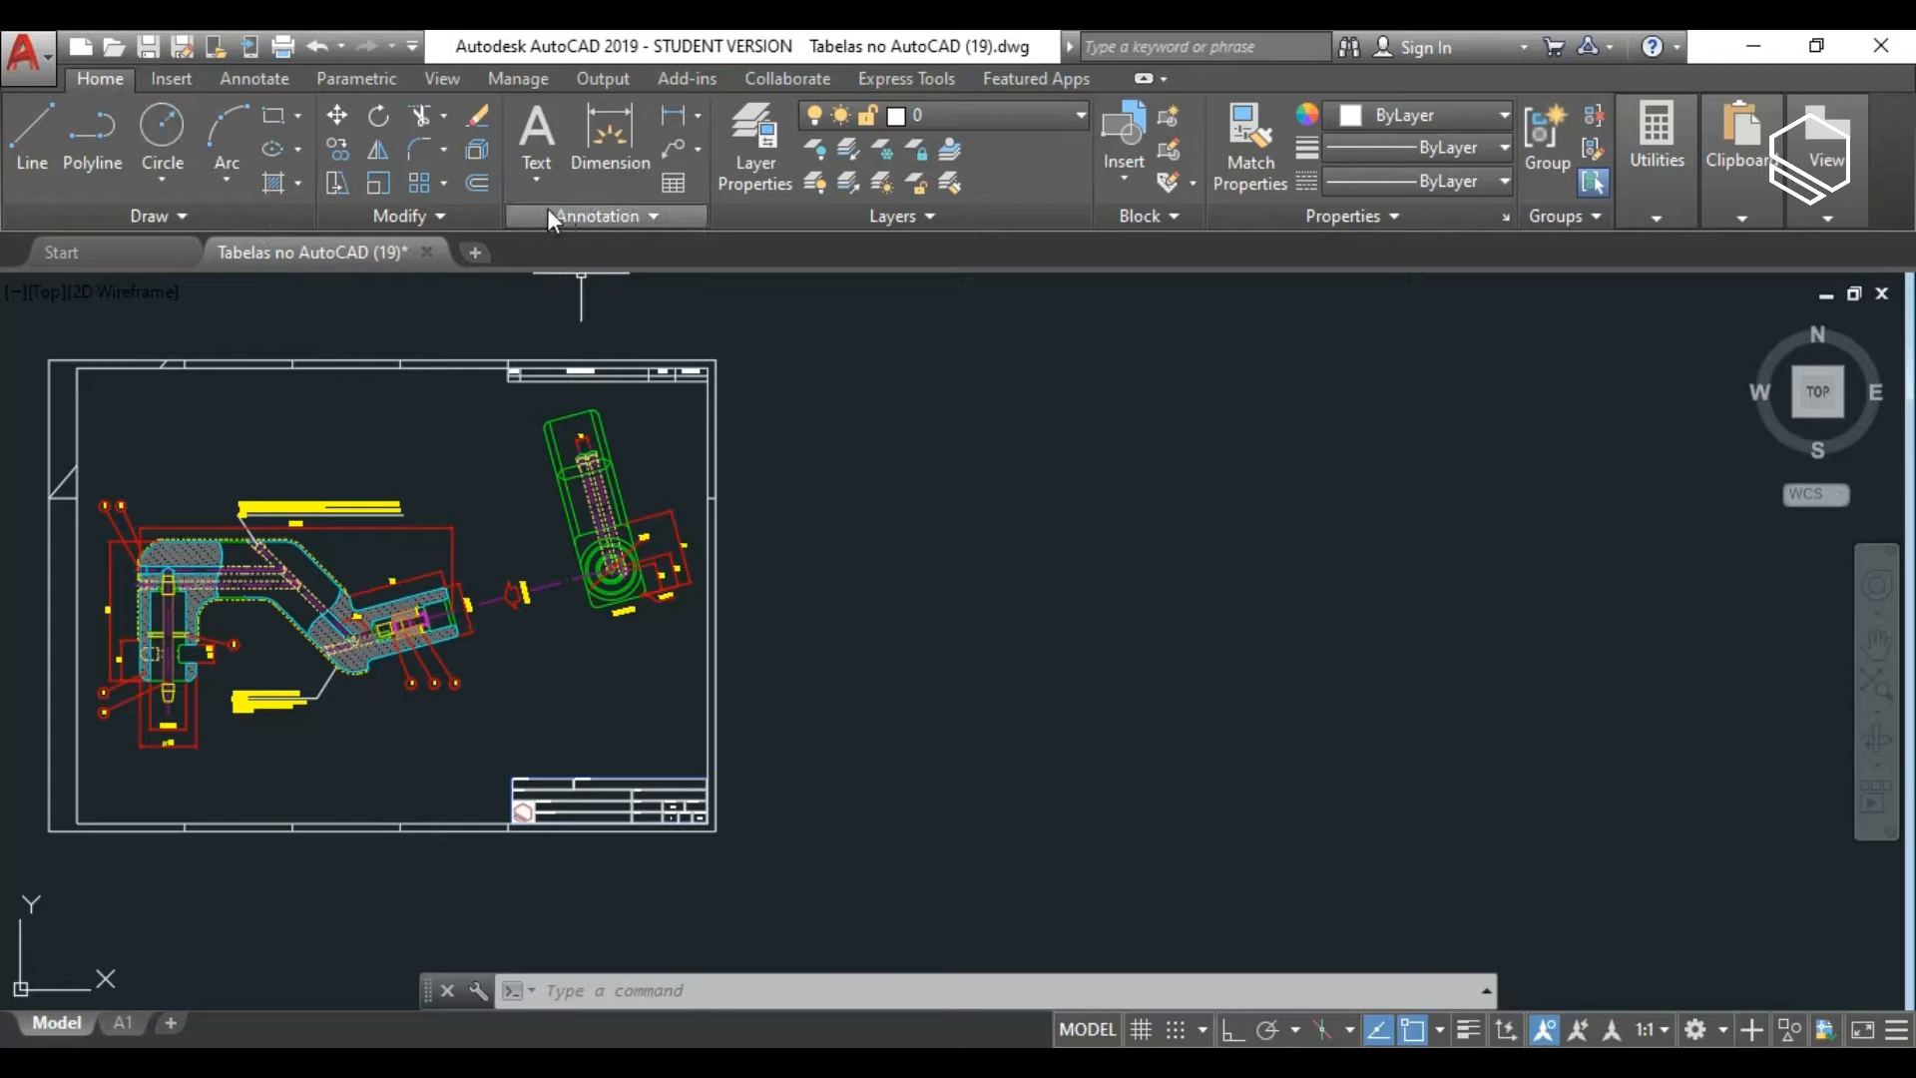
Start a new table with the TABLE command and bring up its insertion settings.
left_click(674, 184)
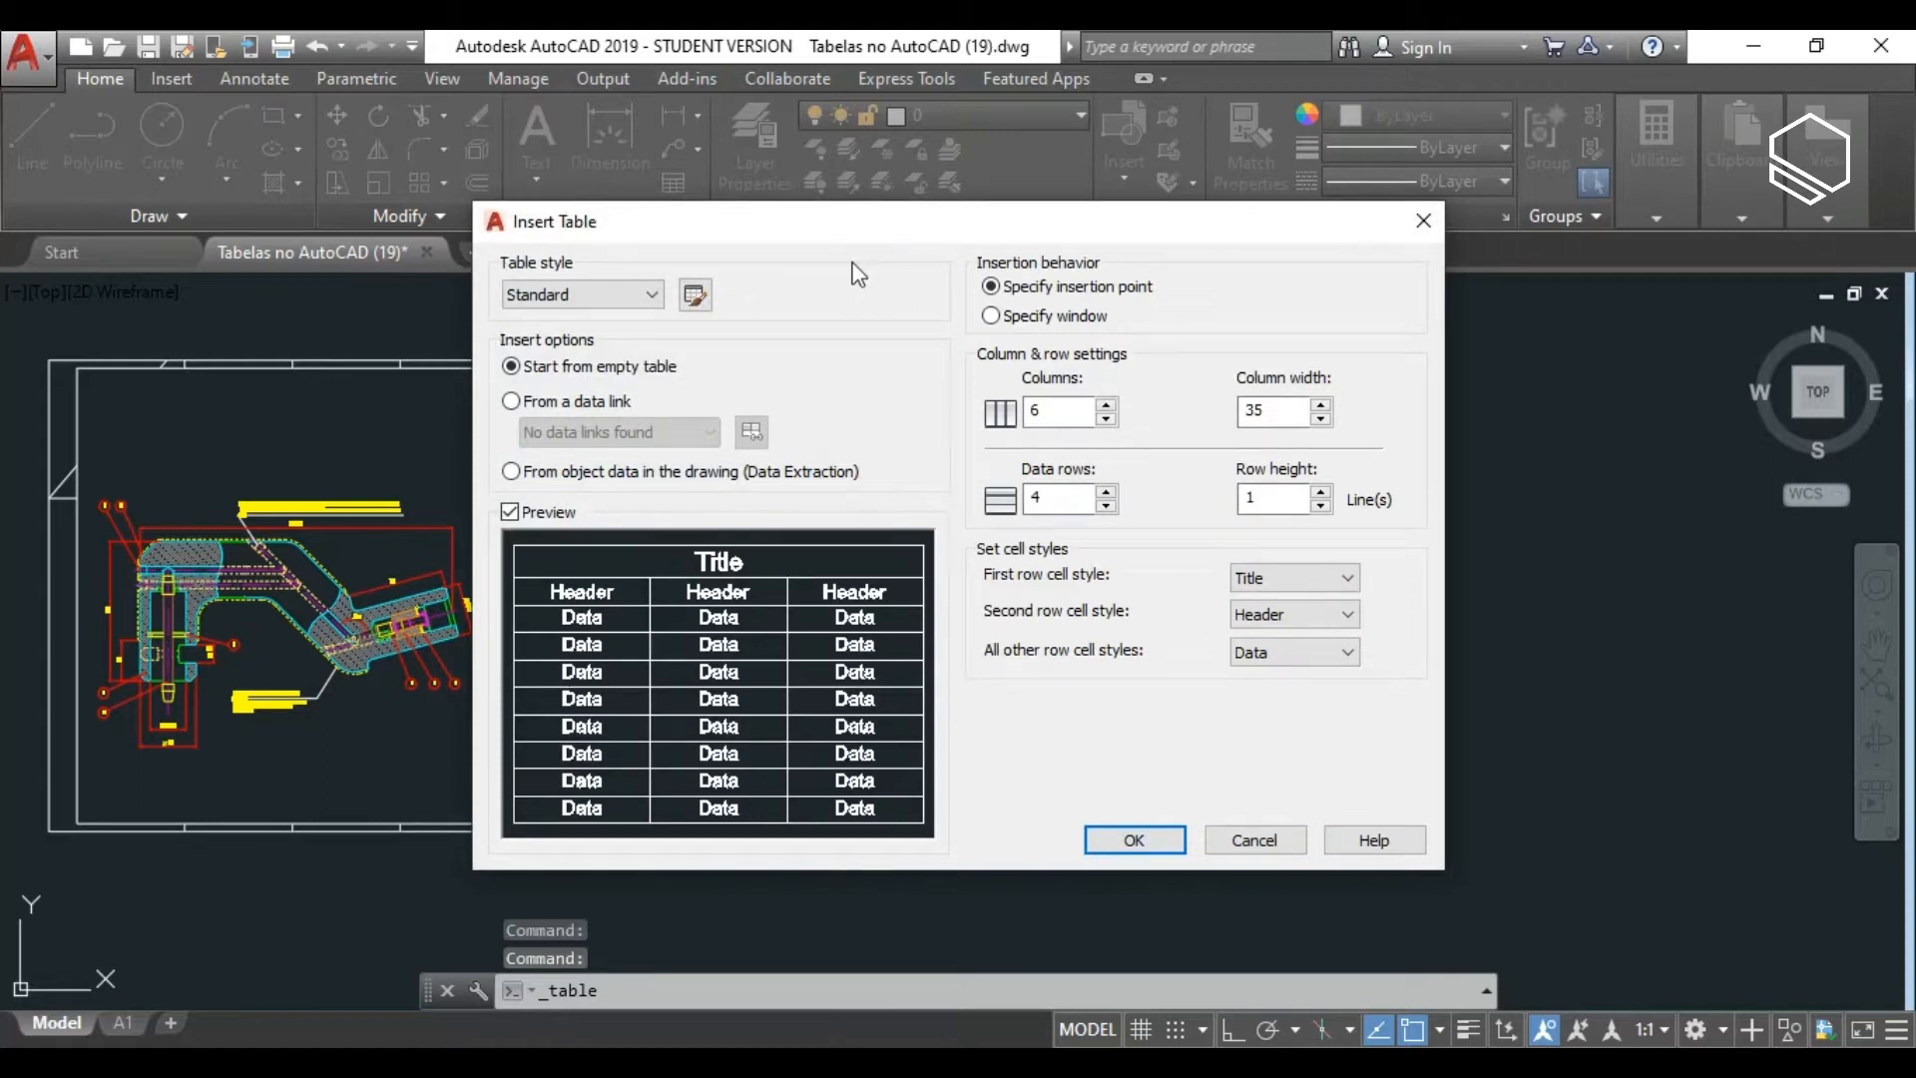
left_click(1431, 219)
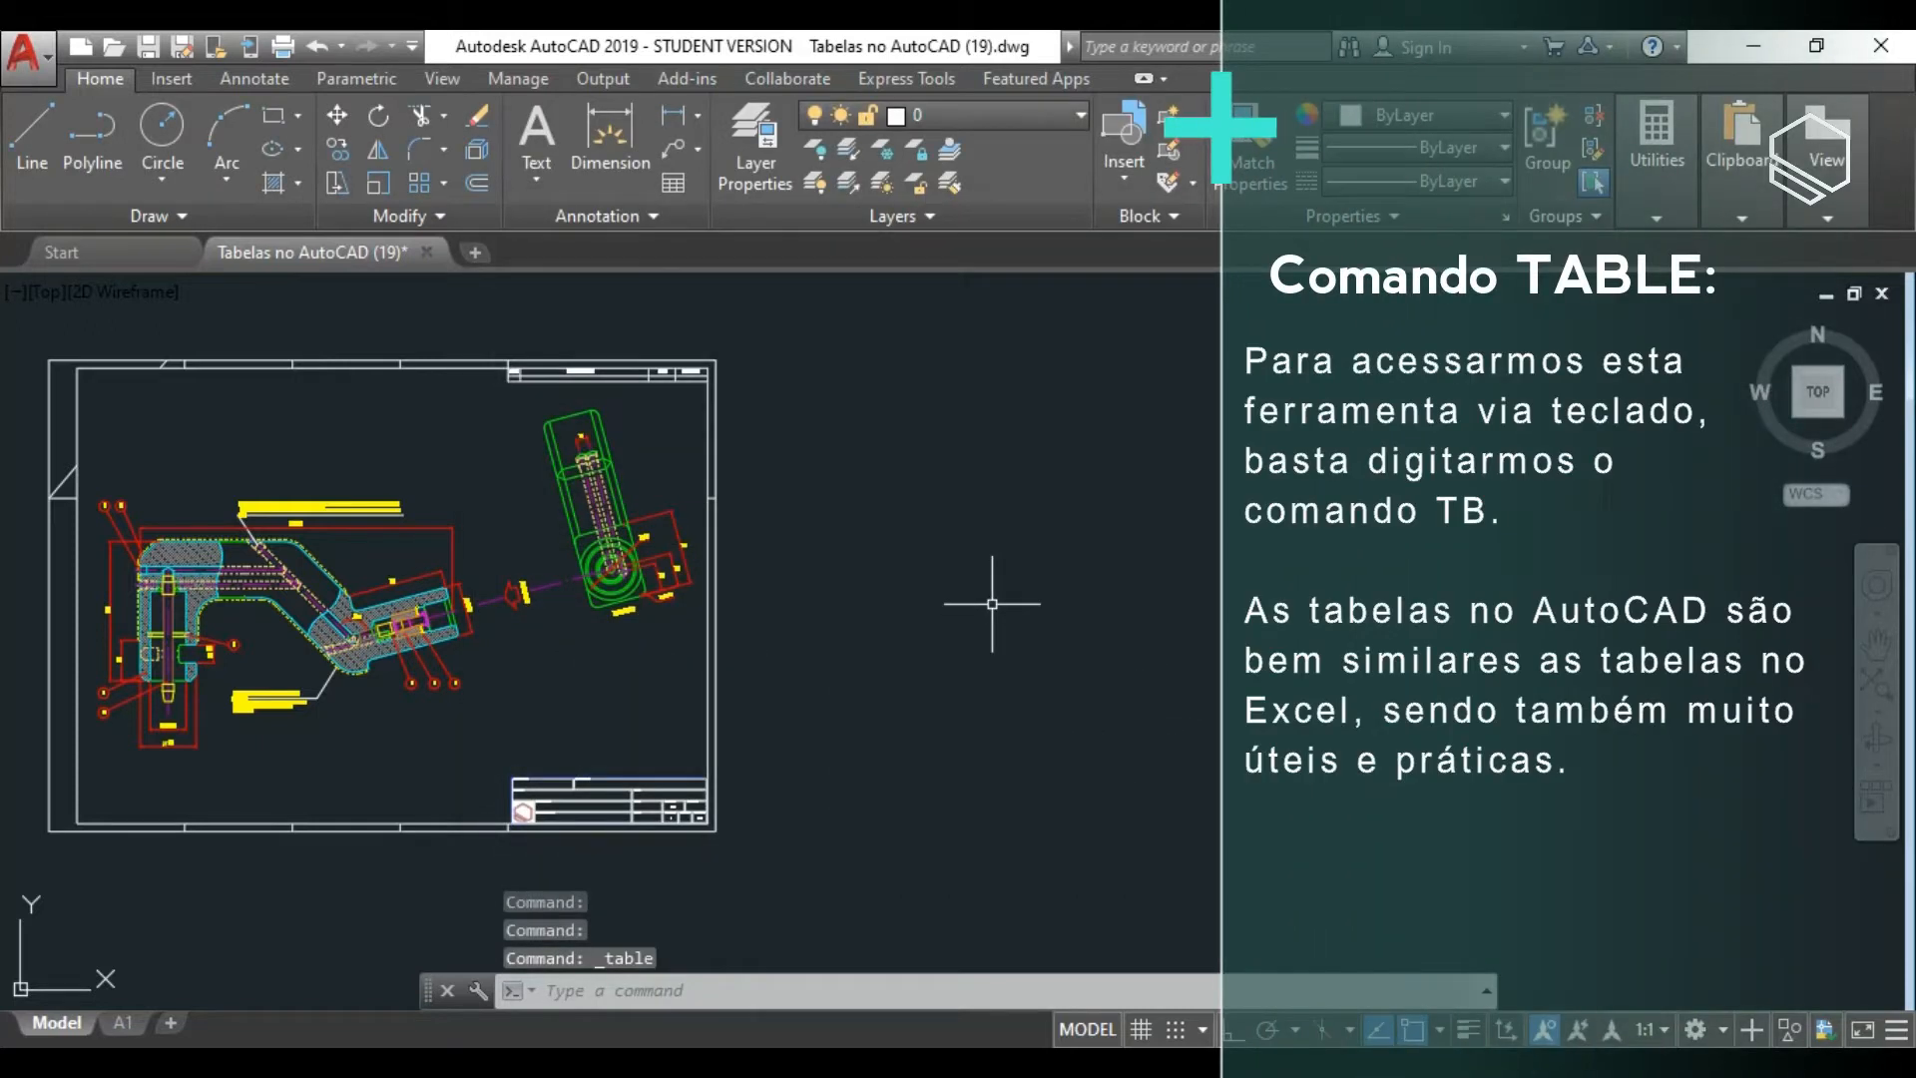
type("TB")
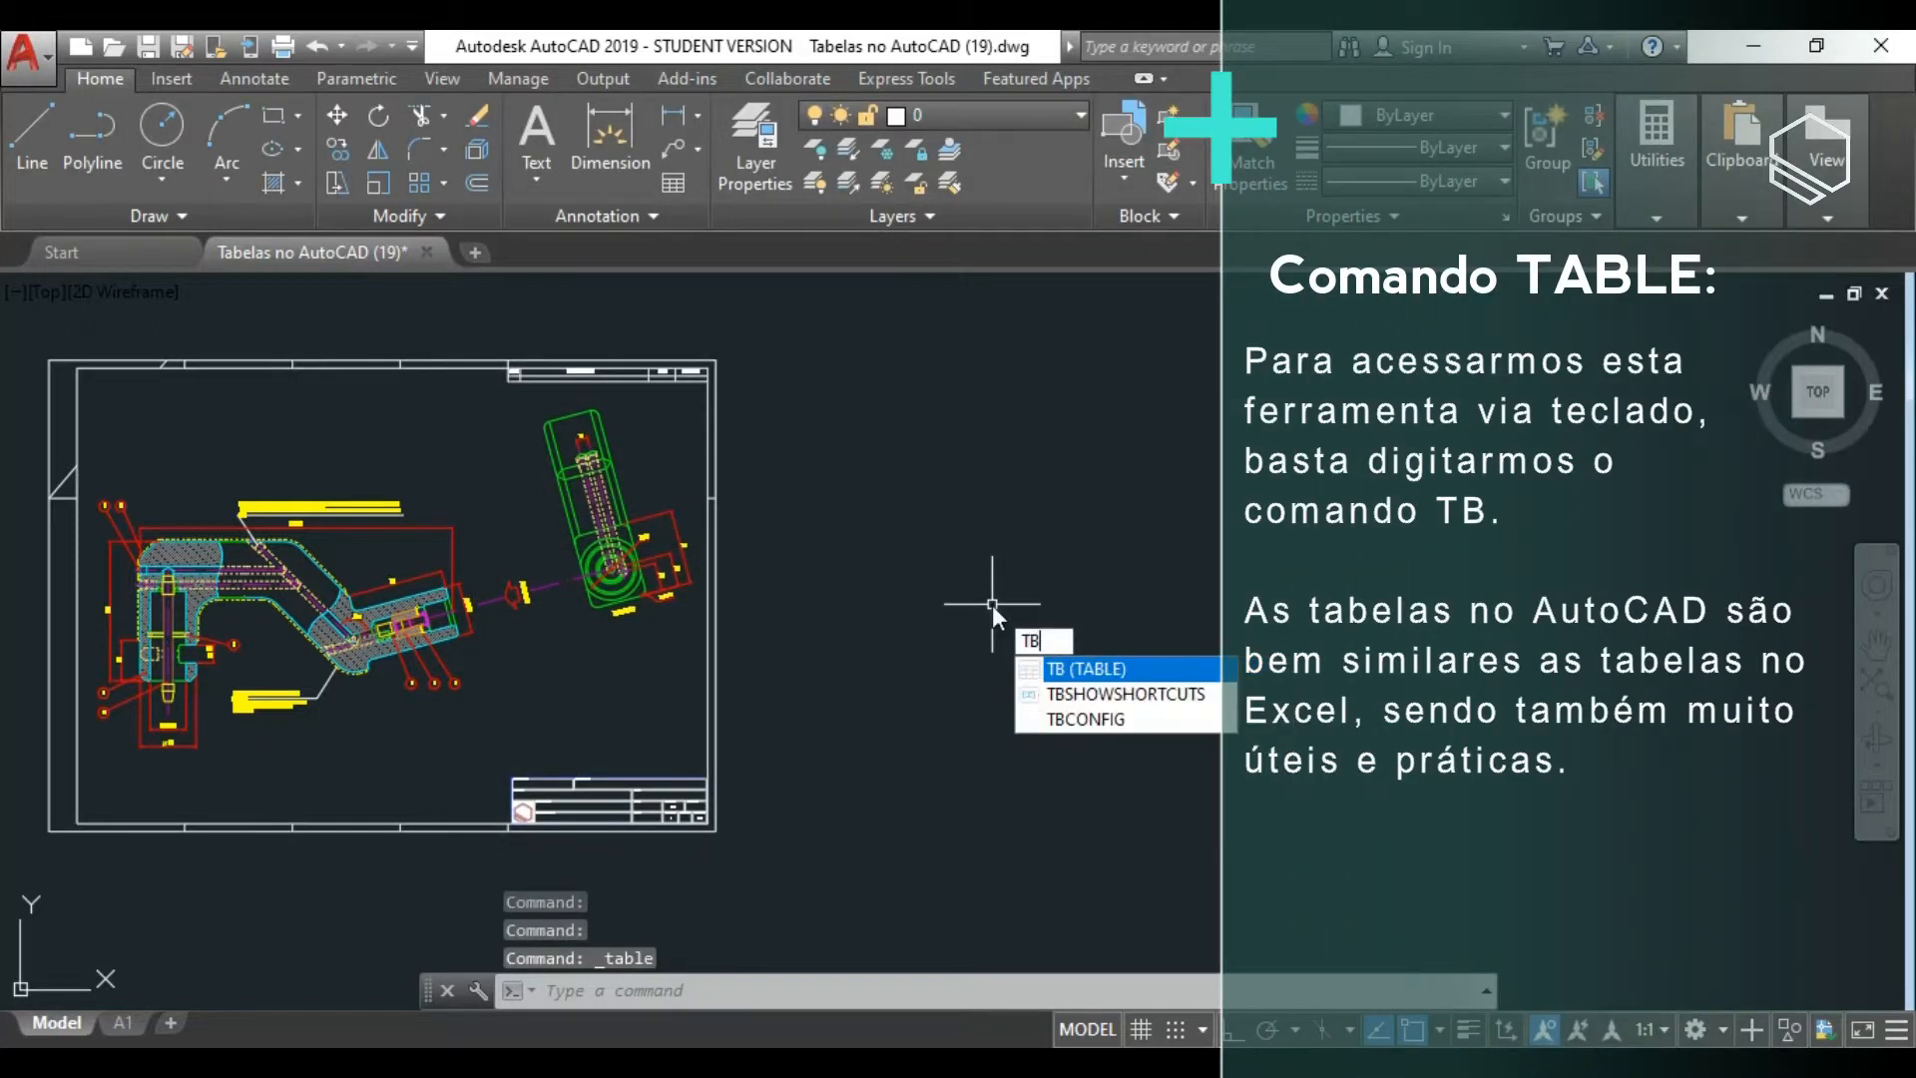
key("Return")
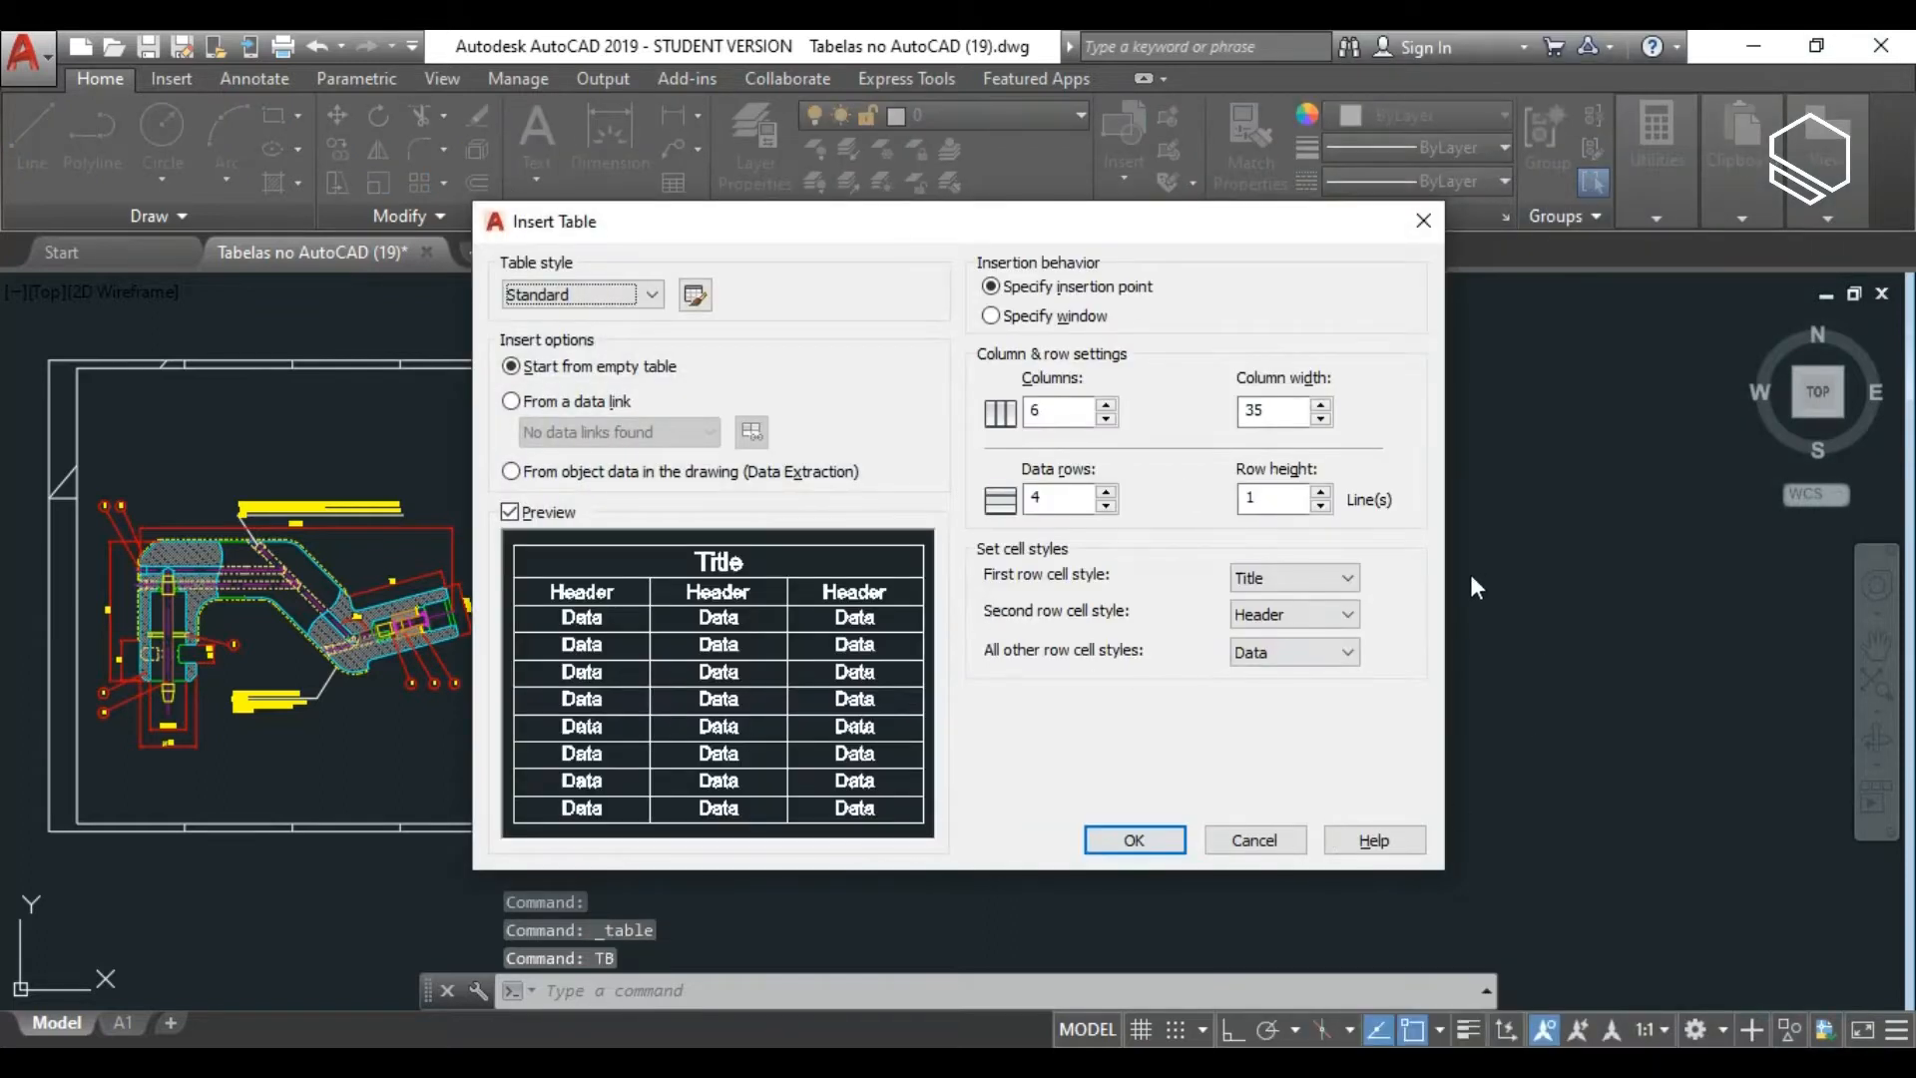
left_click_drag(1070, 231, 1141, 247)
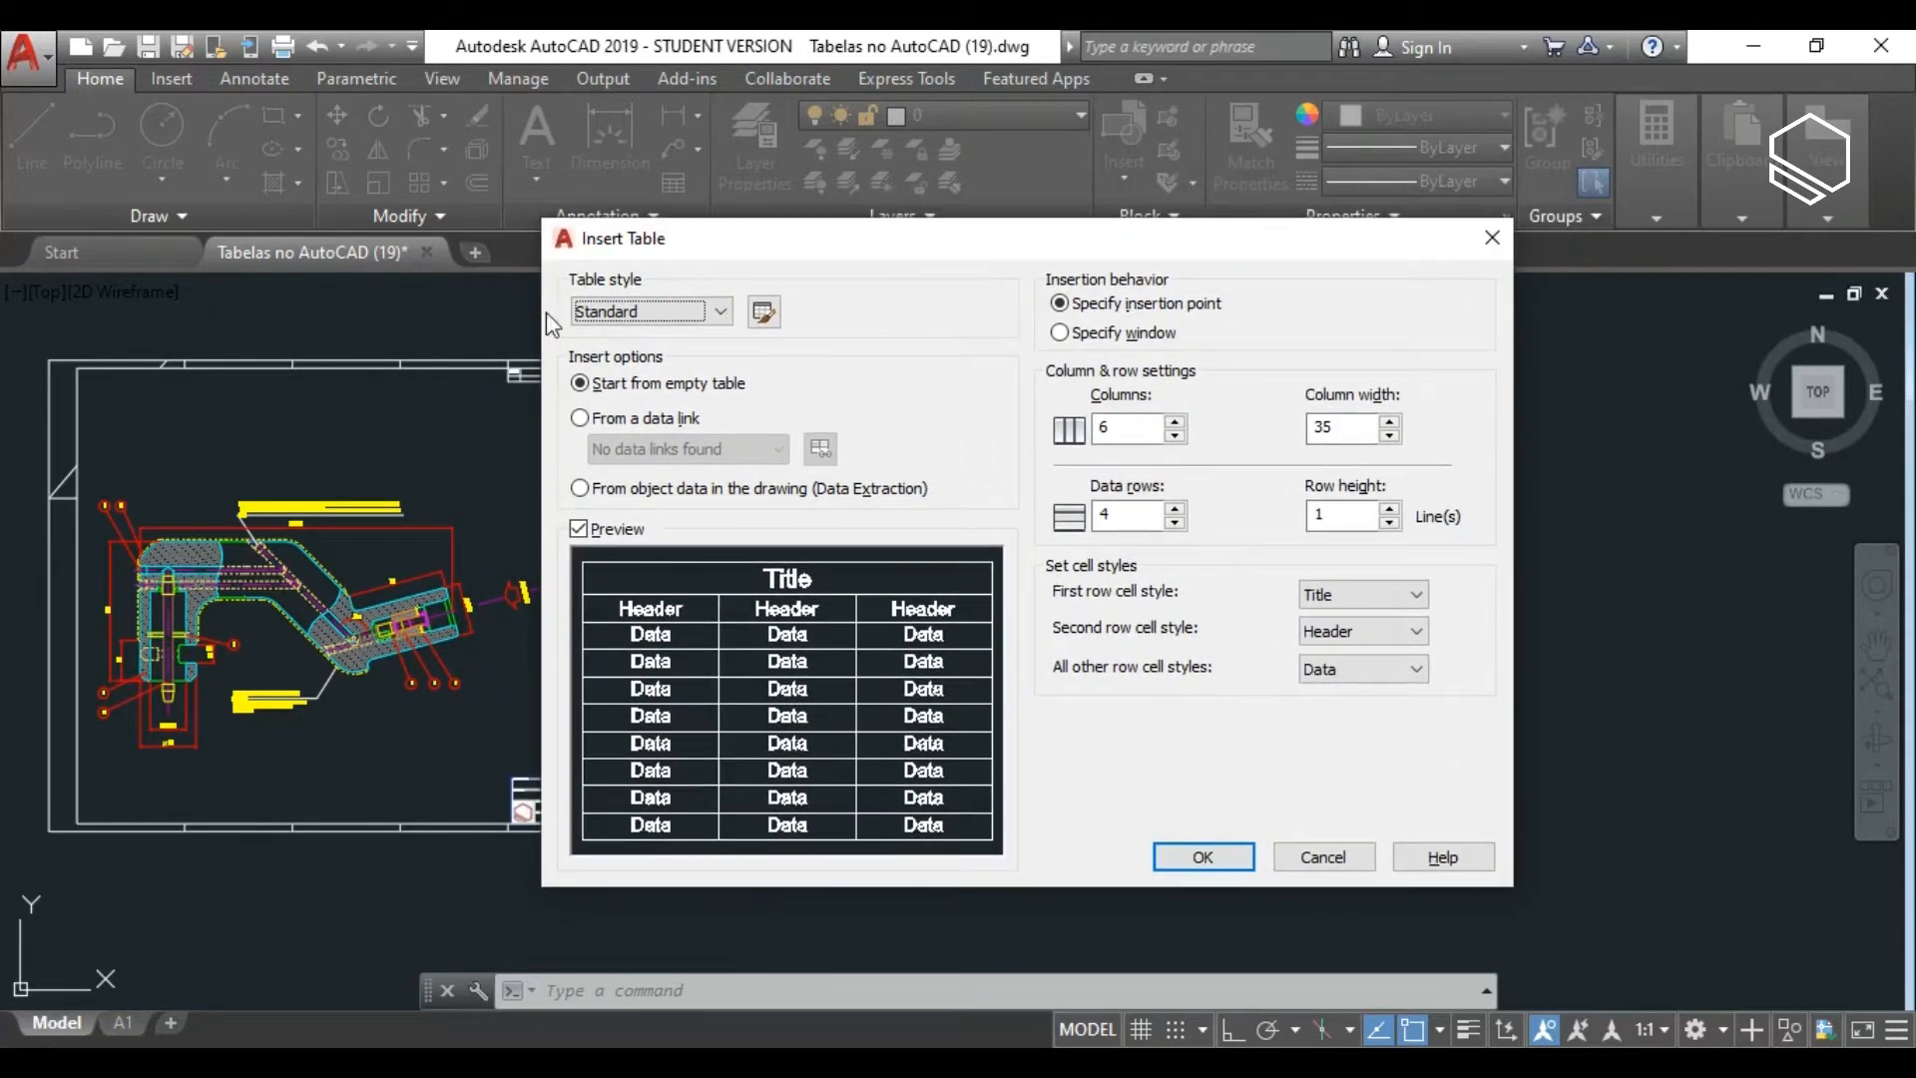
left_click_drag(1091, 242, 1046, 235)
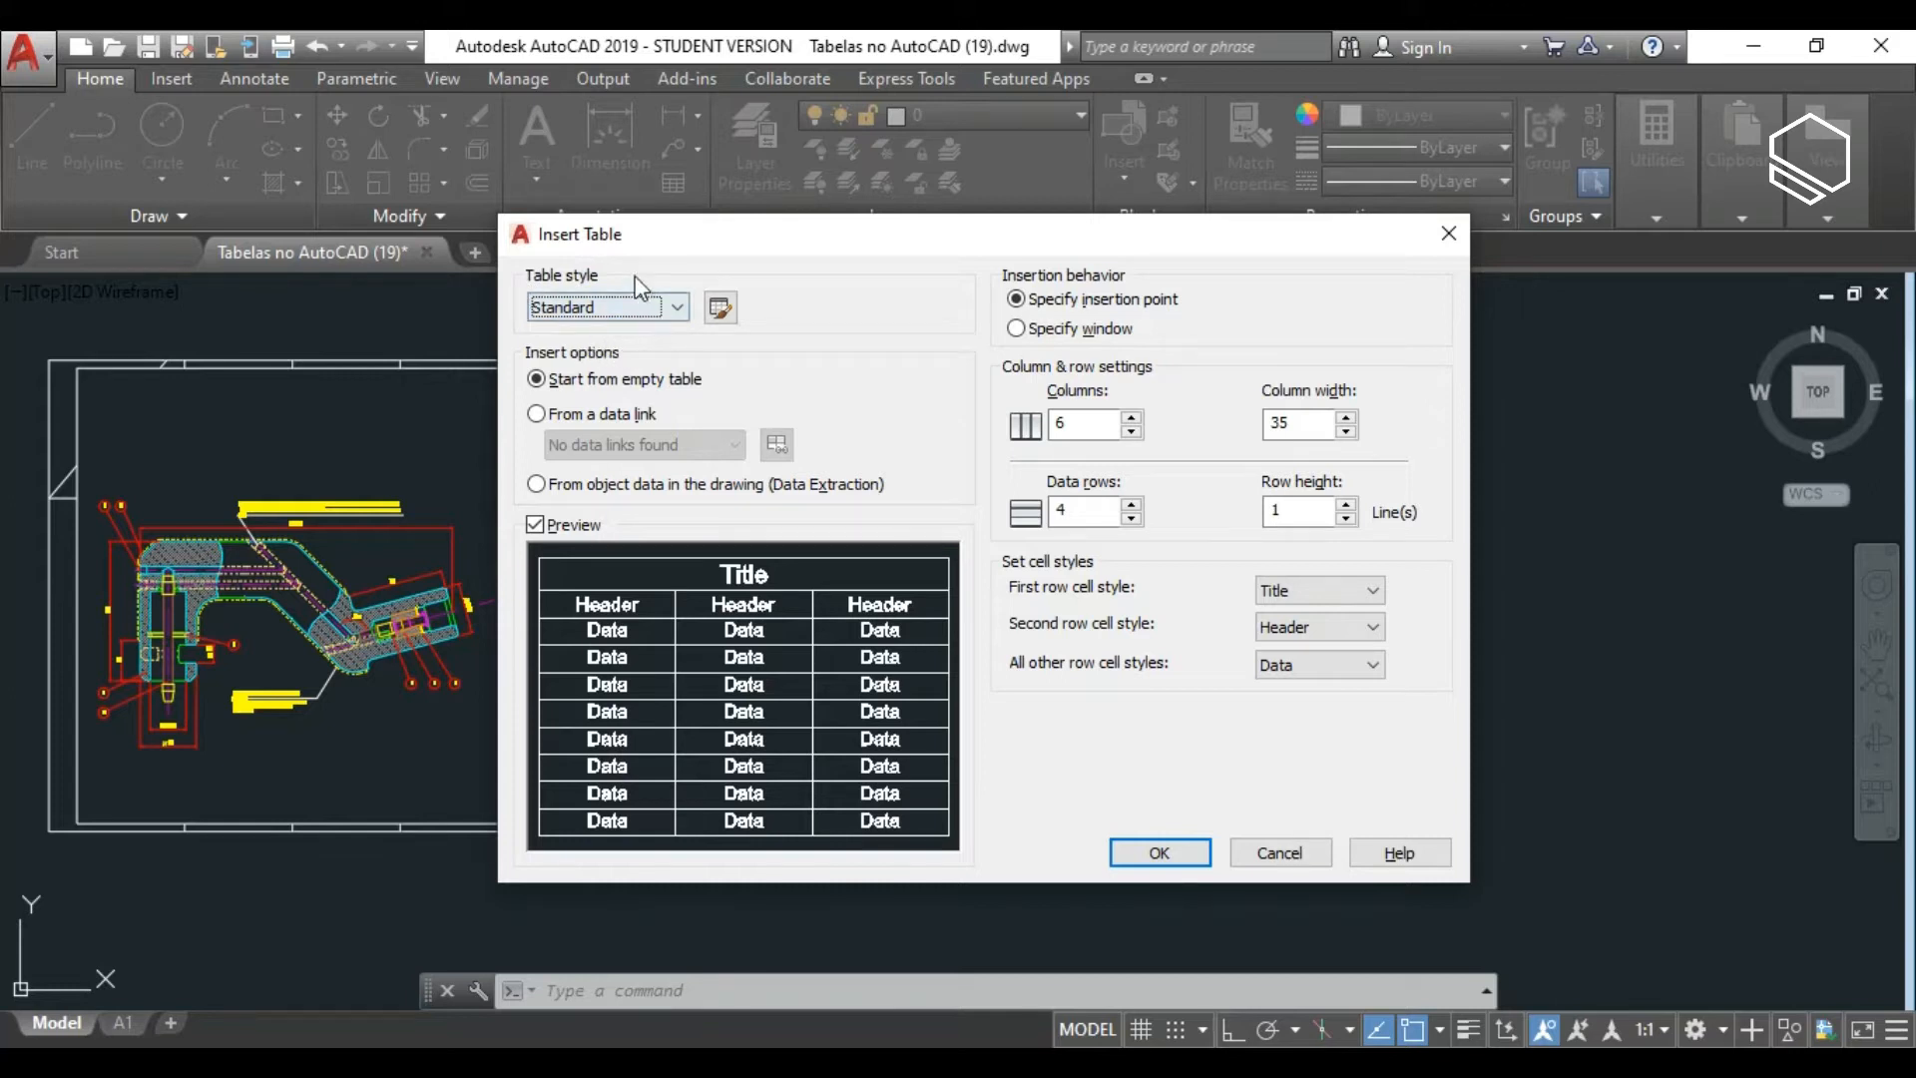
Examine the available table styles and the table style manager, keeping the Standard style selected.
left_click(679, 310)
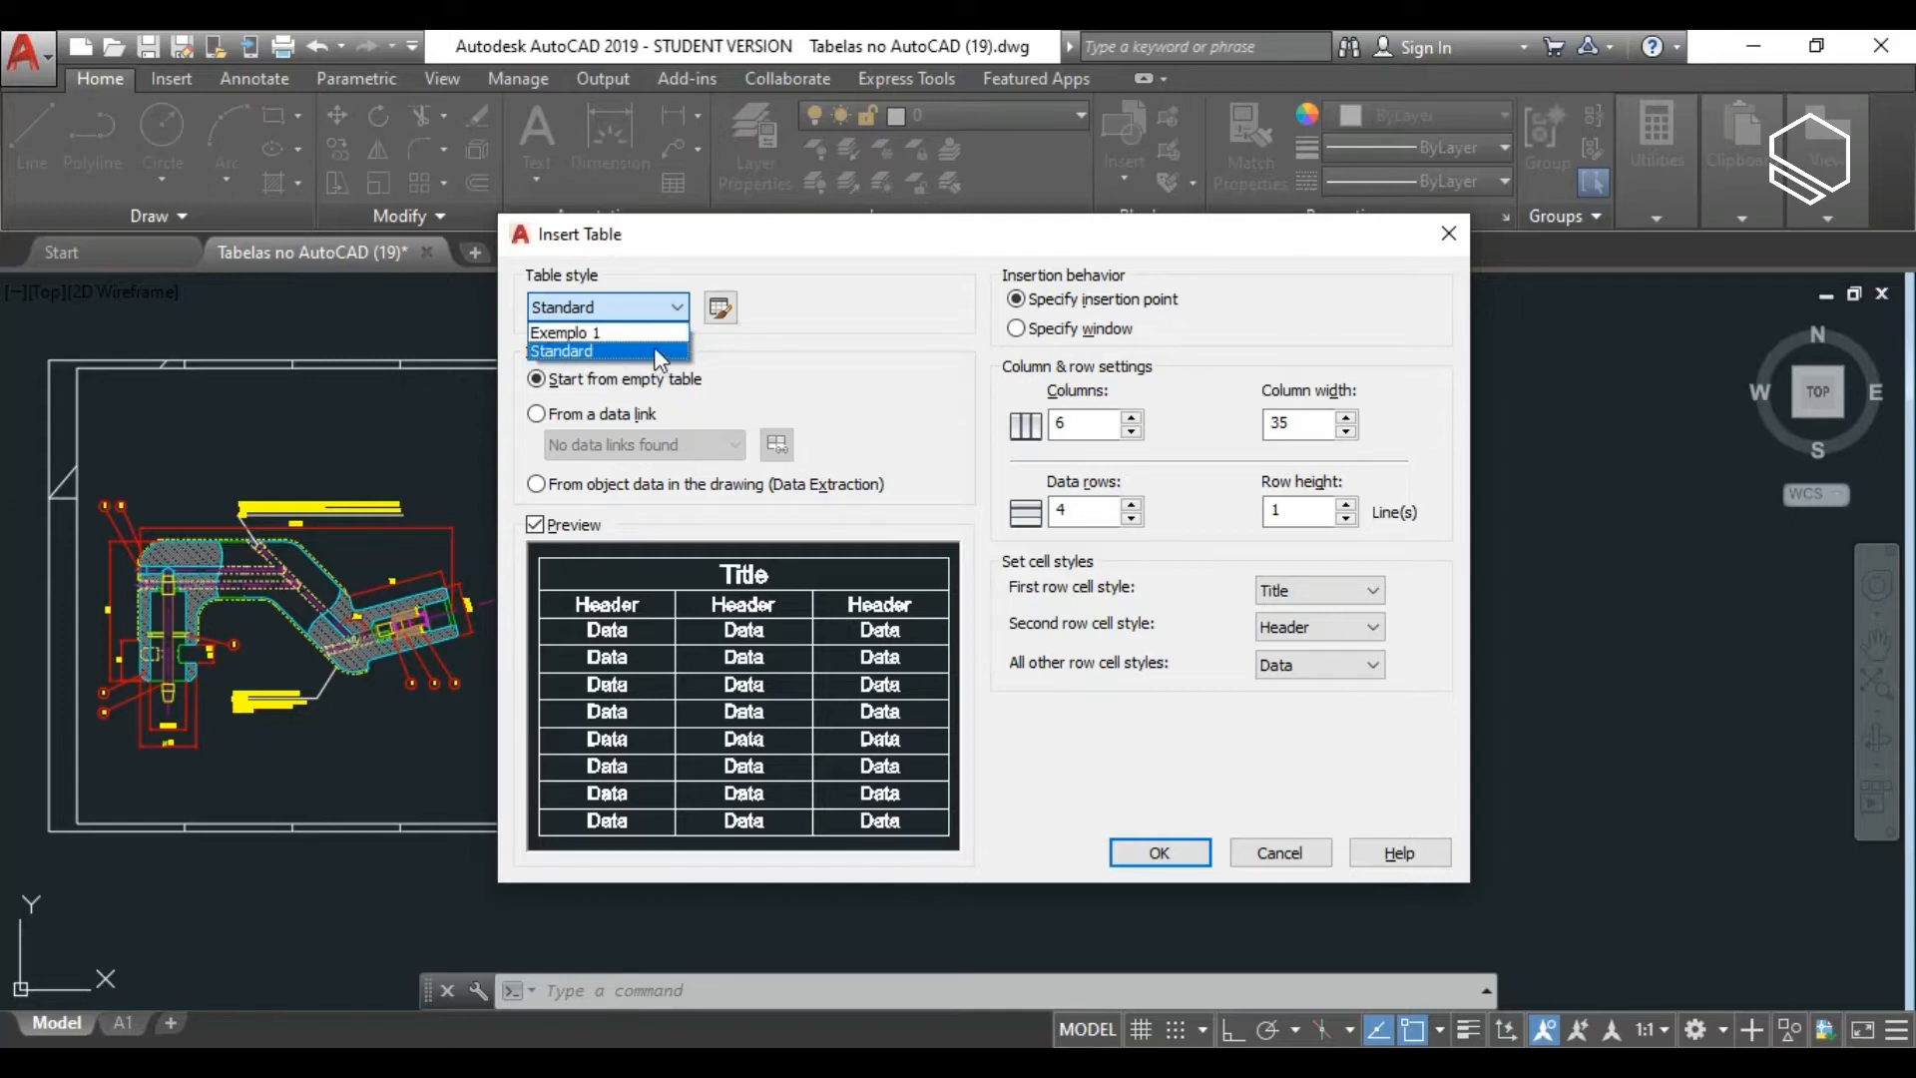
left_click(619, 352)
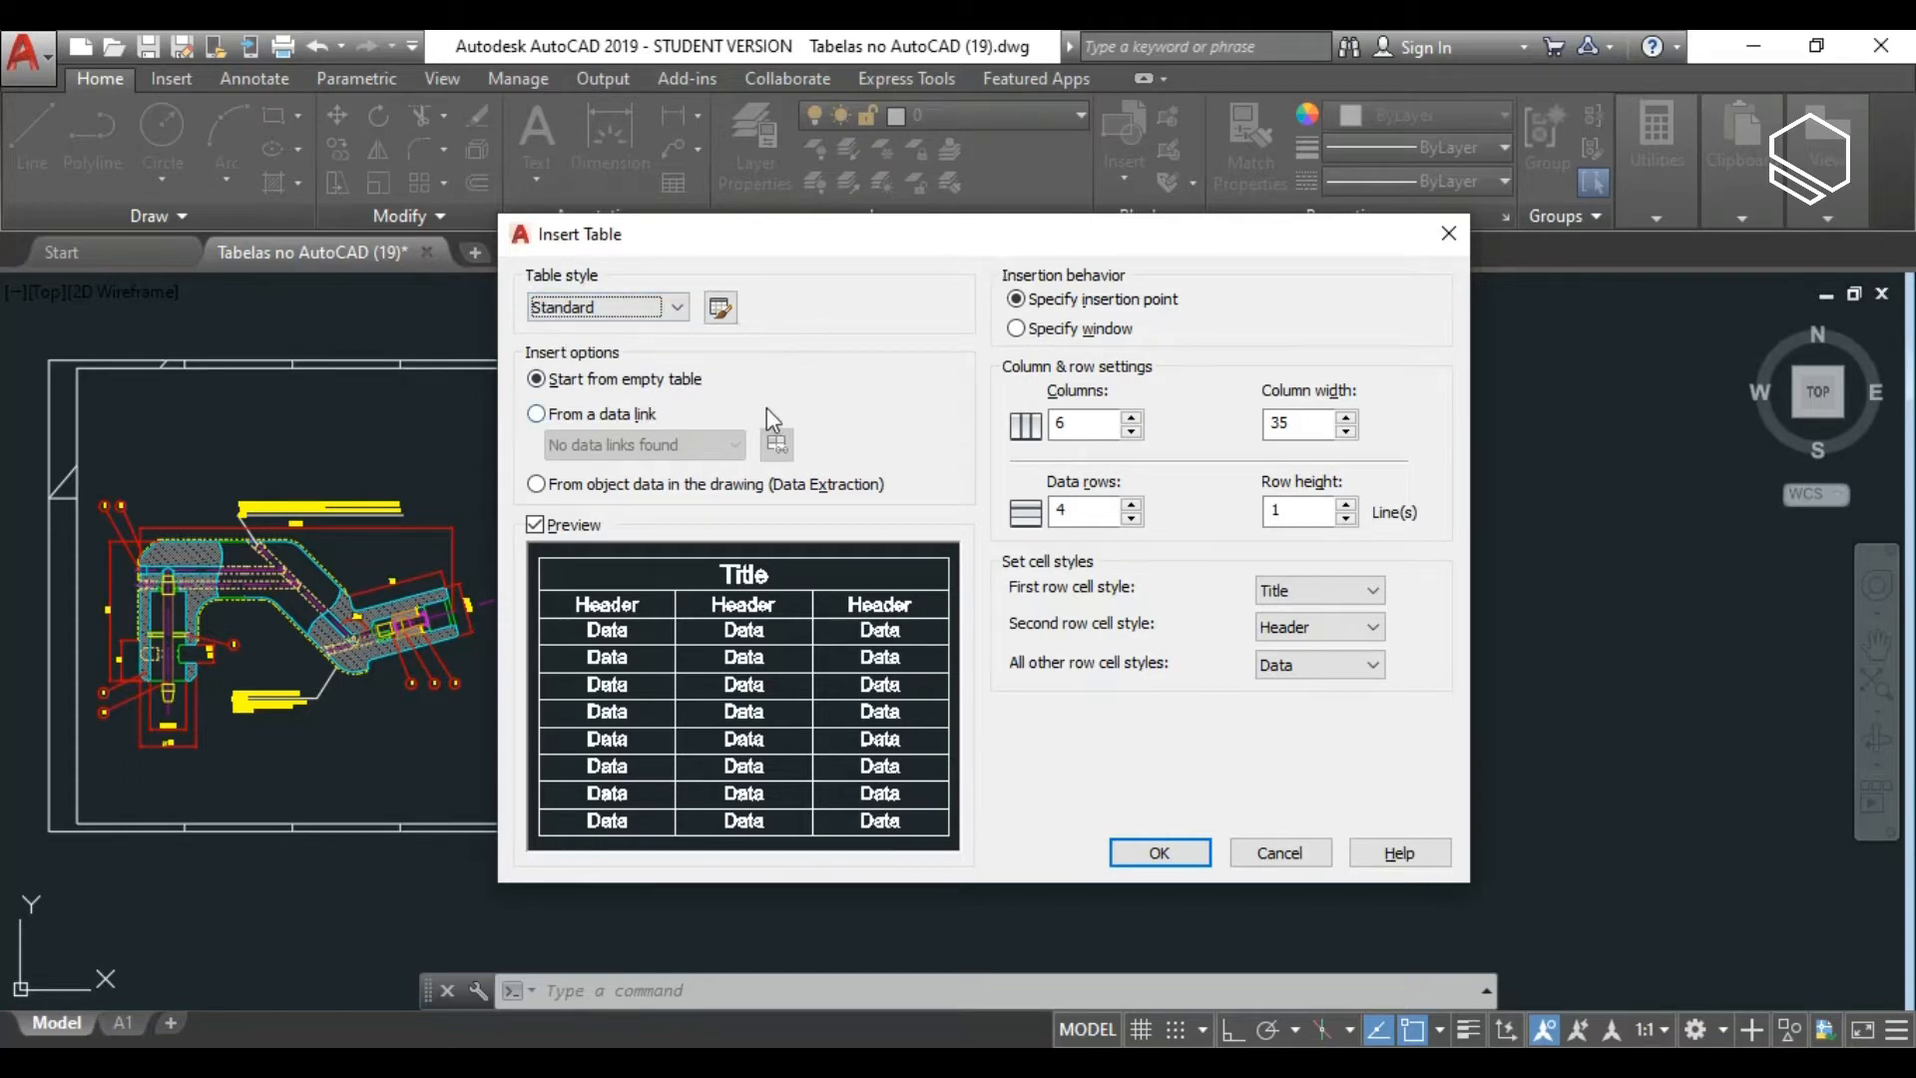
left_click(720, 308)
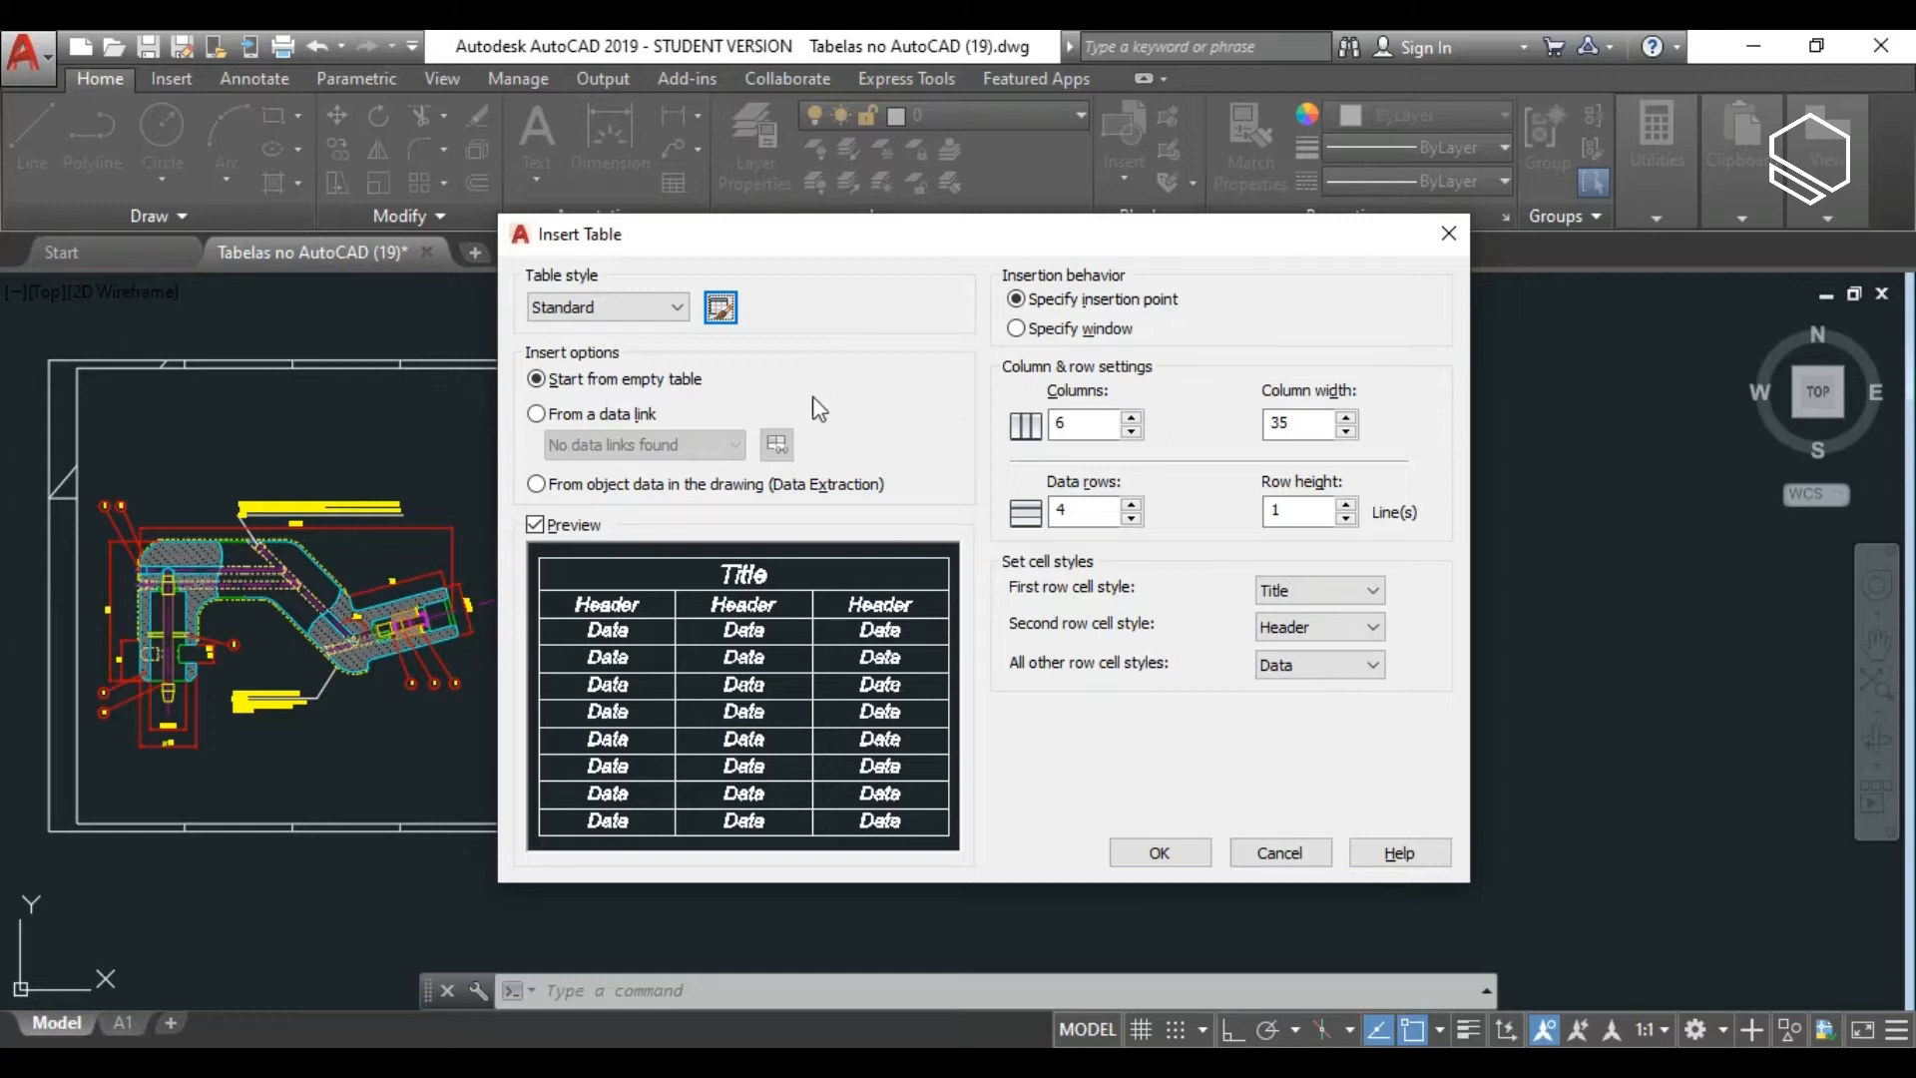
left_click(675, 309)
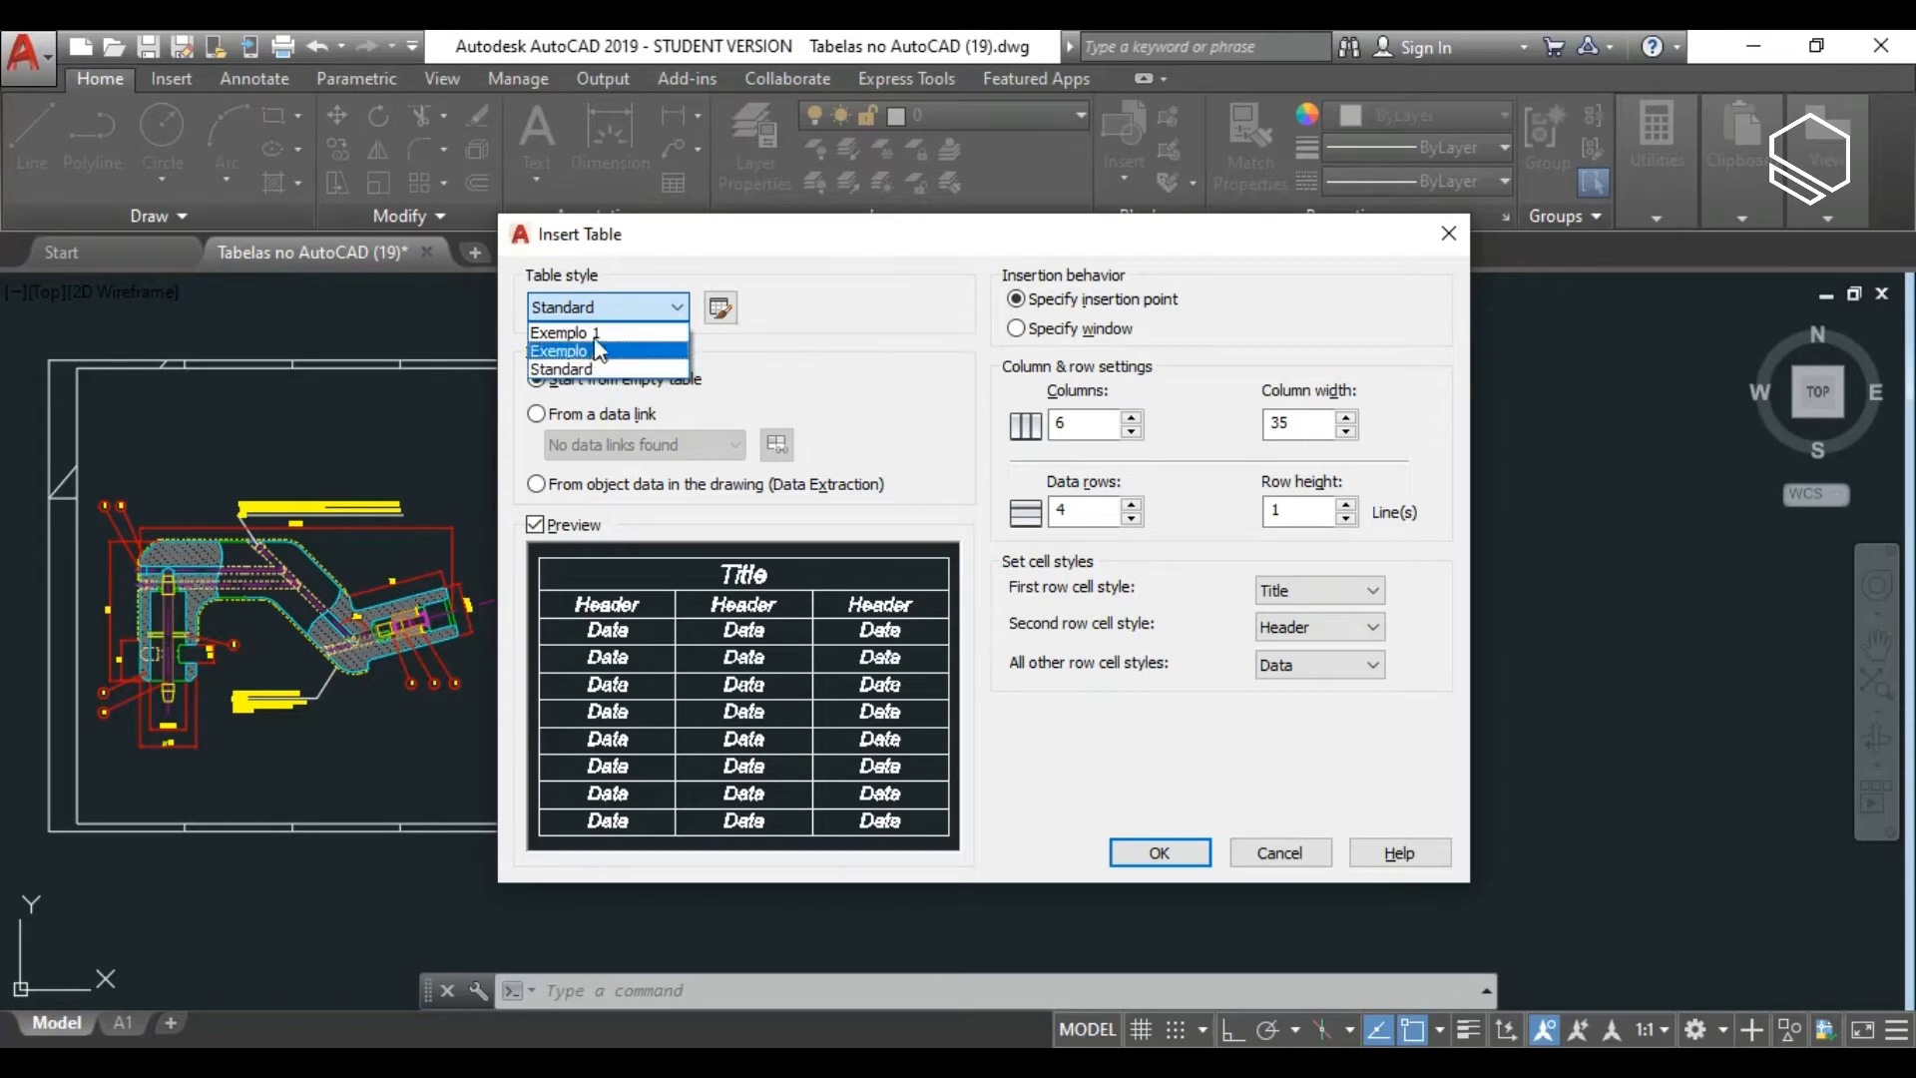
left_click(671, 307)
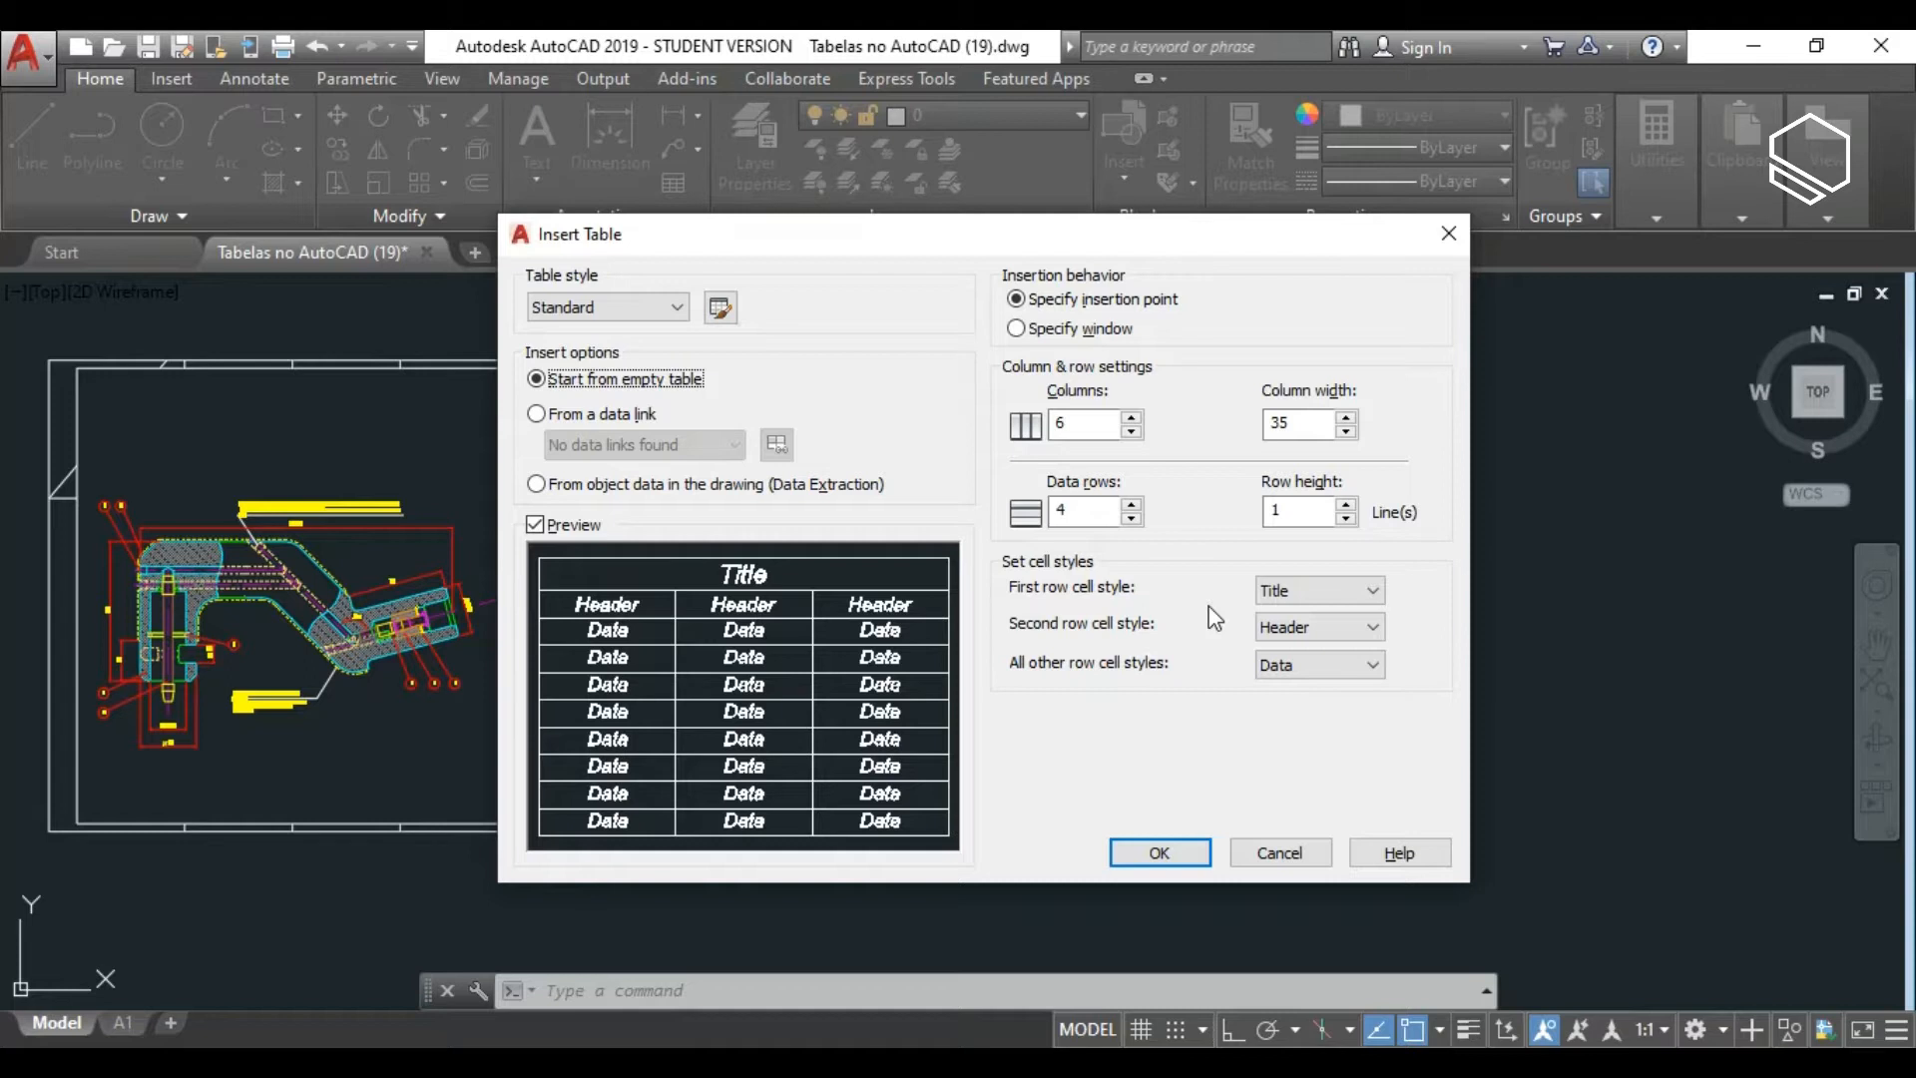
Set the new table to 4 columns with a column width of 50.
left_click(1114, 432)
double_click(1080, 430)
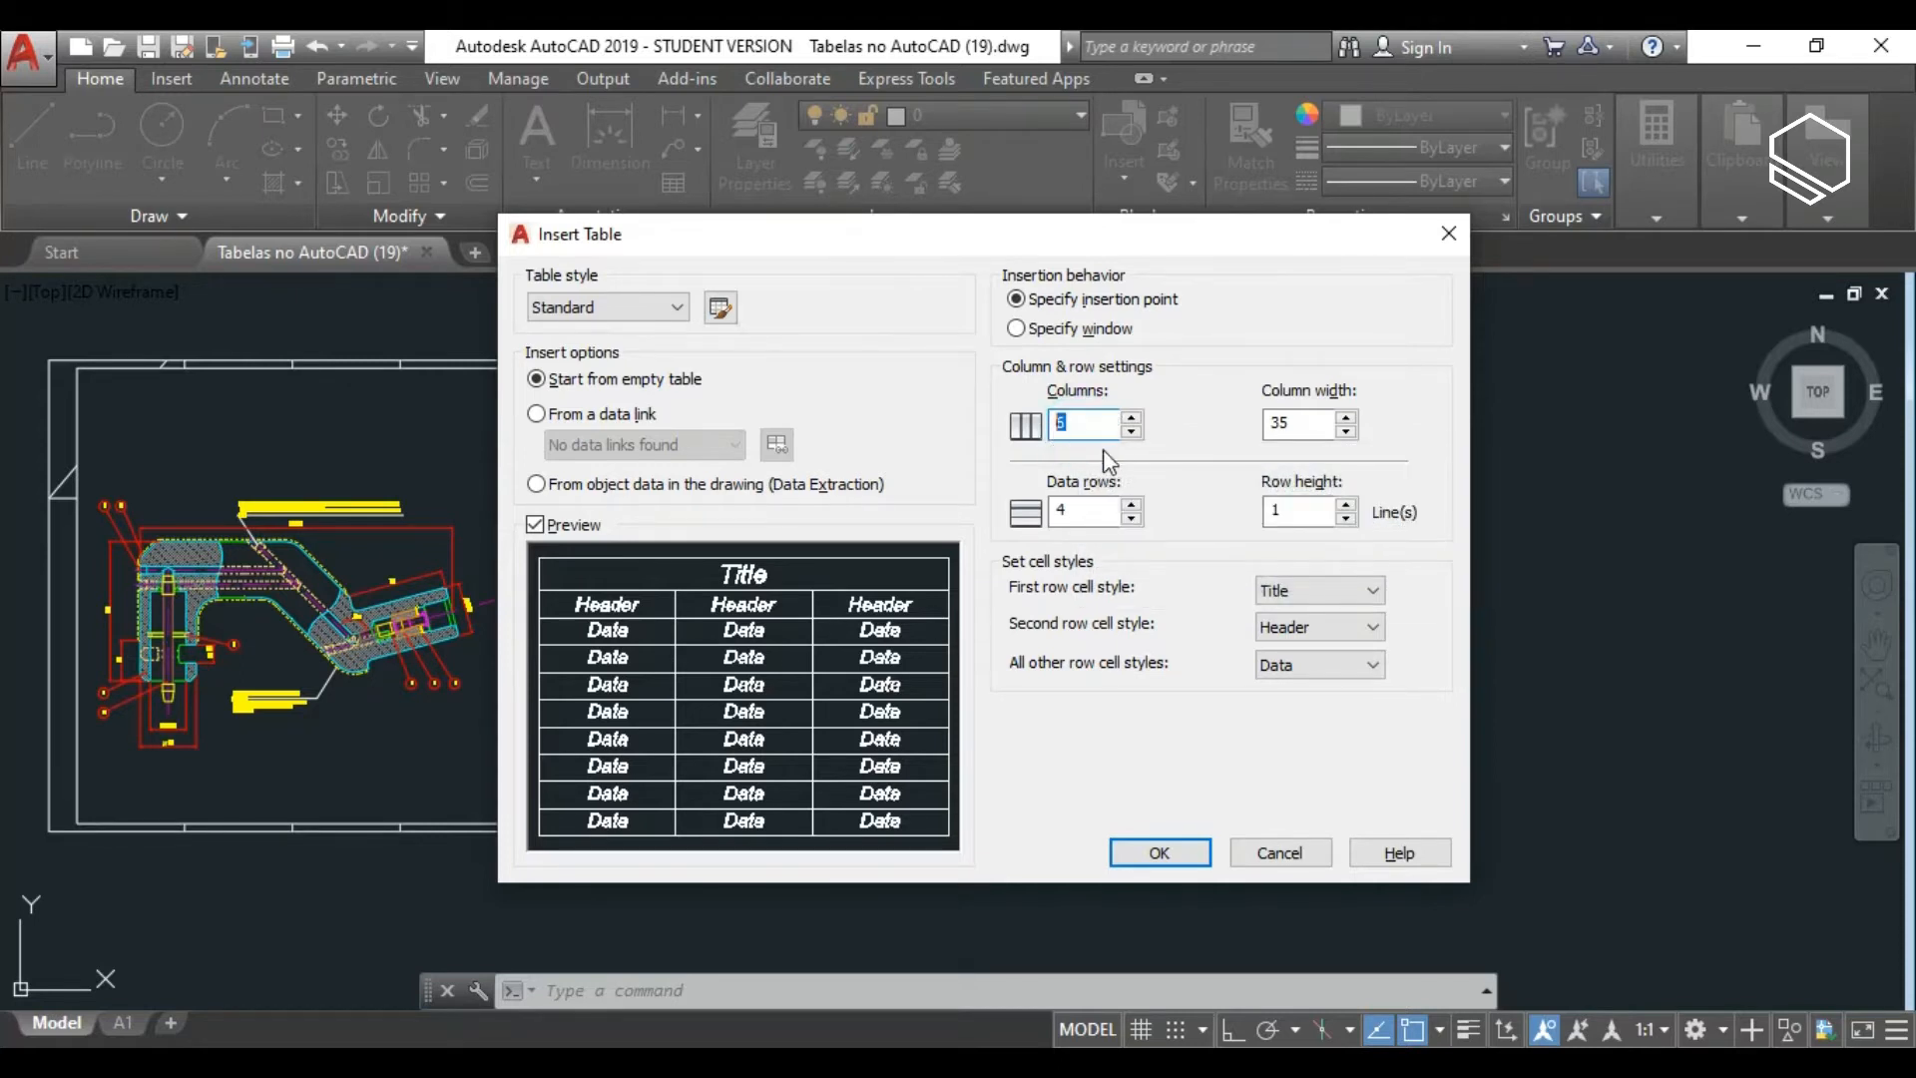
type("4")
left_click(1301, 420)
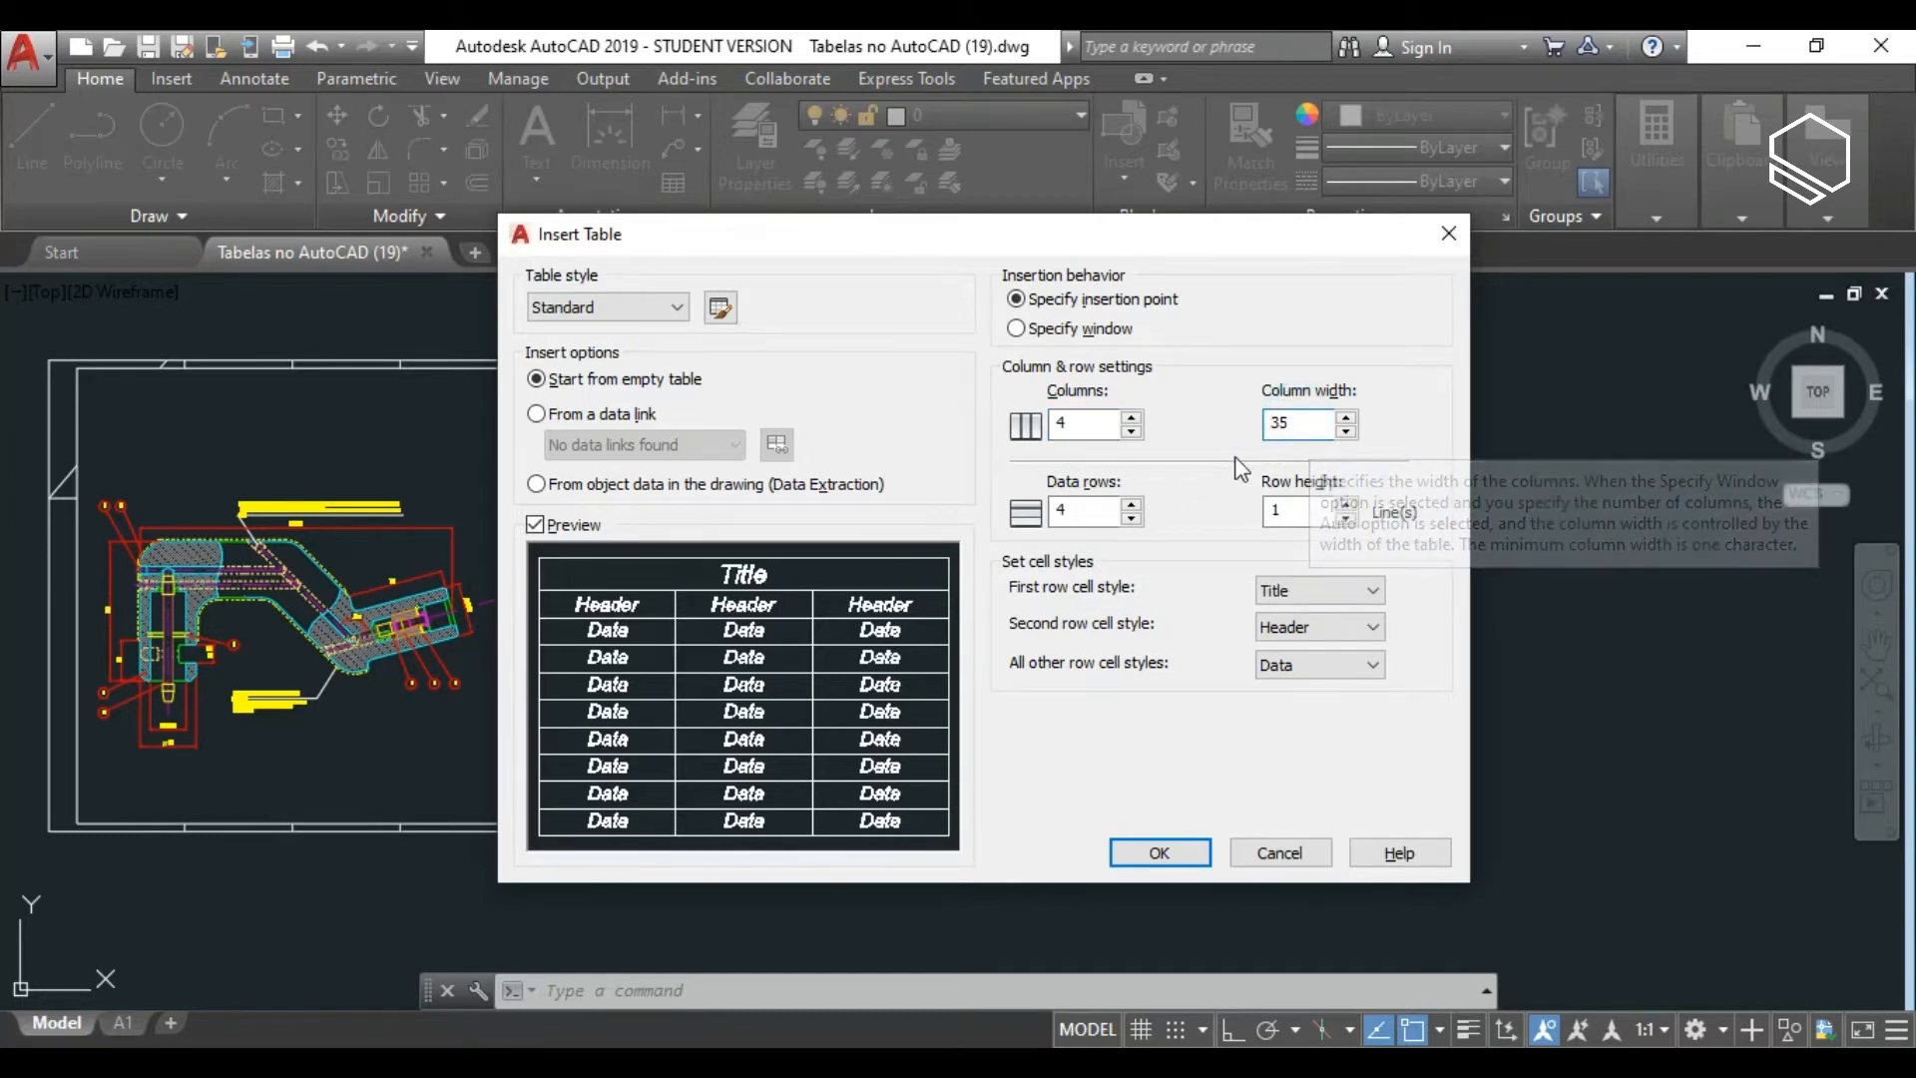
double_click(1297, 422)
type("50")
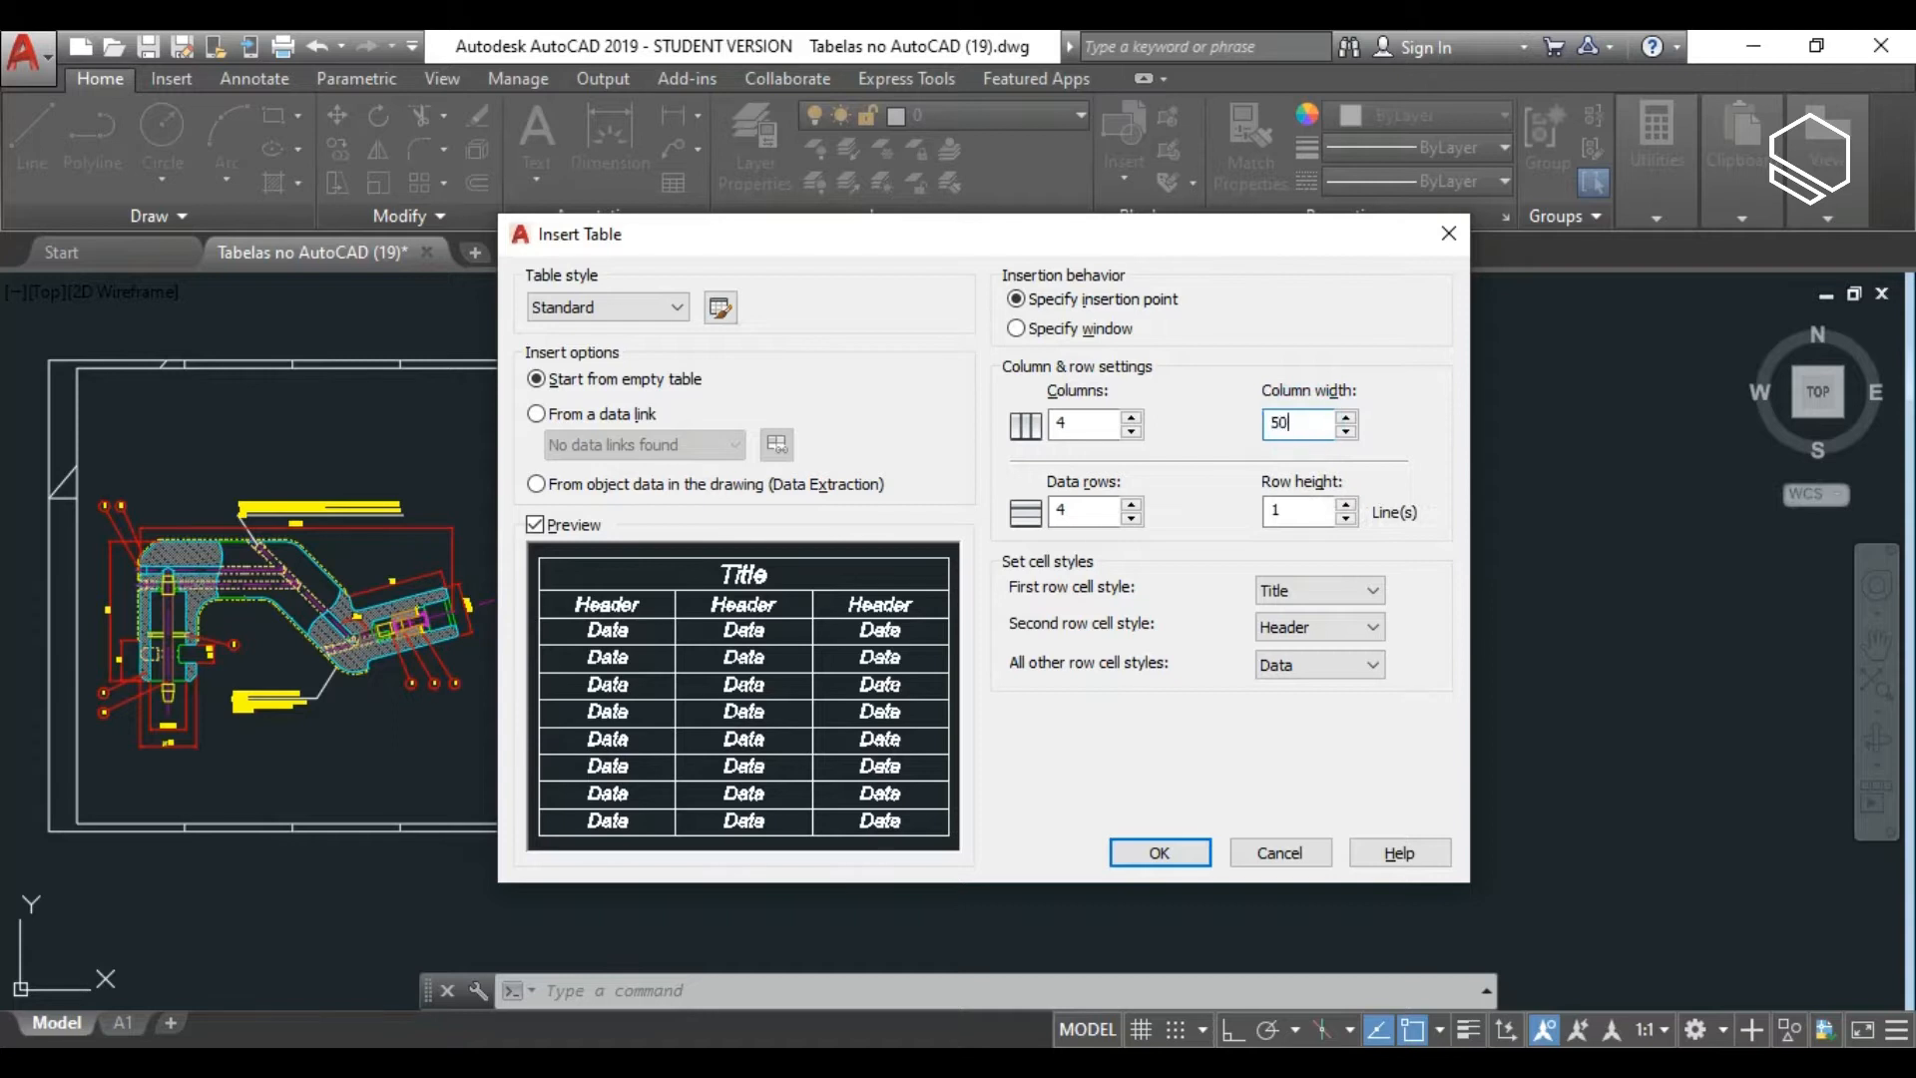
Set the new table to 6 data rows, keeping a row height of 1 line.
left_click(1083, 513)
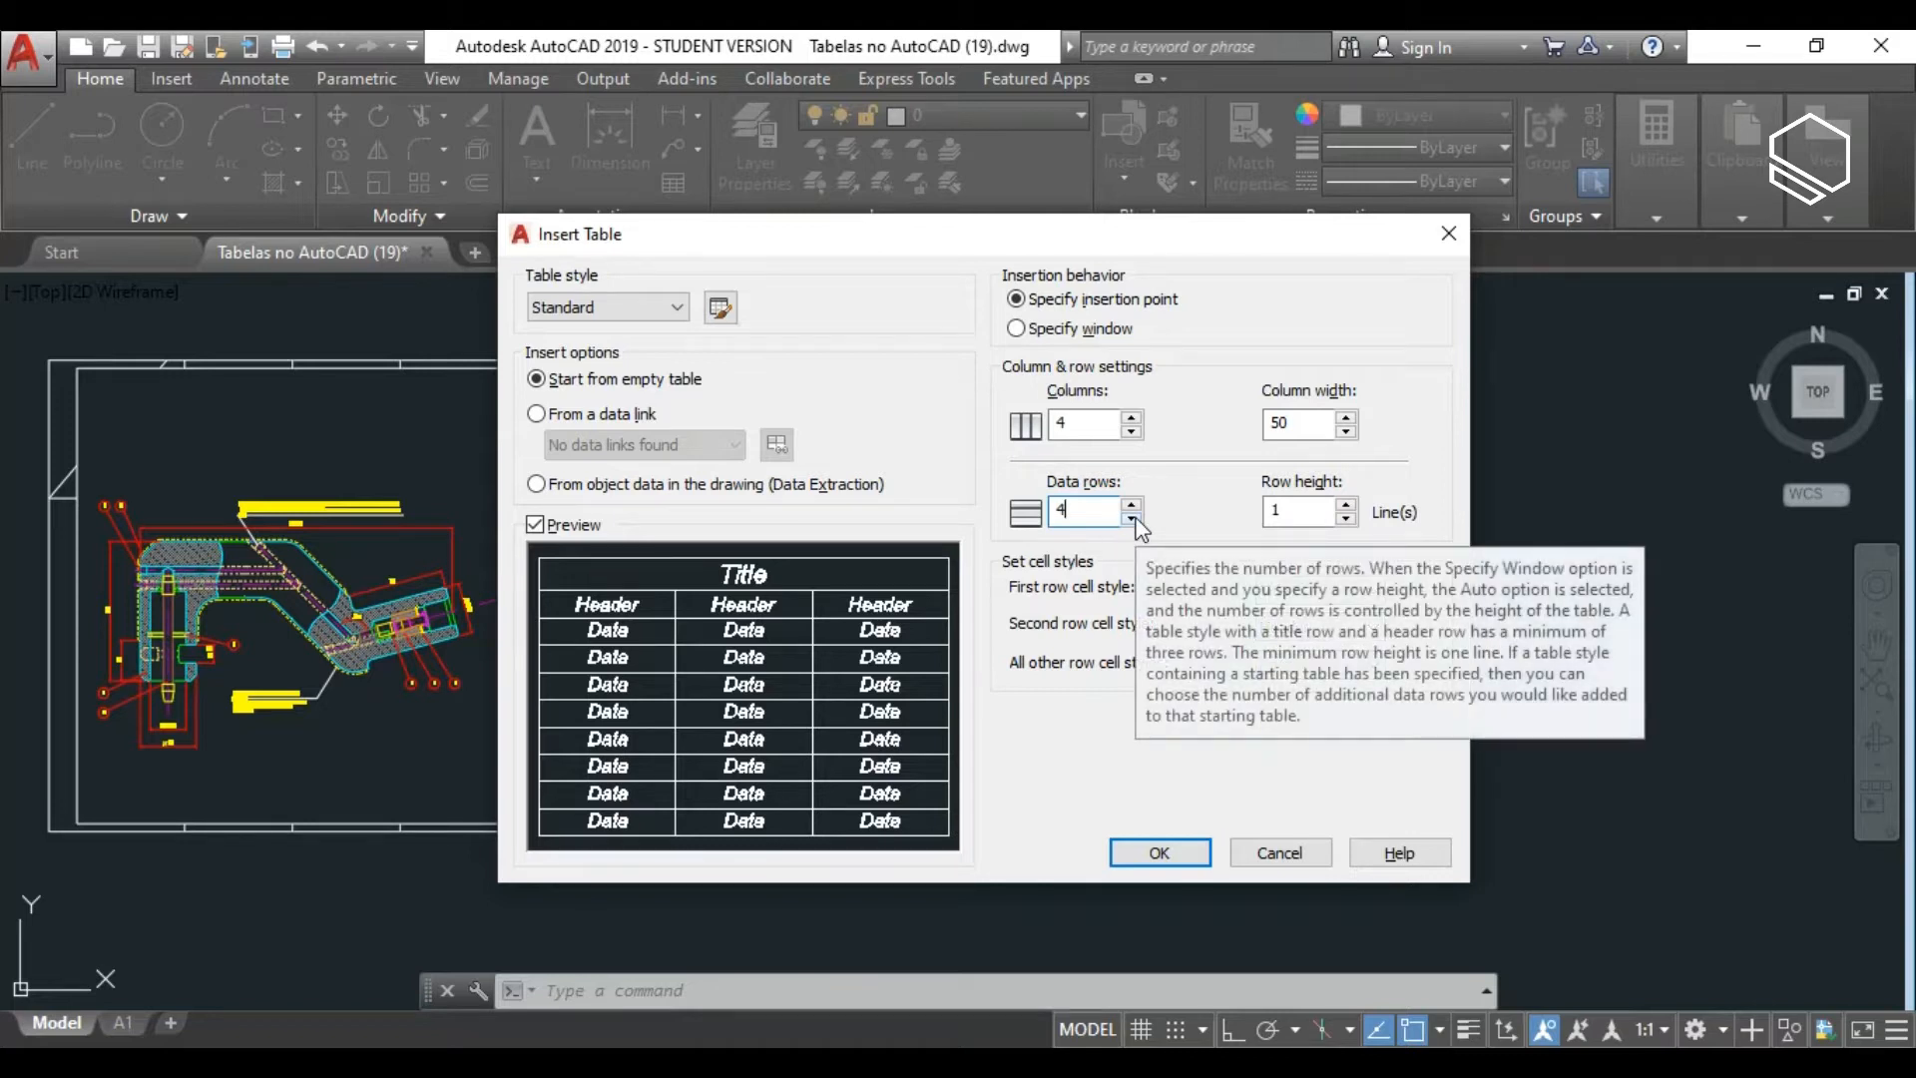
double_click(1086, 514)
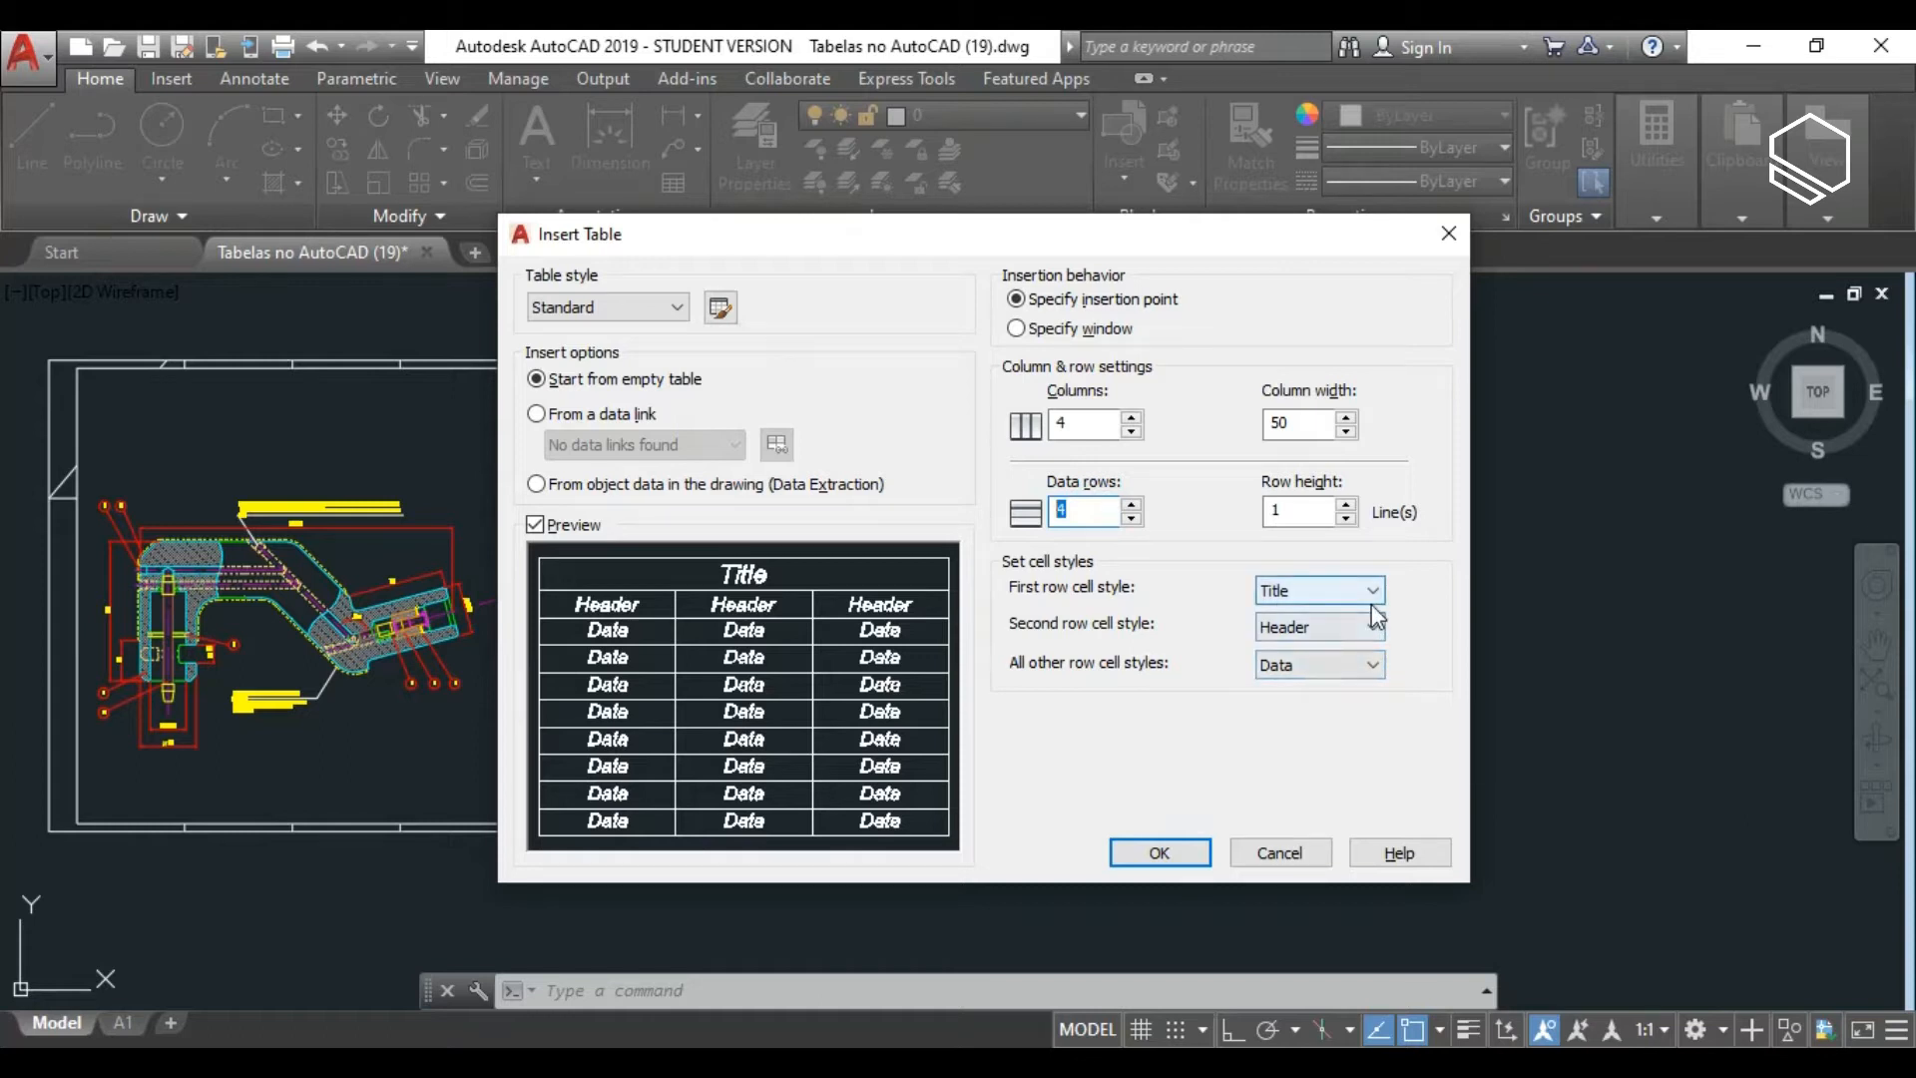
type("6")
left_click(1305, 519)
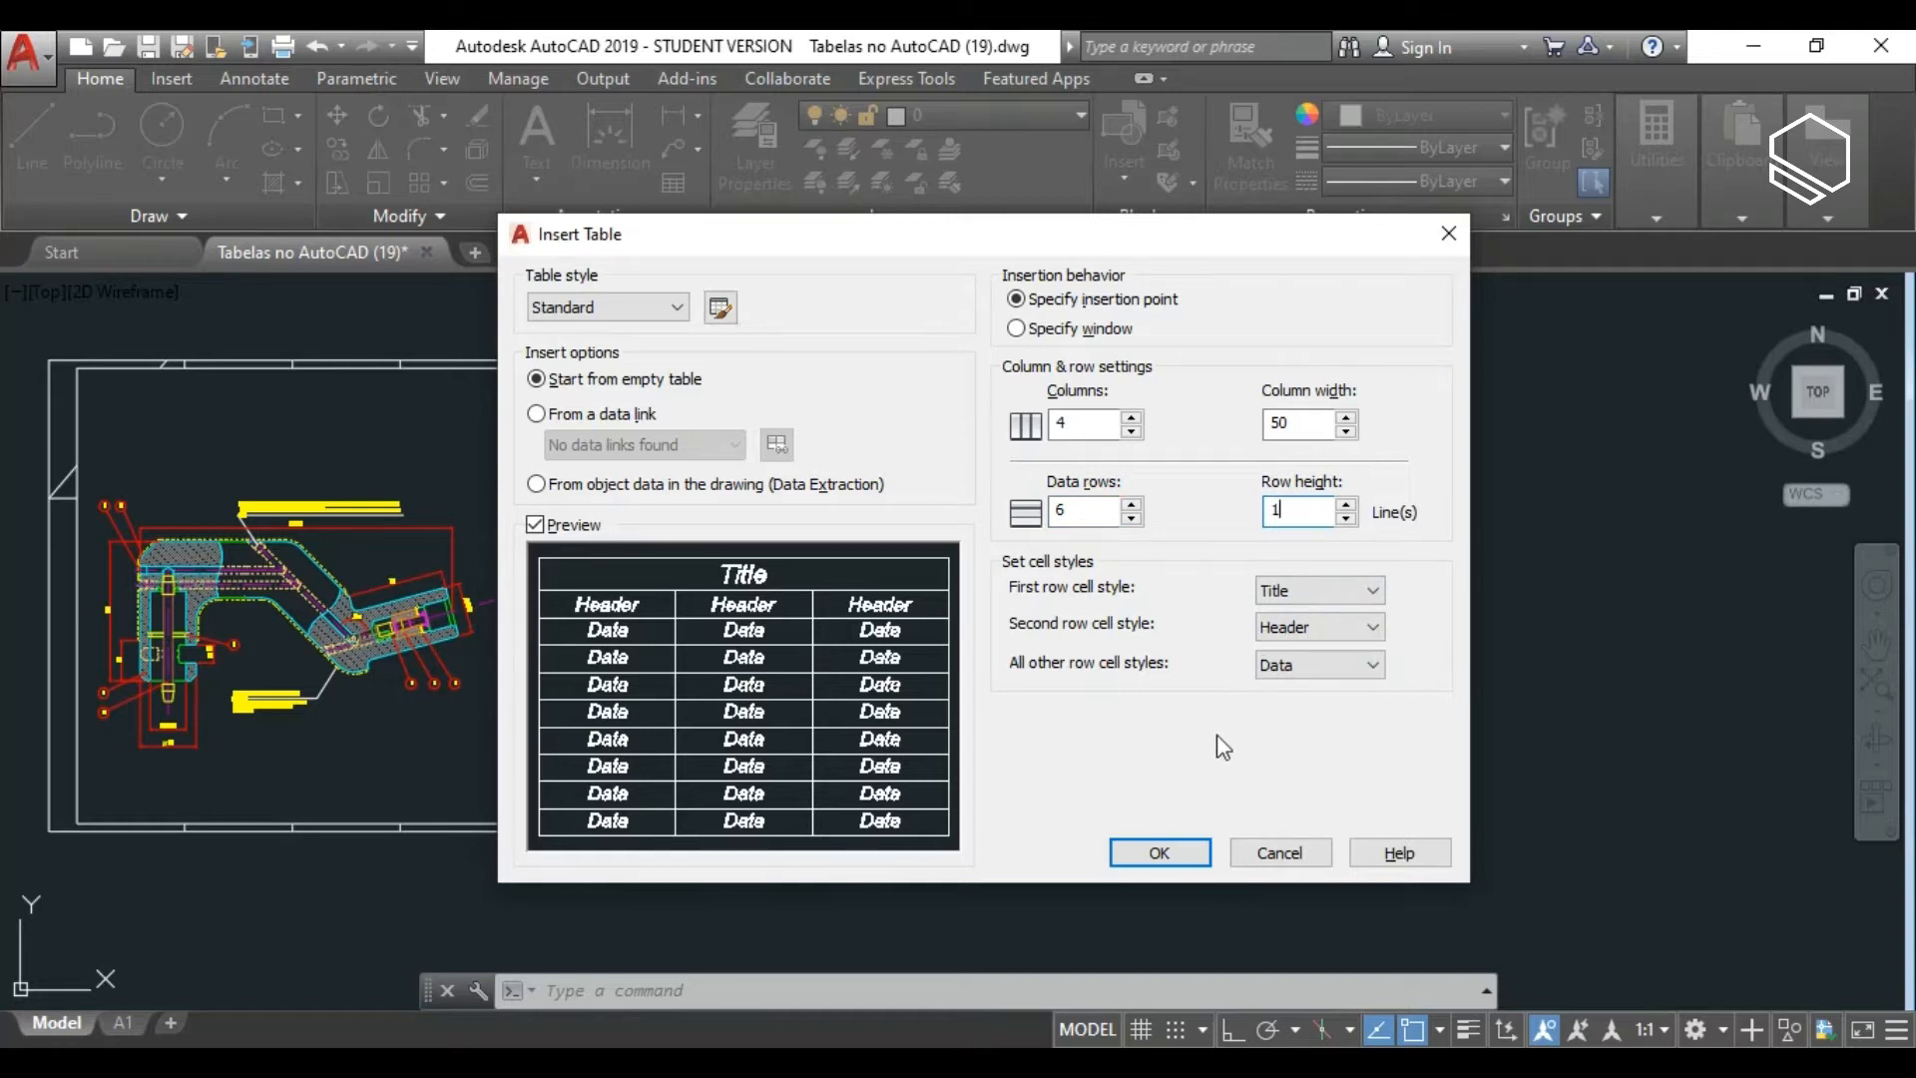
key("Tab")
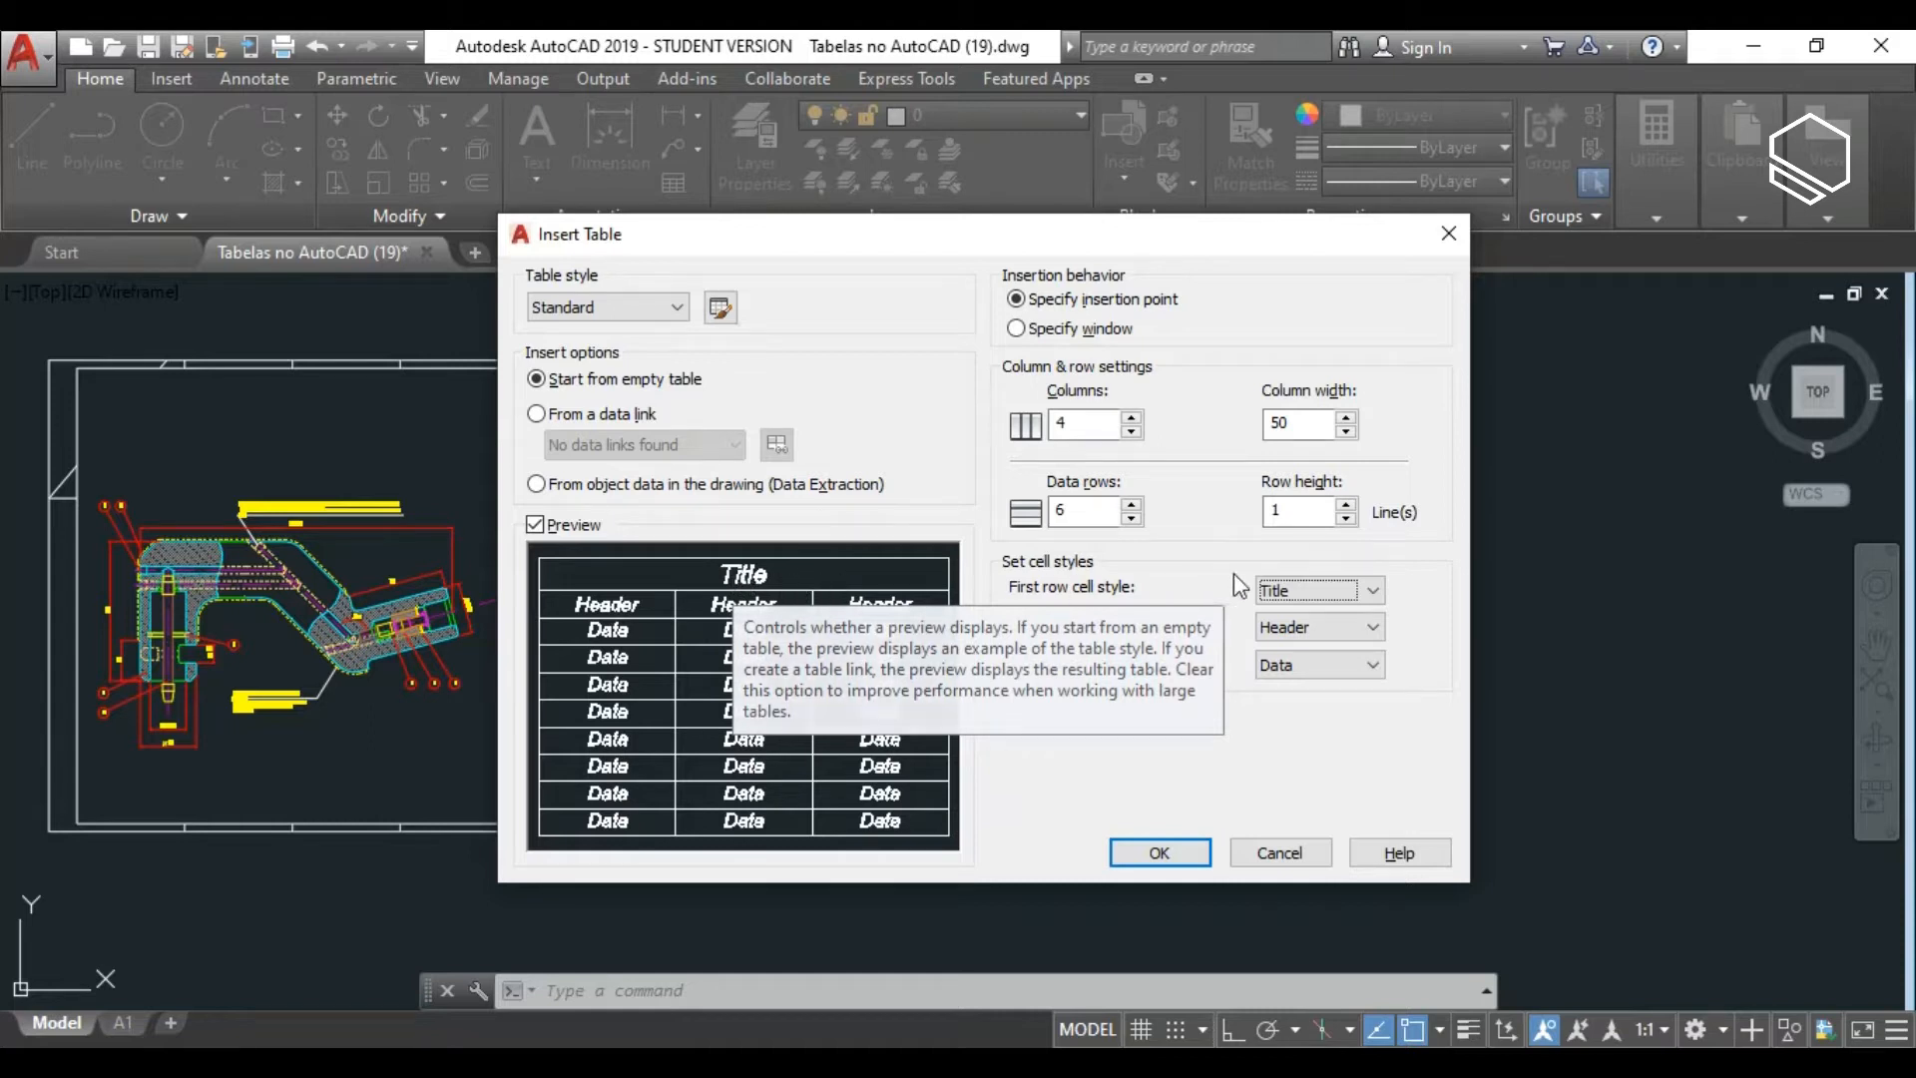
Try the Data cell style for the table's first row and restore it to Title.
left_click(1373, 593)
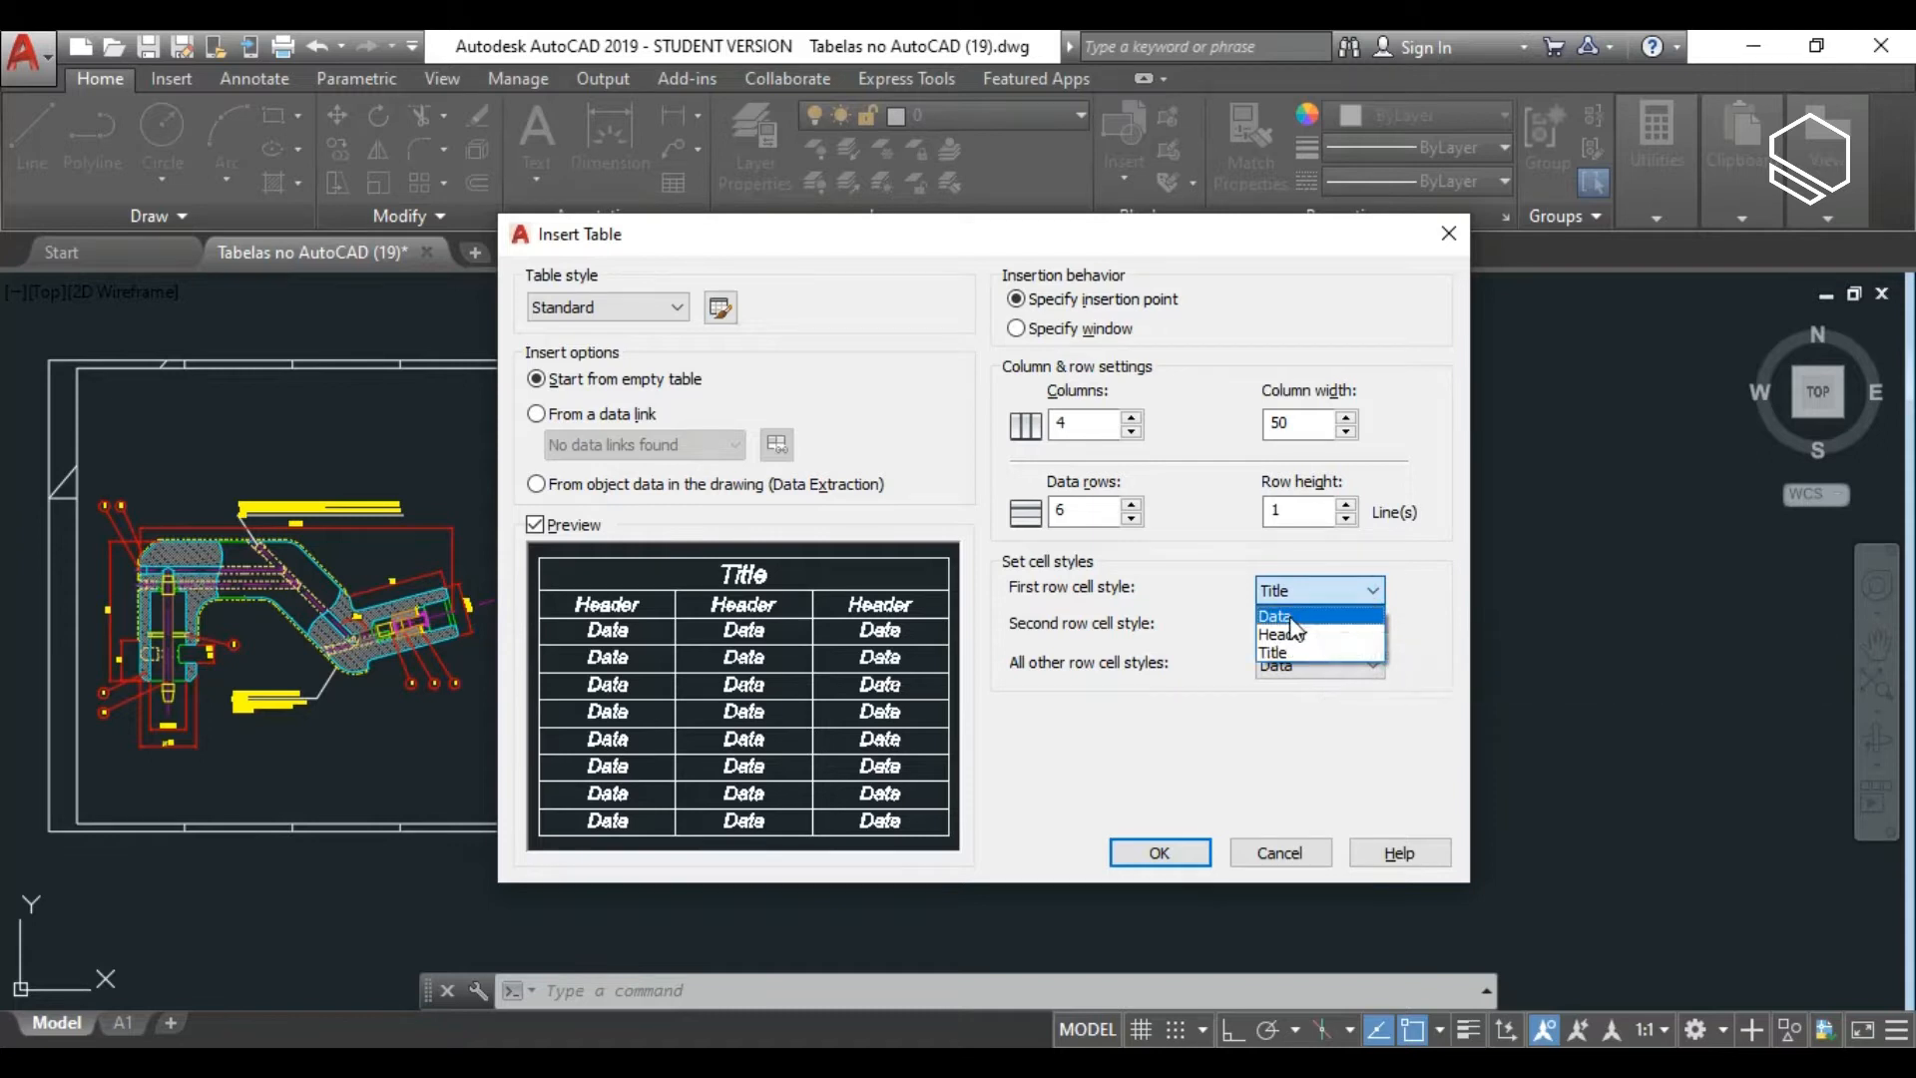
left_click(1293, 618)
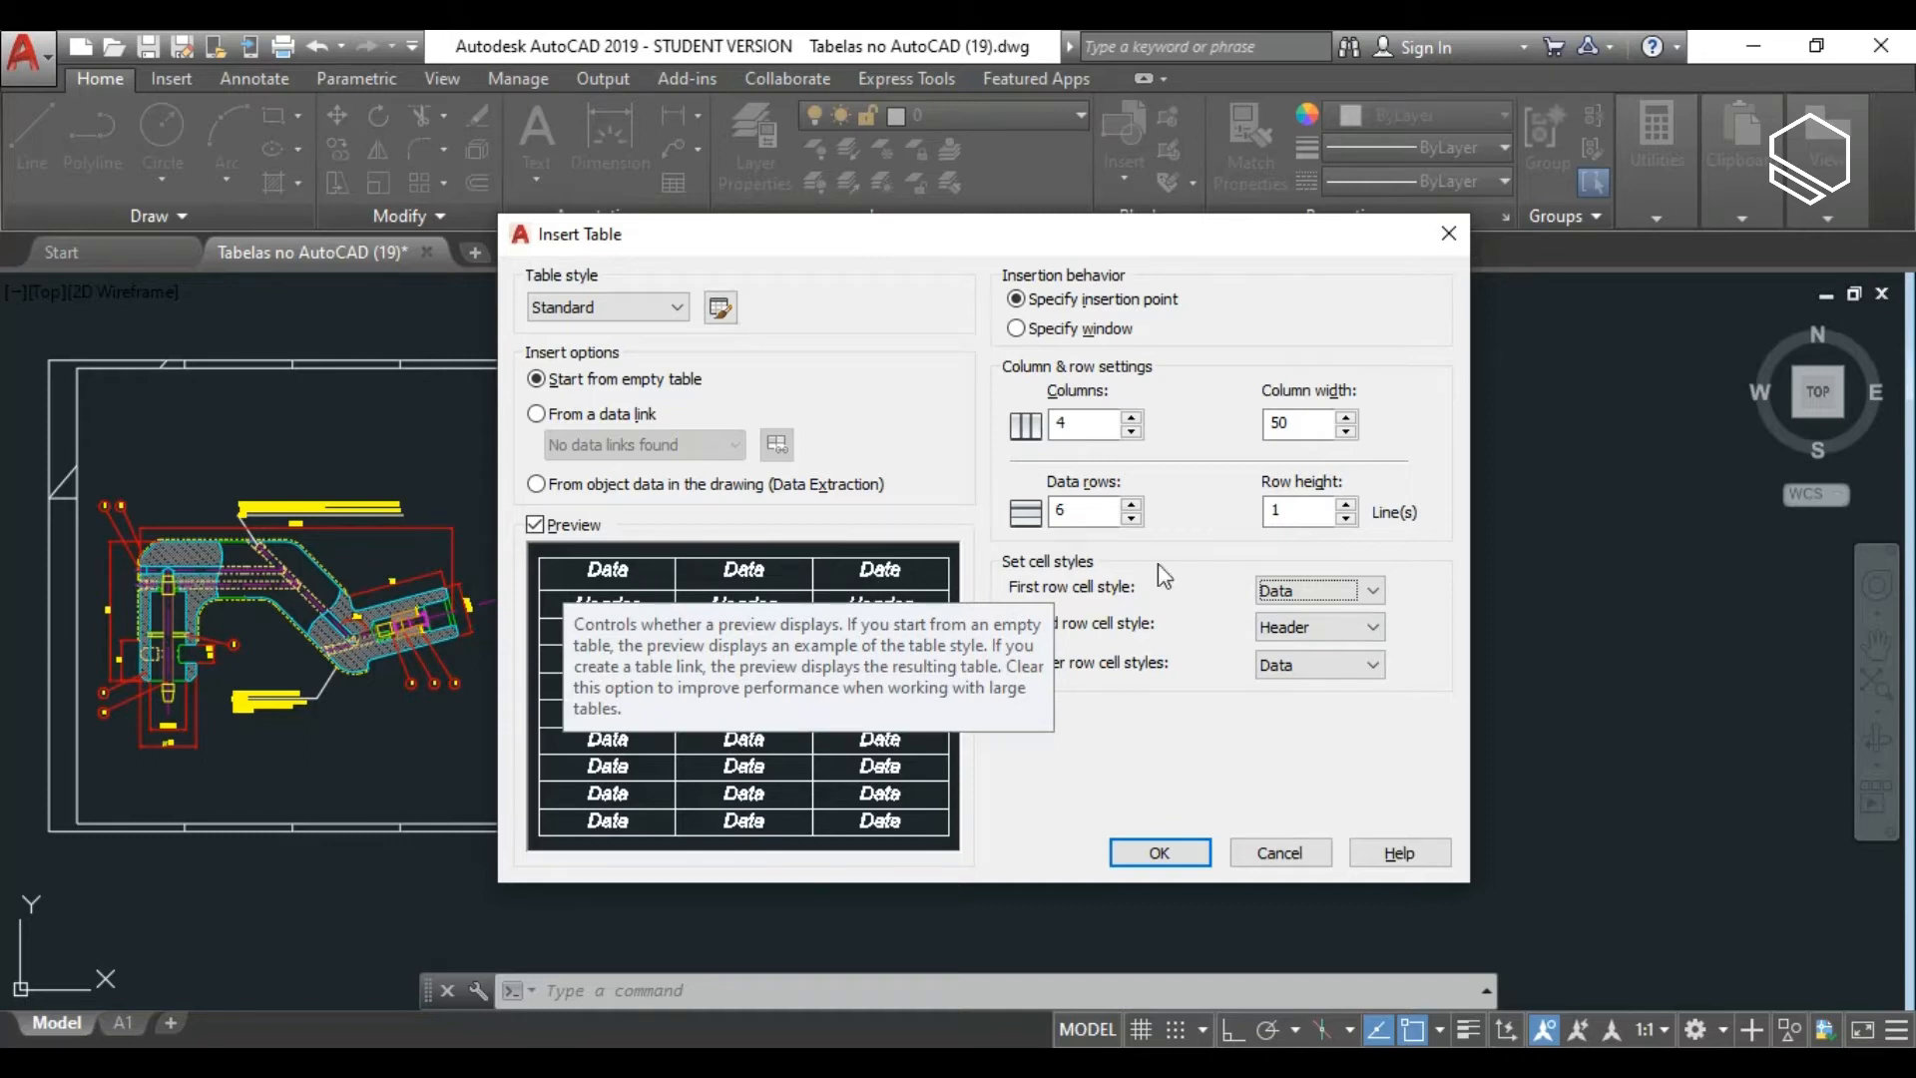
left_click(1344, 598)
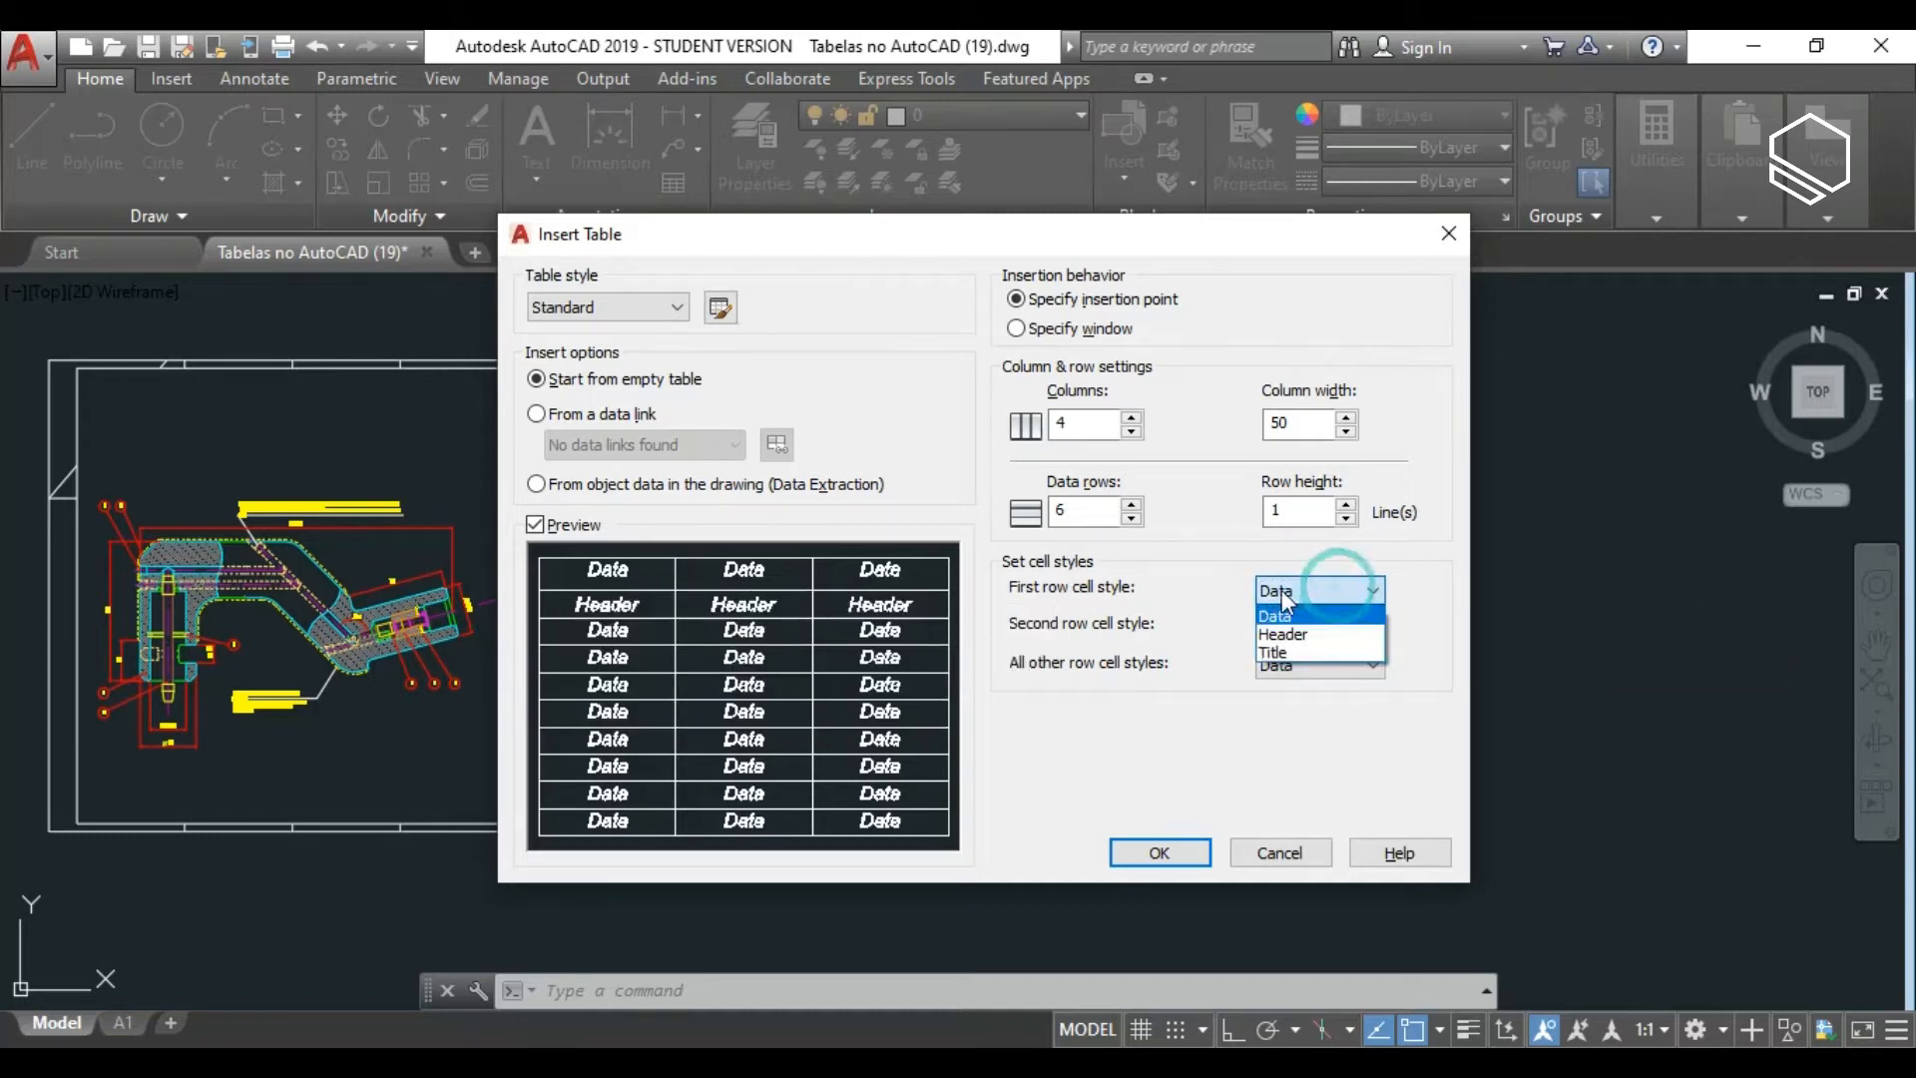
left_click(1281, 651)
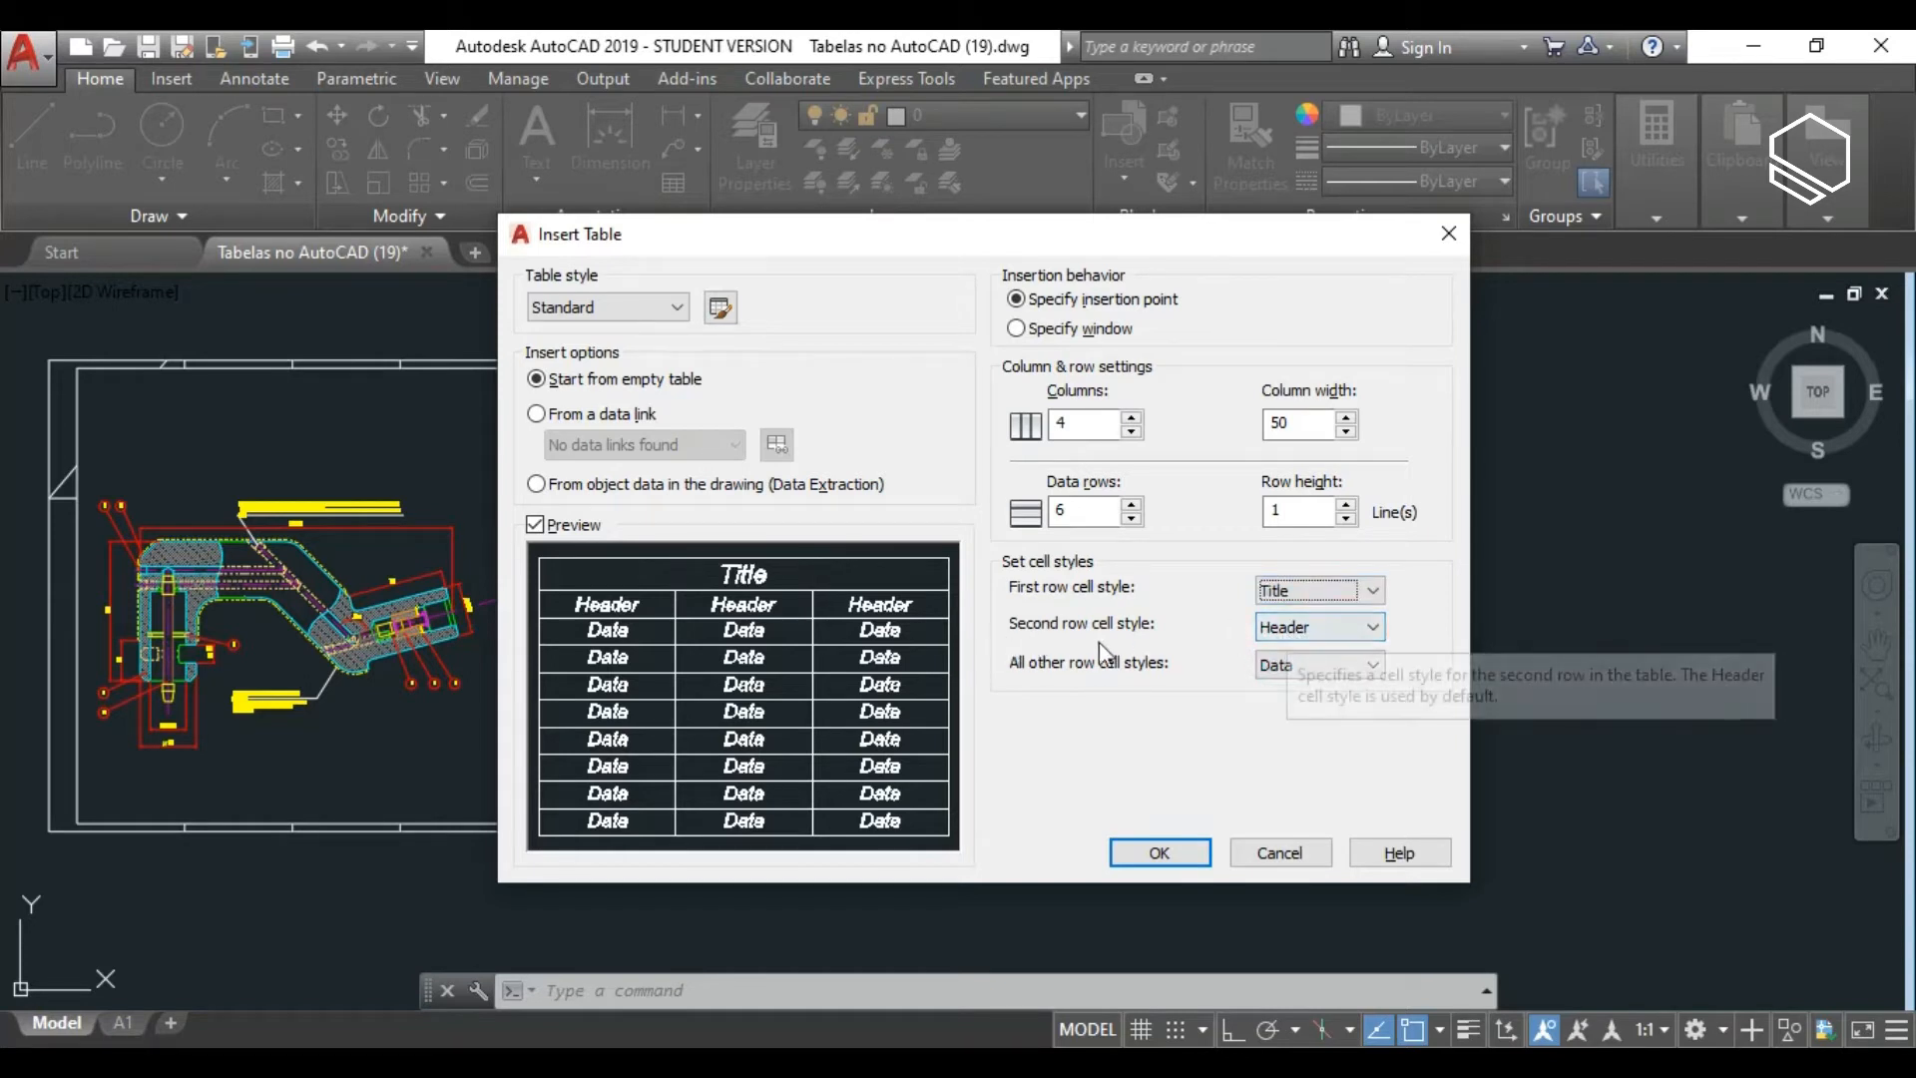
Choose the Header cell style for the second row and Data for all other rows.
left_click(1319, 632)
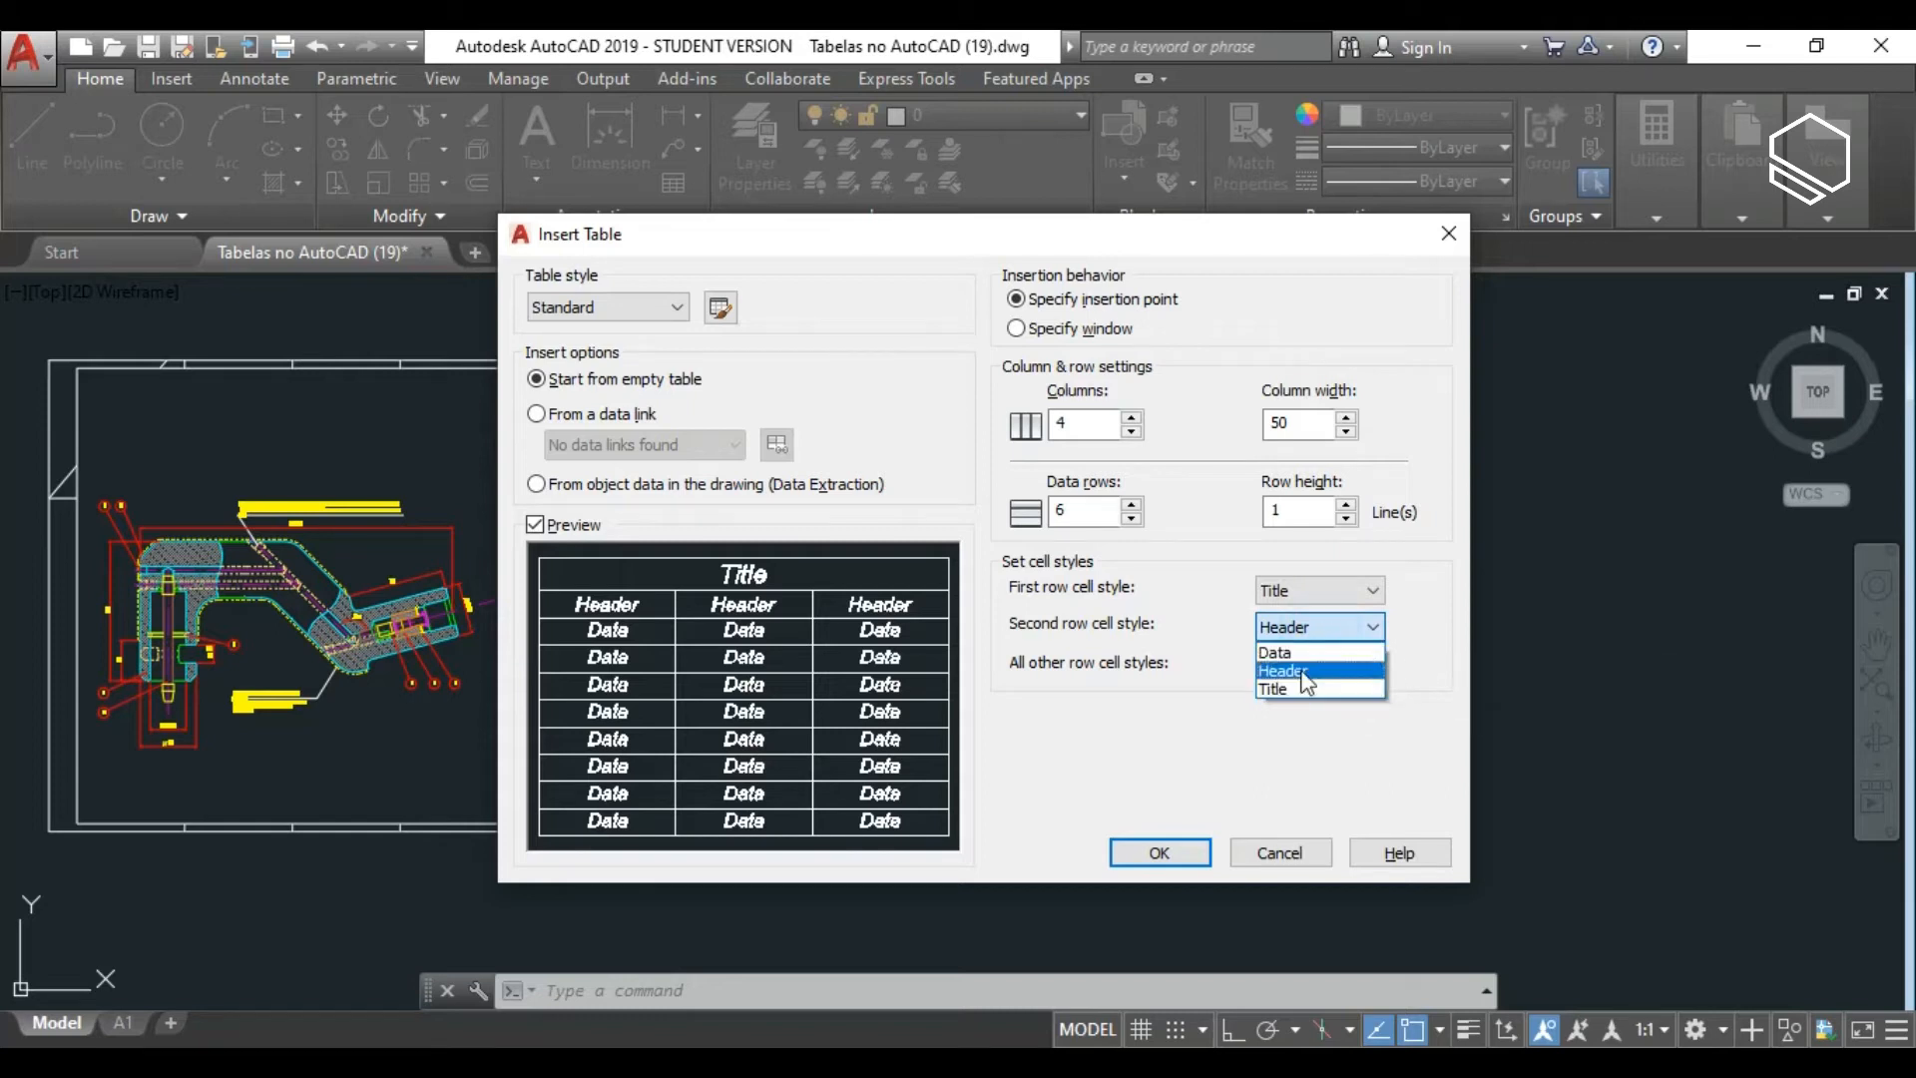
left_click(1303, 672)
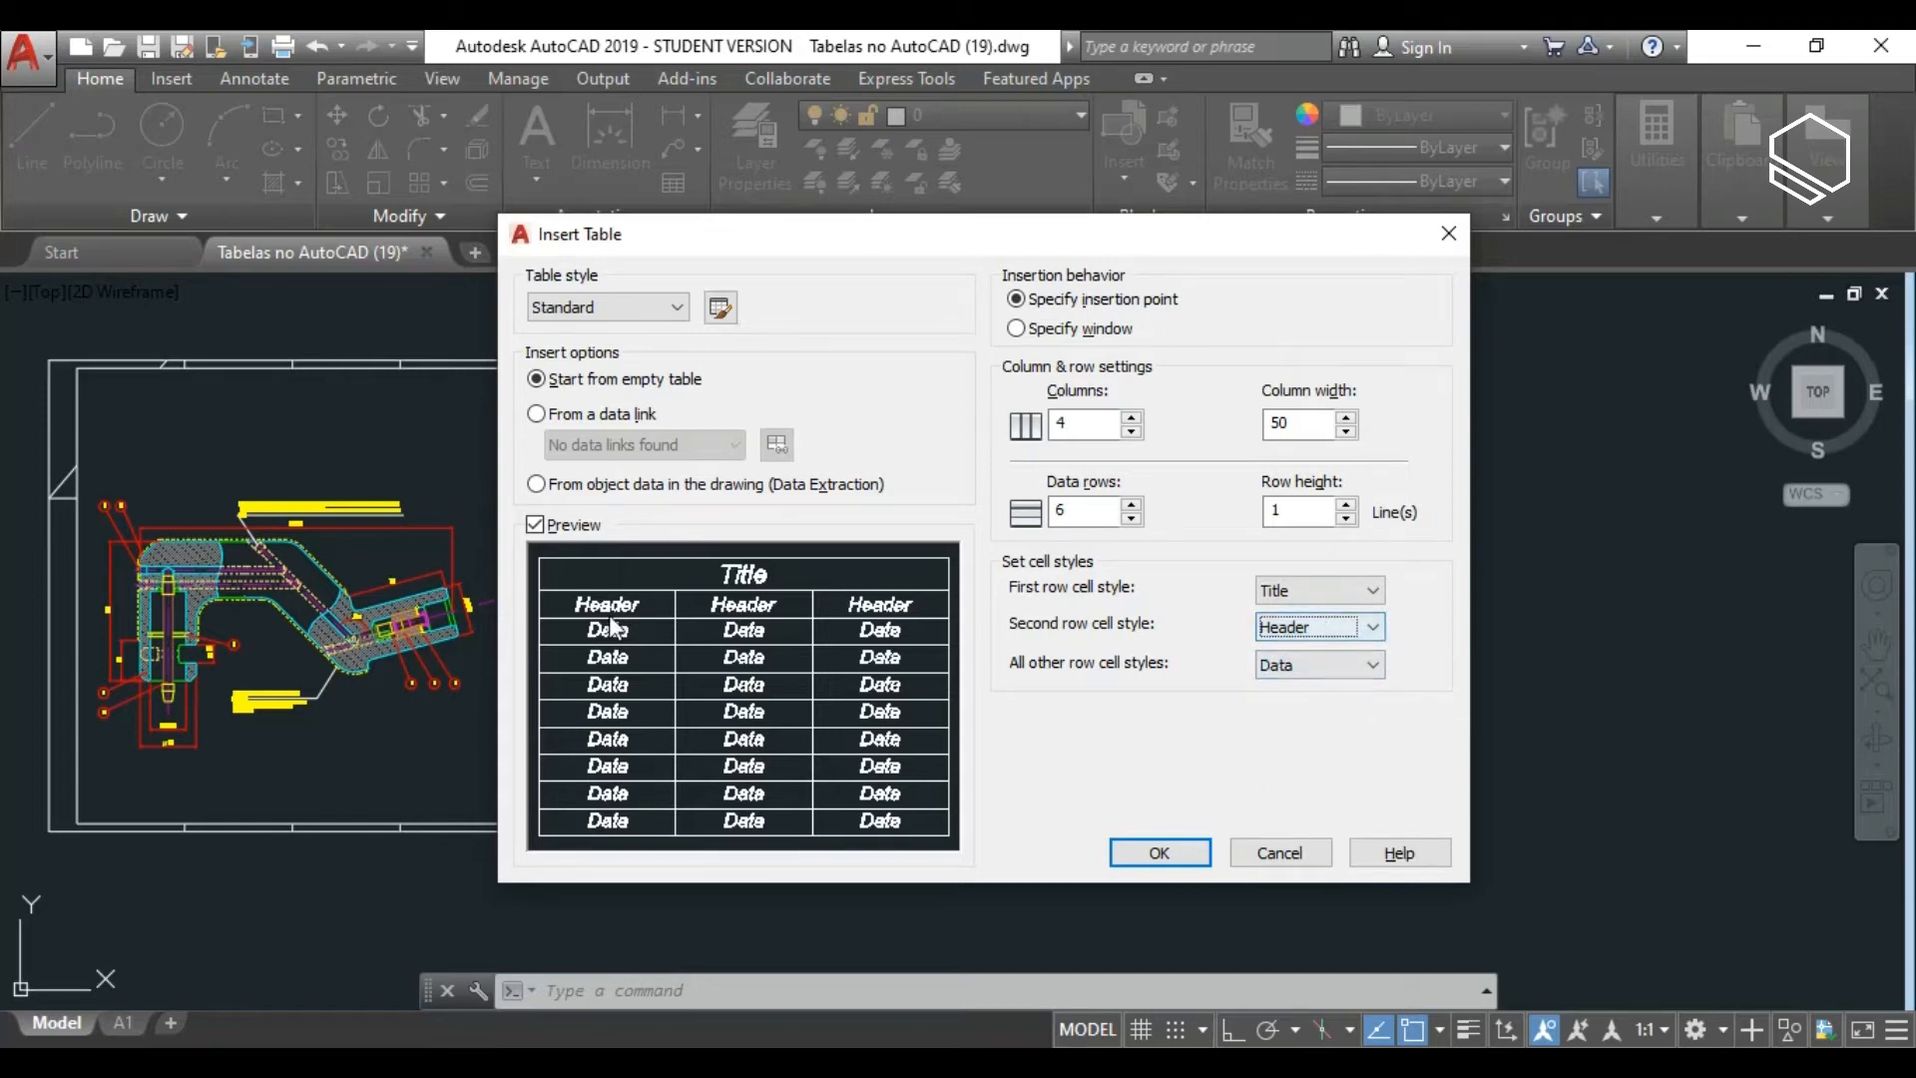
left_click(1372, 667)
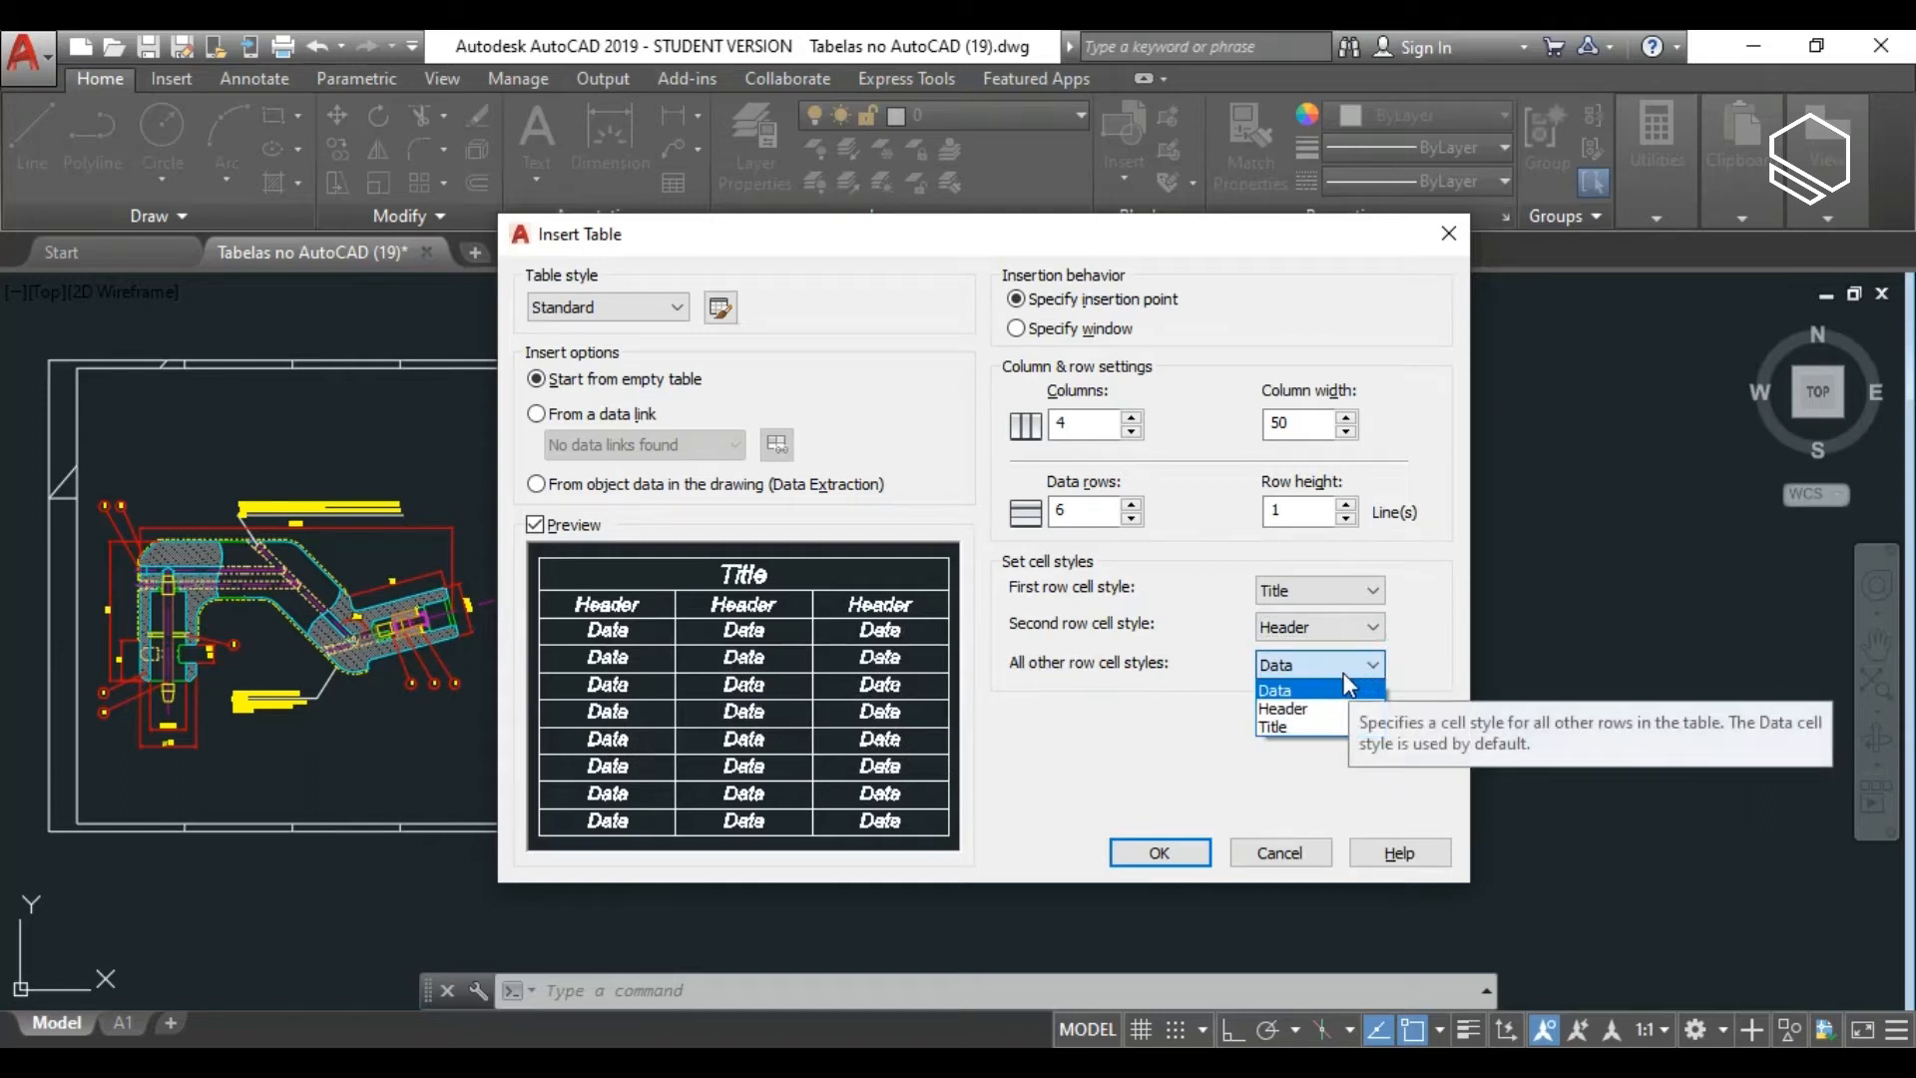
left_click(1343, 677)
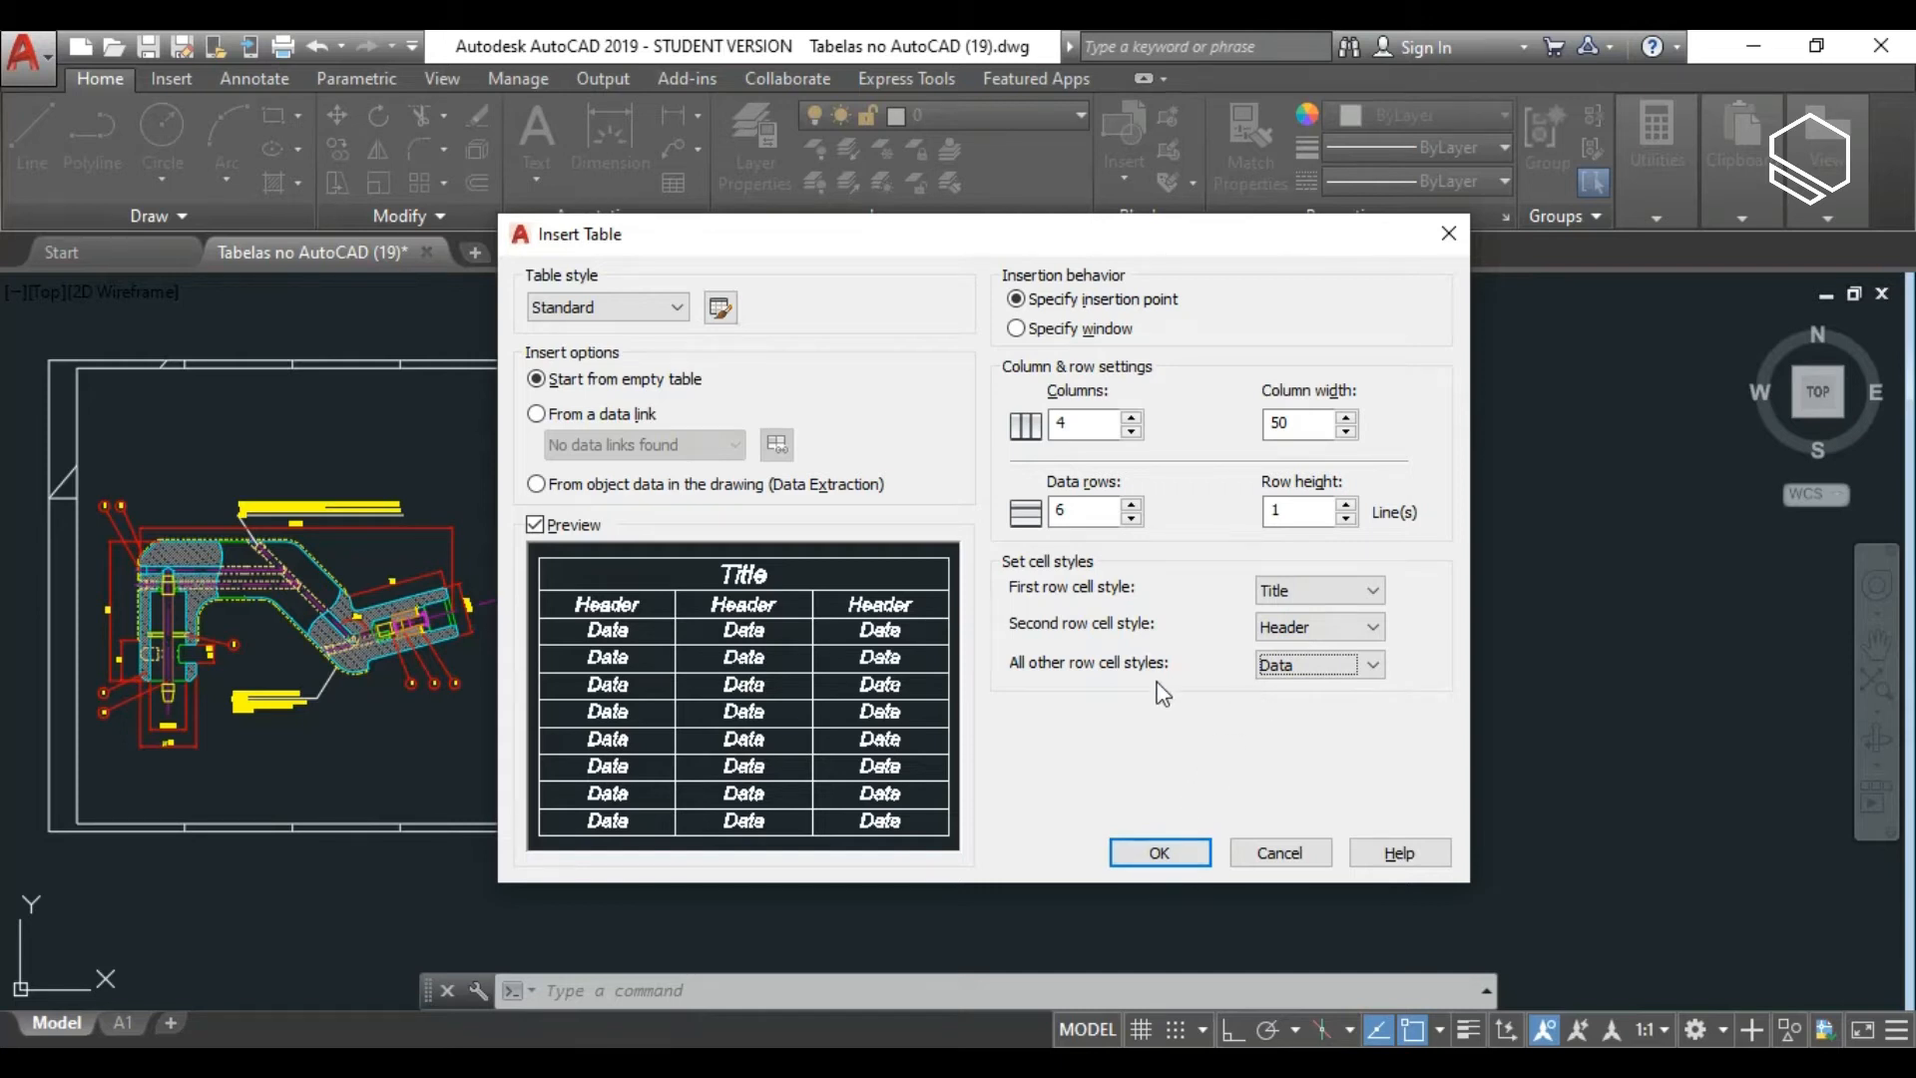
Insert the table in the empty area beside the drawing sheet, leaving its title cell blank.
left_click(1168, 858)
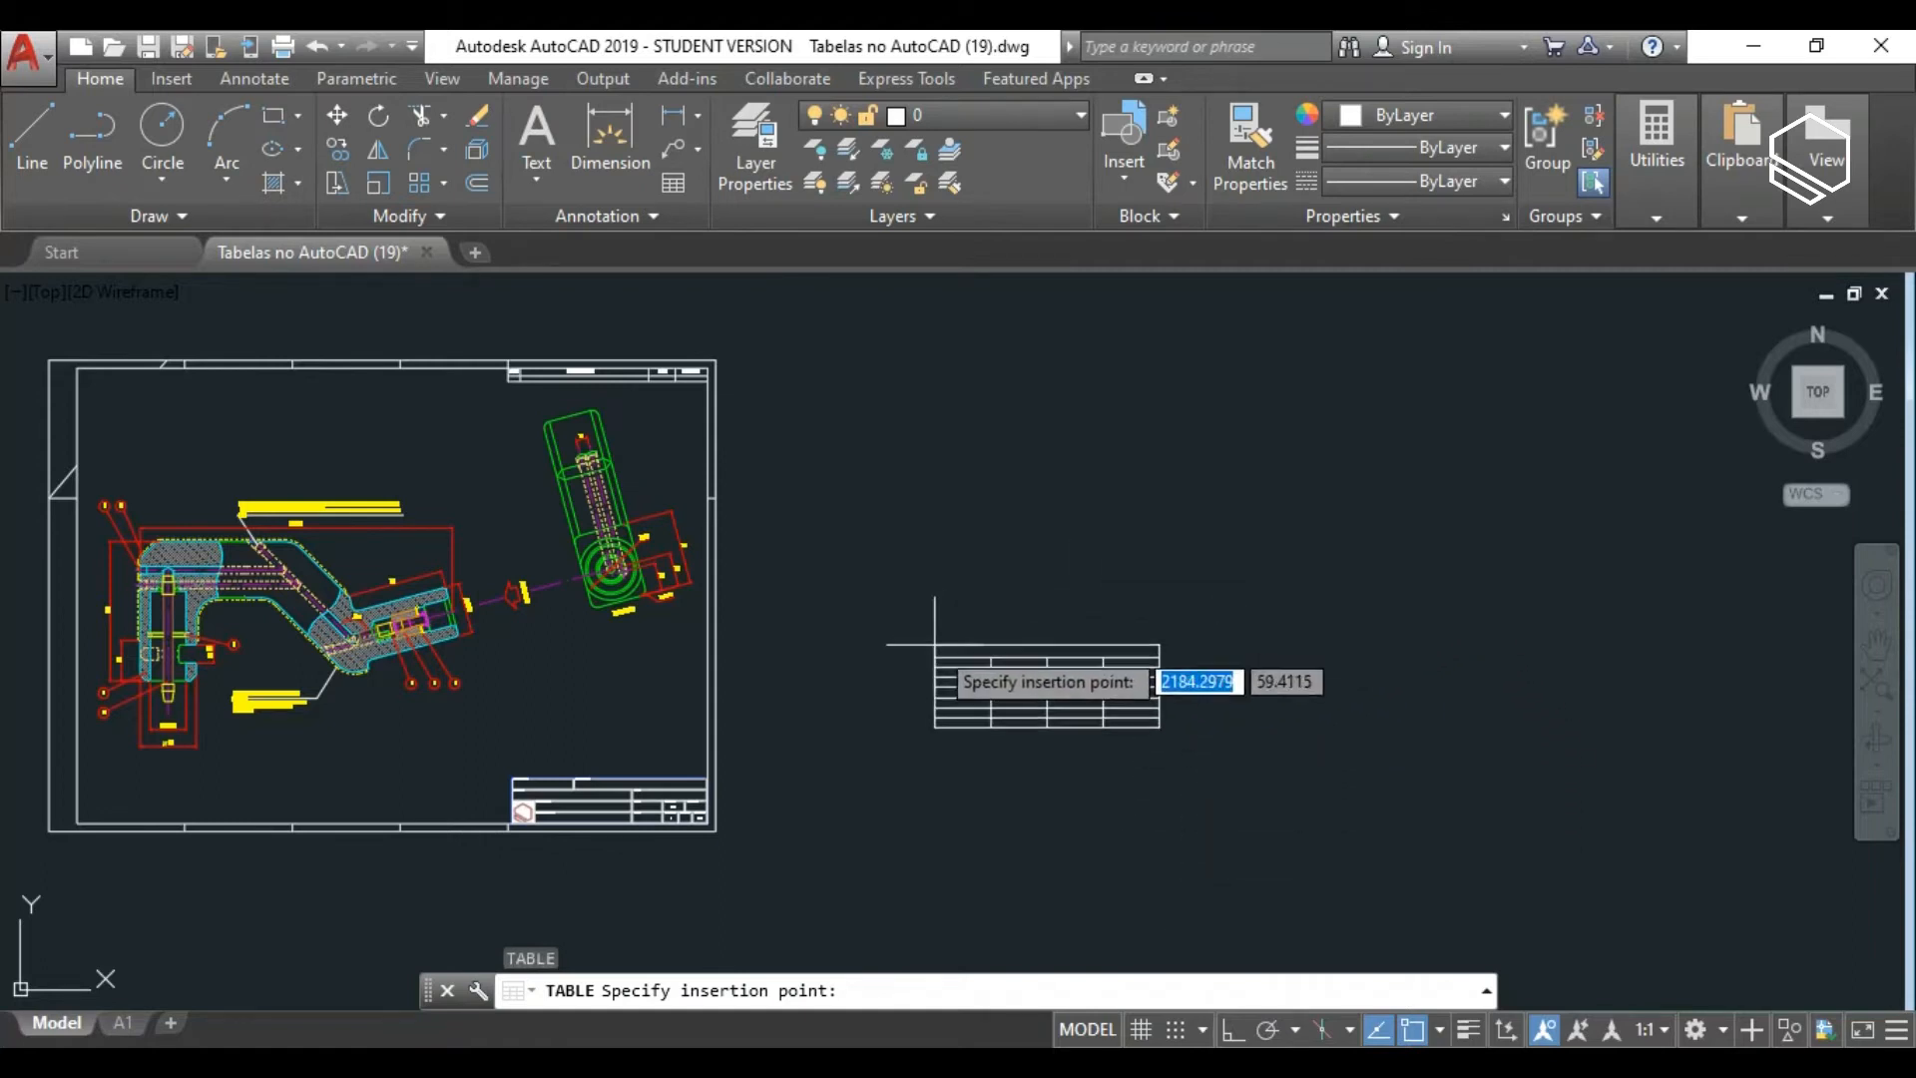
left_click(828, 552)
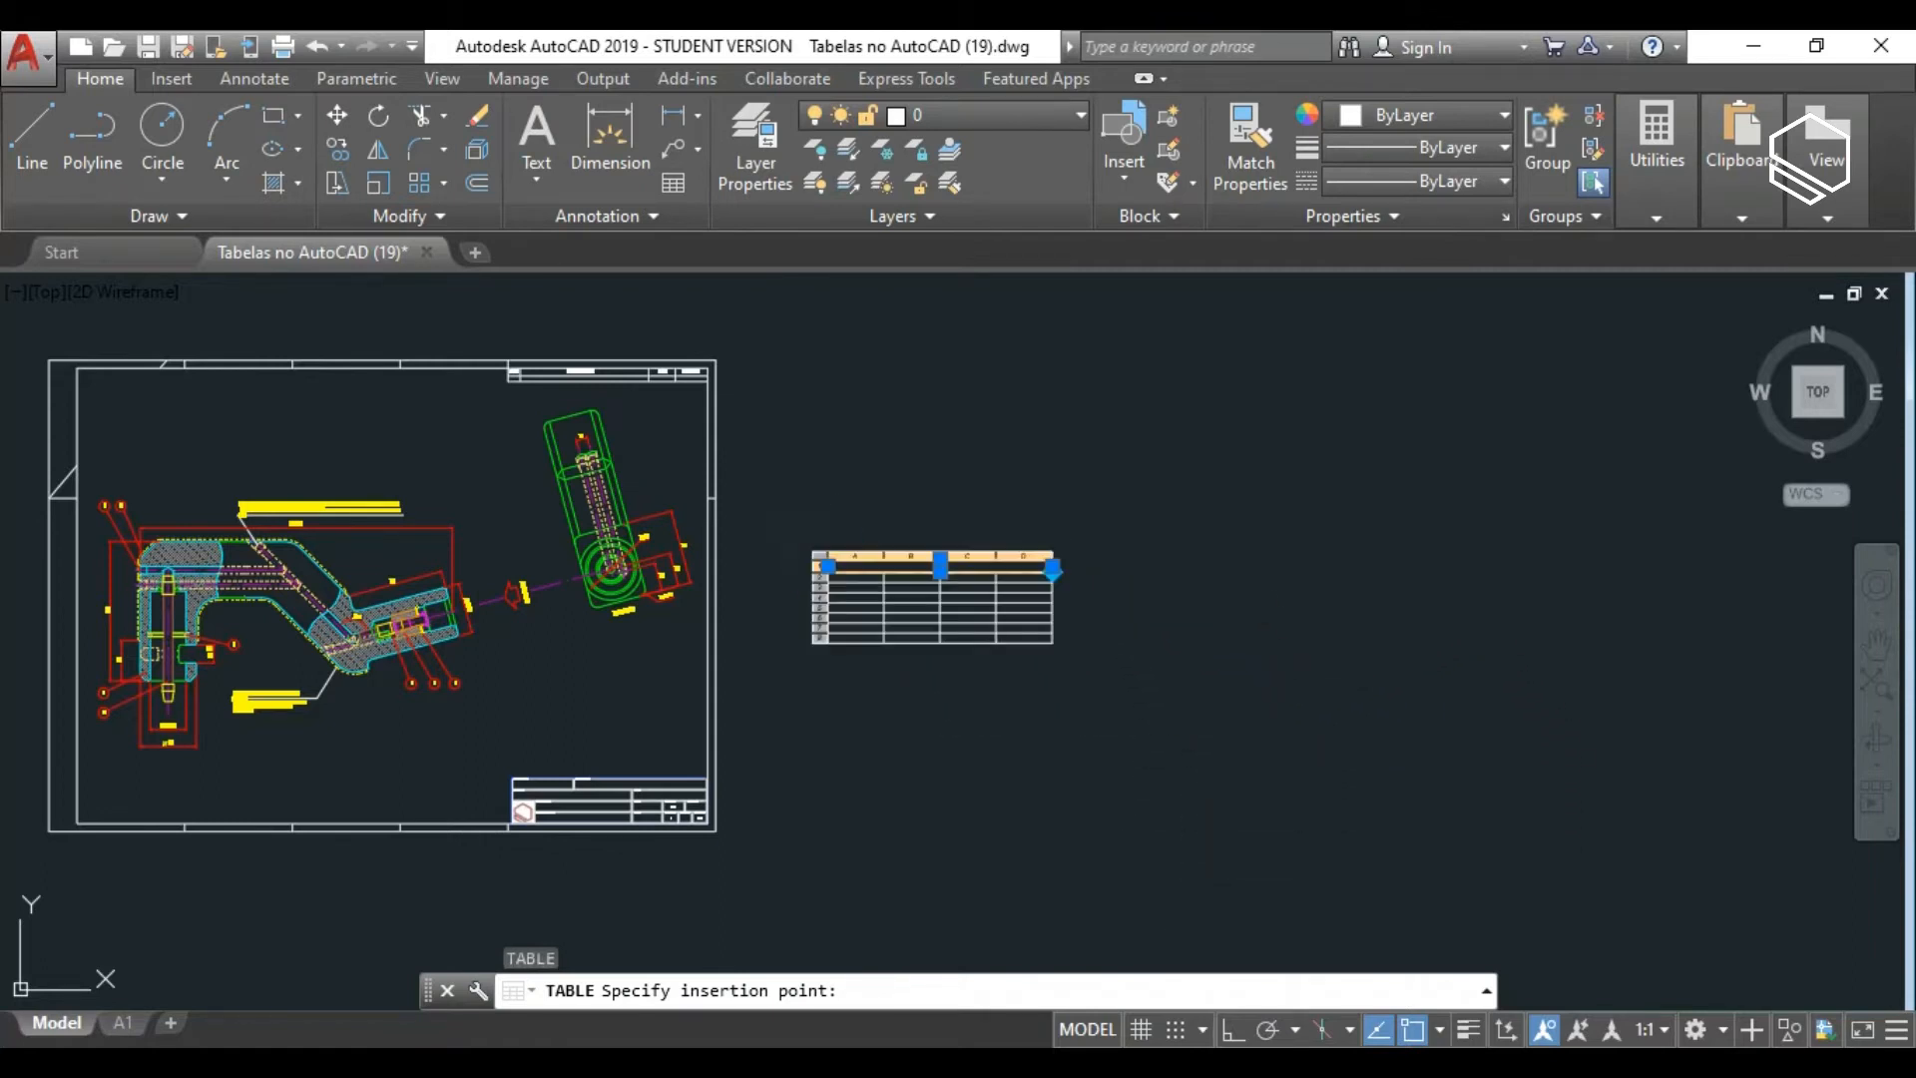
key("Escape")
left_click(813, 552)
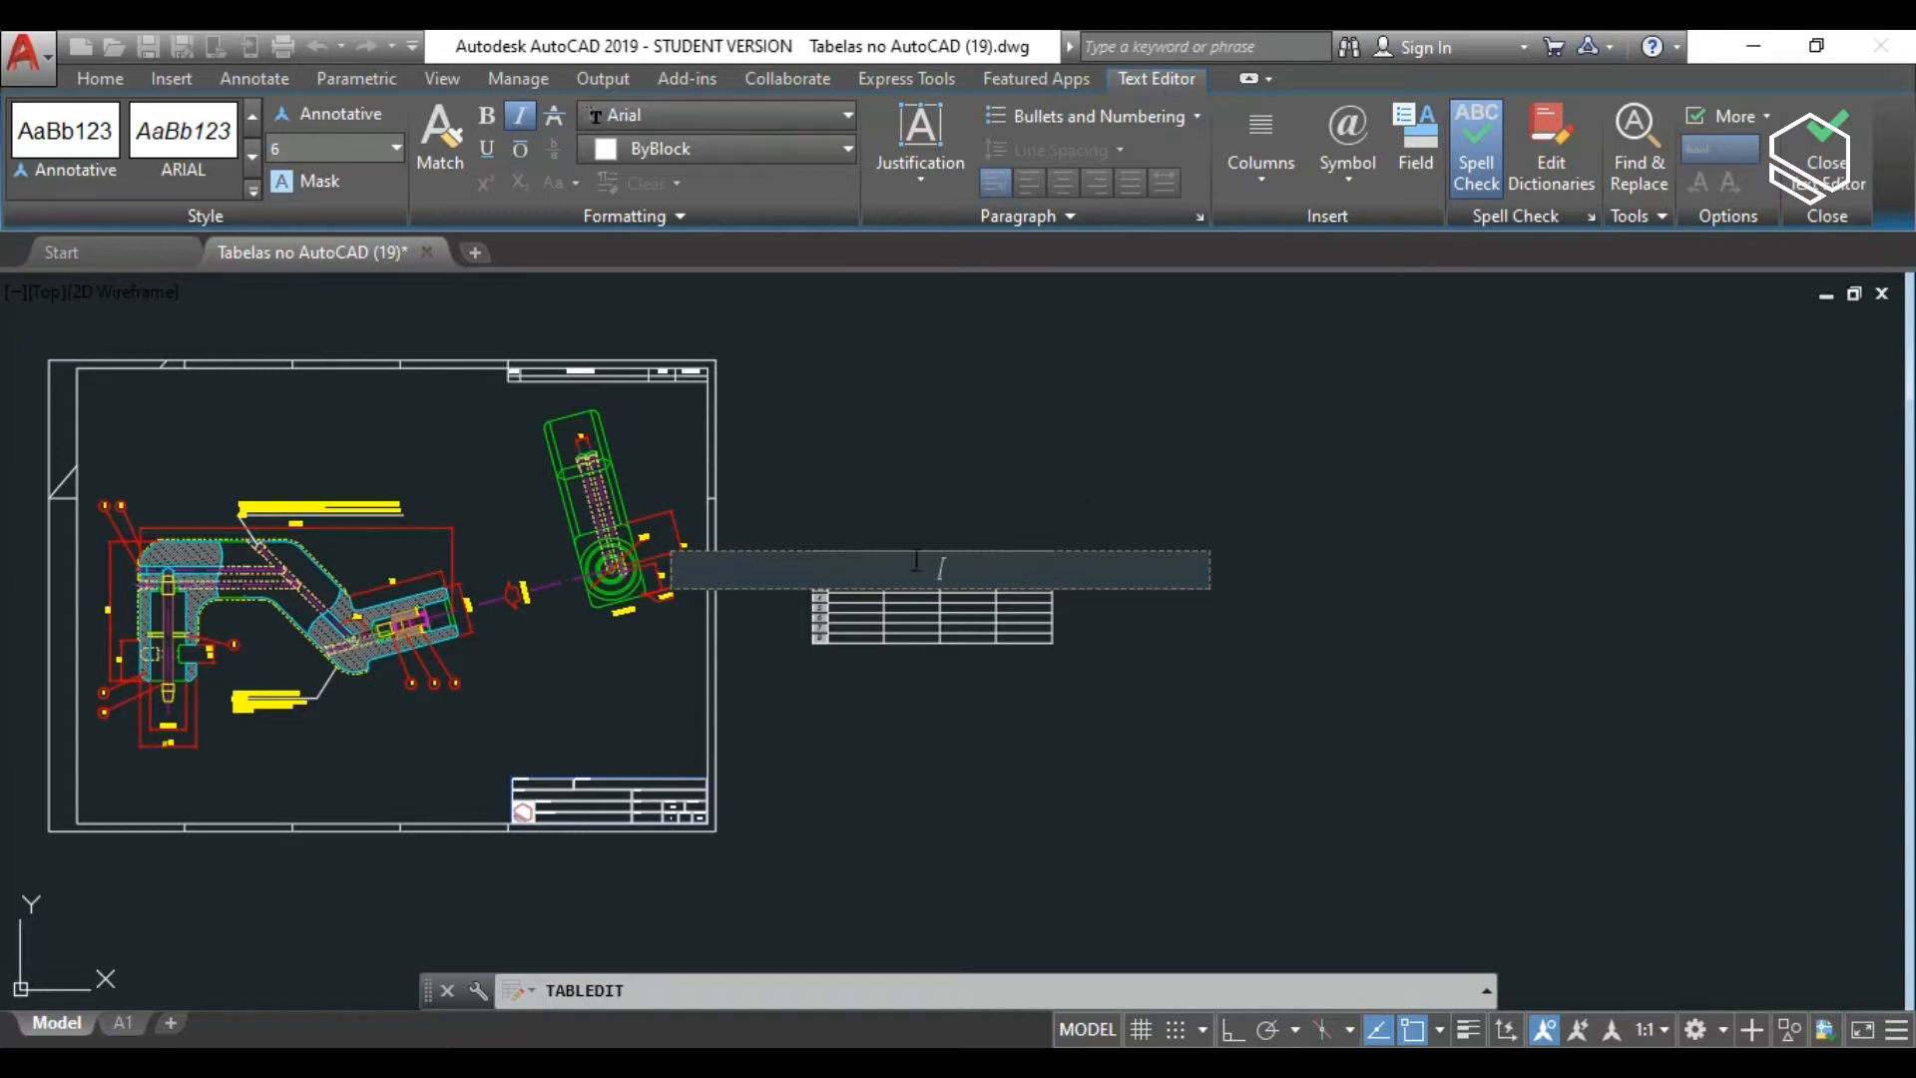
left_click(1253, 661)
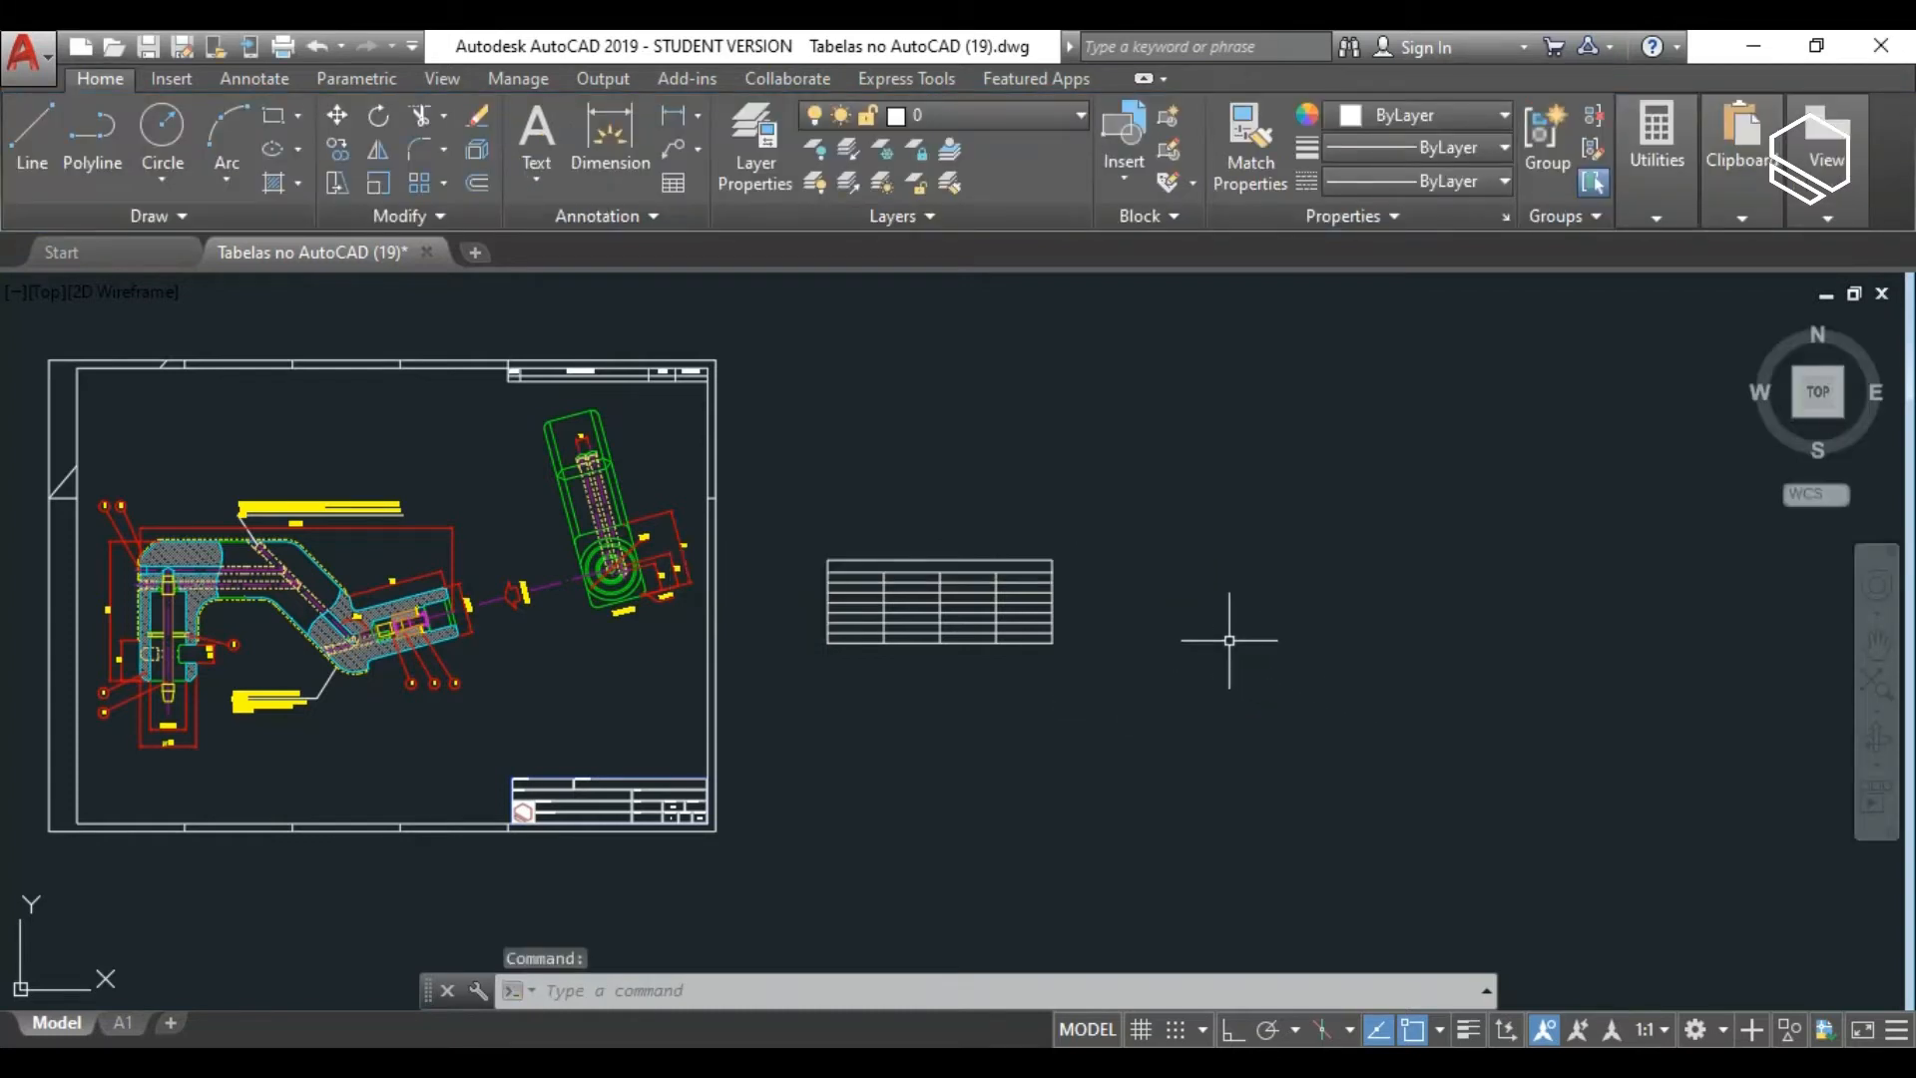
Select the whole inserted table to display its grips.
scroll(938, 614, "up", 2)
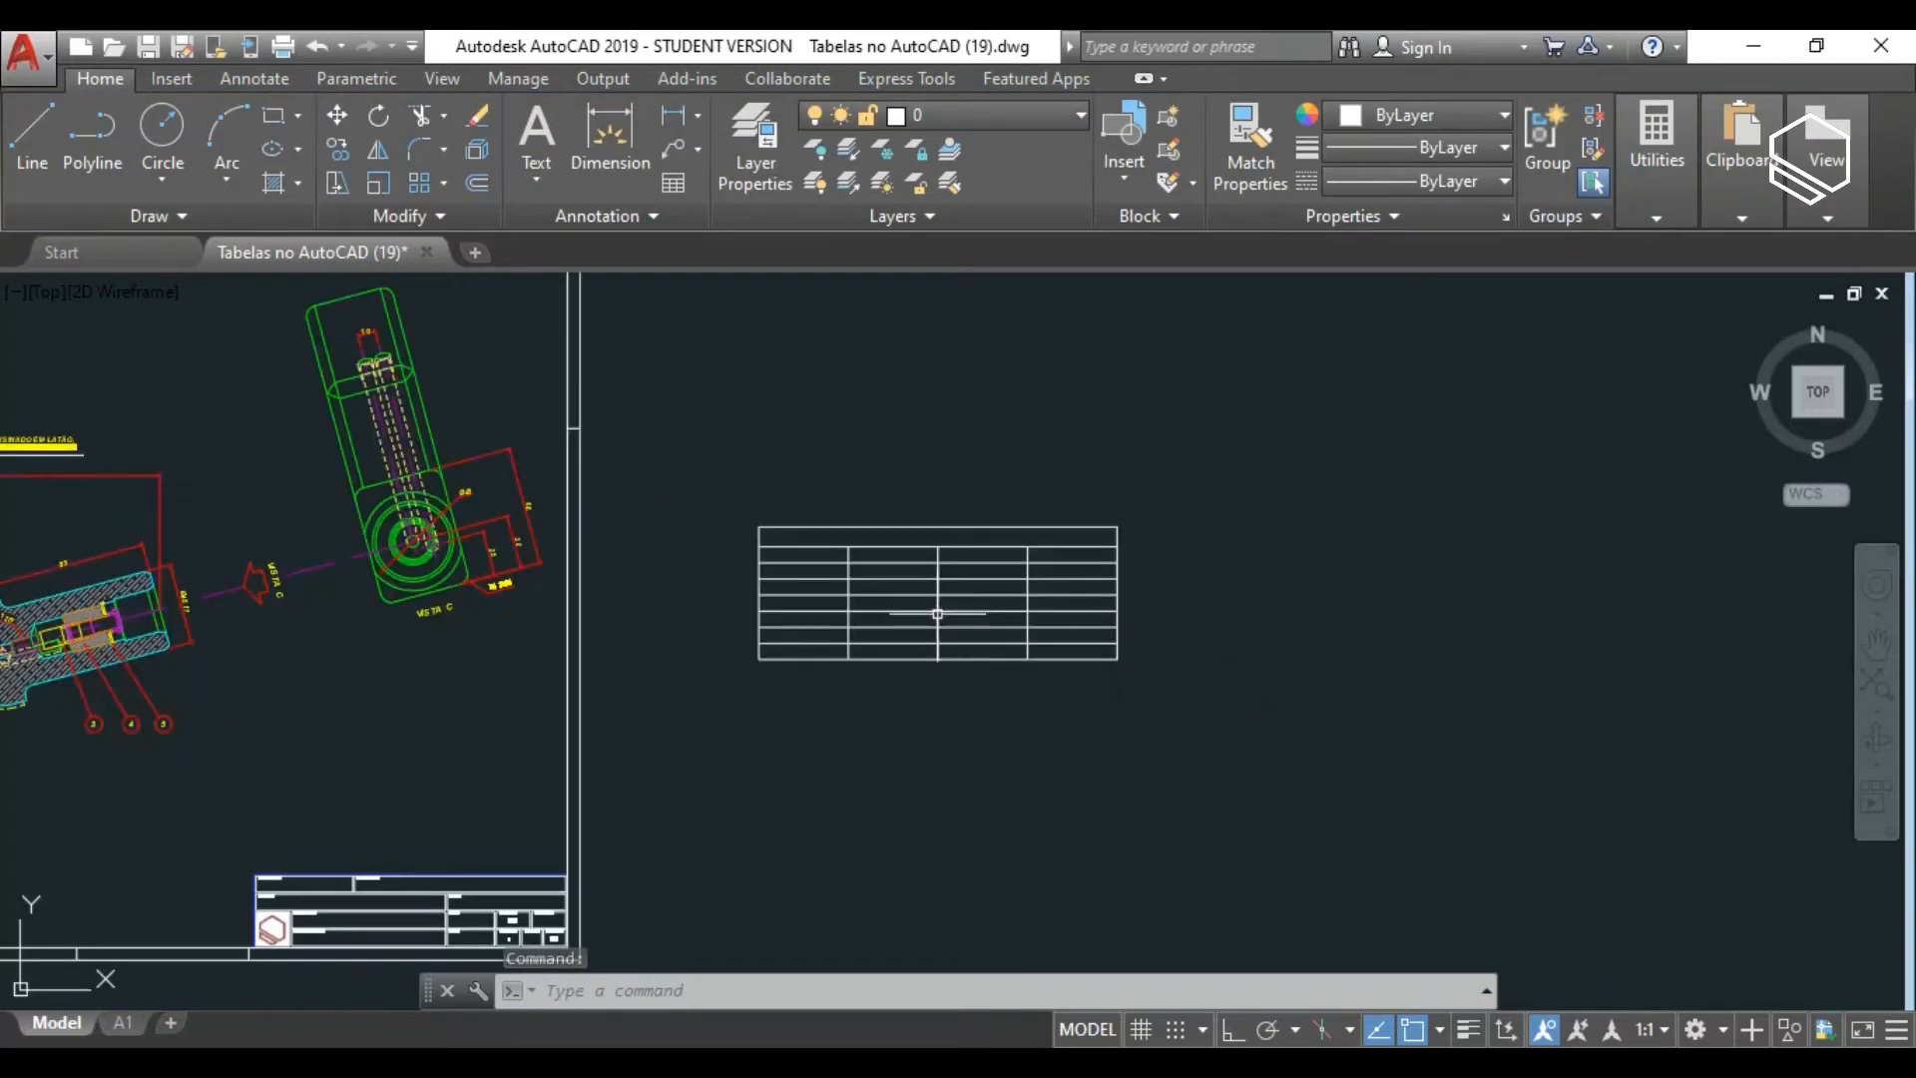
scroll(834, 559, "up", 2)
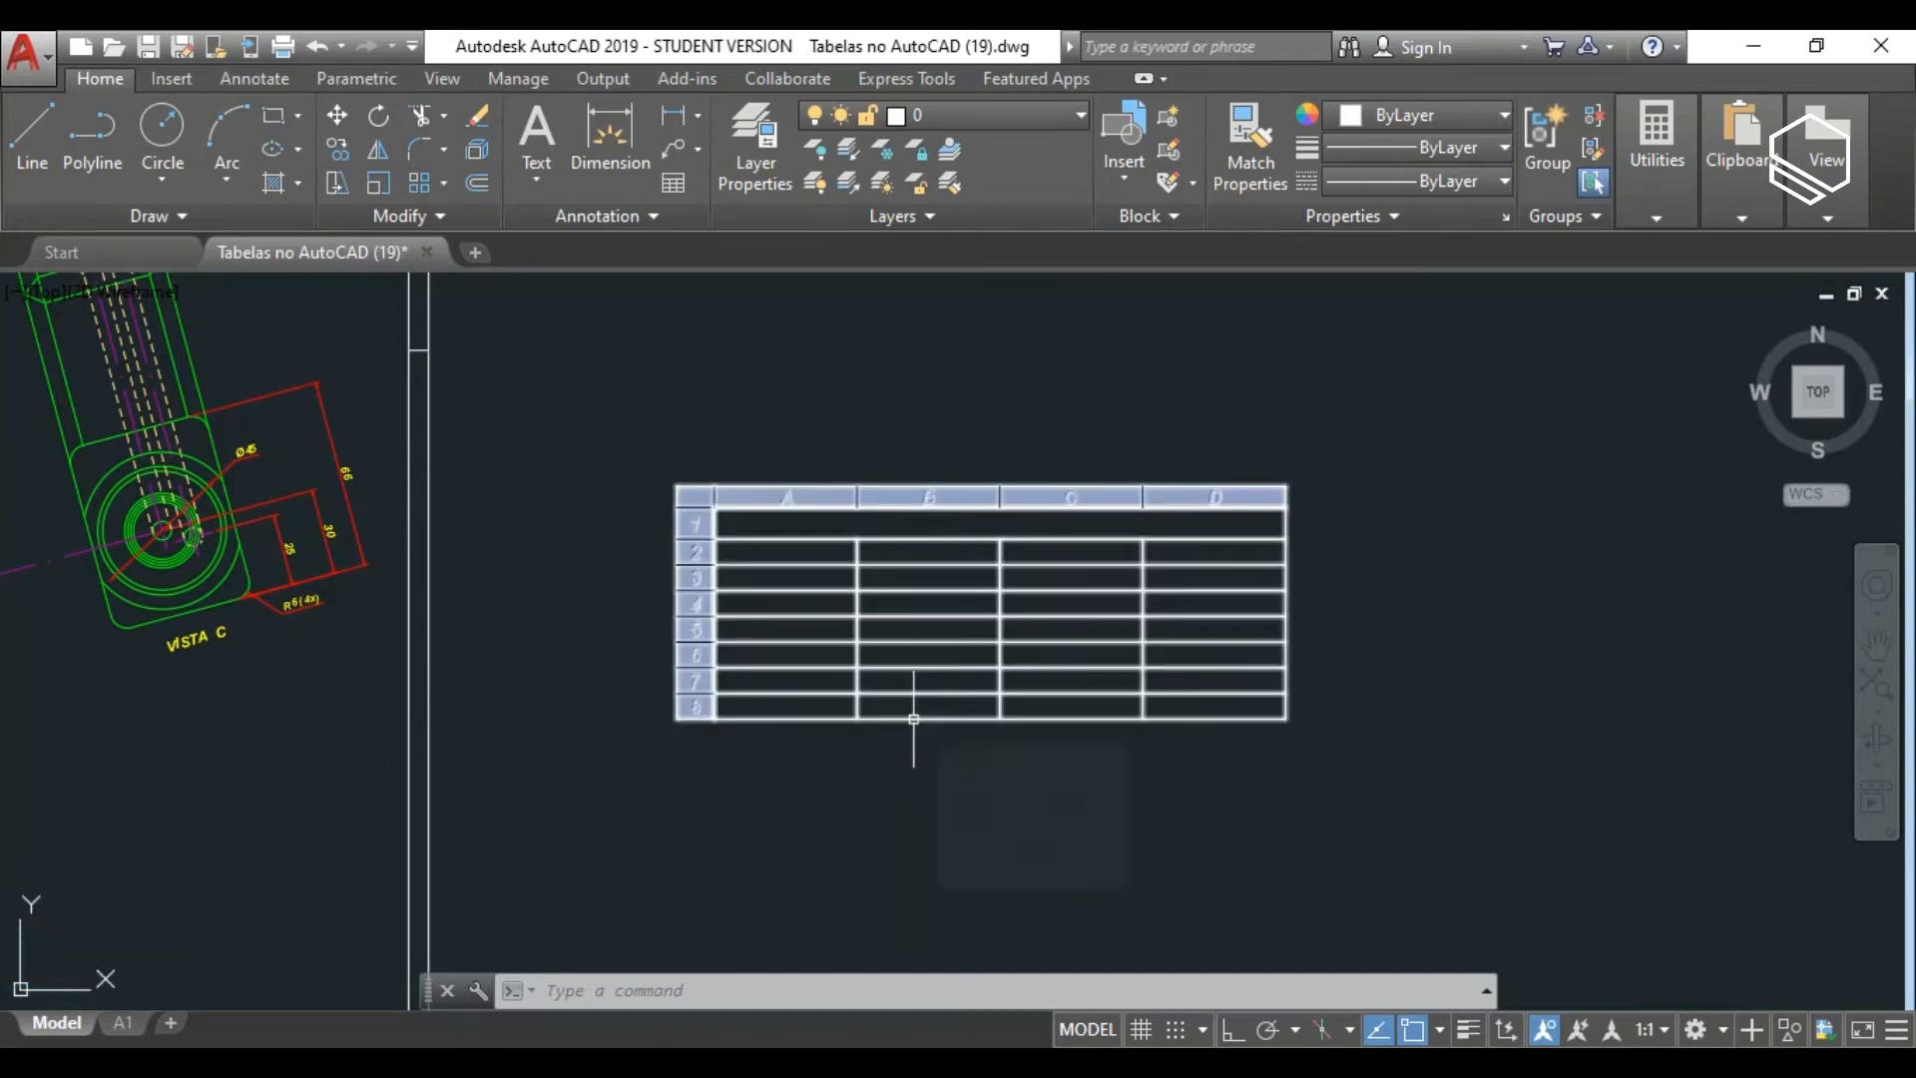
left_click(909, 735)
key("Escape")
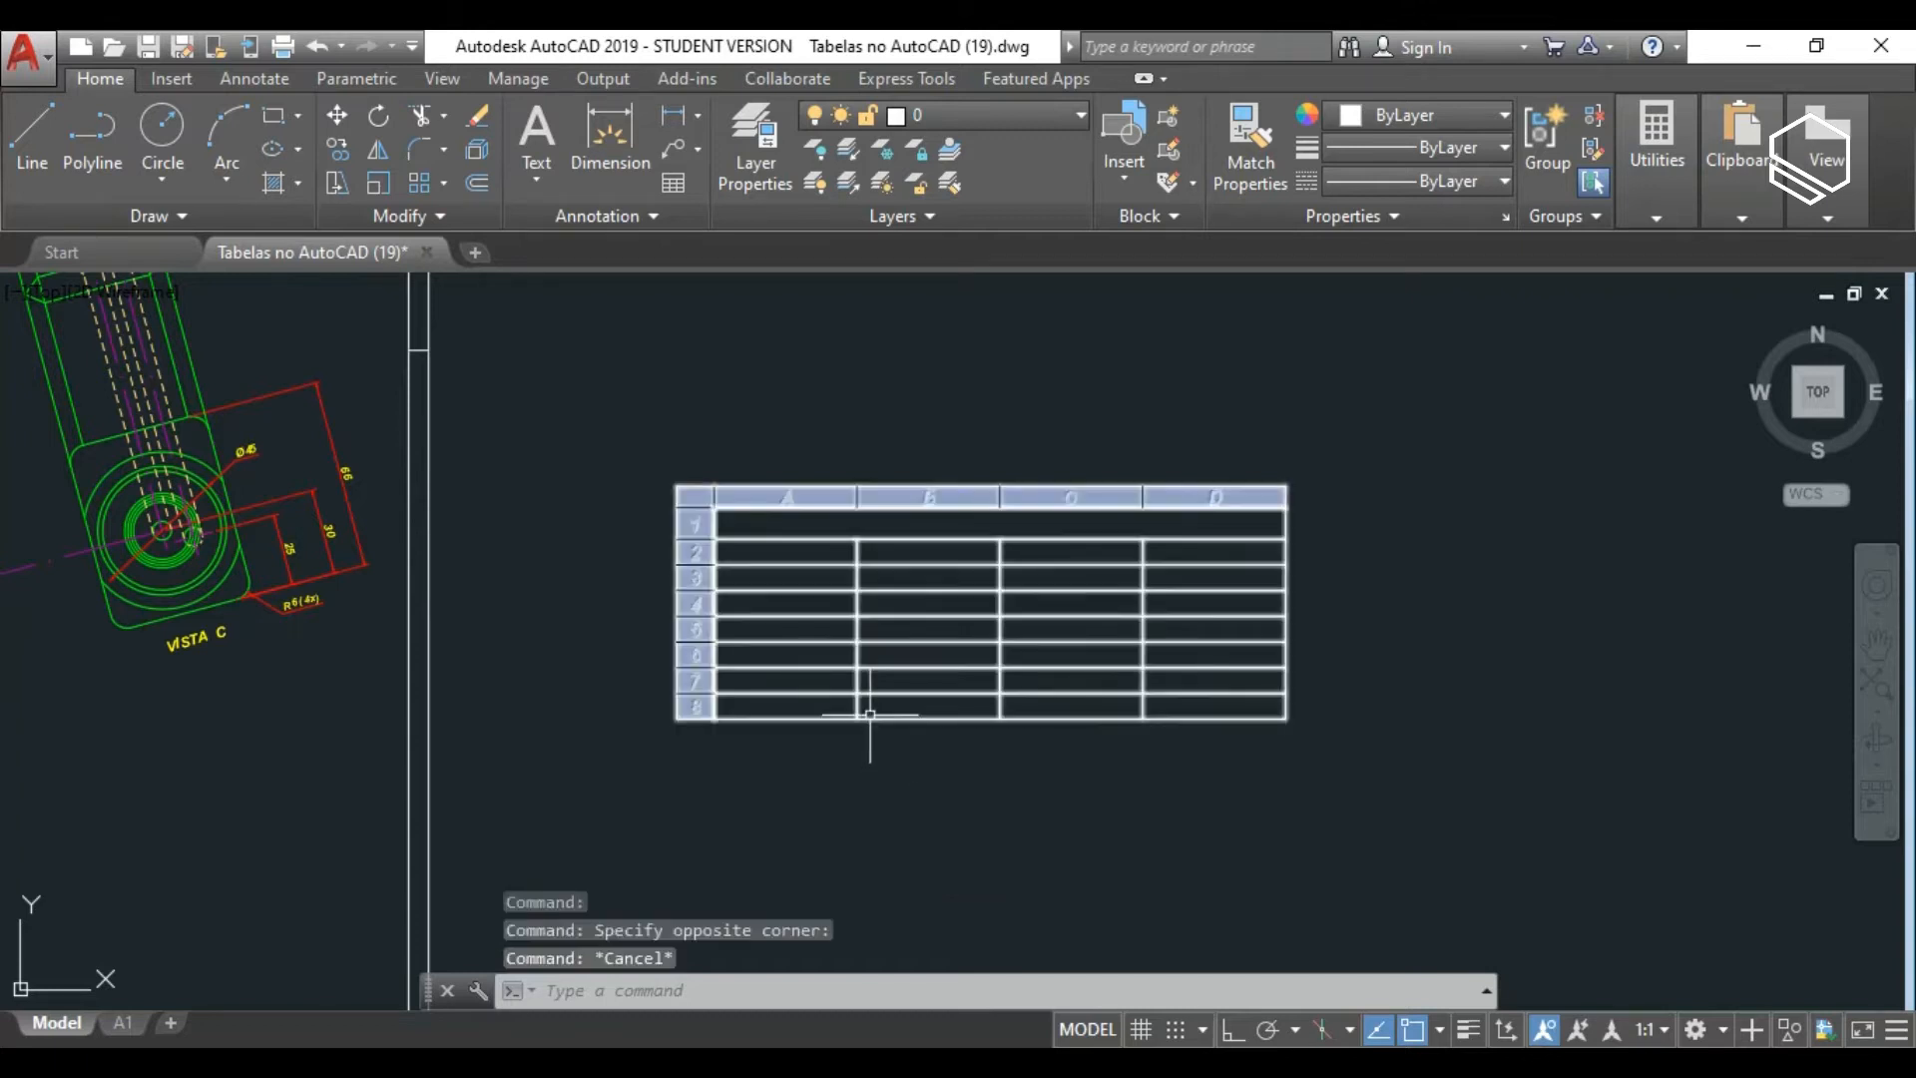
left_click(877, 722)
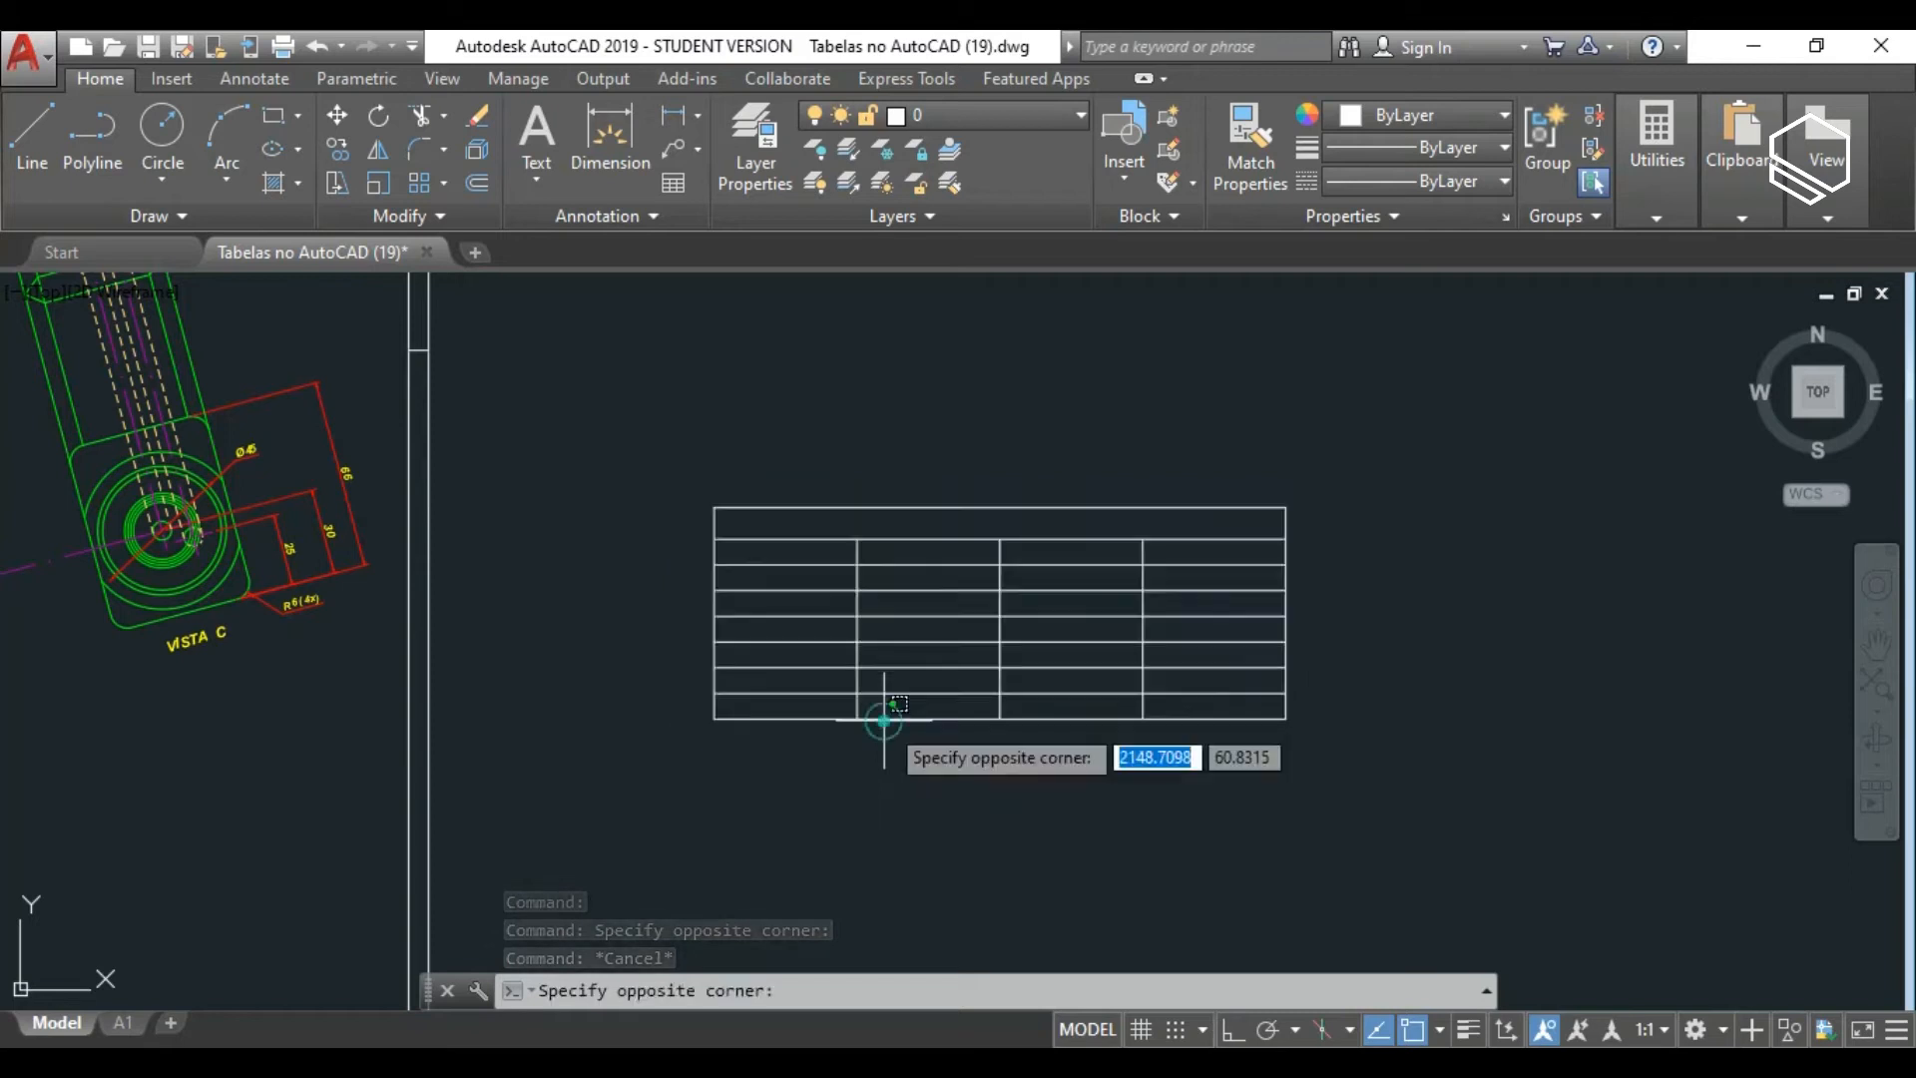
left_click(884, 719)
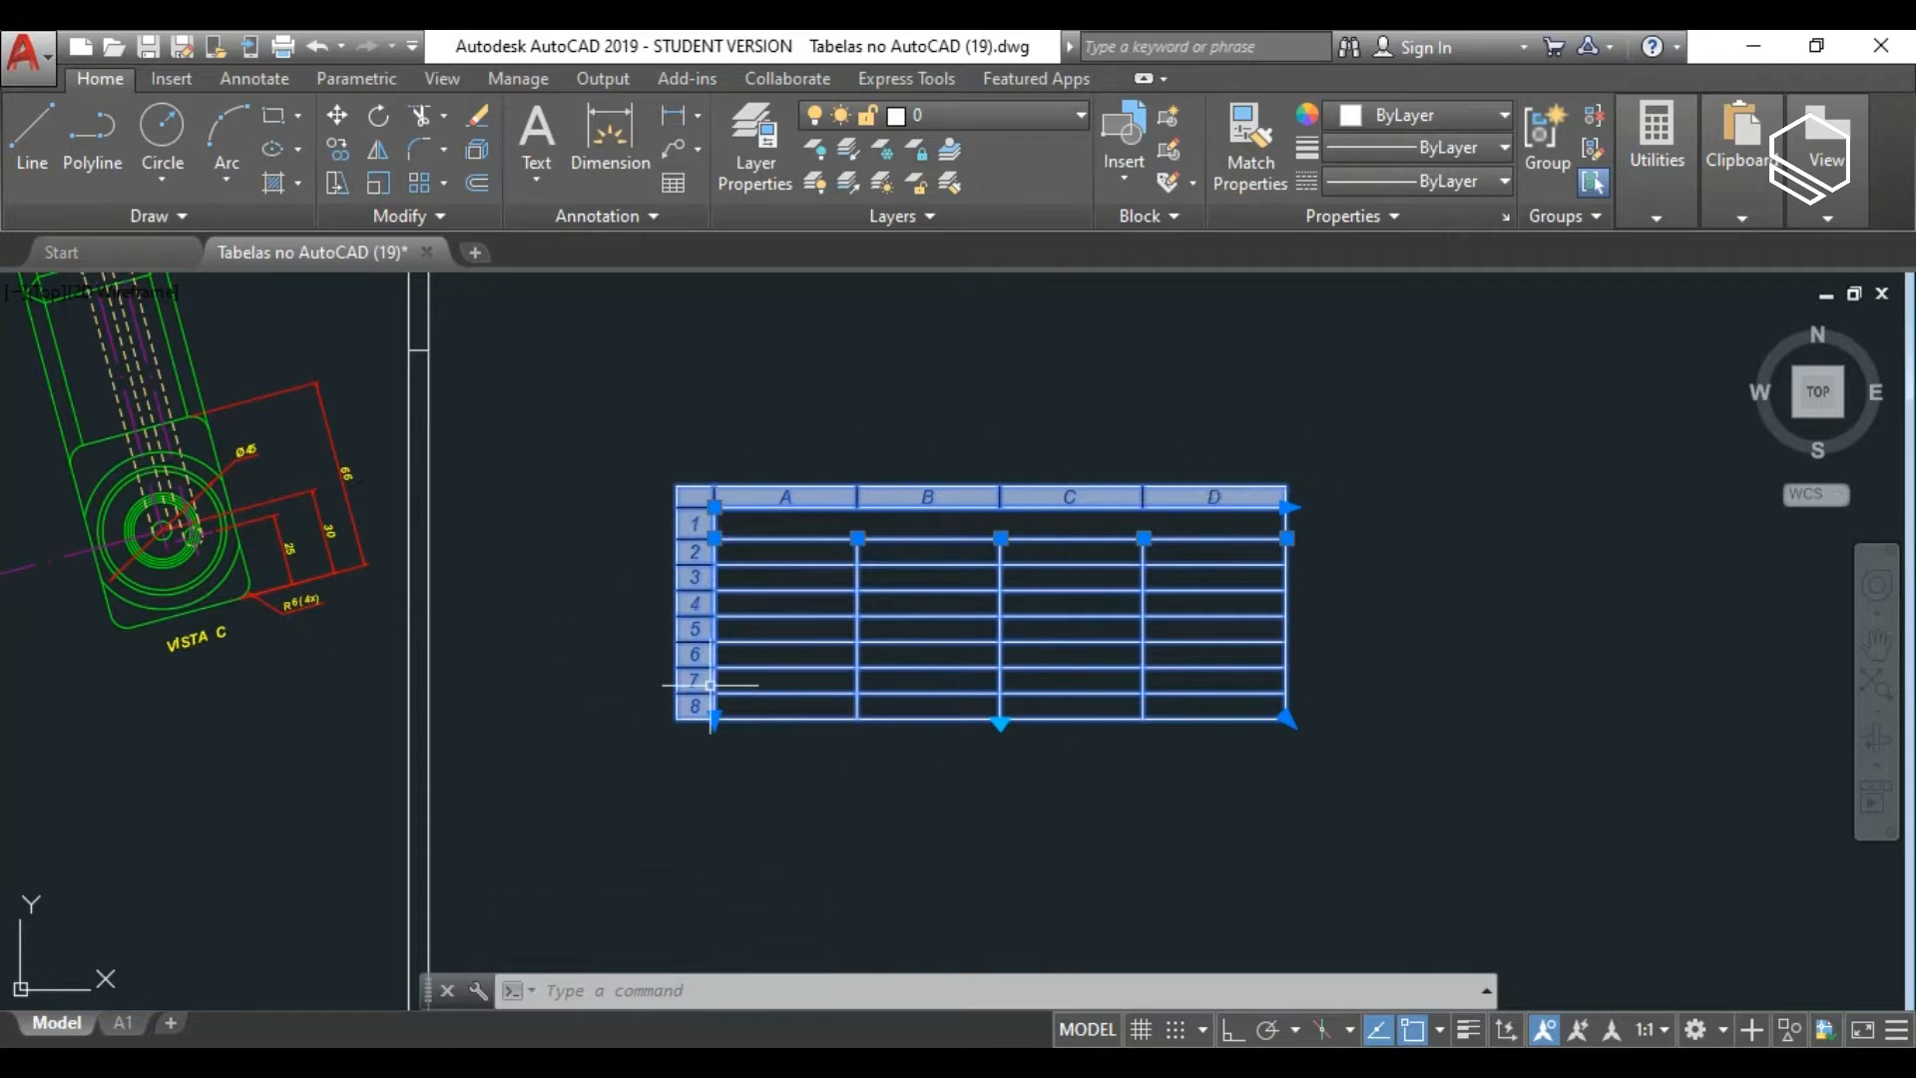
Narrow column A by moving its border with column B about 26 units toward column A, and deselect the table.
left_click(857, 538)
scroll(800, 560, "up", 4)
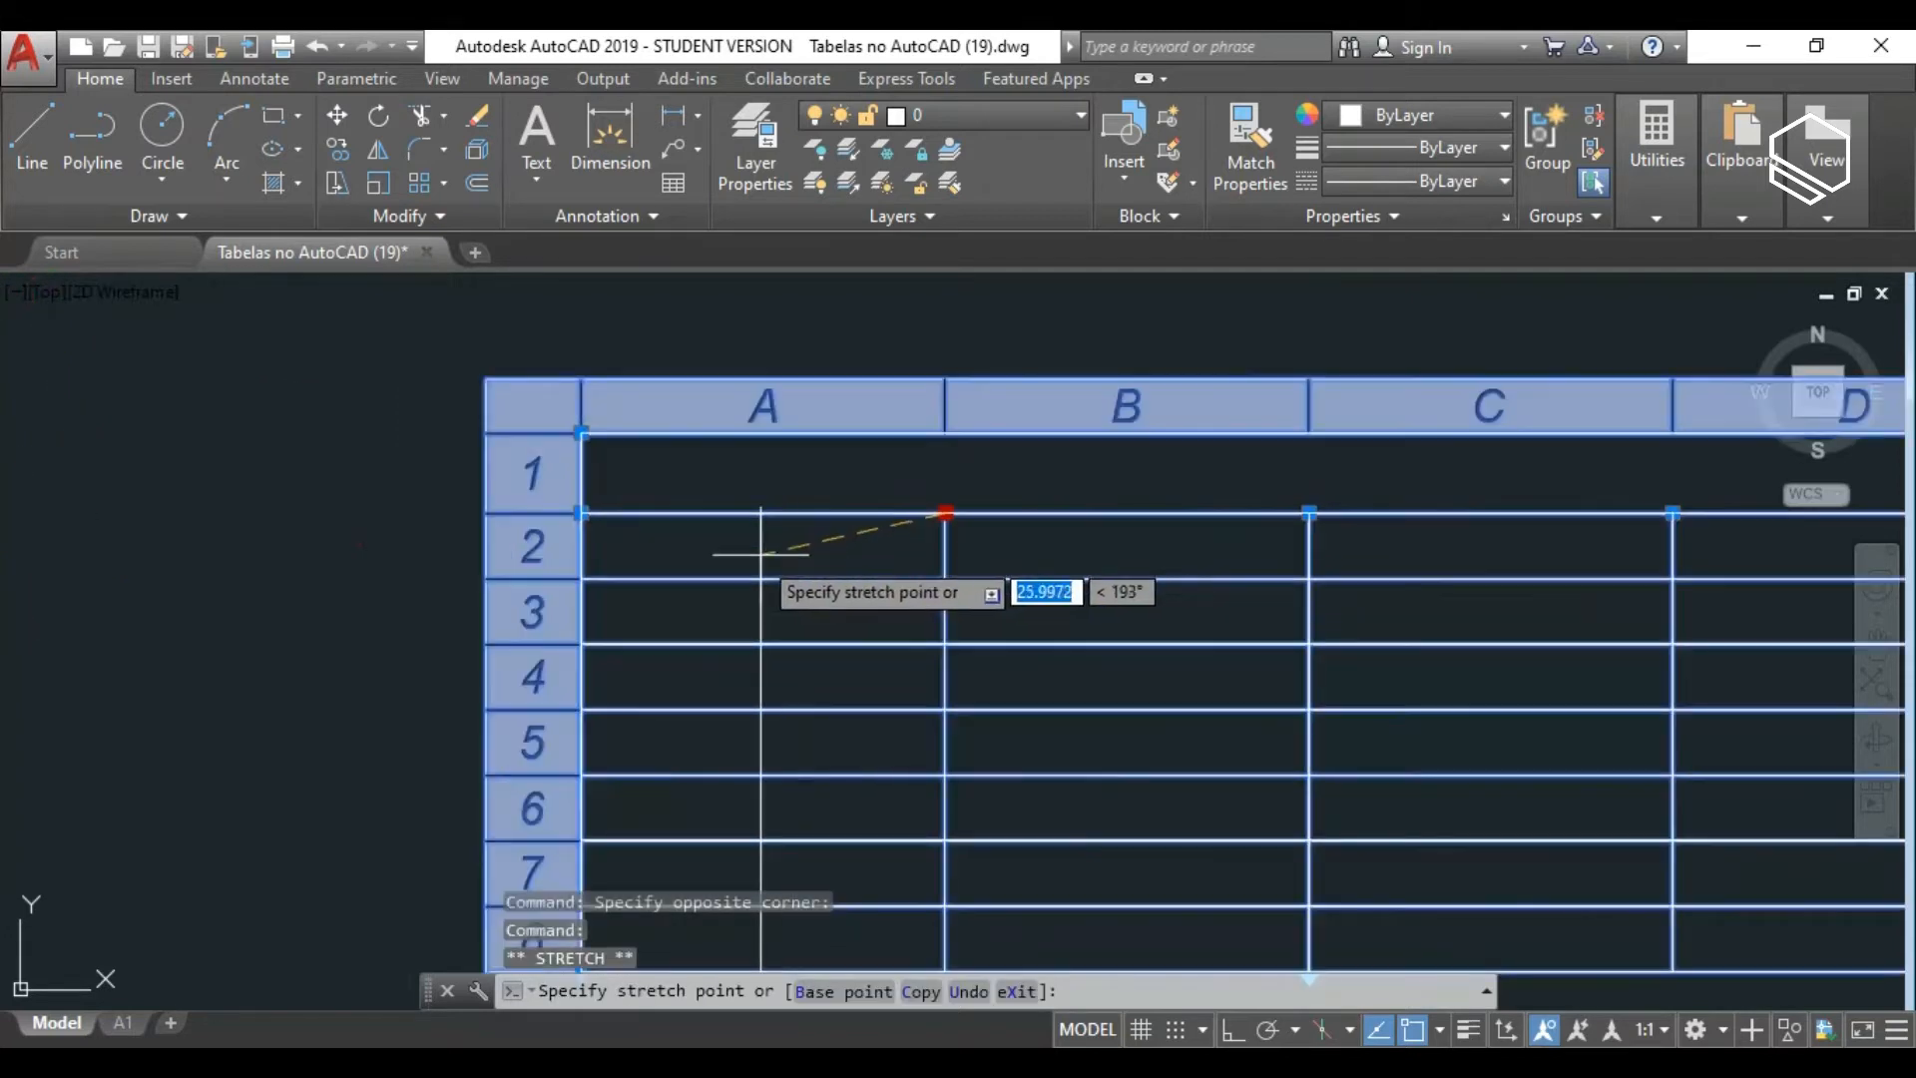
left_click(754, 556)
scroll(755, 553, "down", 4)
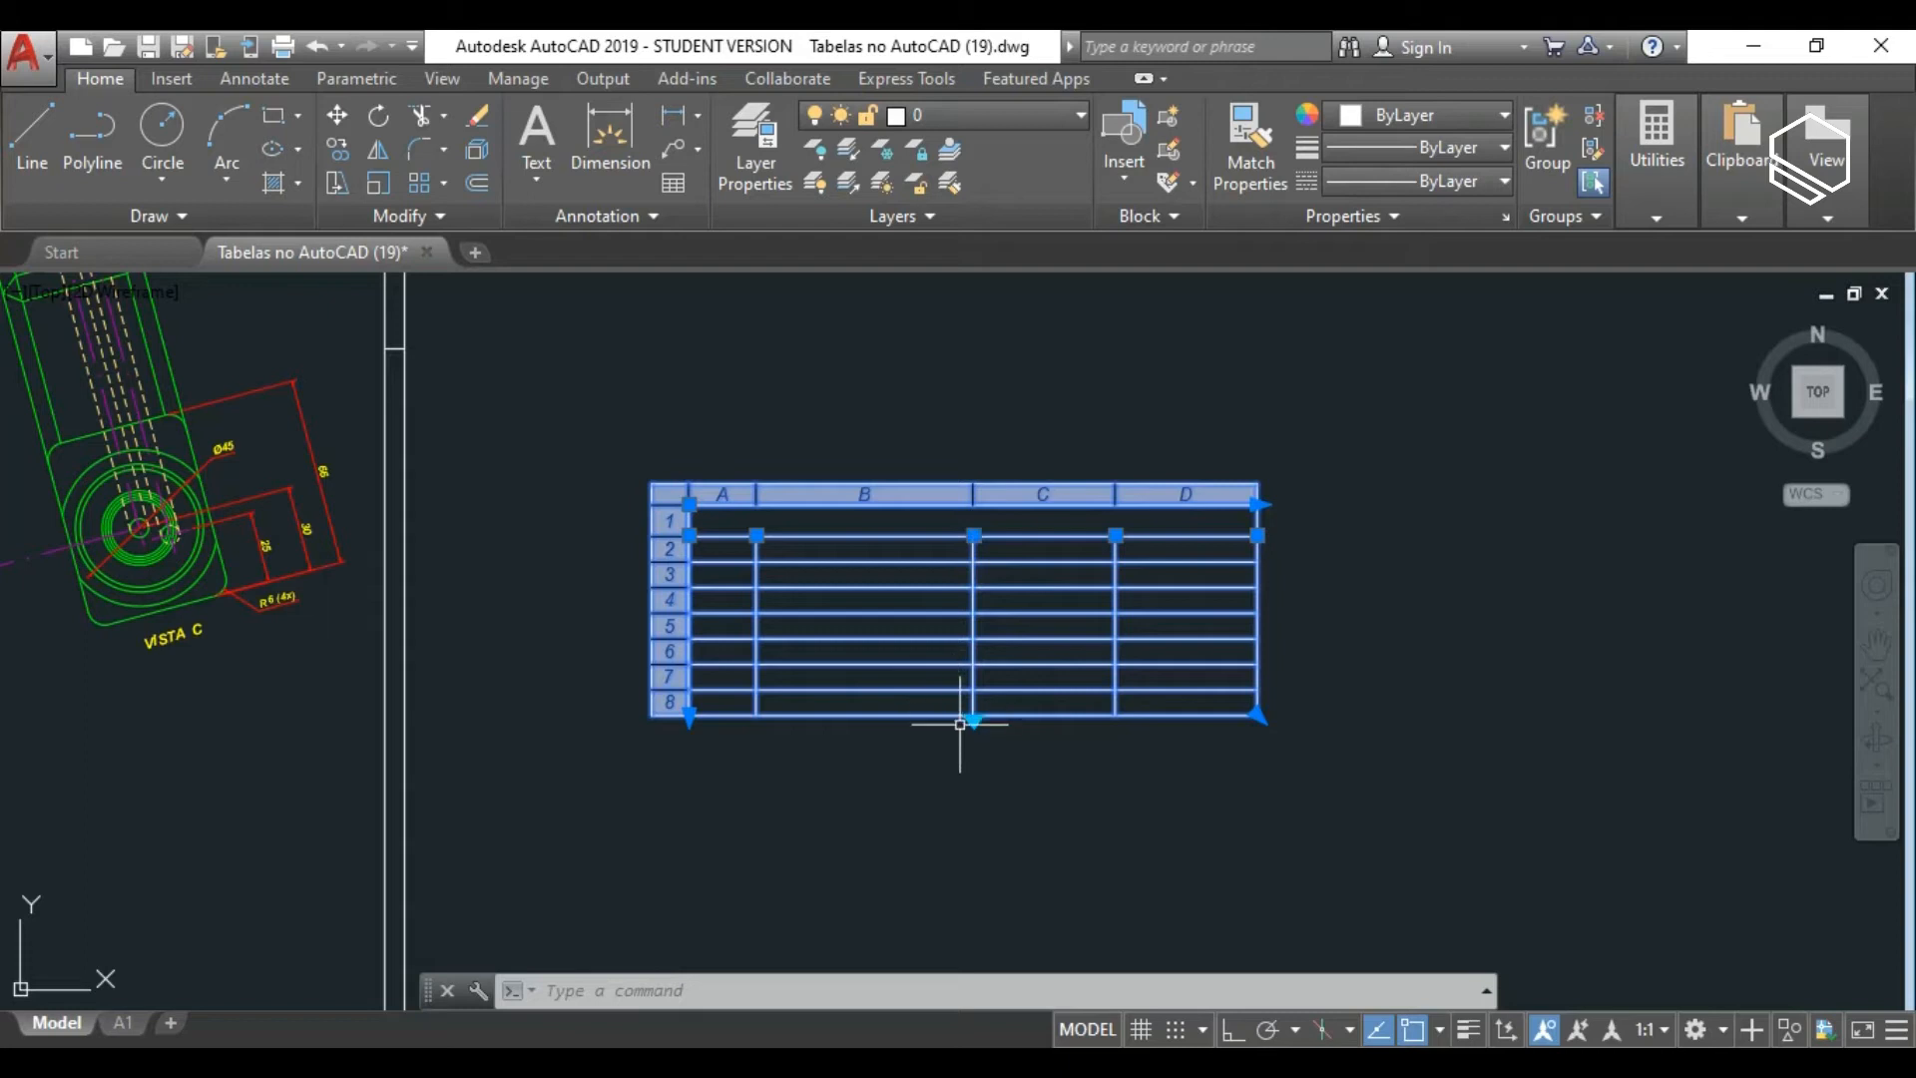
left_click(1011, 813)
key("Escape")
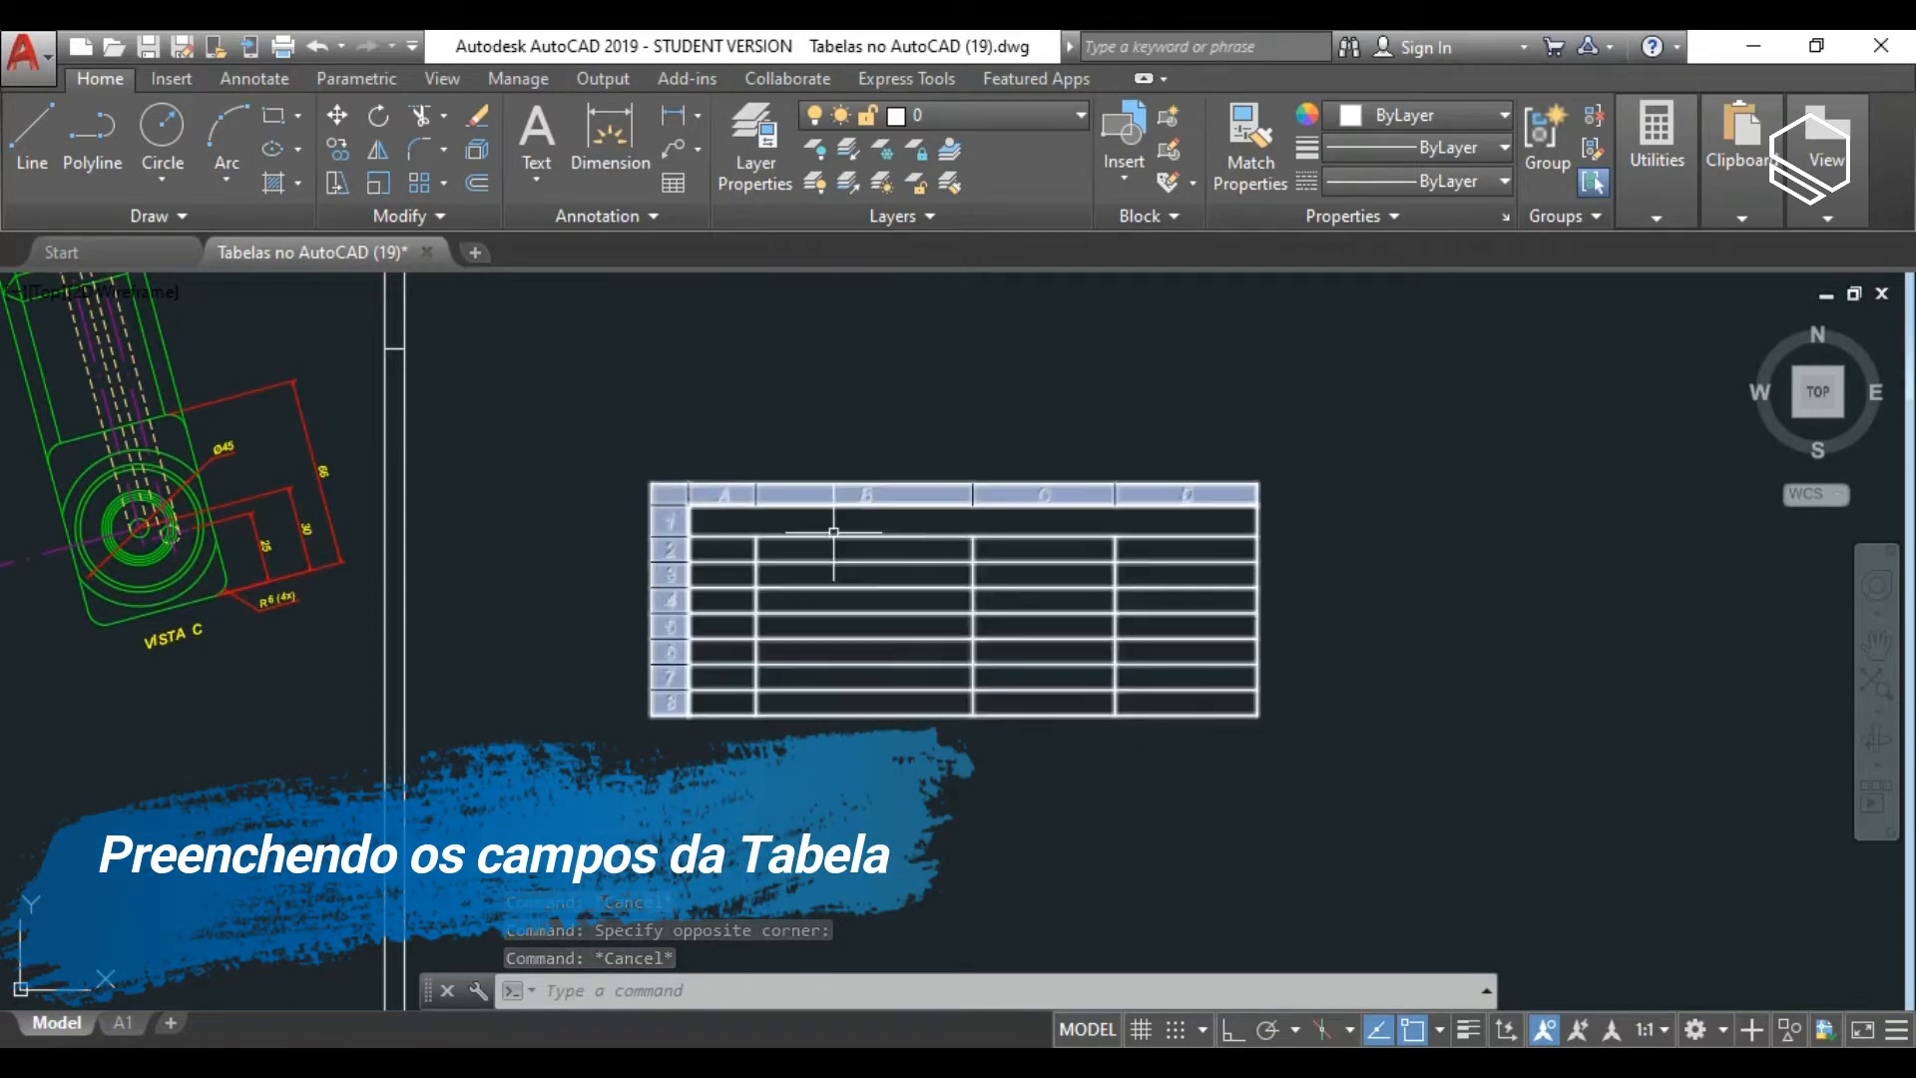
Enter LISTA DE PEÇAS as the text of the table's title cell.
left_click(868, 521)
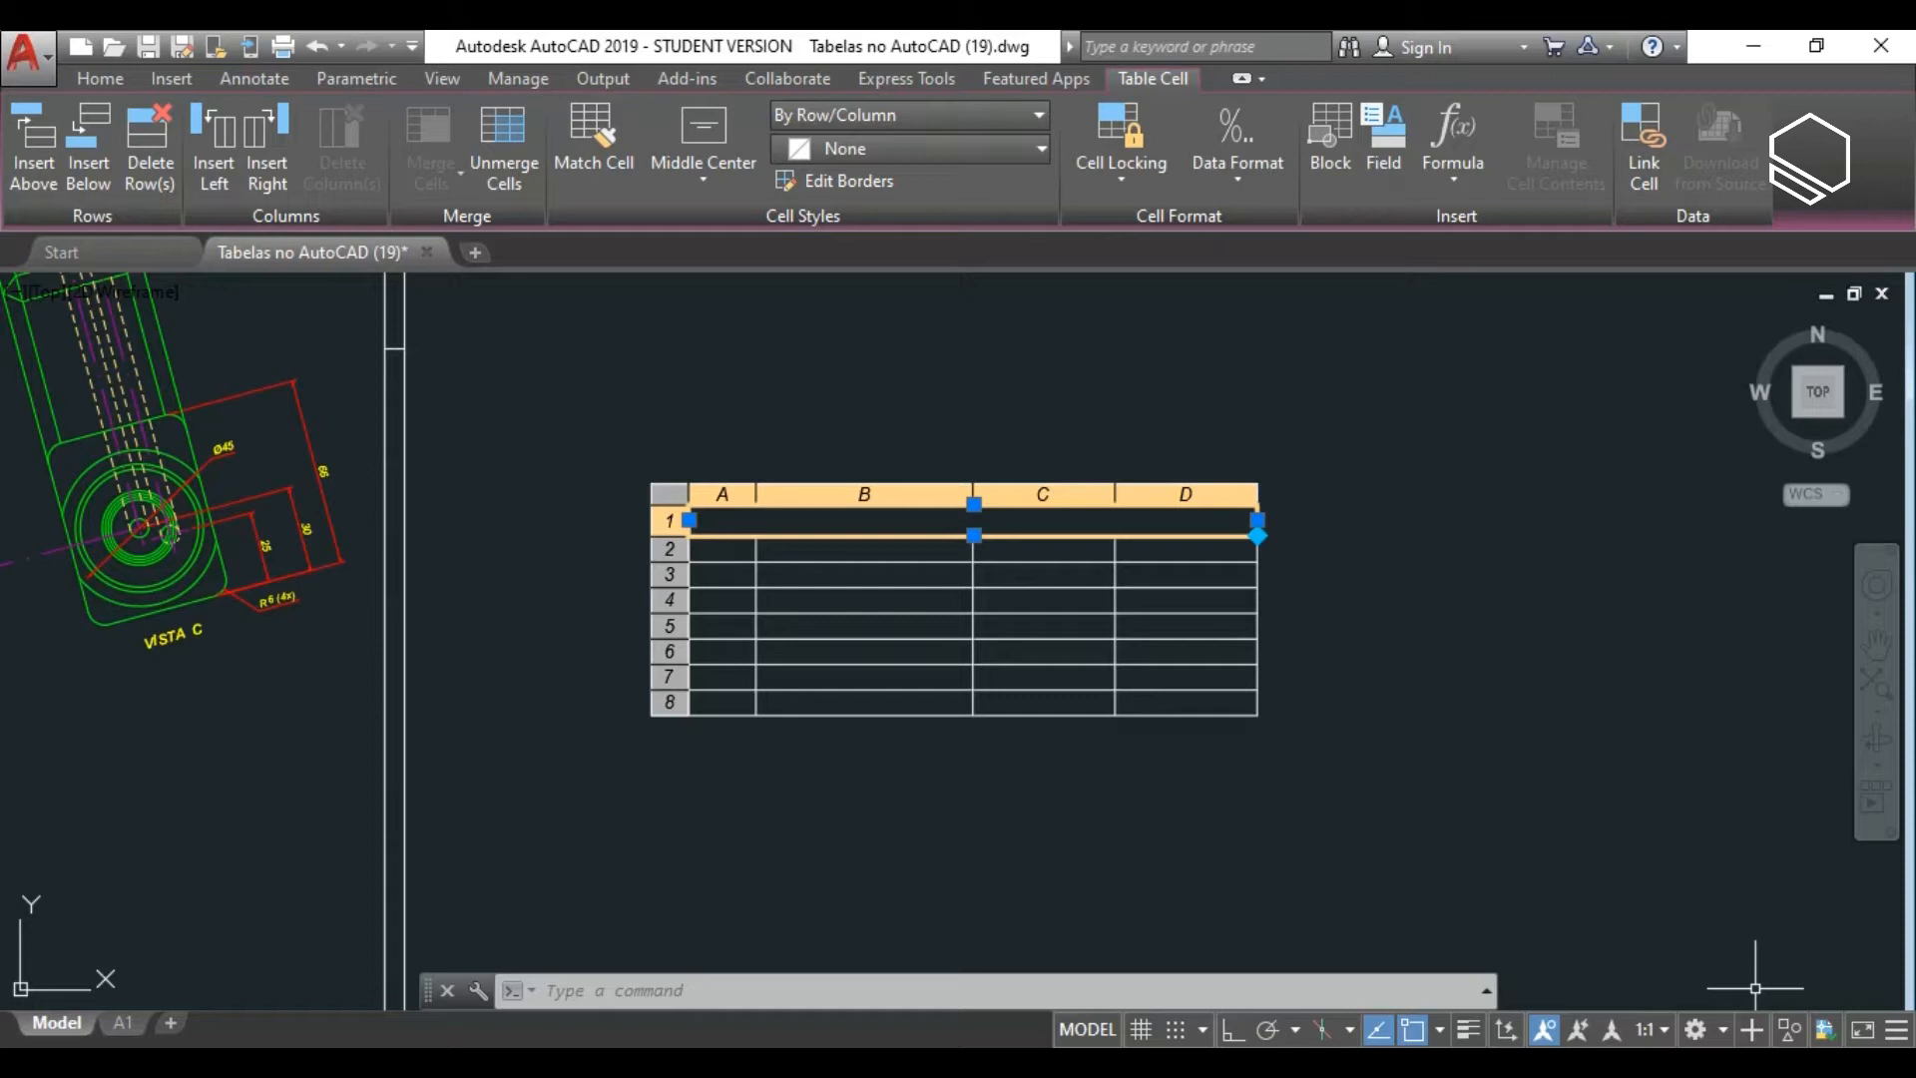
key("Escape")
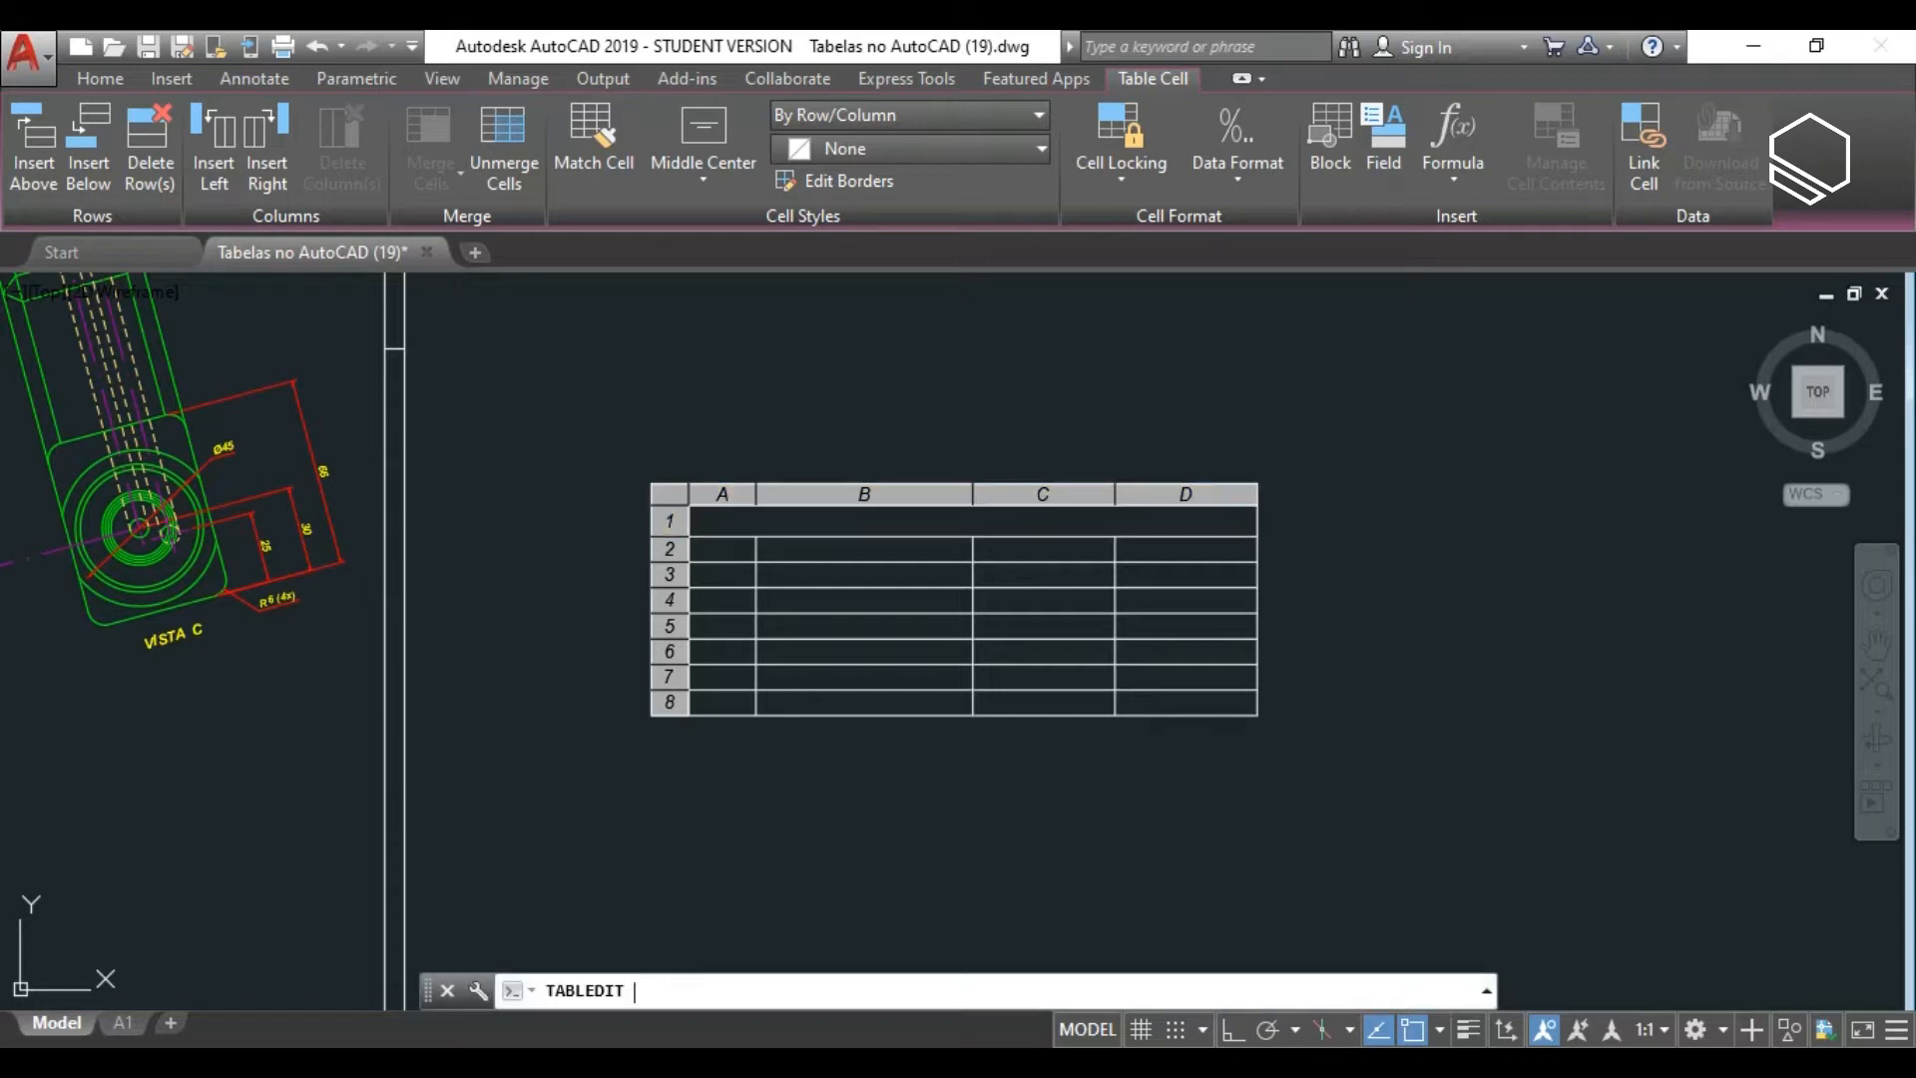
type("LISTA D")
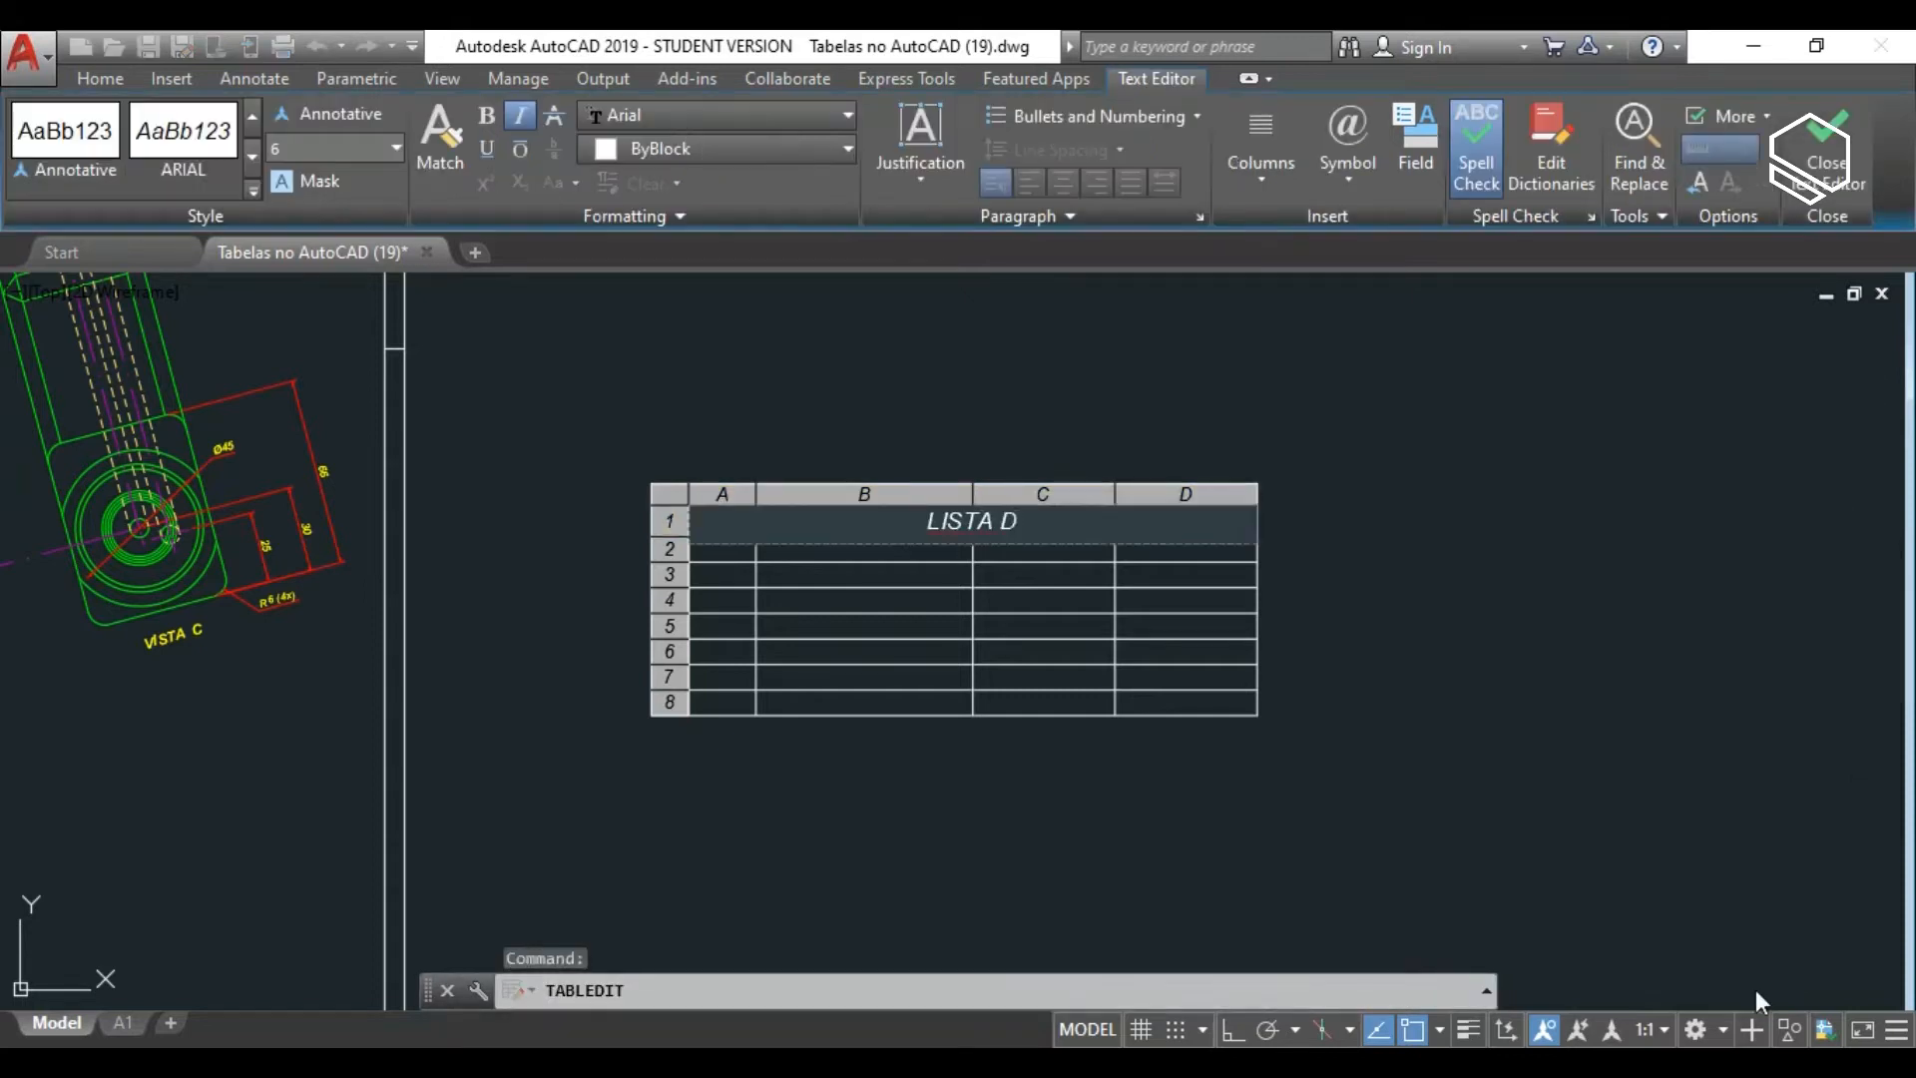
type("E PEÇAS")
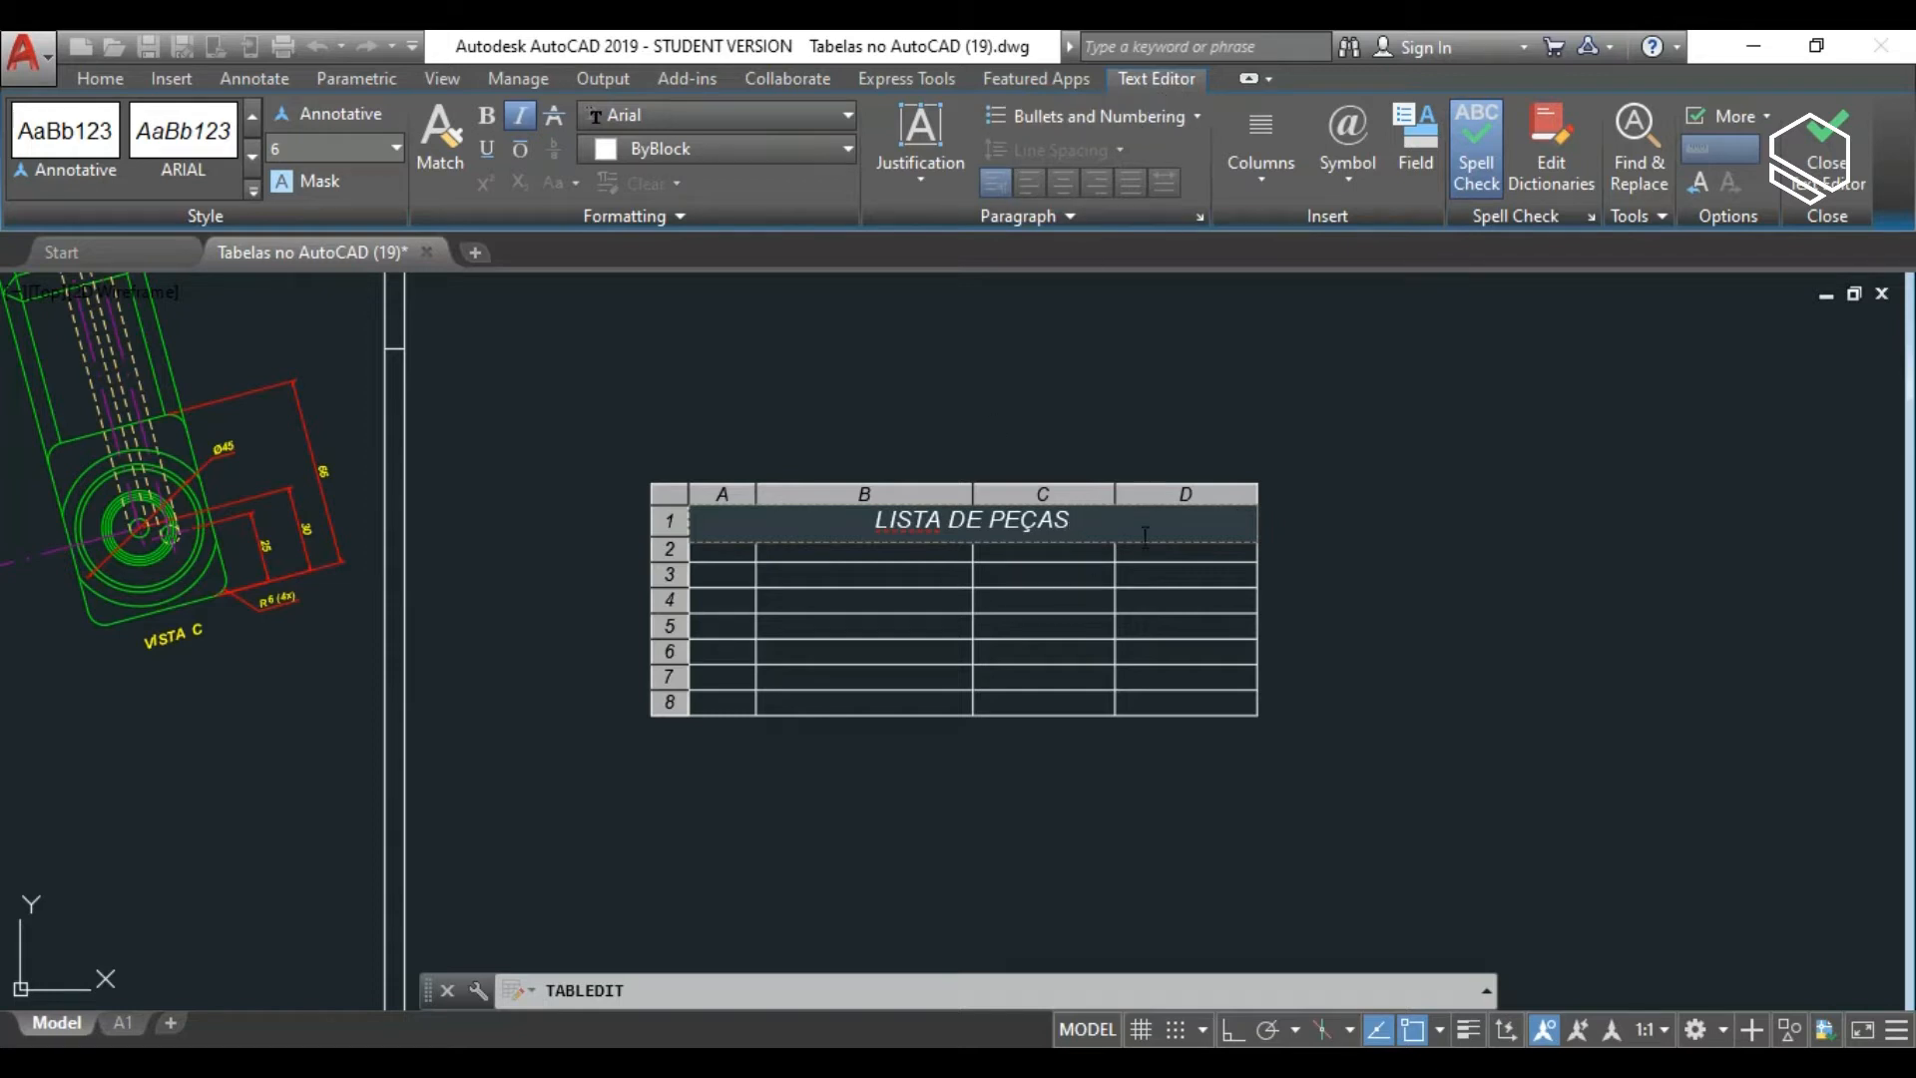
Make the title text bold, and try green before setting its colour to ByLayer.
left_click_drag(1101, 513, 867, 523)
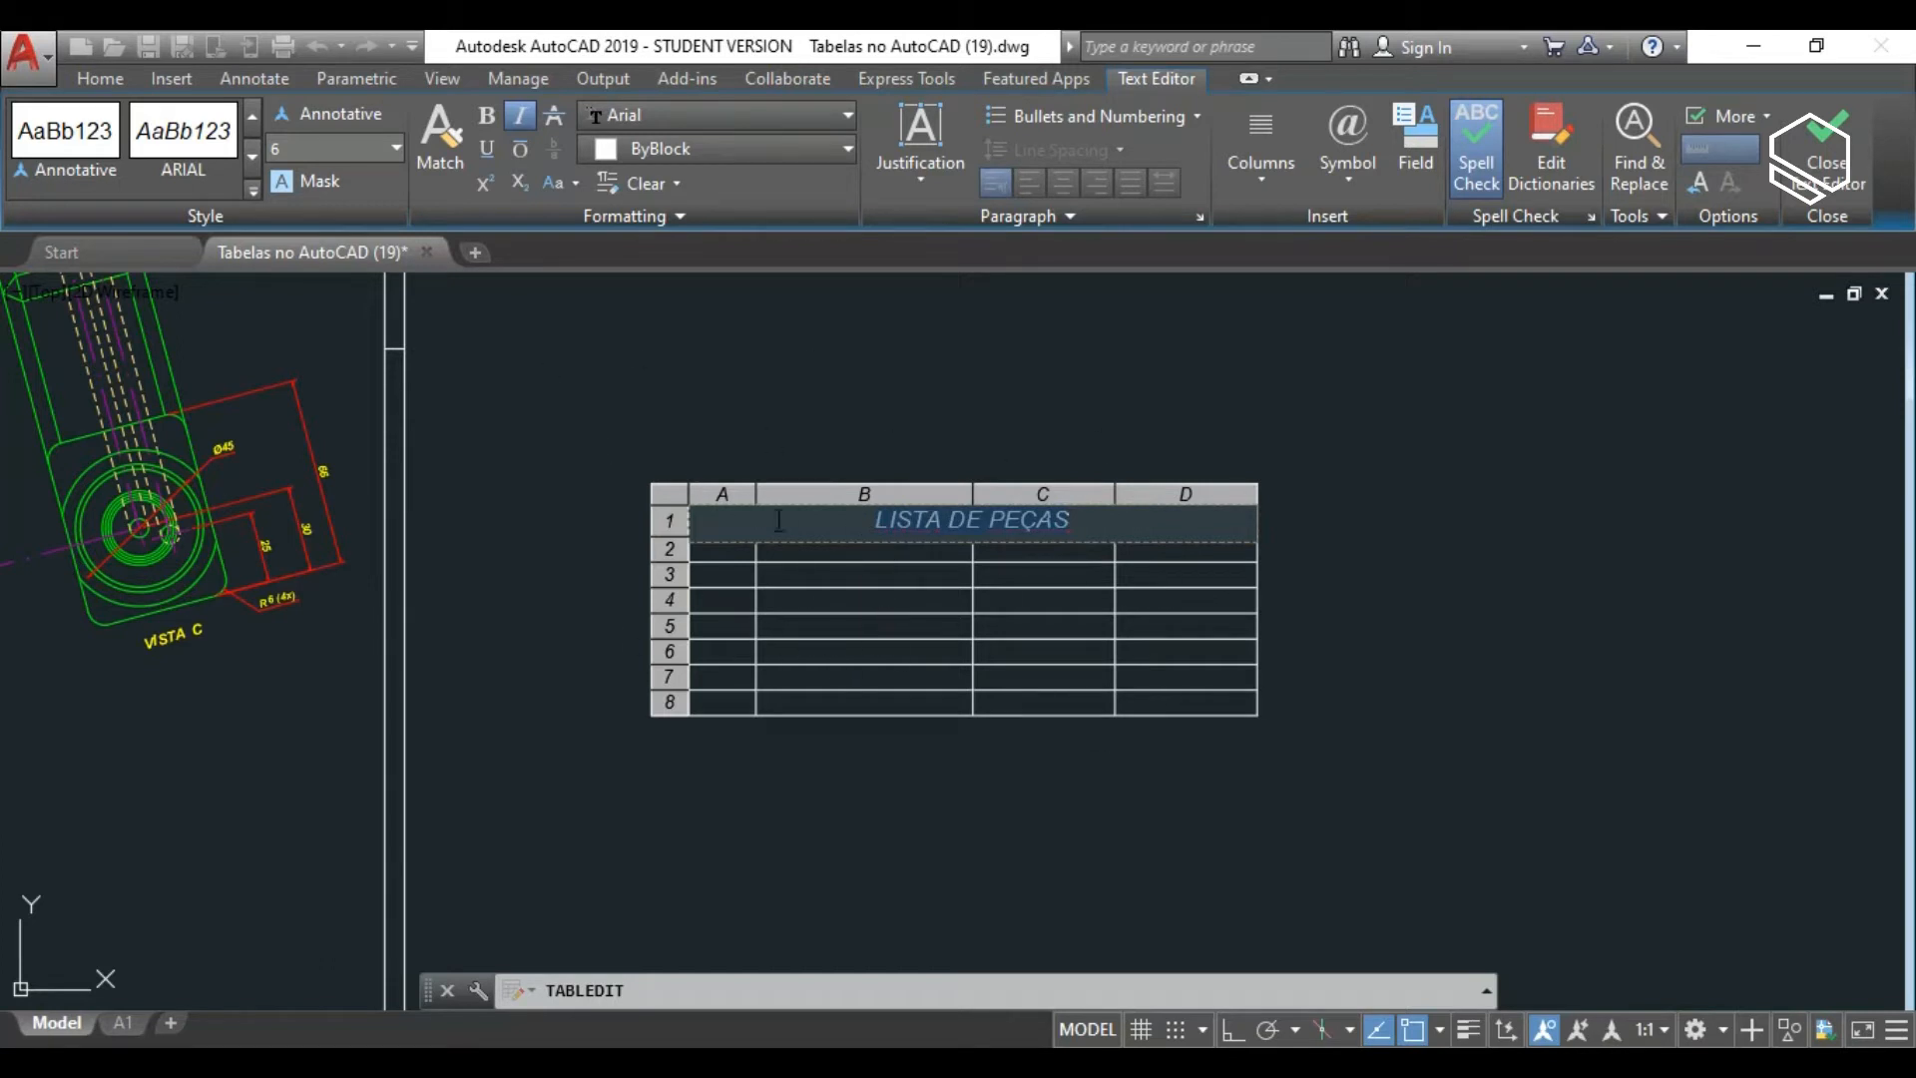
left_click(487, 113)
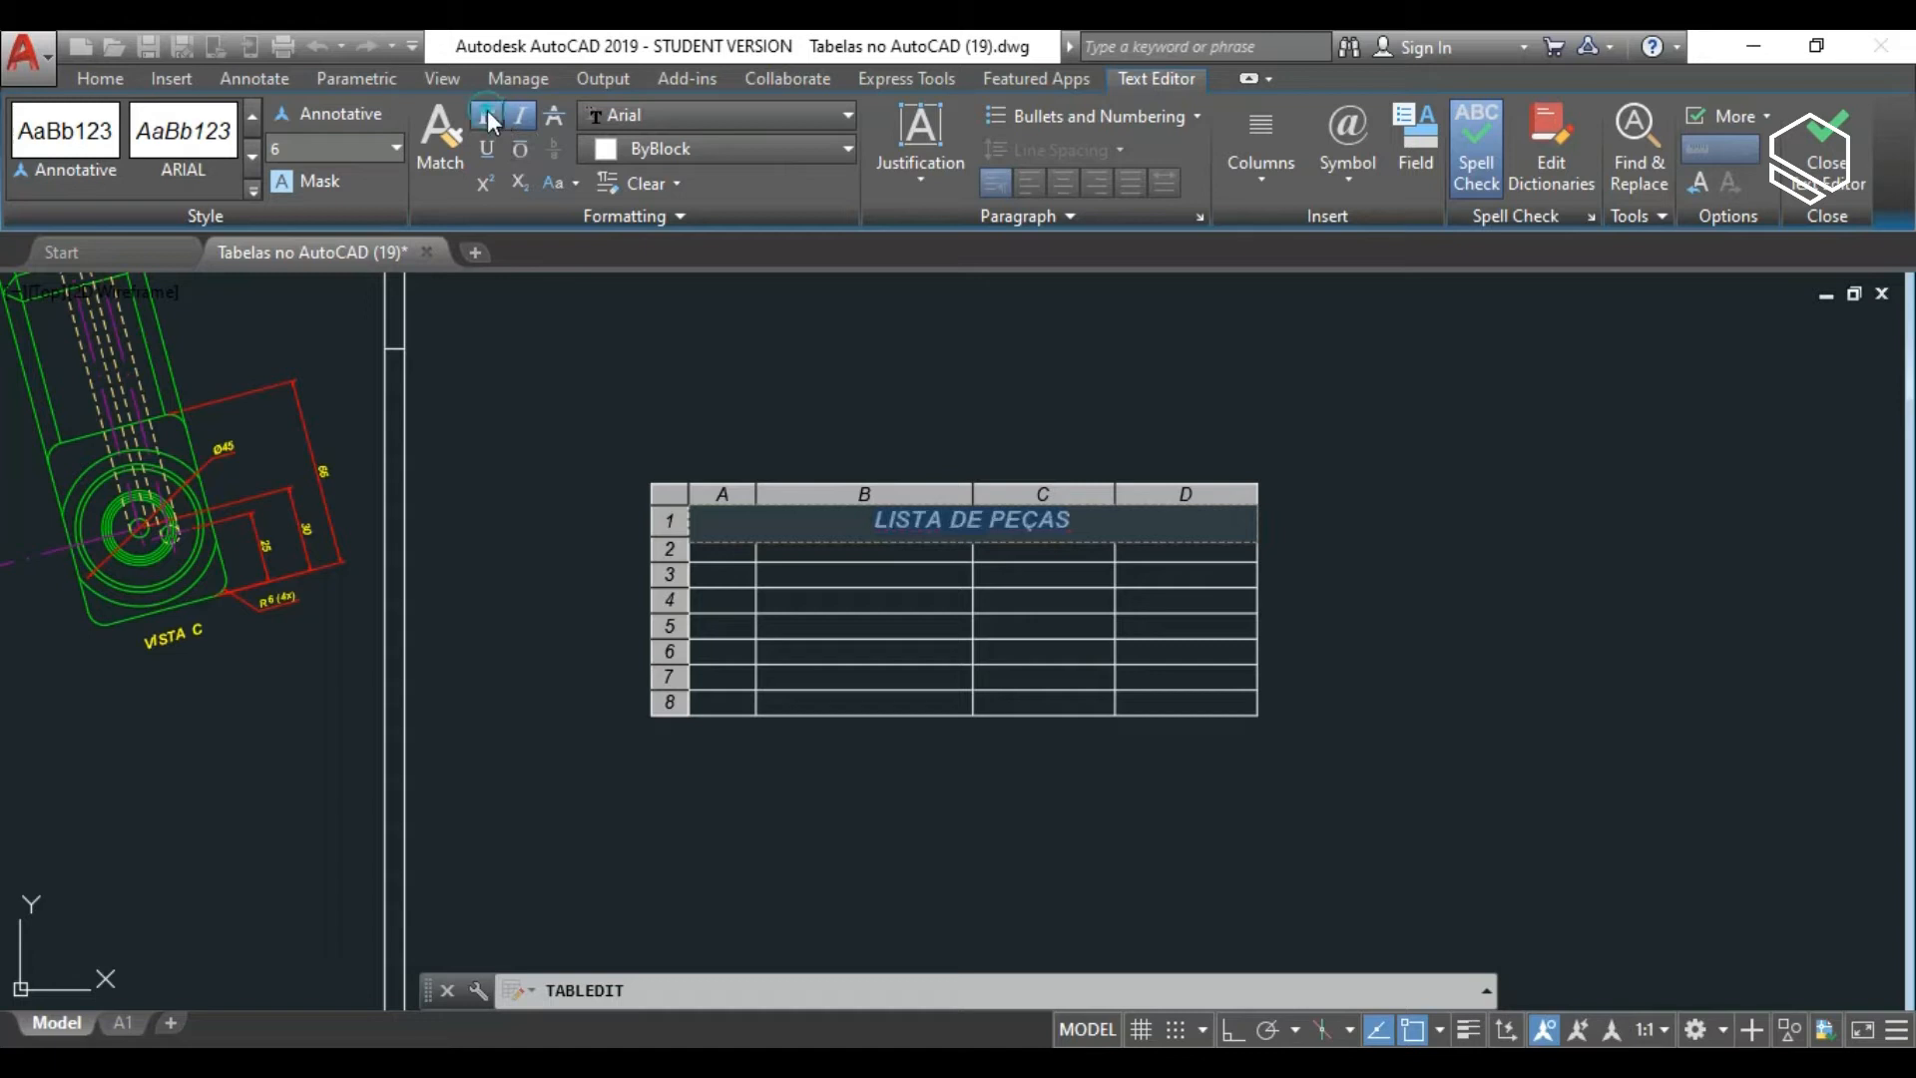
left_click(748, 155)
left_click(654, 433)
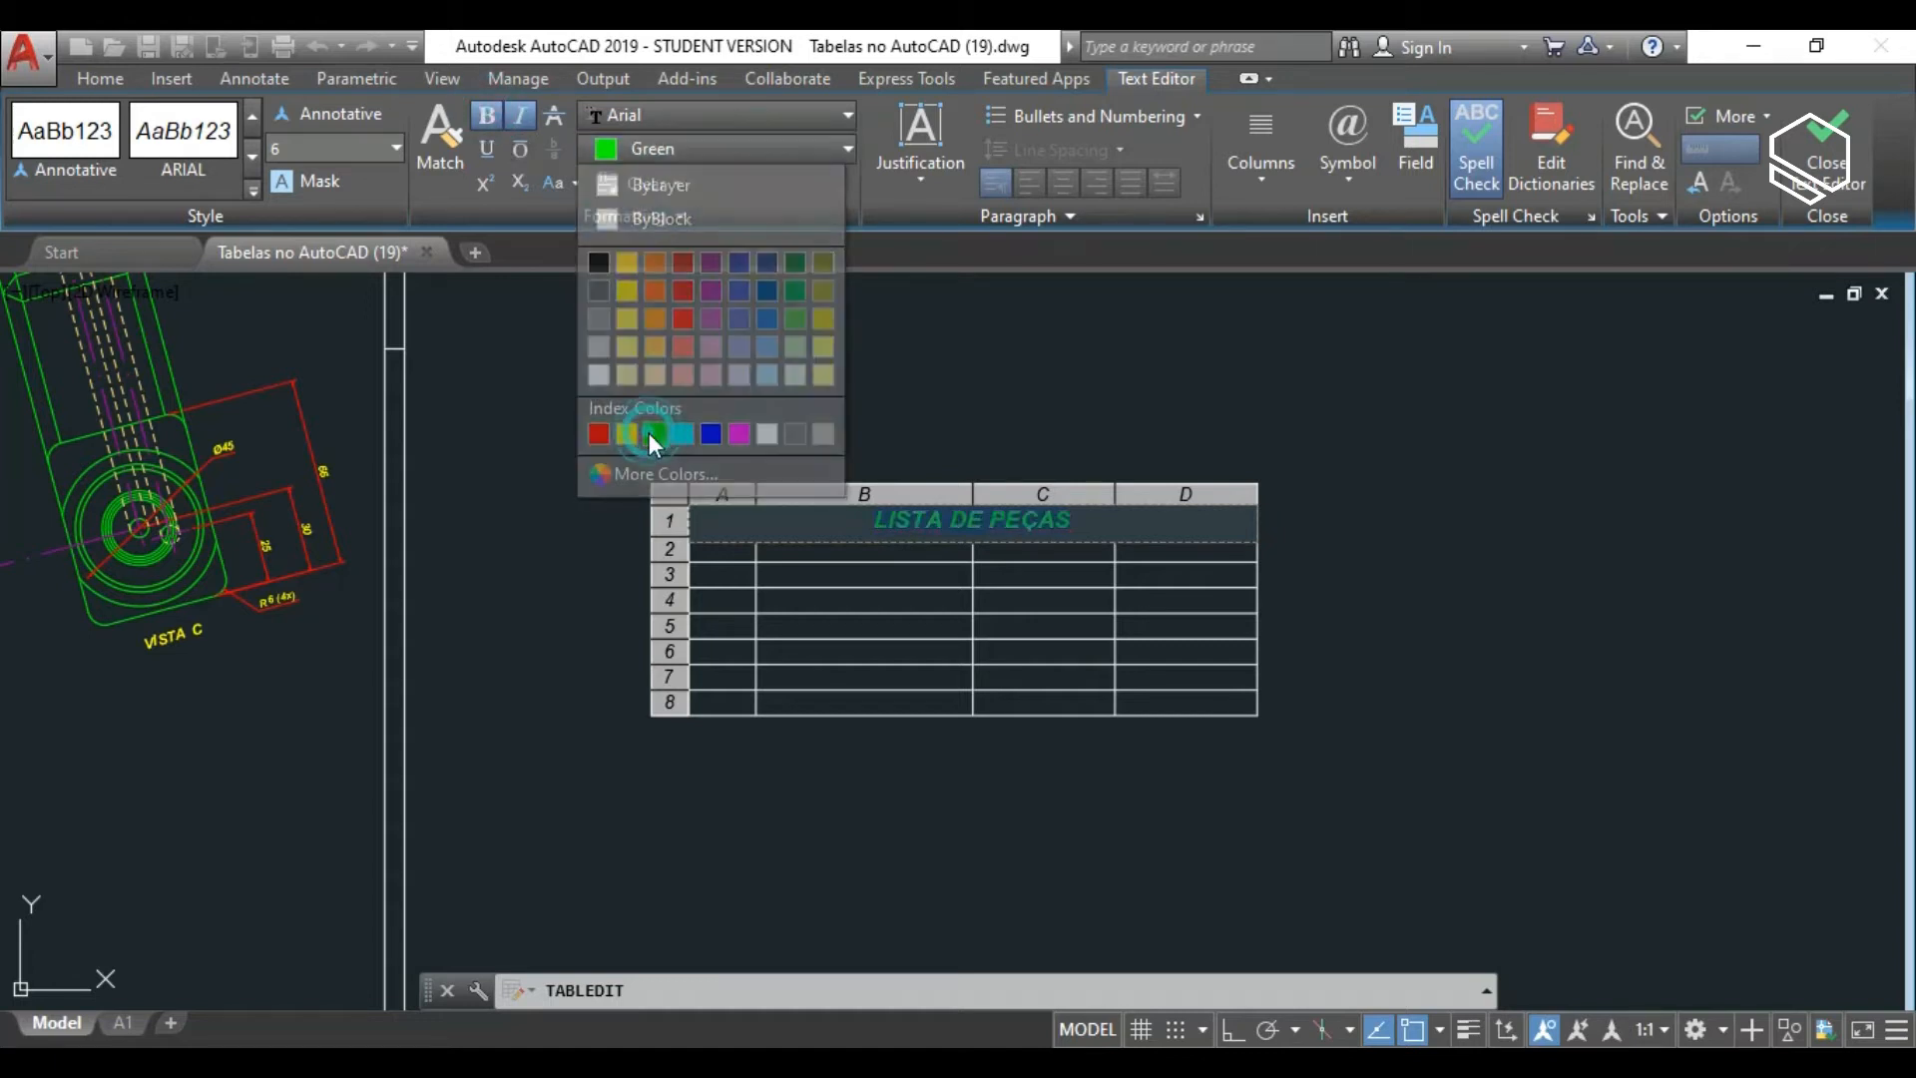
left_click(704, 142)
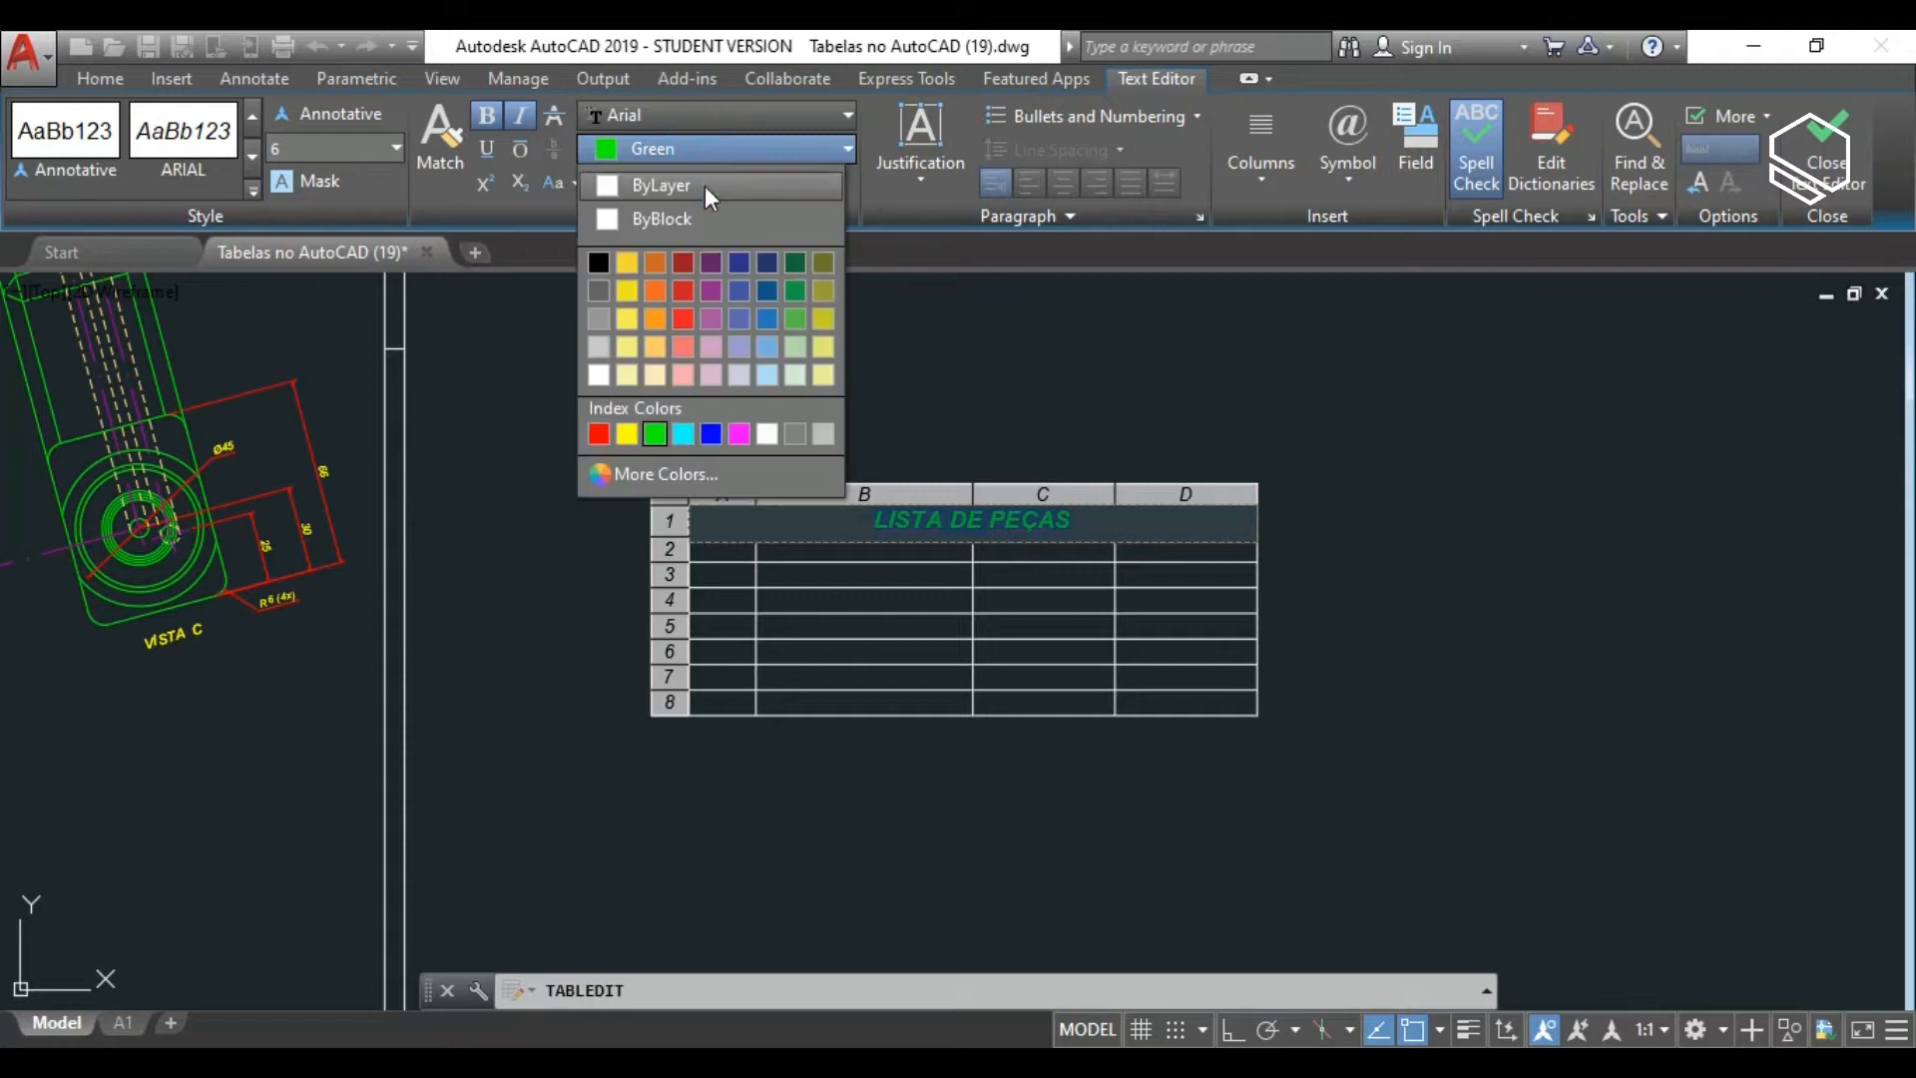
left_click(689, 188)
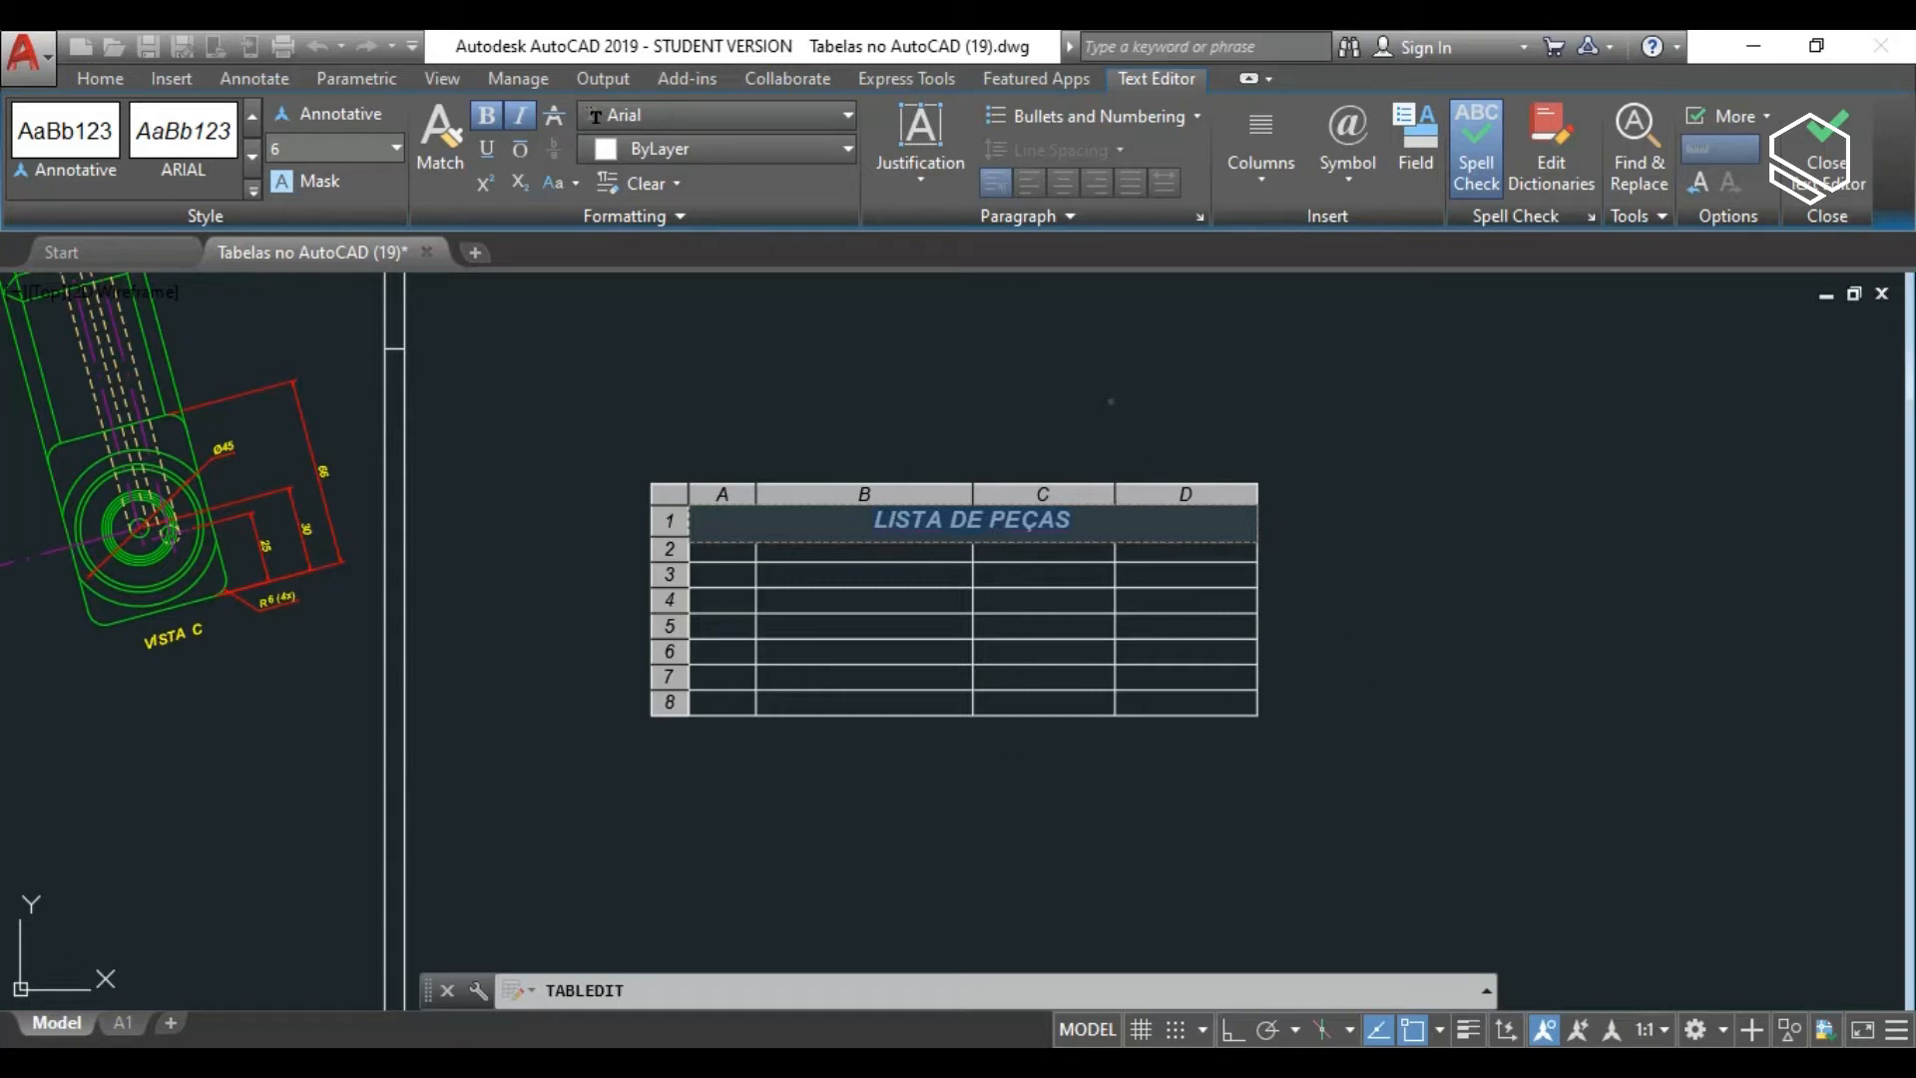
left_click(1110, 405)
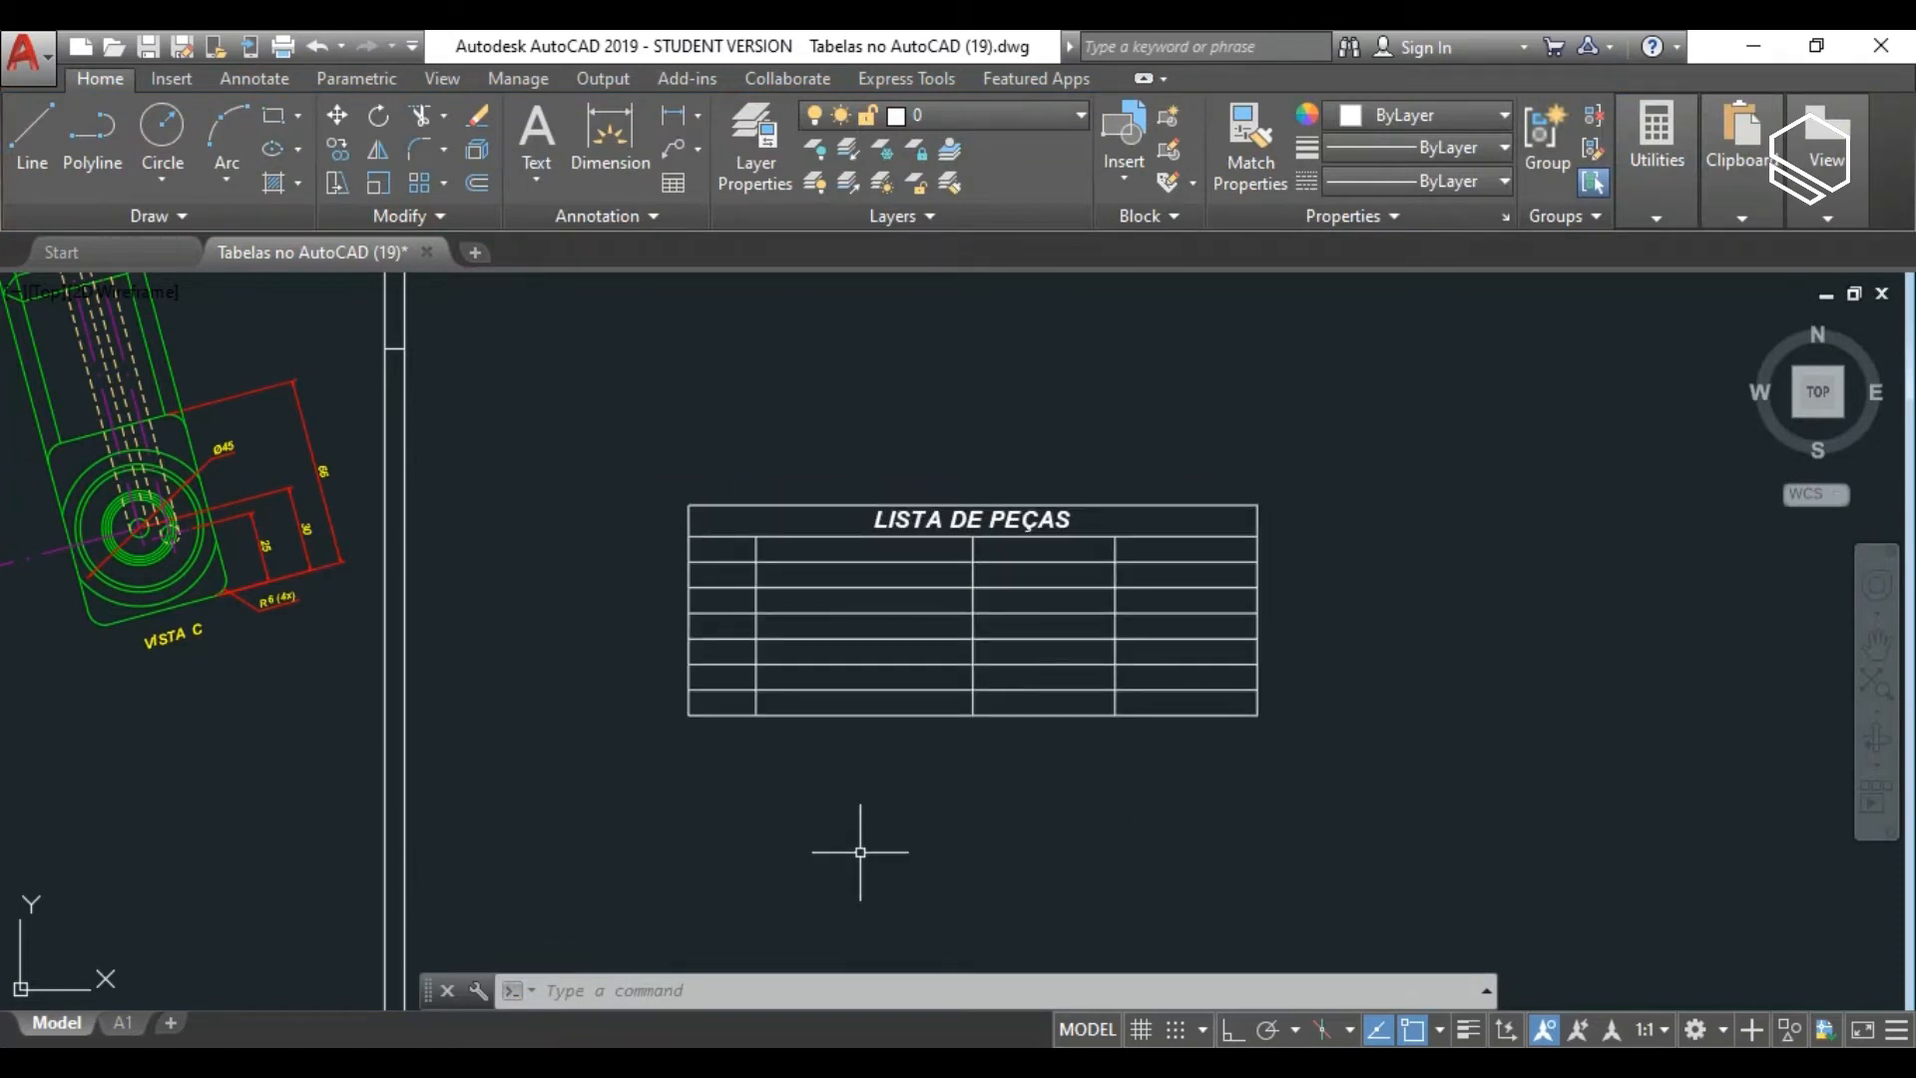
Fill the second row with the column headings Nº, Descrição, Dimensões and OBS.
left_click(724, 544)
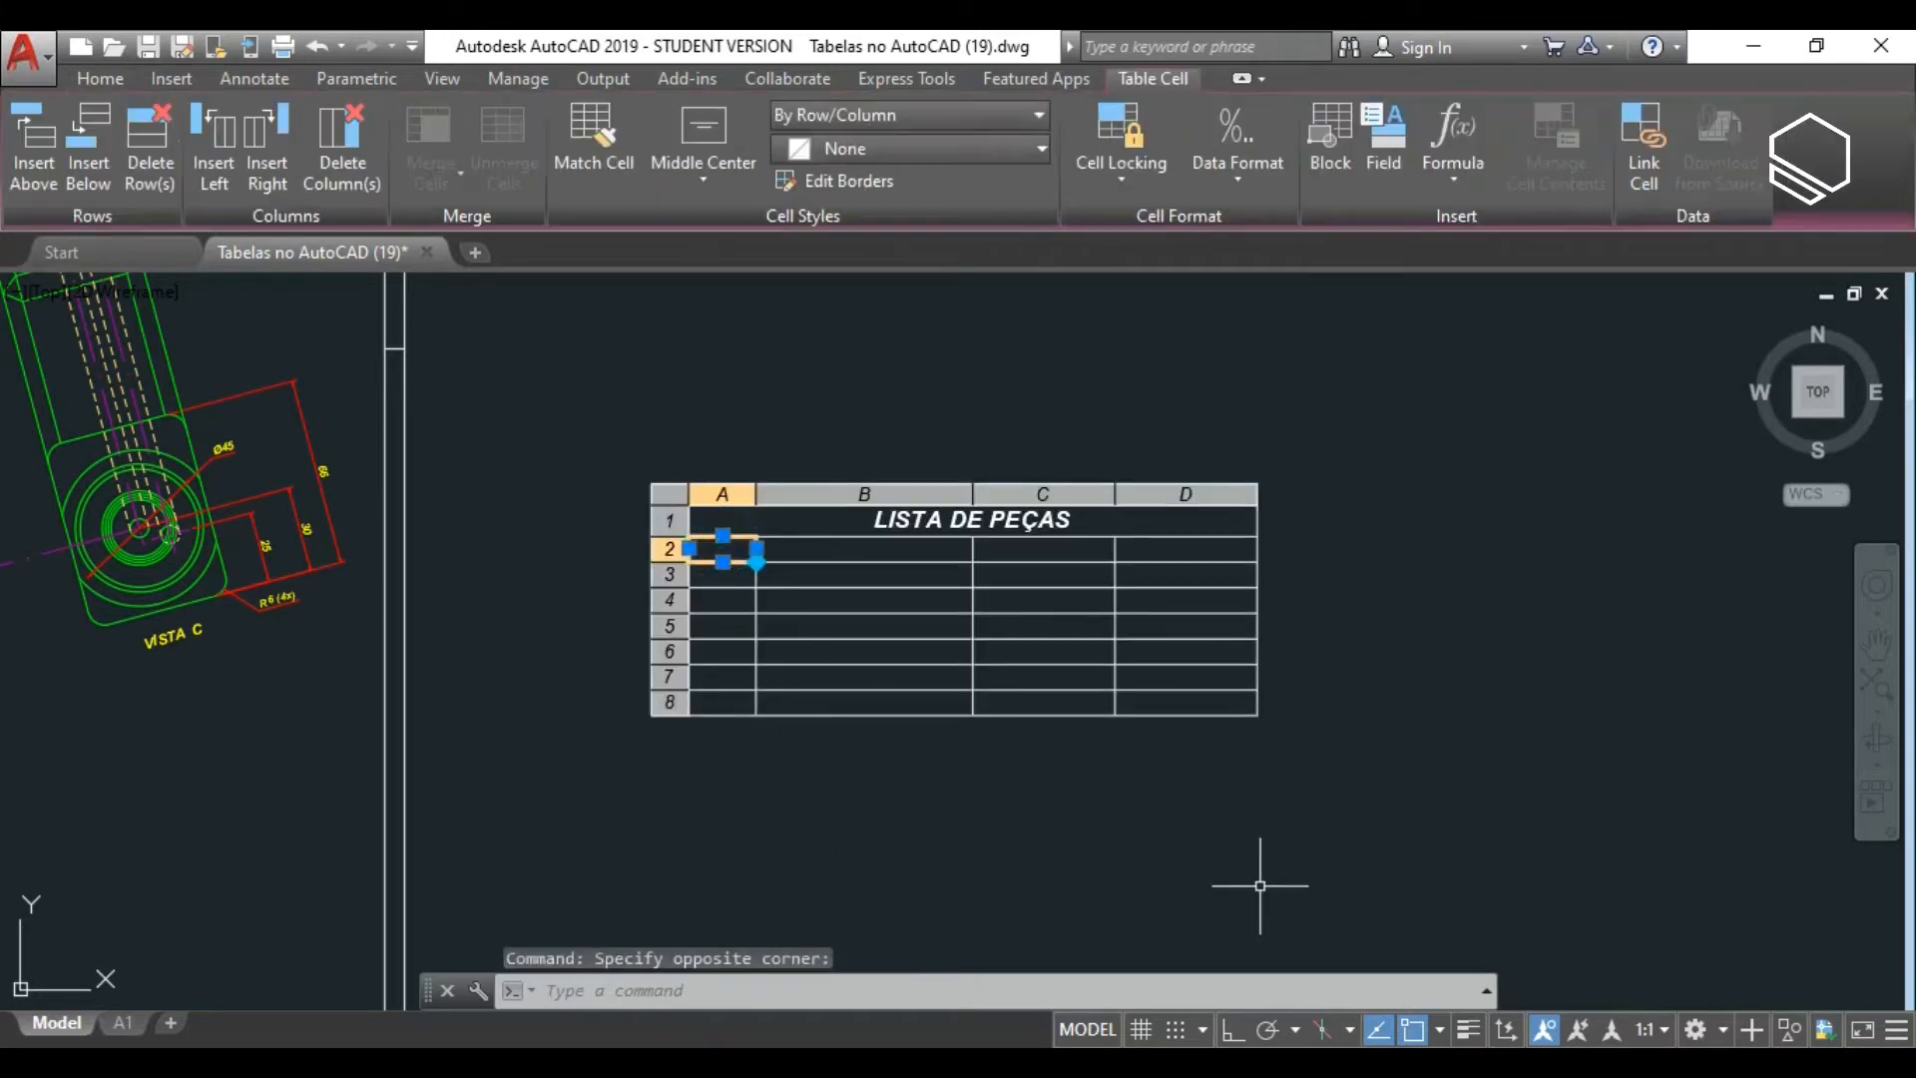
type("I")
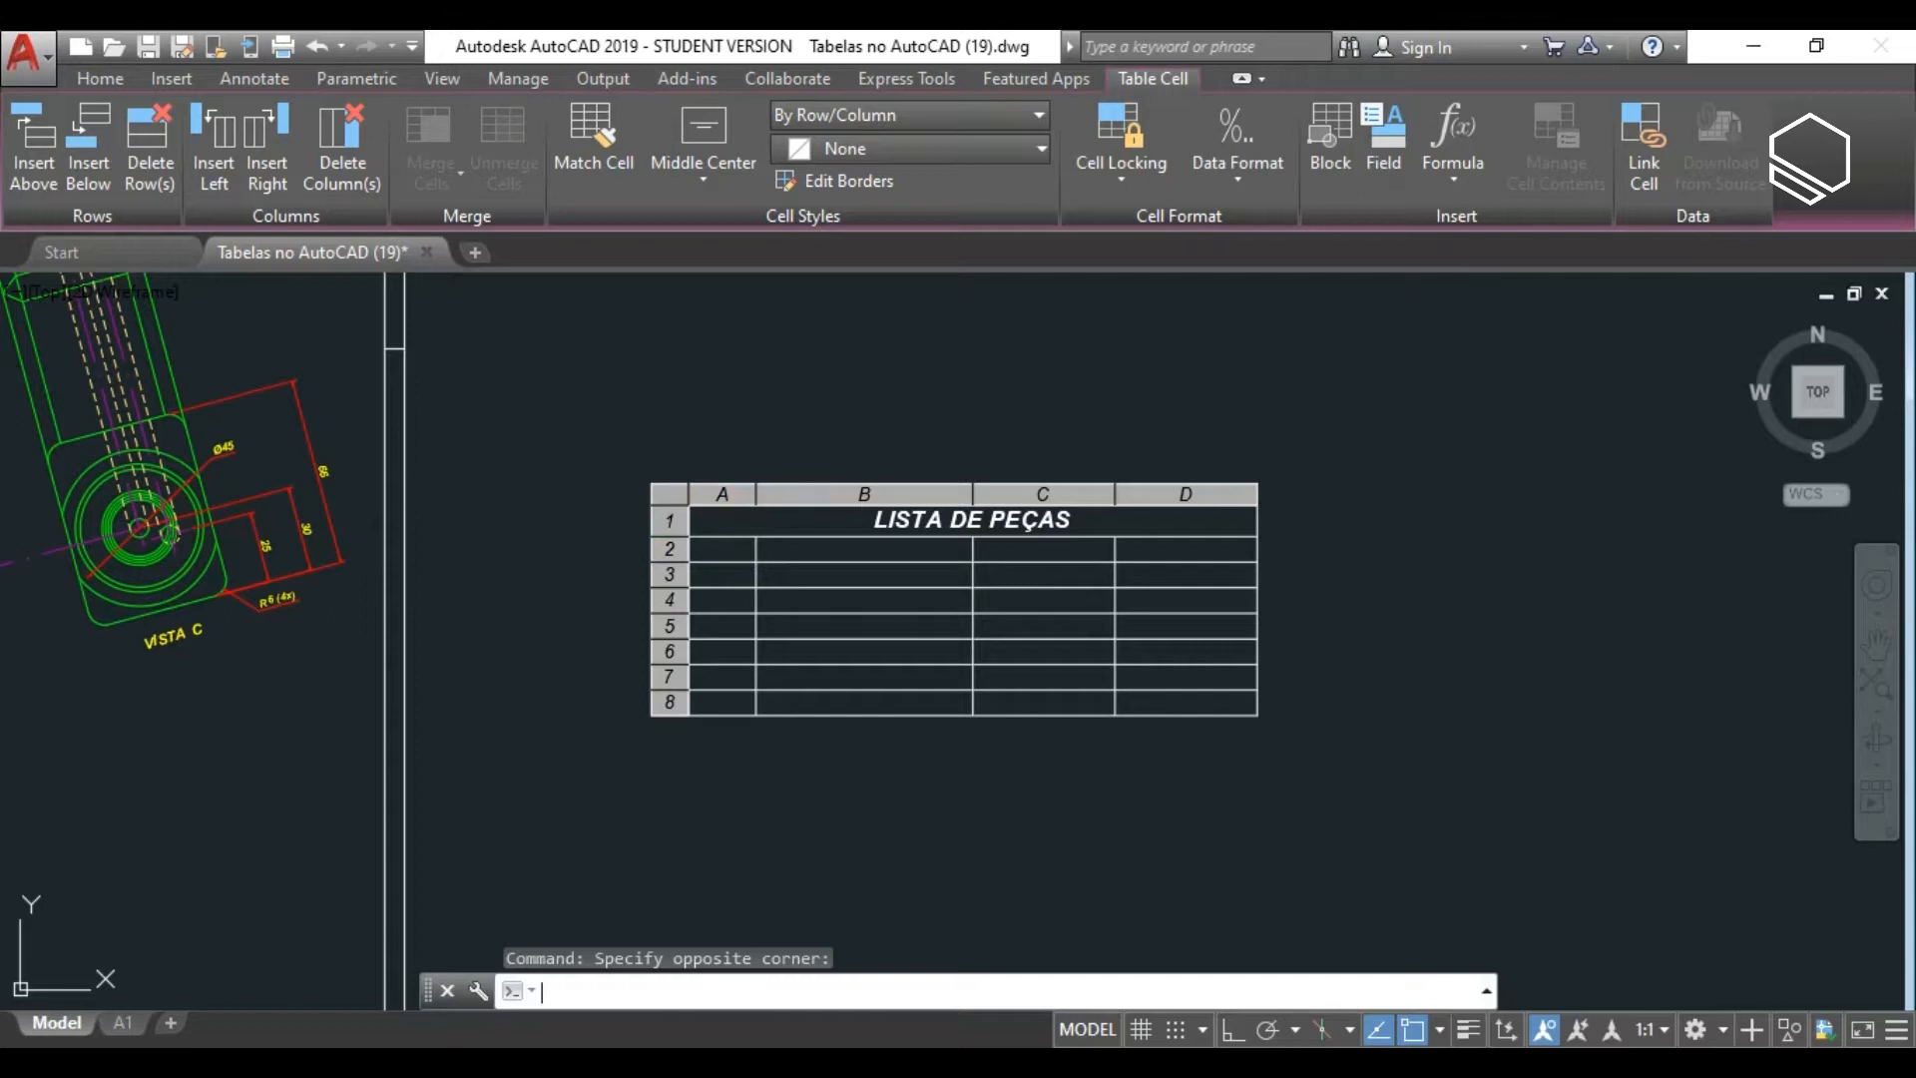
type("º")
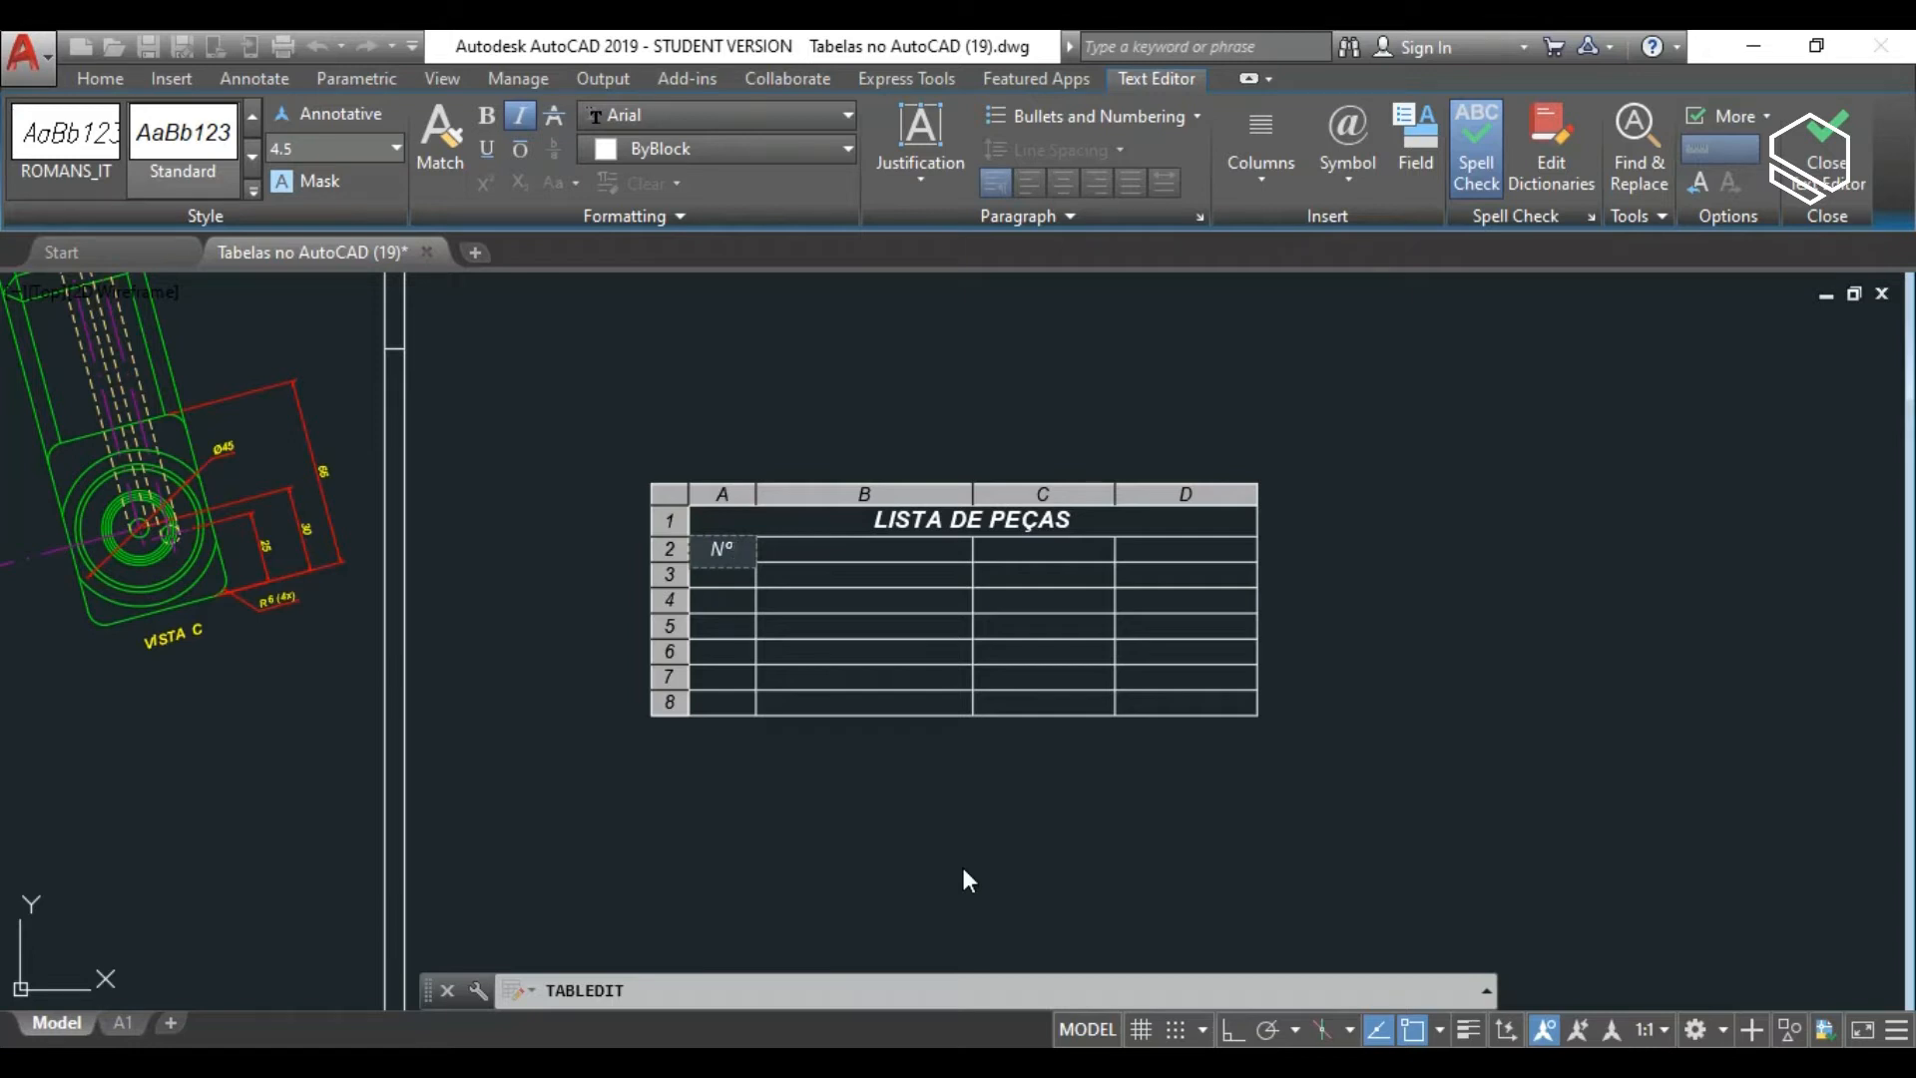
key("Tab")
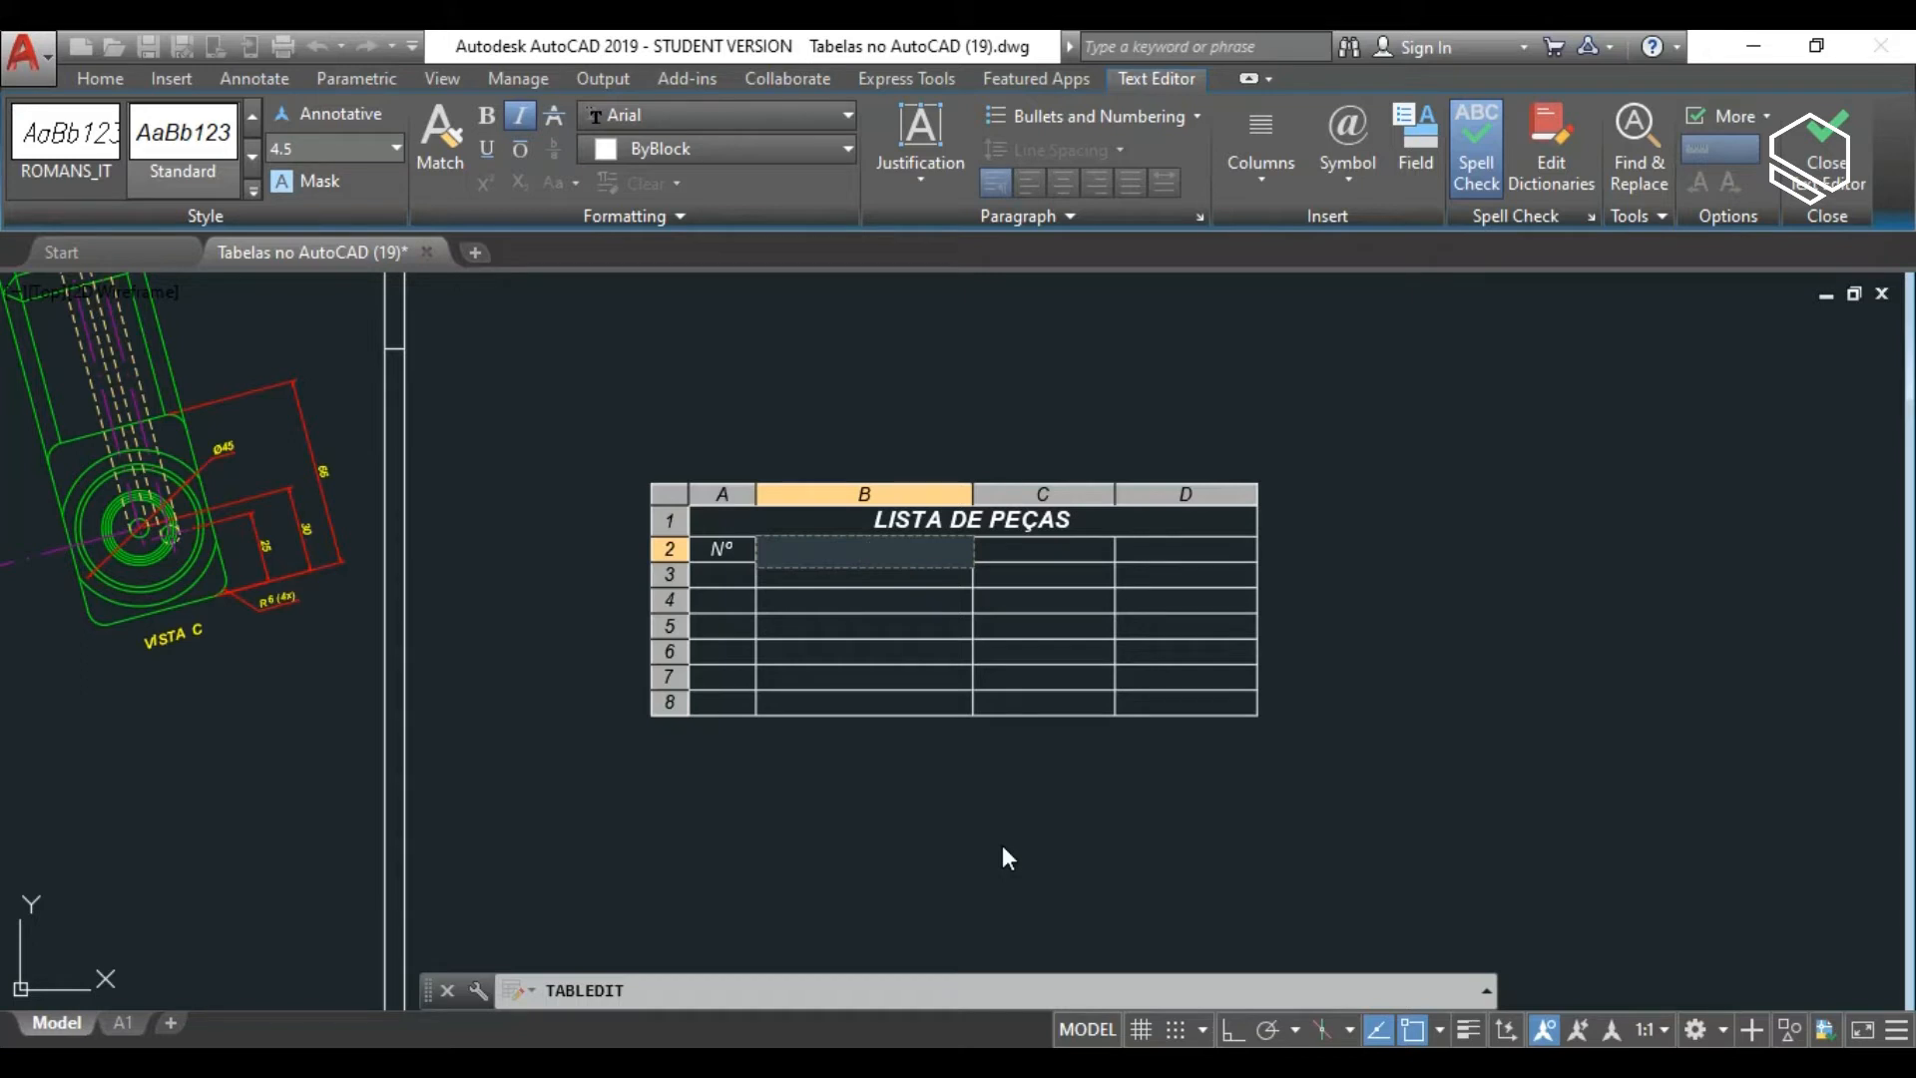
type("rição")
key("Tab")
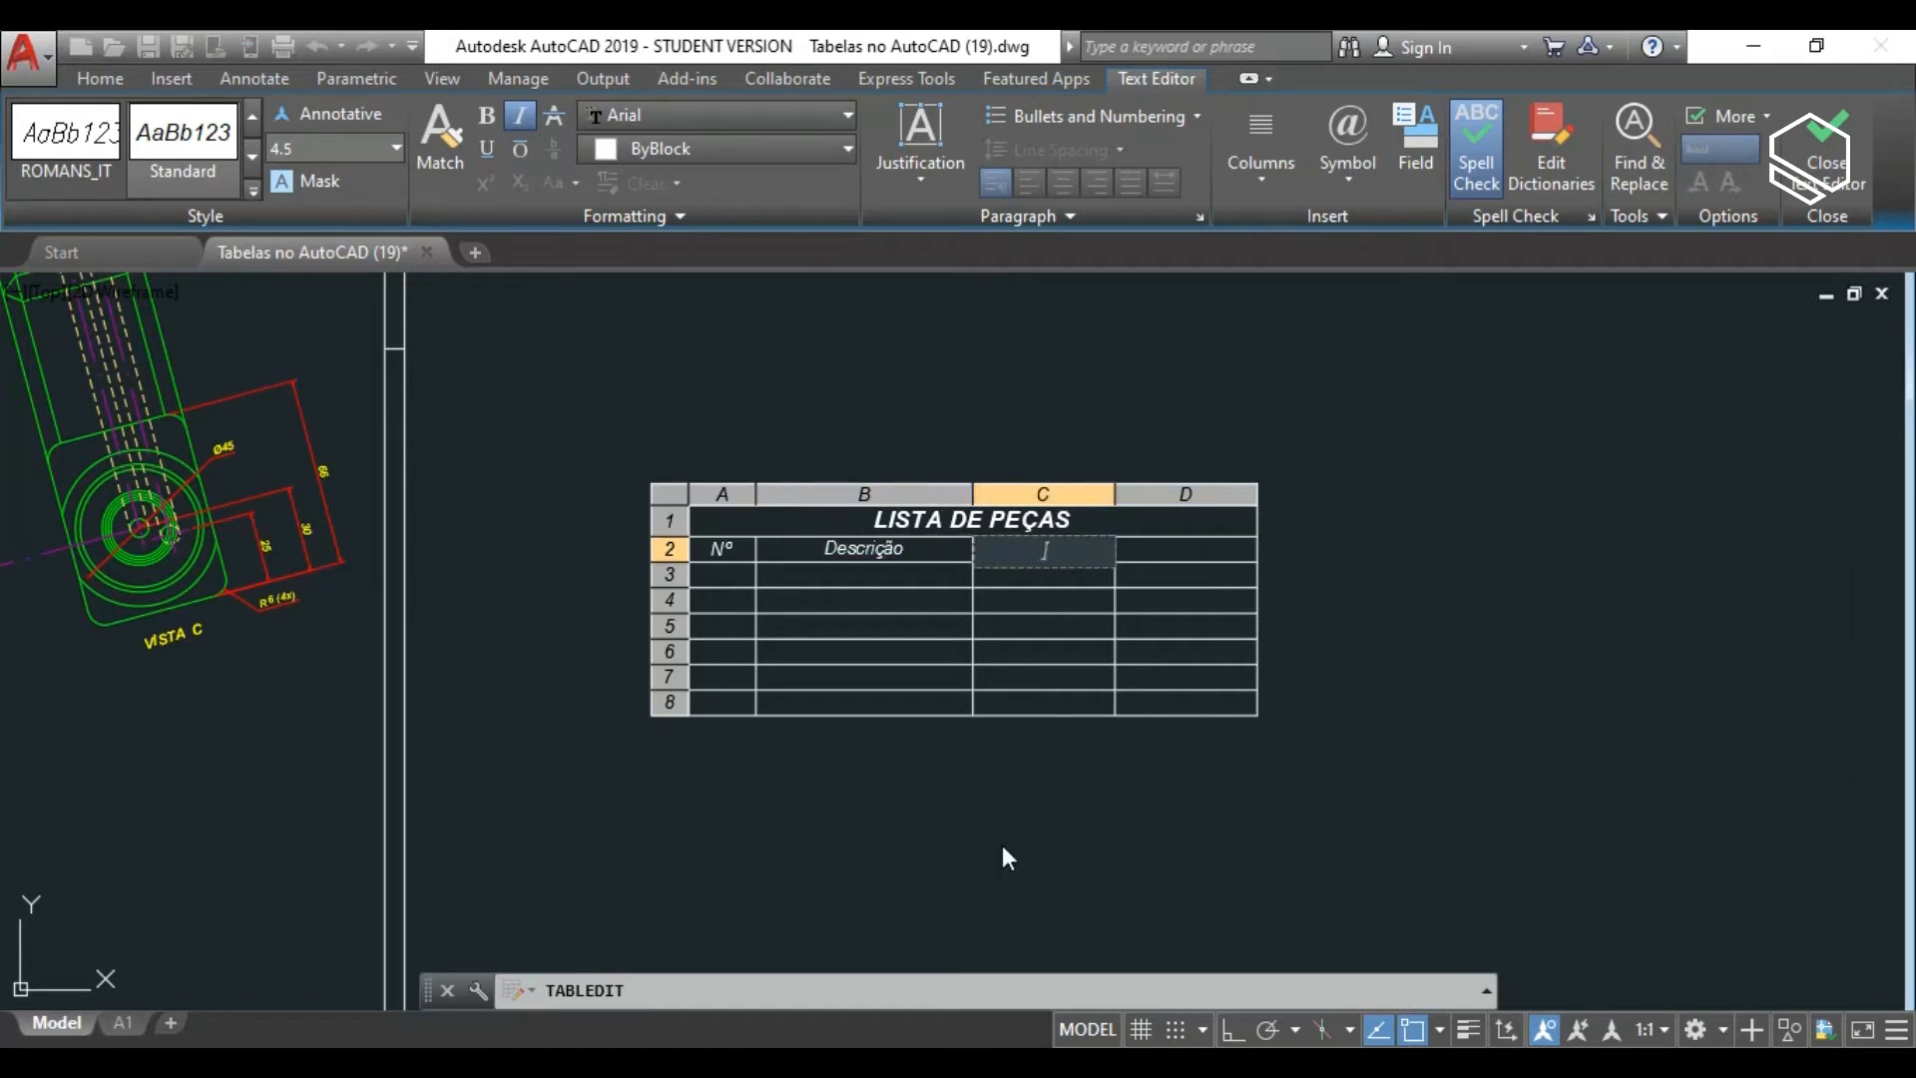
type("Dimensões")
key("Tab")
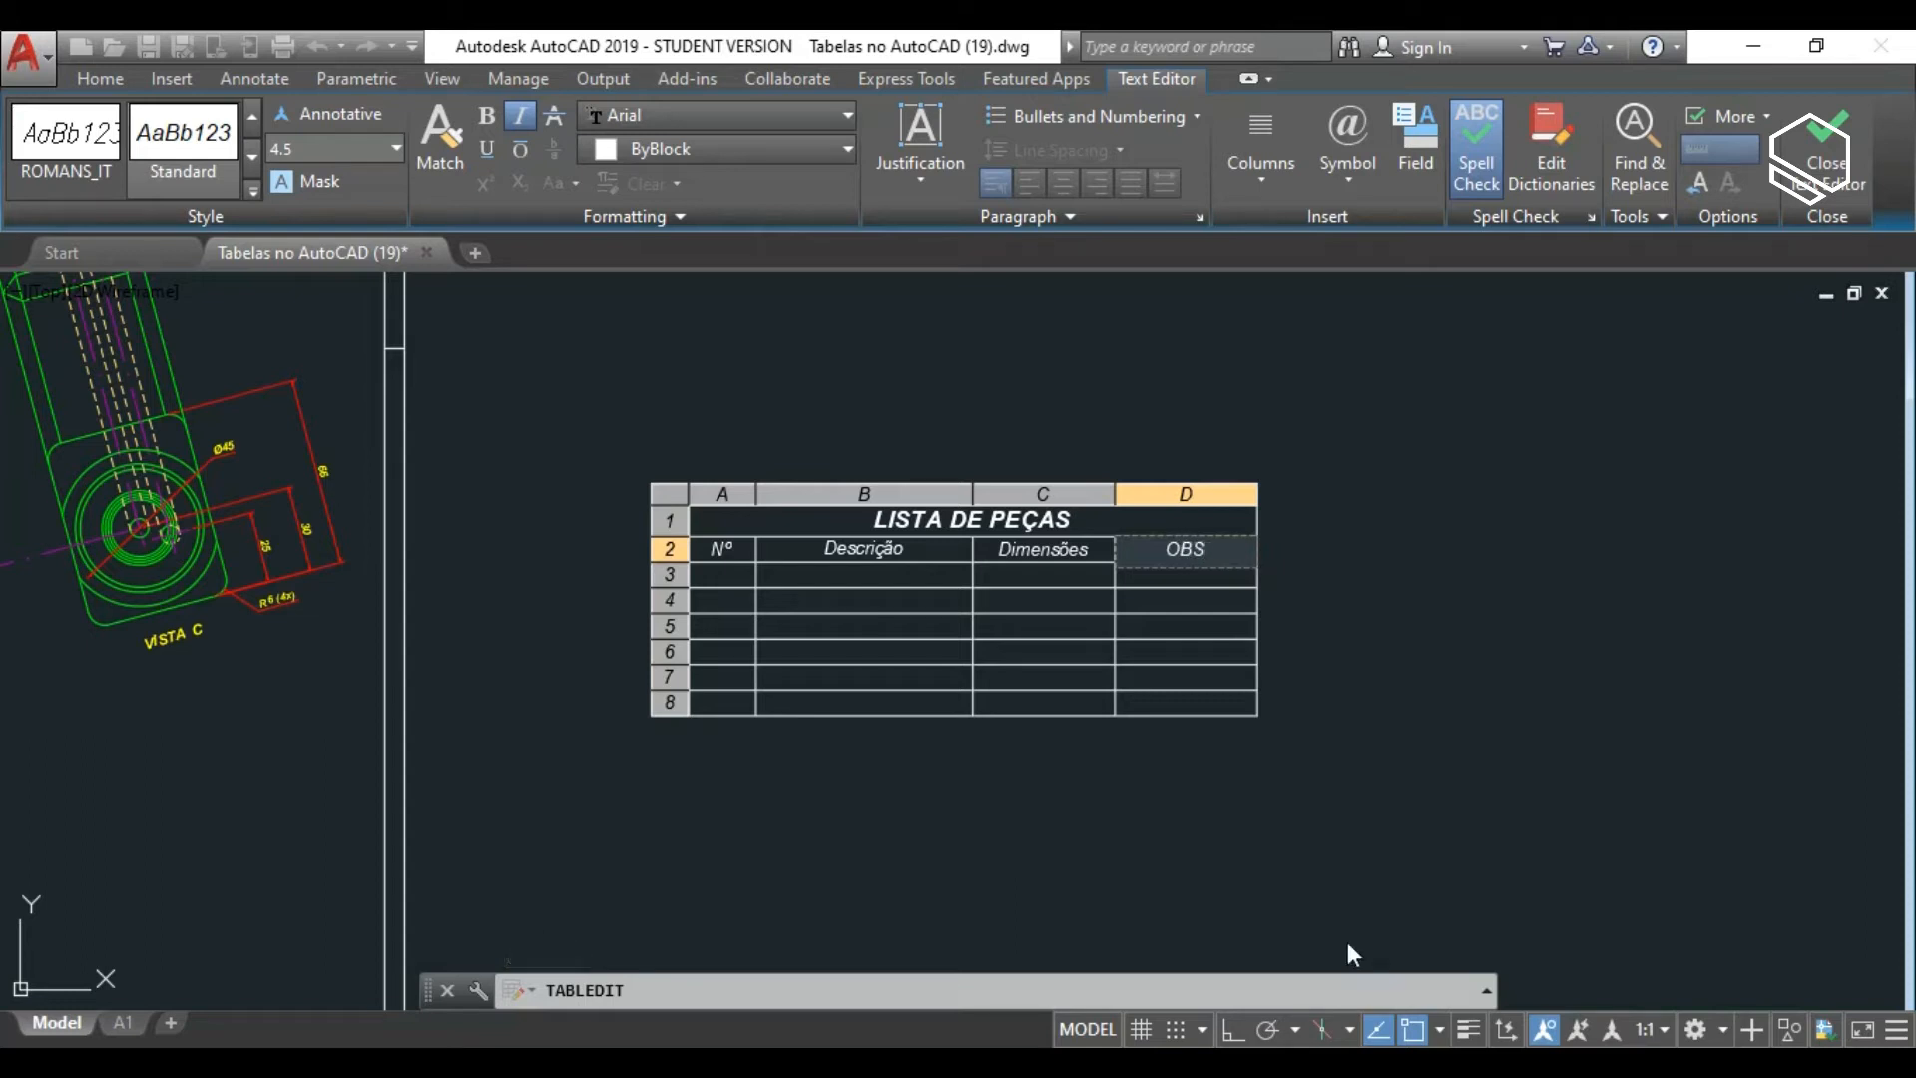
left_click(1442, 673)
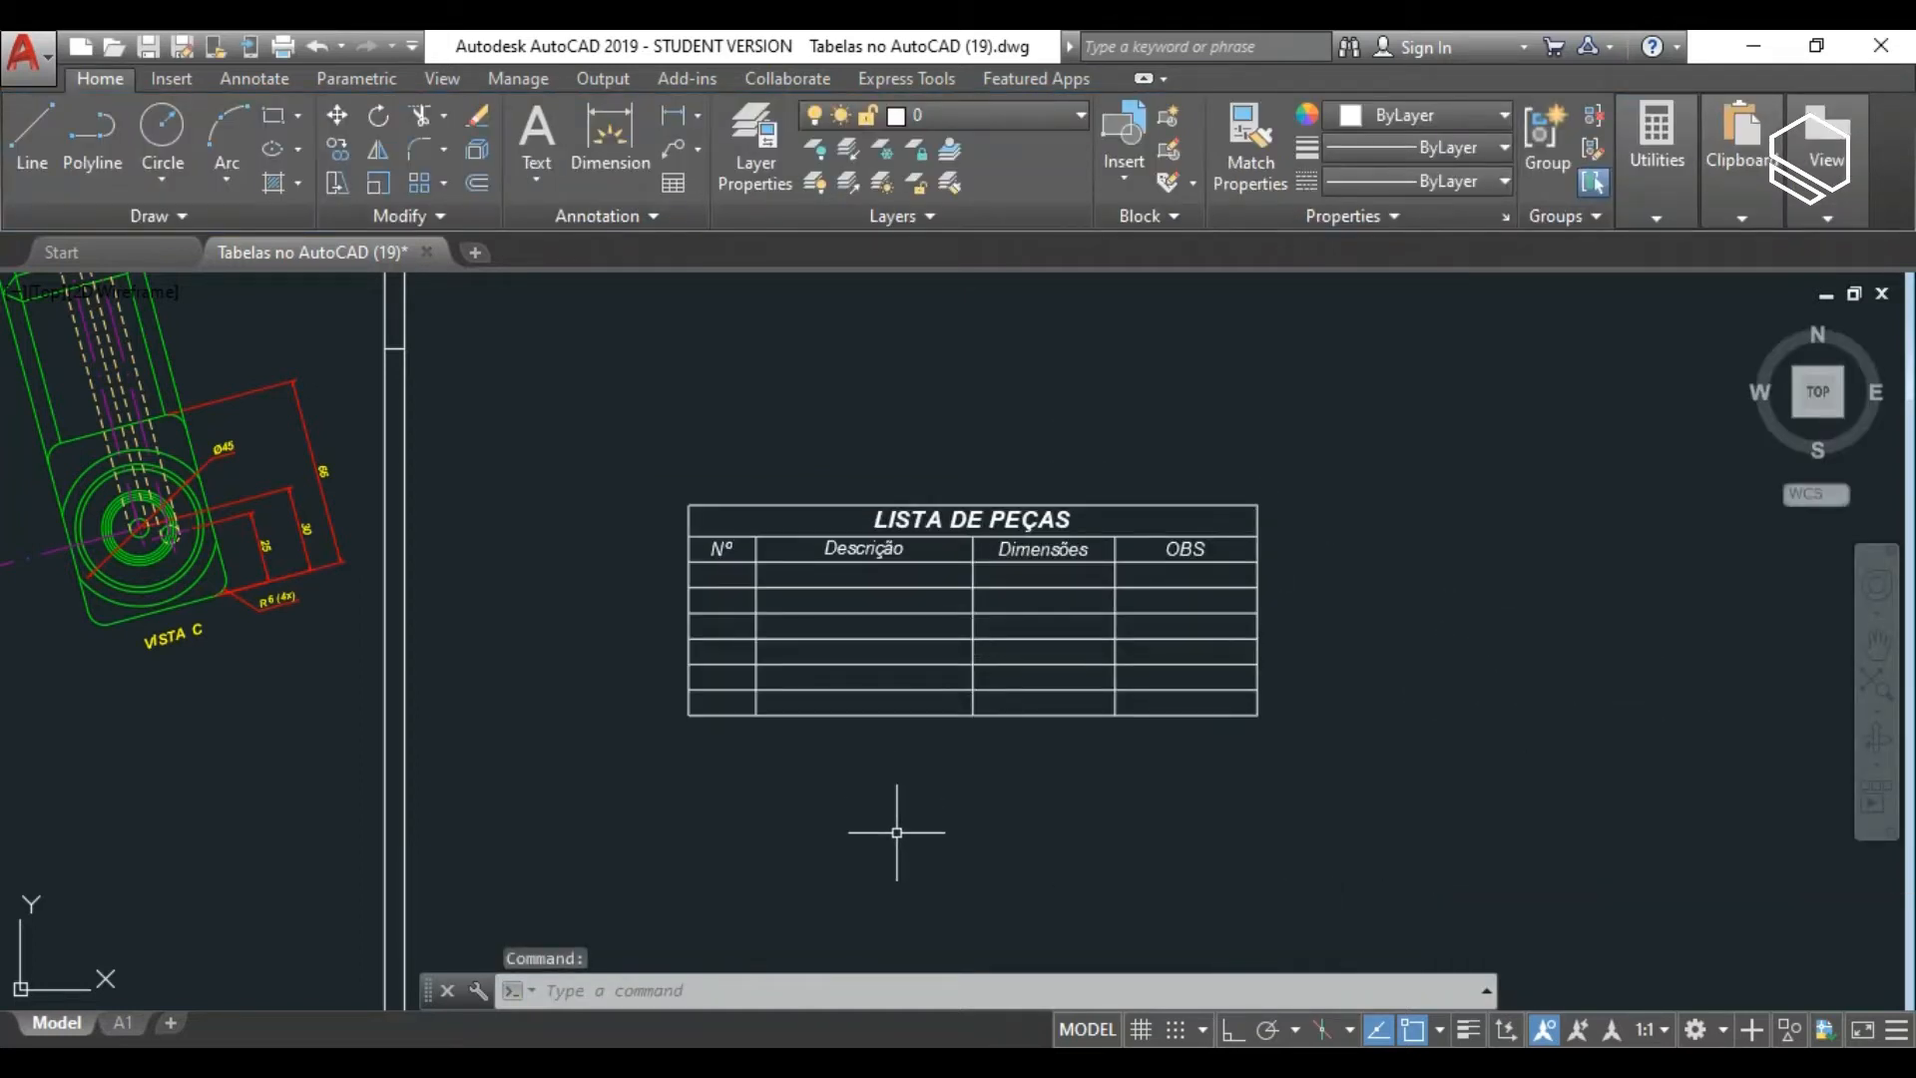
Turn Ortho on and move the border between Dimensões and OBS about 18.6 units toward OBS.
left_click(1094, 720)
left_click(1091, 728)
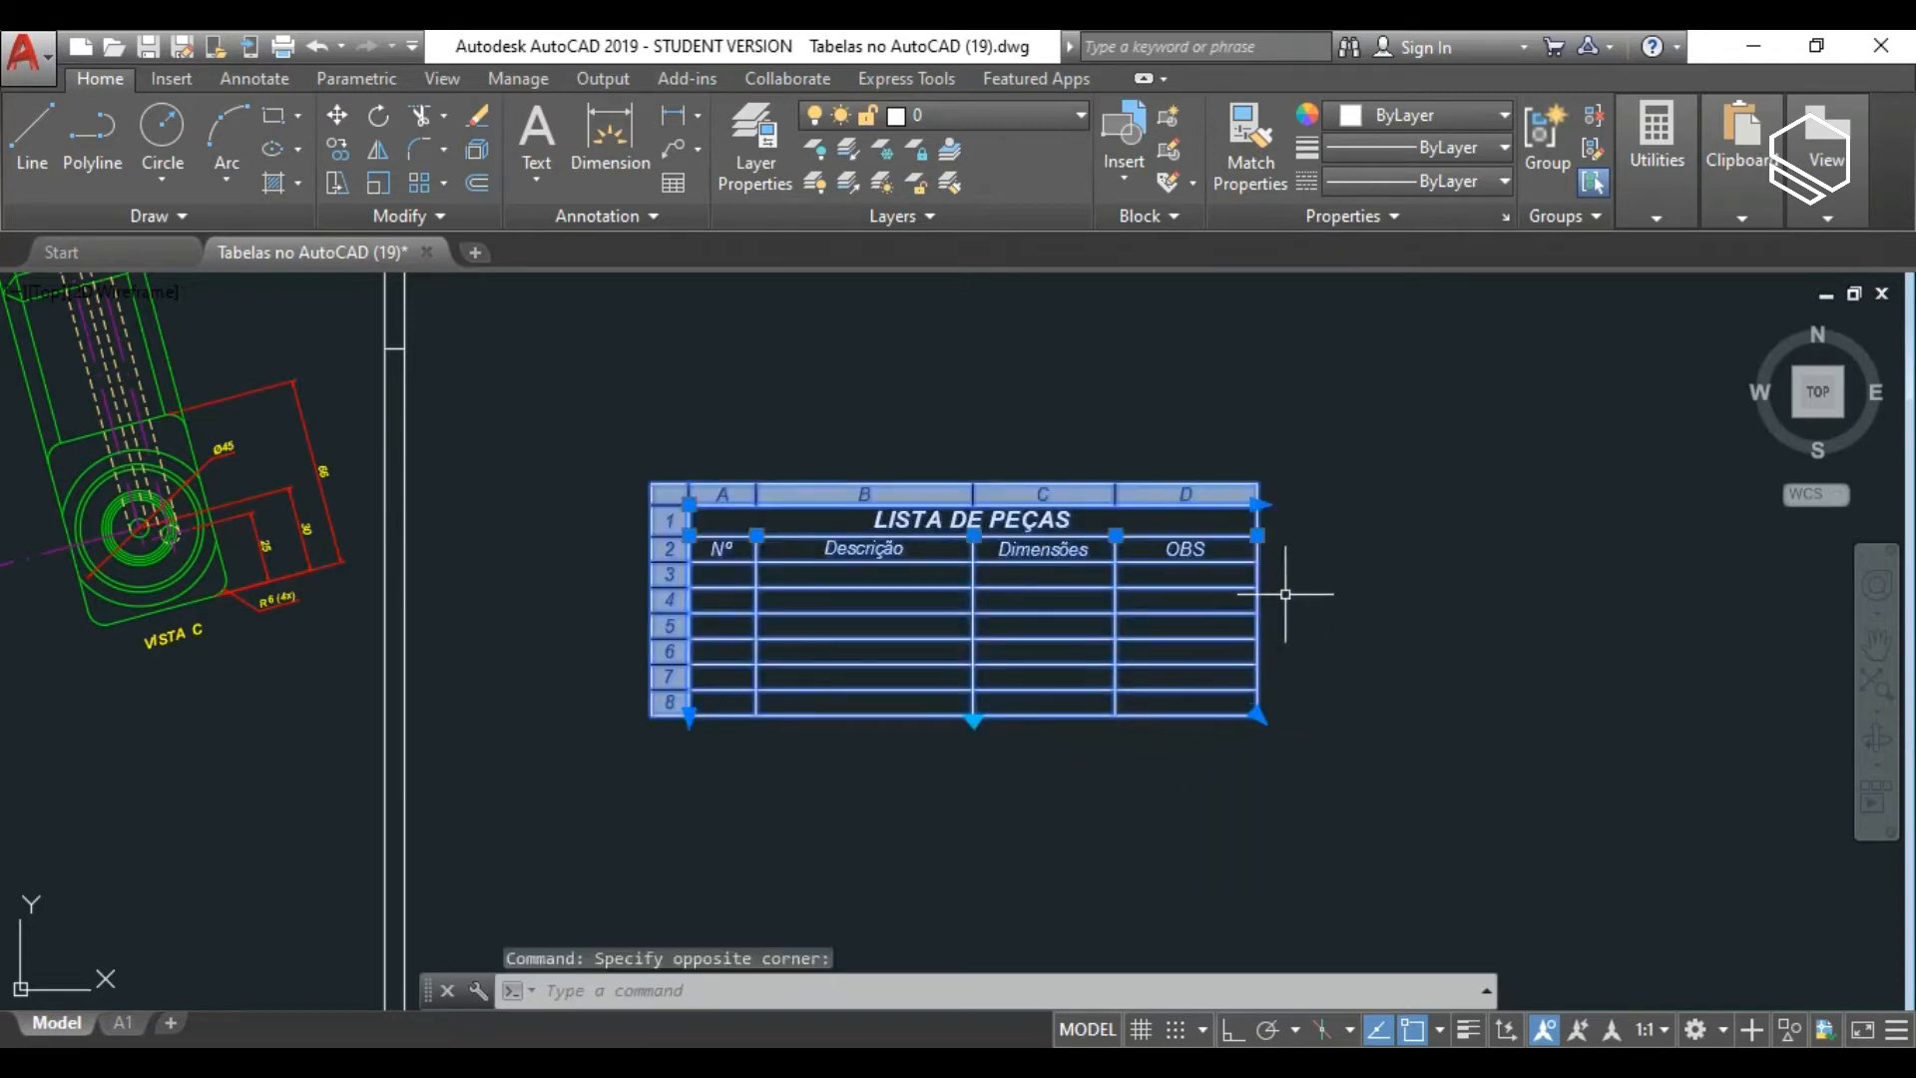
scroll(1260, 603, "up", 2)
left_click(1030, 494)
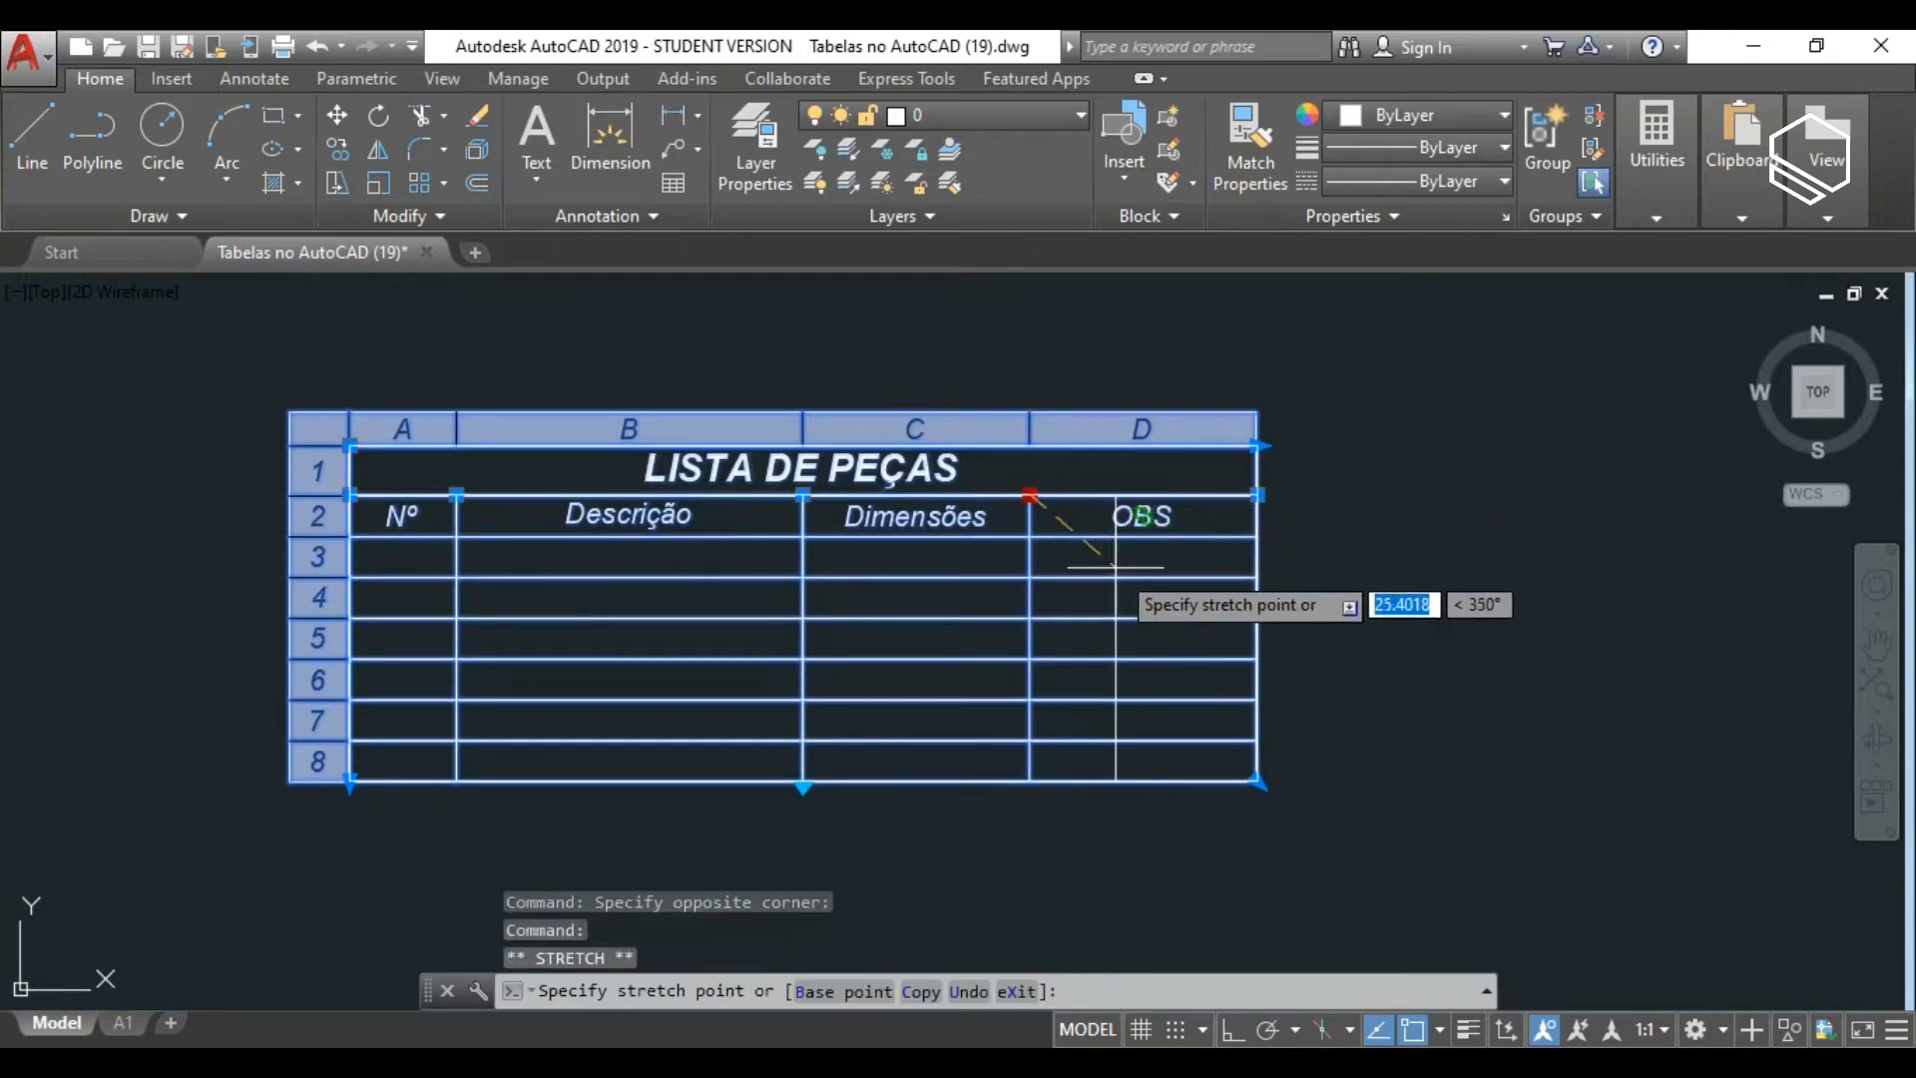
key("F8")
key("F8")
key("F8")
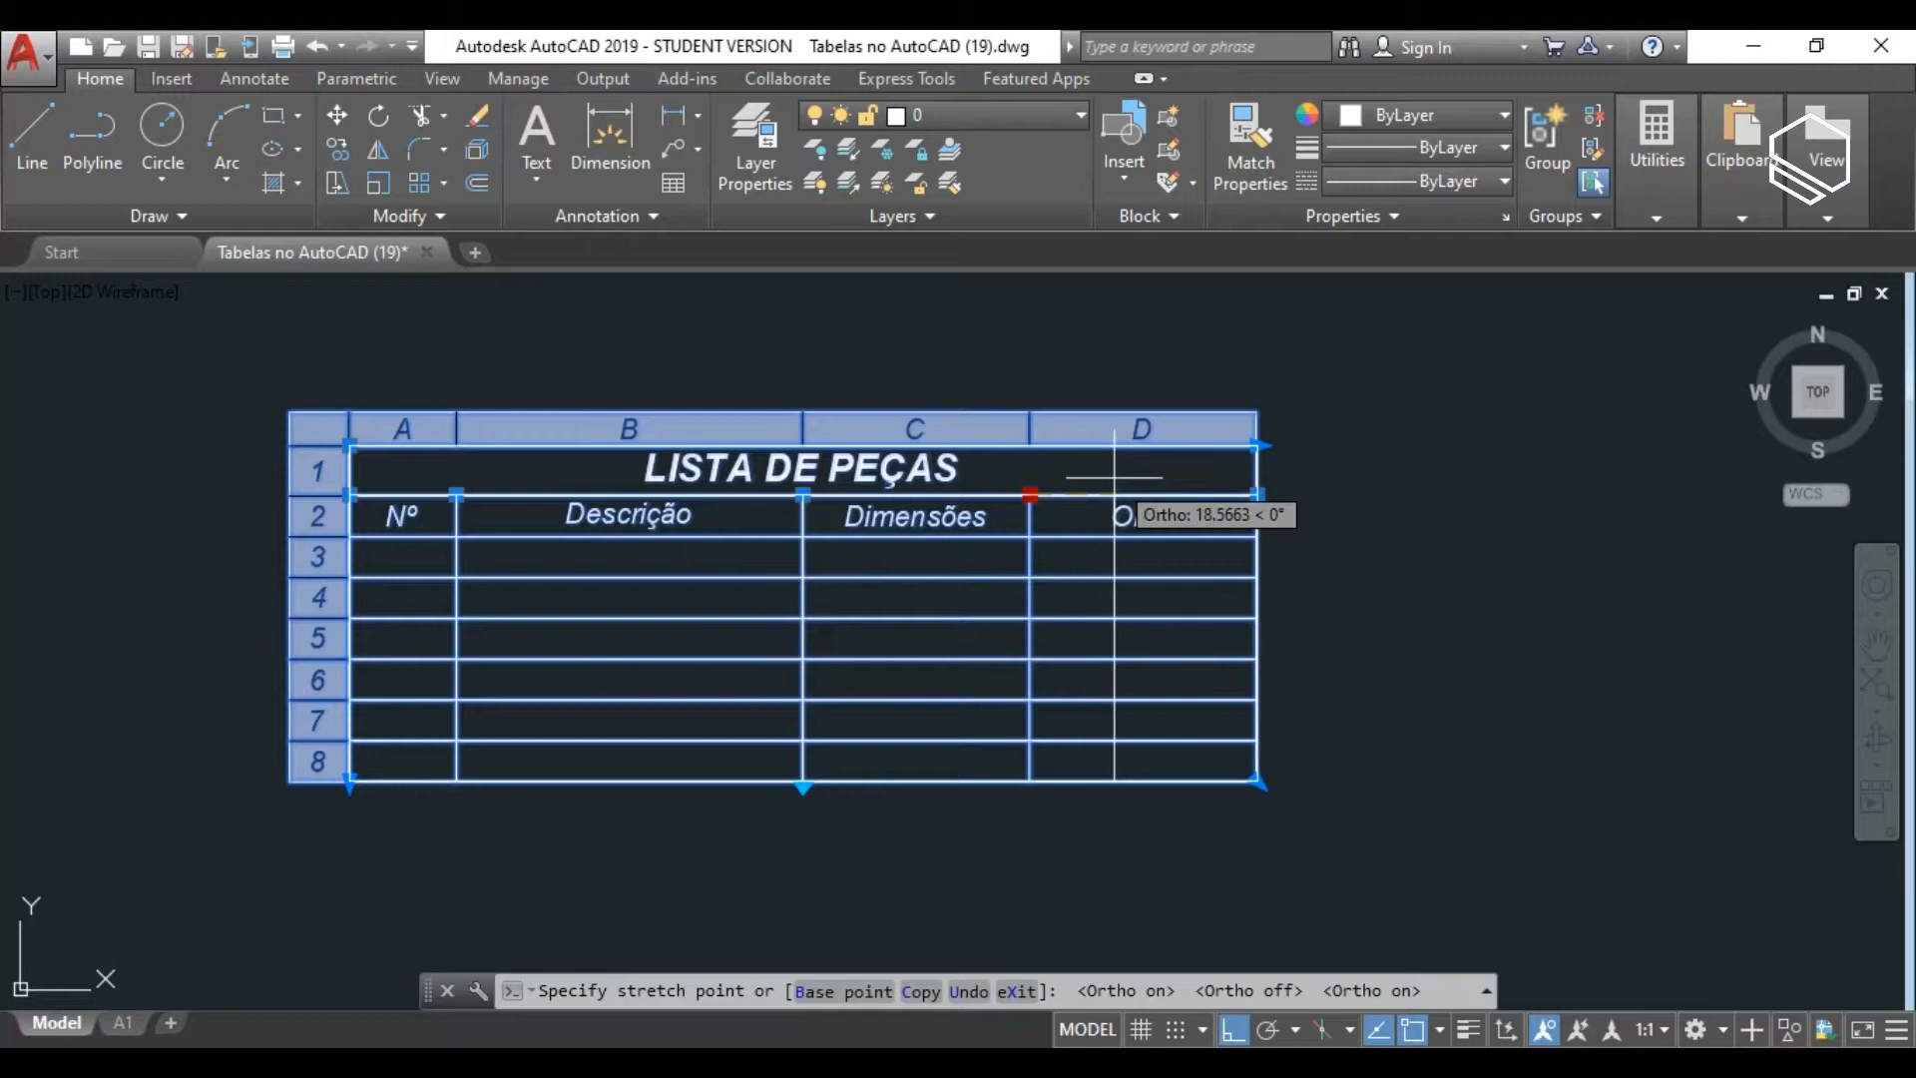
left_click(1114, 477)
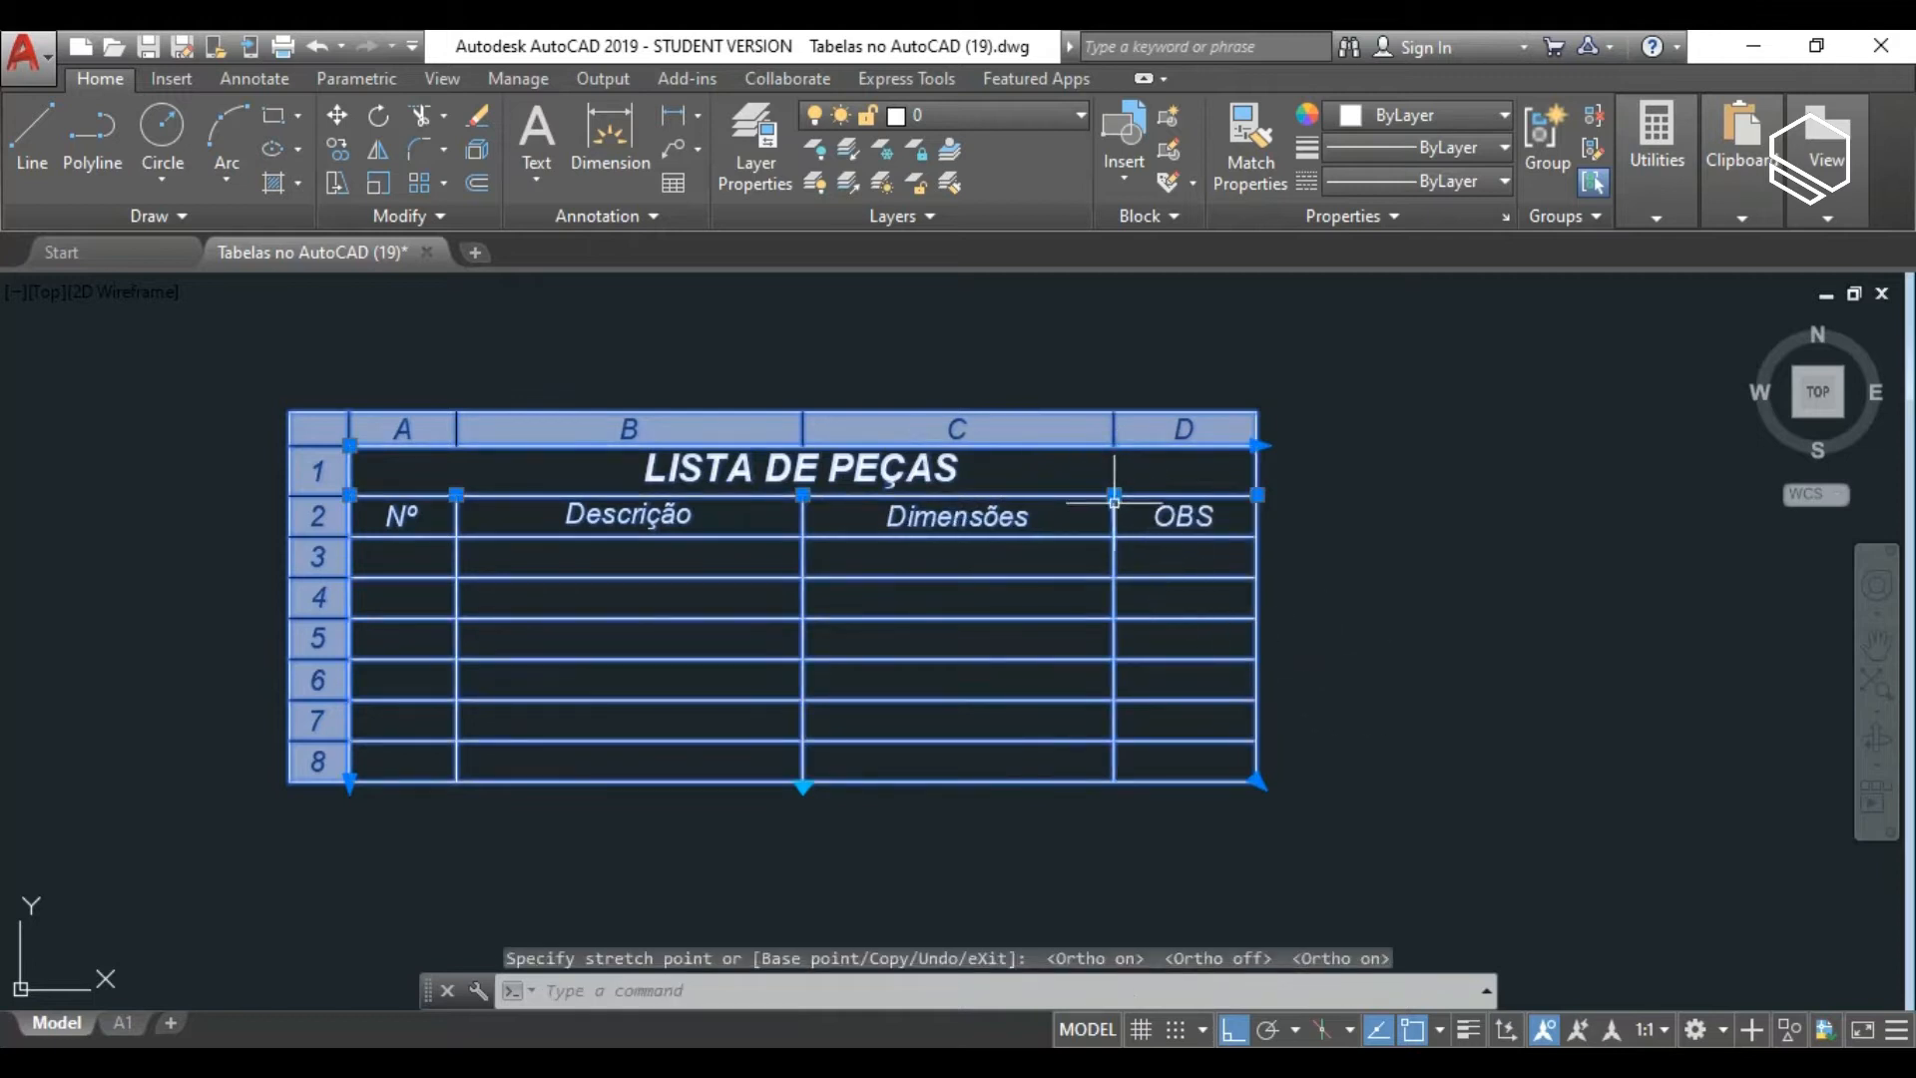
Move the border between Descrição and Dimensões about 15 units toward Dimensões, and deselect the table.
left_click(803, 494)
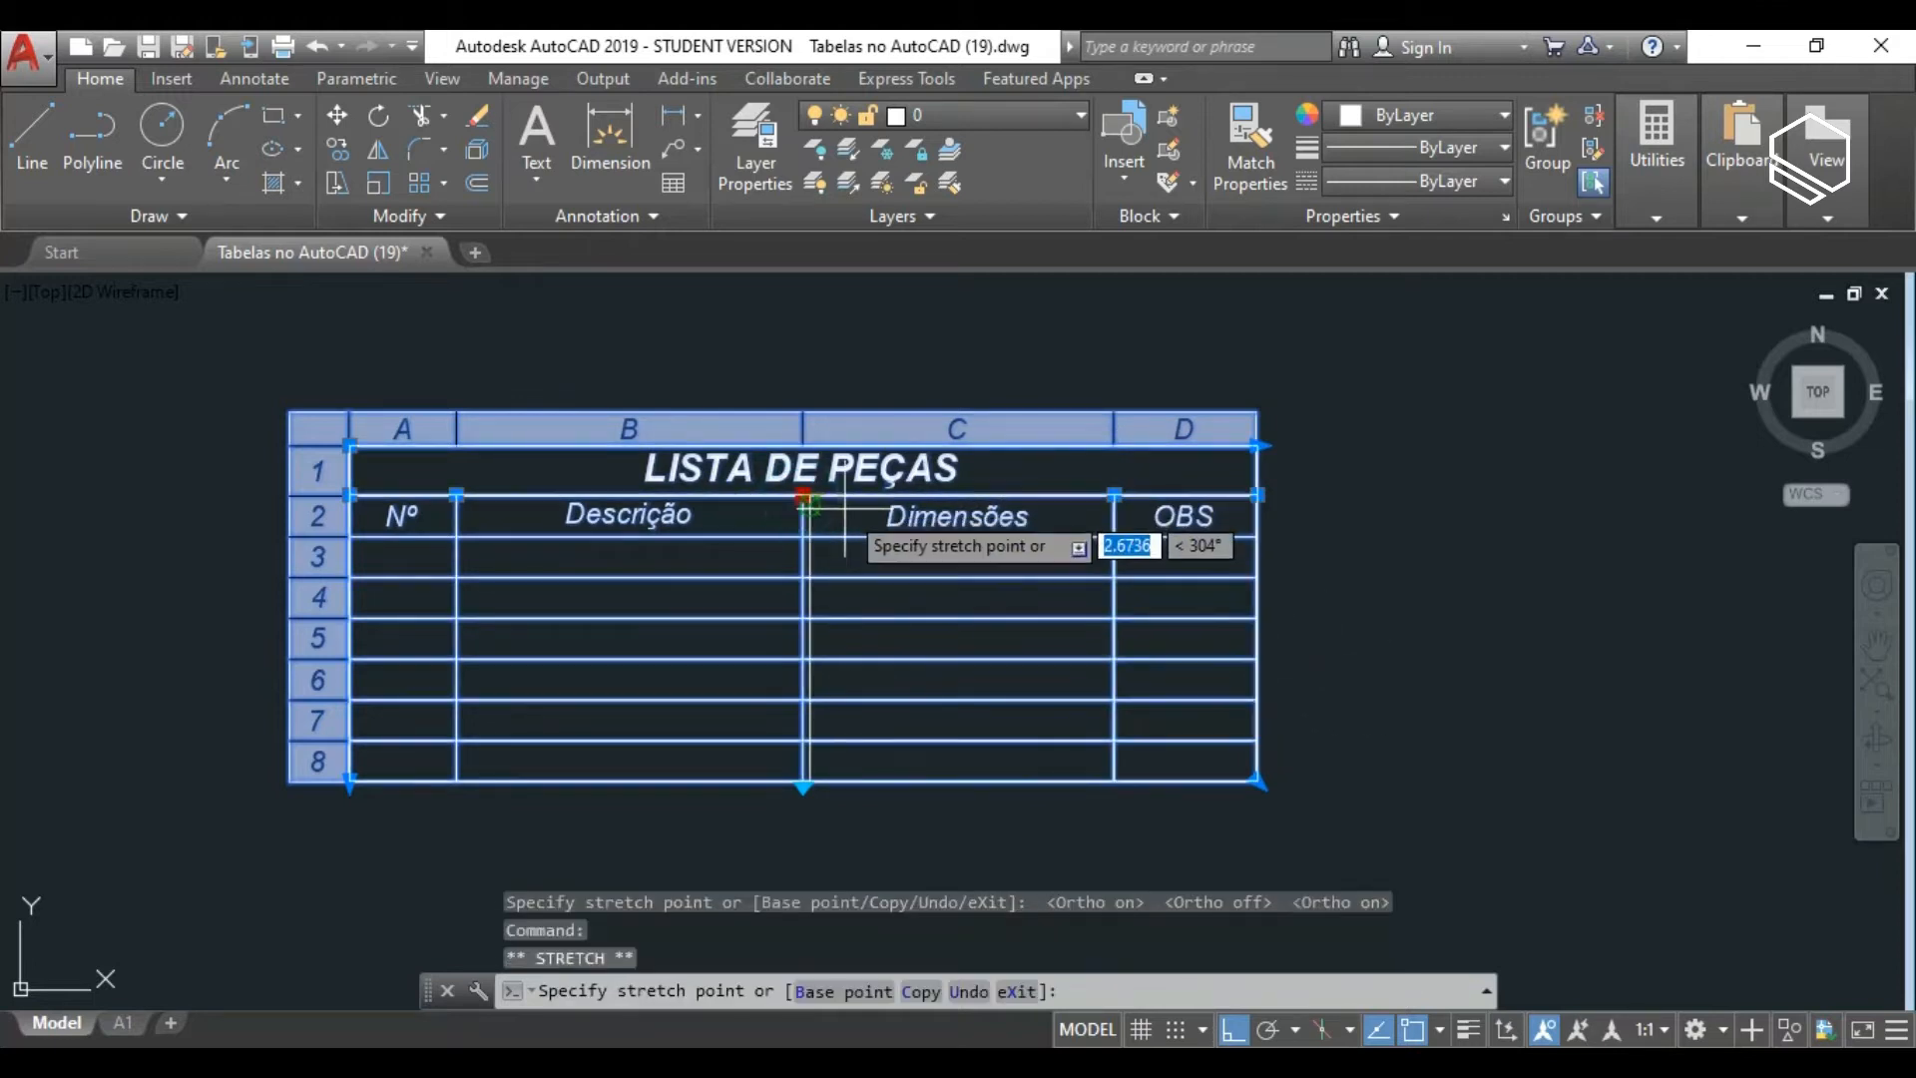
scroll(864, 509, "up", 4)
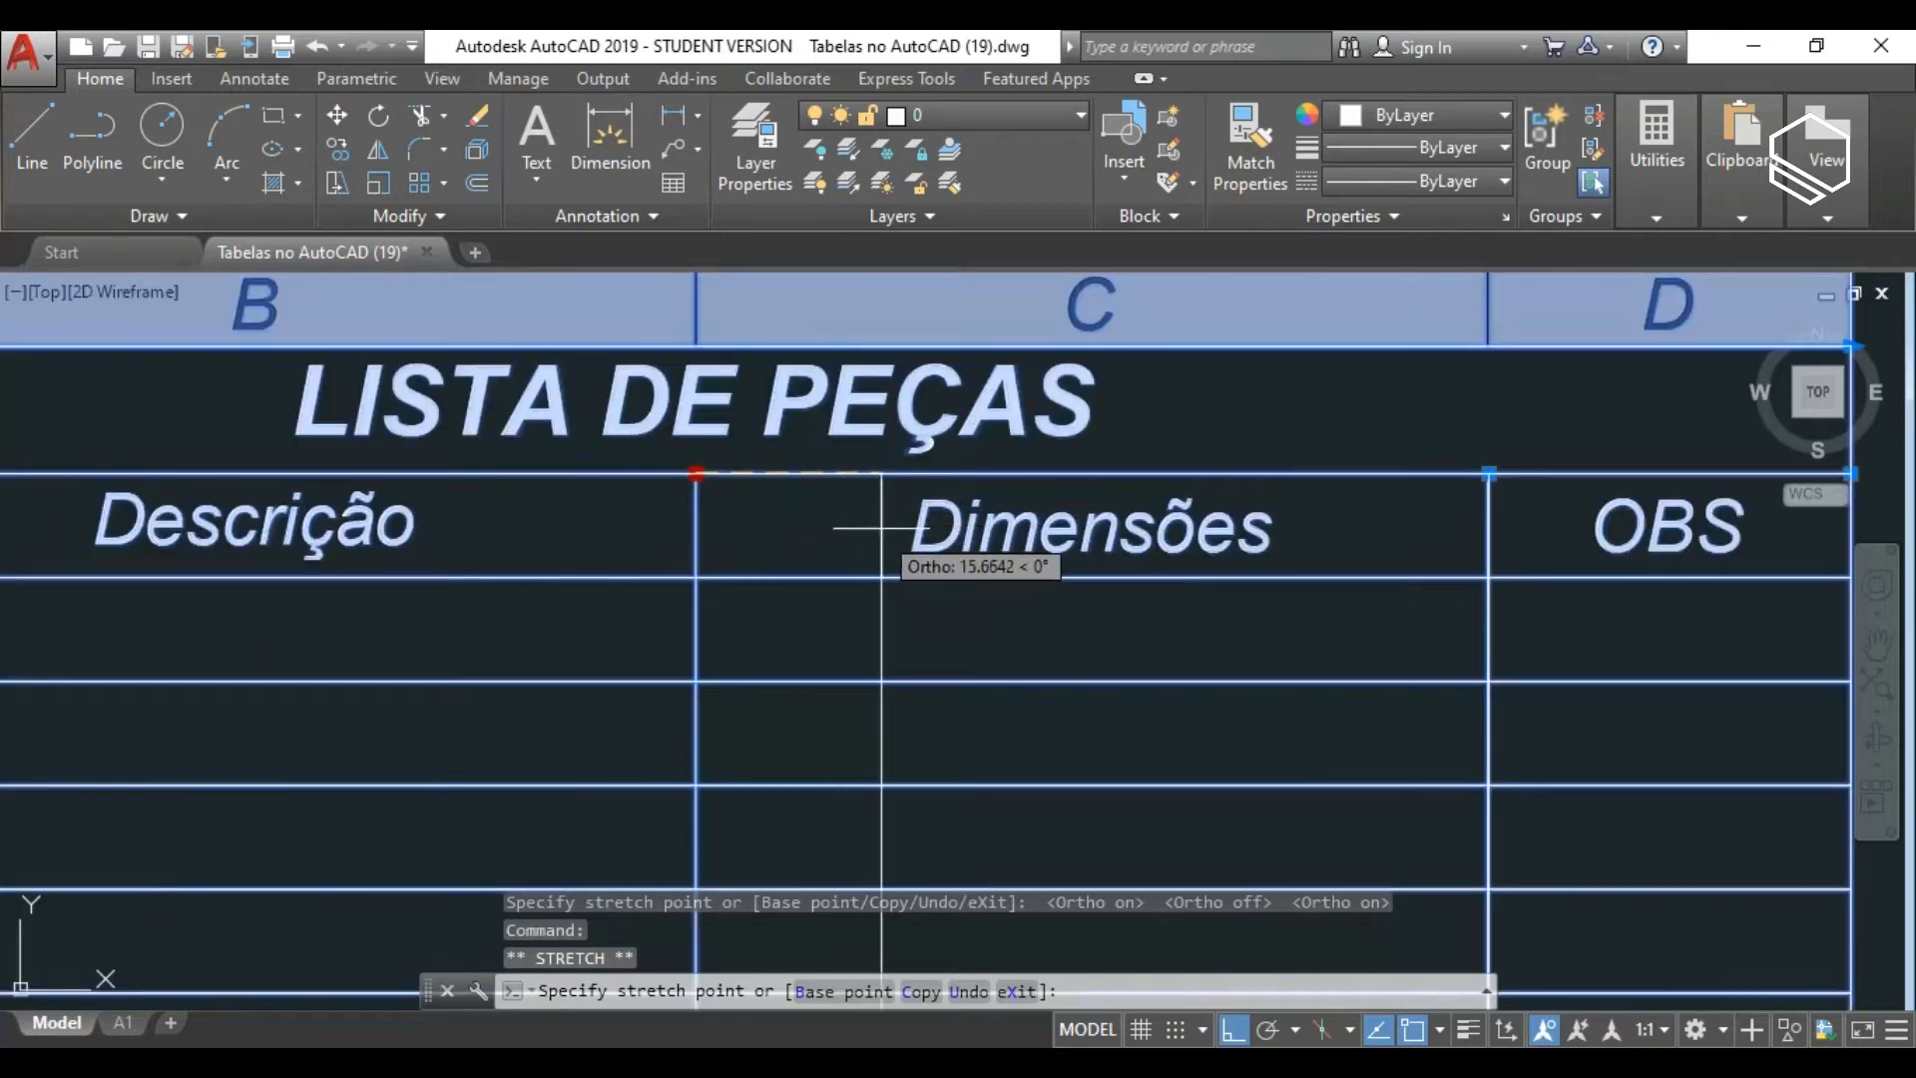
left_click(877, 522)
key("Escape")
scroll(857, 528, "down", 6)
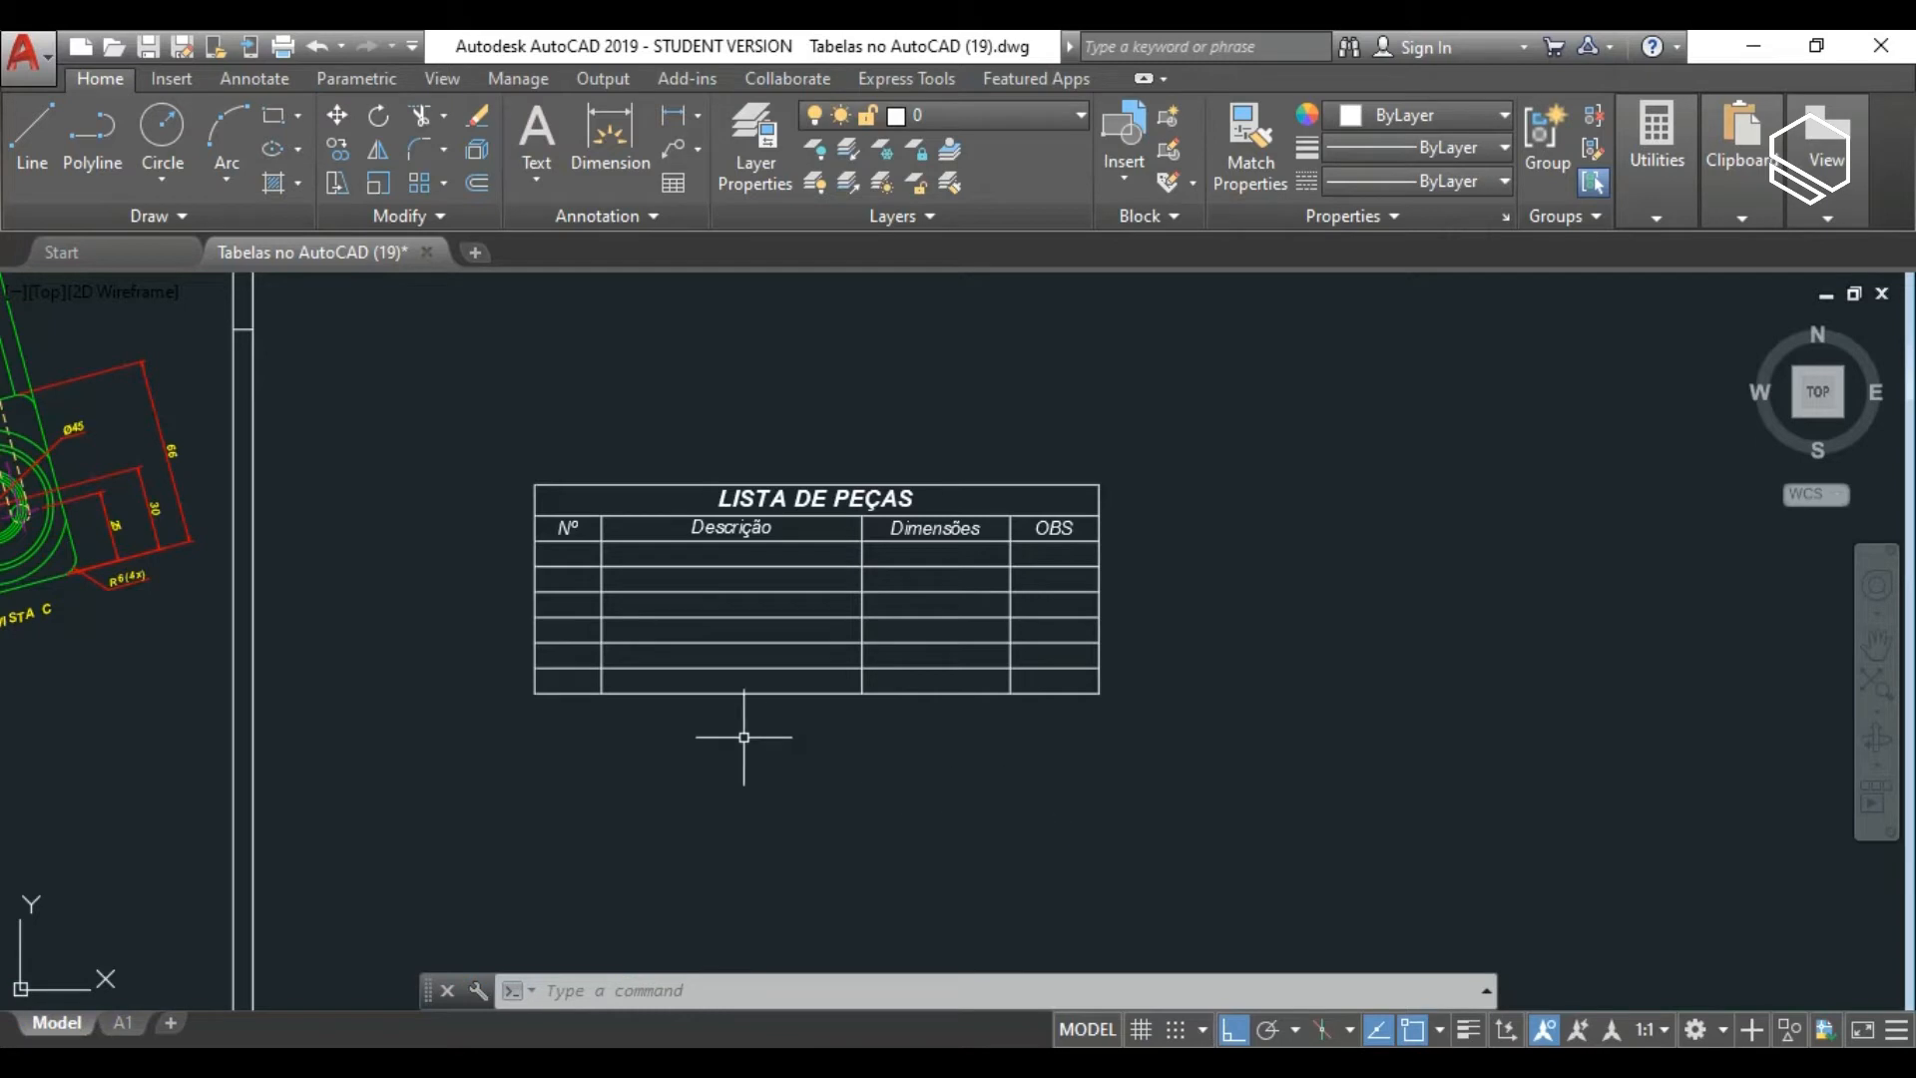
key("Escape")
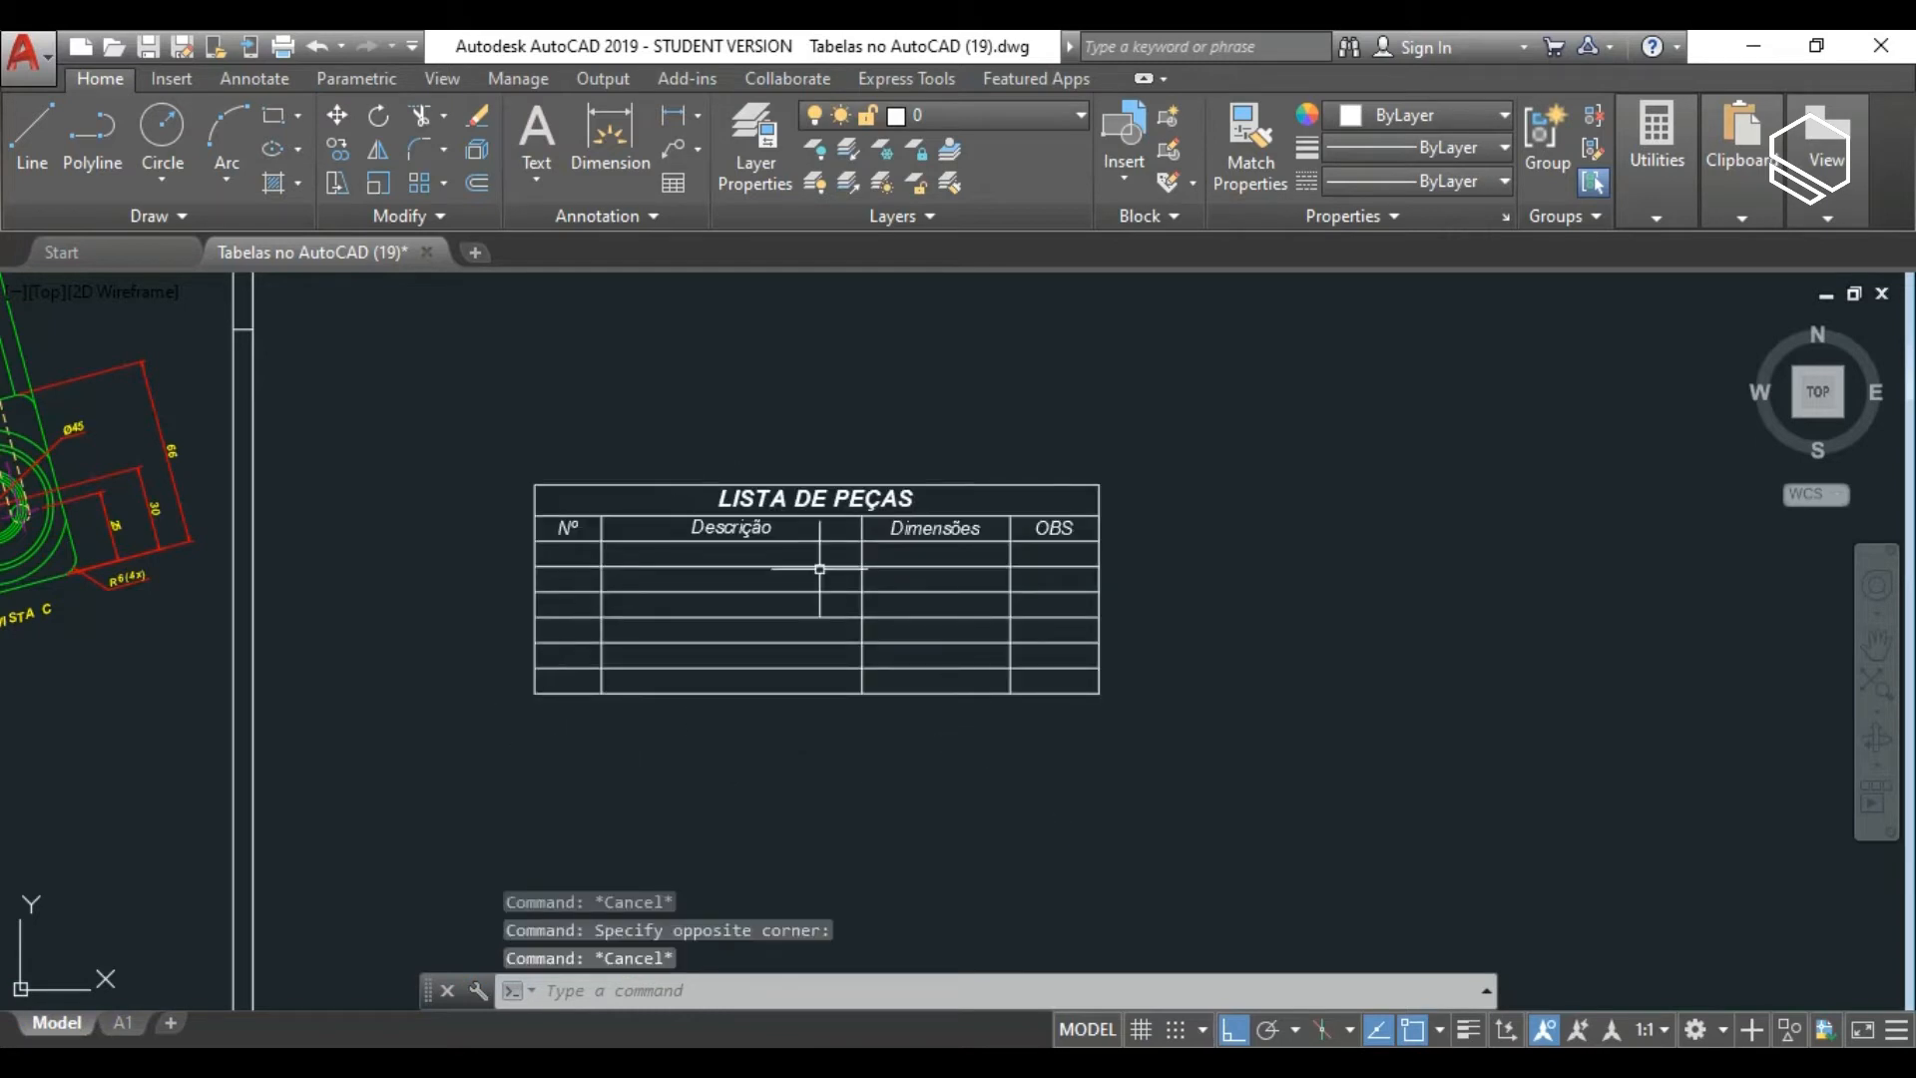
Select cell B4 to view its cell options and open it for text editing, leaving the cell empty.
left_click(663, 577)
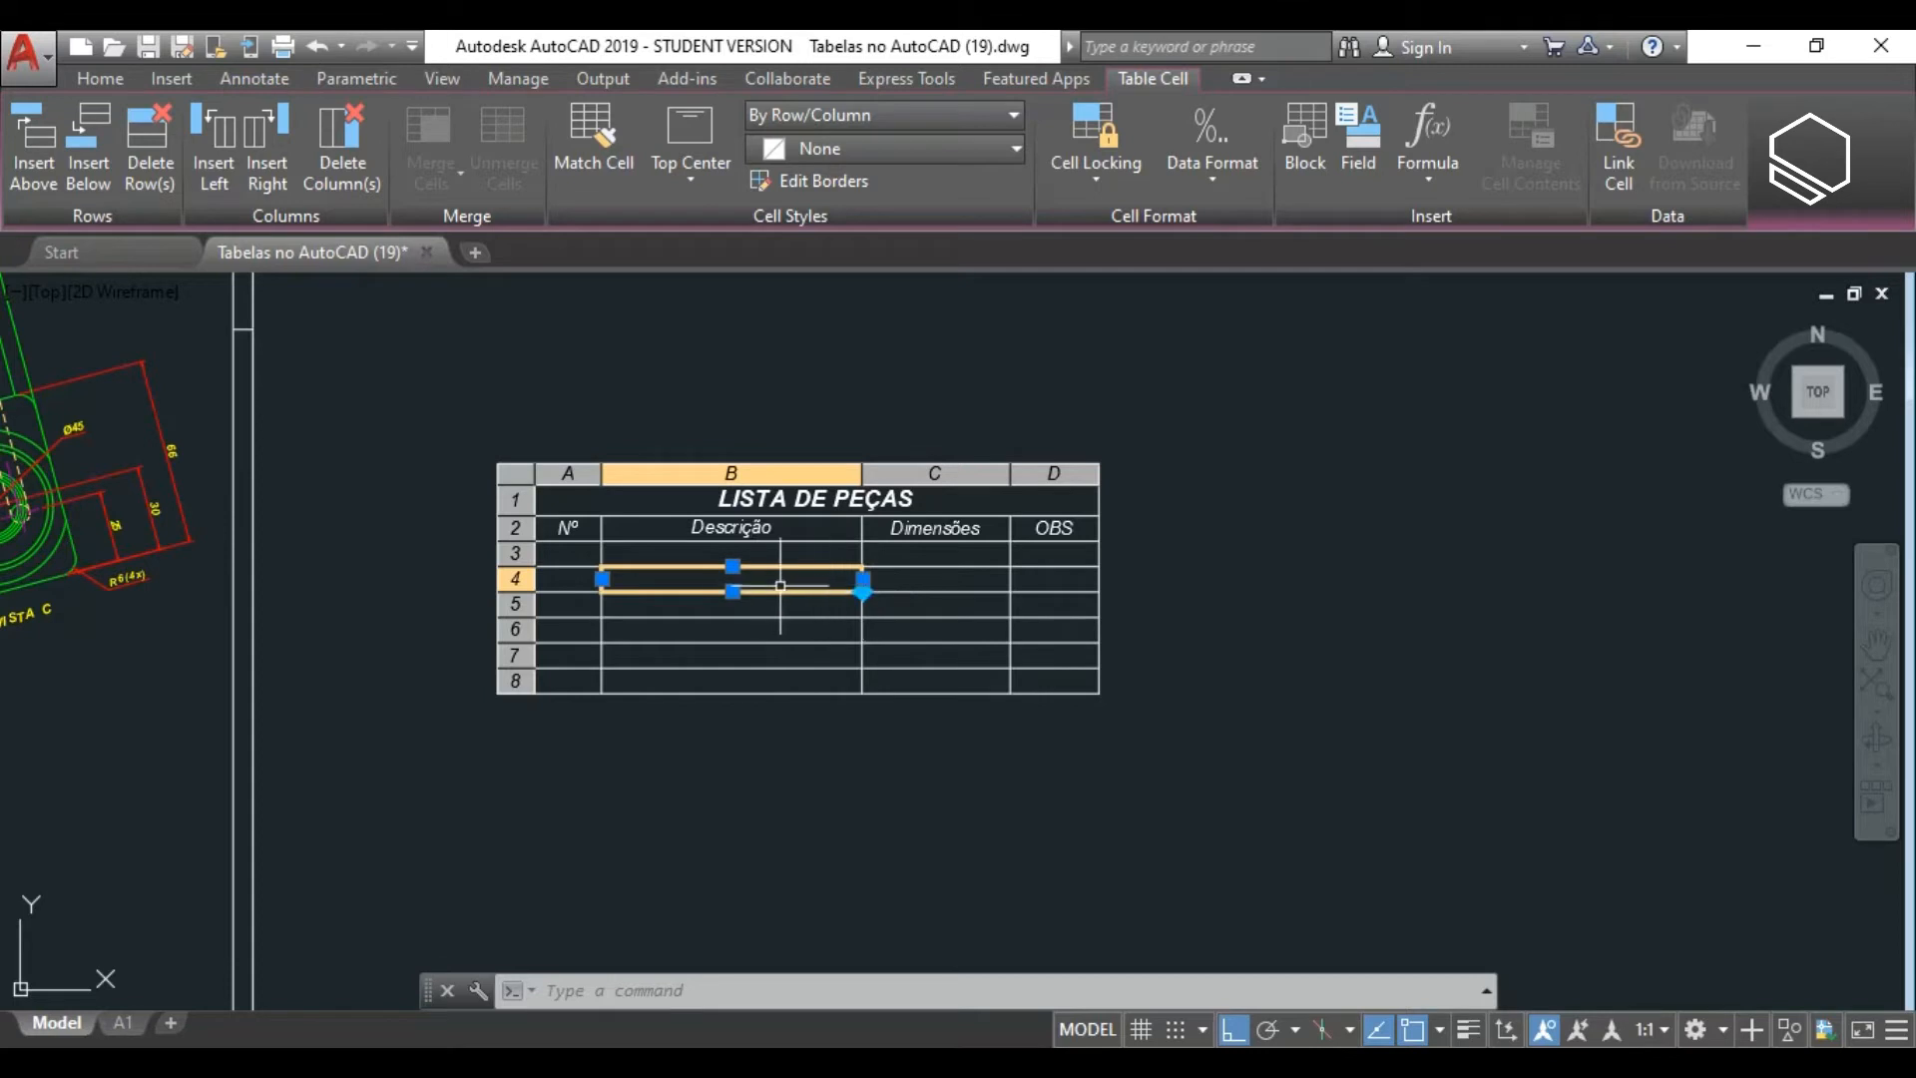
key("Escape")
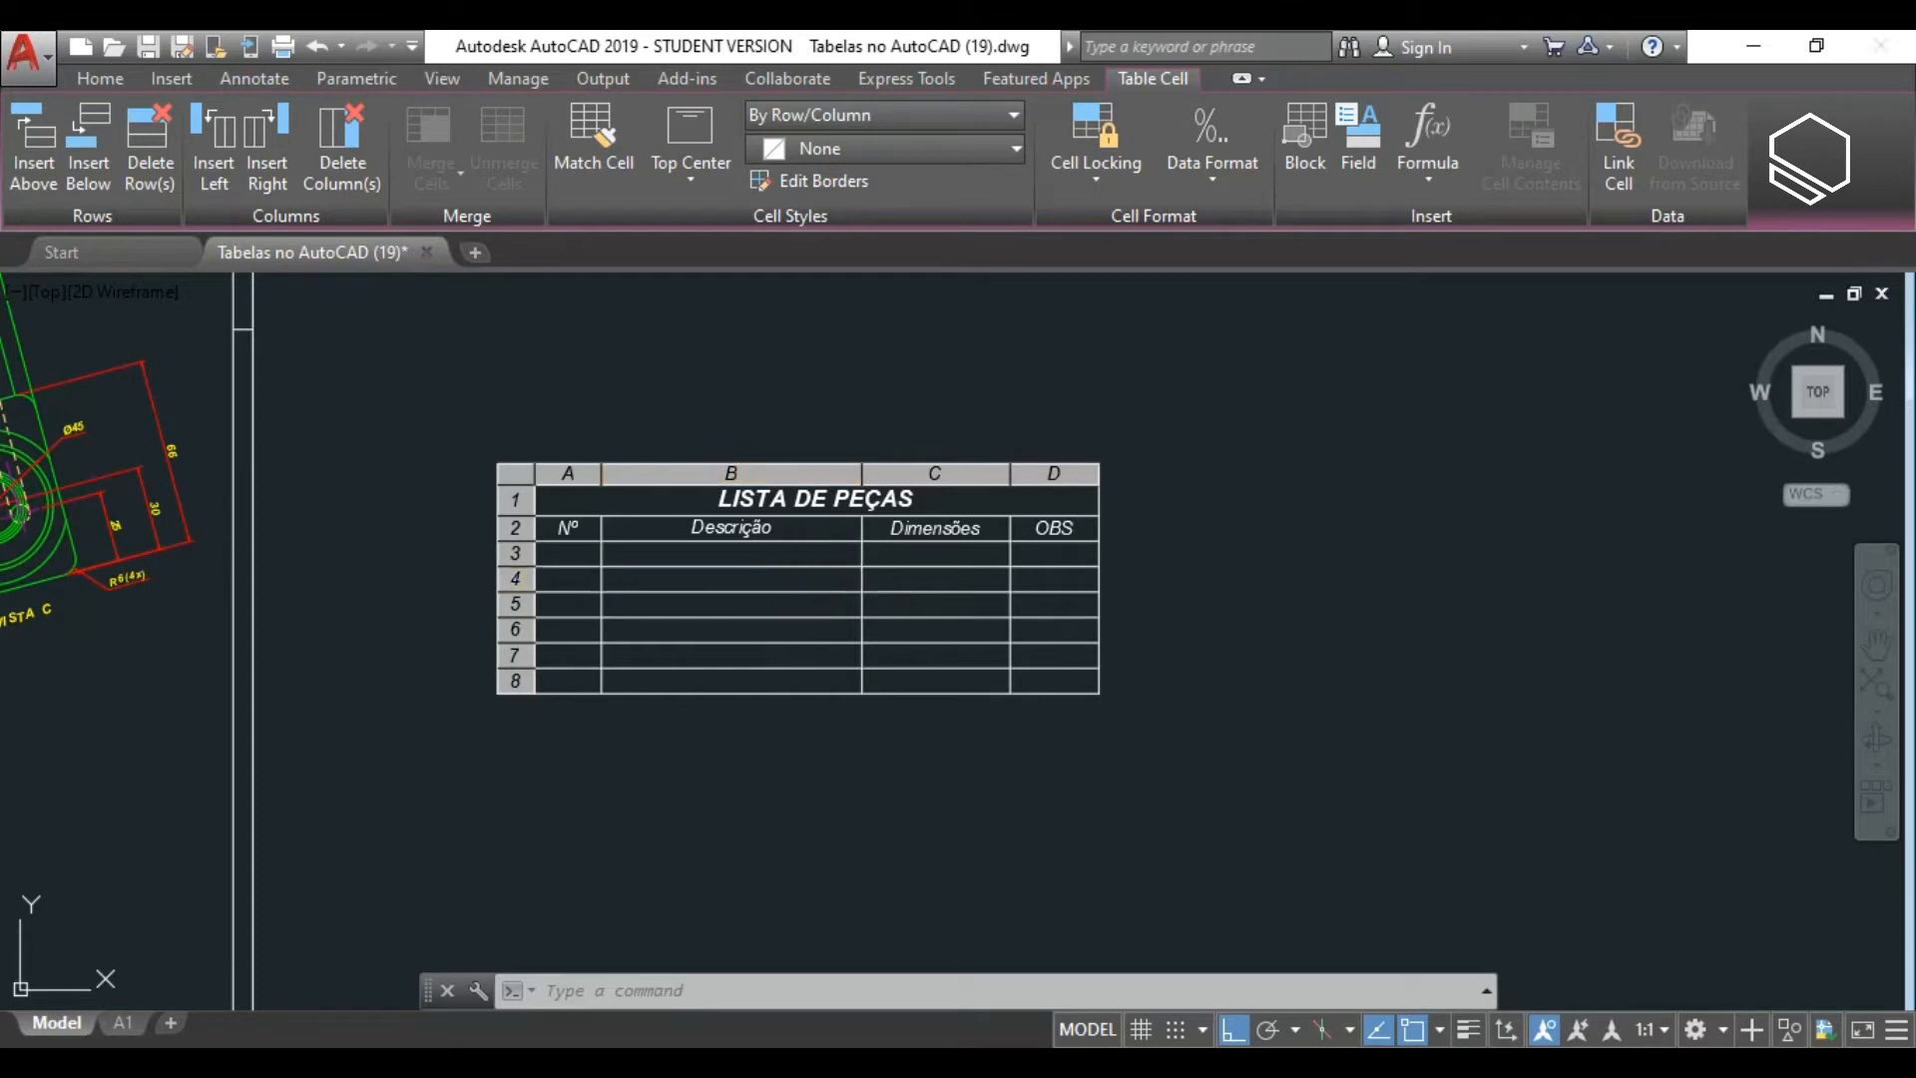
double_click(838, 576)
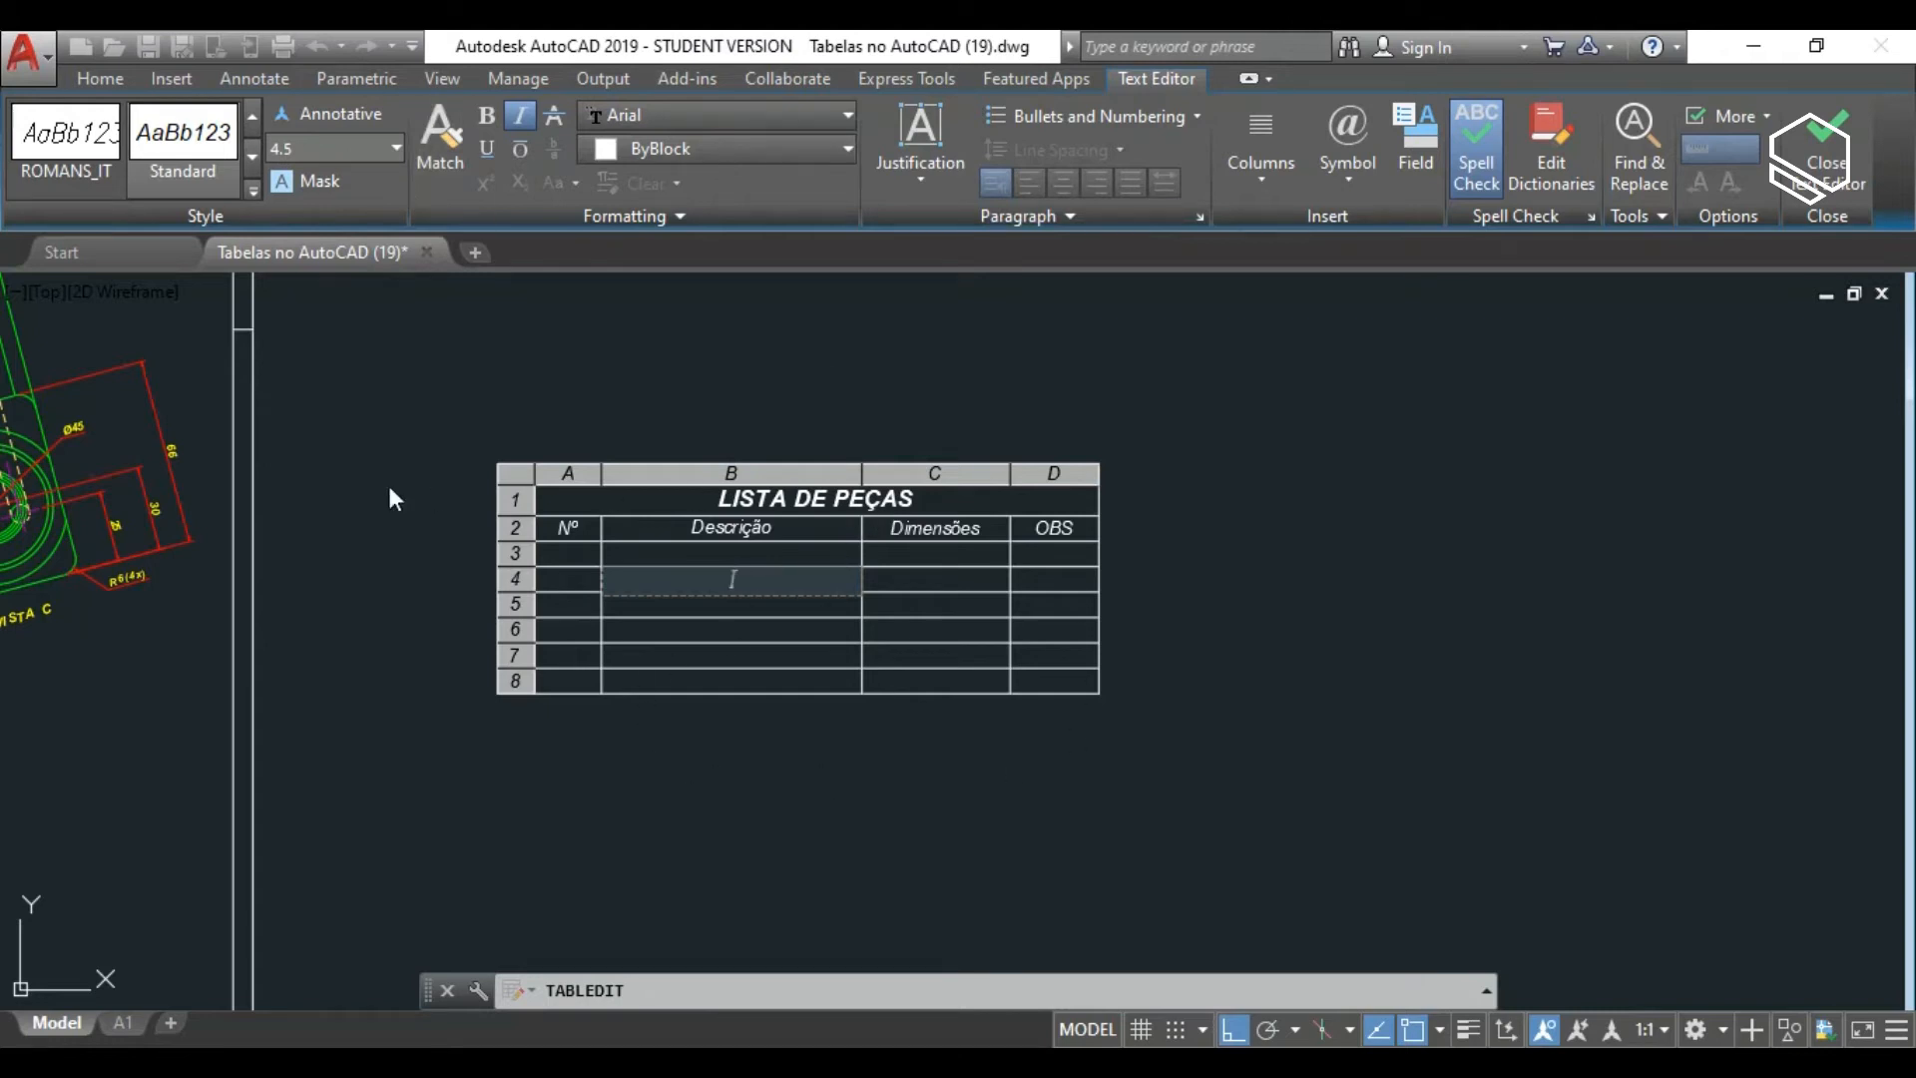
left_click(698, 813)
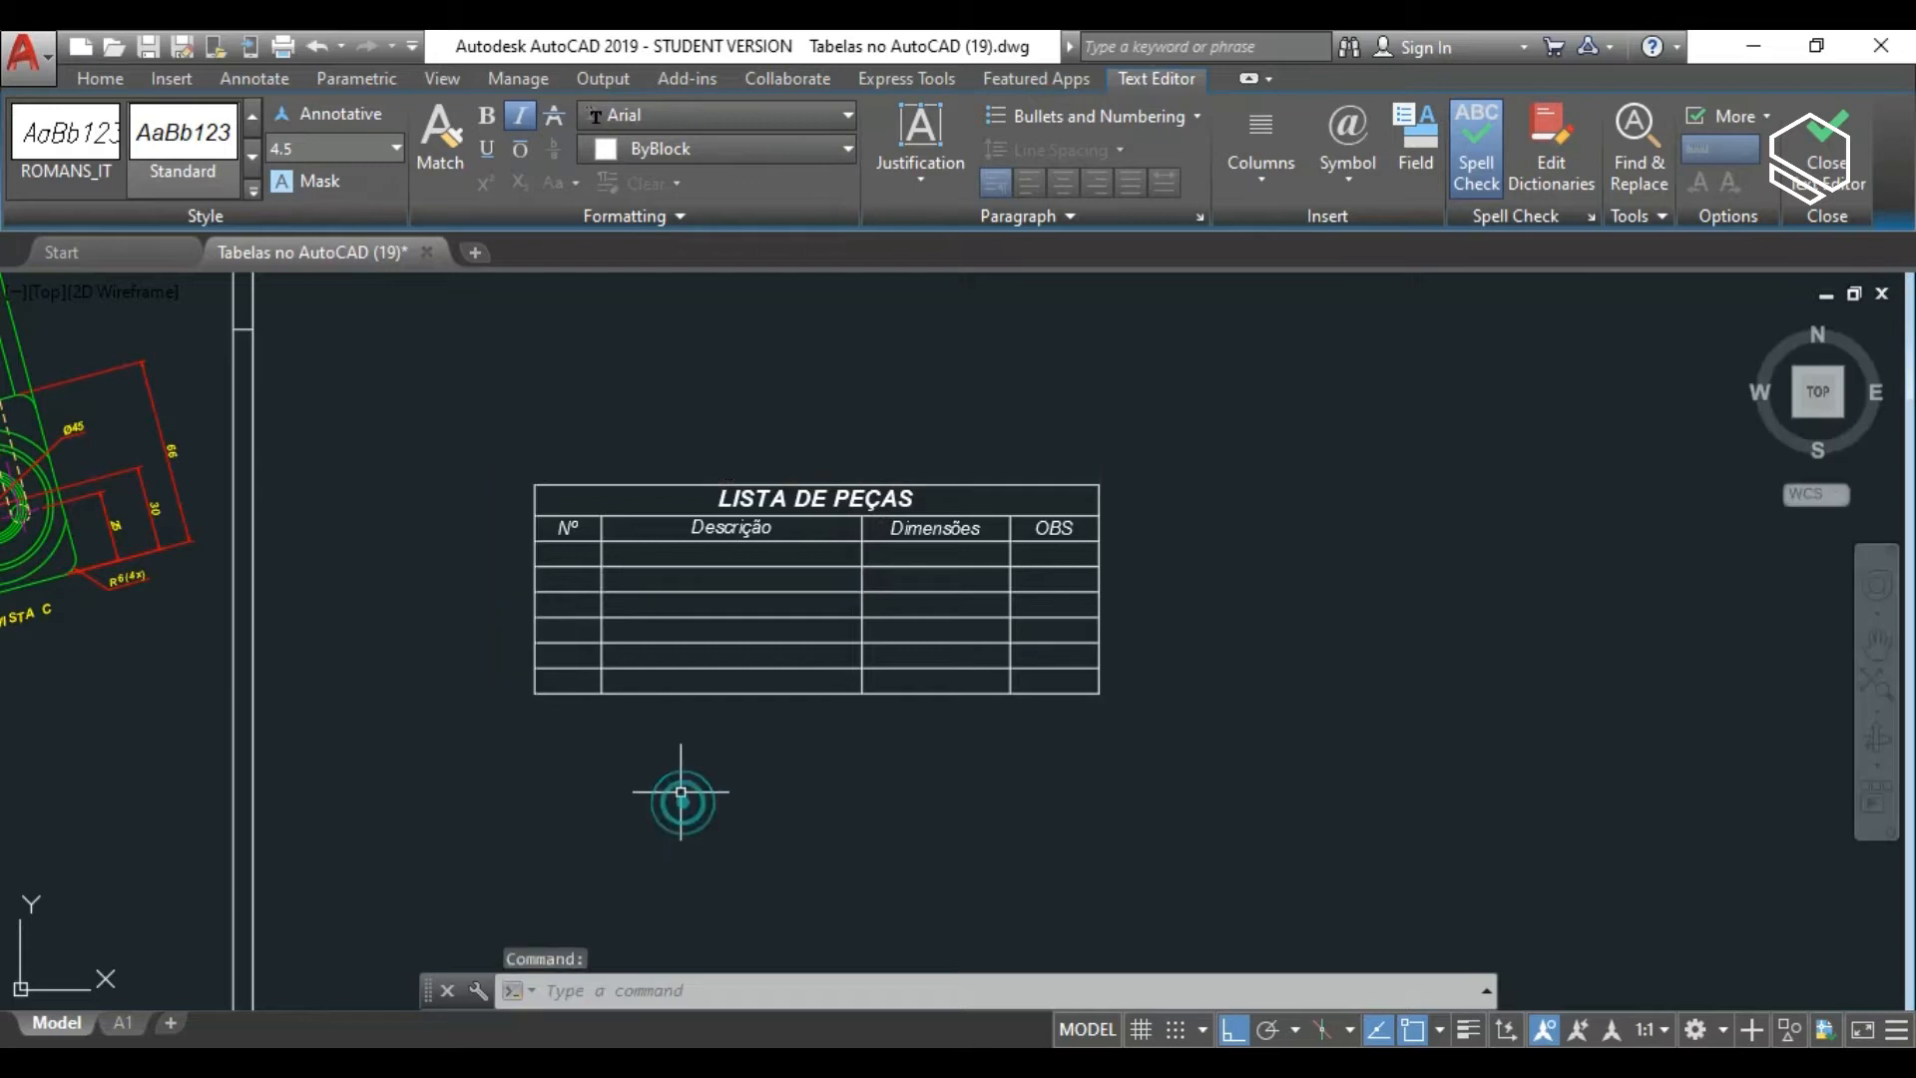
left_click(744, 577)
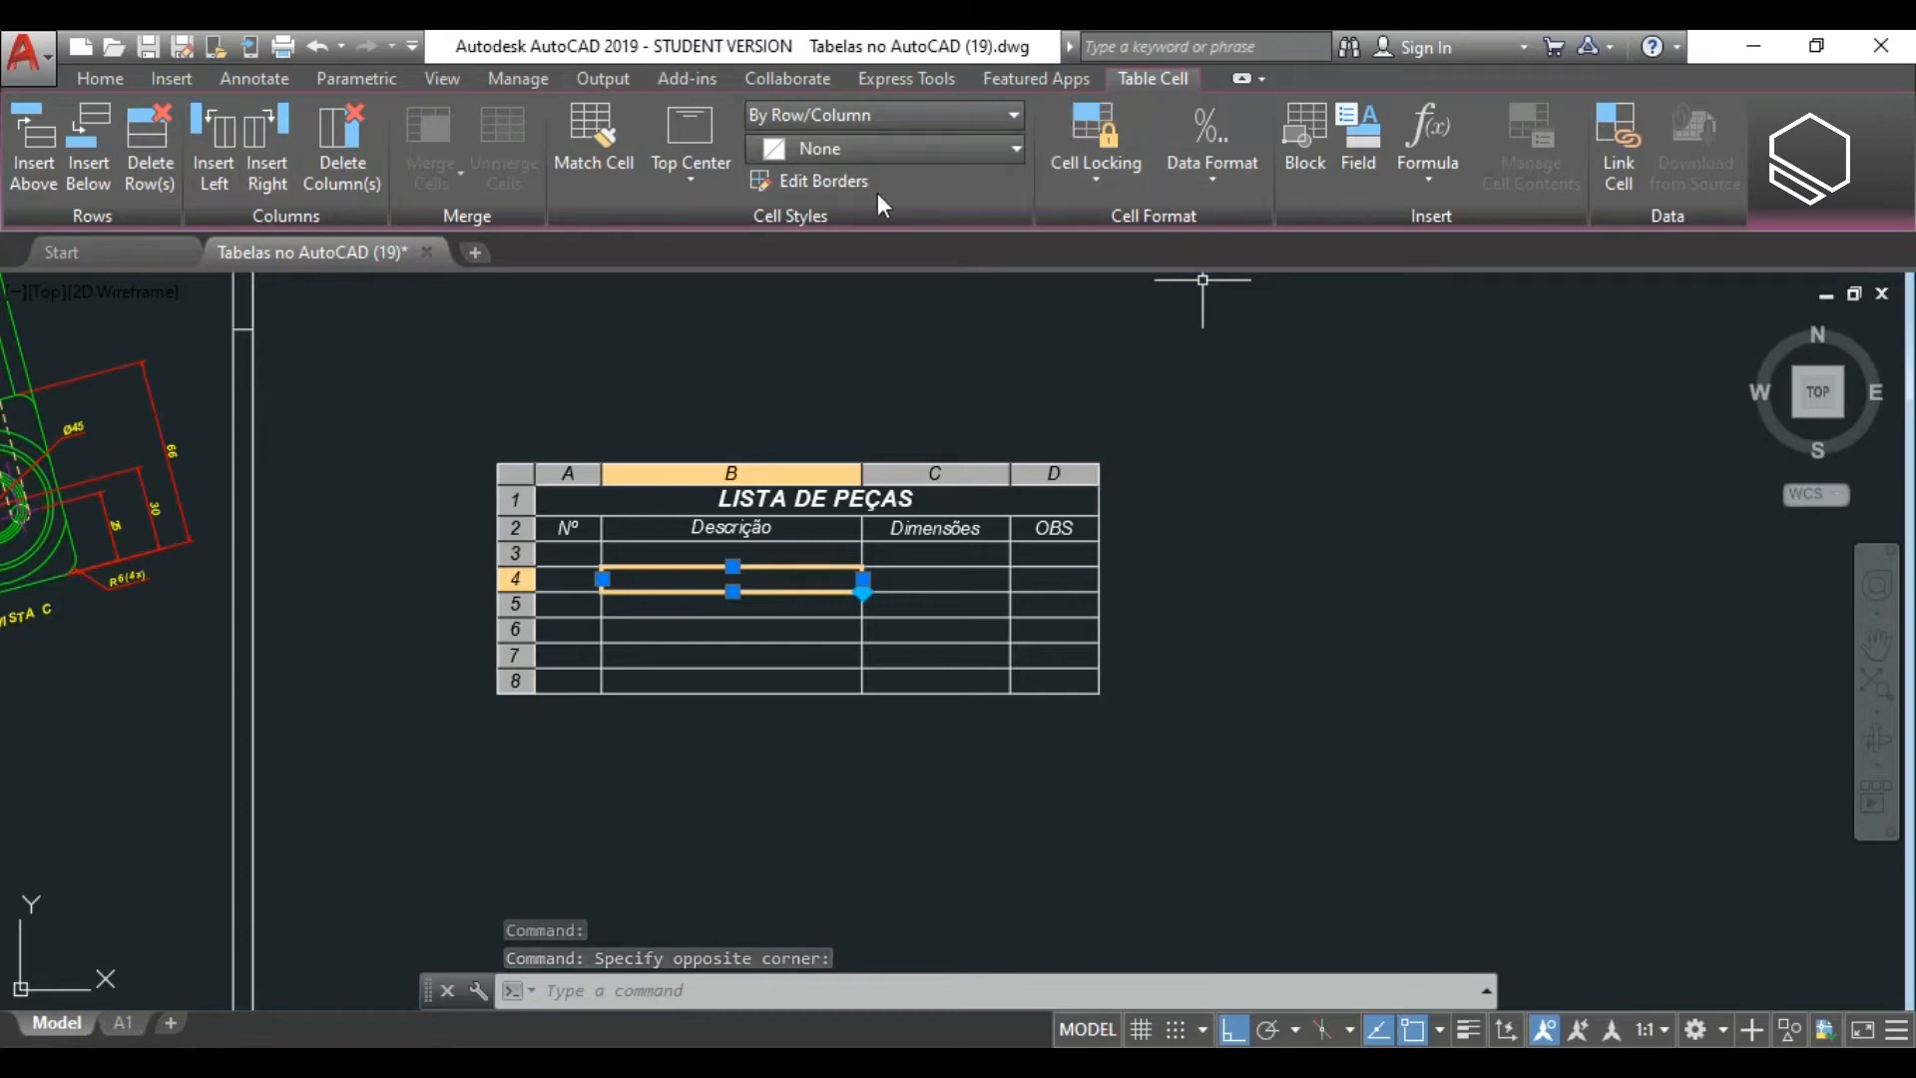
left_click(998, 843)
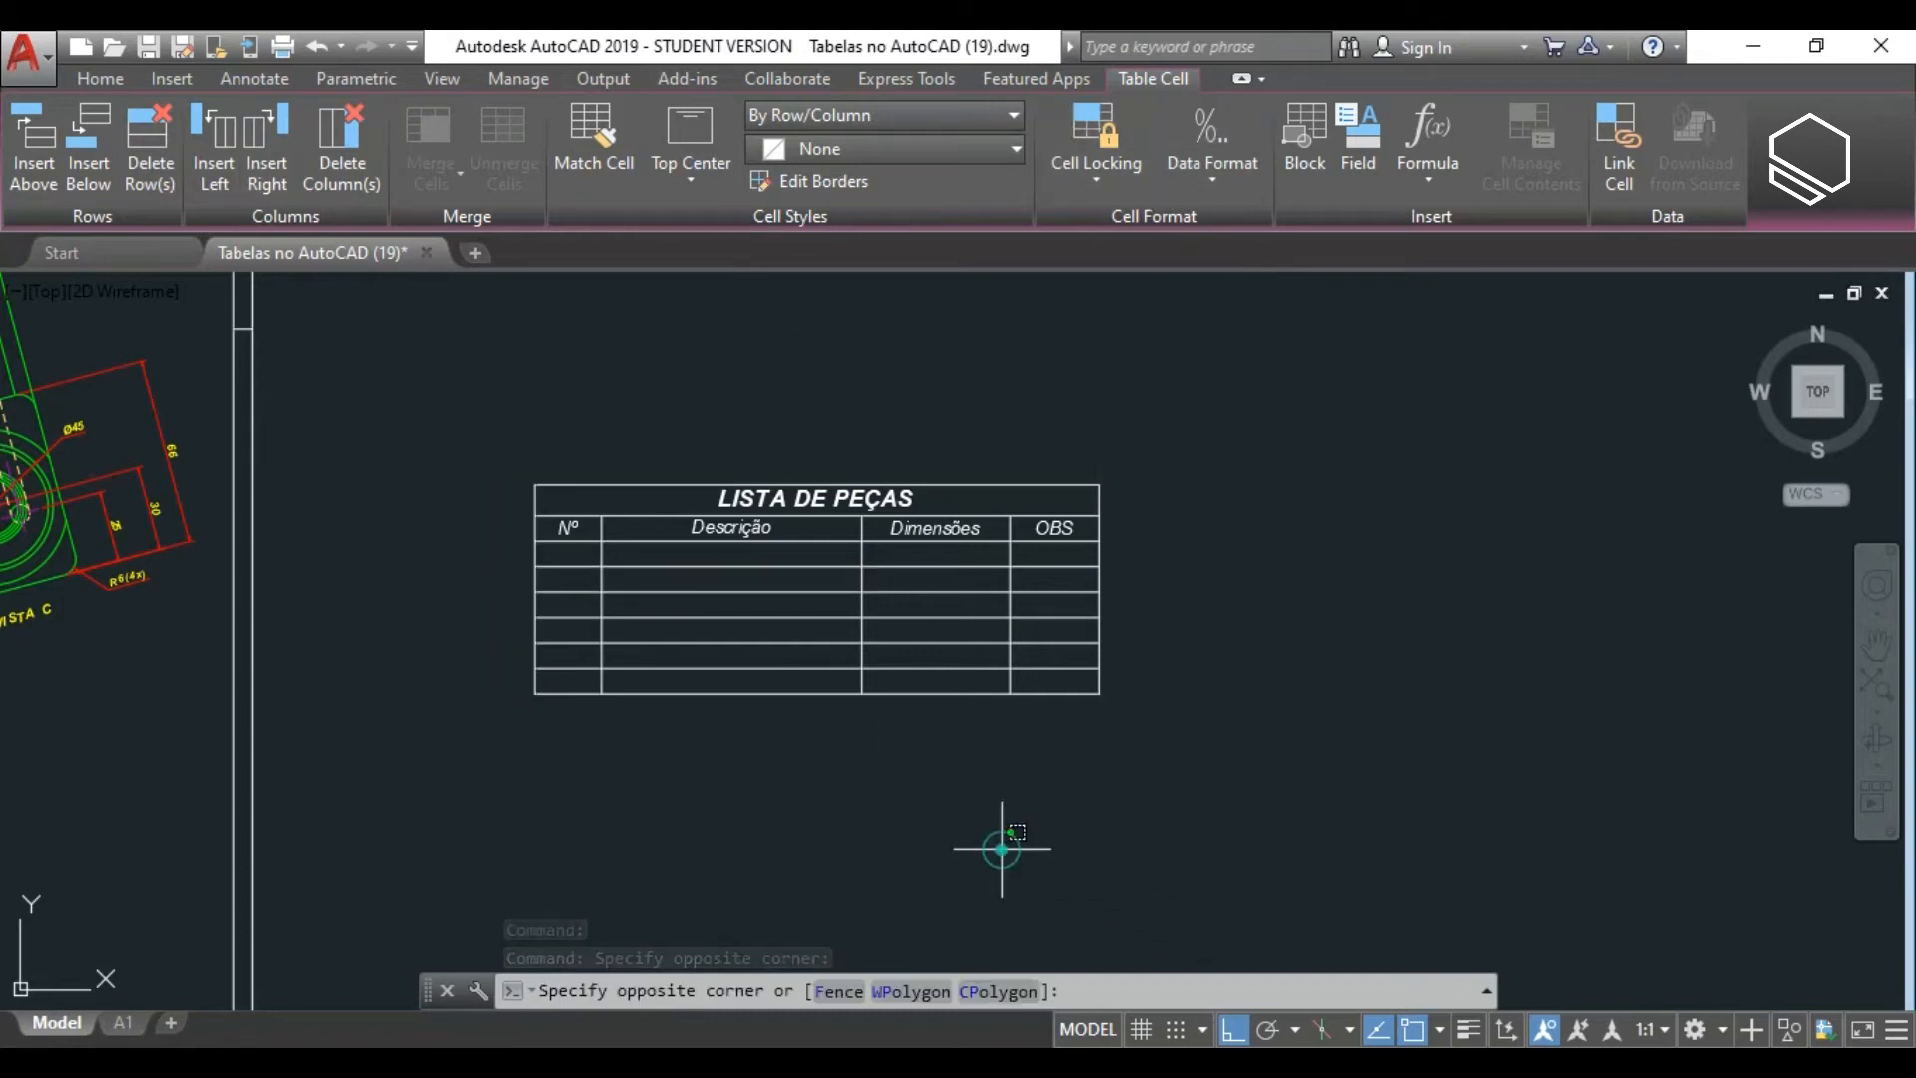
left_click(925, 820)
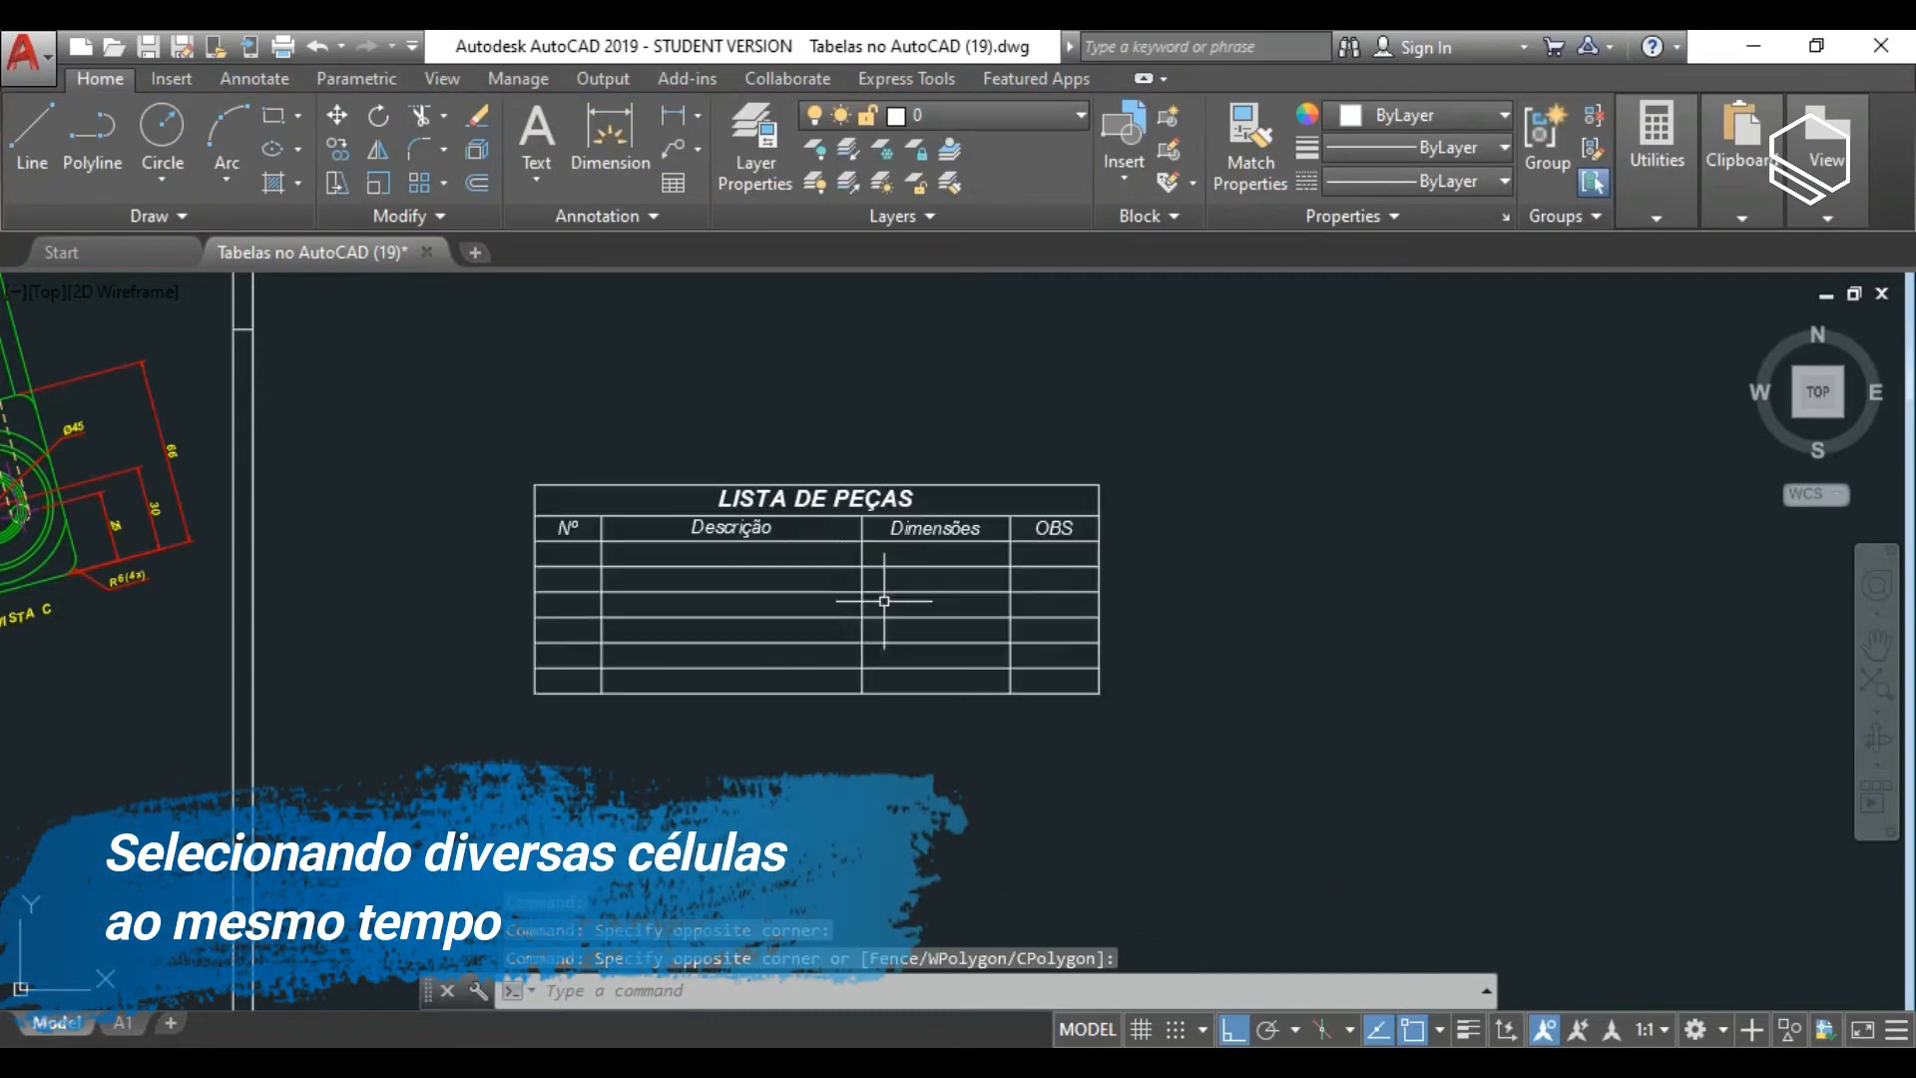
Fill the heading cells from Nº to OBS with the green background colour 19,155,72 and deselect the table.
scroll(1043, 549, "up", 2)
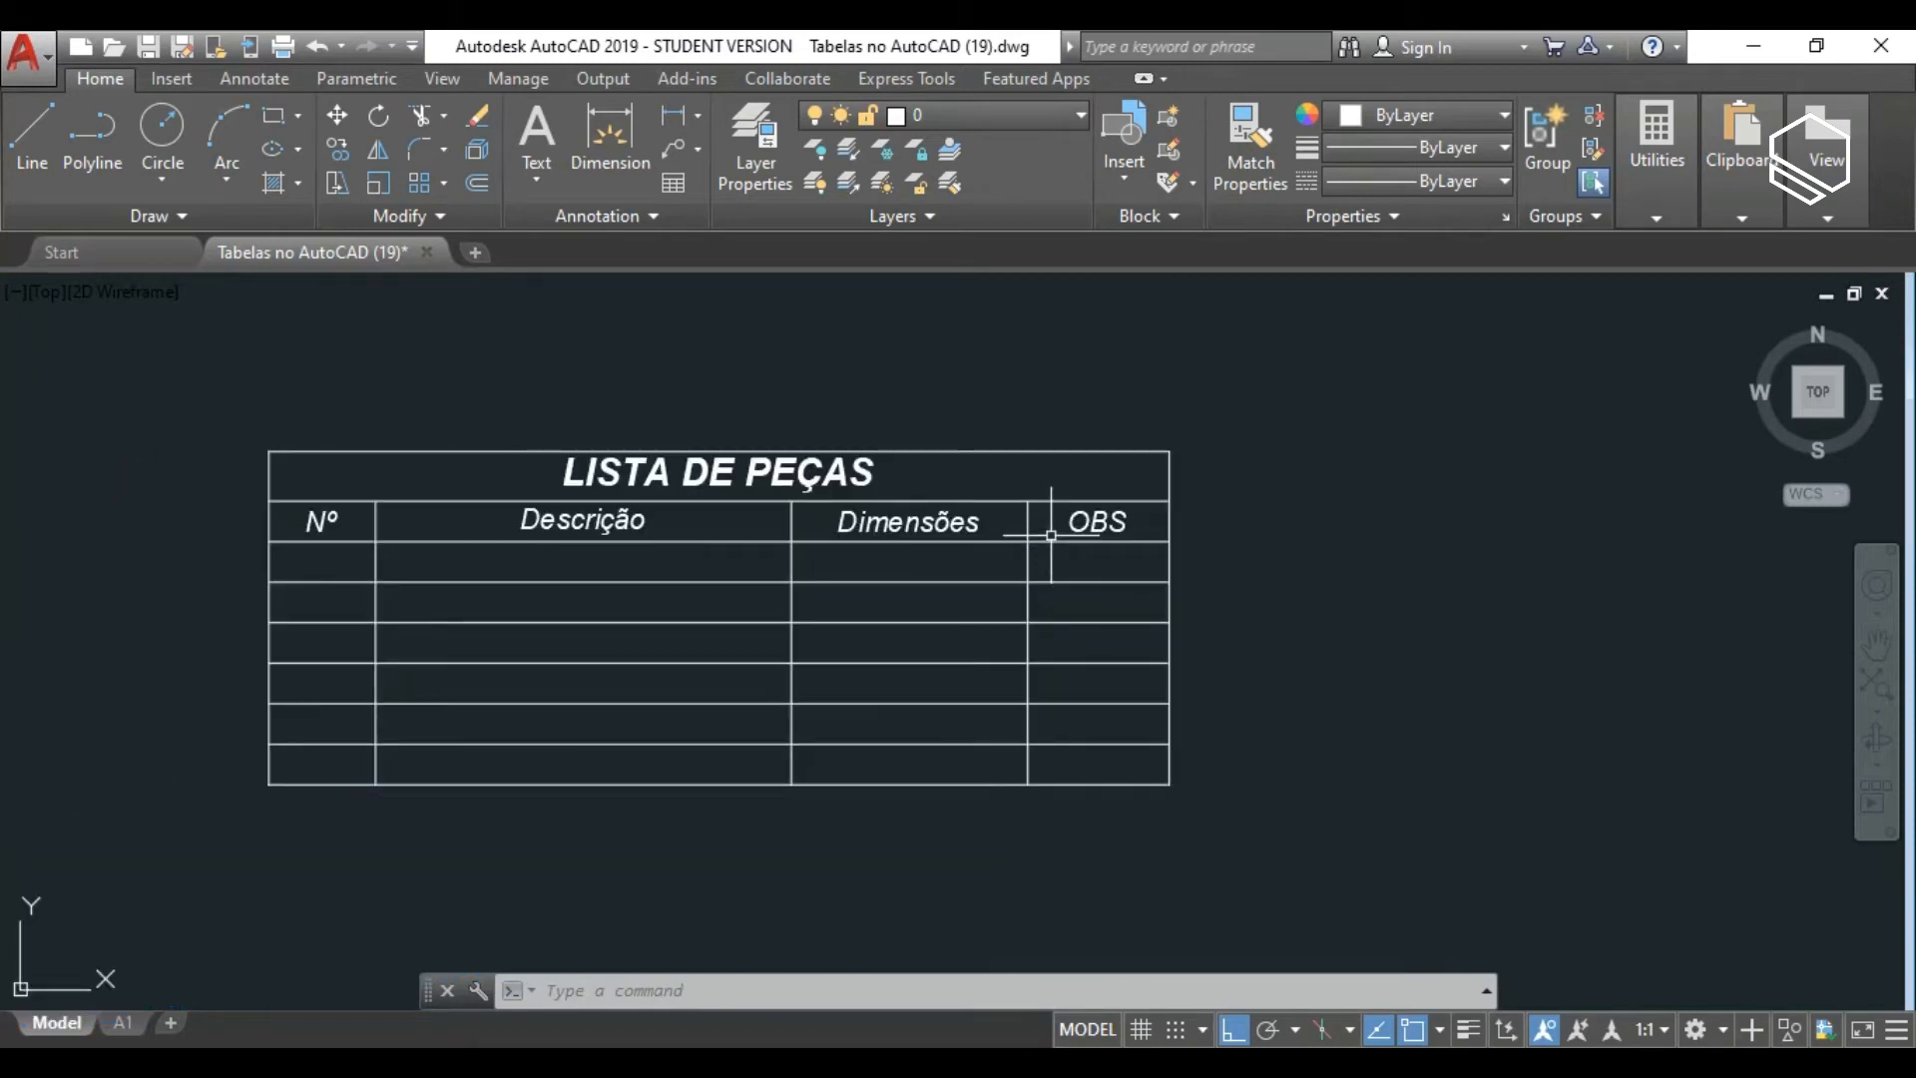
left_click(1047, 536)
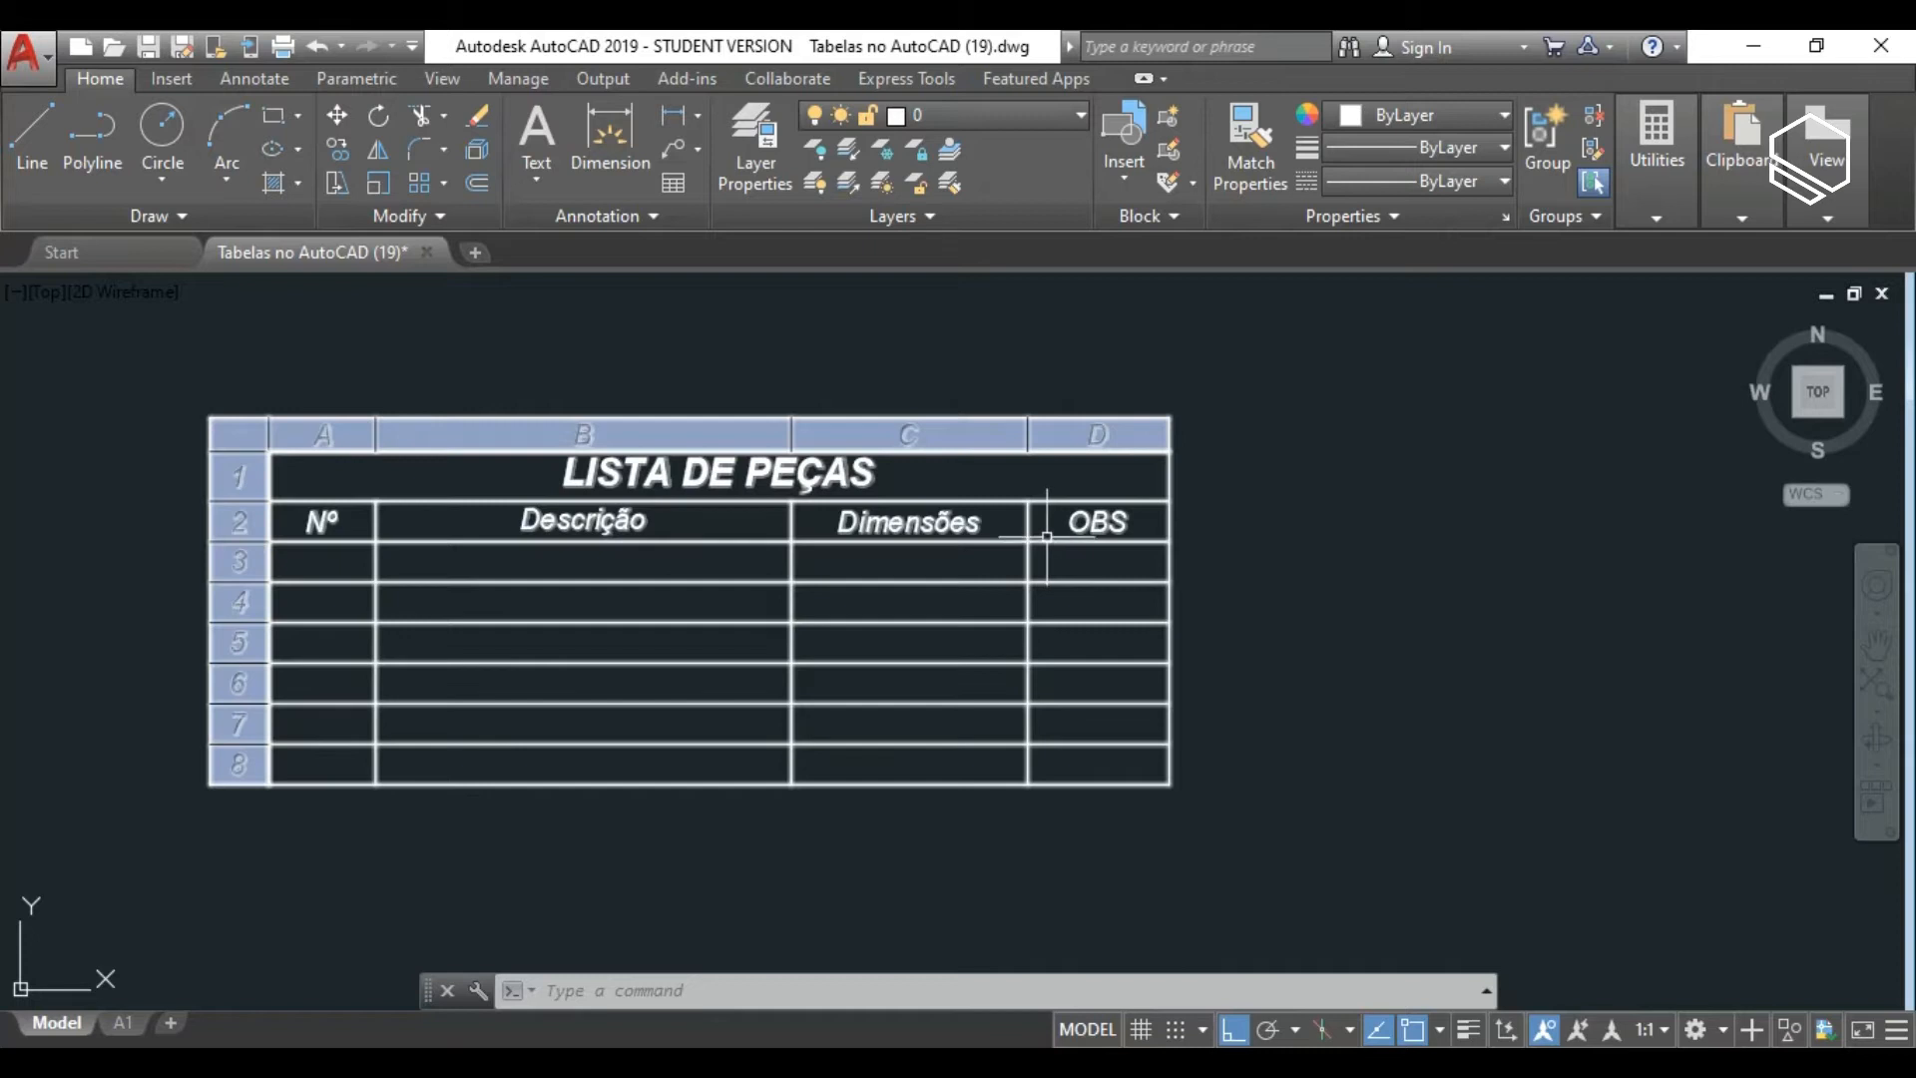
key("Escape")
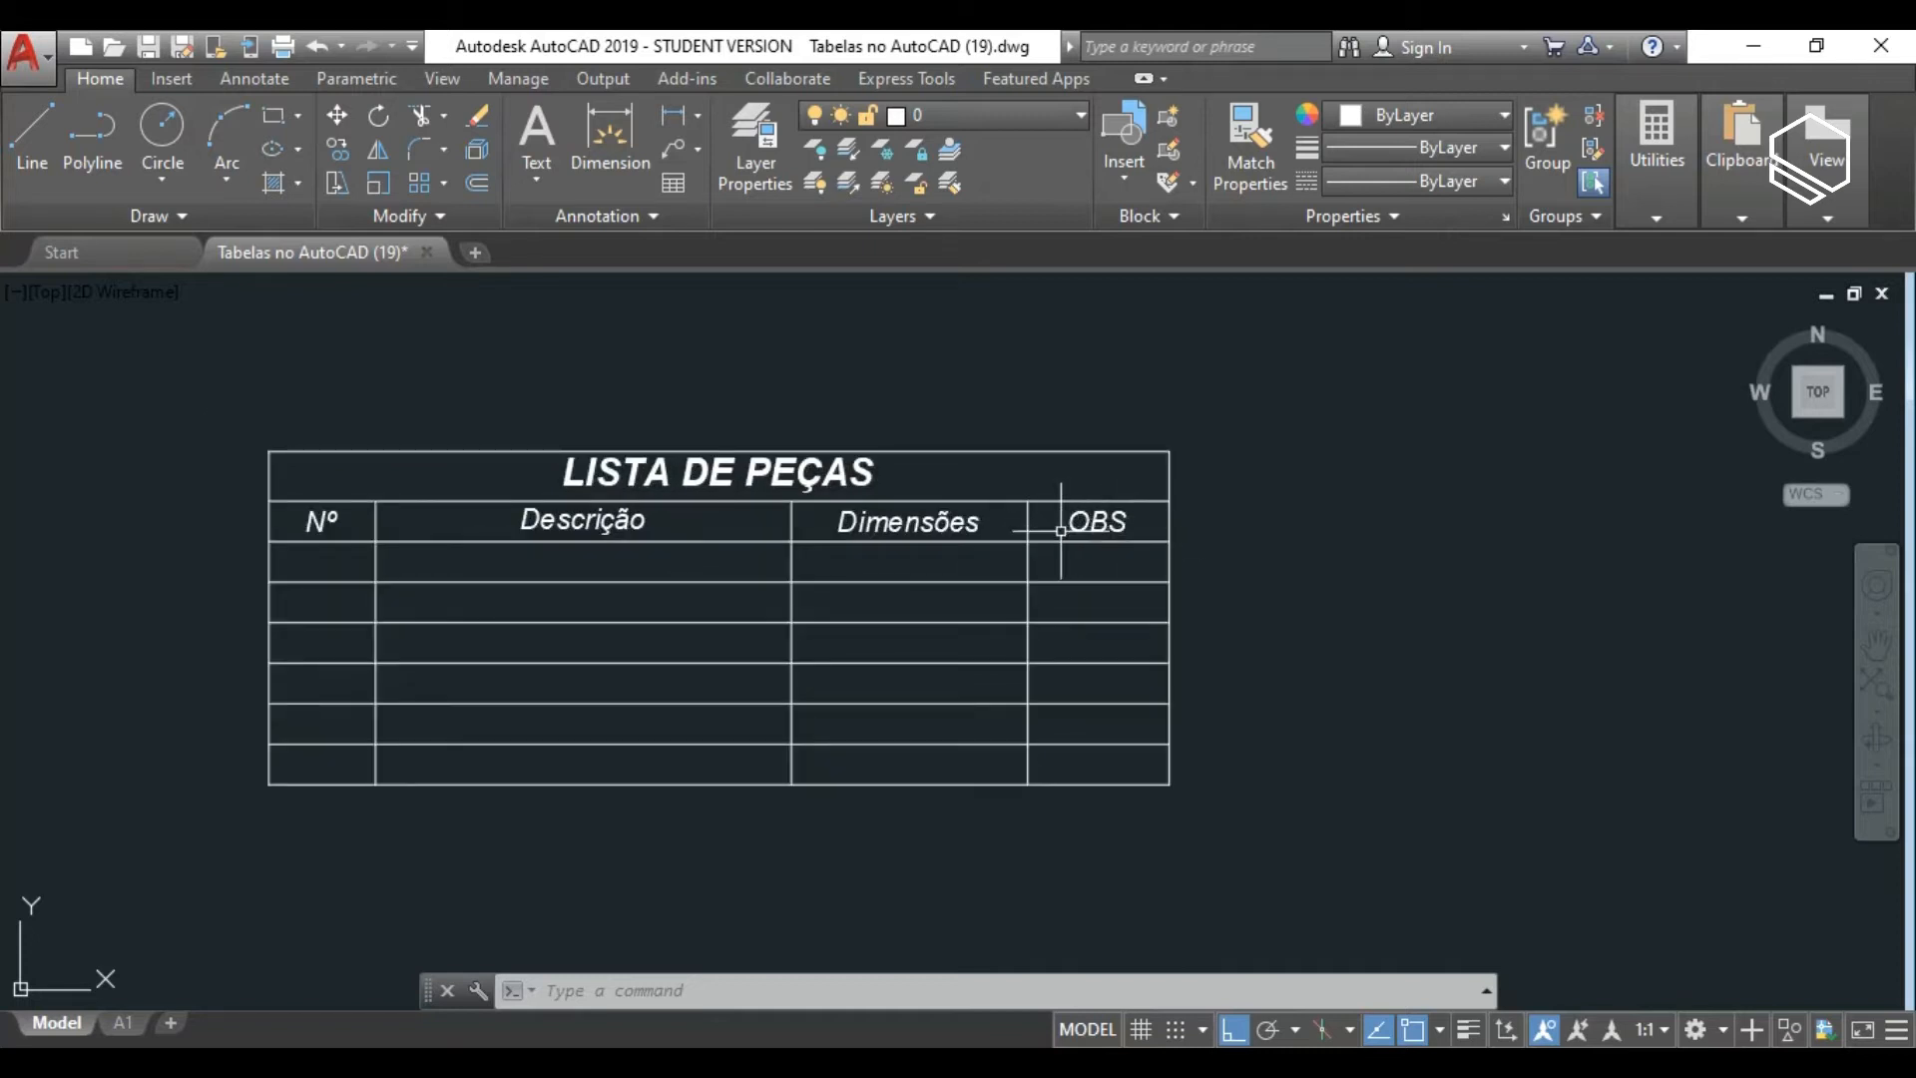
left_click(1058, 526)
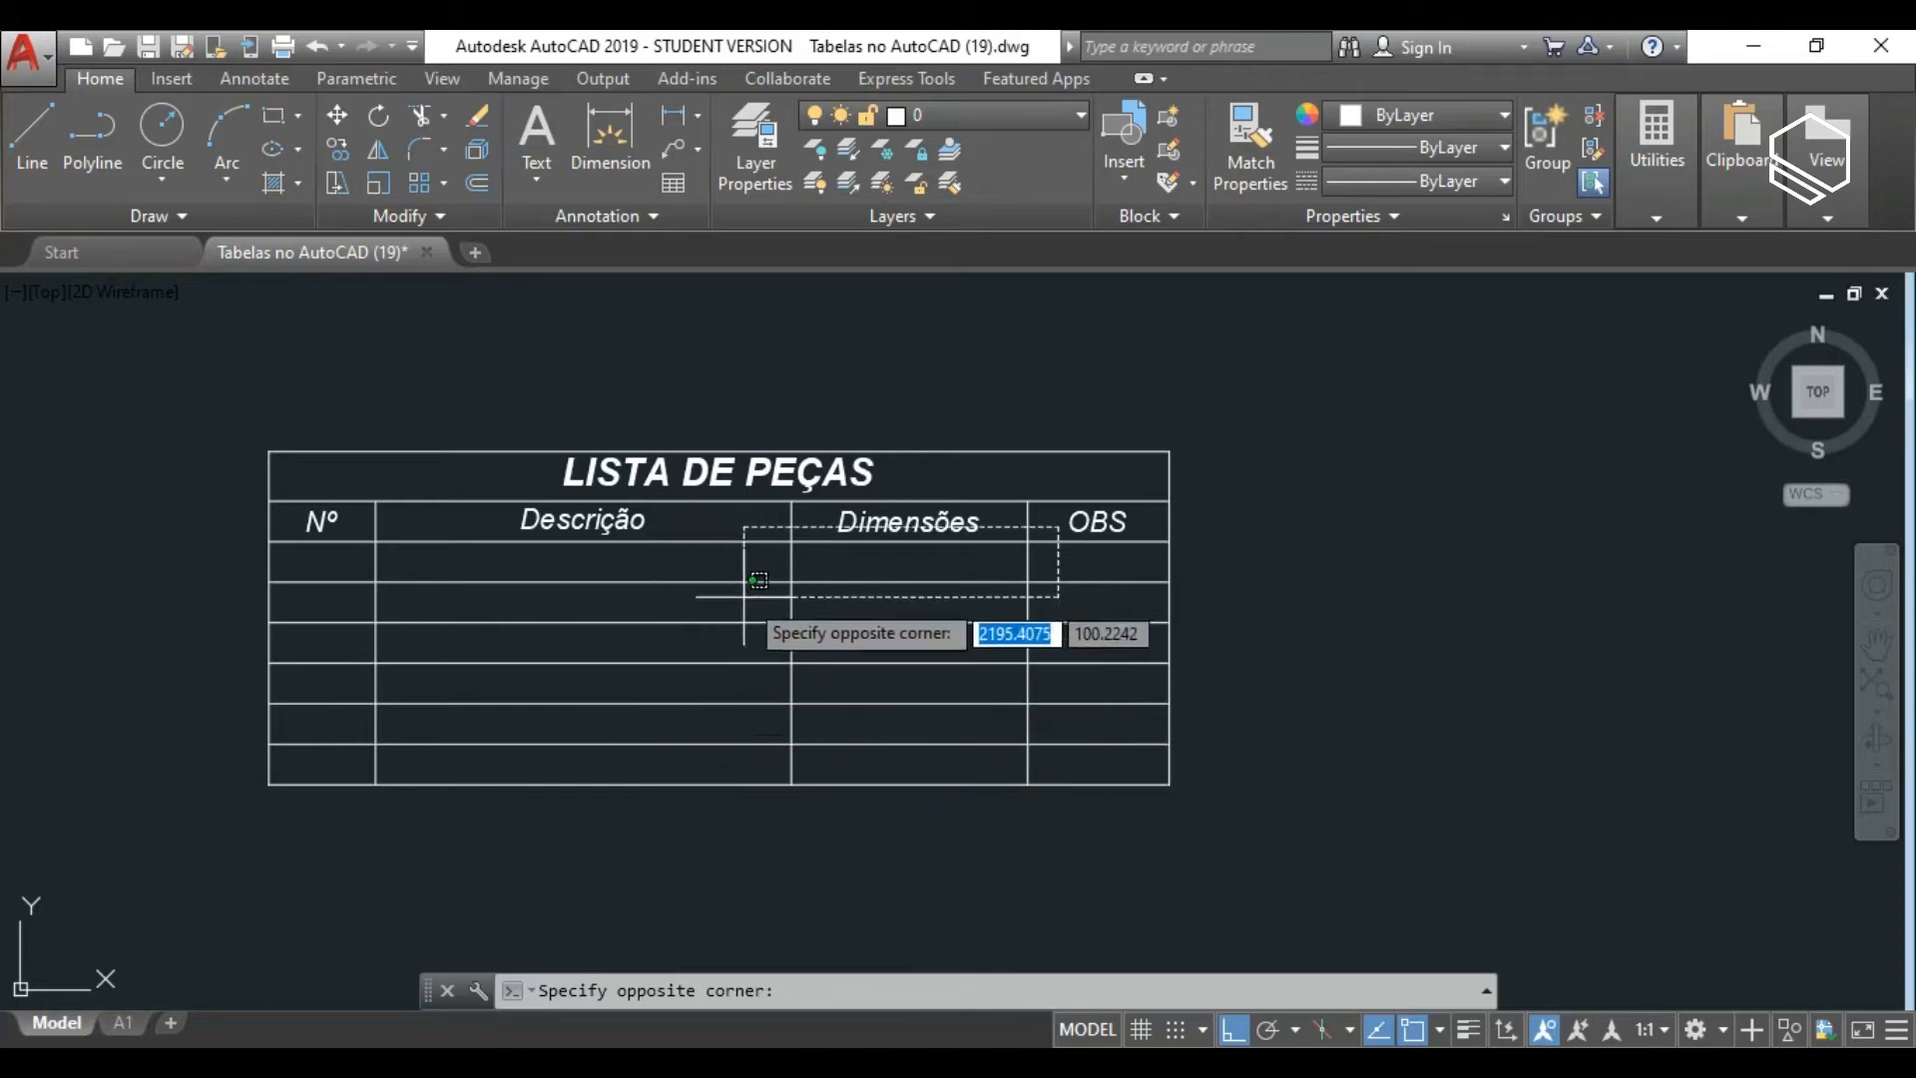
left_click(350, 514)
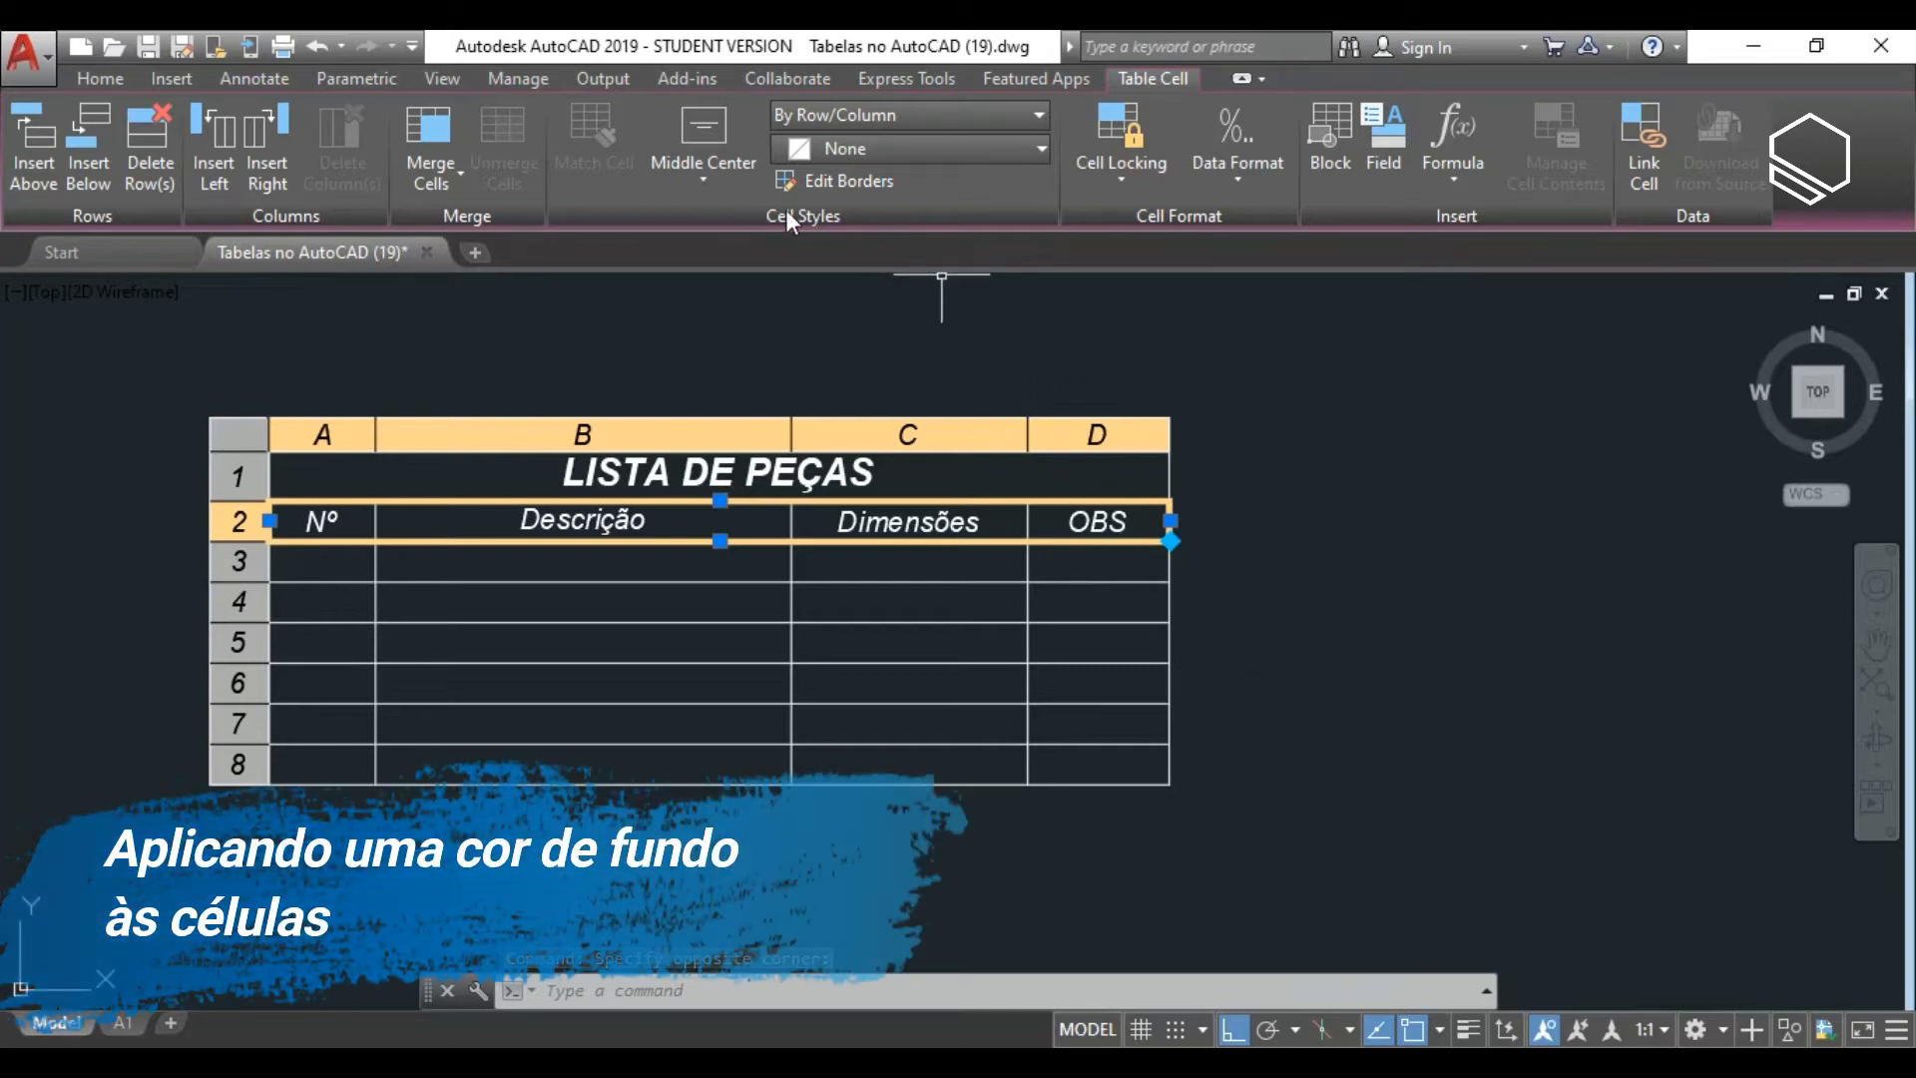
left_click(961, 144)
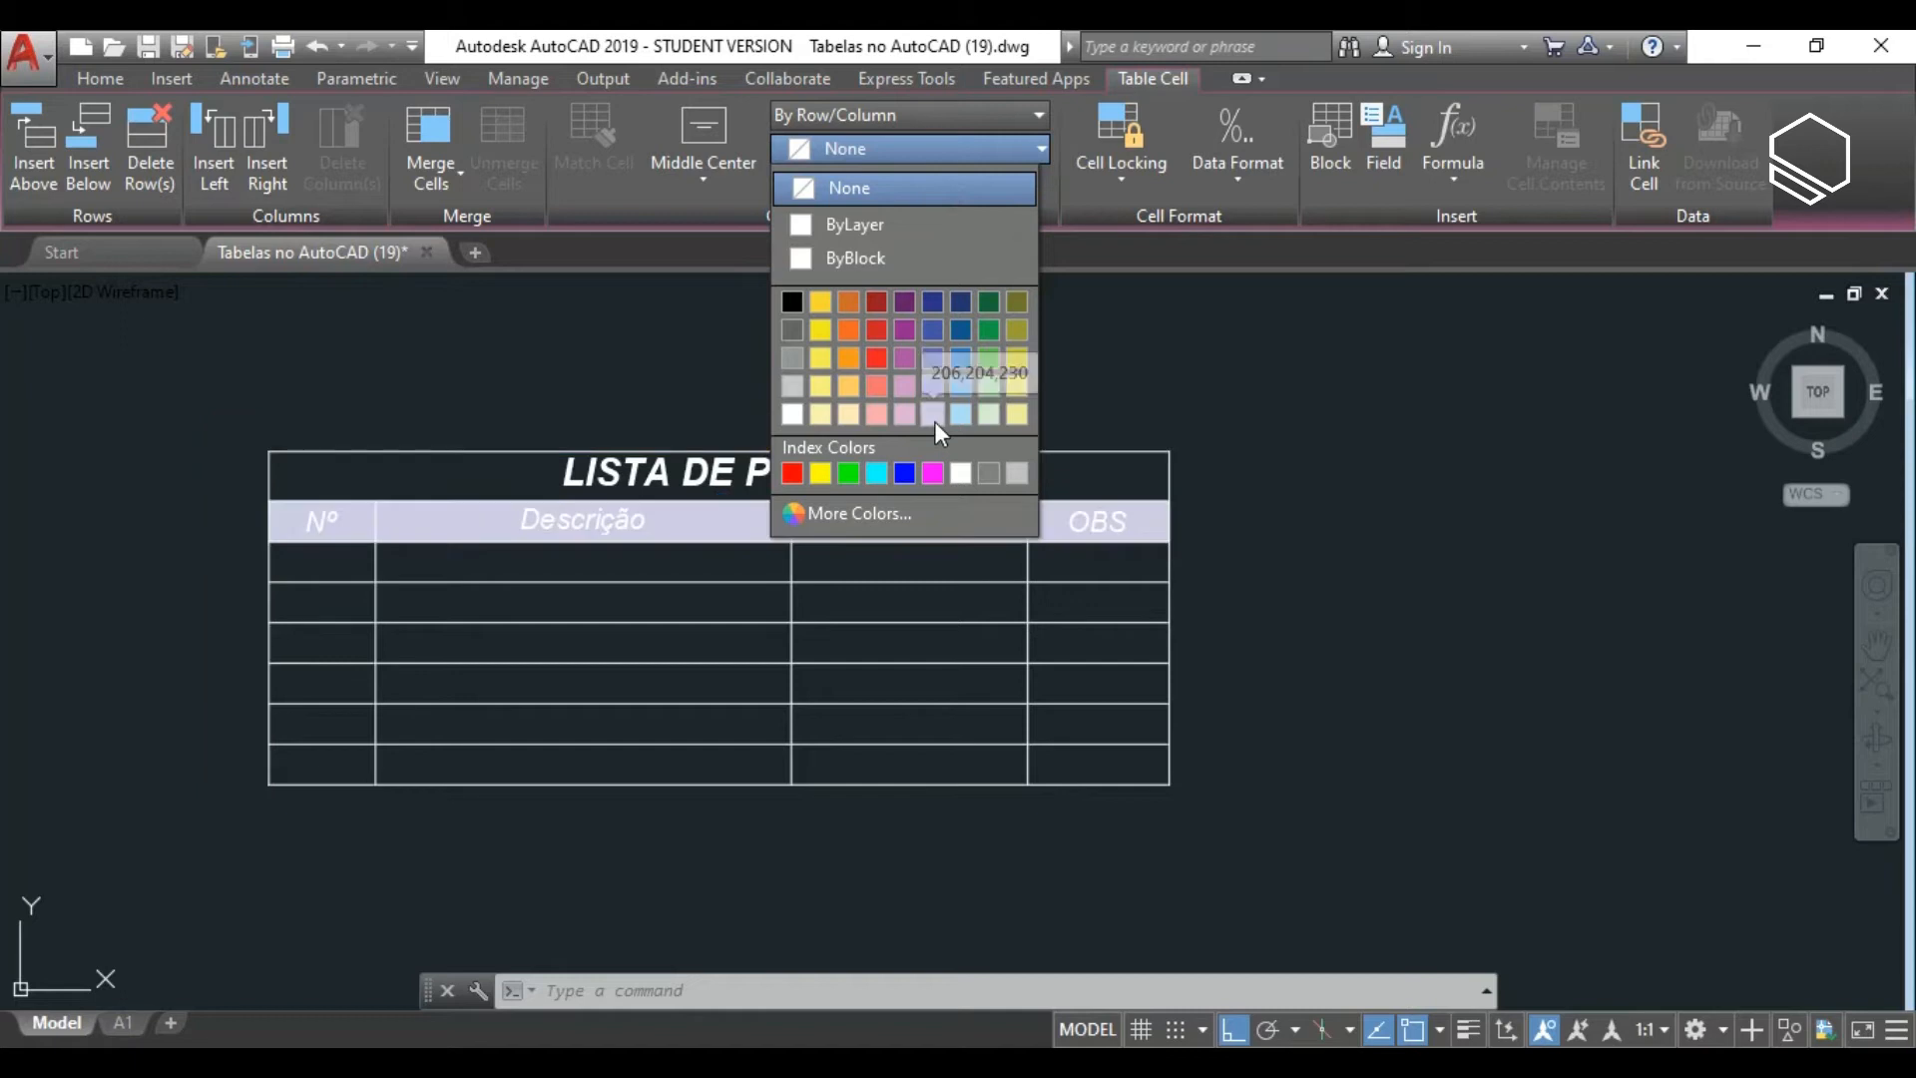
left_click(987, 329)
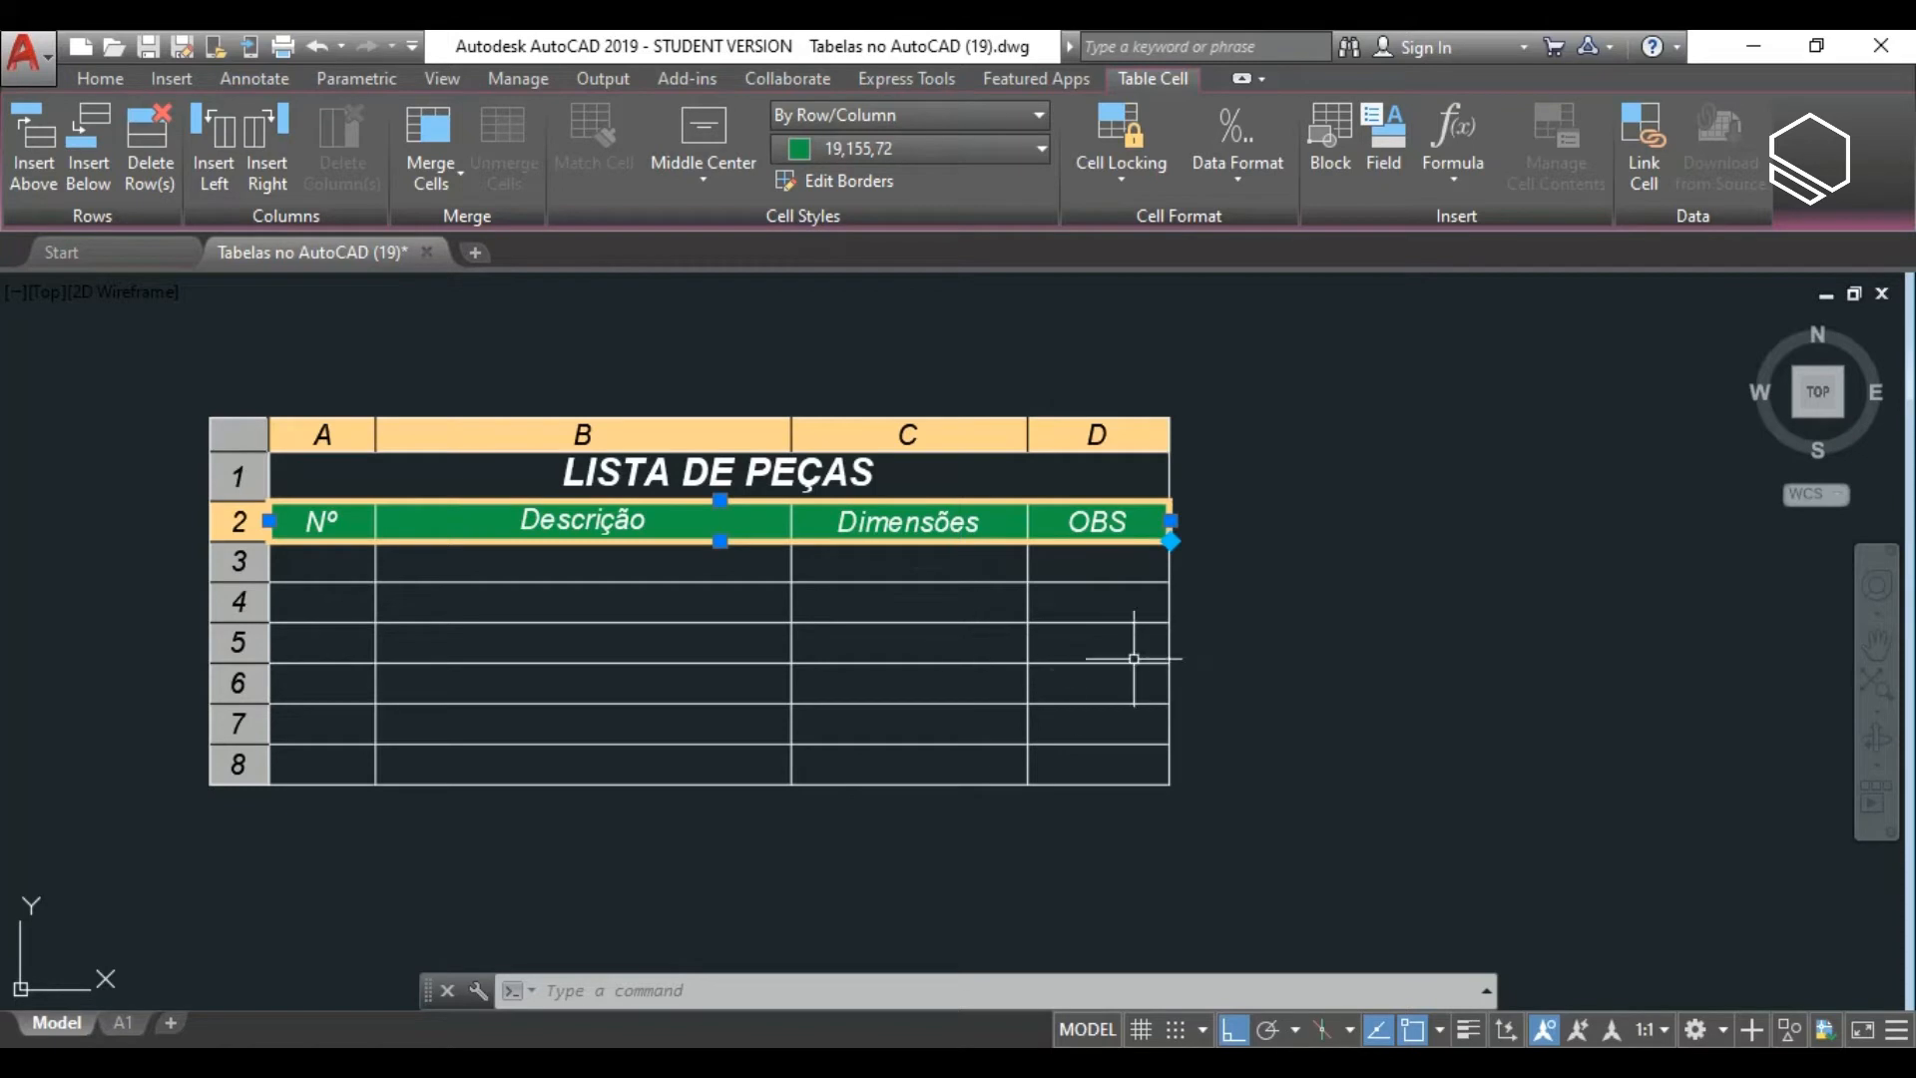
key("Escape")
left_click(1058, 785)
scroll(860, 539, "down", 2)
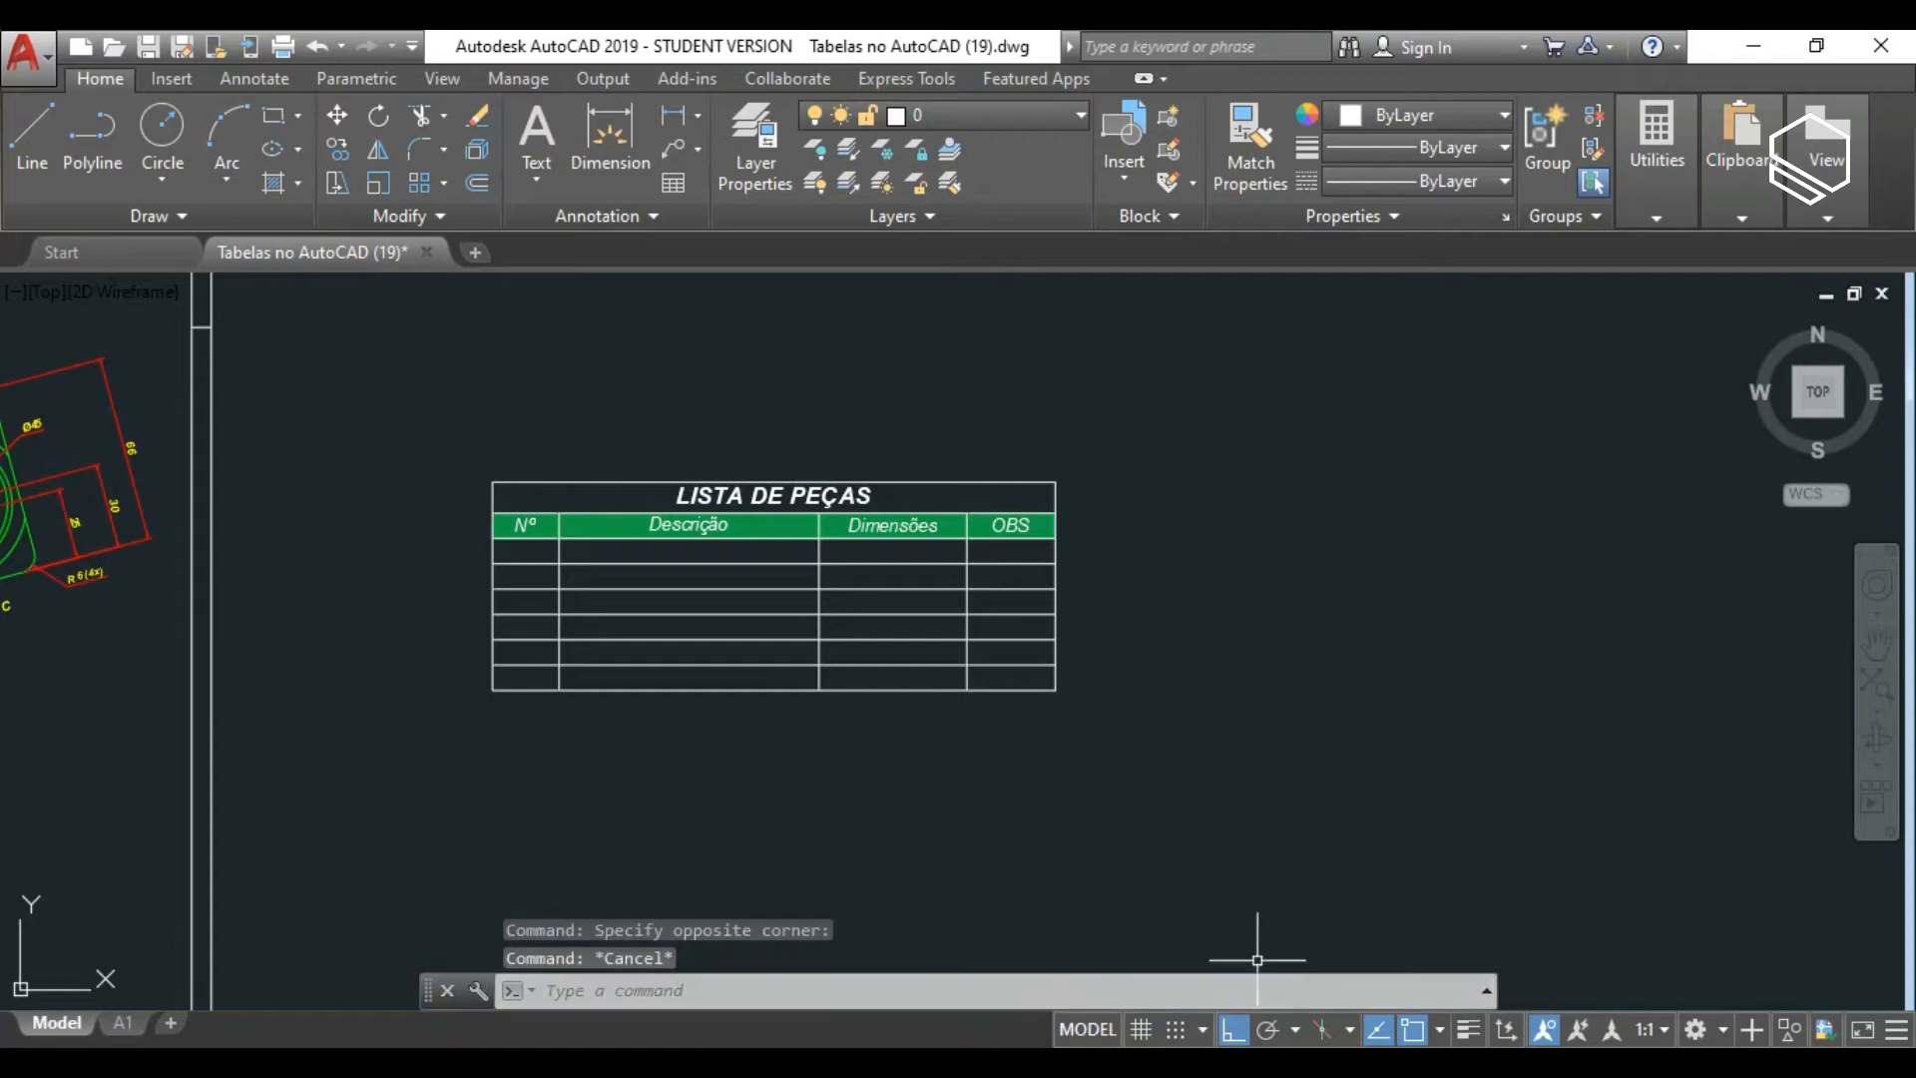
Select the whole table, and select all of column A and all of column B in turn.
left_click(752, 691)
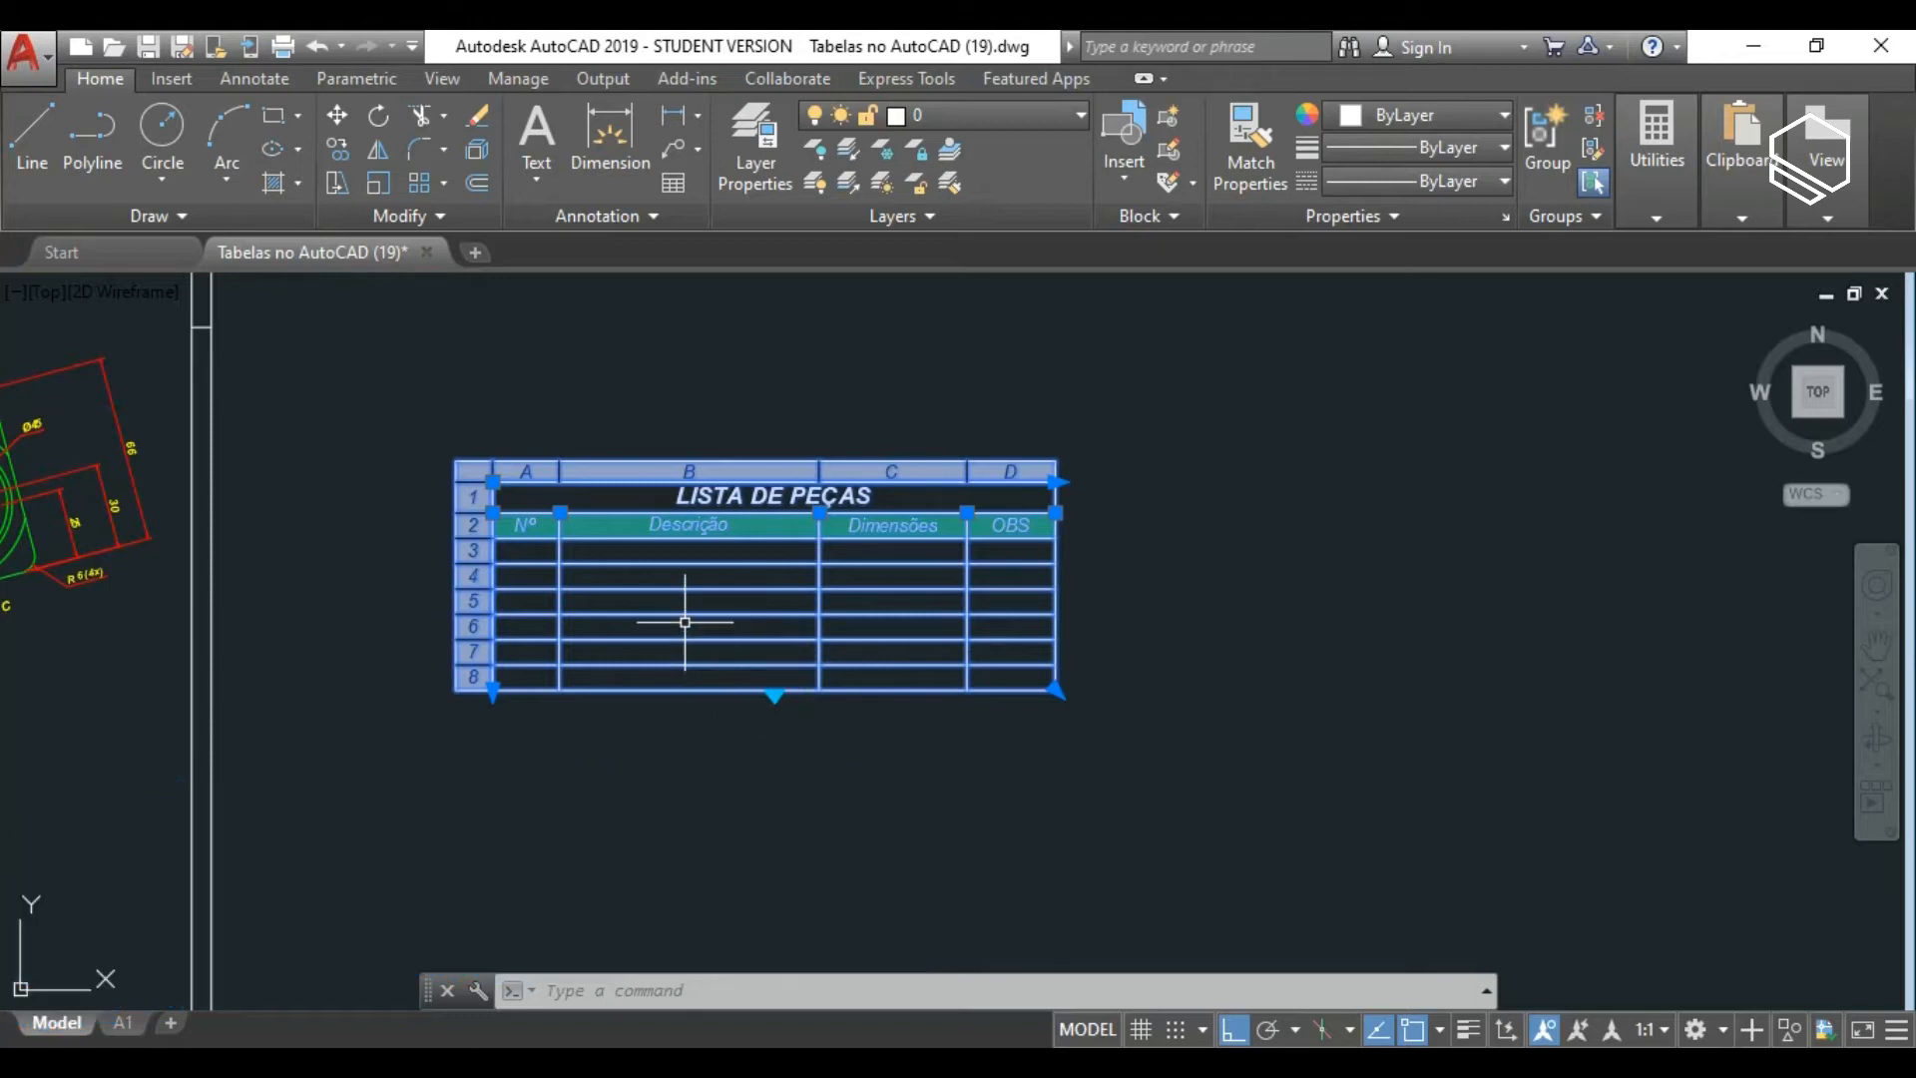
left_click(655, 686)
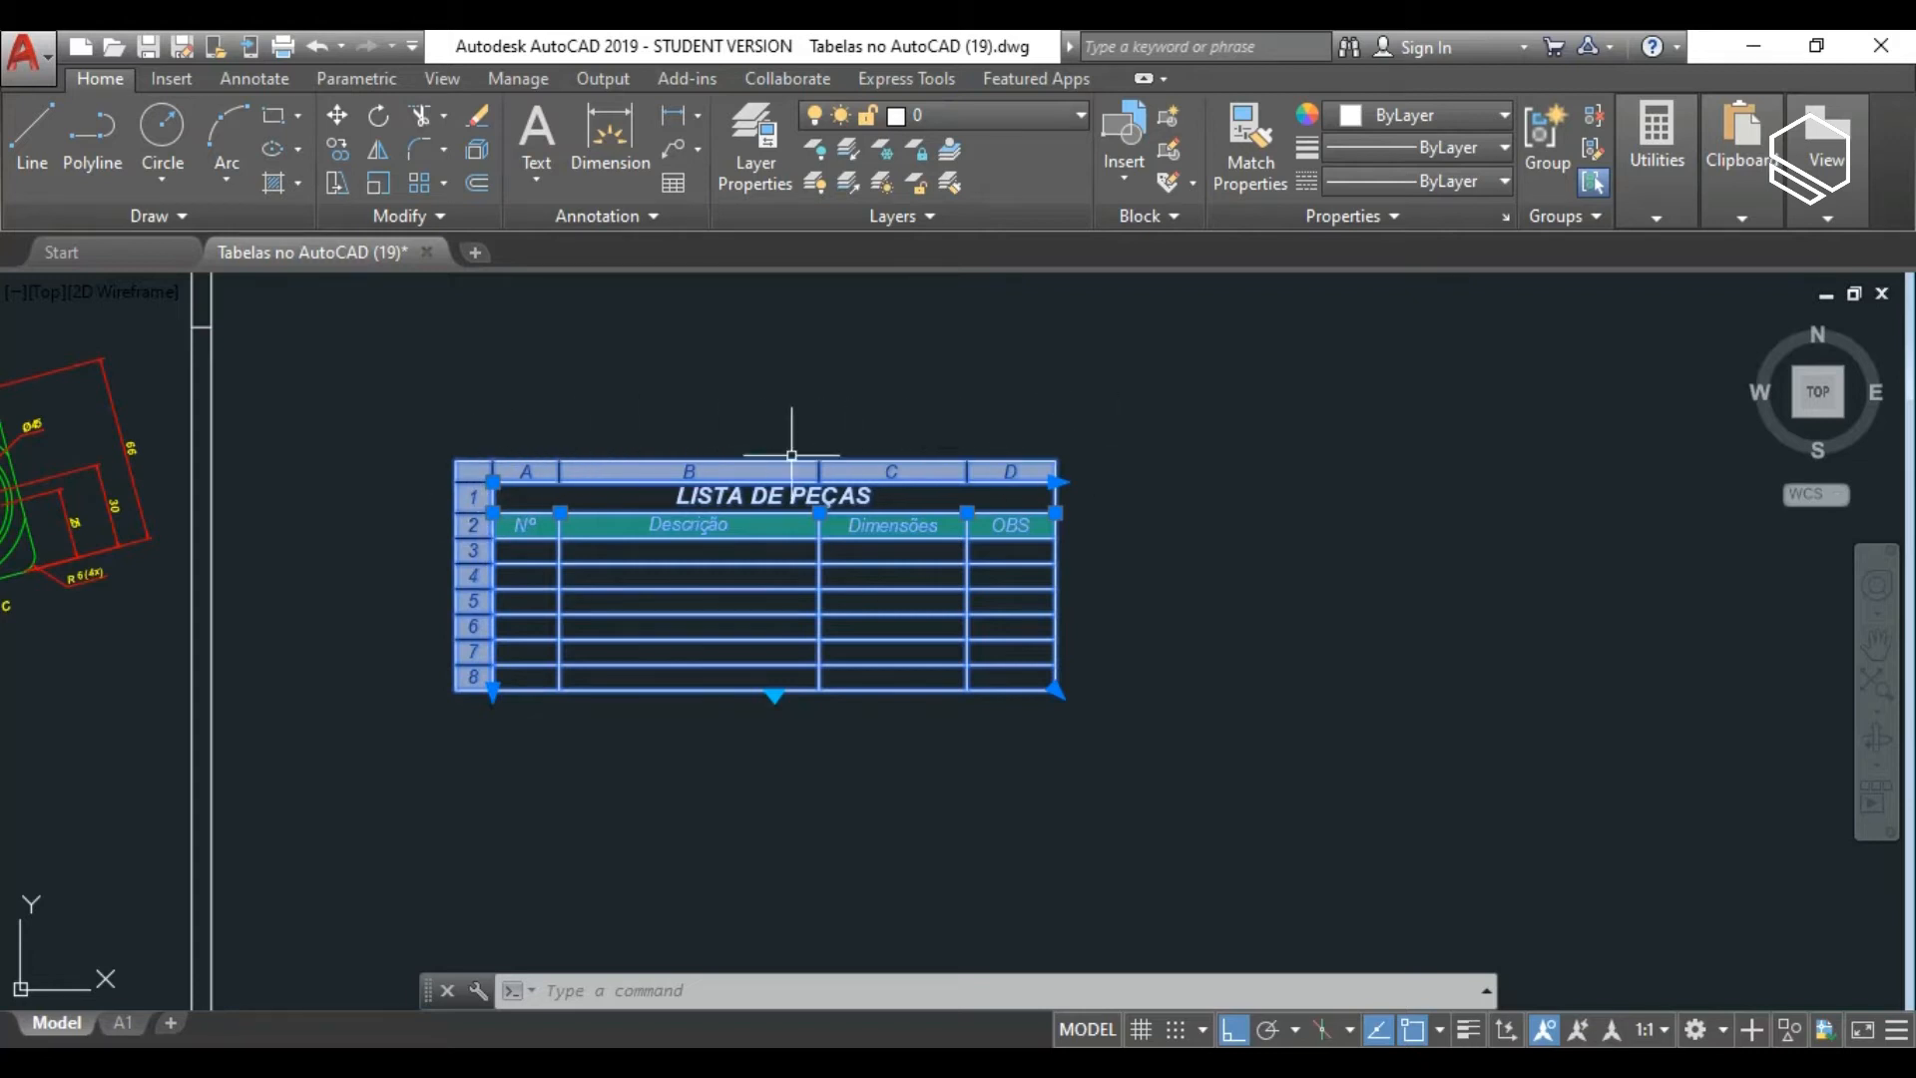
left_click(523, 464)
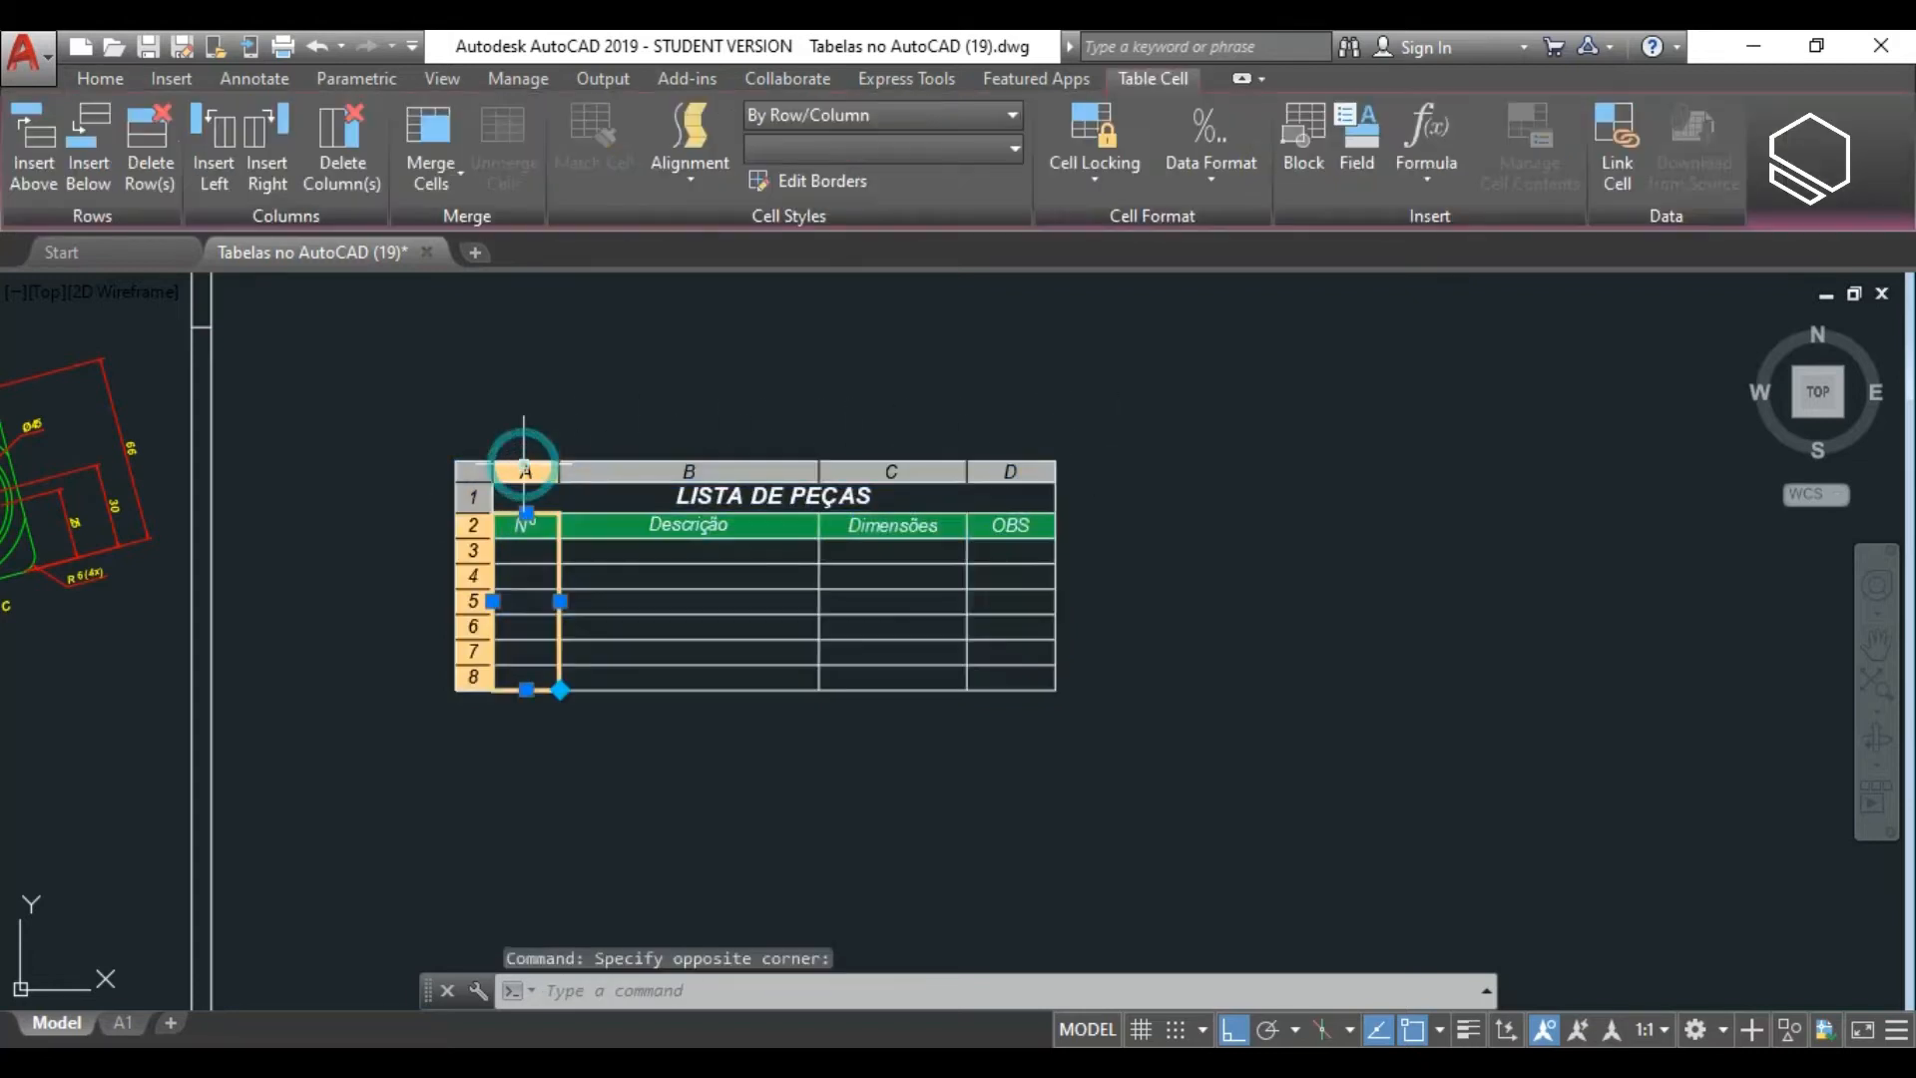
left_click(655, 467)
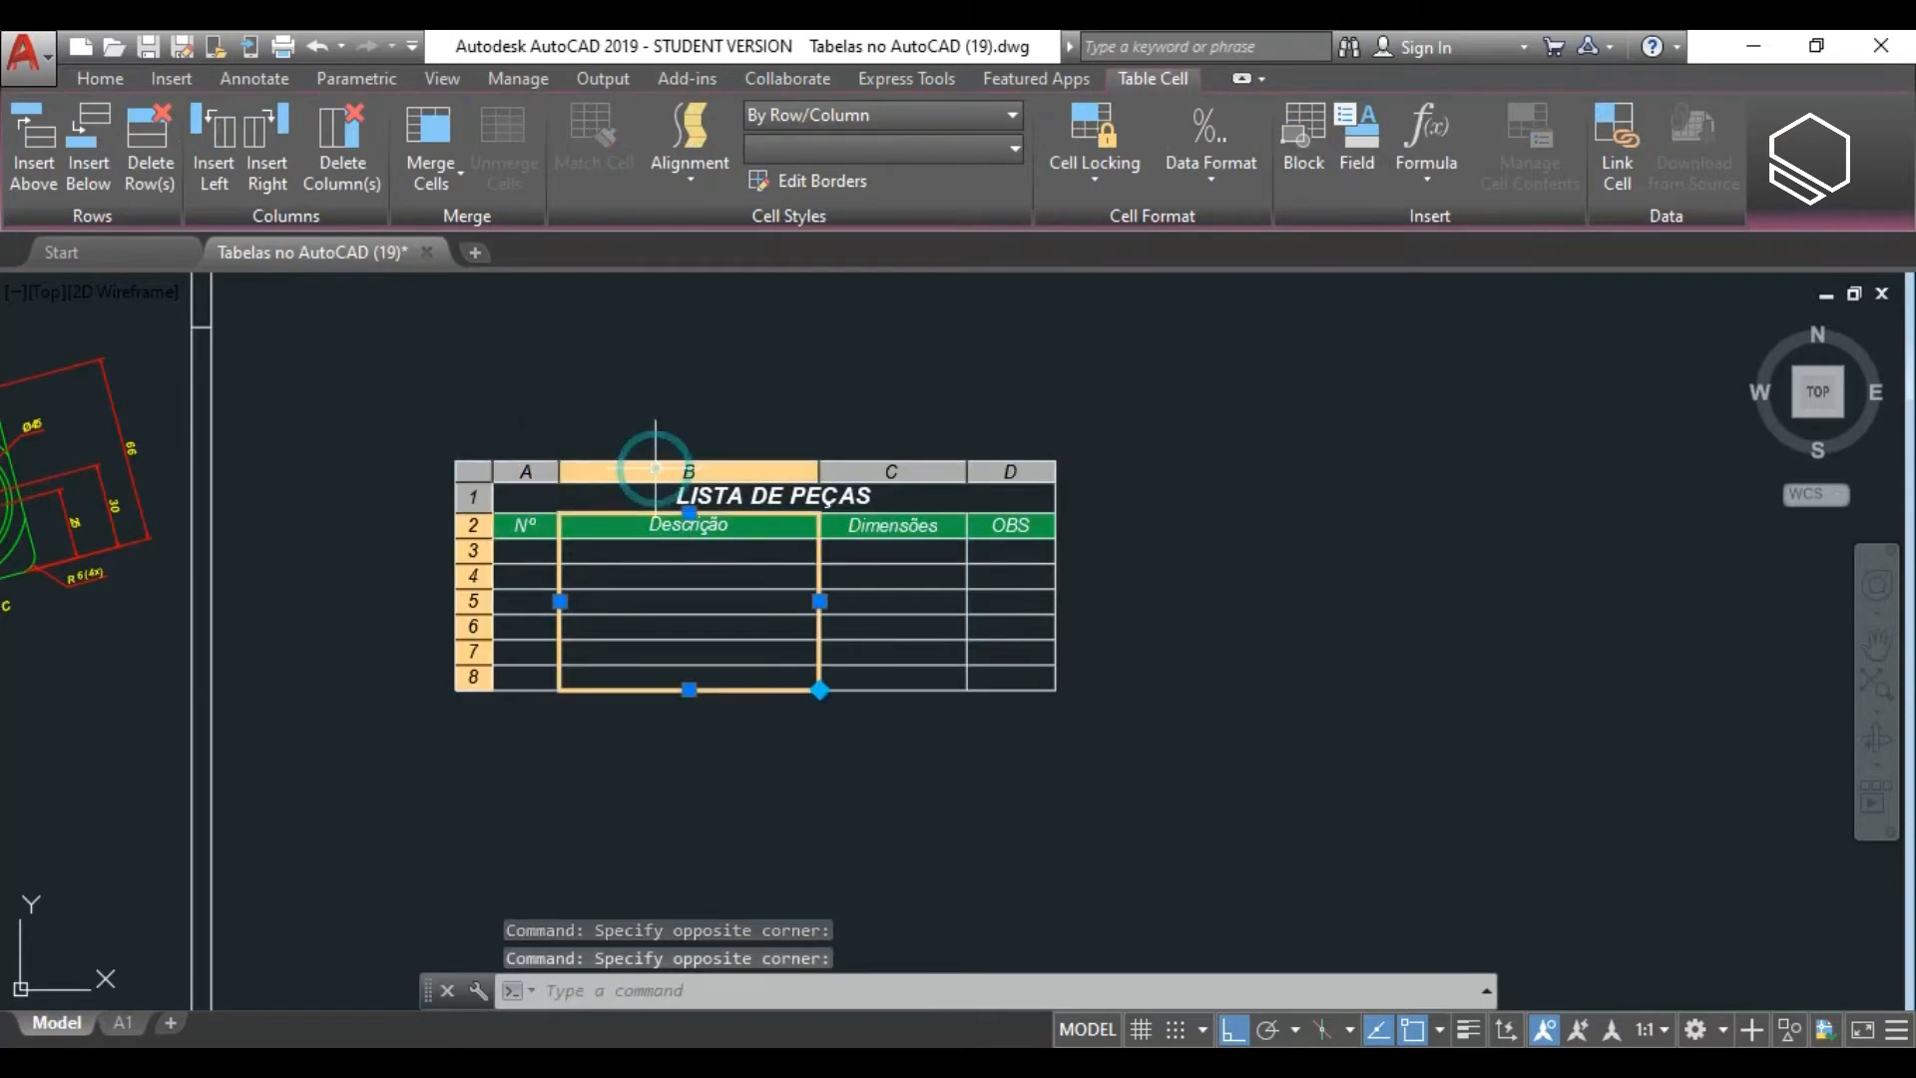
Delete row 5 of the table, and insert one row above and one row below the selected cell.
left_click(659, 599)
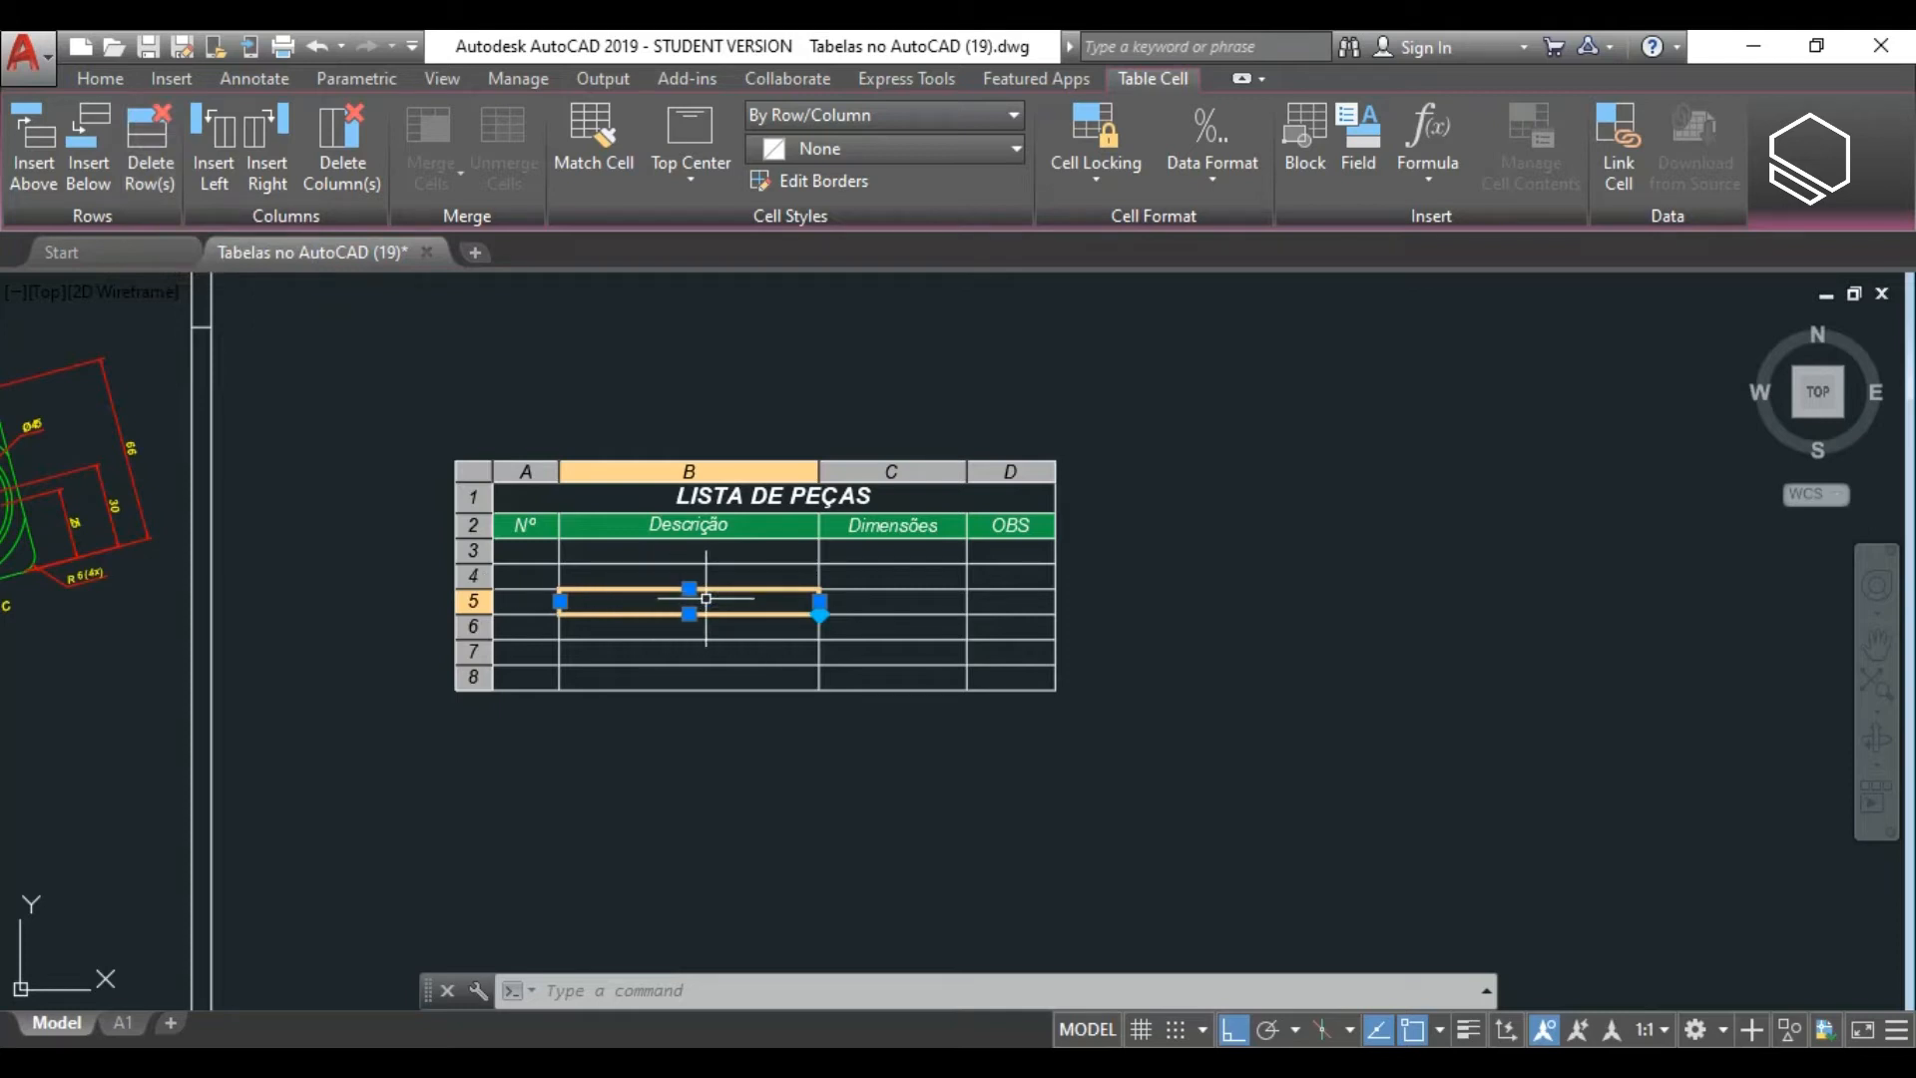
left_click(150, 128)
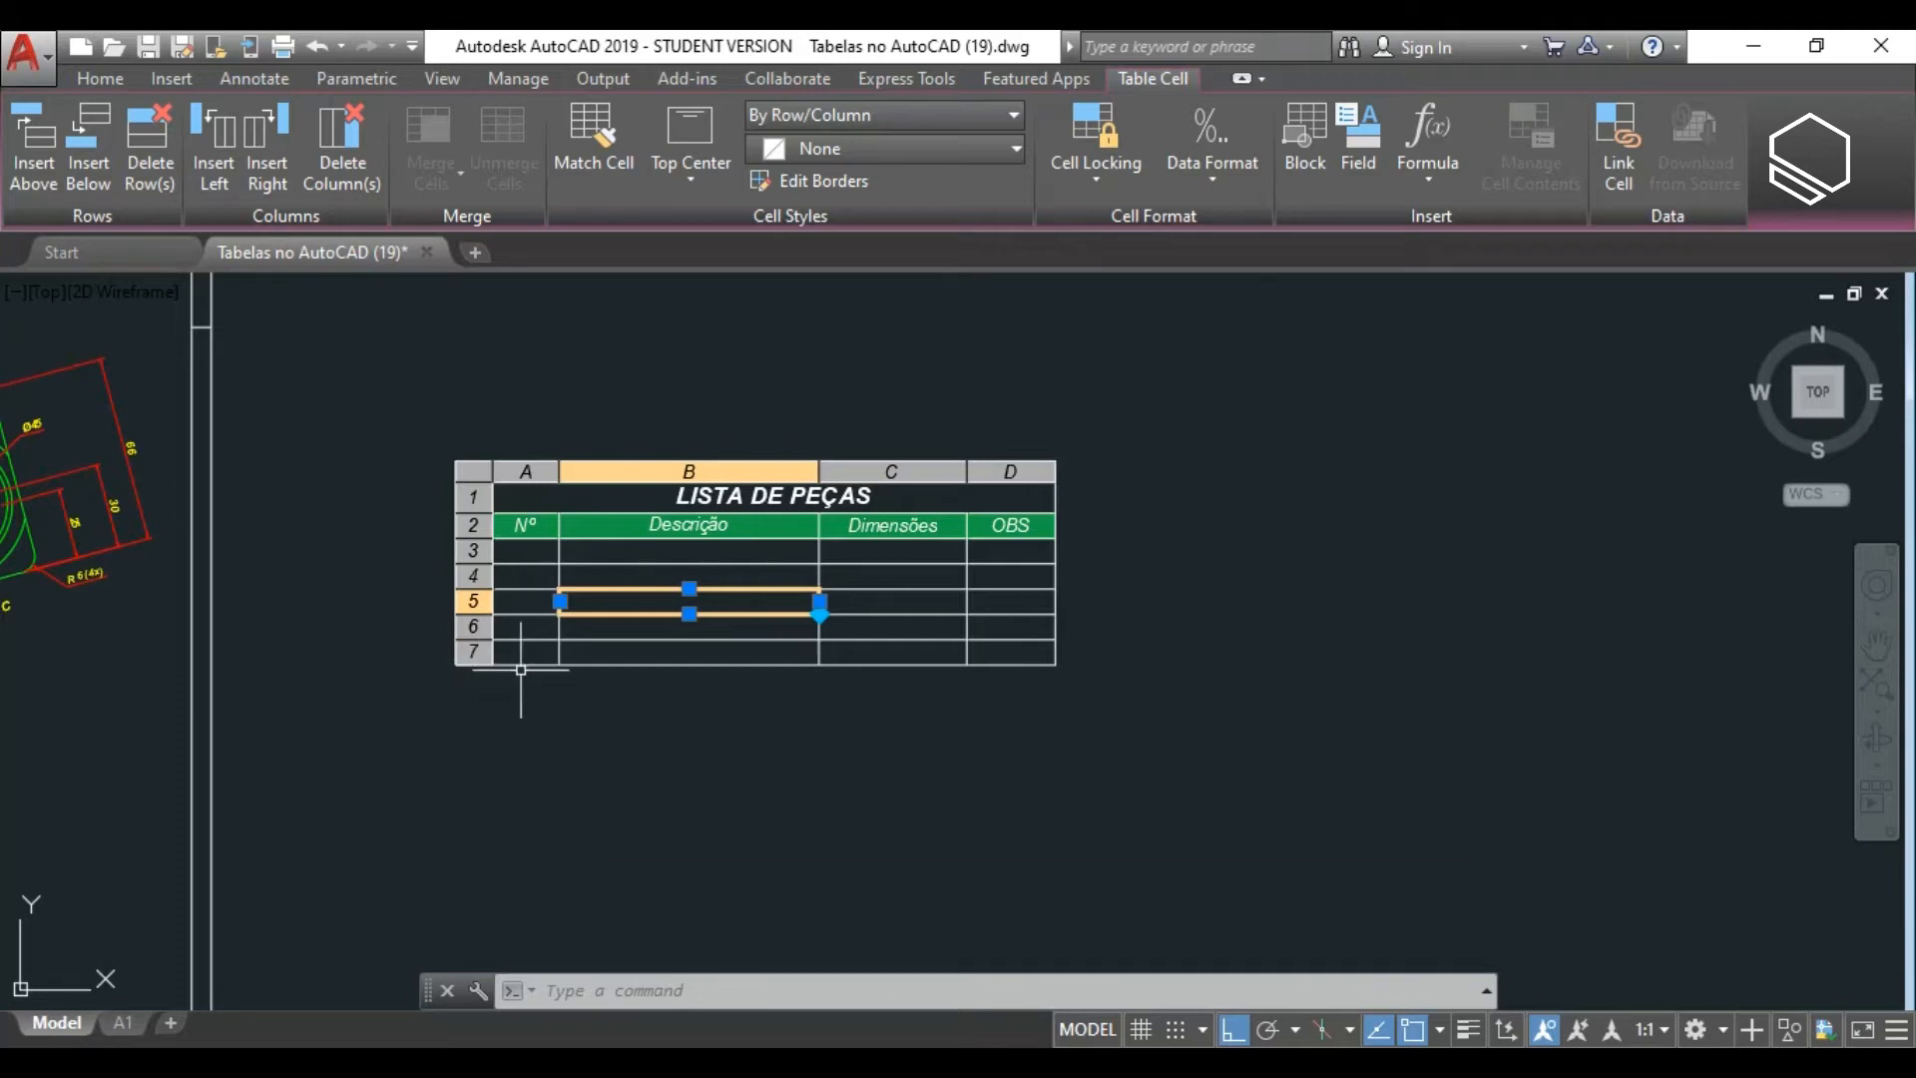
left_click(31, 160)
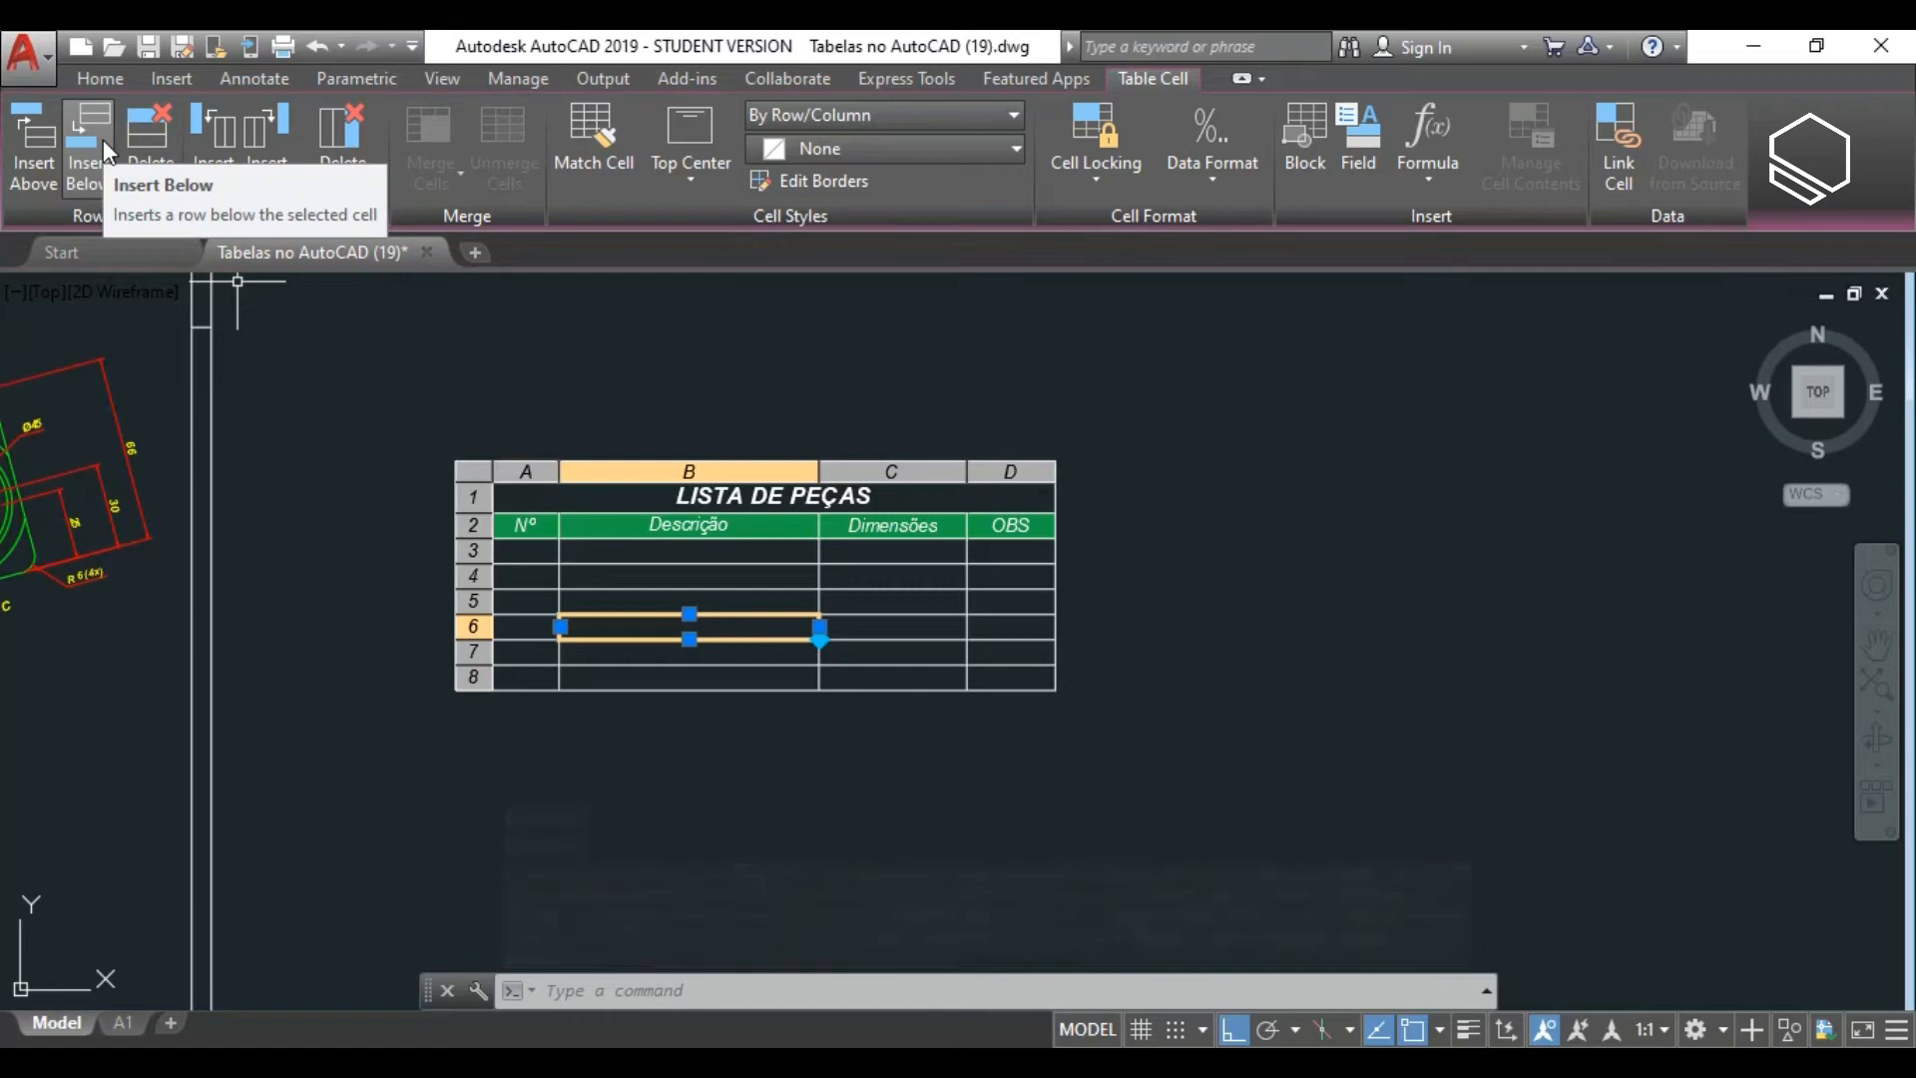
left_click(86, 145)
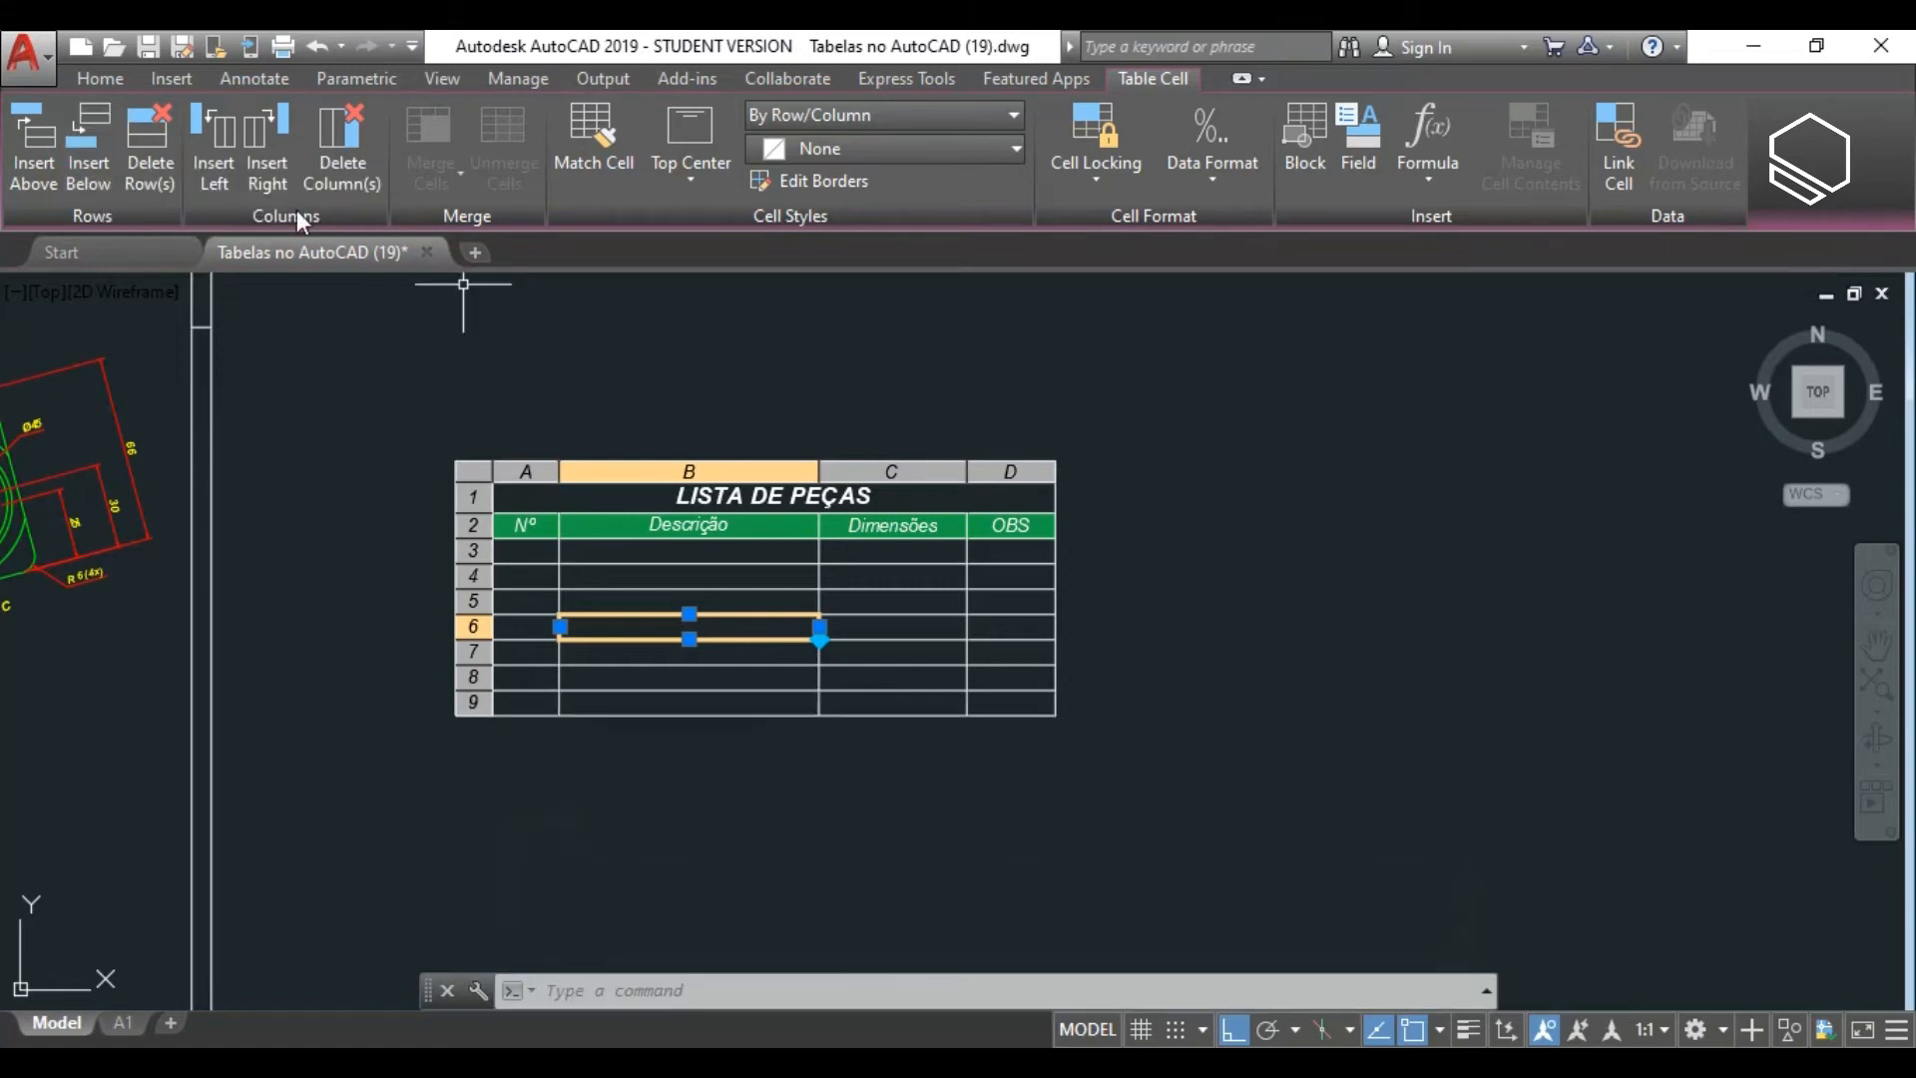
Insert a blank column on each side of the Descrição column, and delete both blank columns again.
left_click(220, 159)
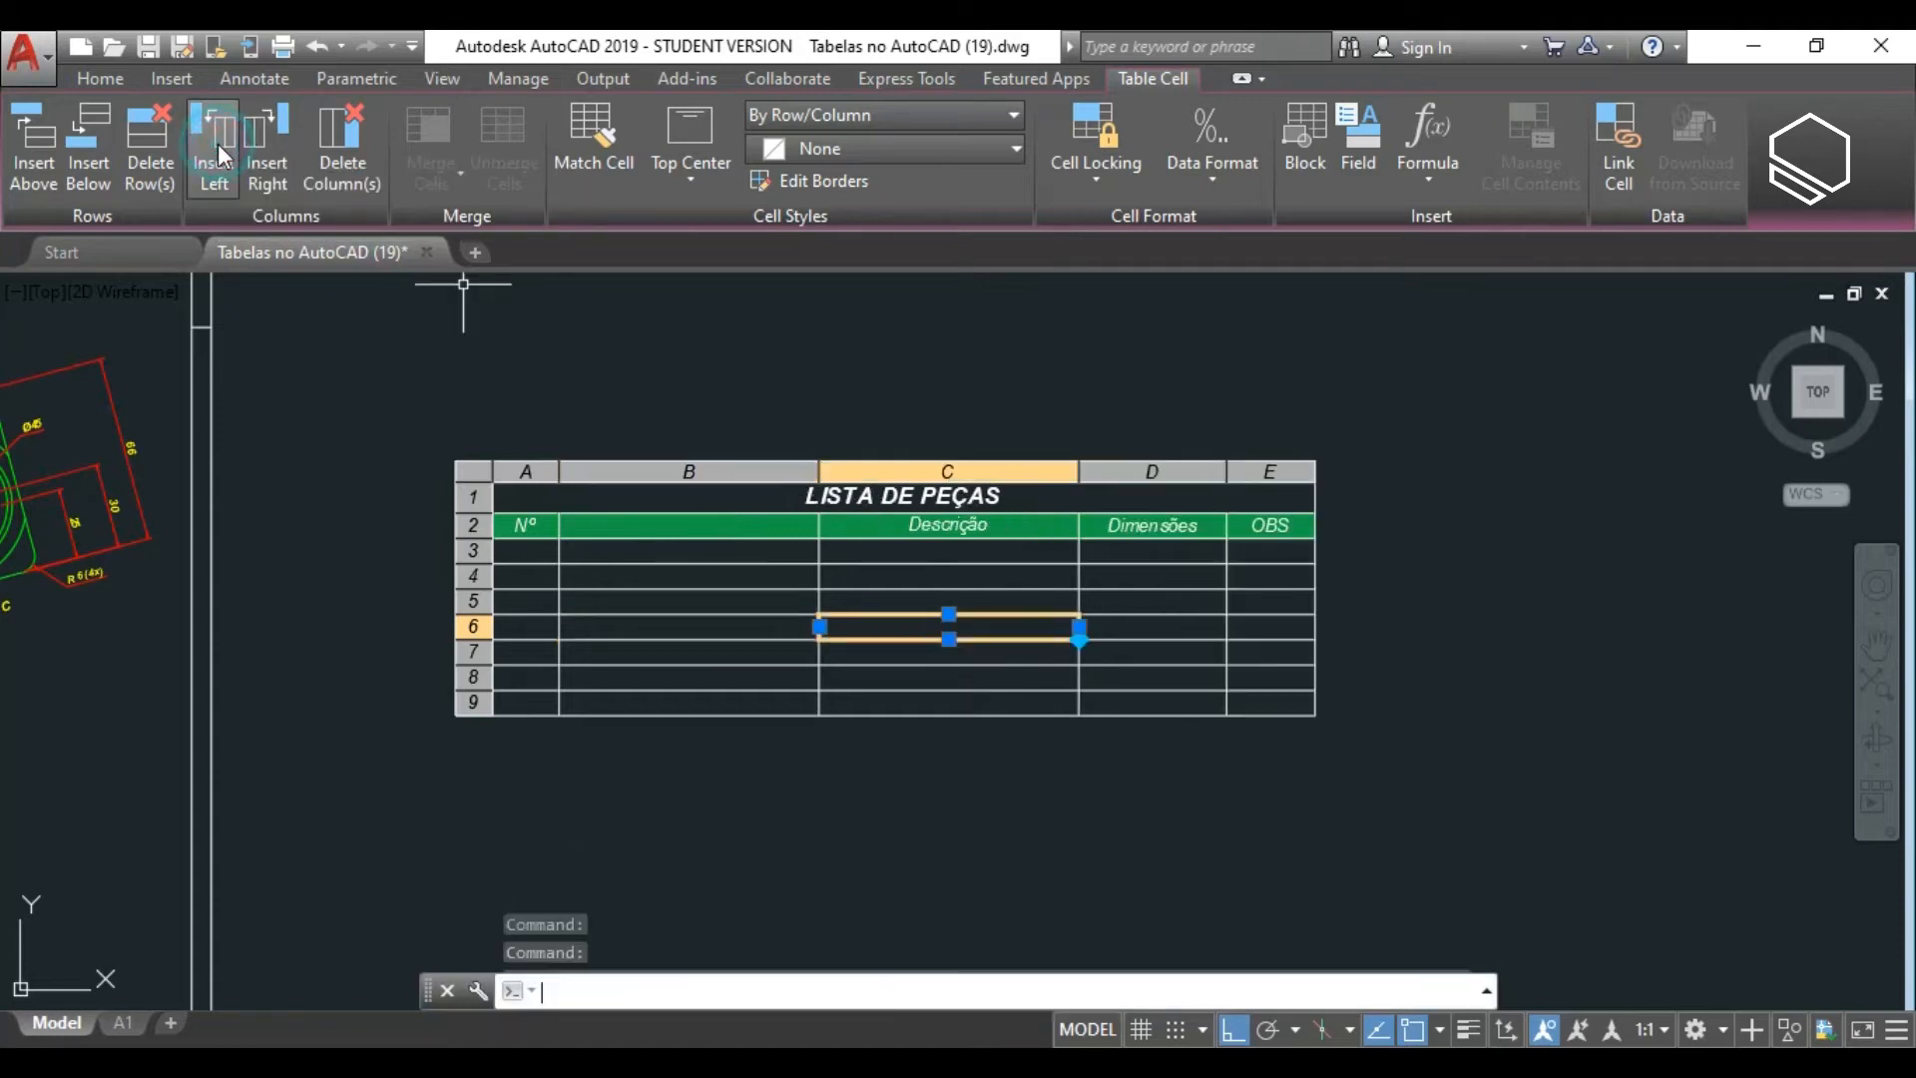
left_click(267, 160)
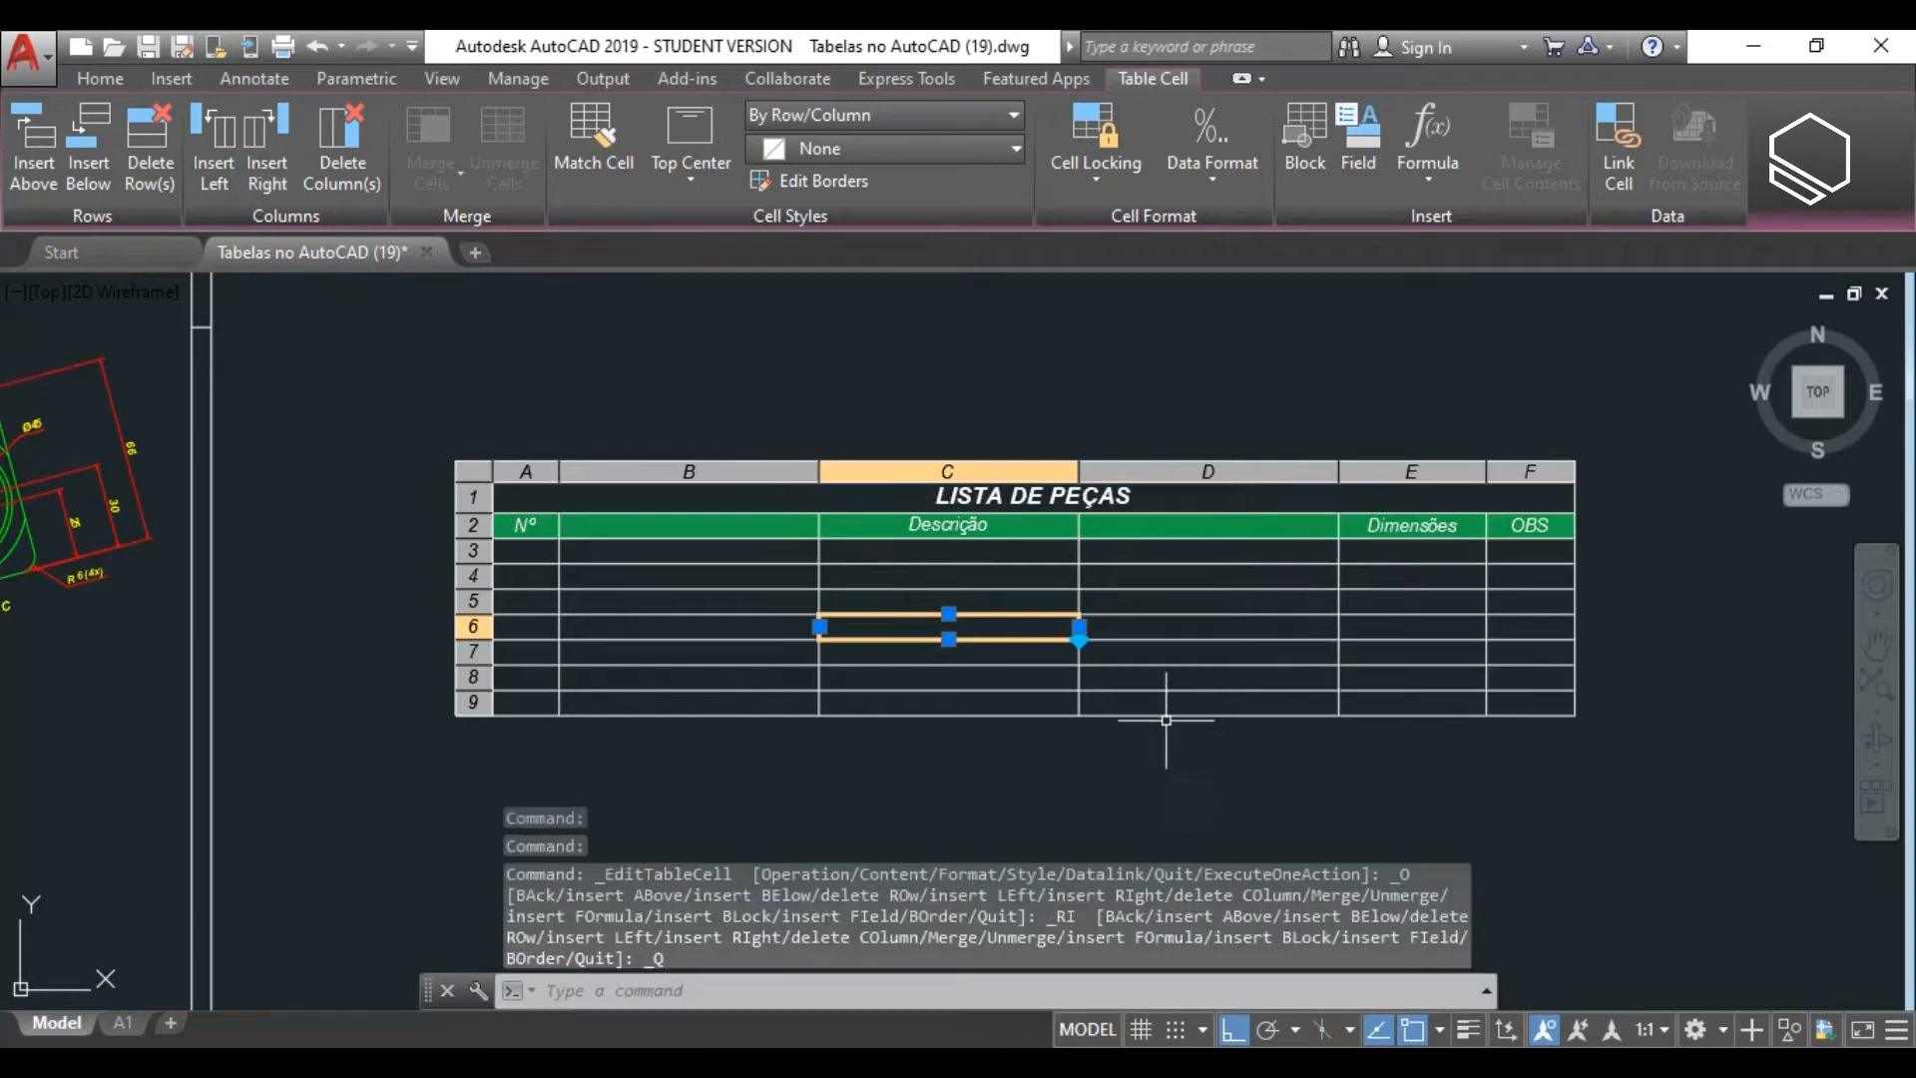
left_click(687, 631)
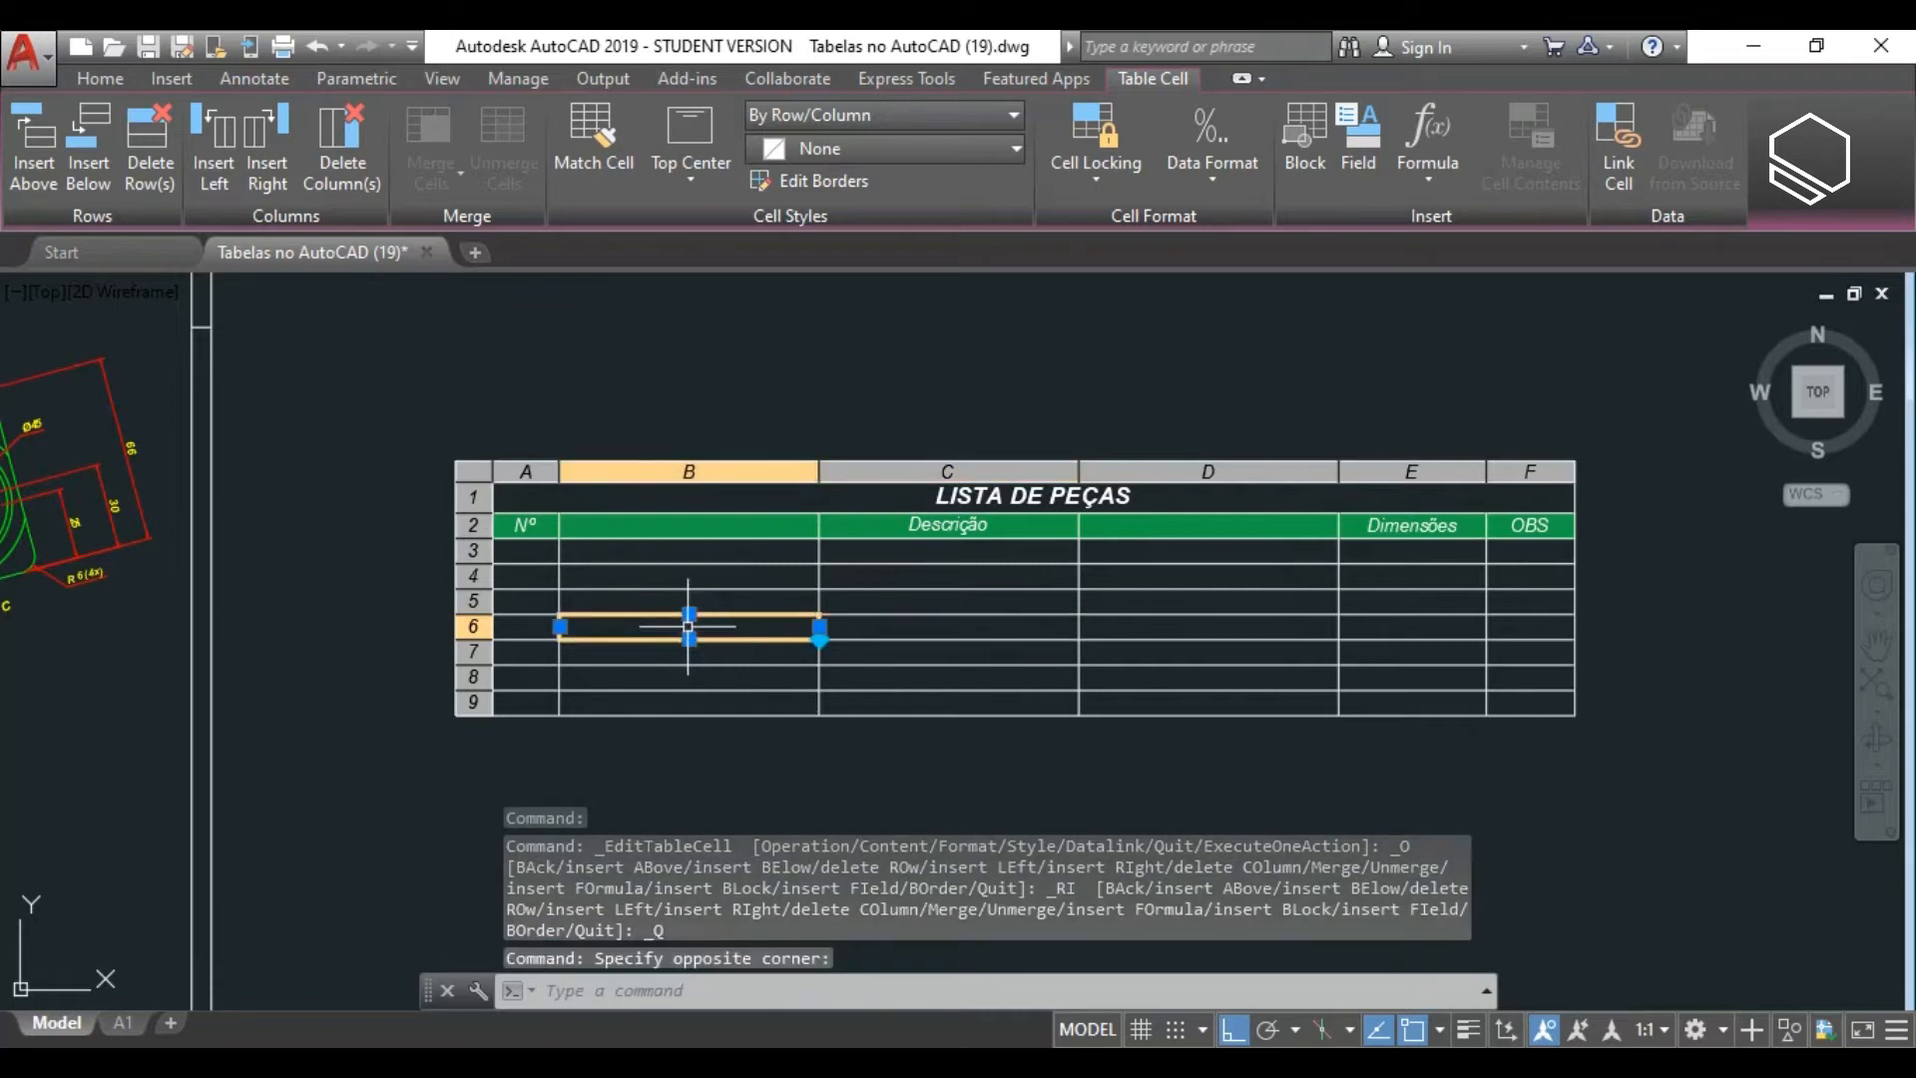
left_click(325, 135)
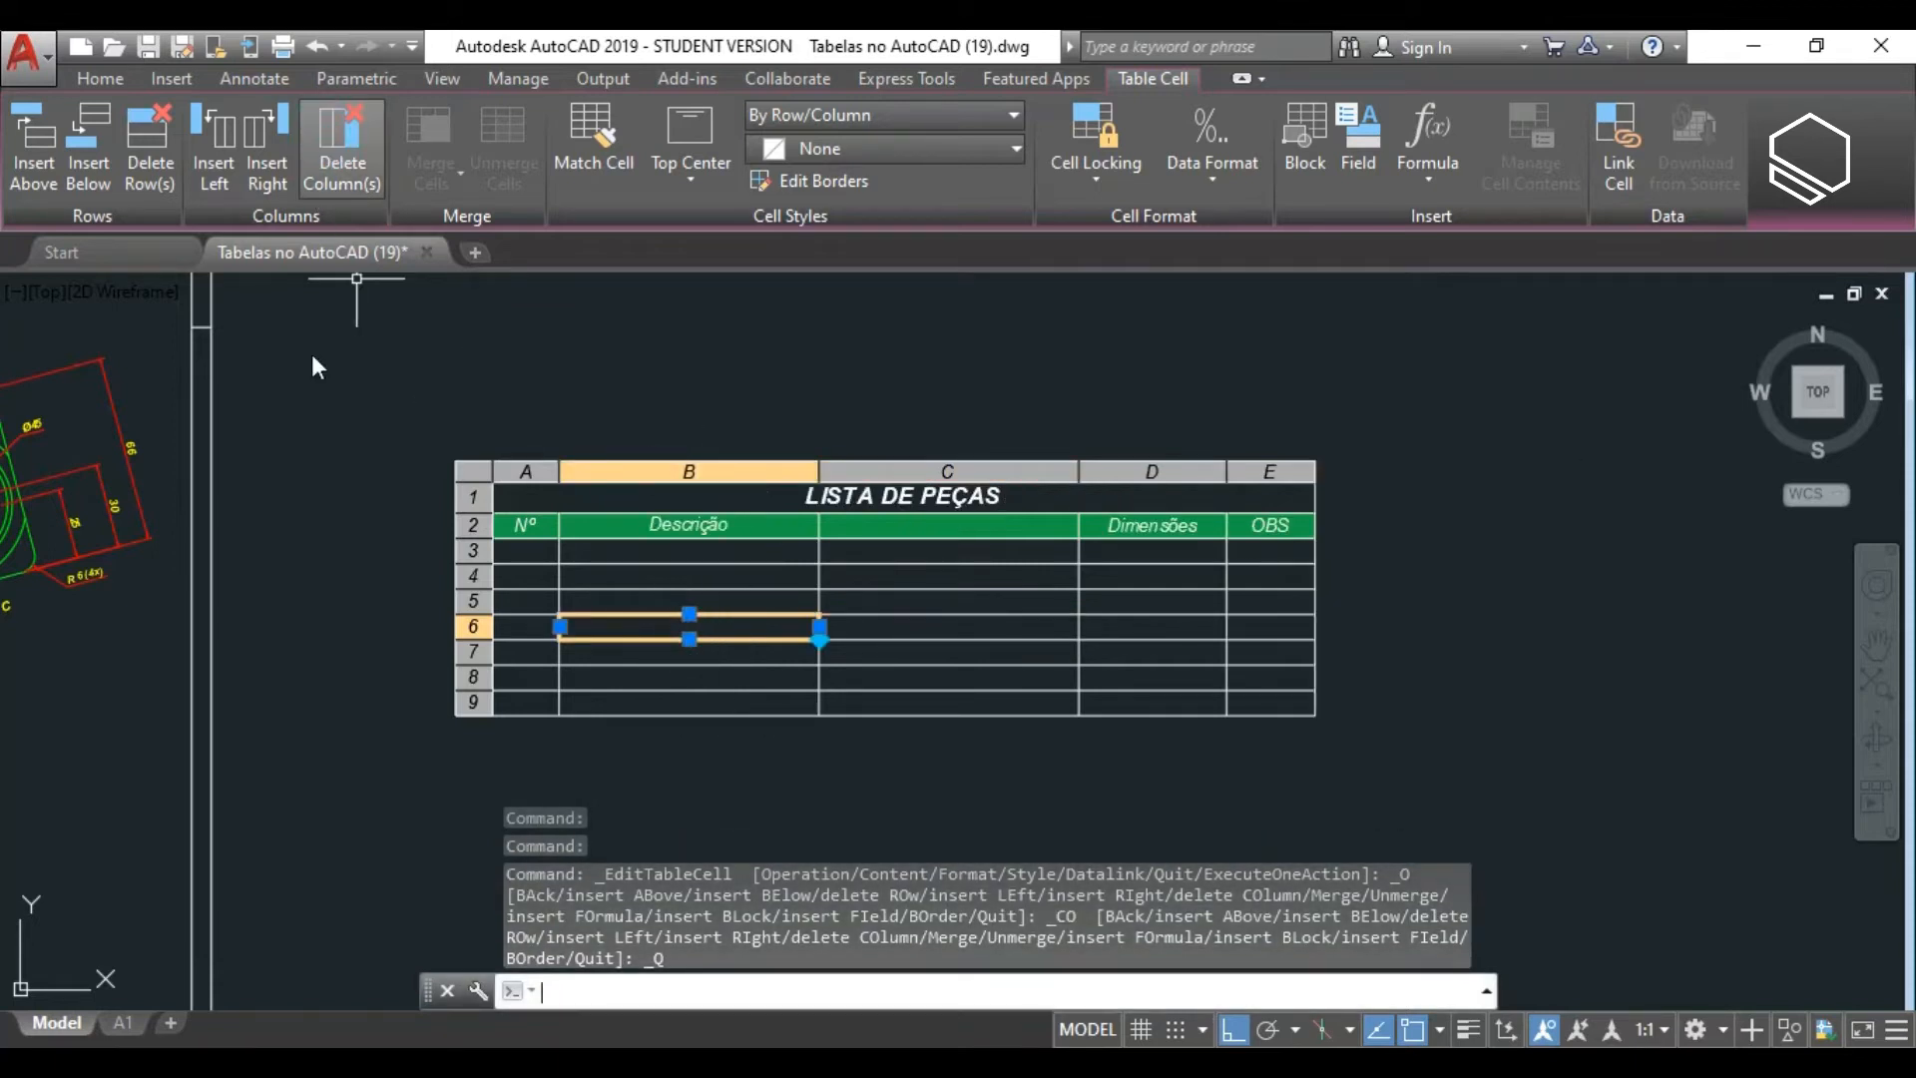
left_click(946, 620)
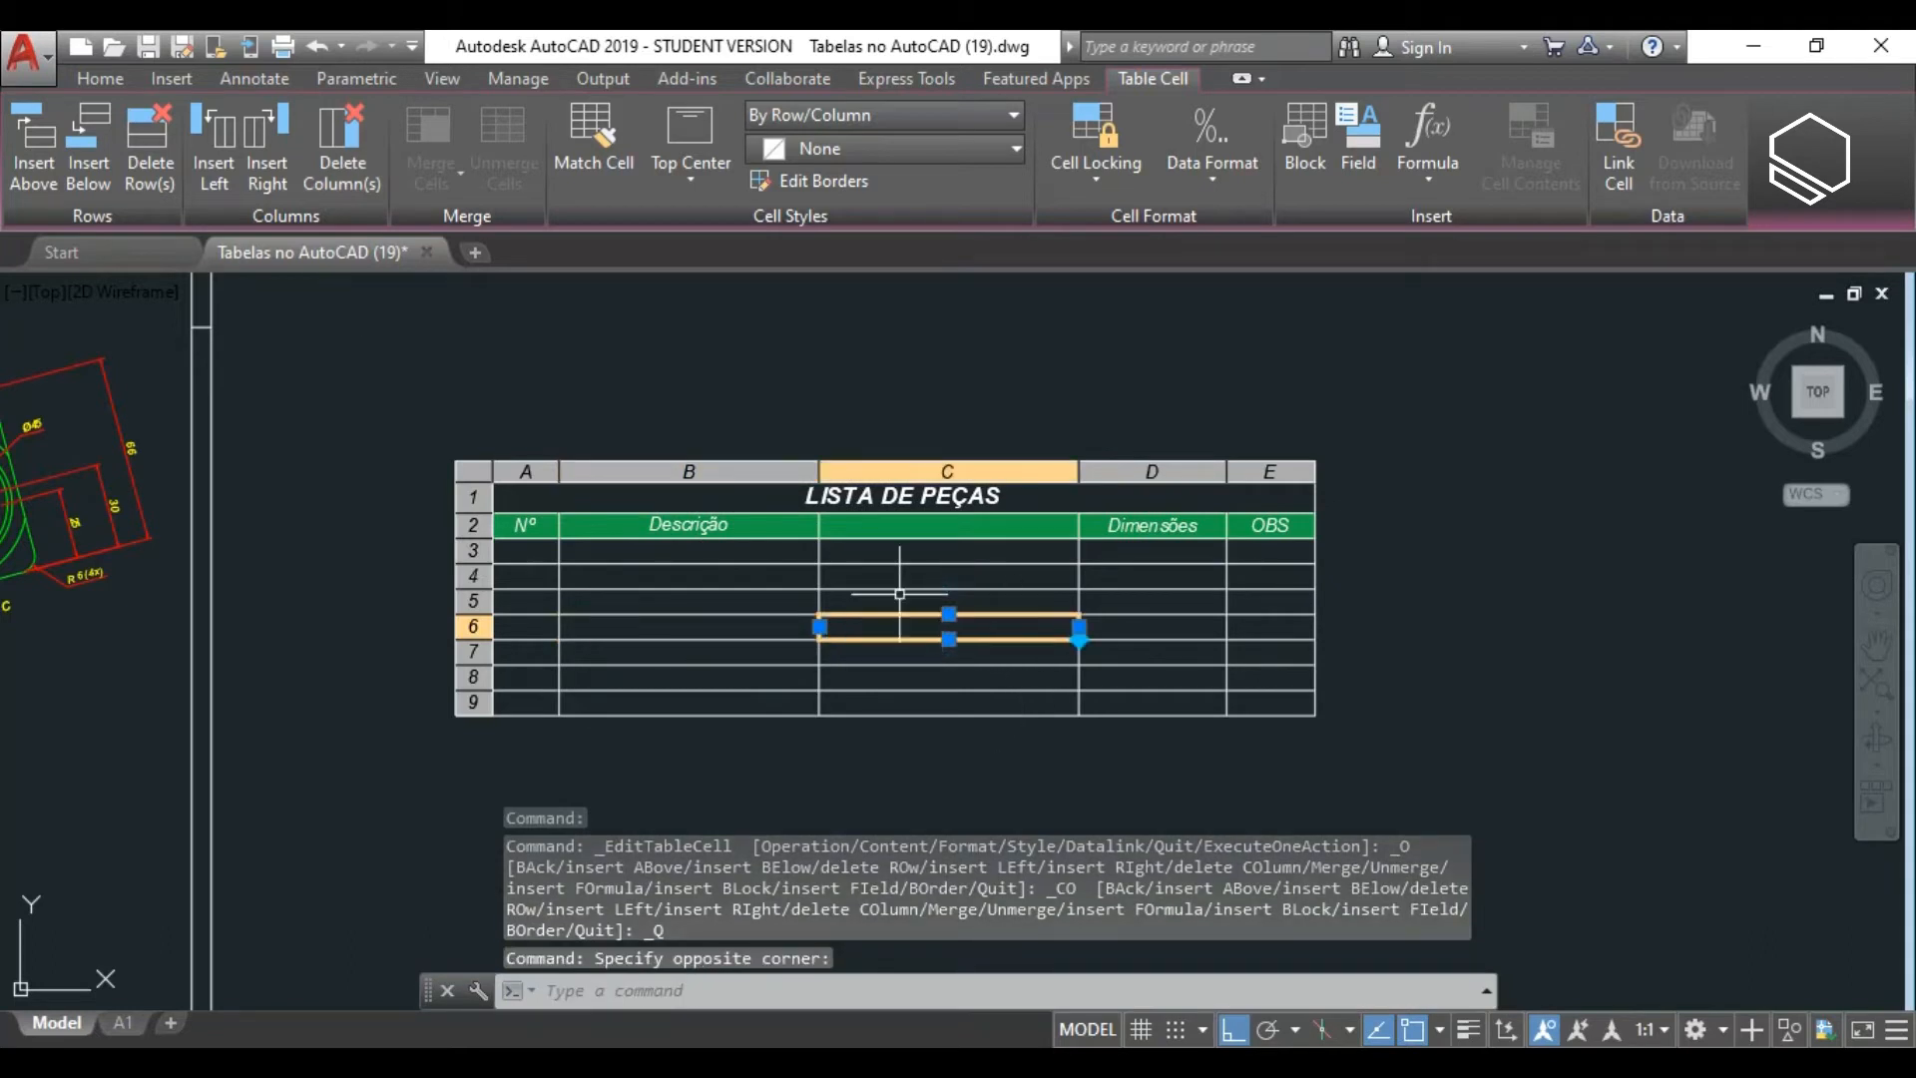
left_click(333, 142)
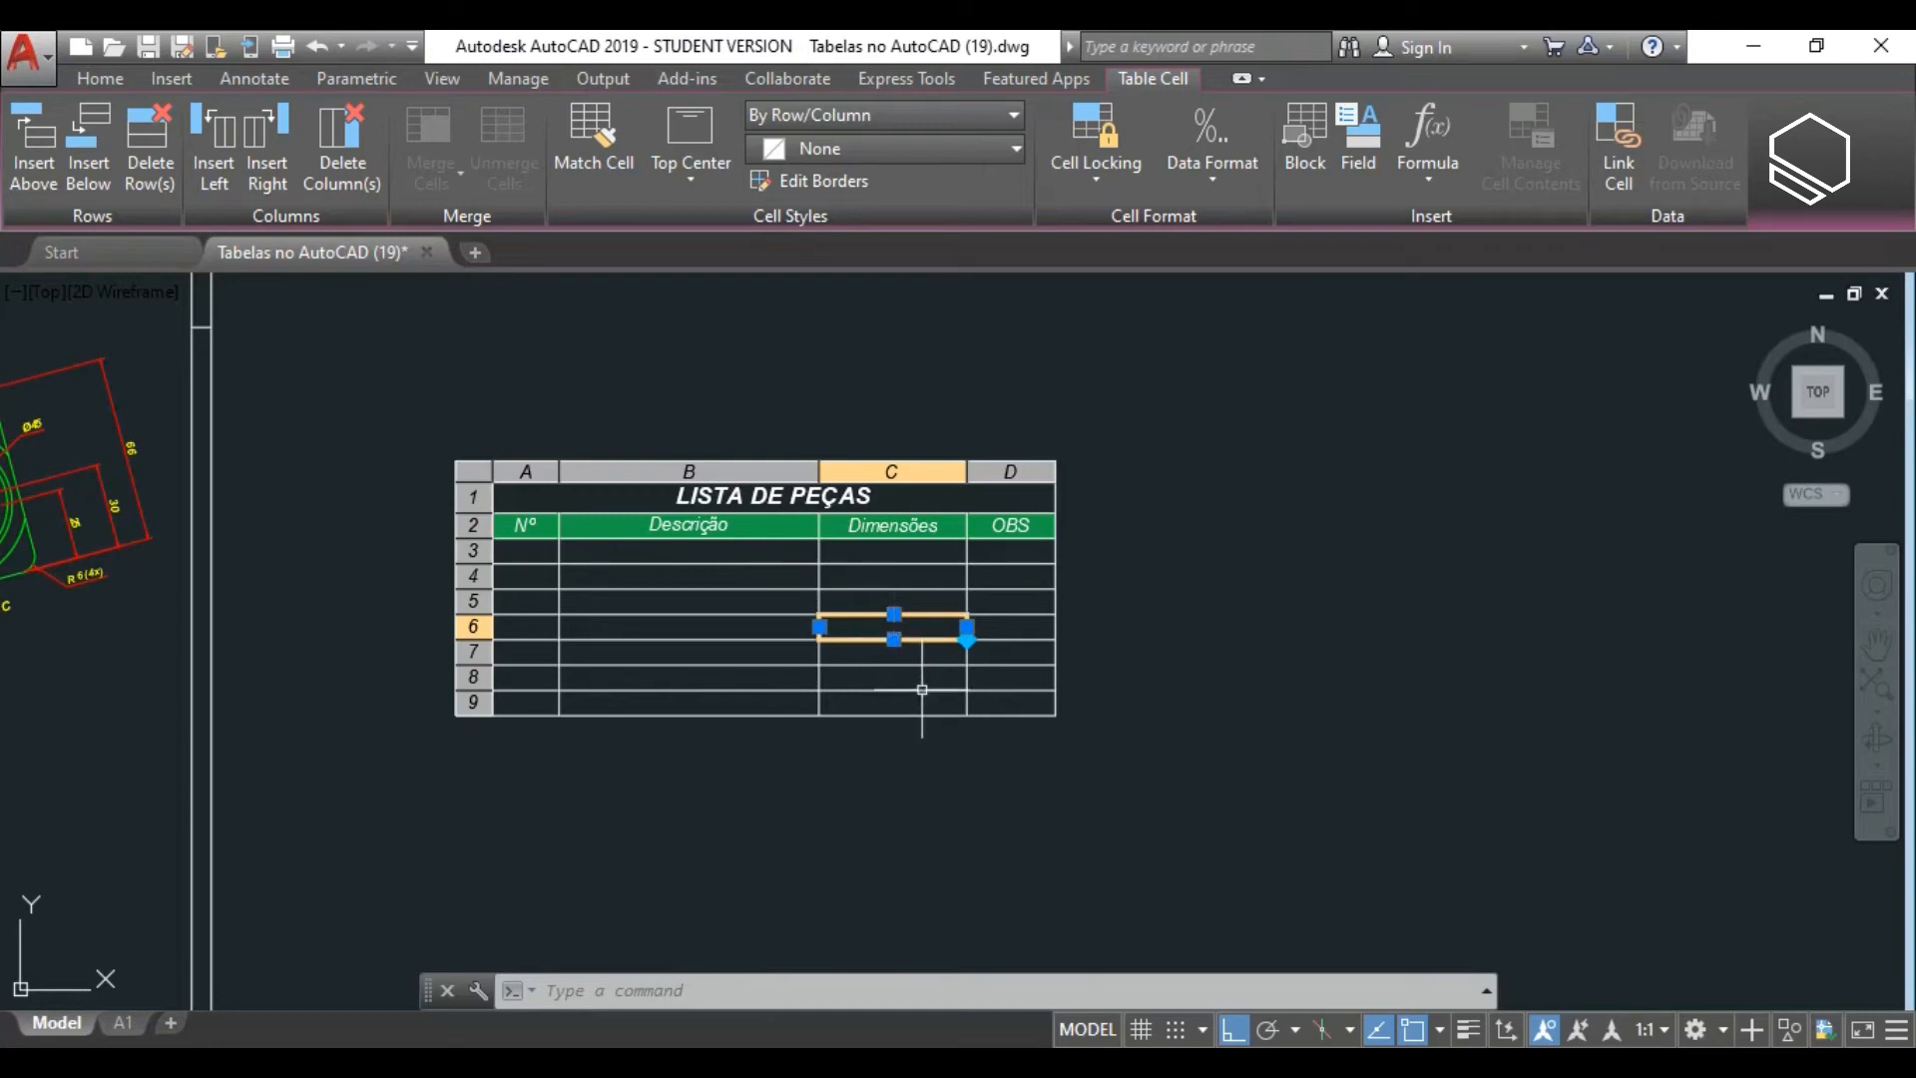
Insert three rows above row 7 at once by using the selected cells D7 to D9.
left_click(621, 574)
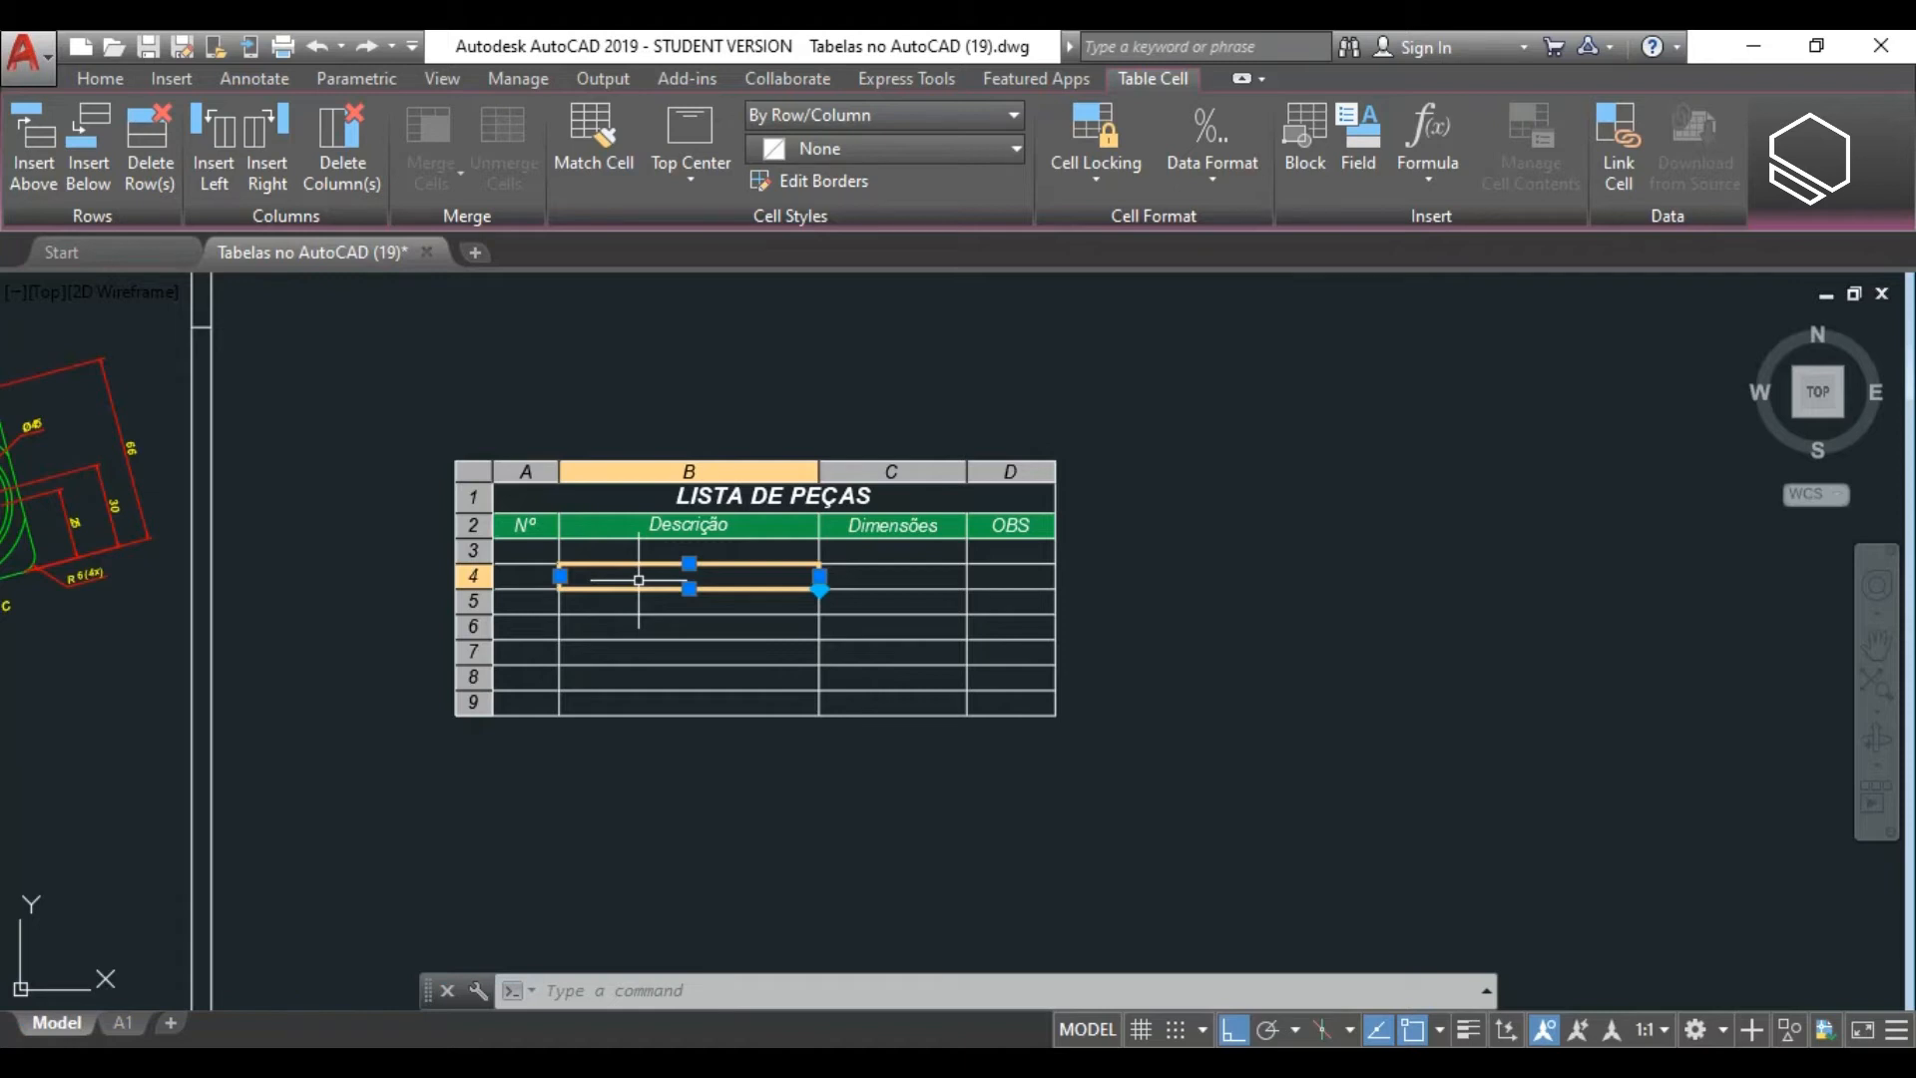
left_click(1001, 705)
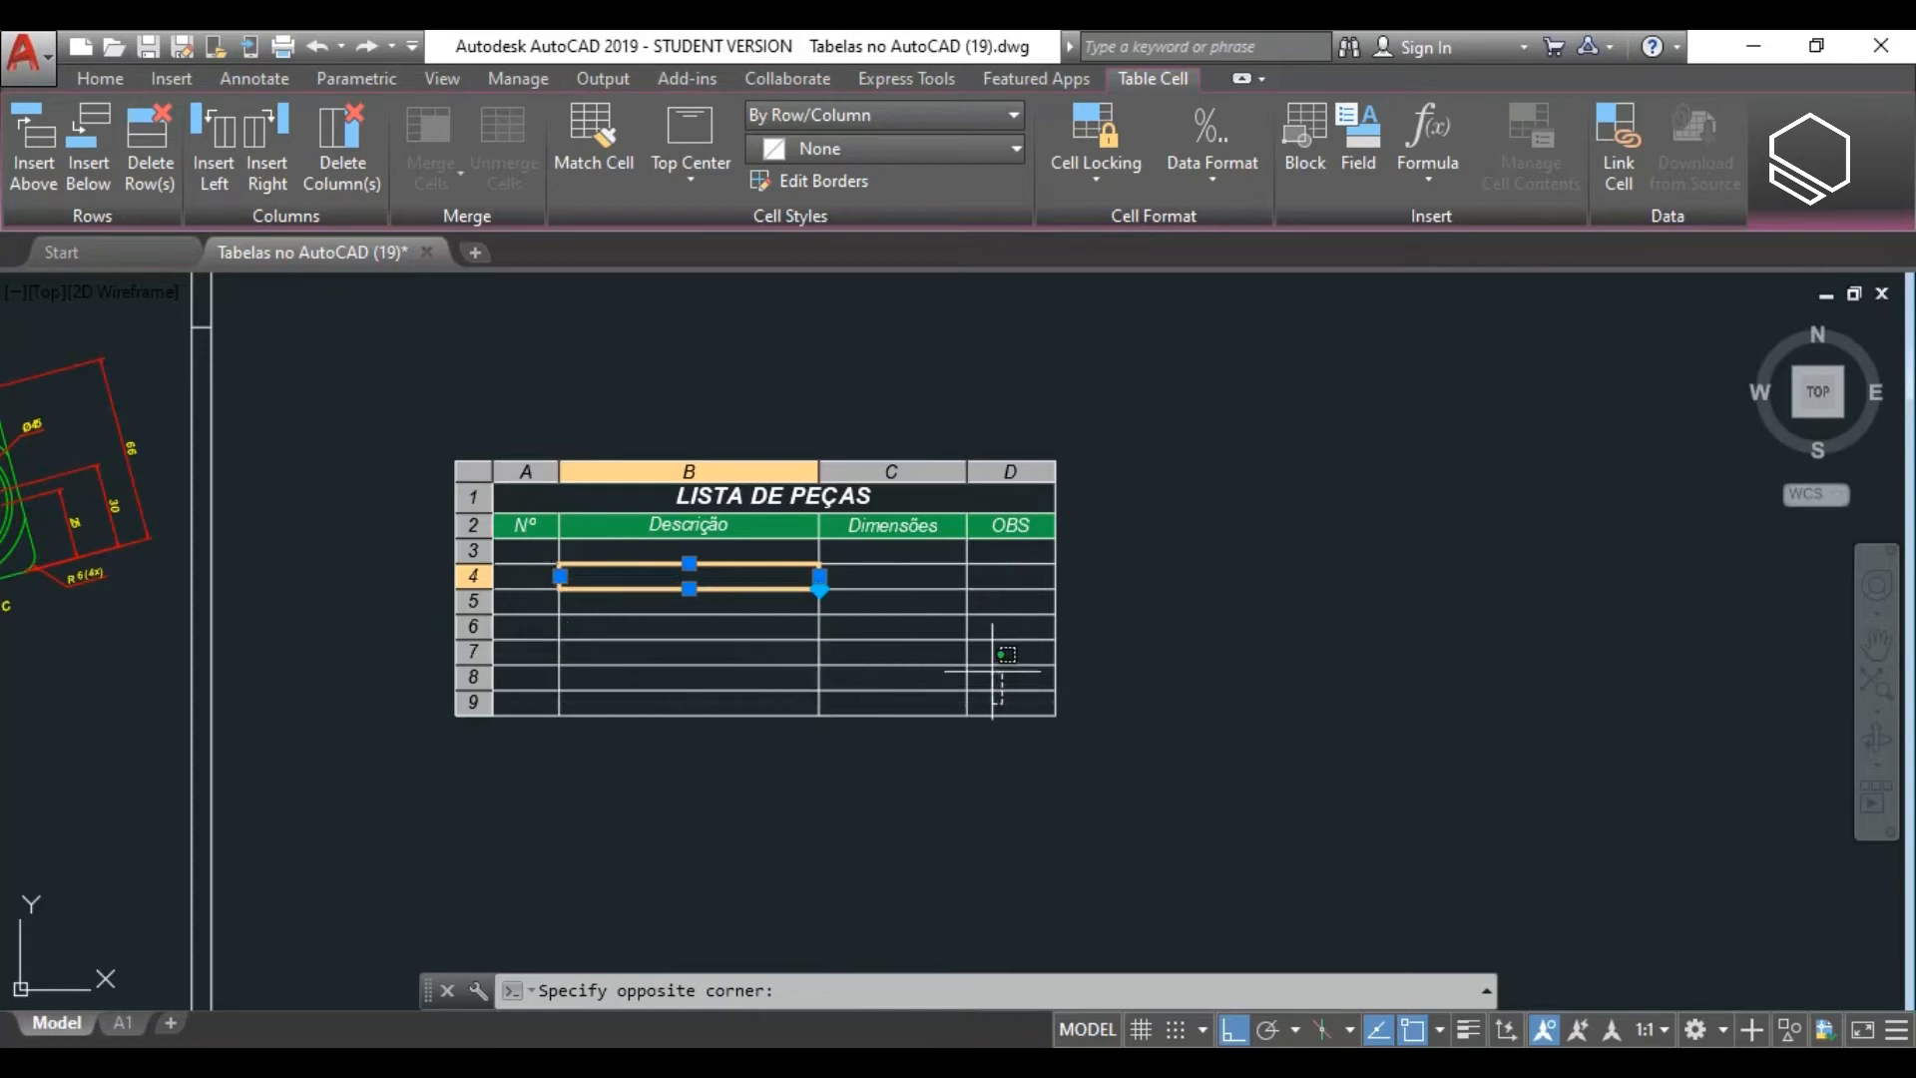
left_click(974, 647)
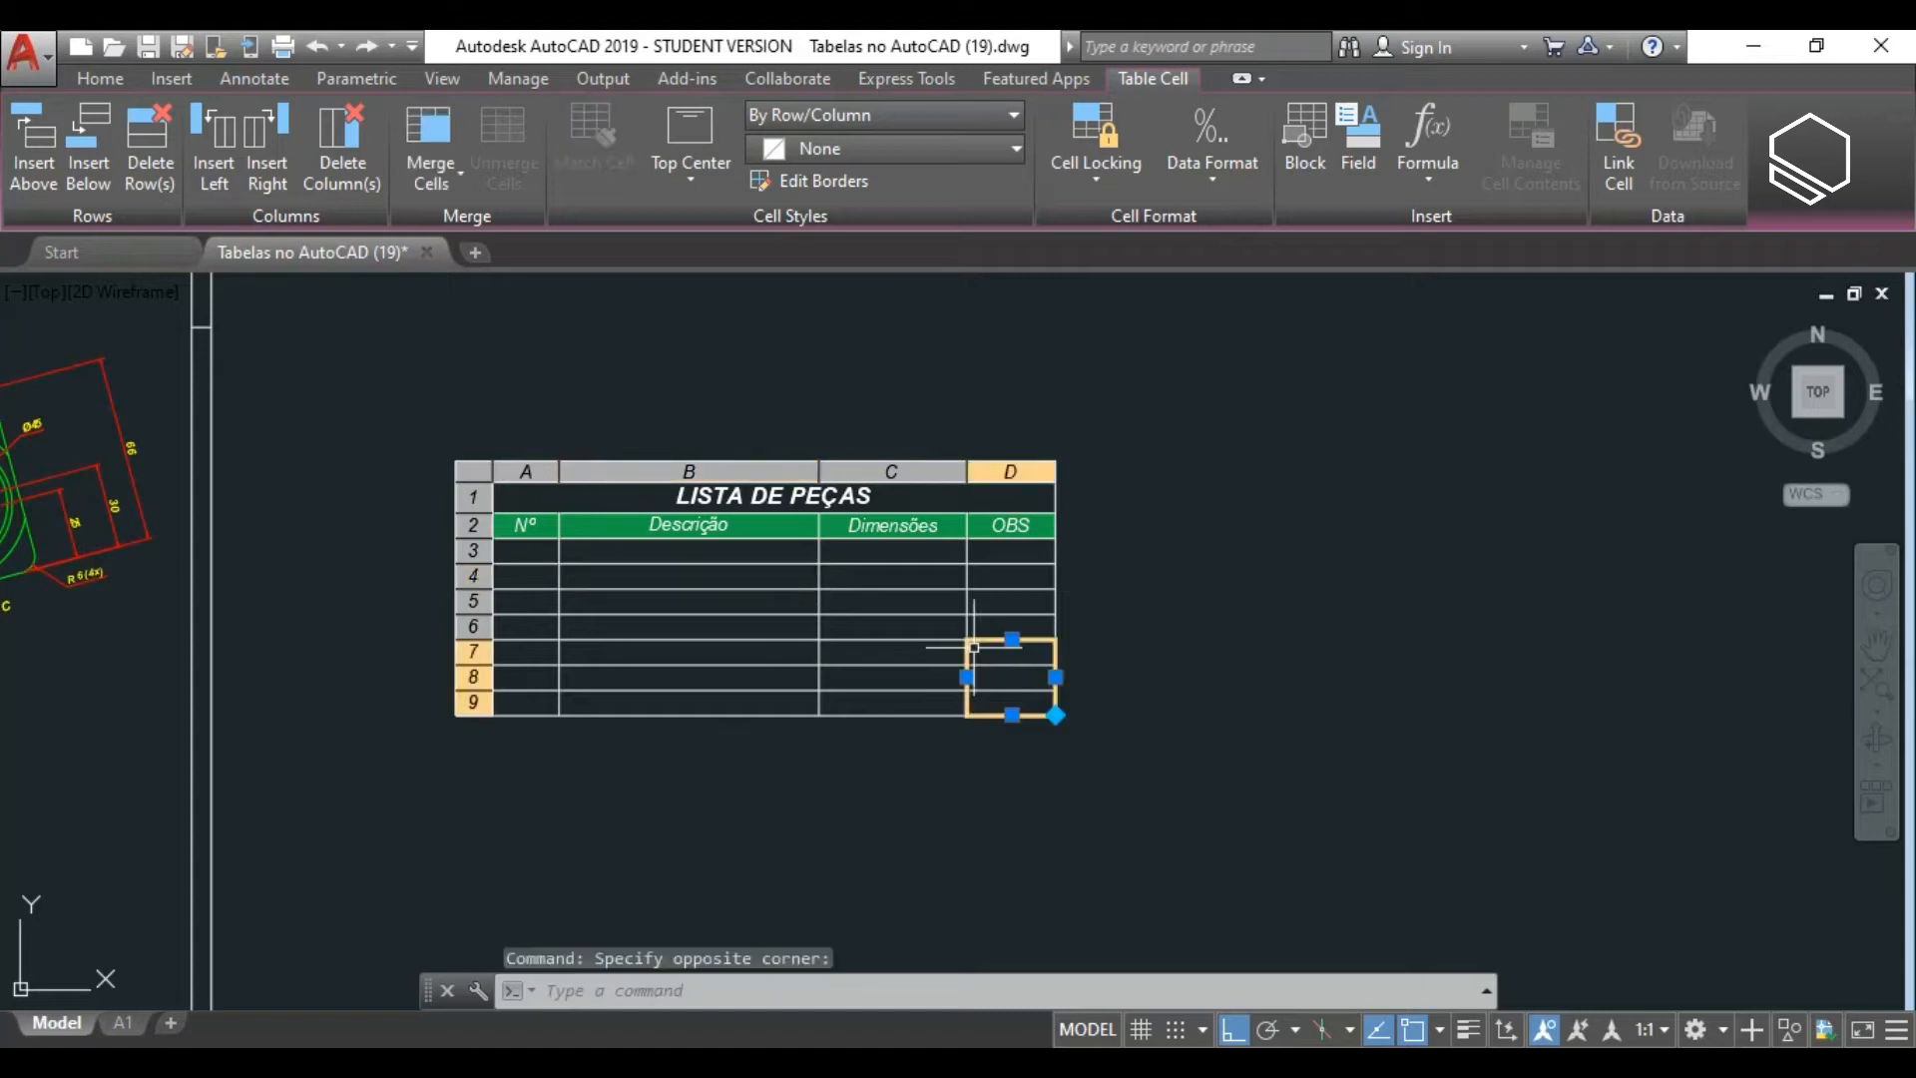
left_click(47, 146)
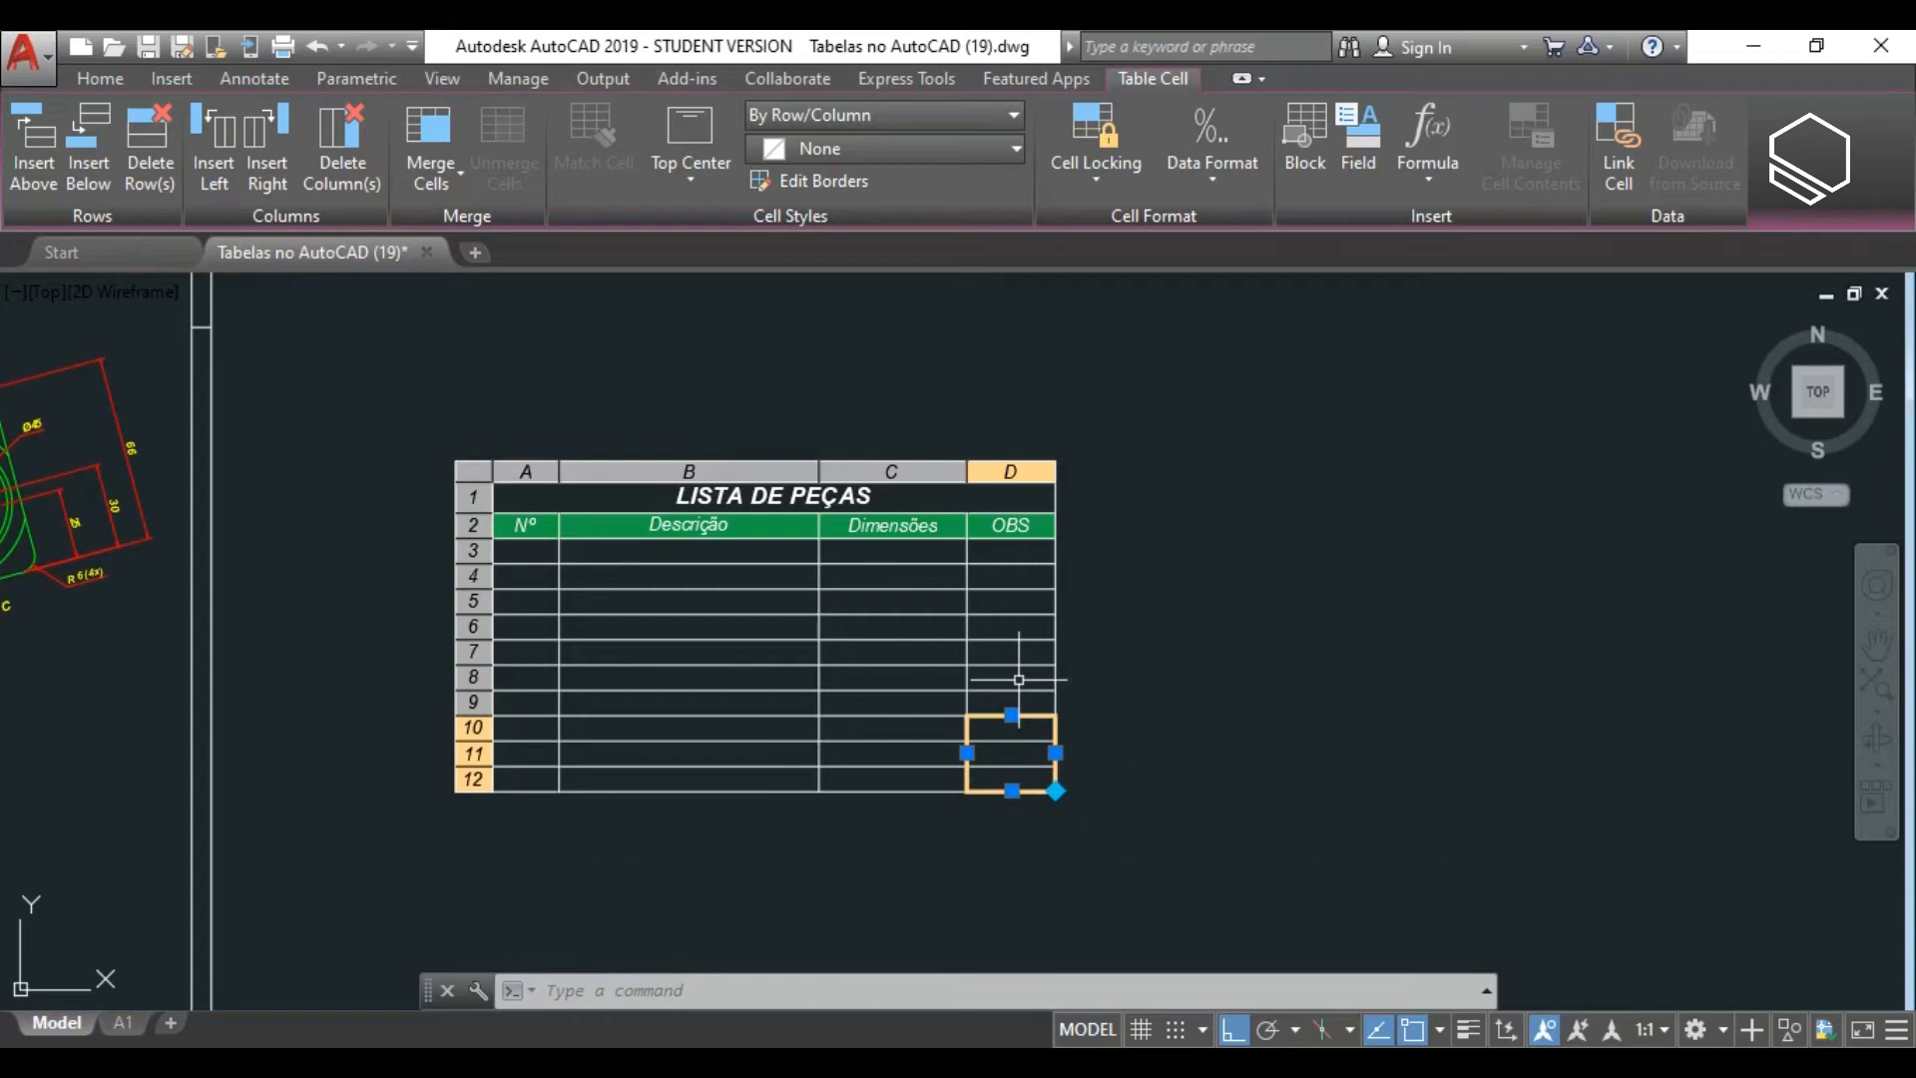
left_click(1012, 776)
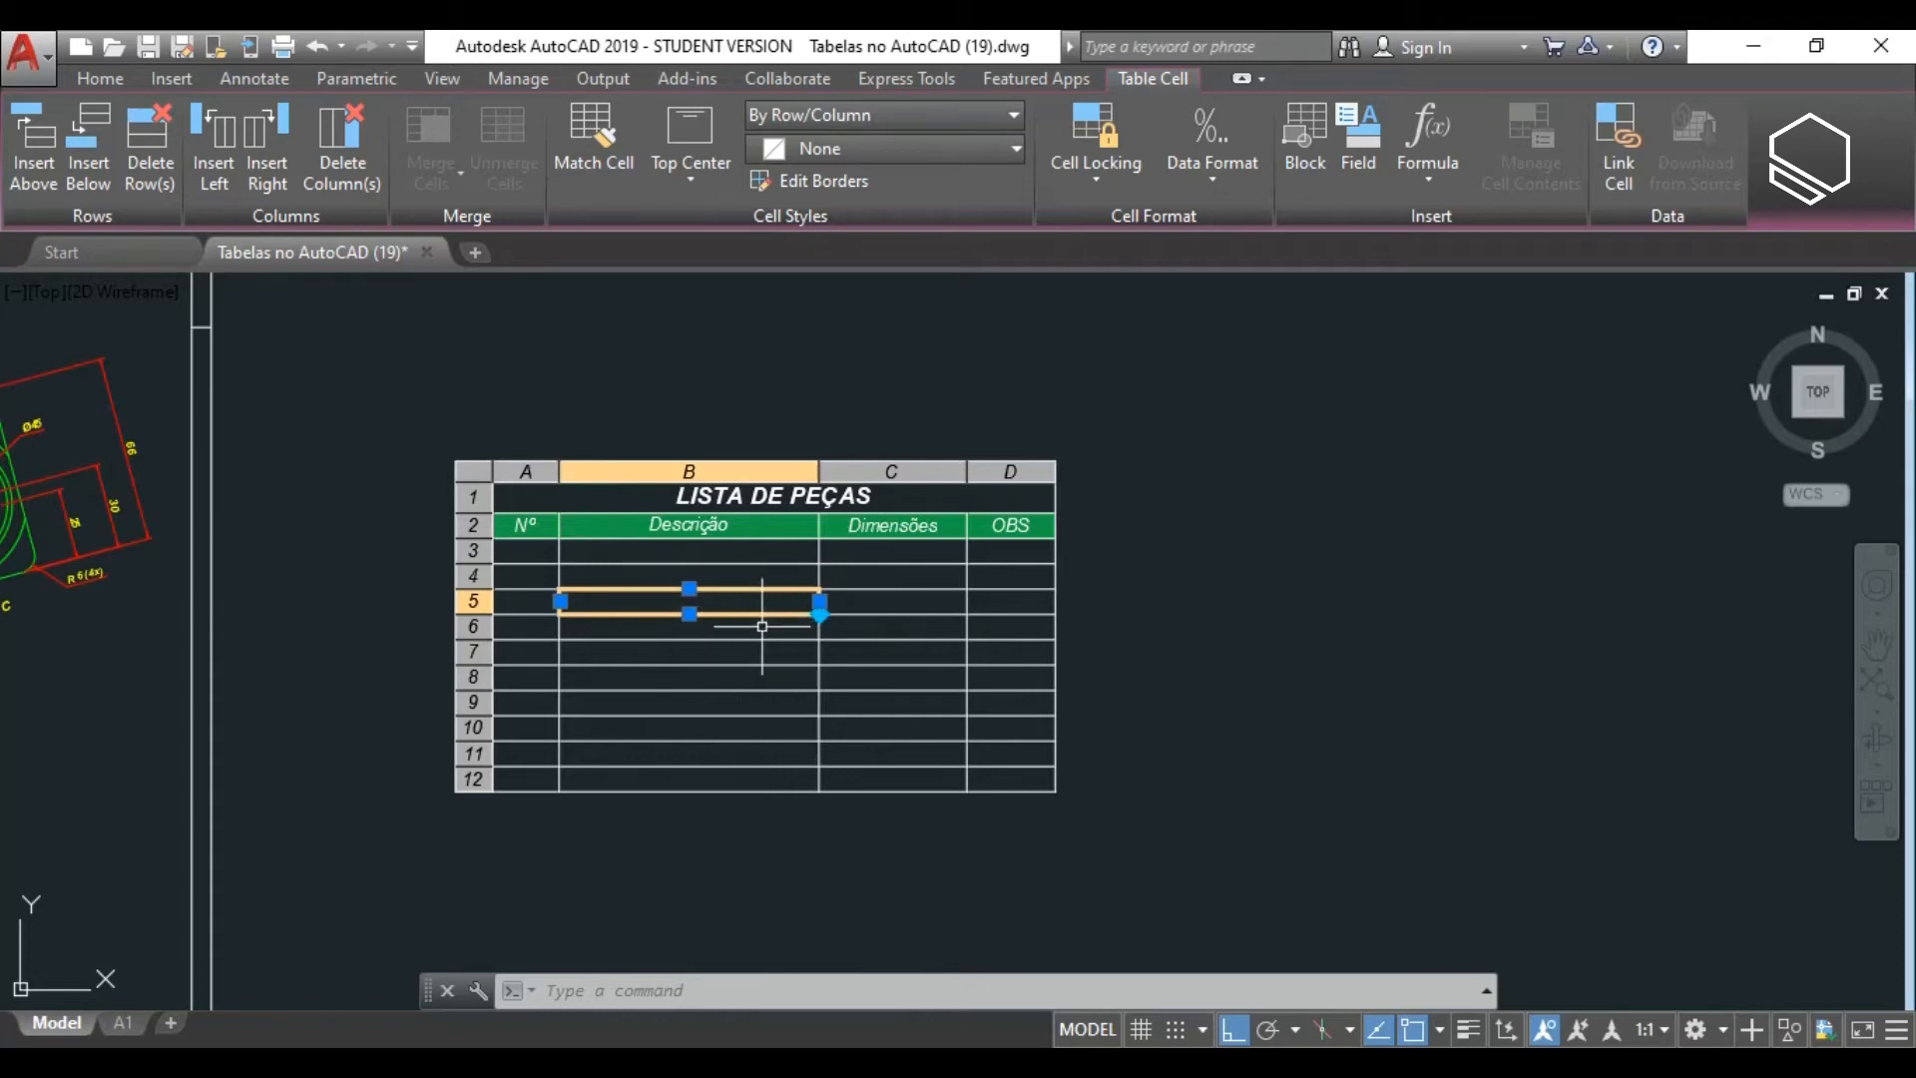
Try to merge cells B5 and B6 with Merge All.
left_click_drag(764, 625, 594, 604)
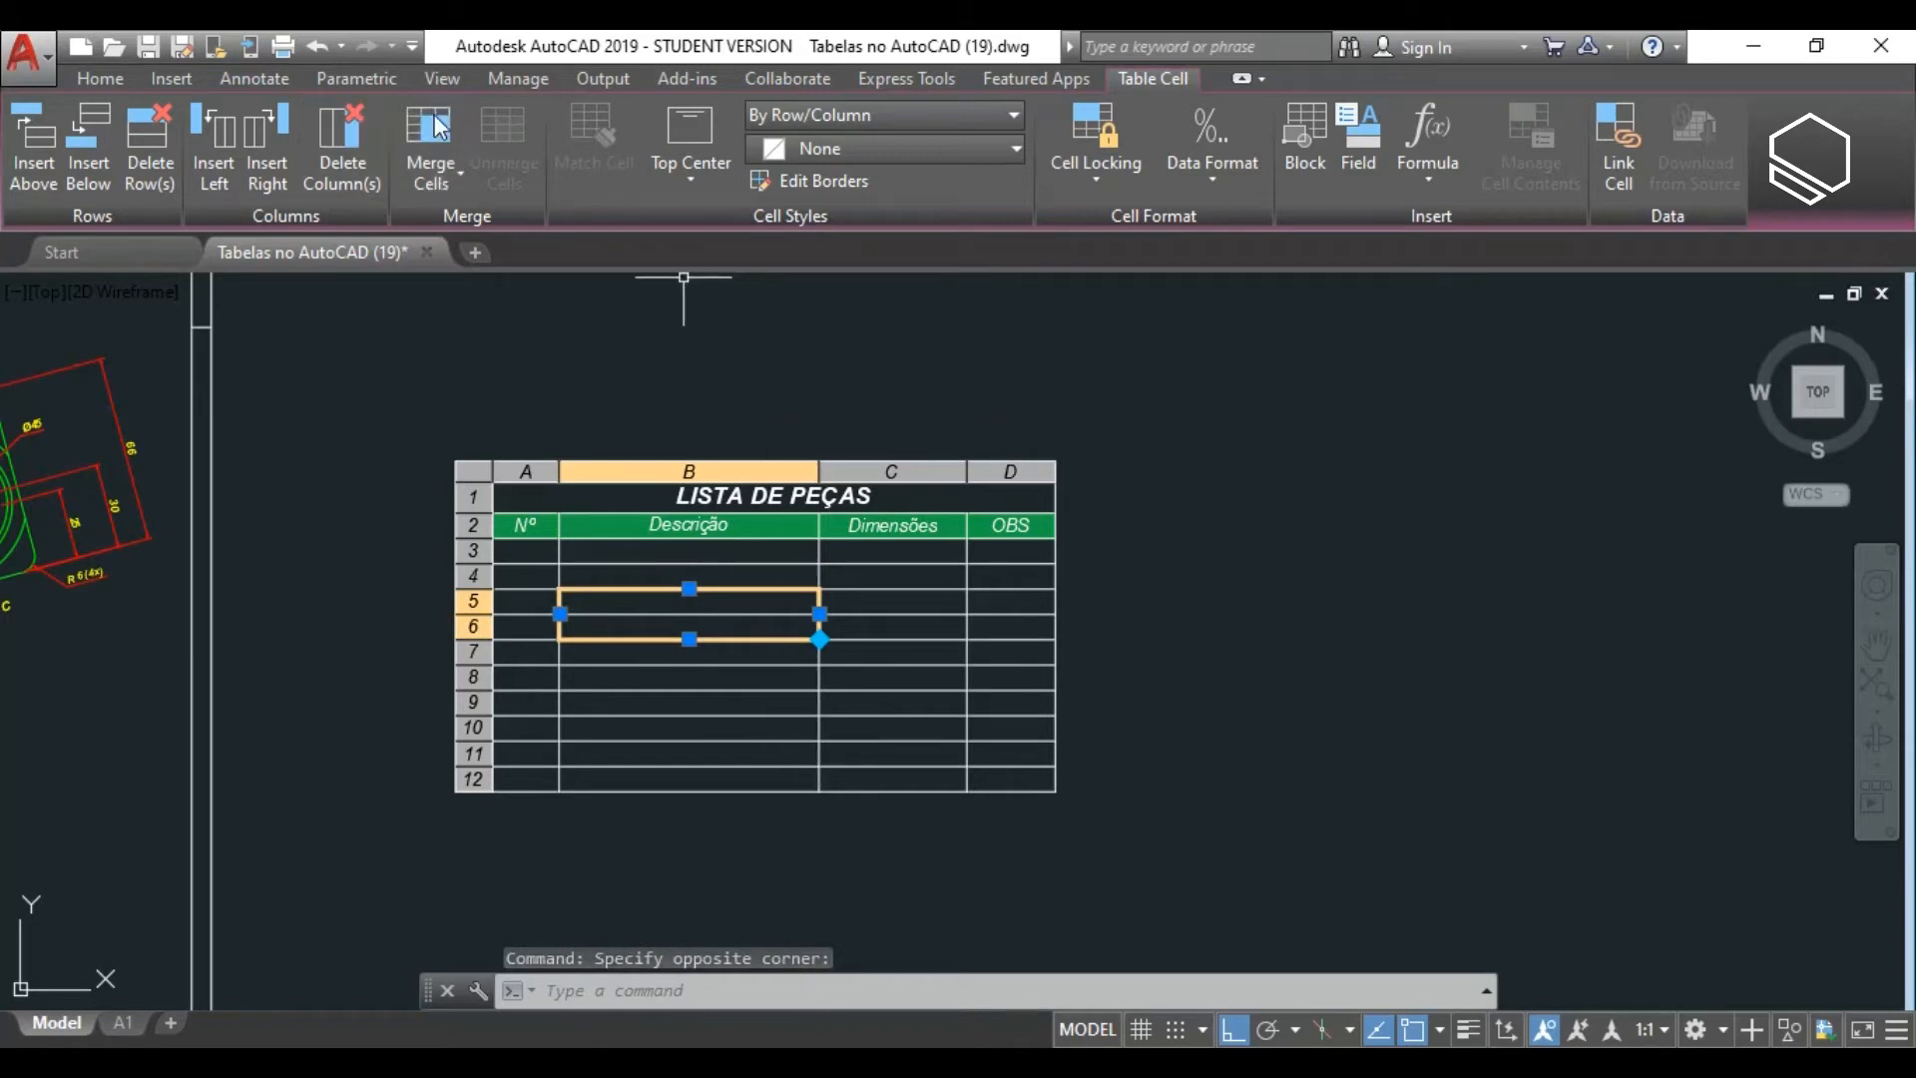
left_click(429, 136)
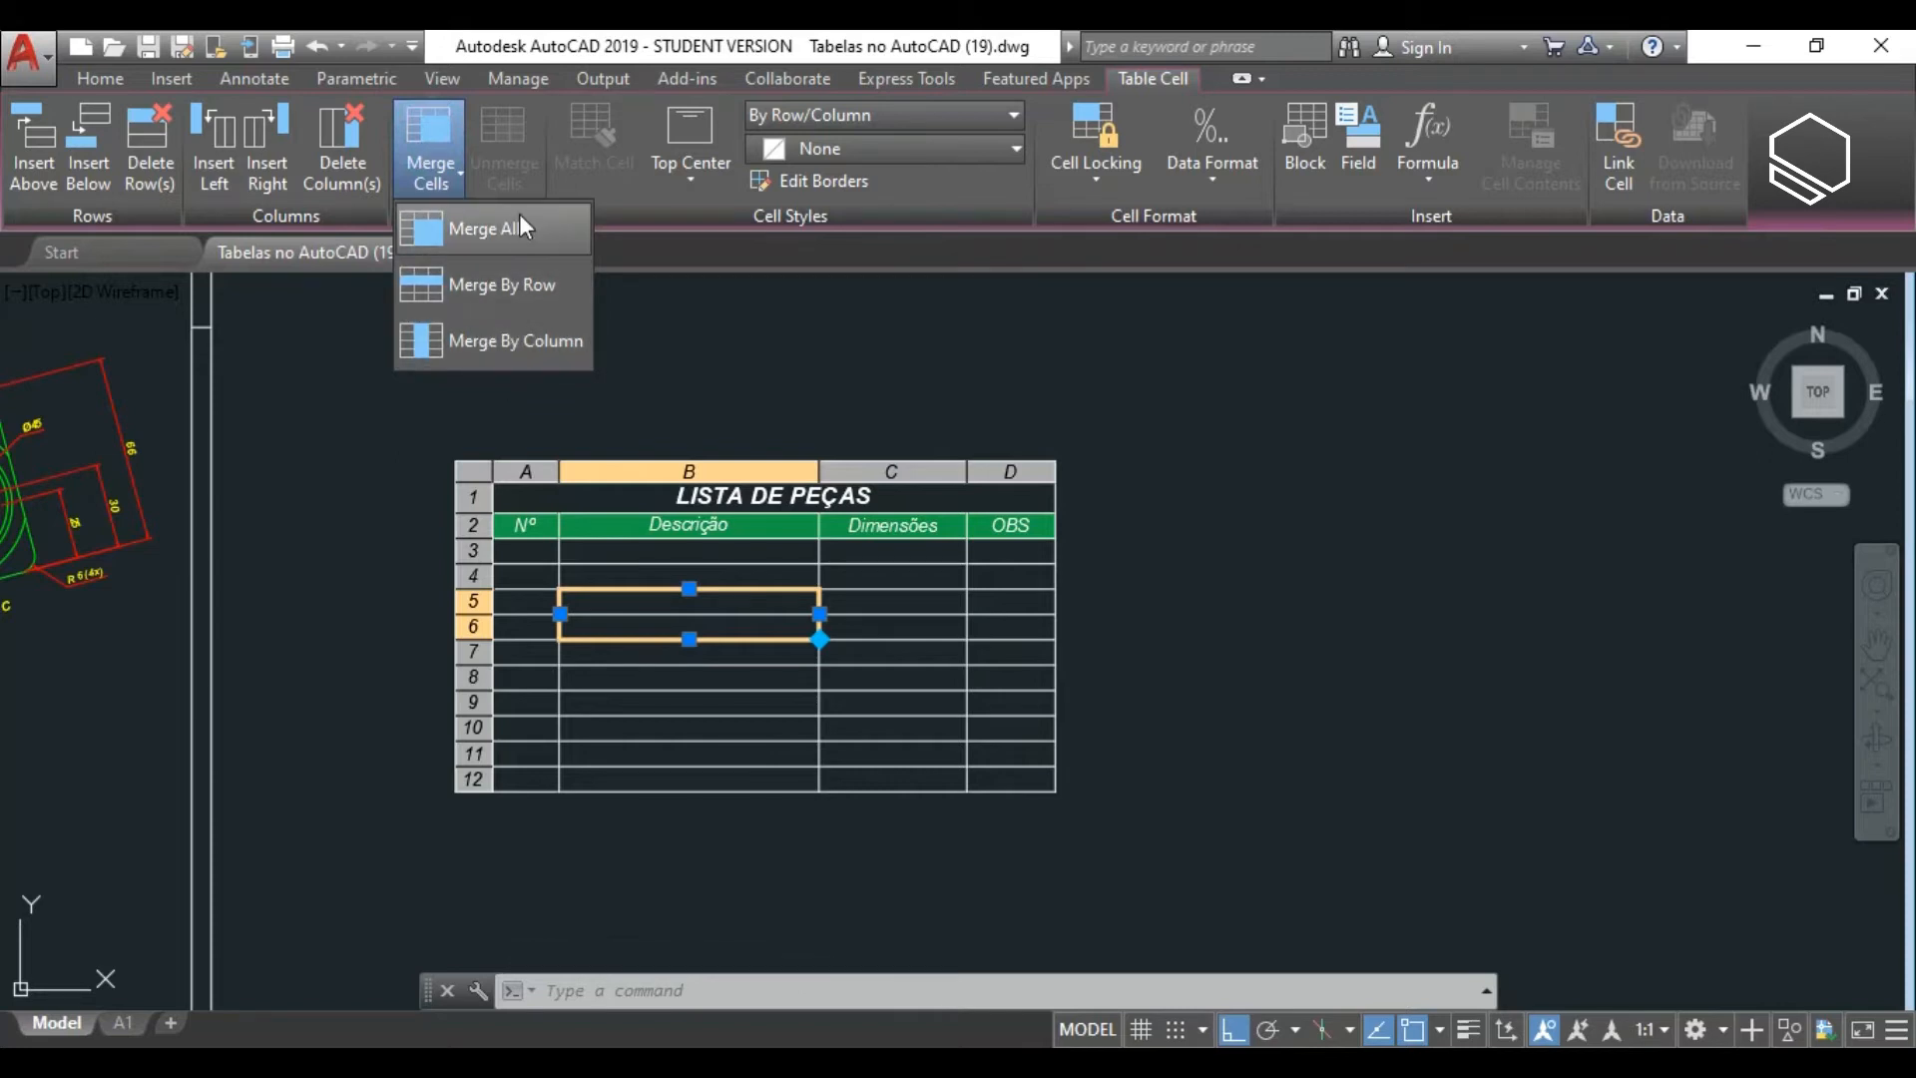
left_click(517, 226)
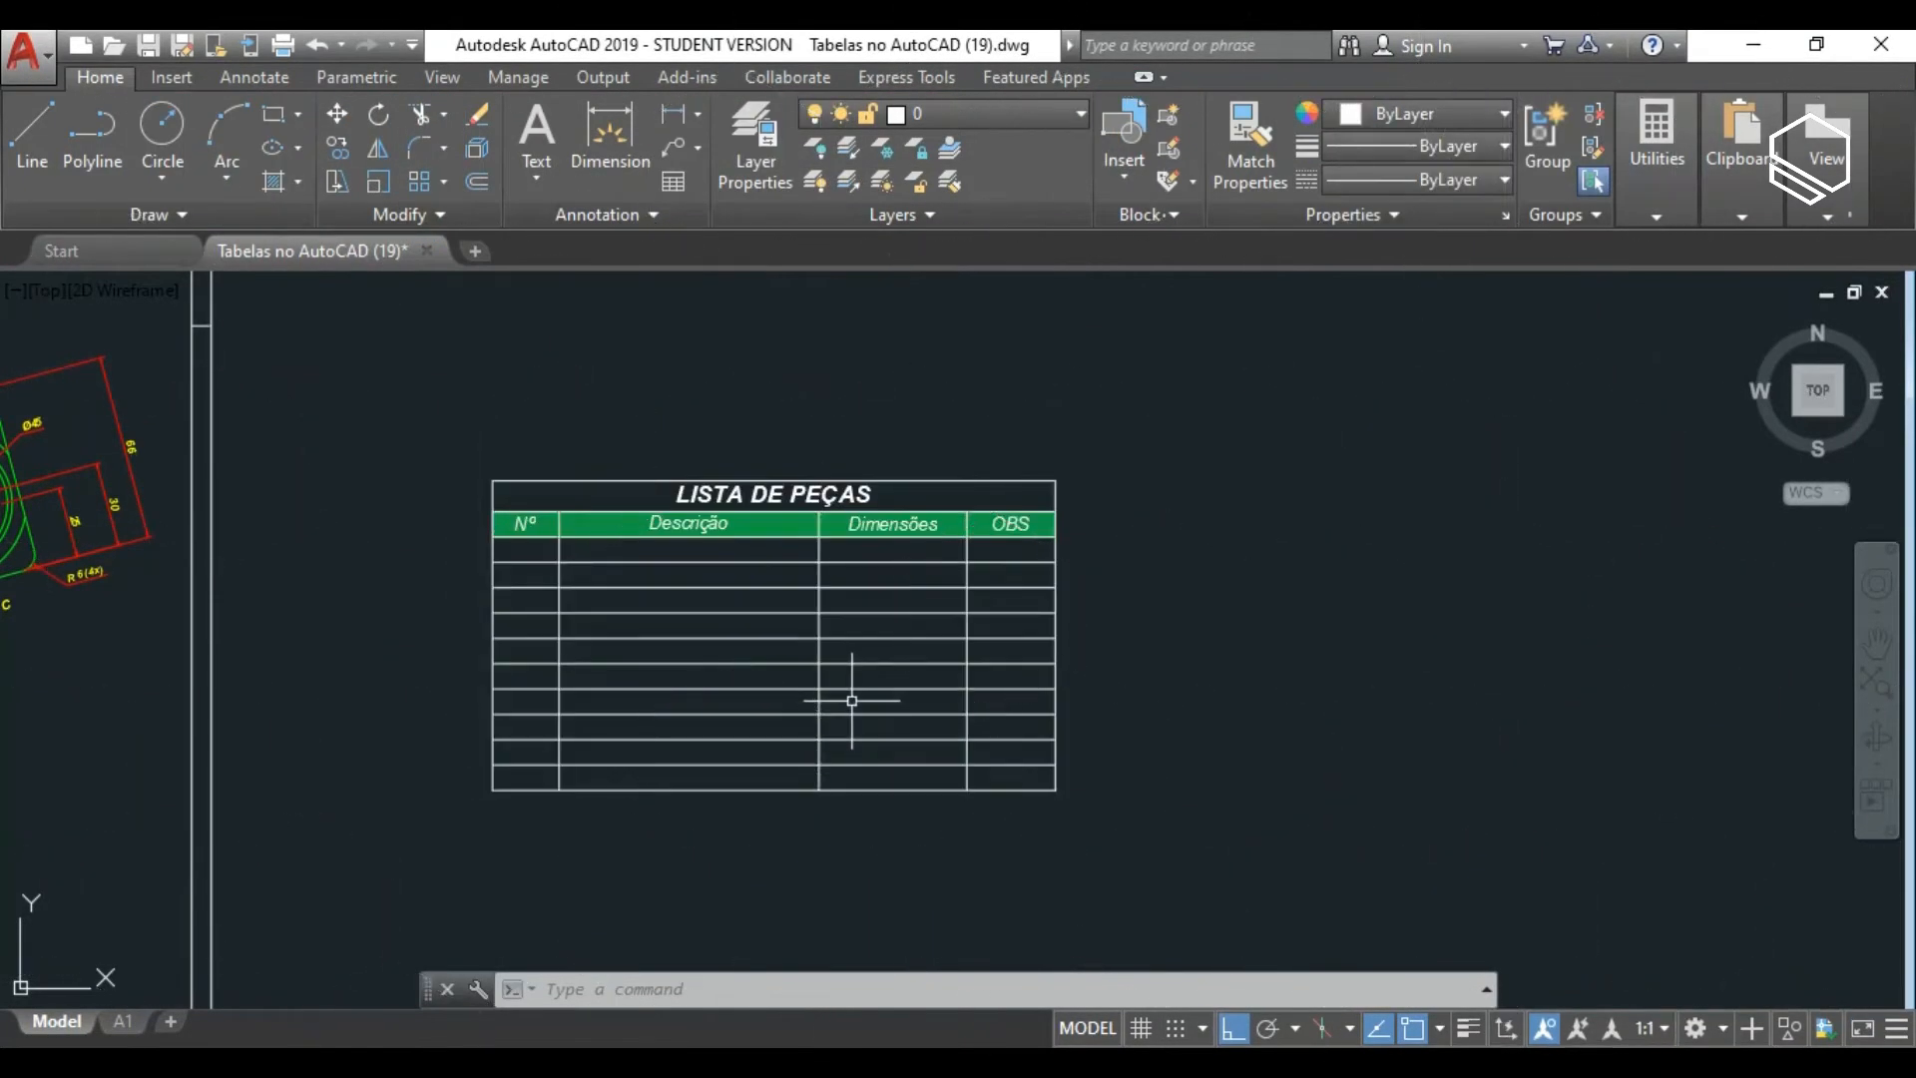
Merge cells B6 to C7 into a single cell with Merge All, and select the merged cell.
left_click(851, 700)
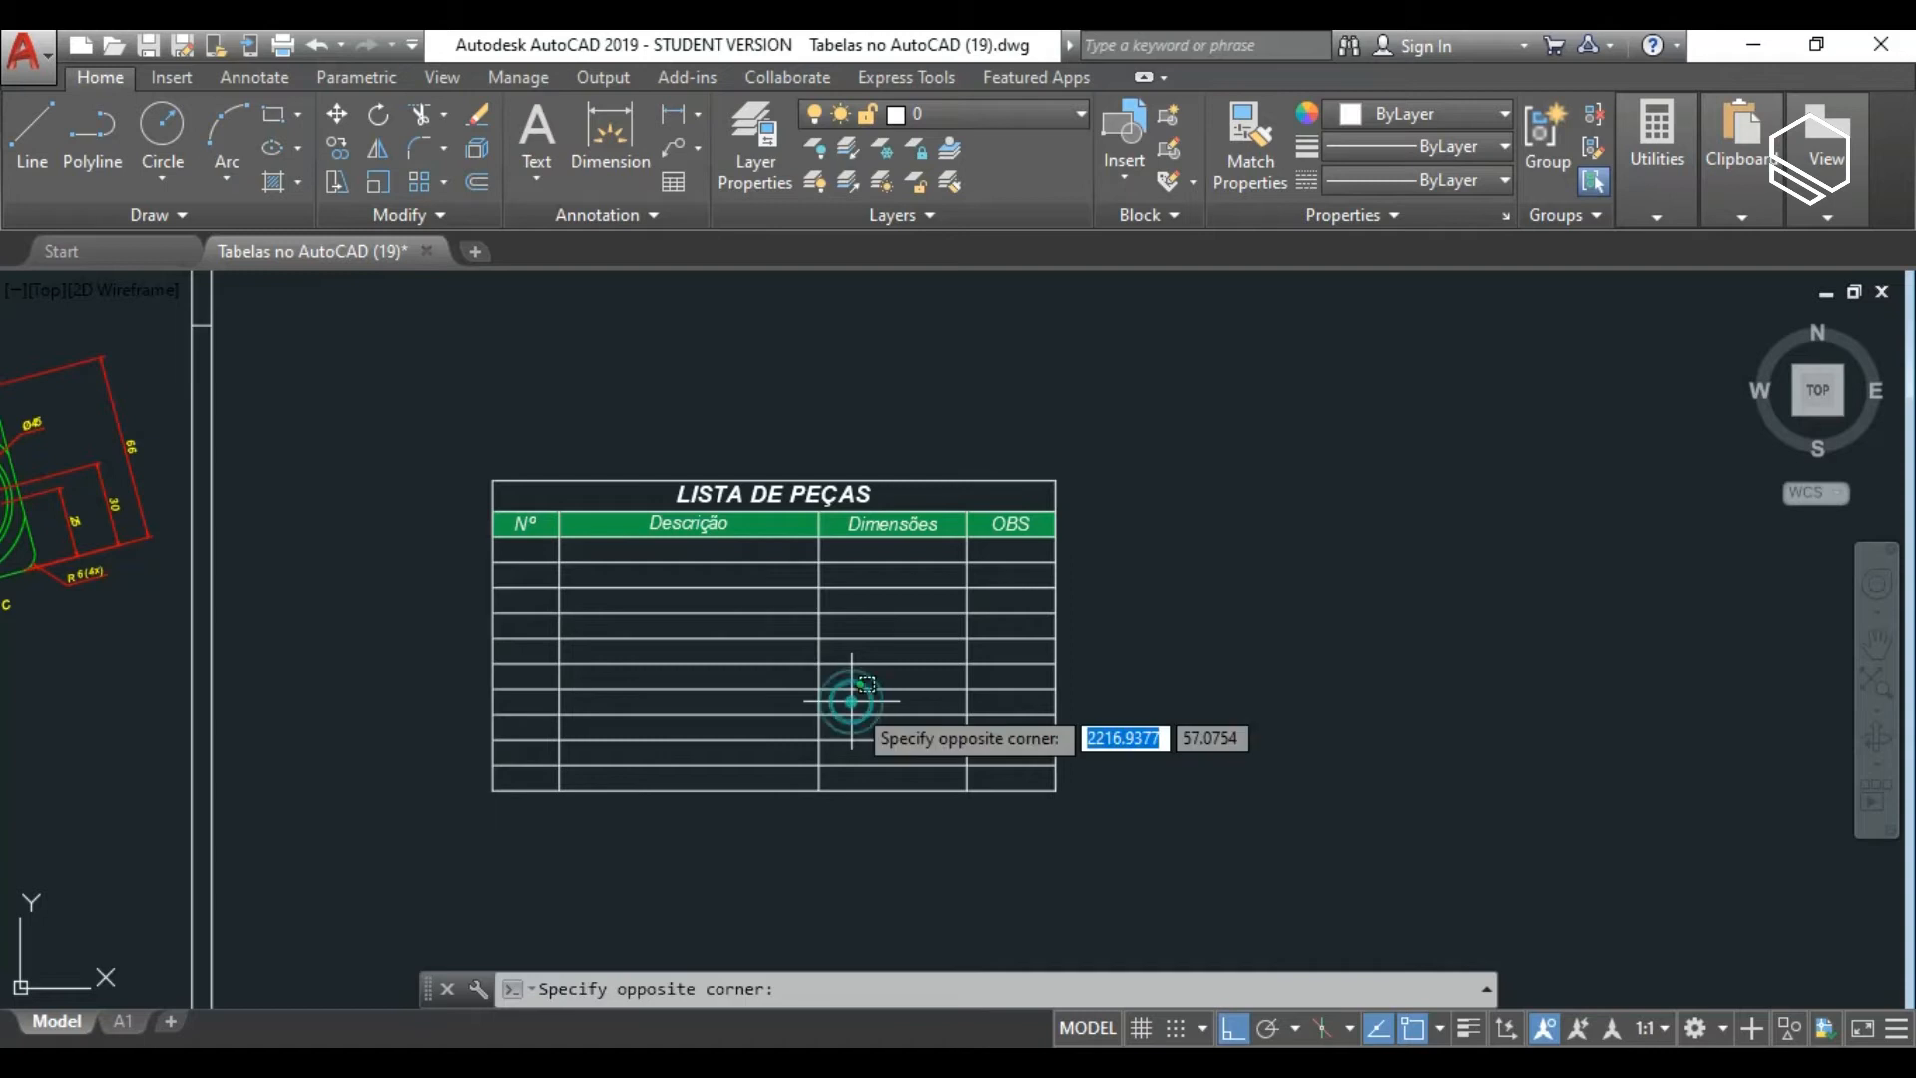
left_click(748, 666)
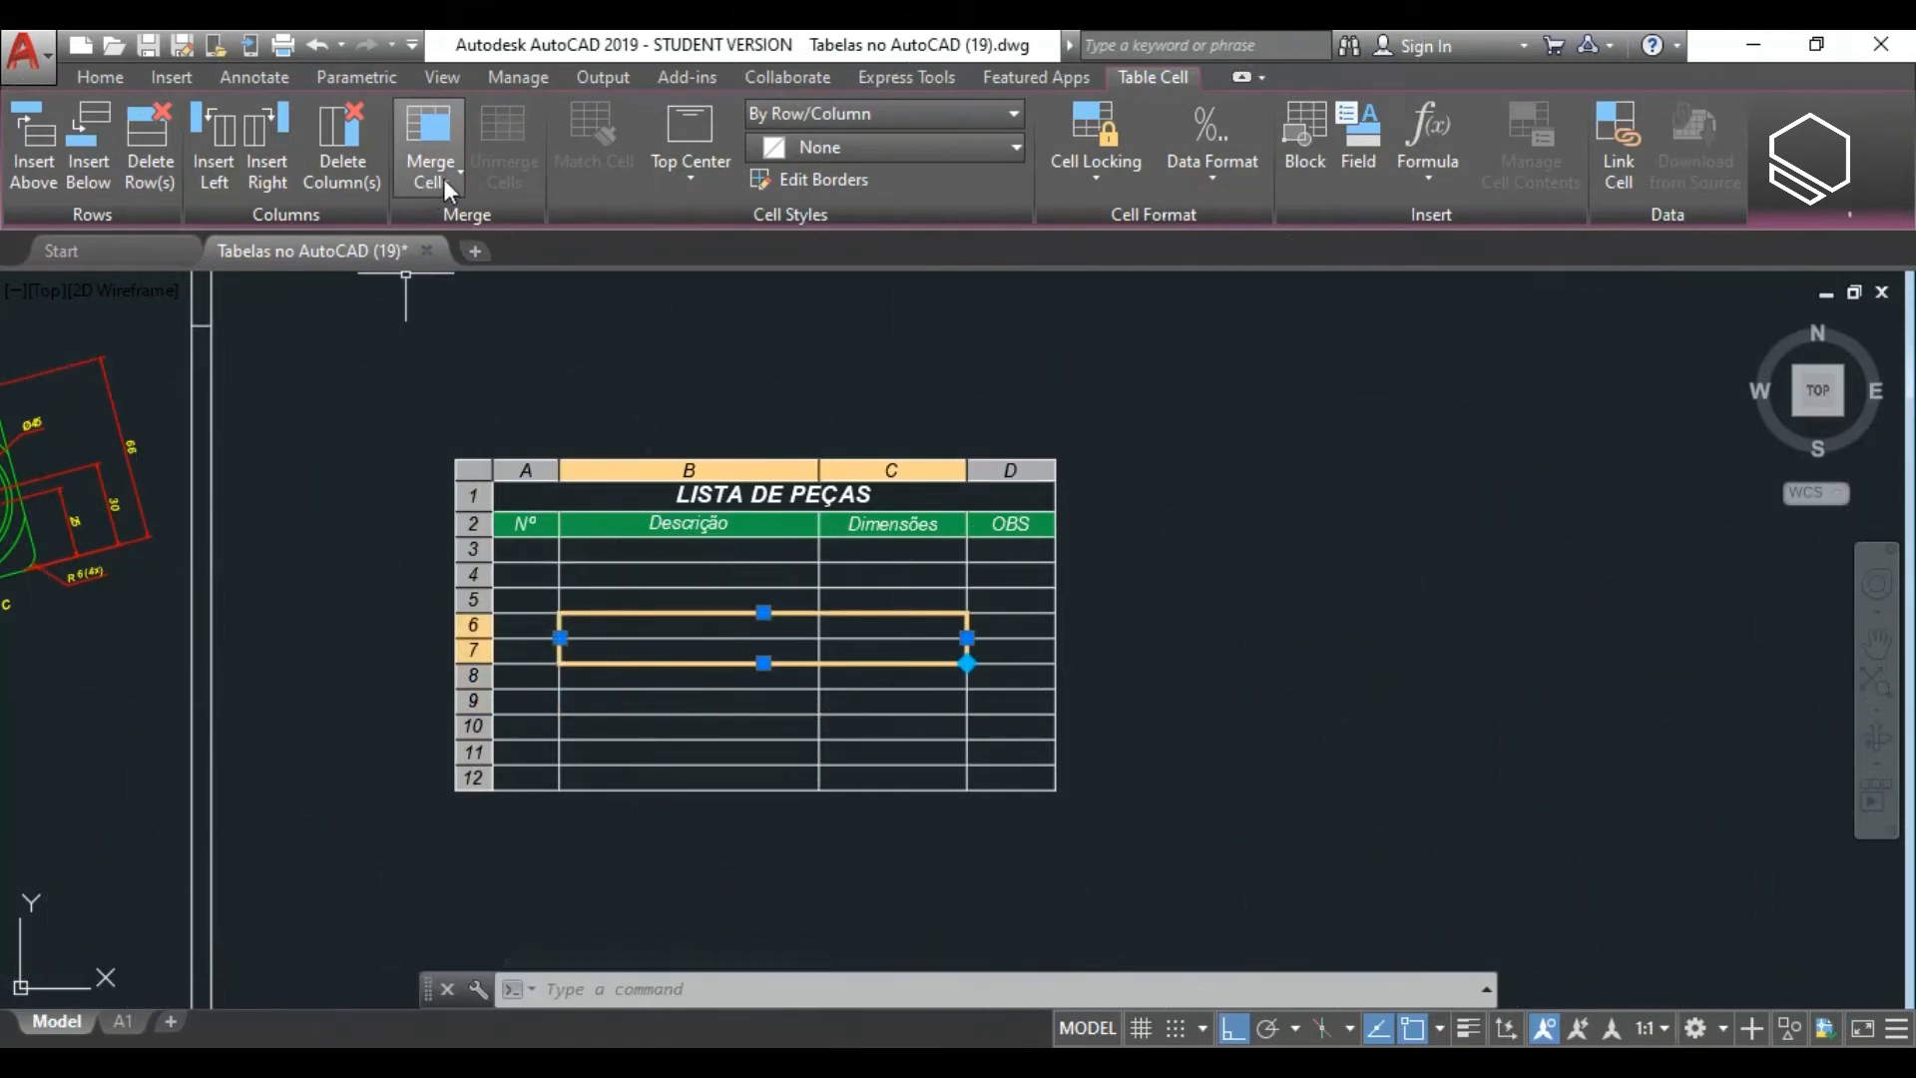
left_click(447, 182)
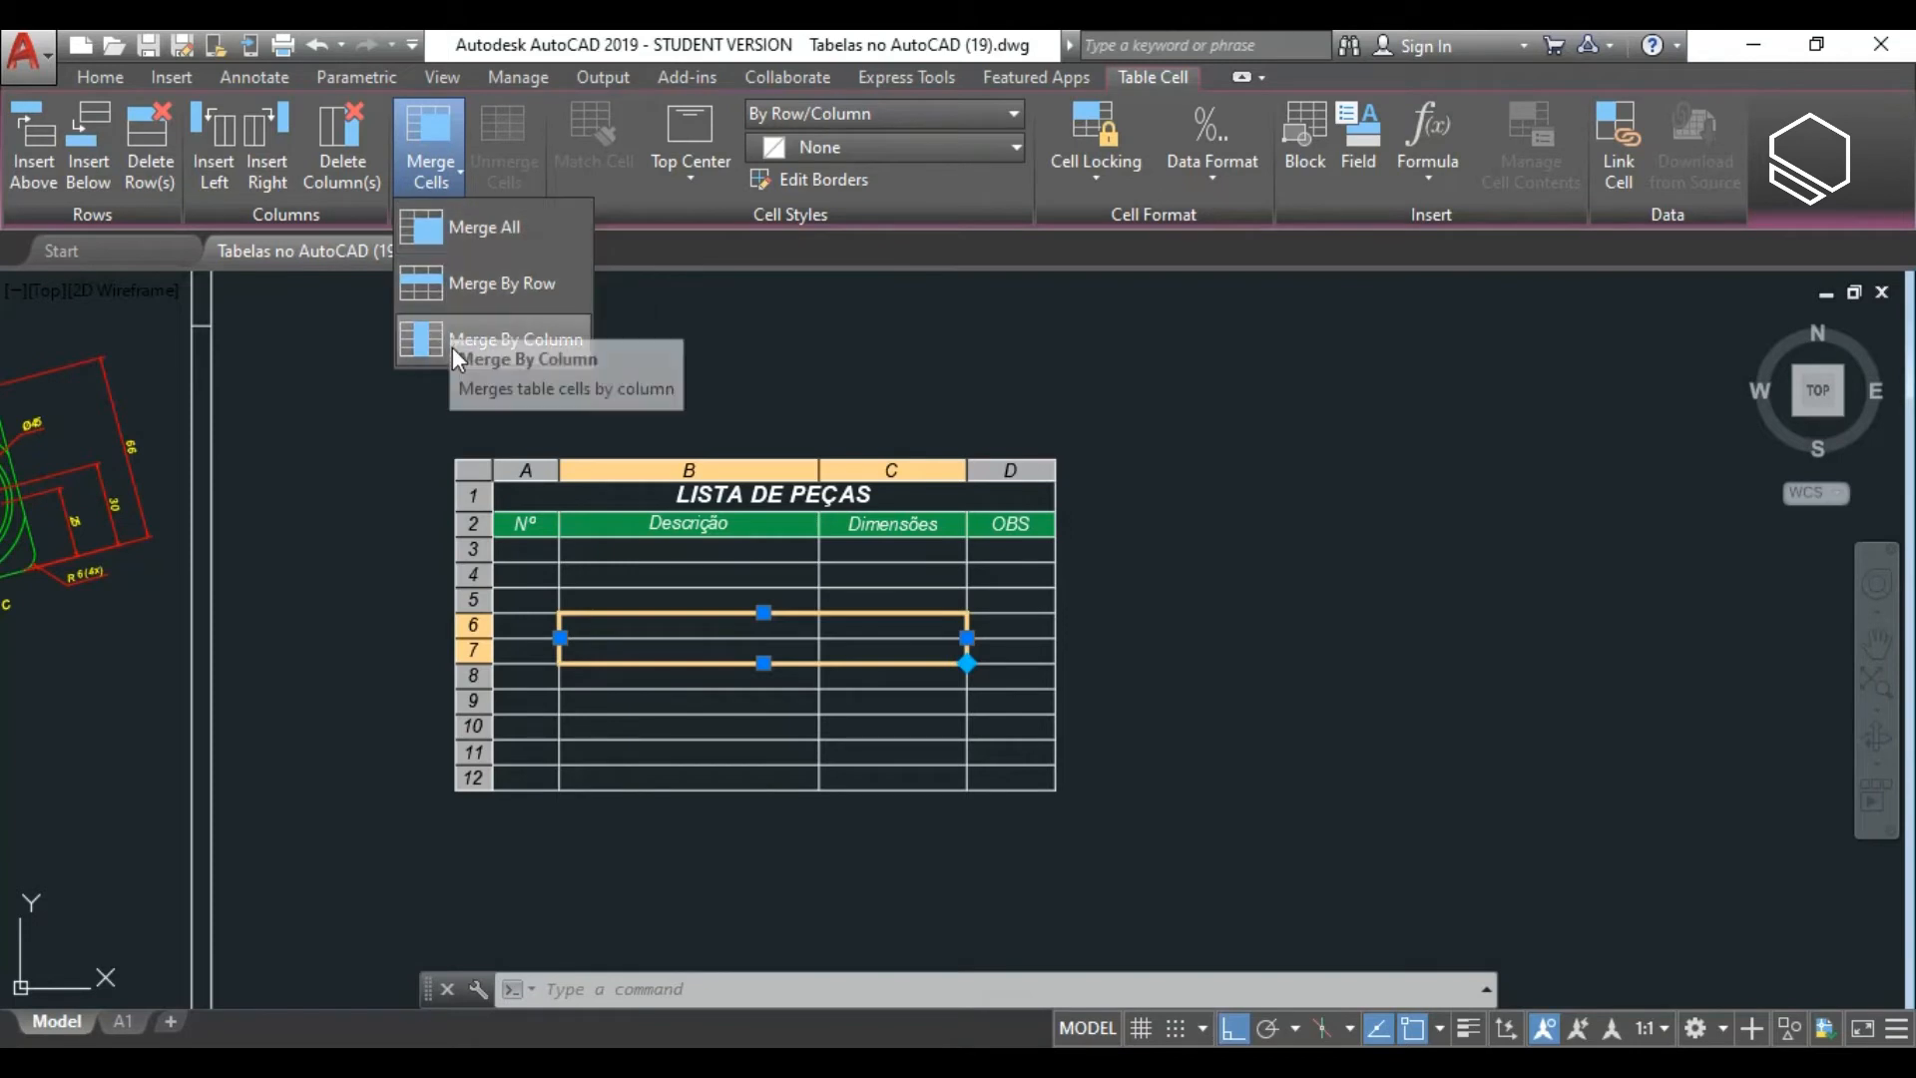
left_click(496, 229)
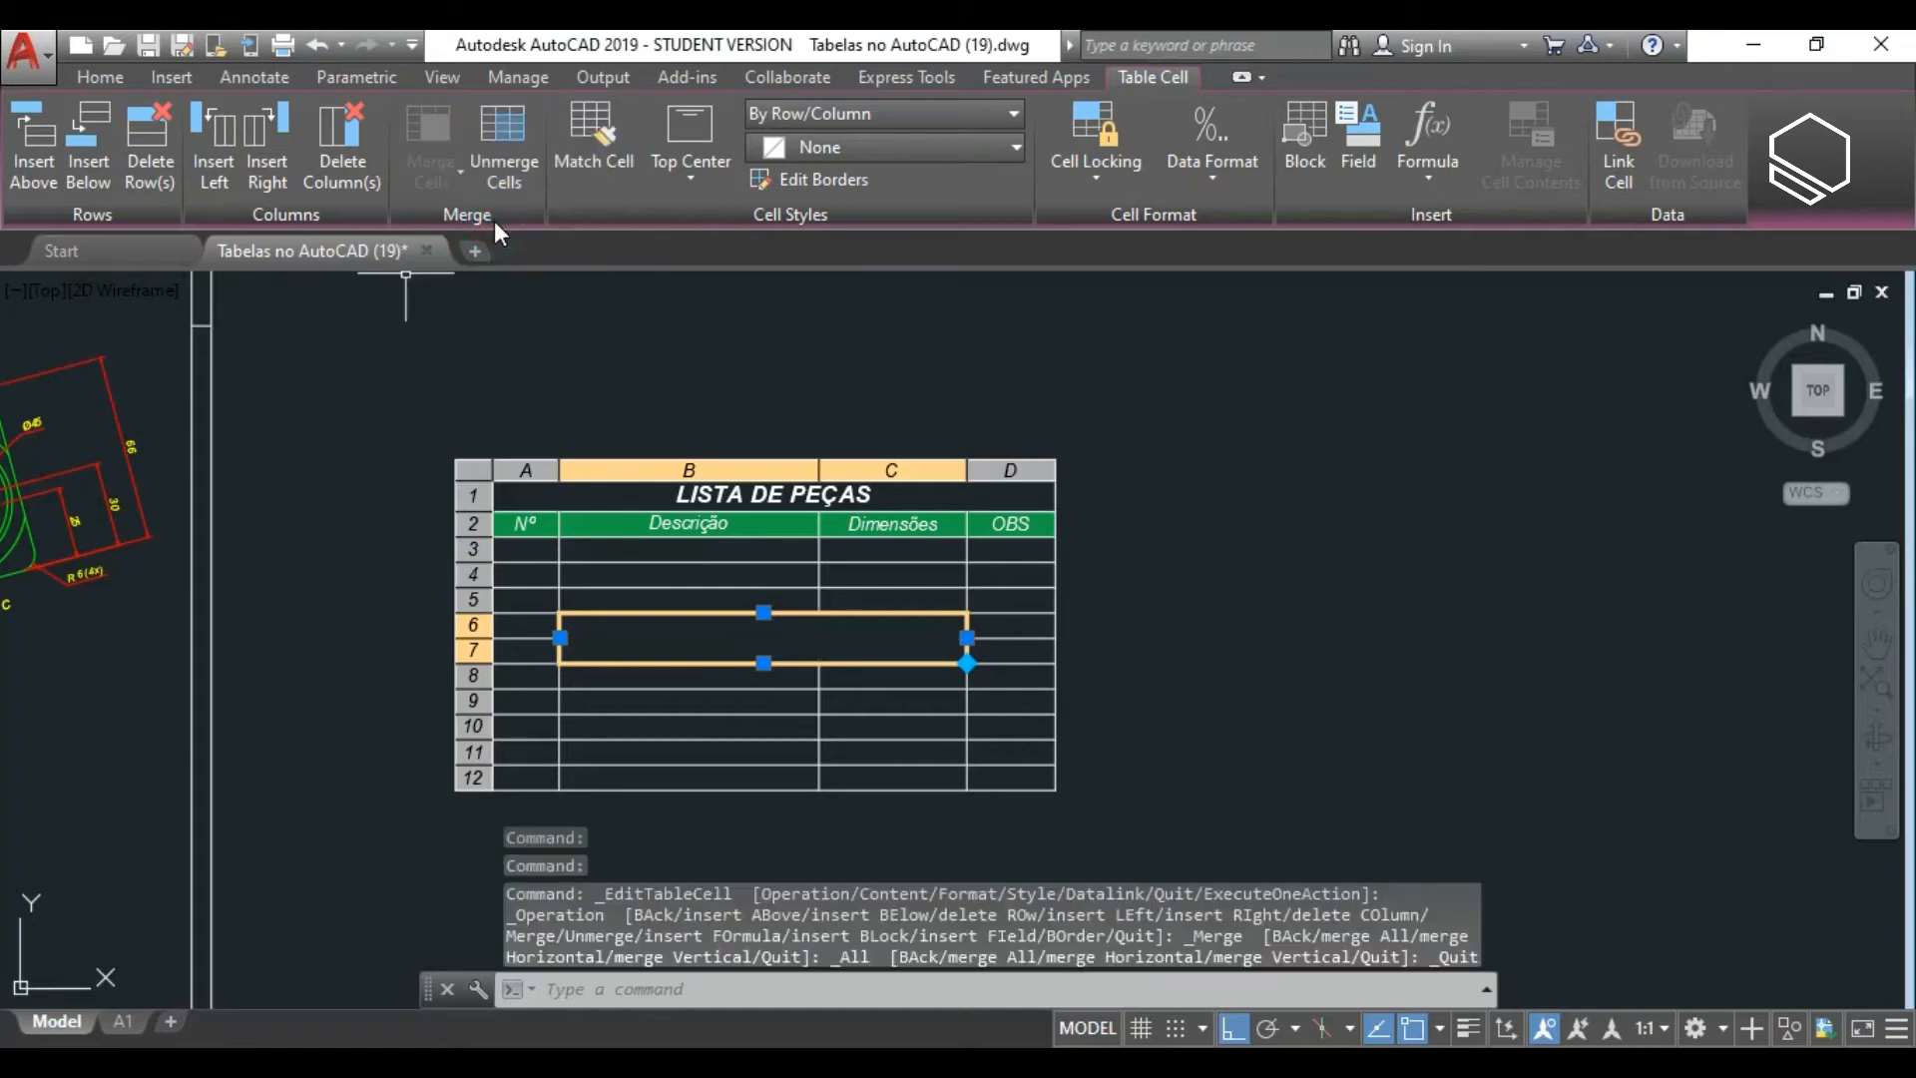
left_click(795, 638)
left_click(797, 639)
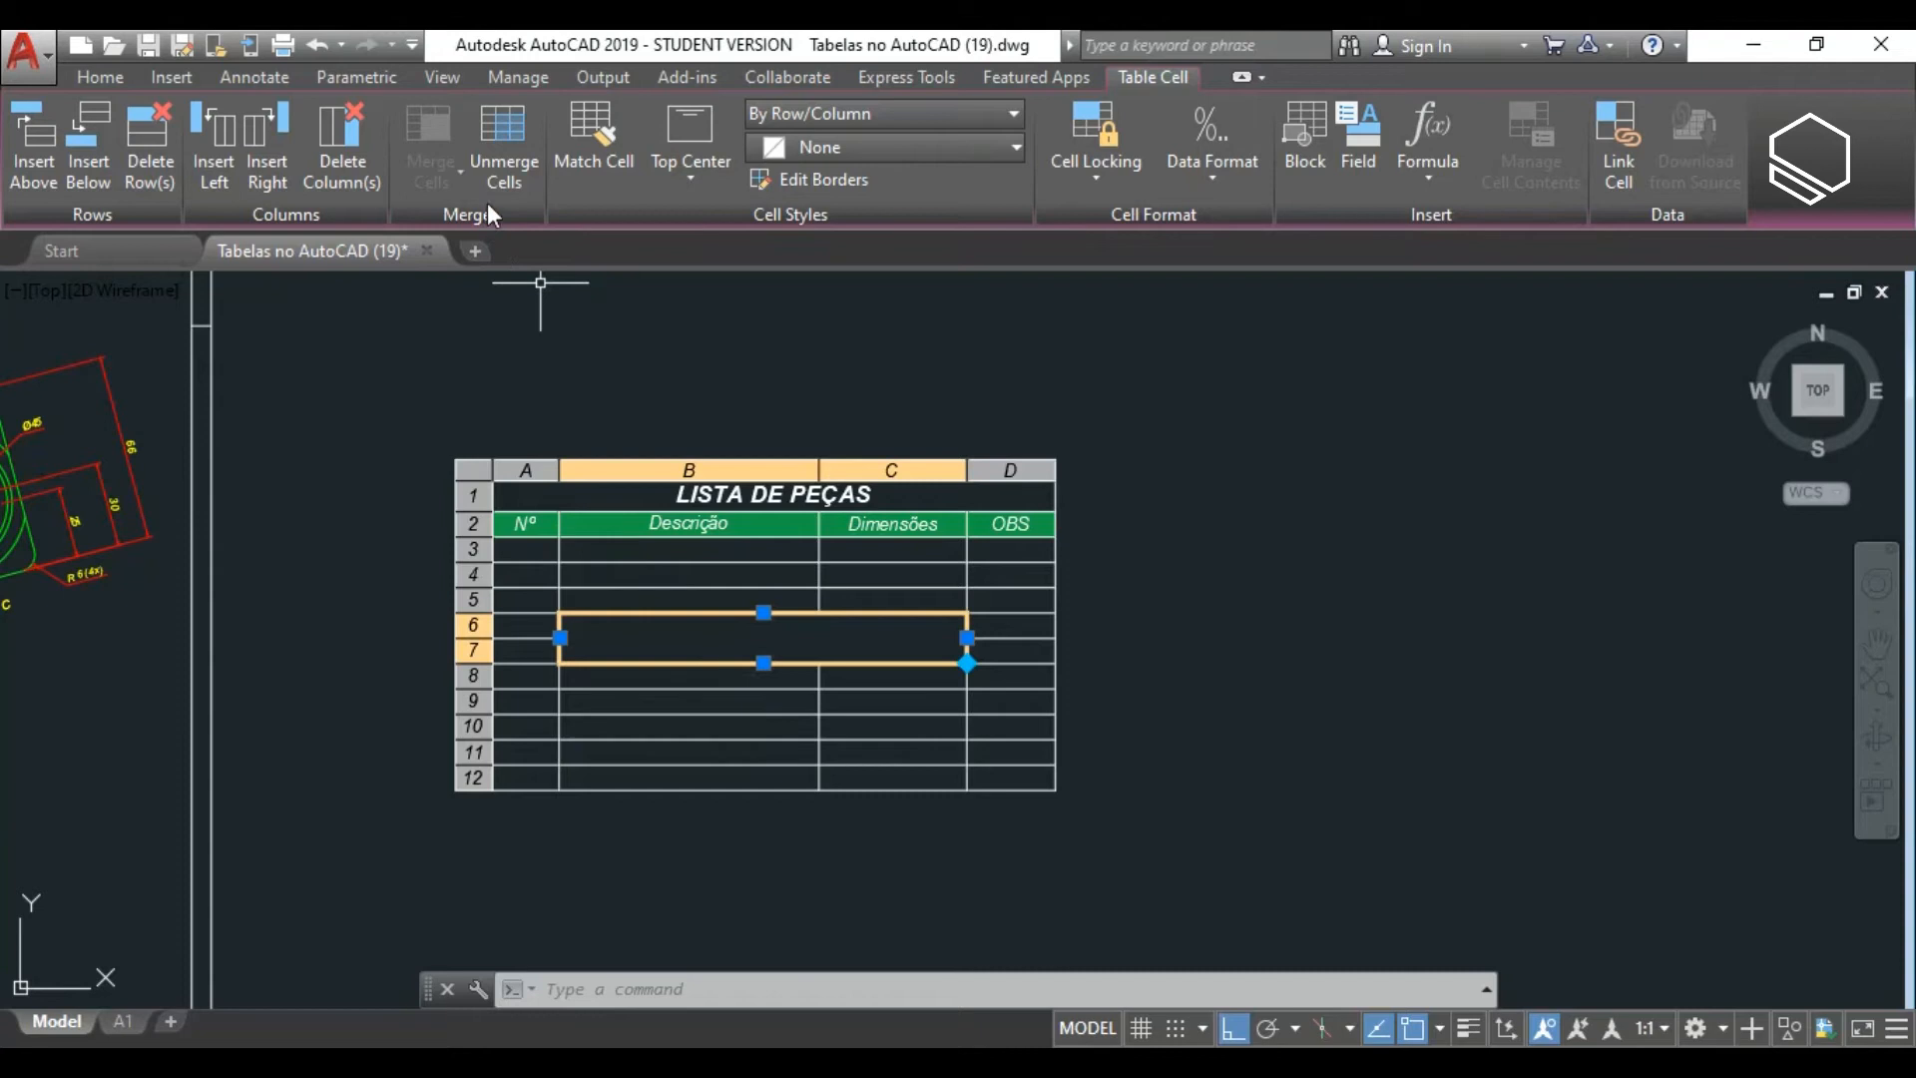
Unmerge the merged B6 to C7 cell and merge the same cells again with Merge By Row.
left_click(505, 133)
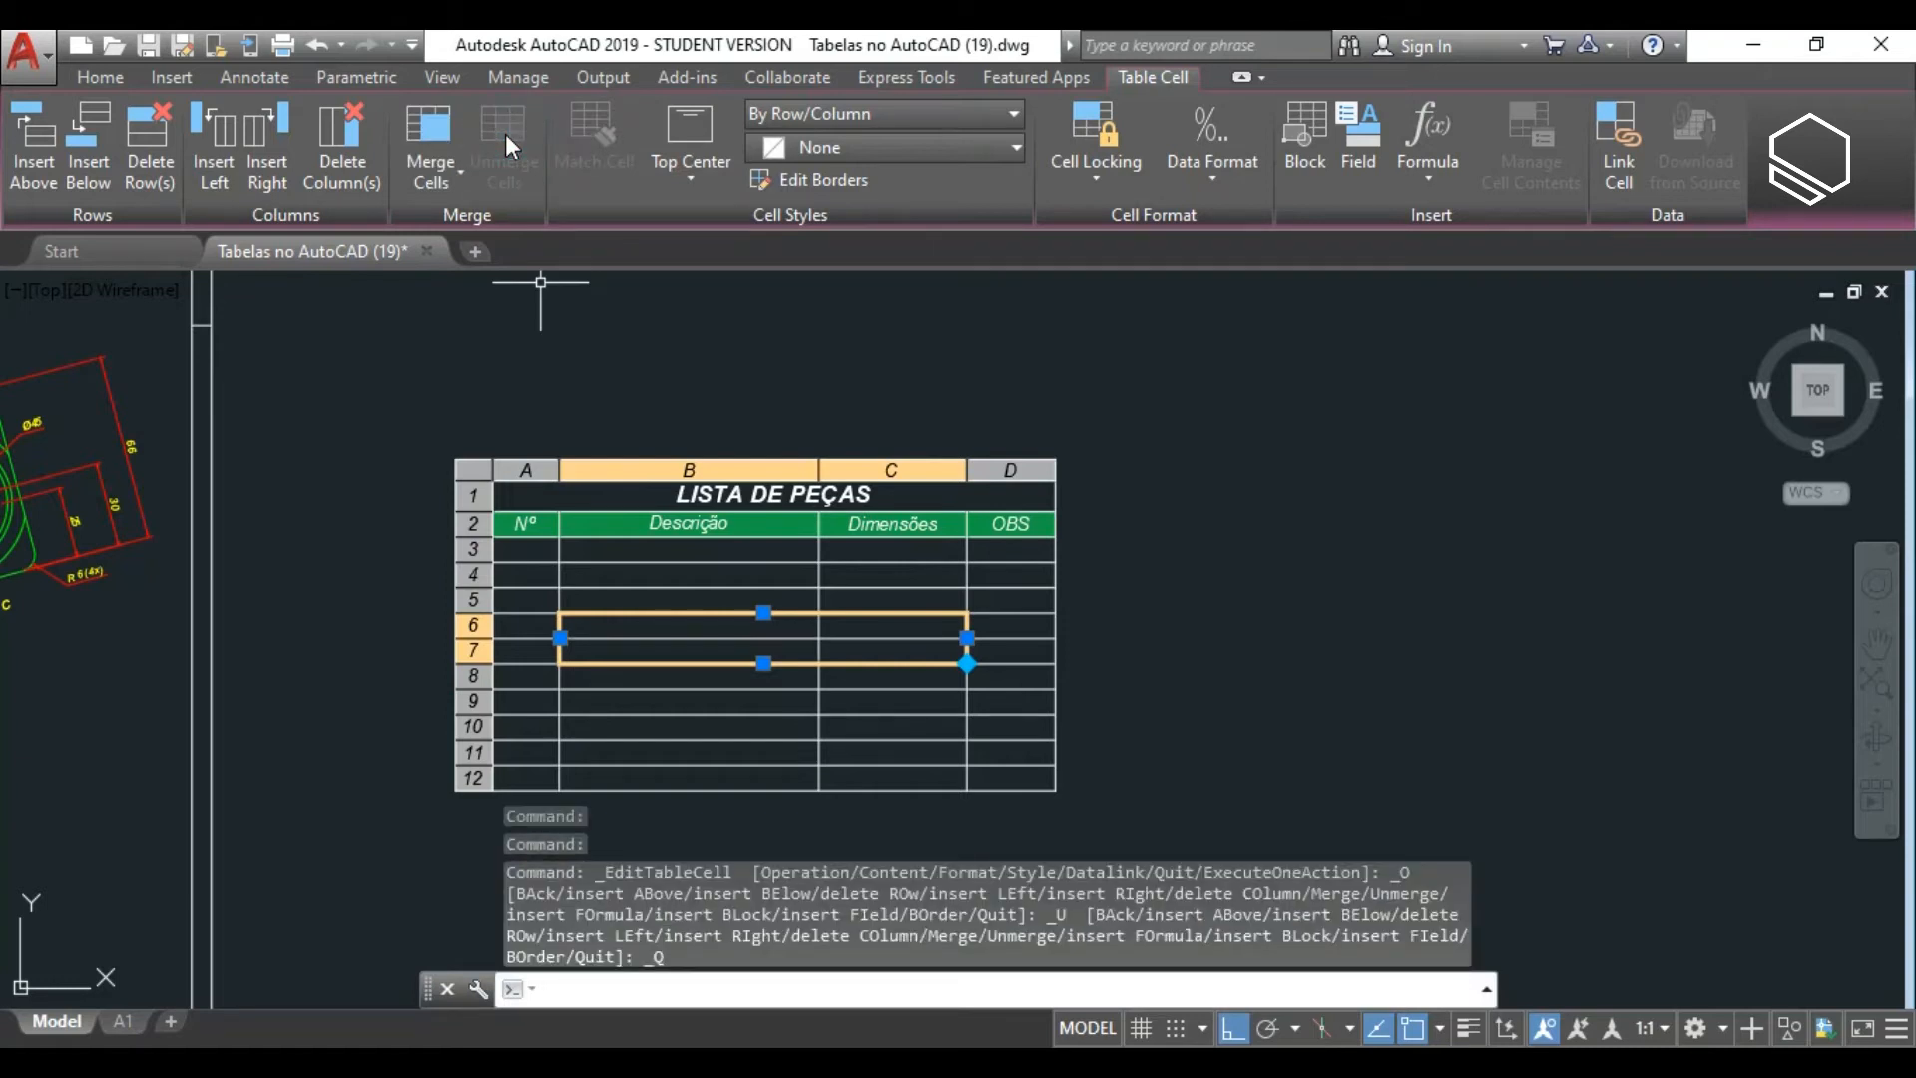
left_click(443, 177)
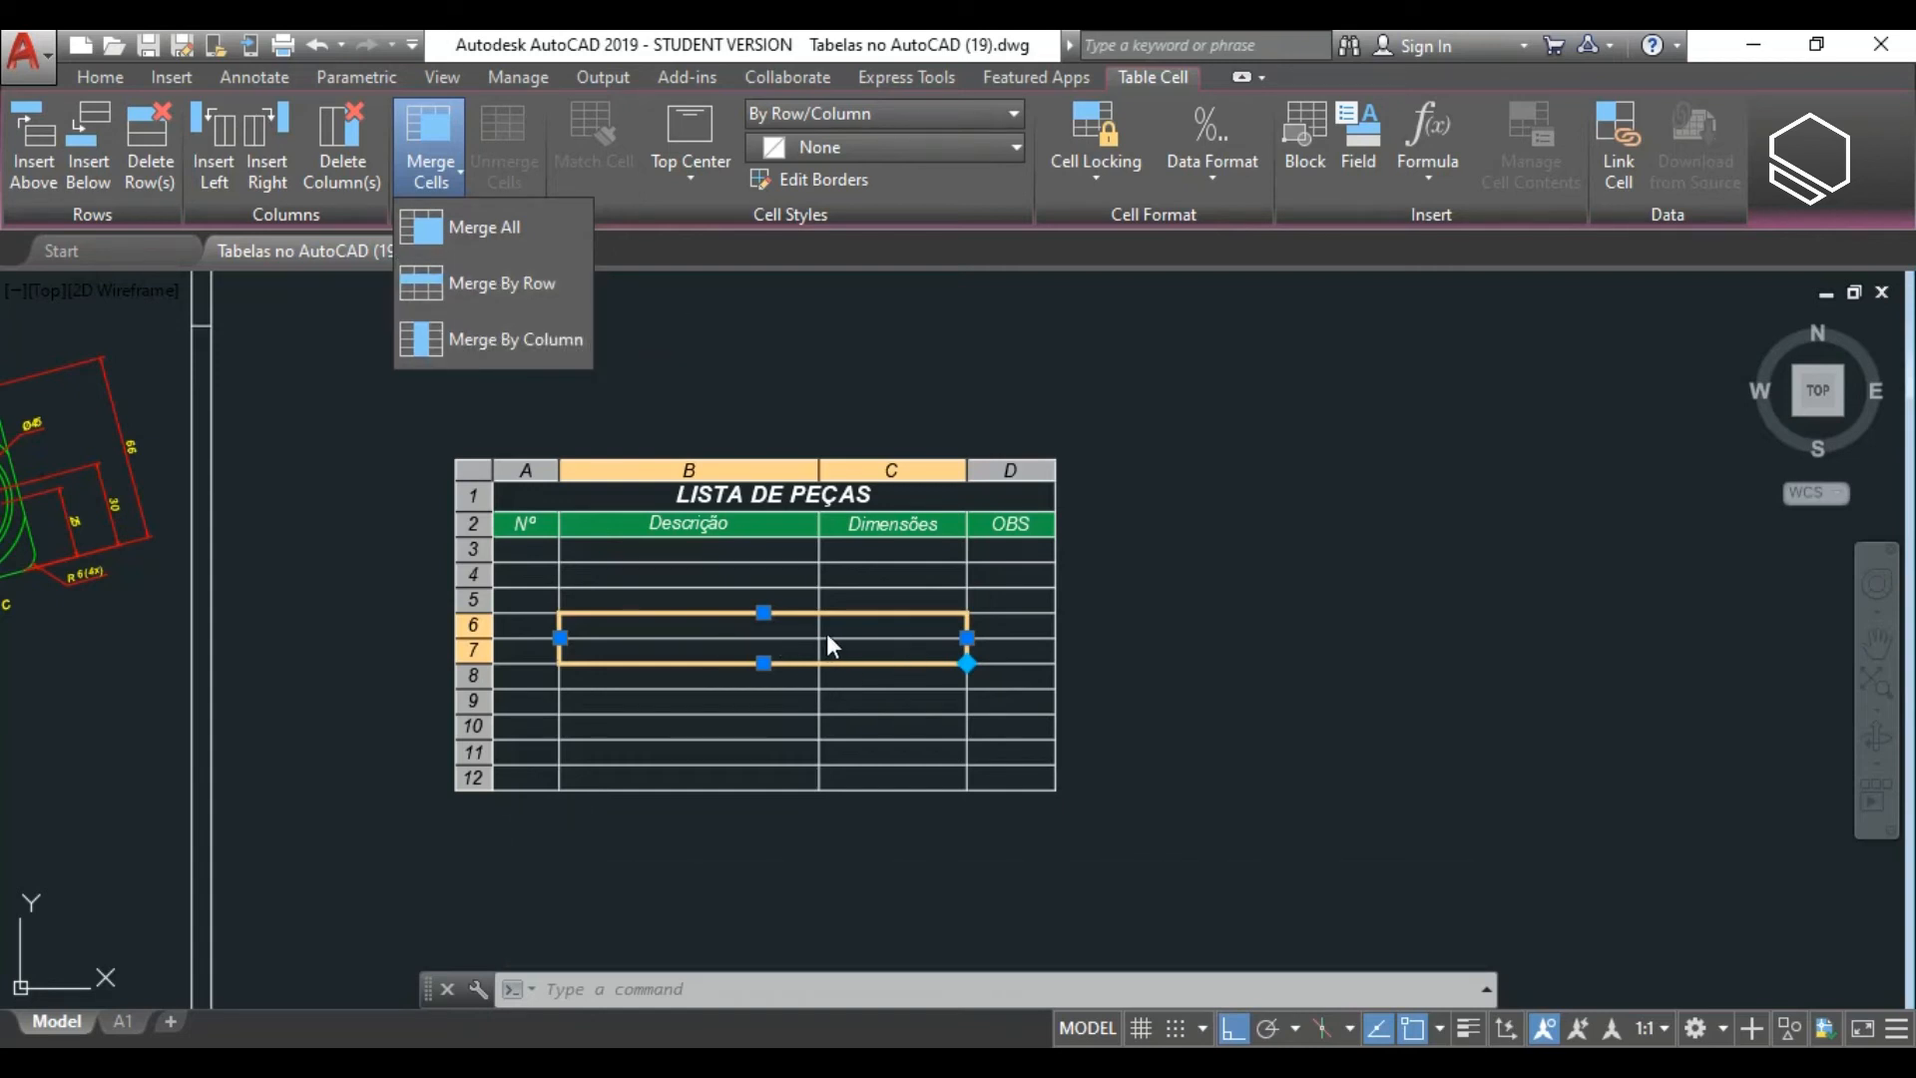
left_click(502, 281)
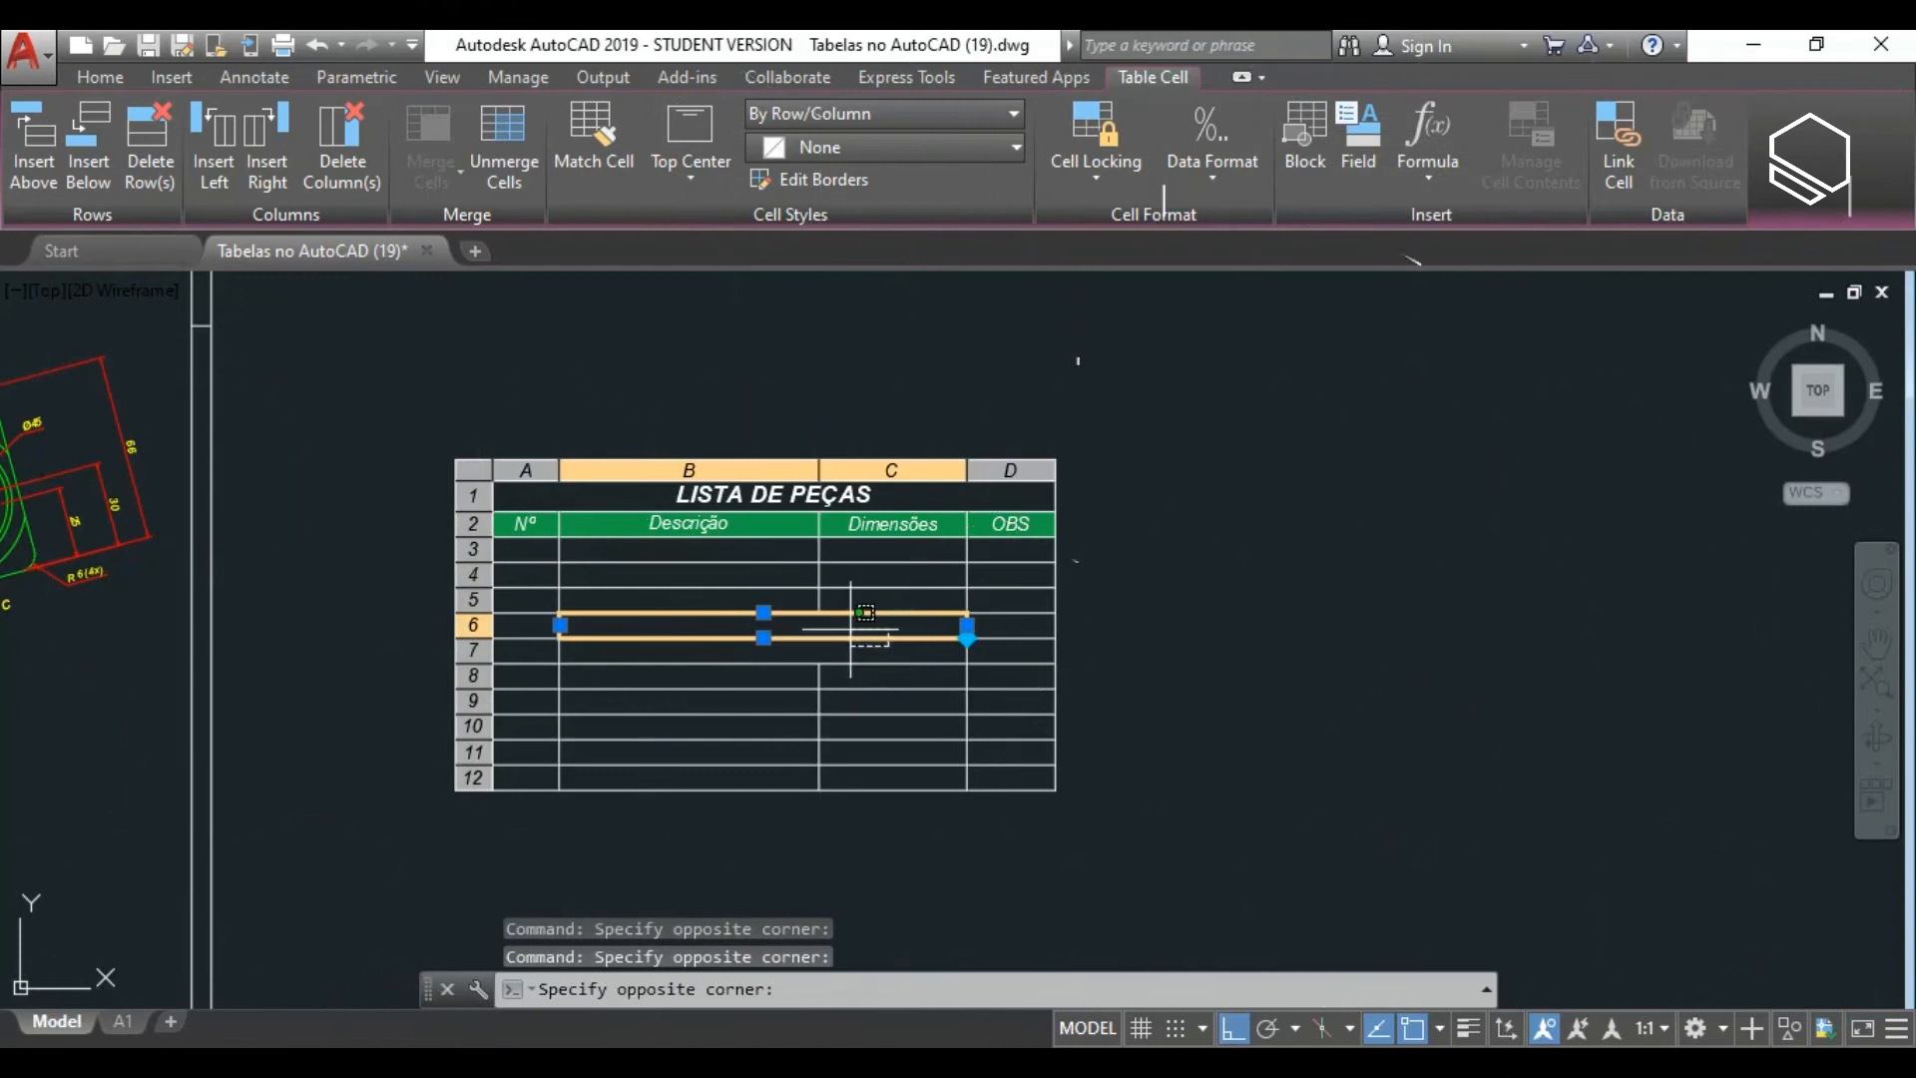
Unmerge the row-merged cells in rows 6 and 7, and merge B6 to C7 with Merge By Column.
left_click(851, 629)
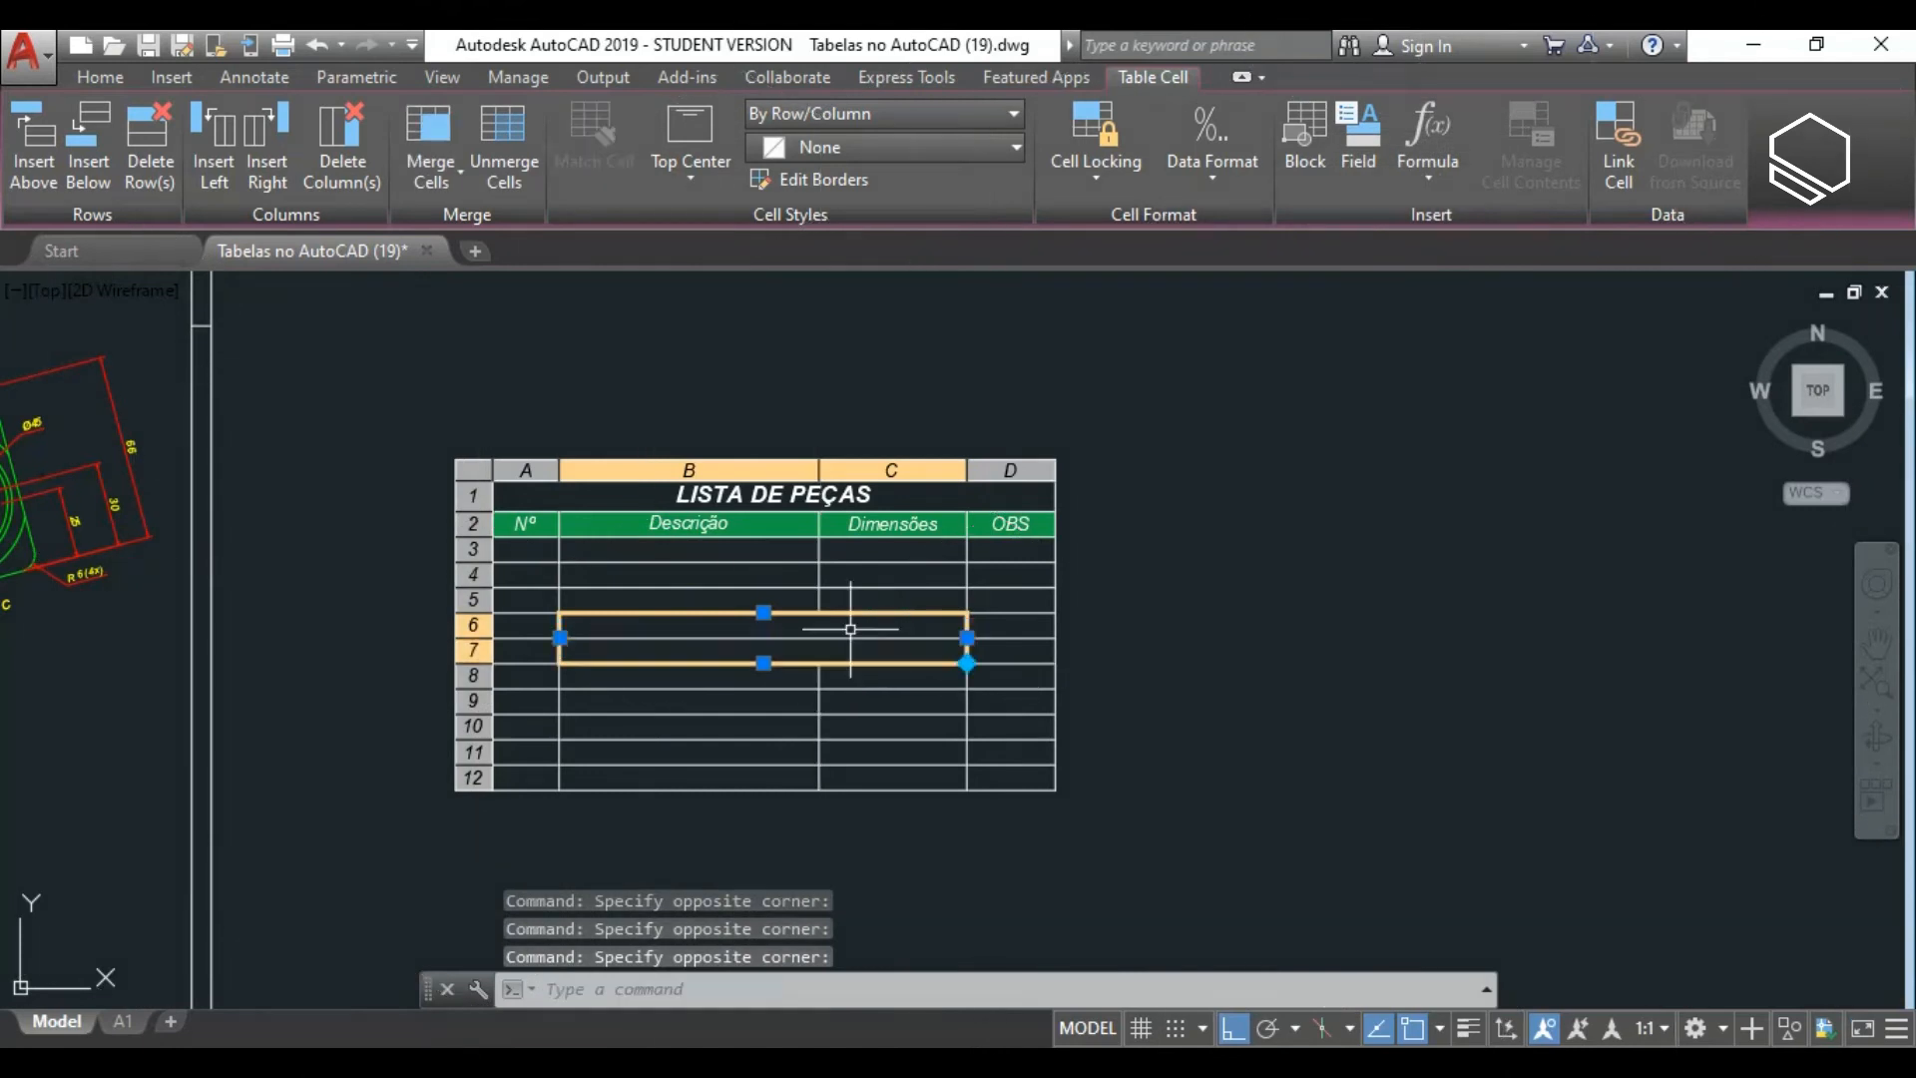
left_click(501, 147)
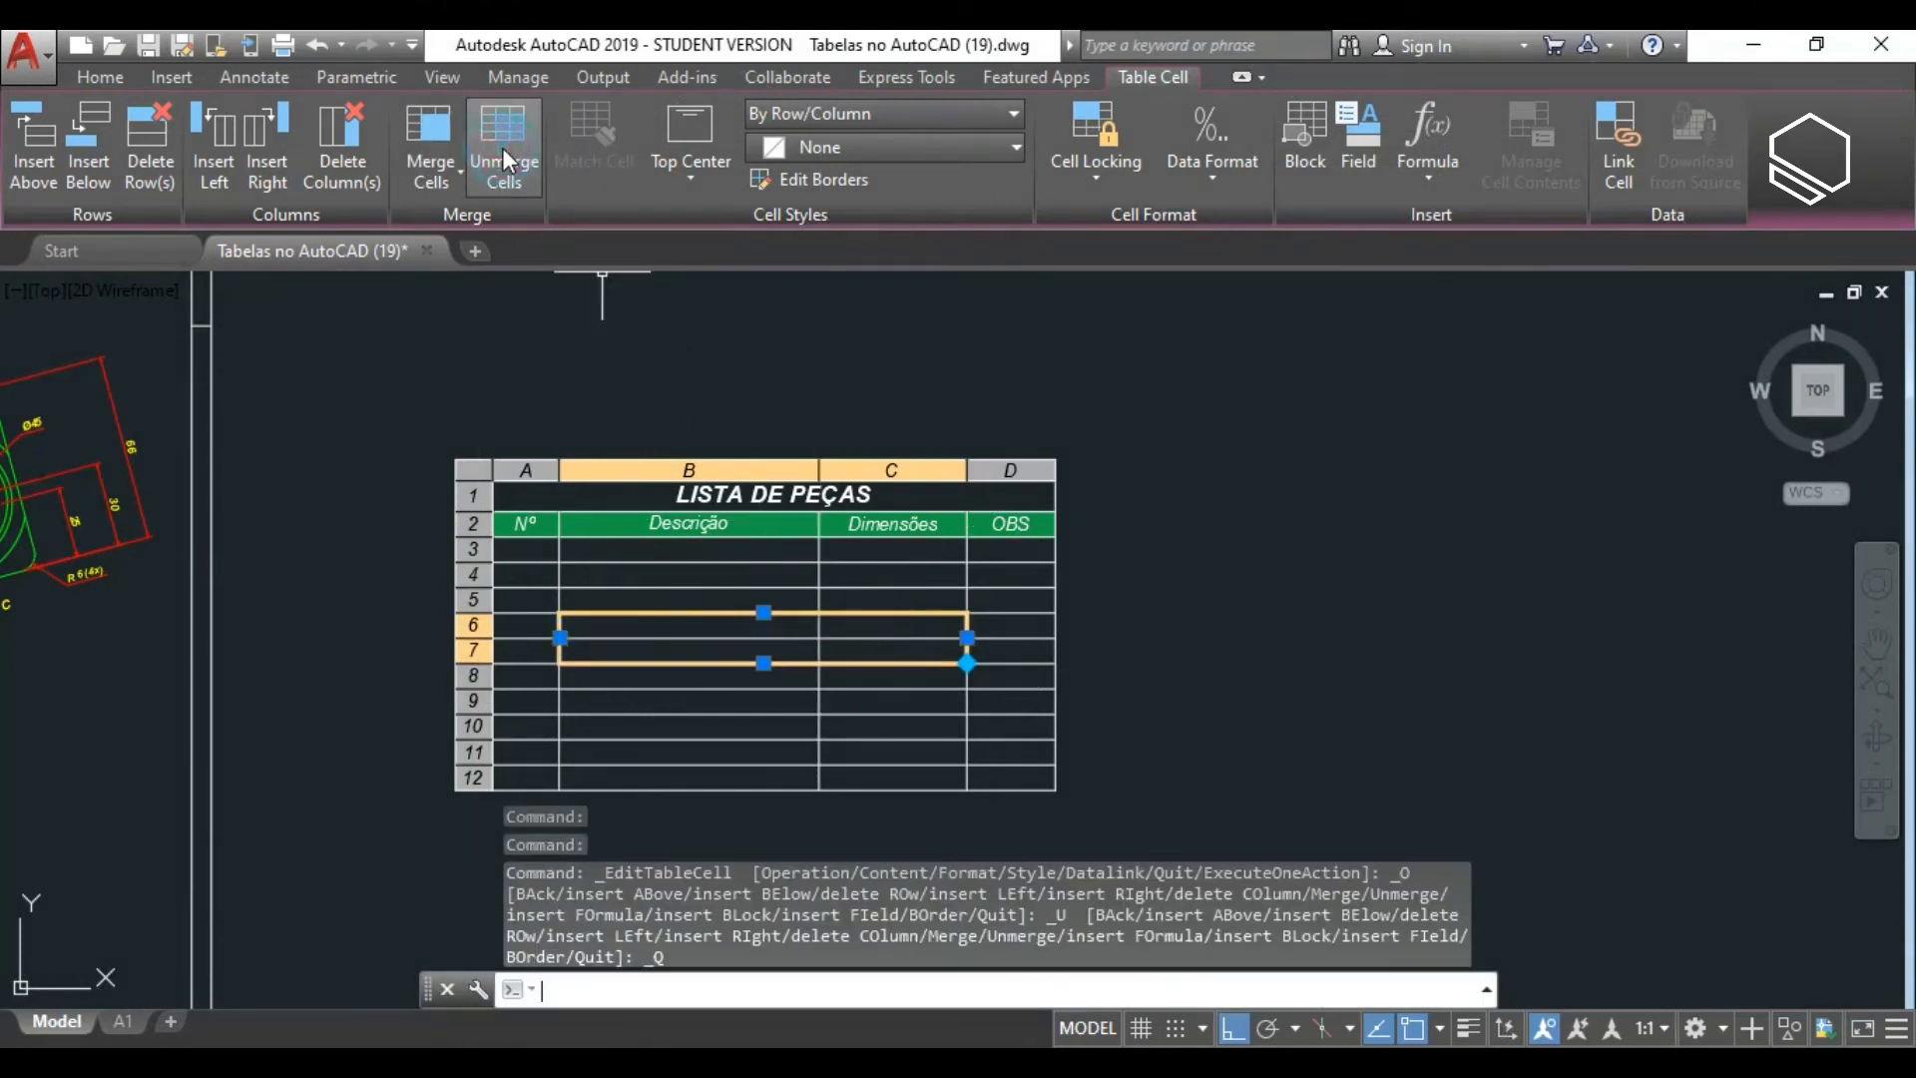
left_click(436, 190)
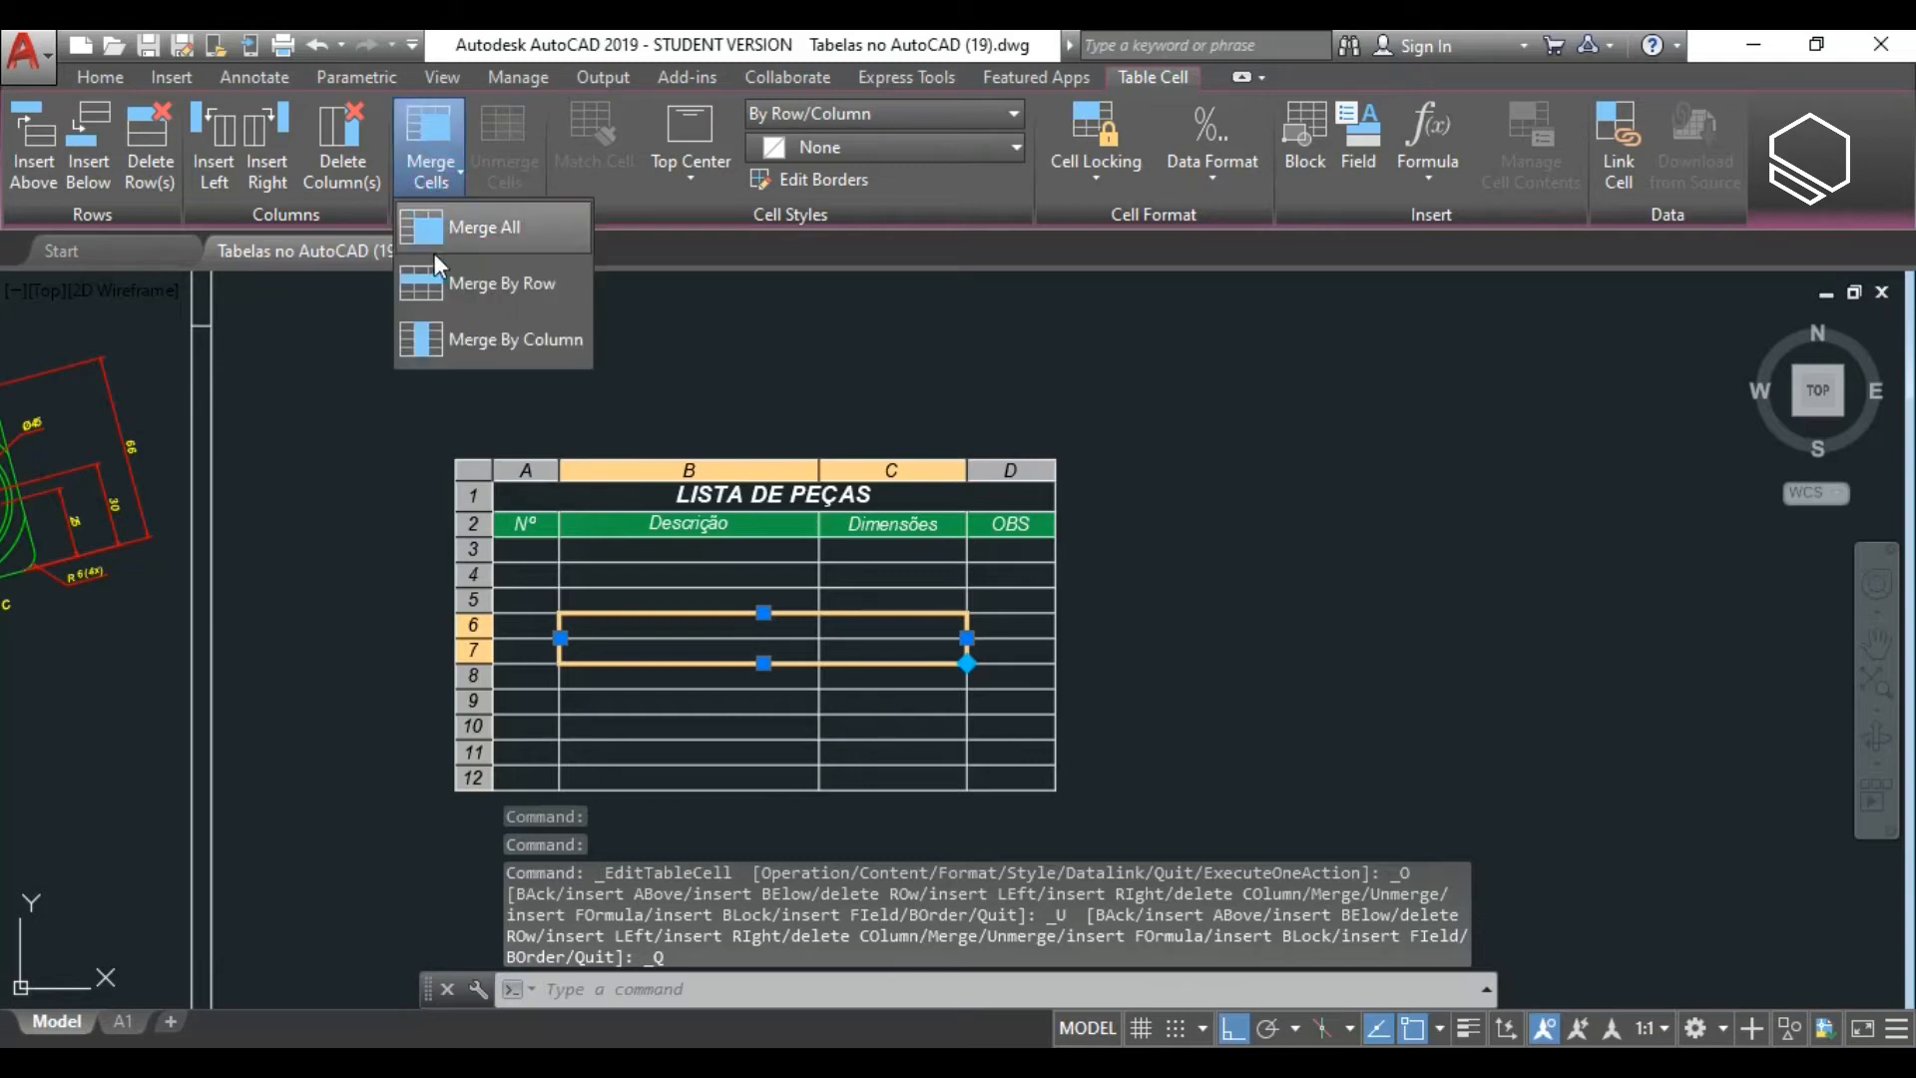
left_click(473, 339)
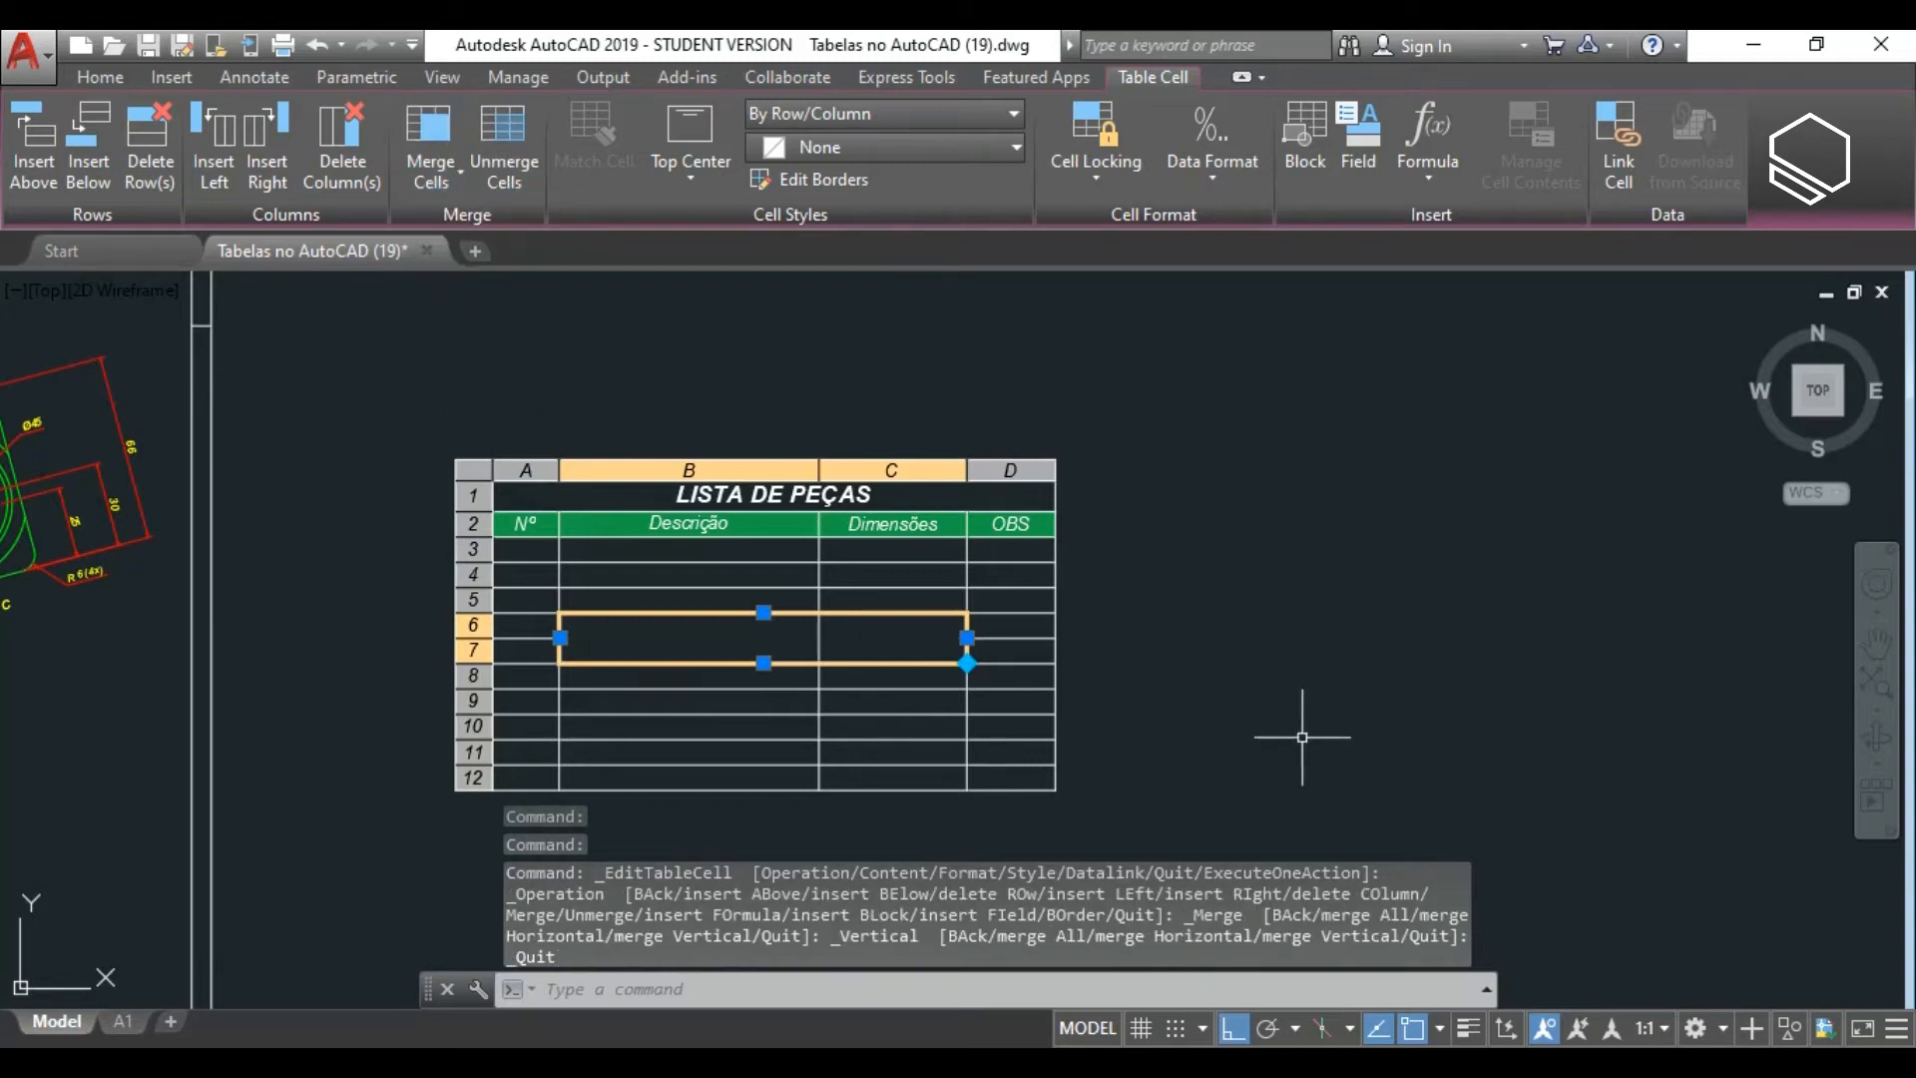
left_click(1312, 706)
left_click(1307, 689)
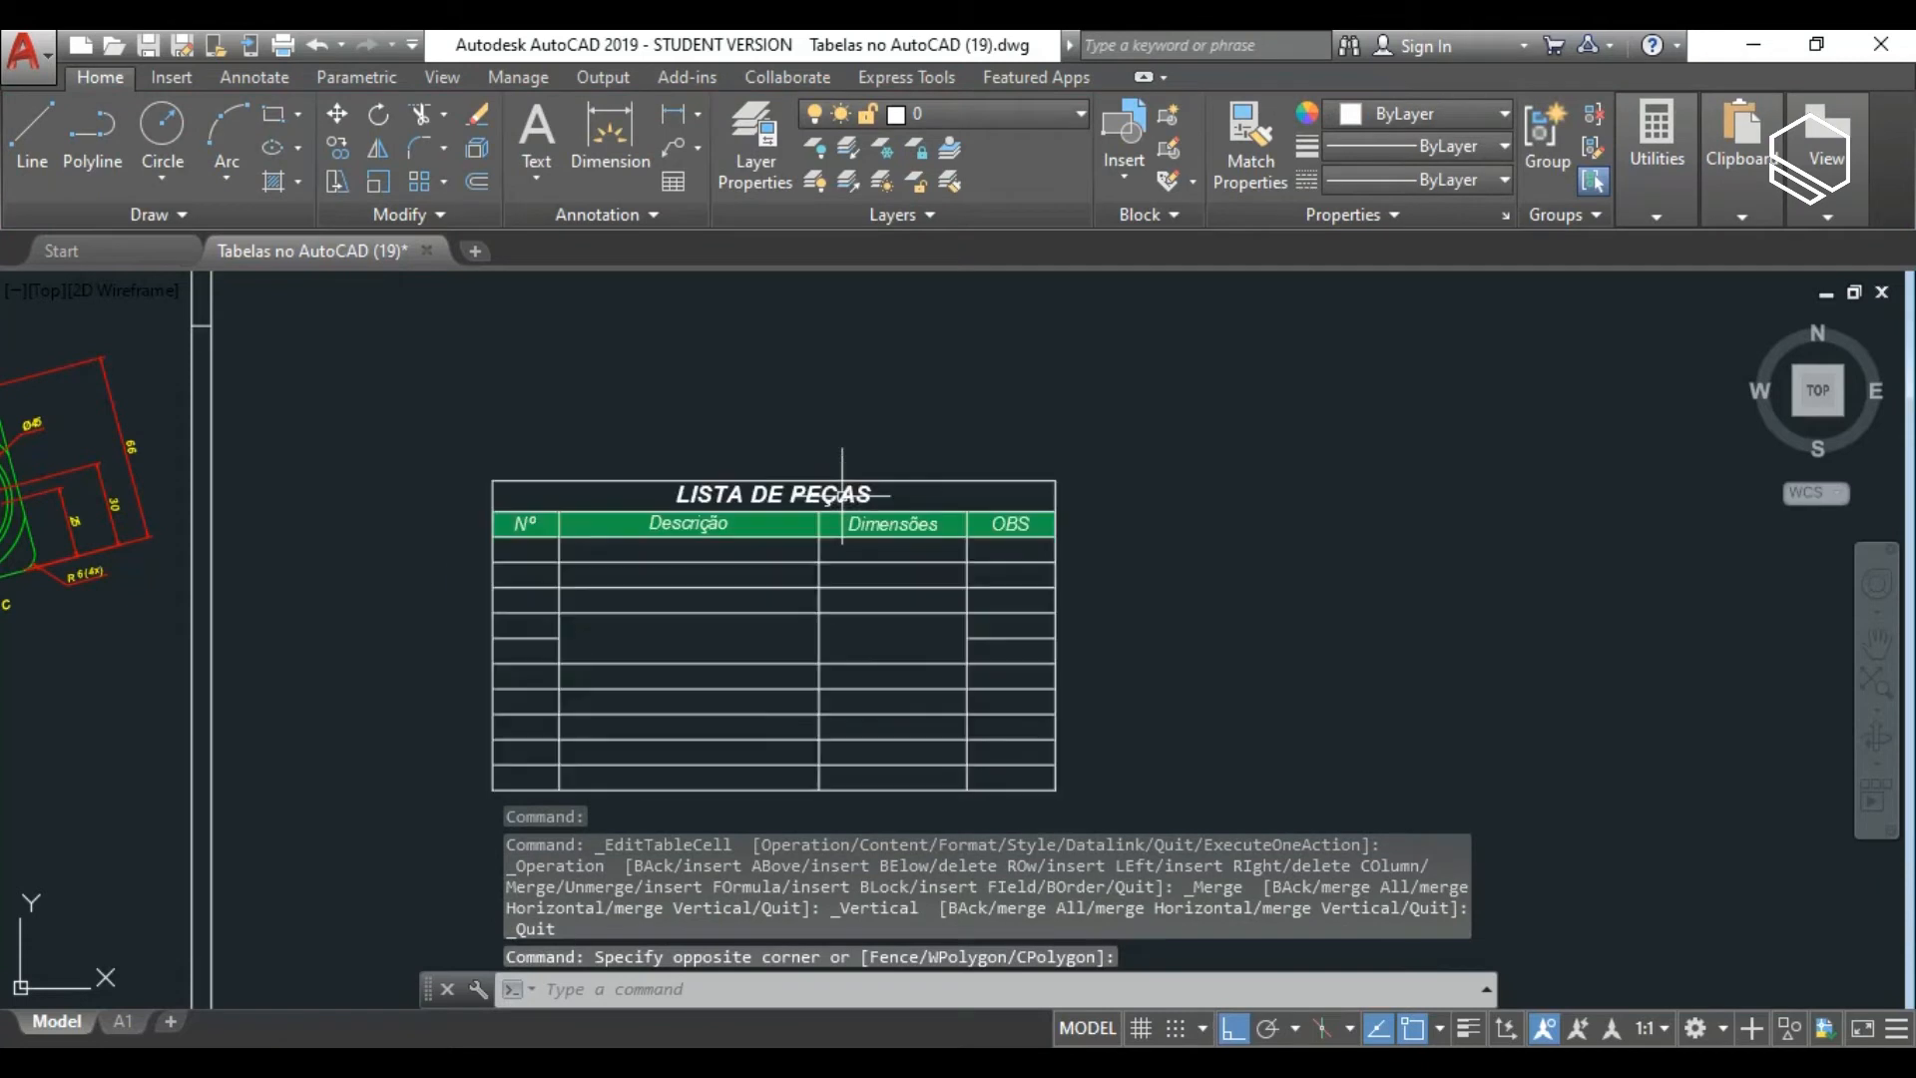
Unmerge the merged cells in rows 6 and 7 of both the Dimensões and Descrição columns.
left_click(863, 642)
left_click(493, 146)
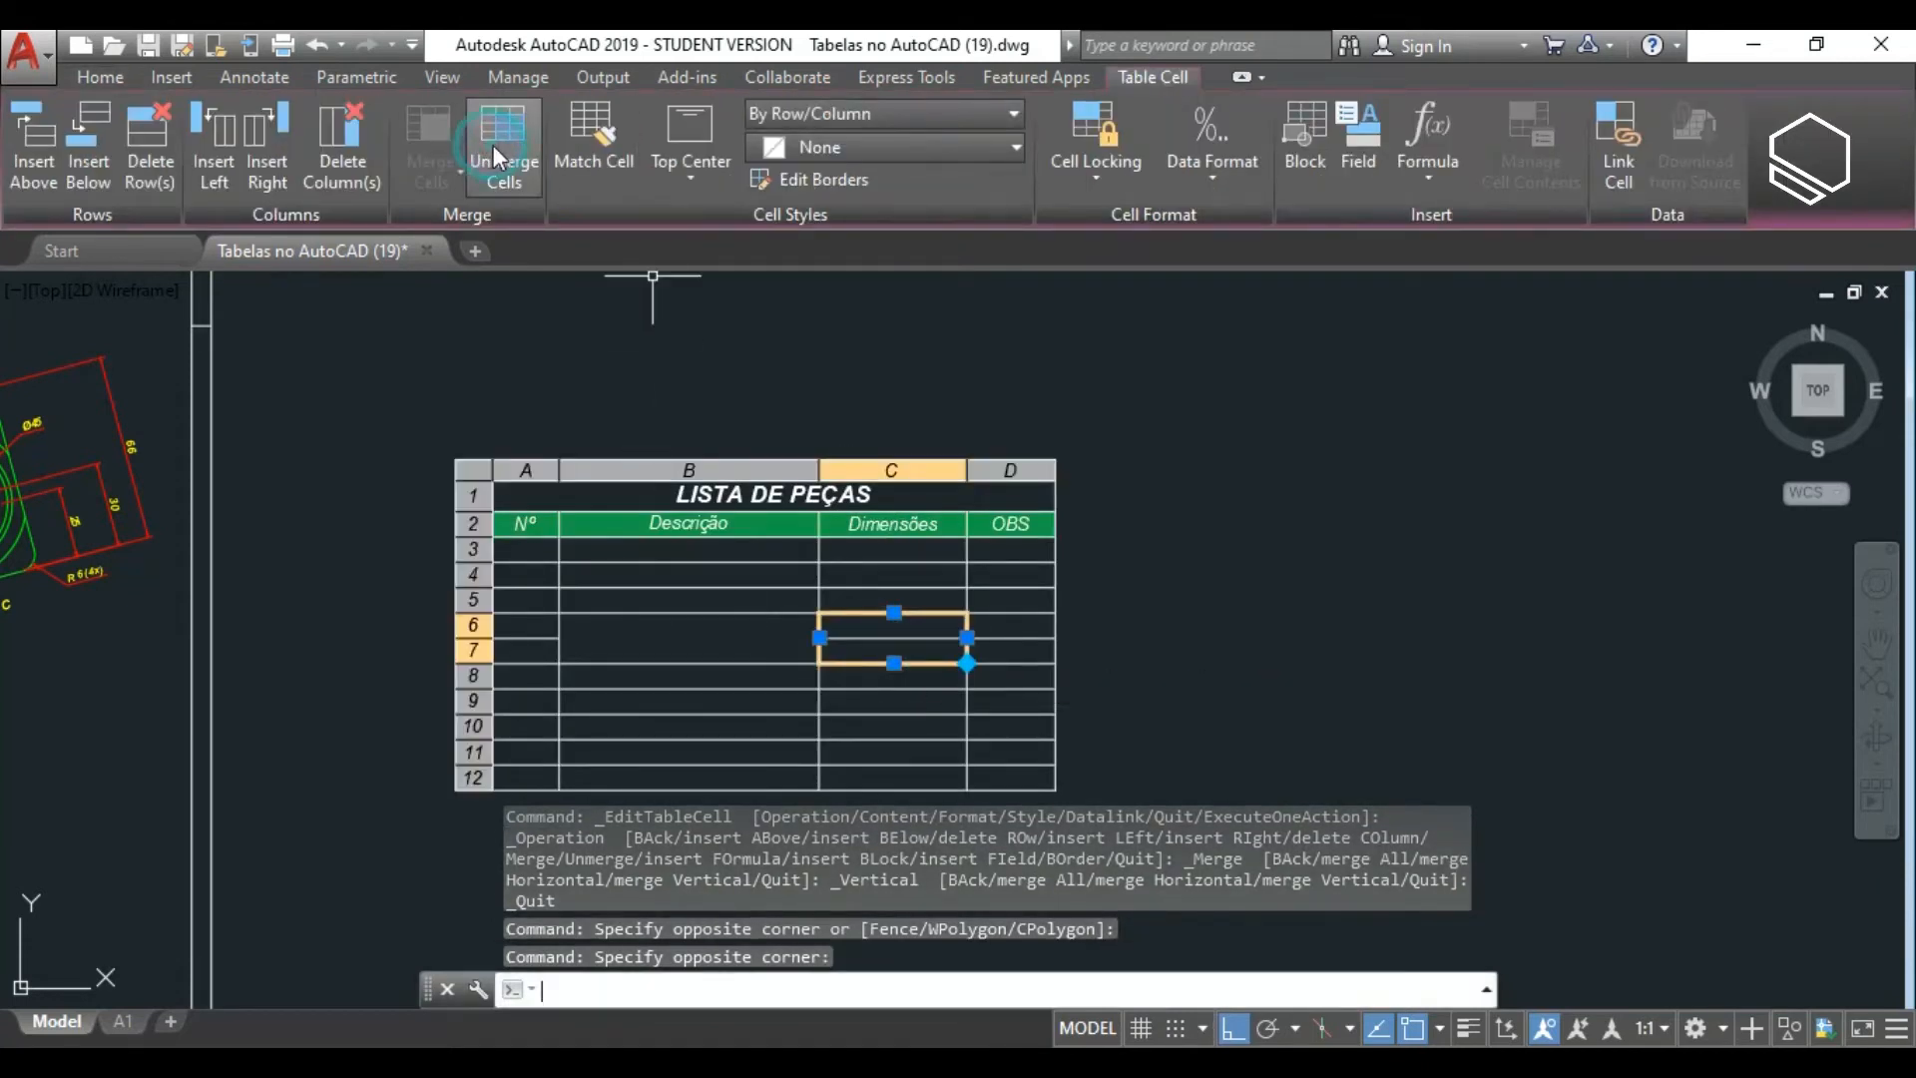
left_click(702, 651)
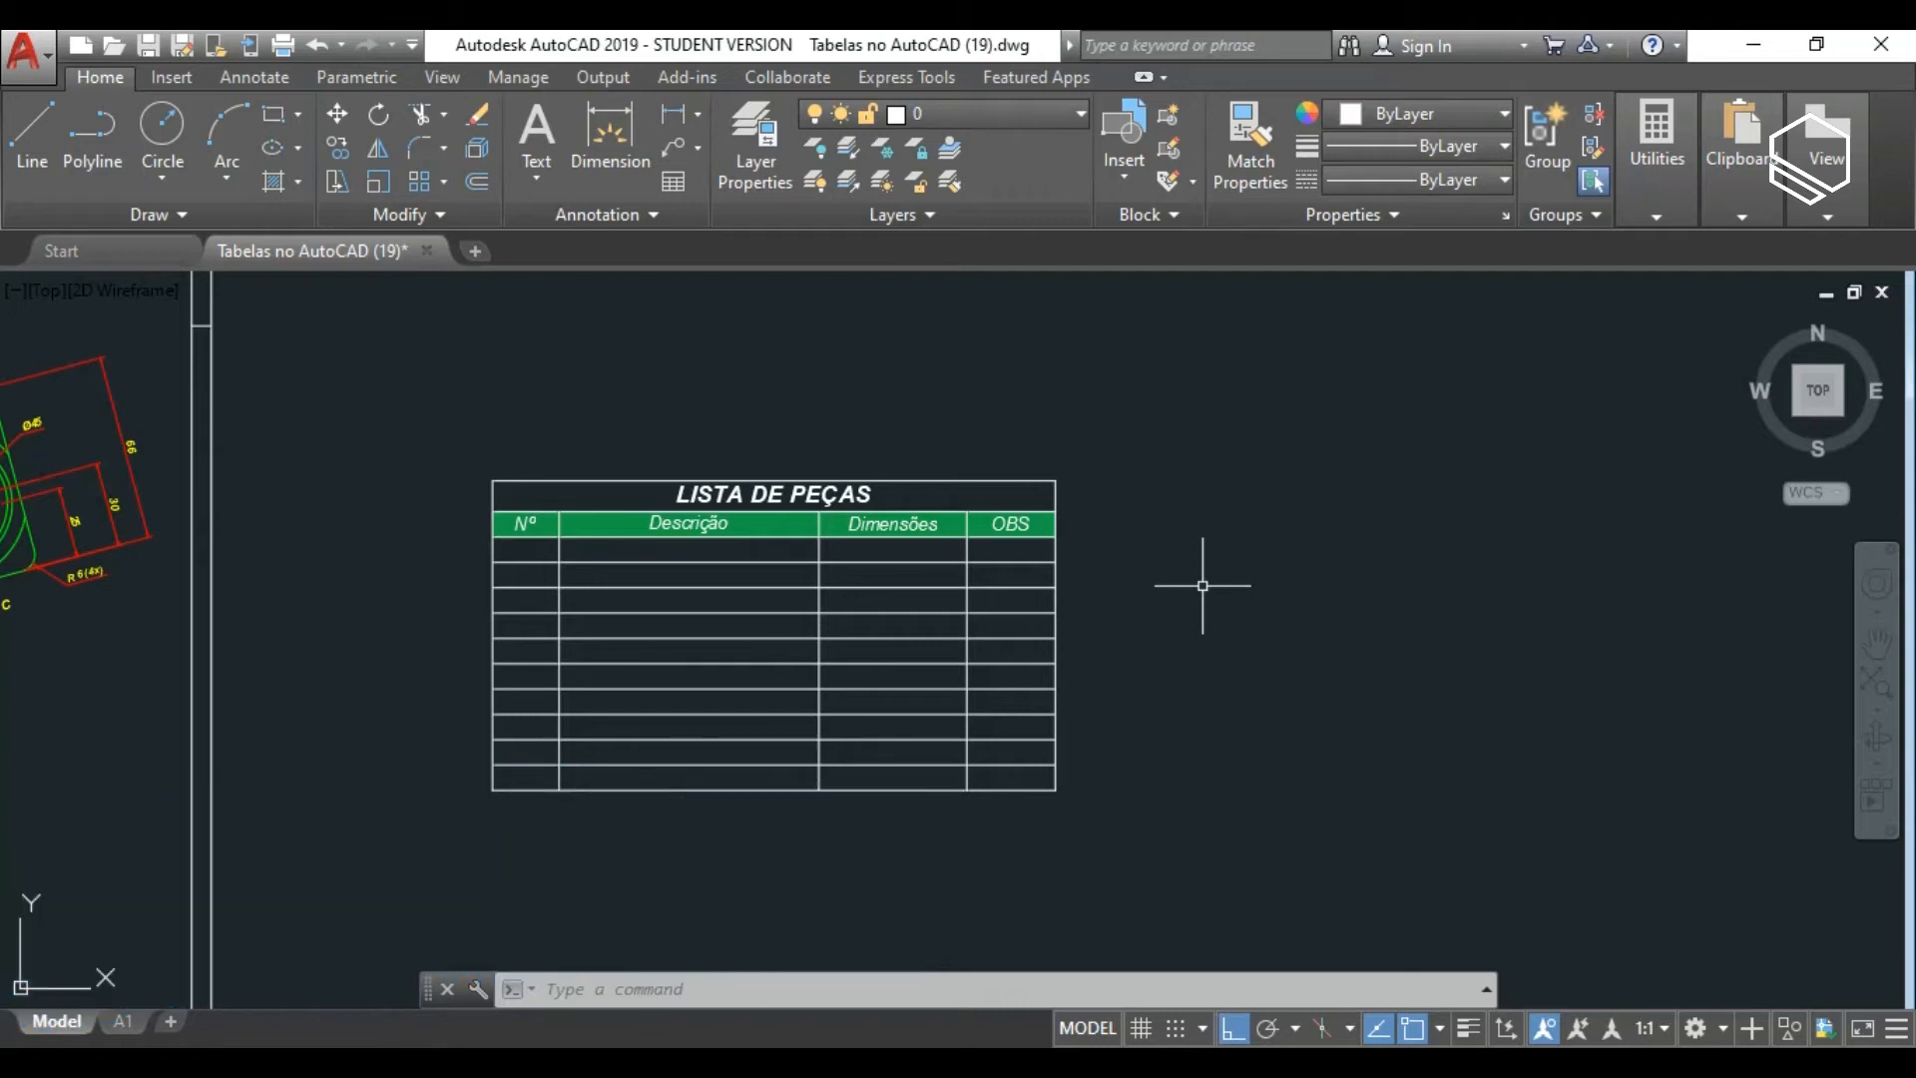
Enter 1 in cell A3 and 2 in cell A4 of the Nº column, and finish editing the cells.
left_click(523, 547)
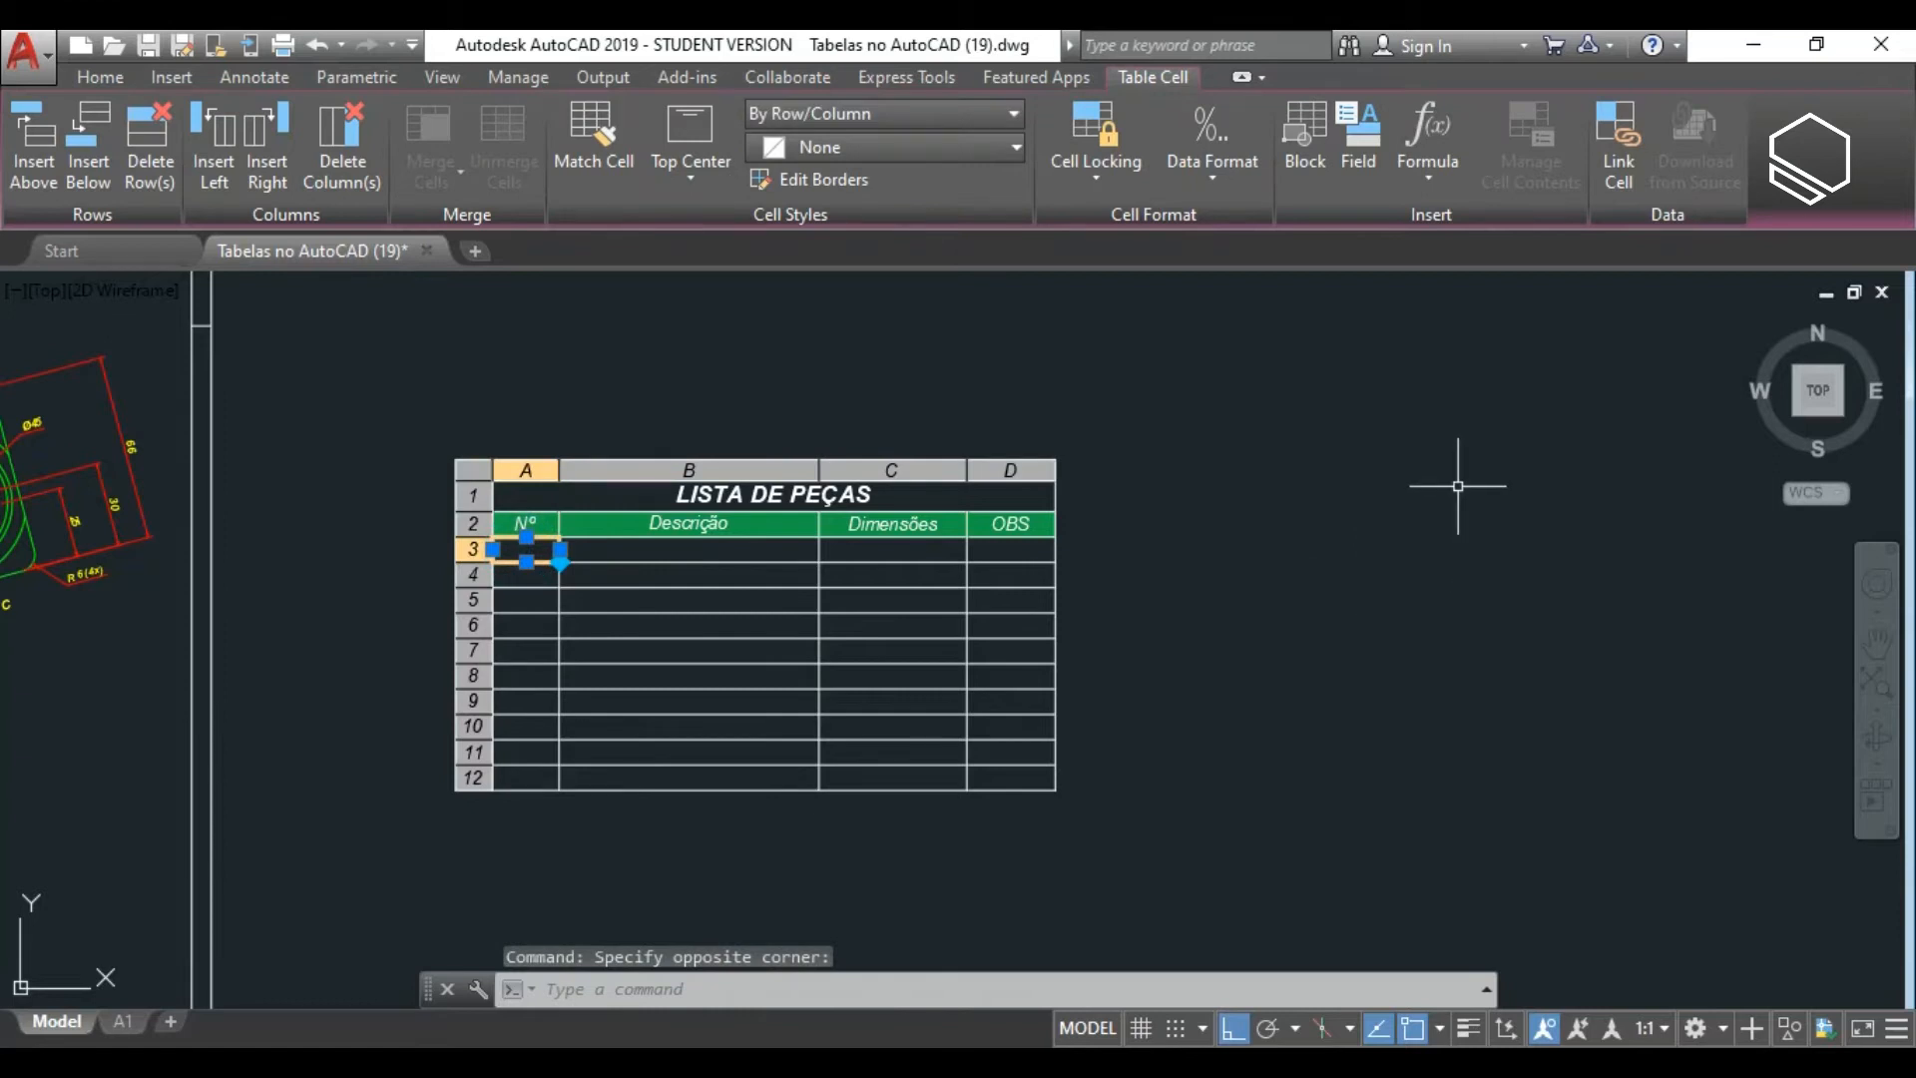
type("1")
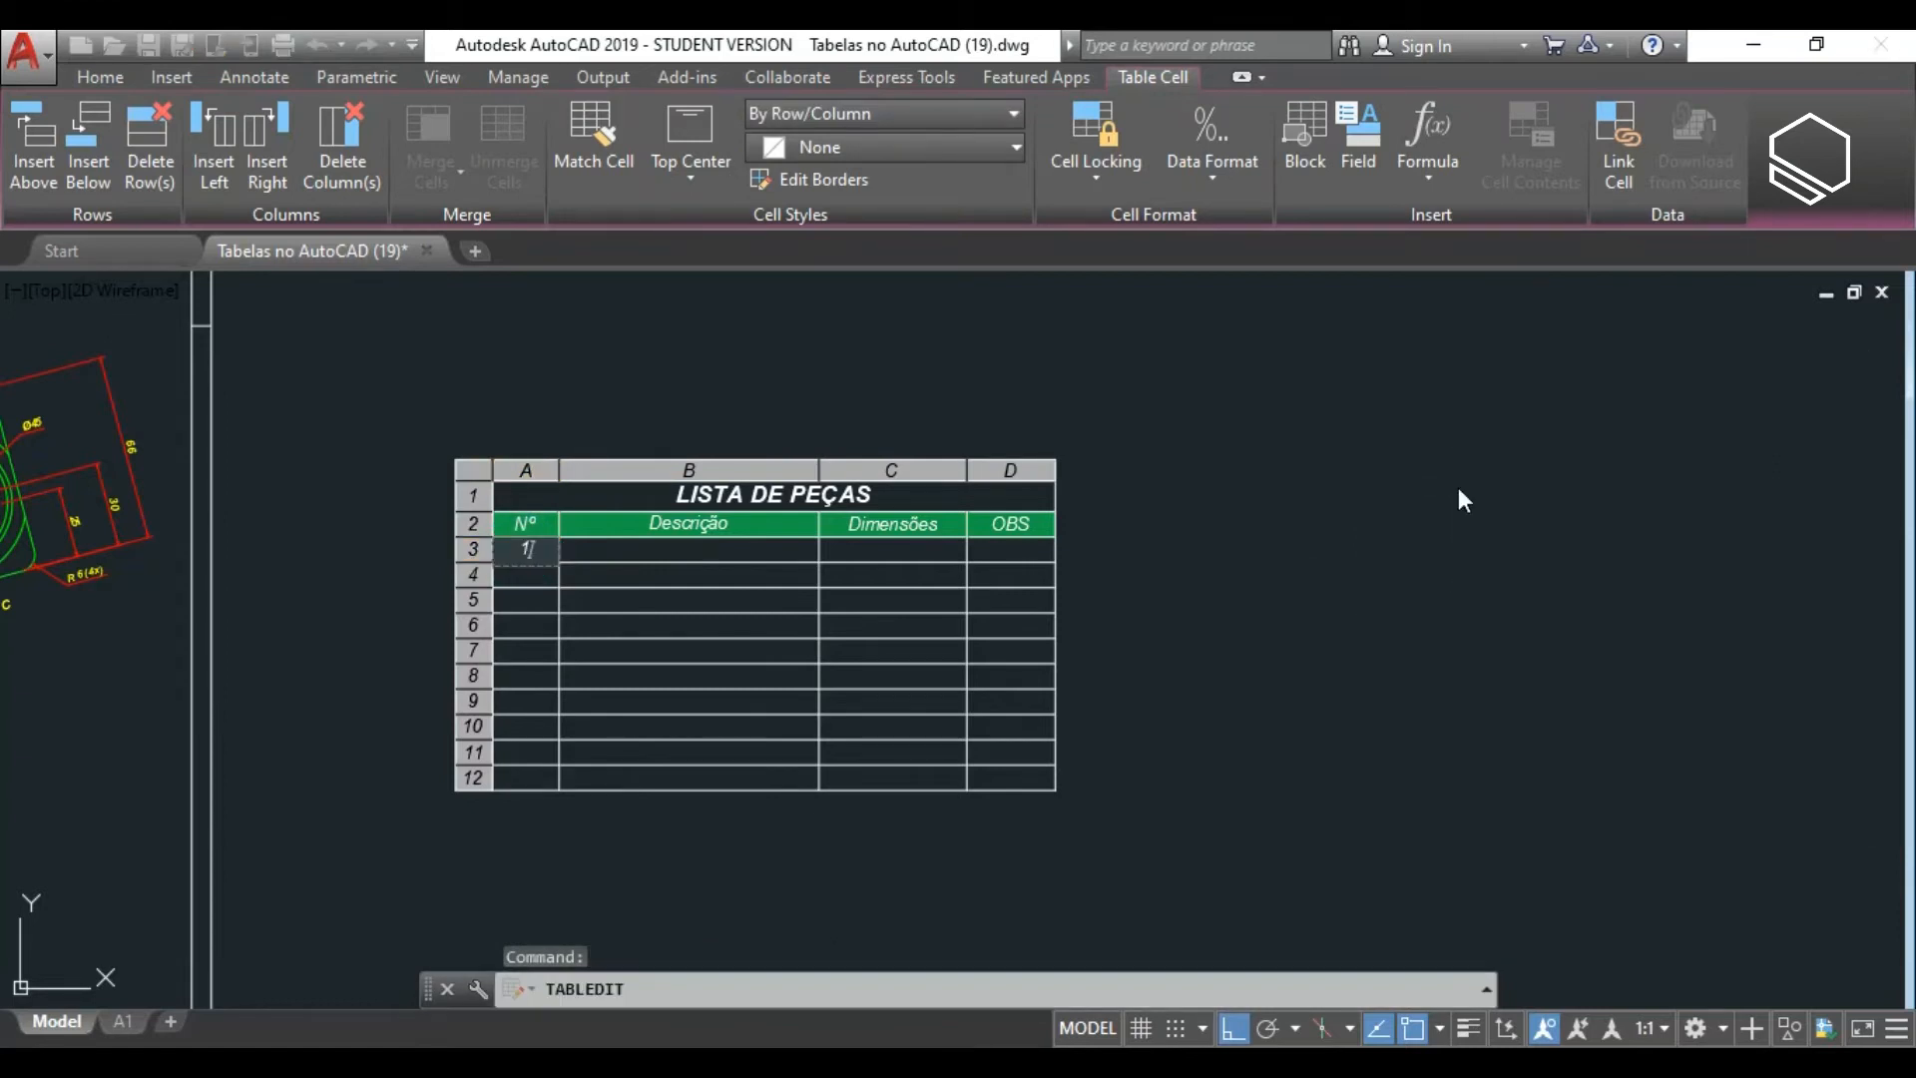
key("Return")
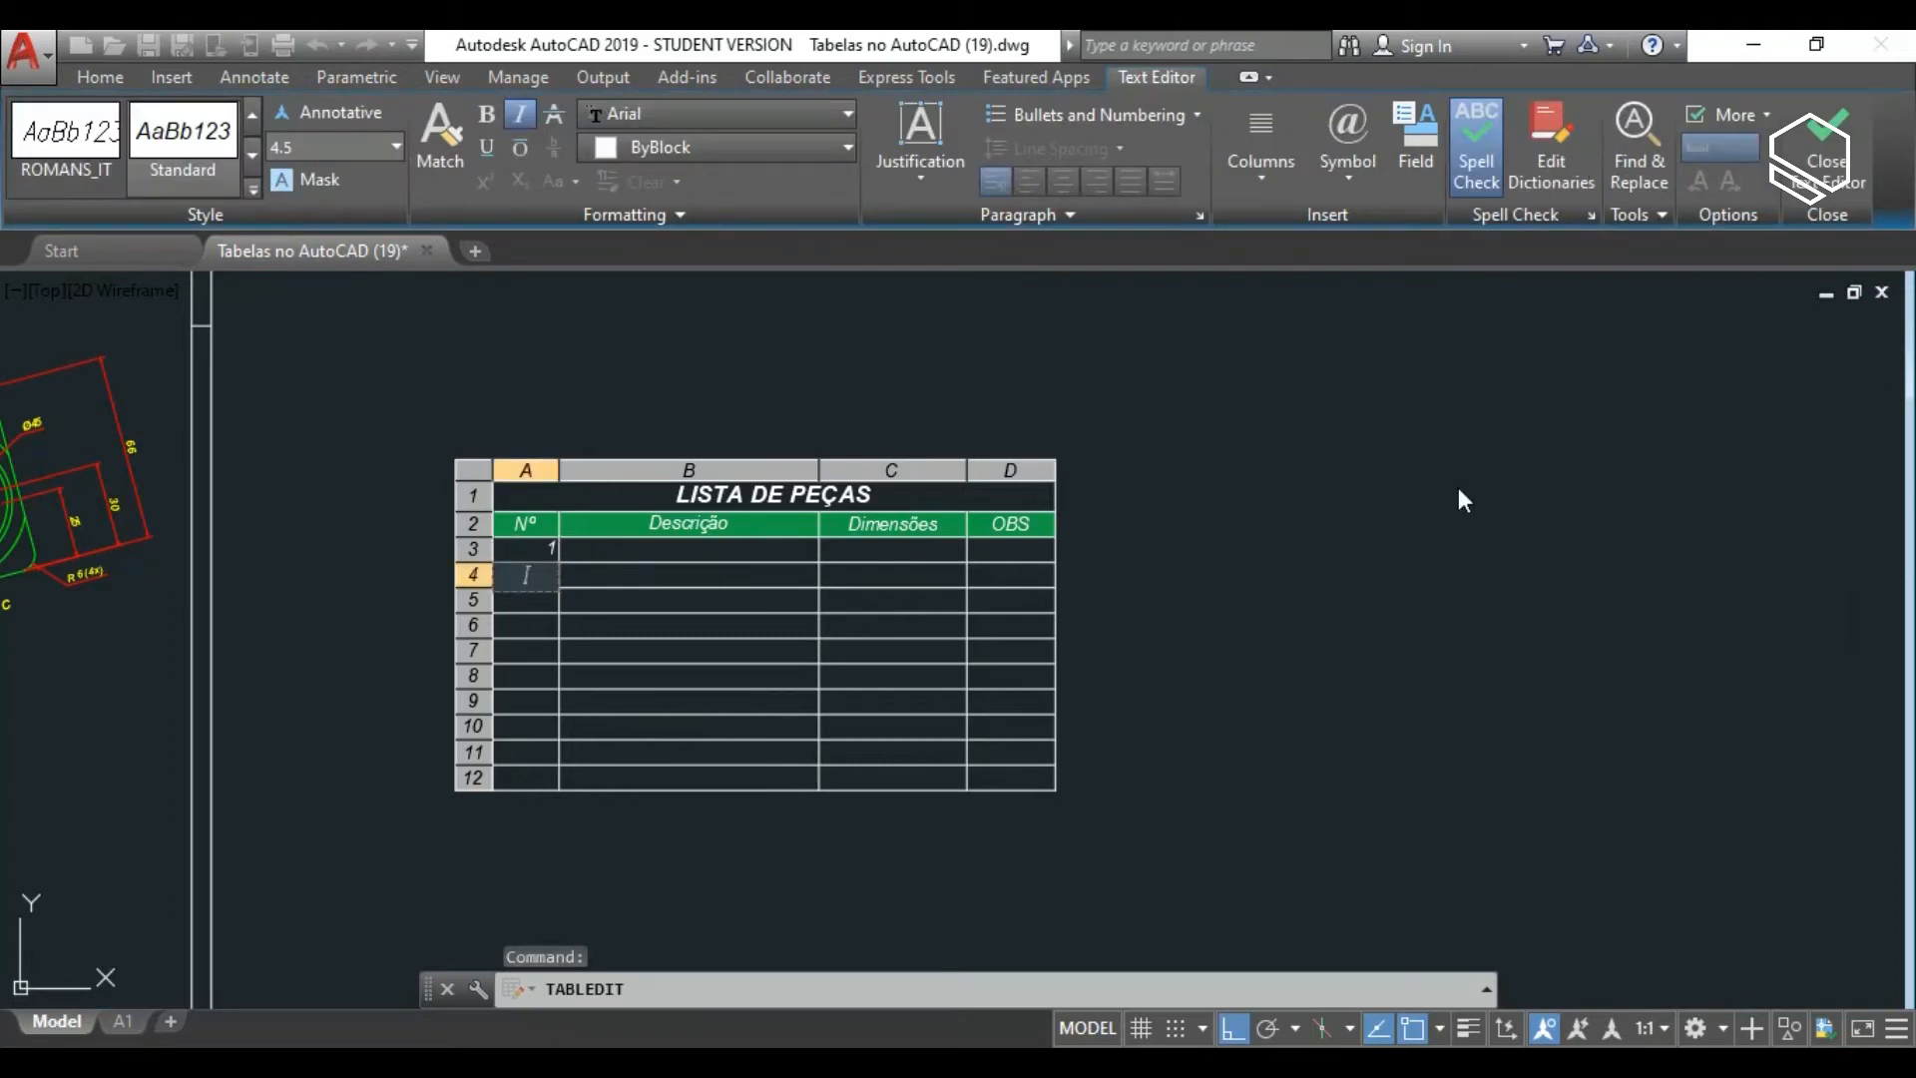
type("2")
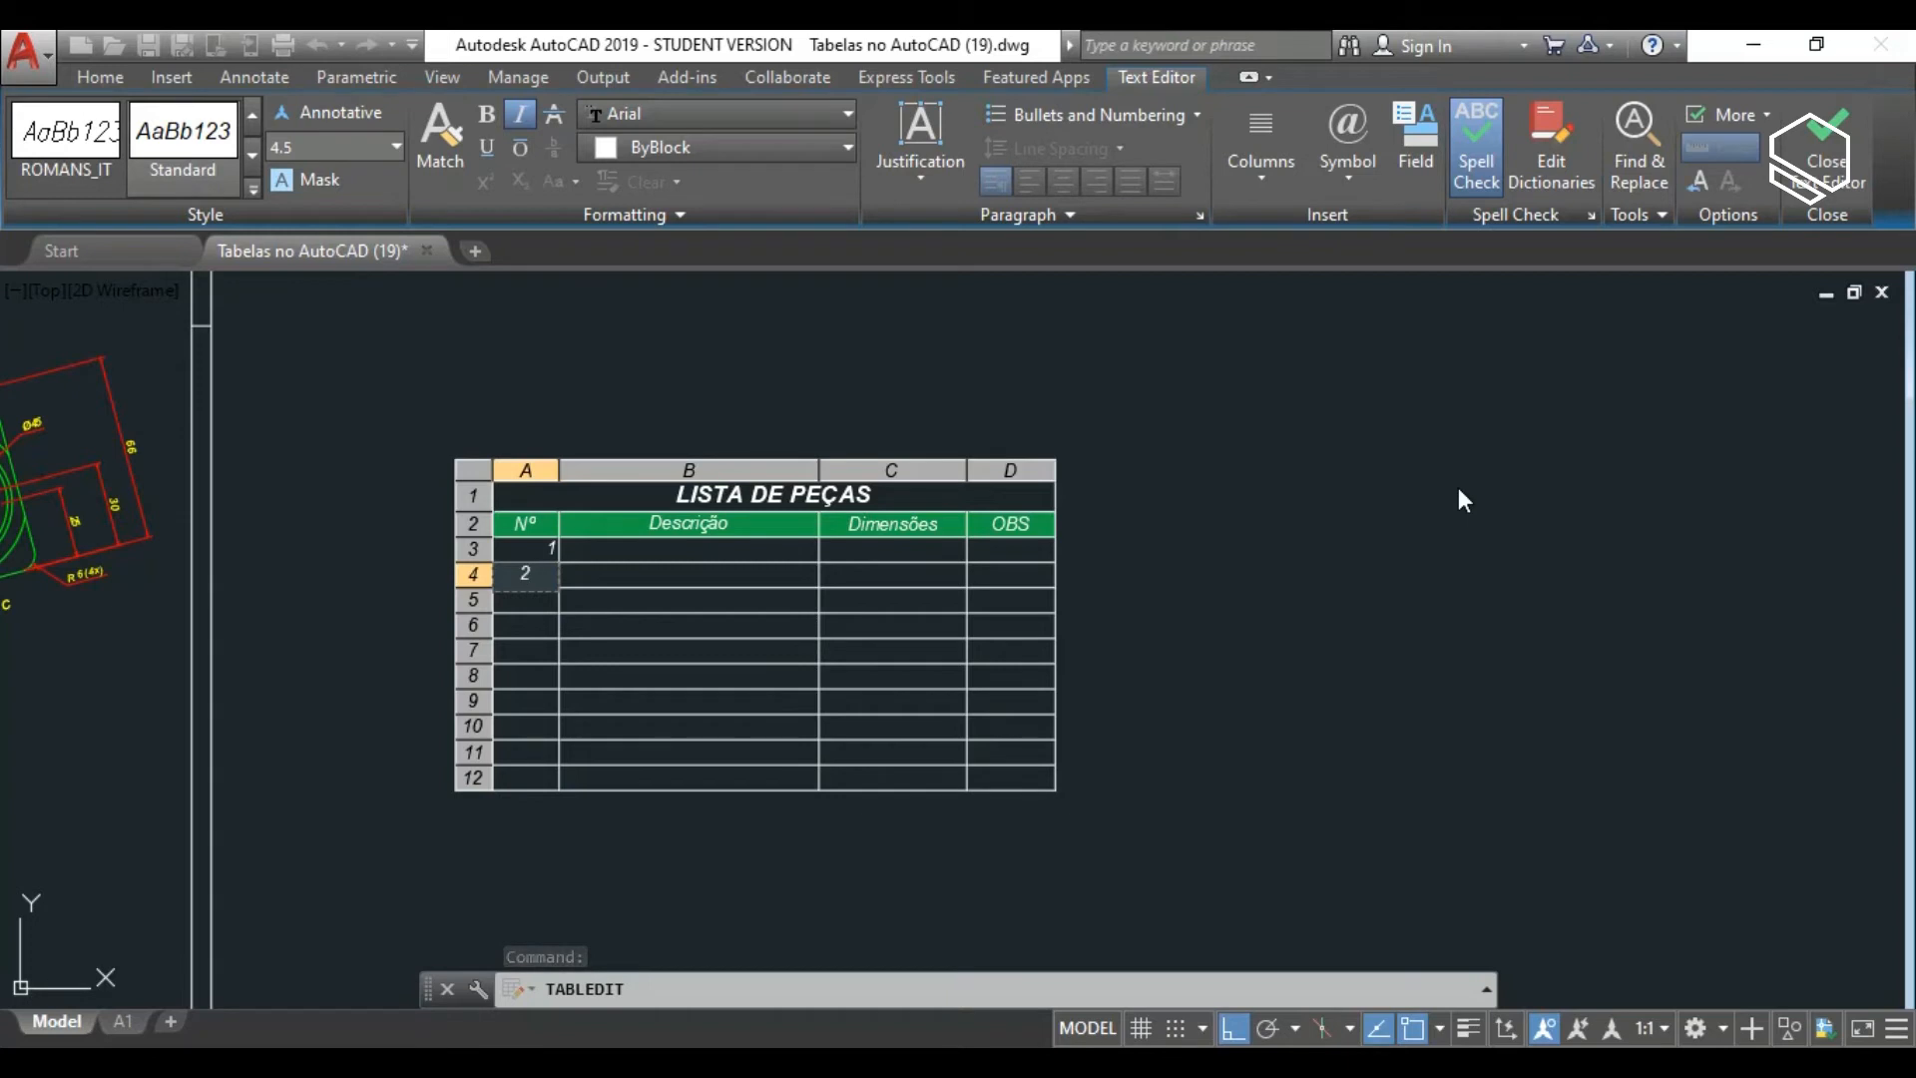
key("Return")
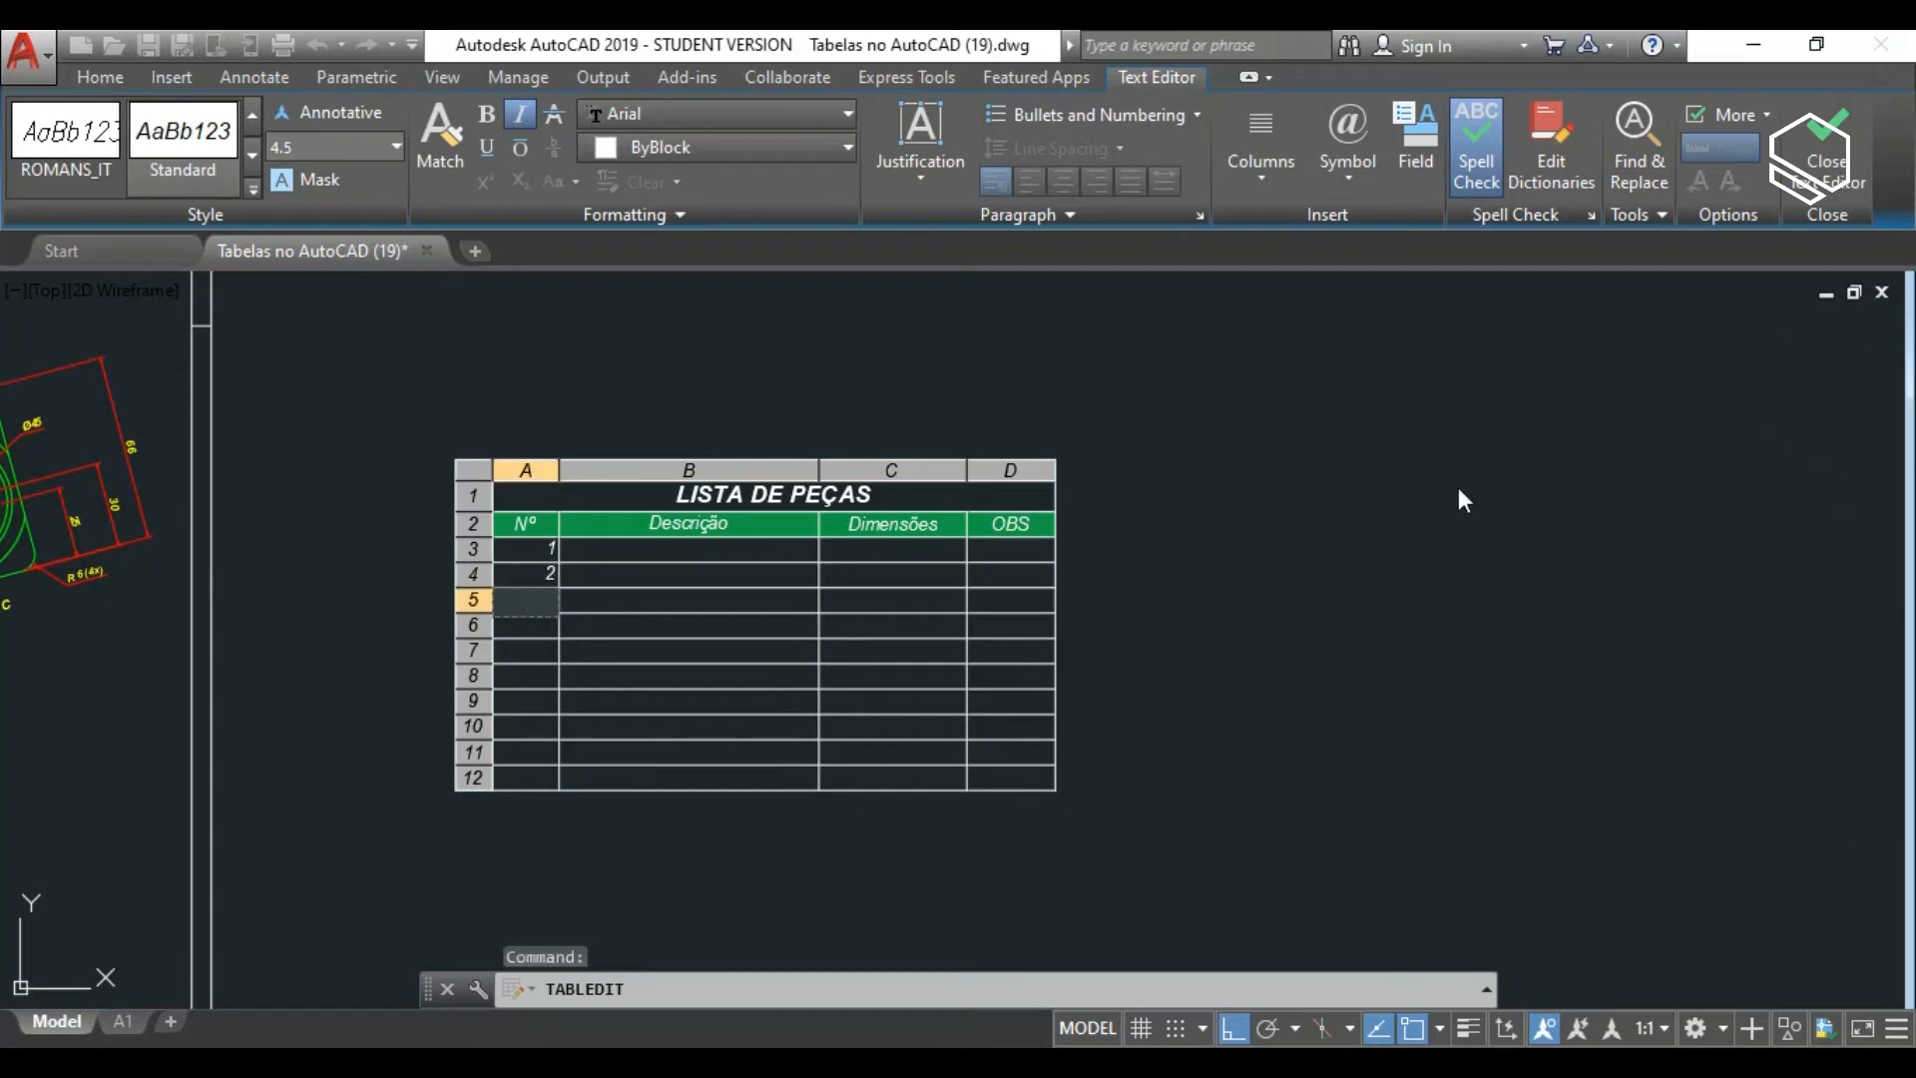
key("Escape")
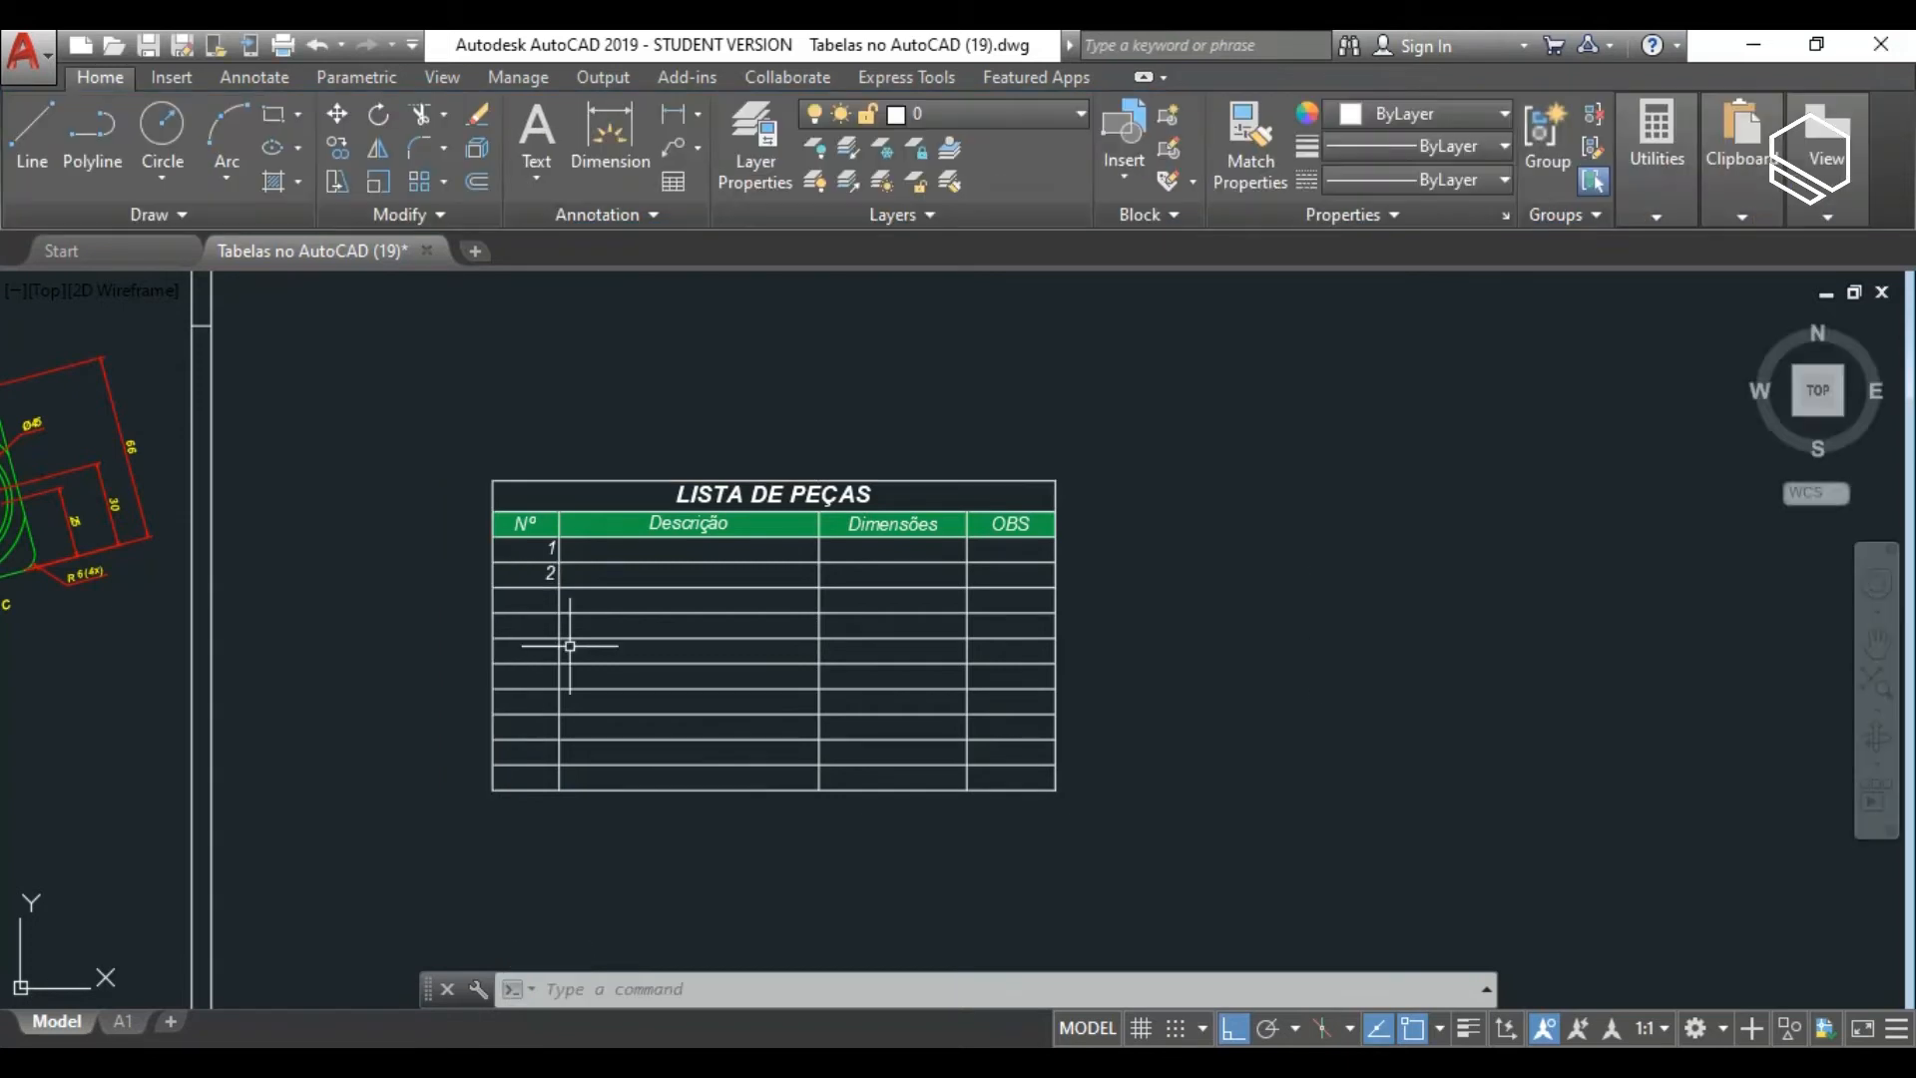
Auto-fill the Nº column from cell A4 down to A11 with the numbers 3 to 9, and deselect the table.
left_click(545, 573)
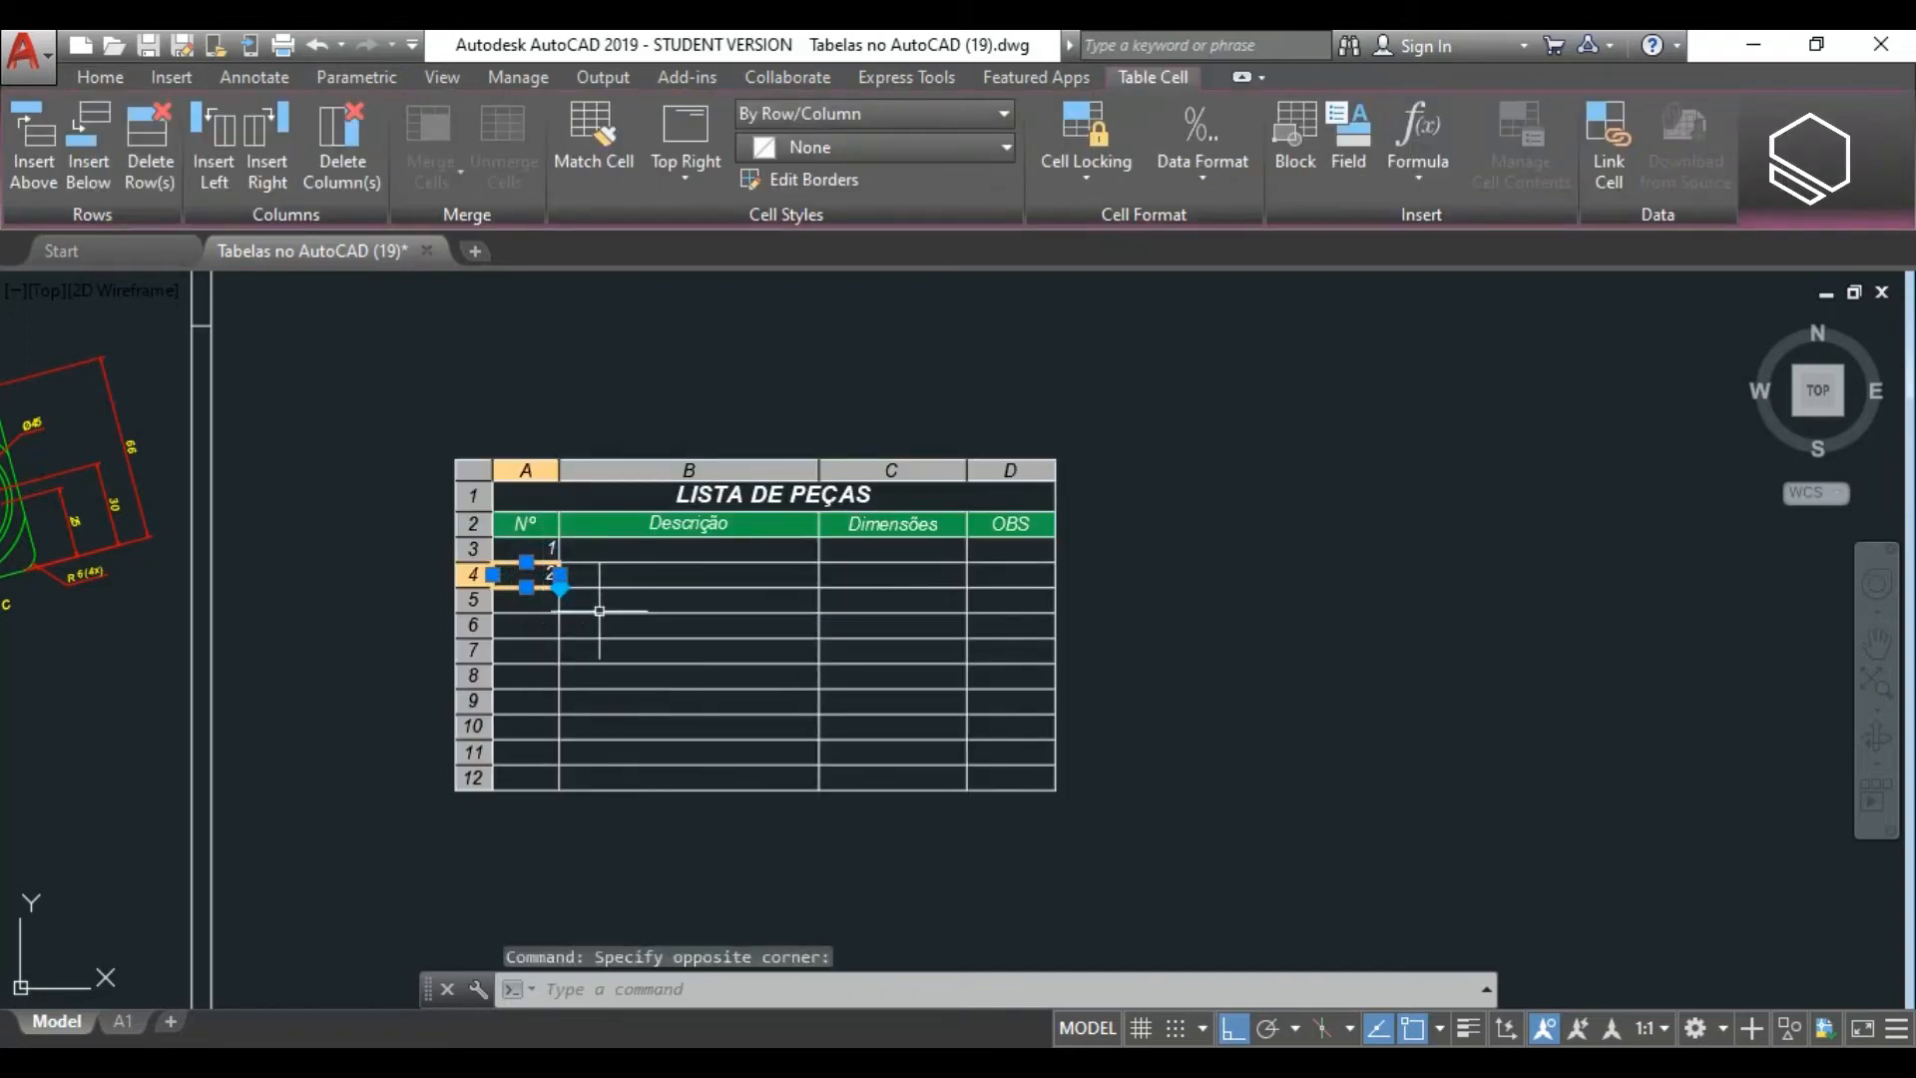
scroll(559, 594, "up", 4)
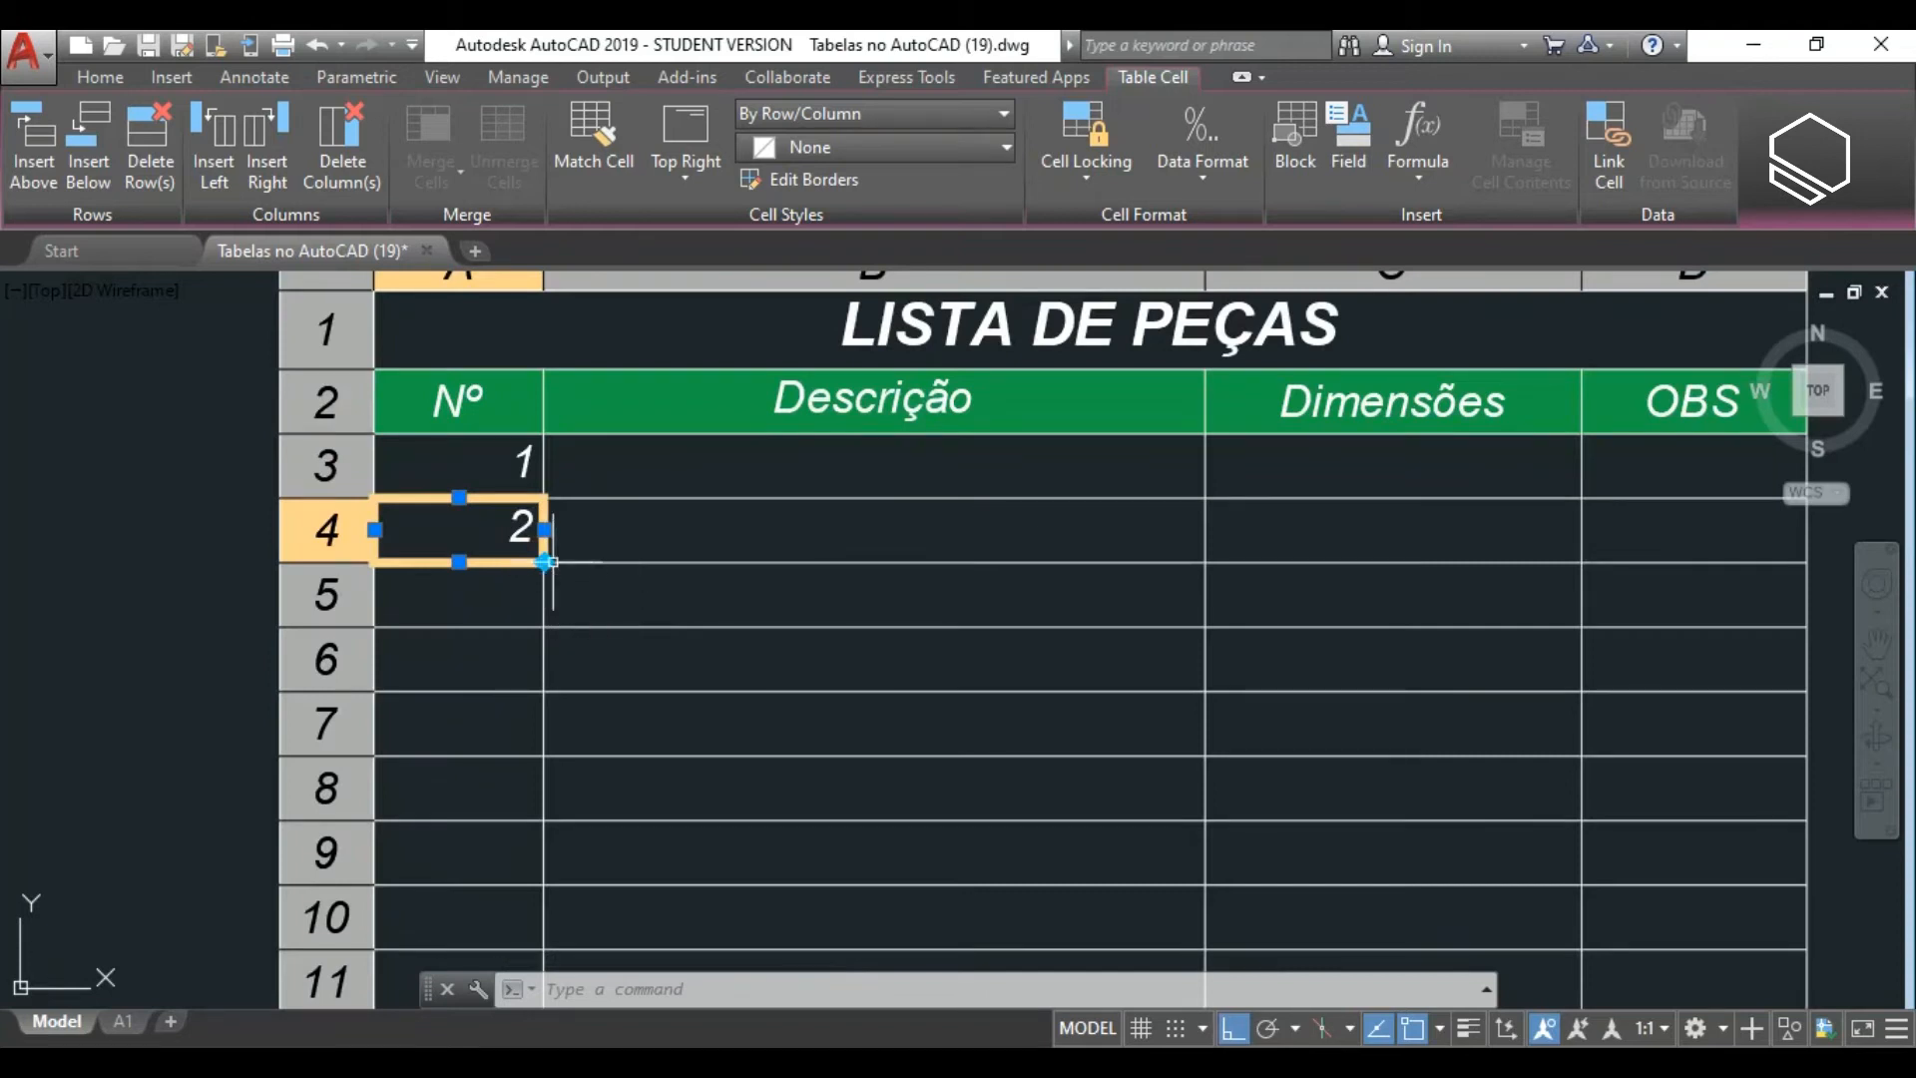
scroll(552, 564, "down", 4)
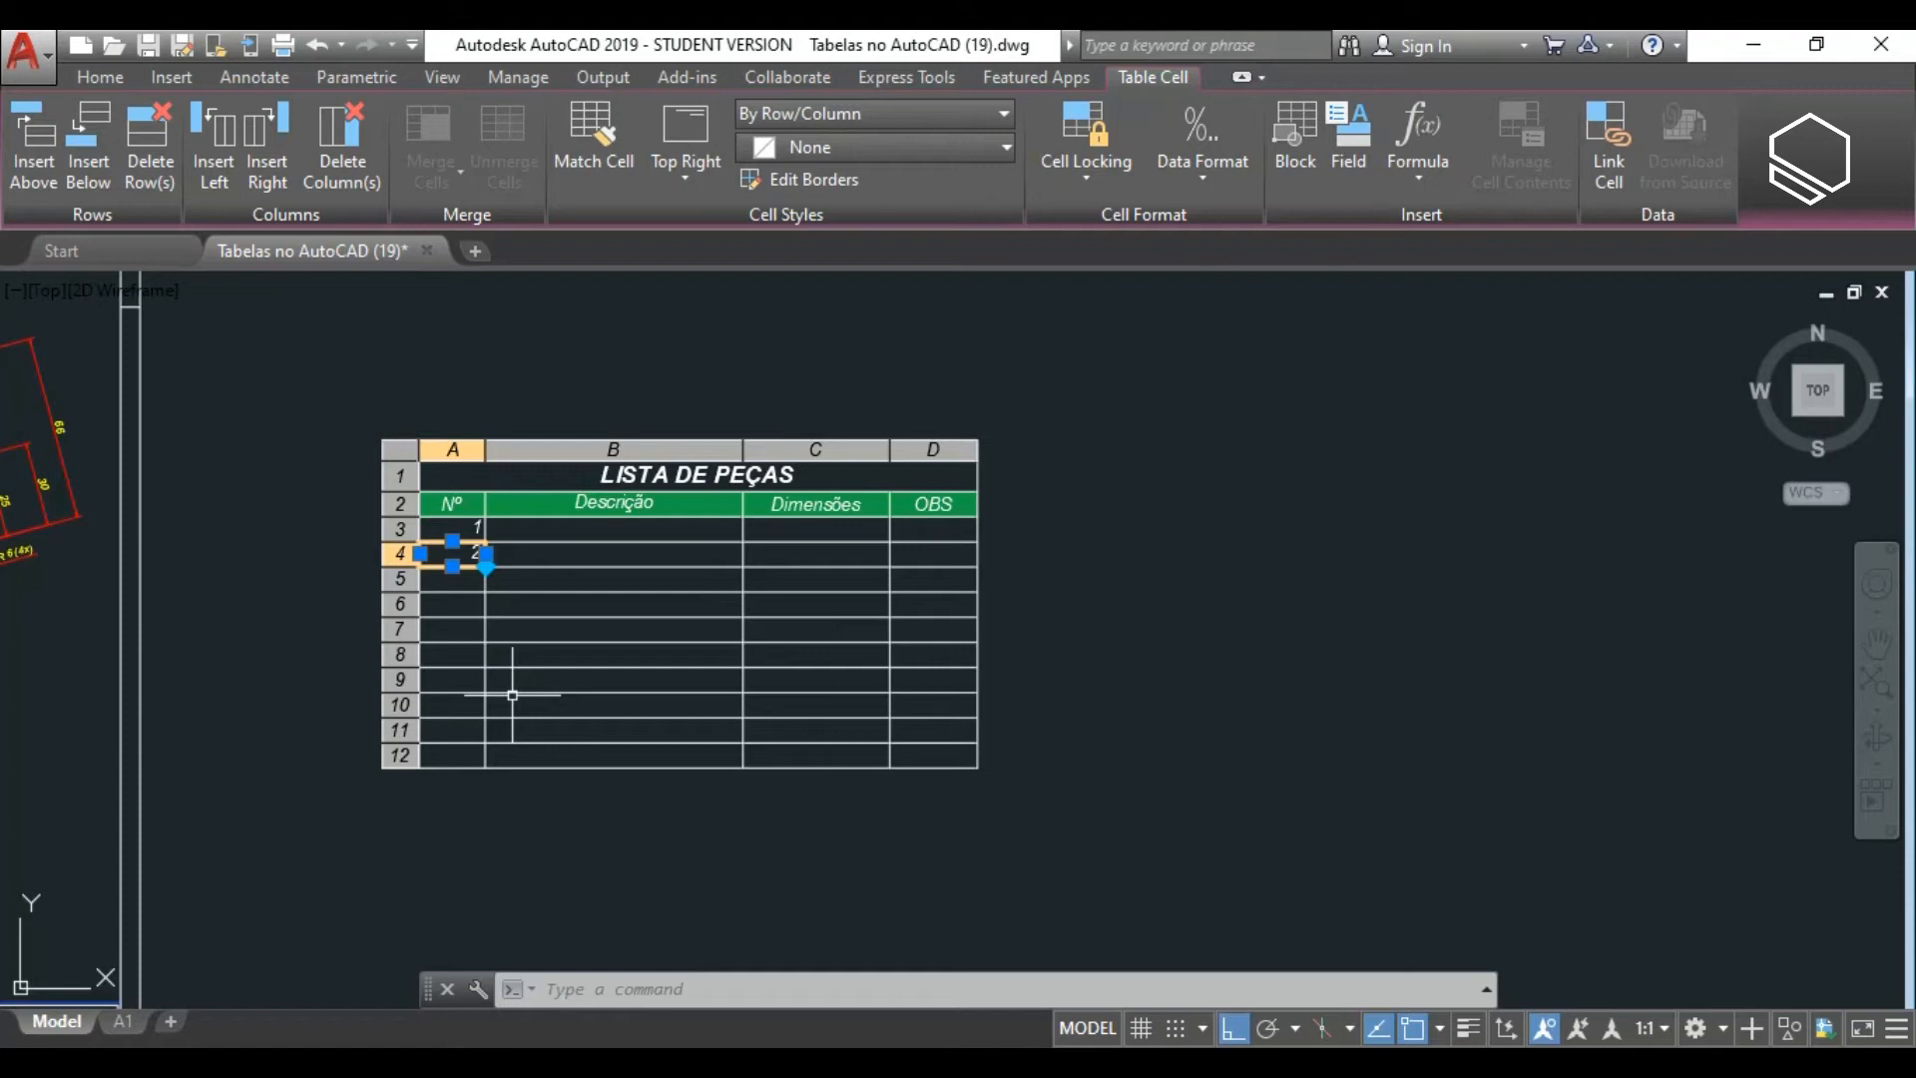
scroll(469, 558, "up", 5)
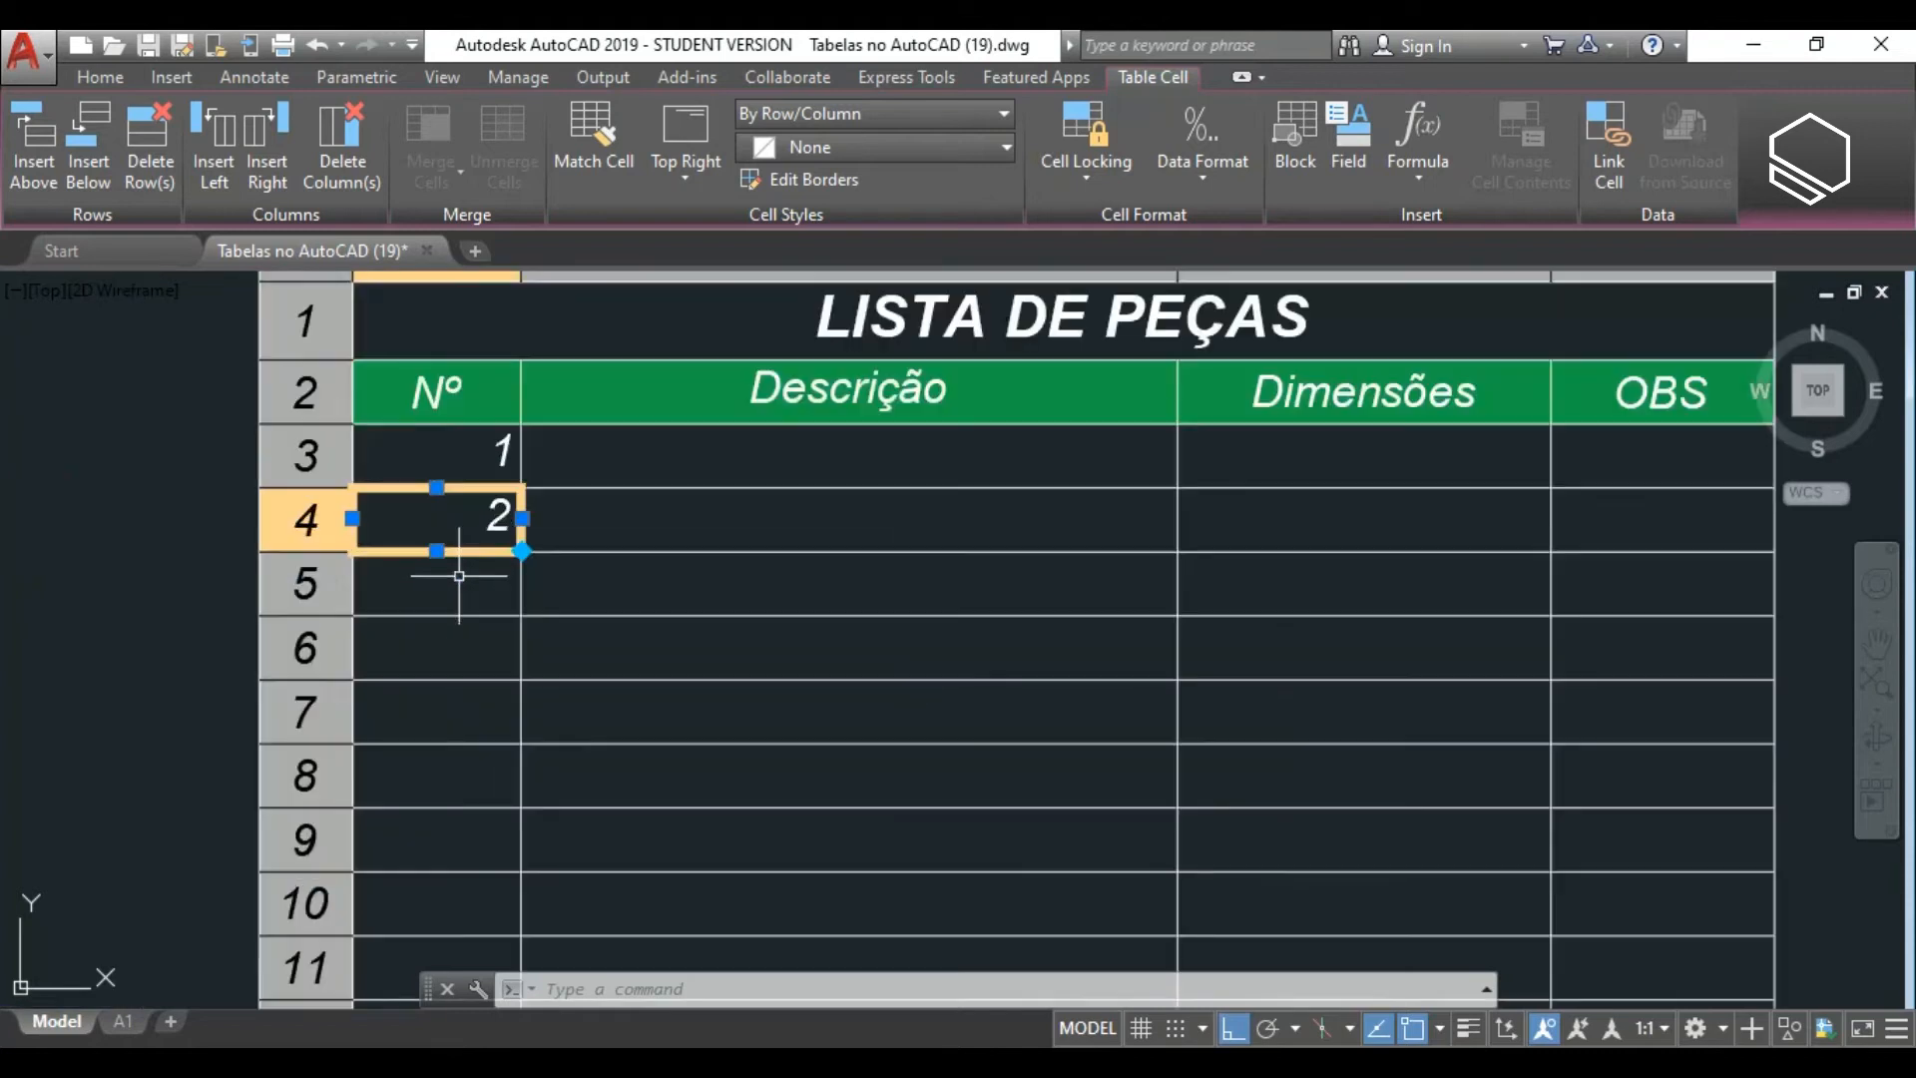
left_click(539, 536)
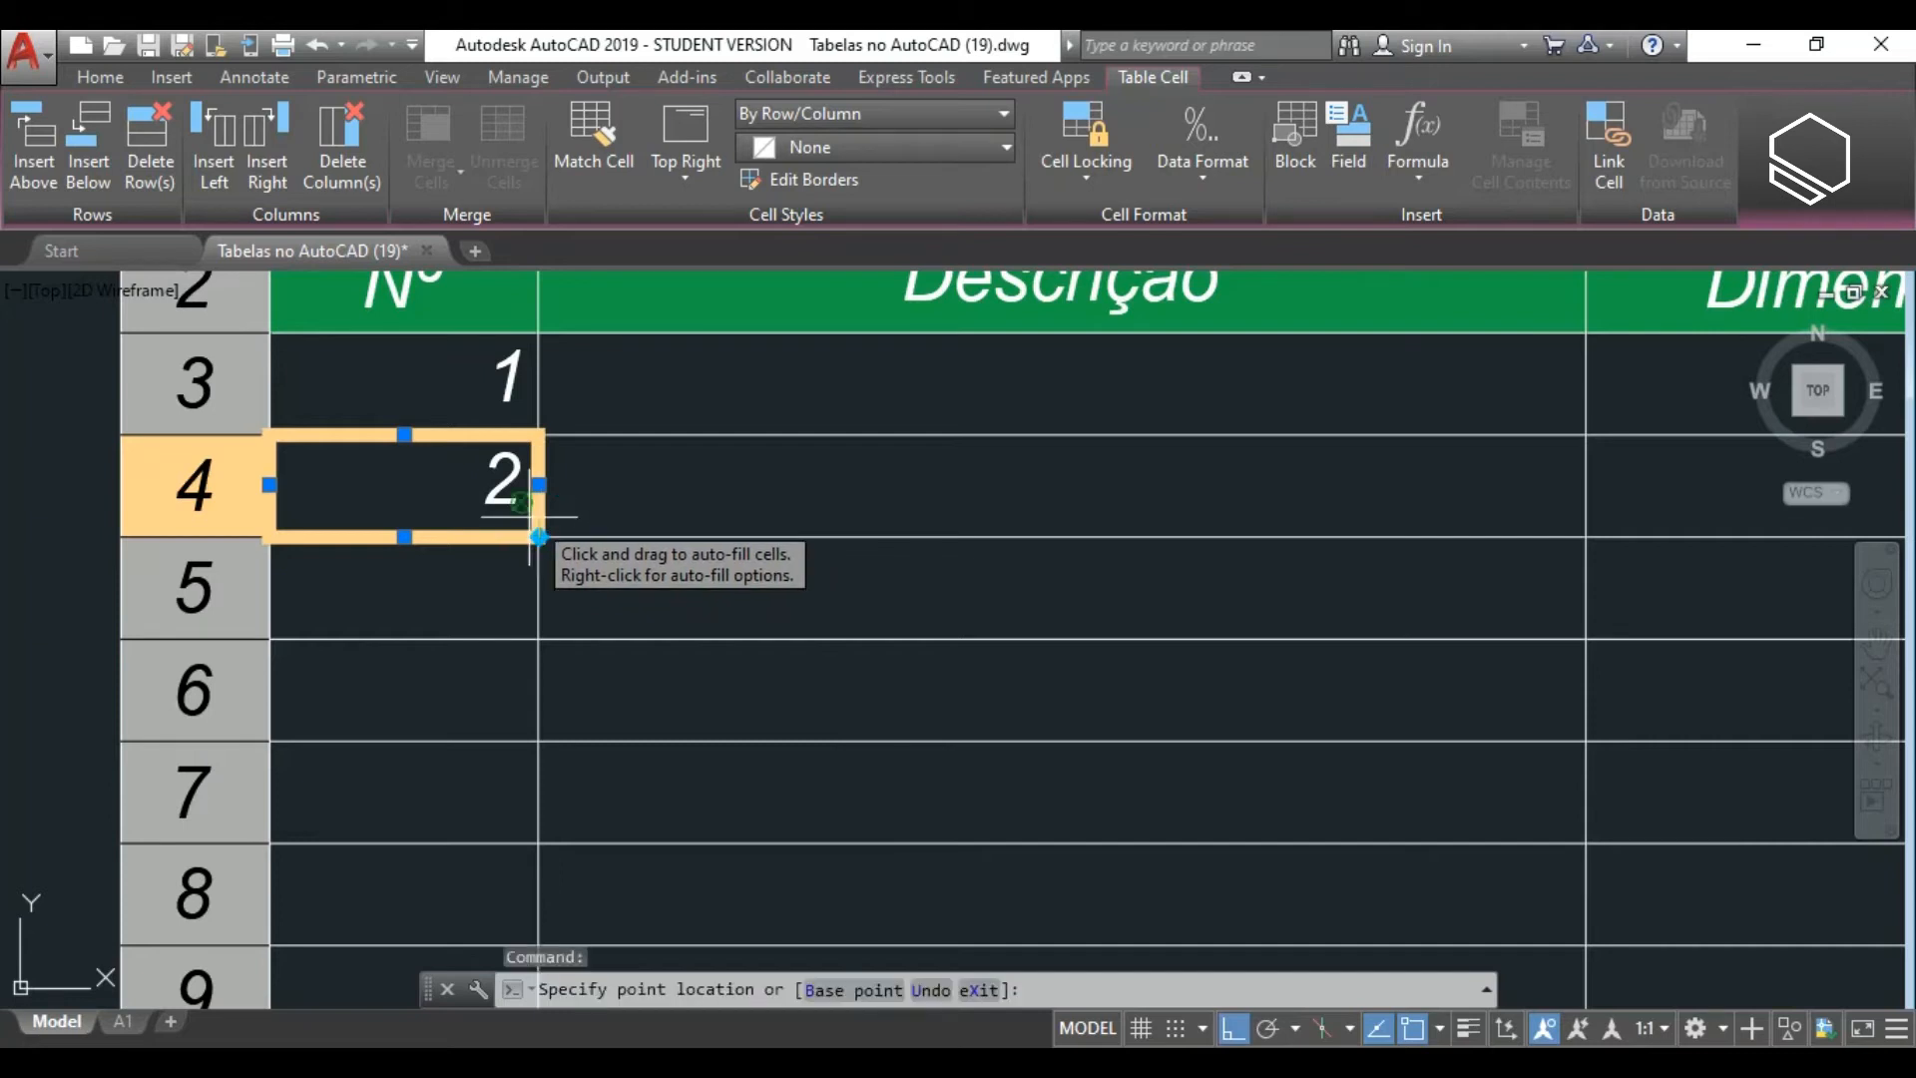
scroll(535, 548, "down", 6)
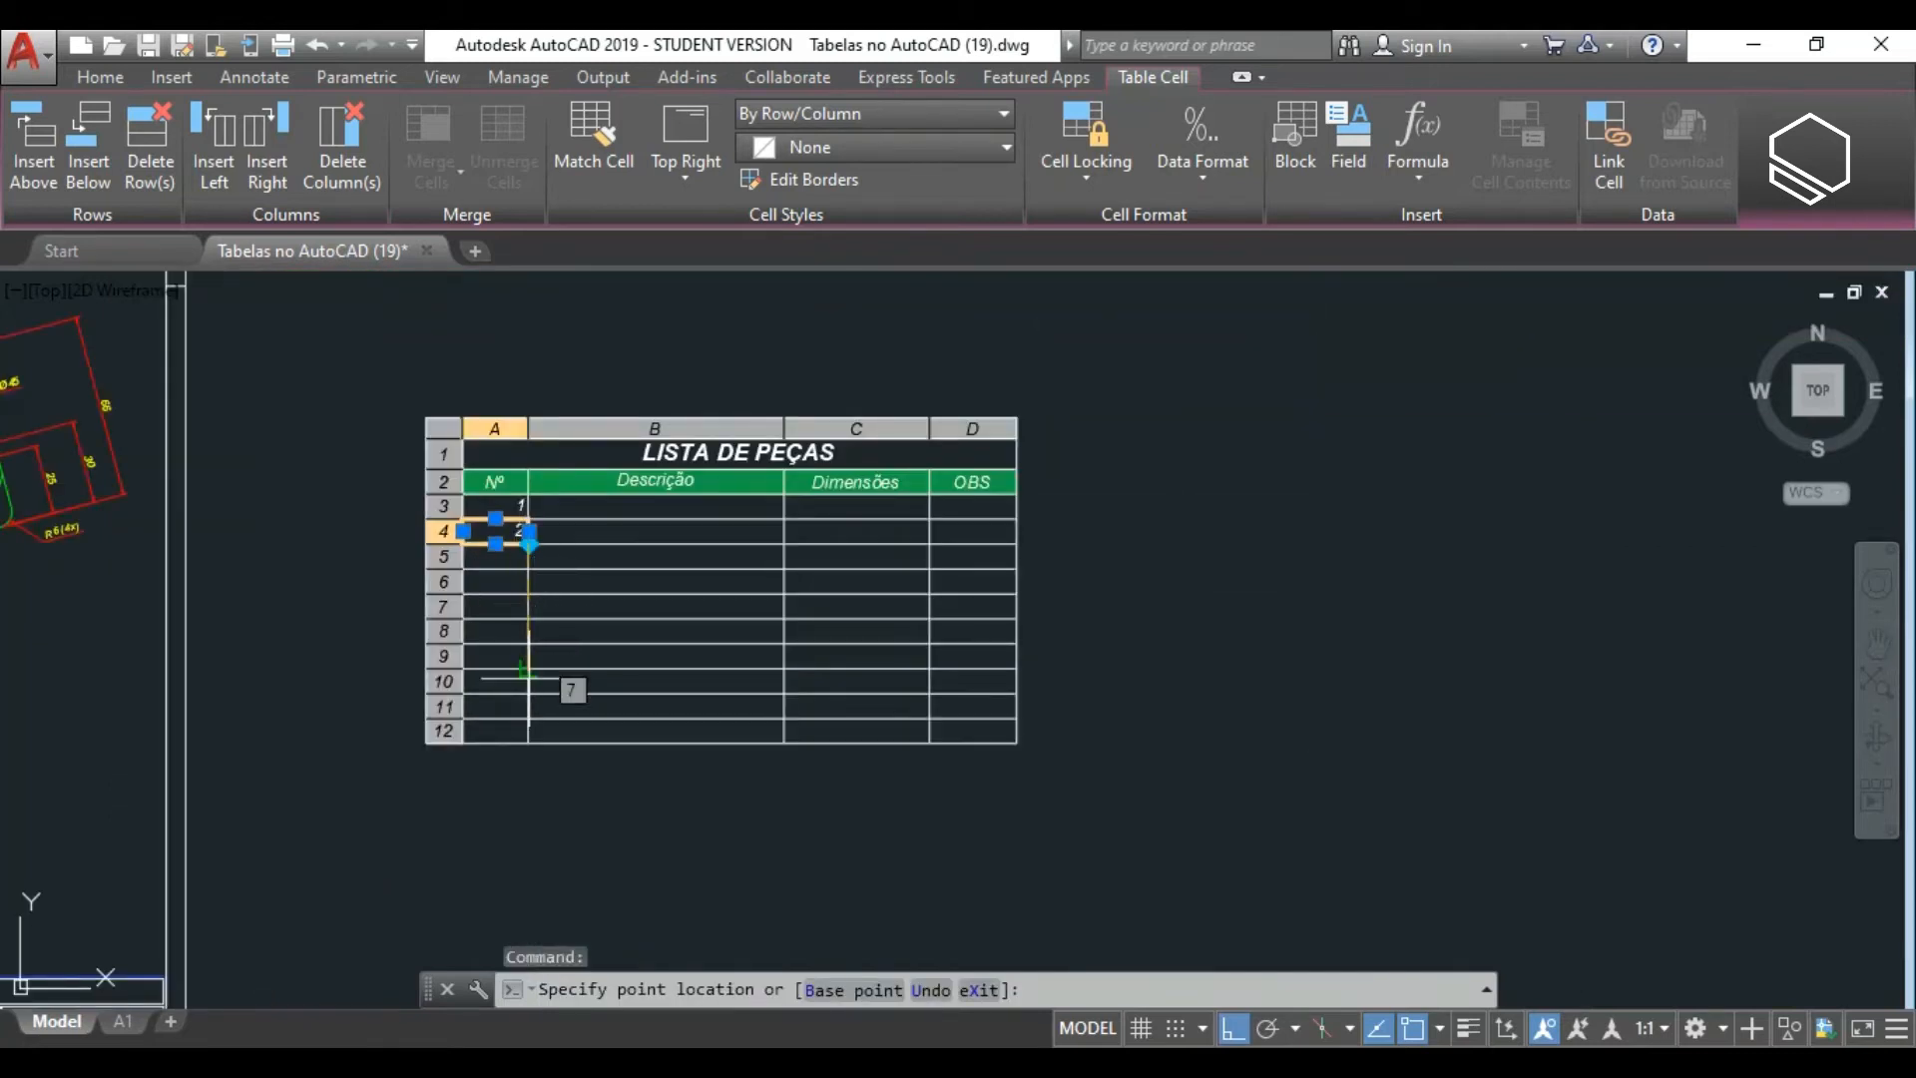
scroll(522, 753, "up", 2)
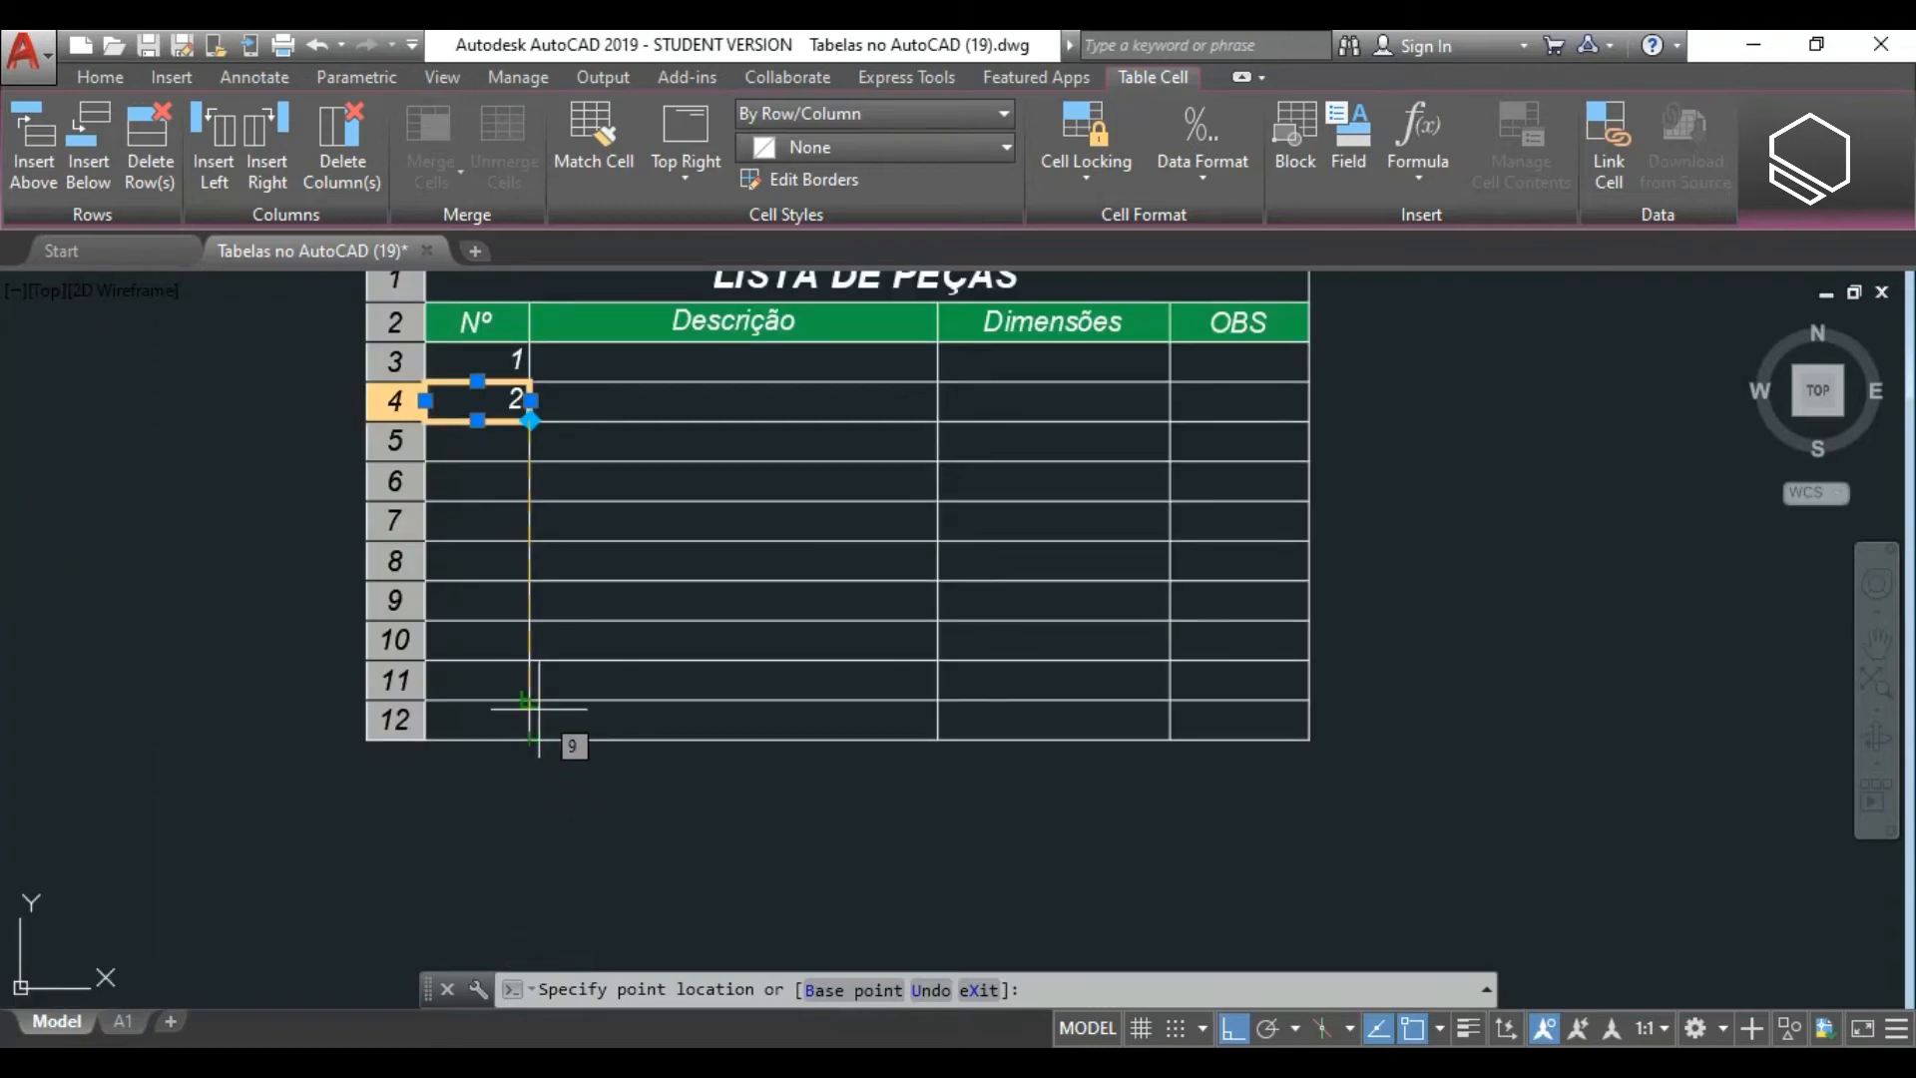
left_click(539, 709)
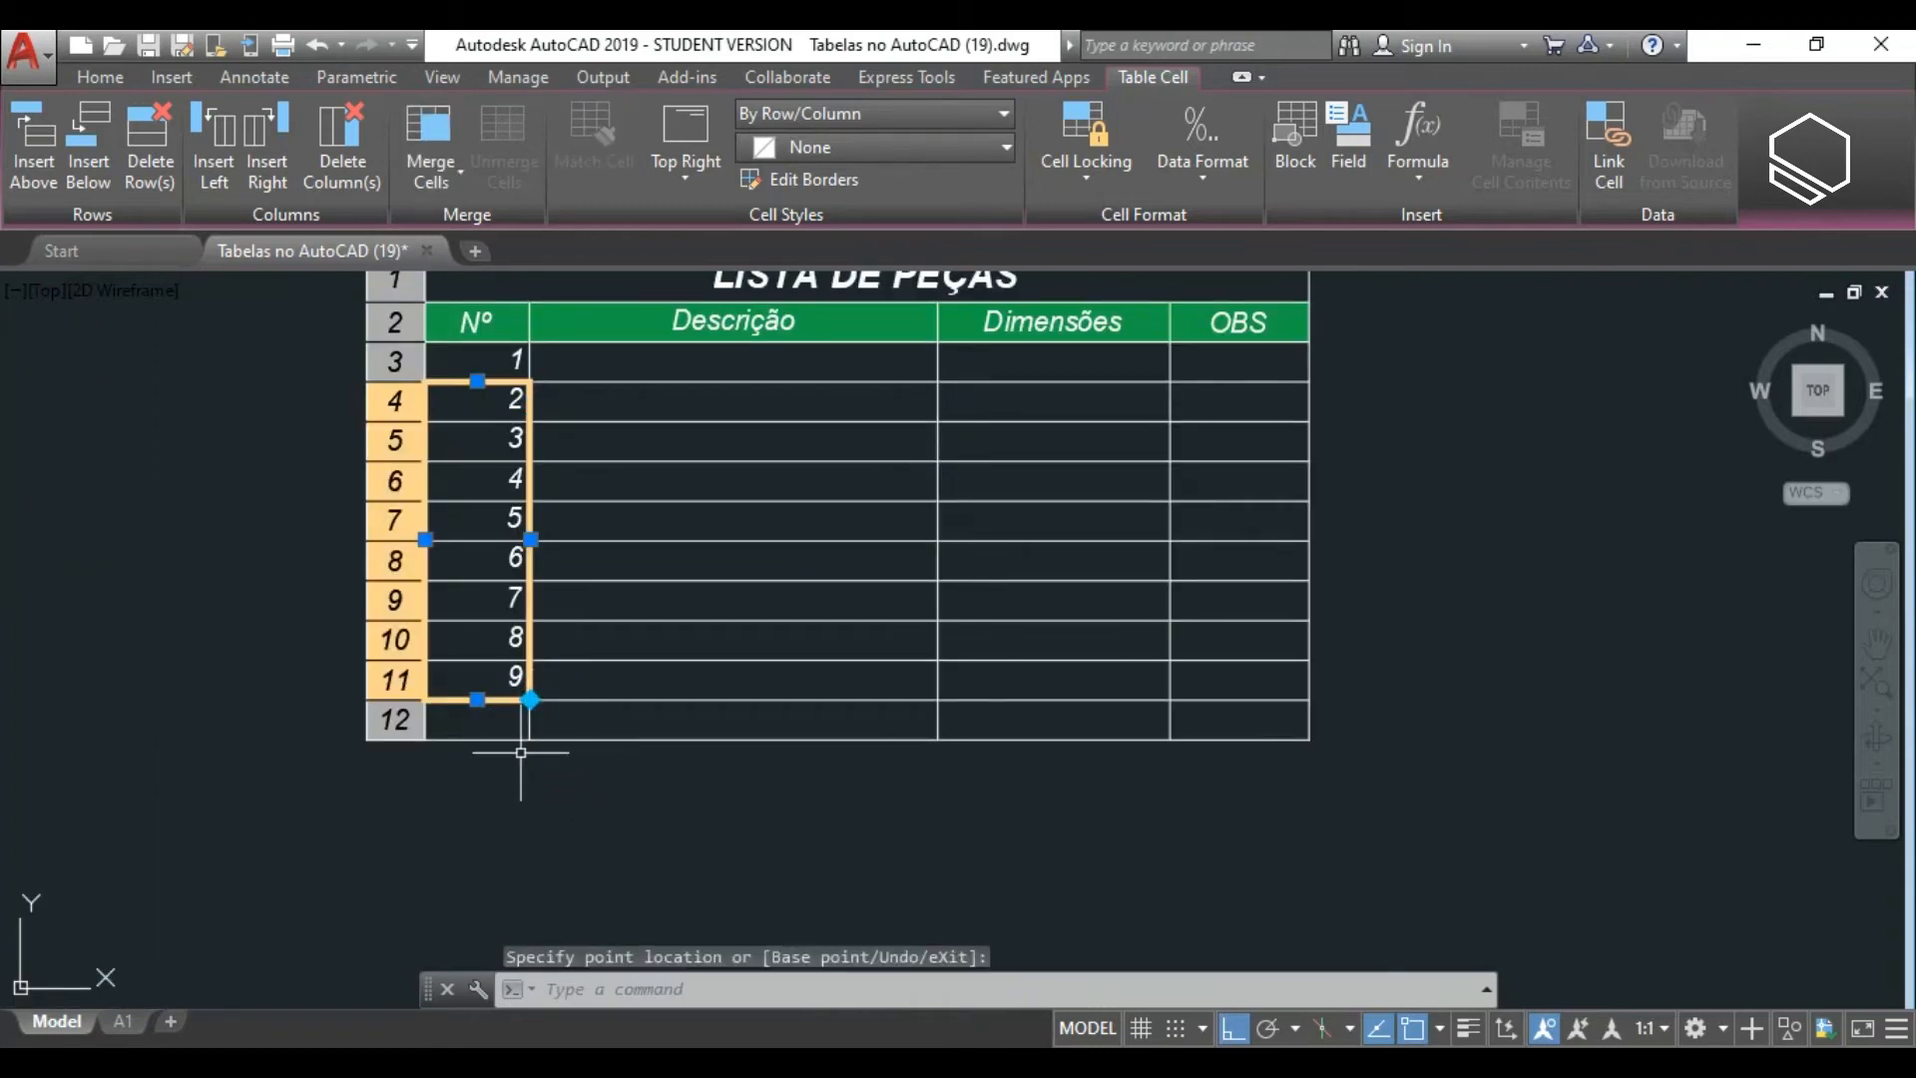
scroll(522, 743, "down", 2)
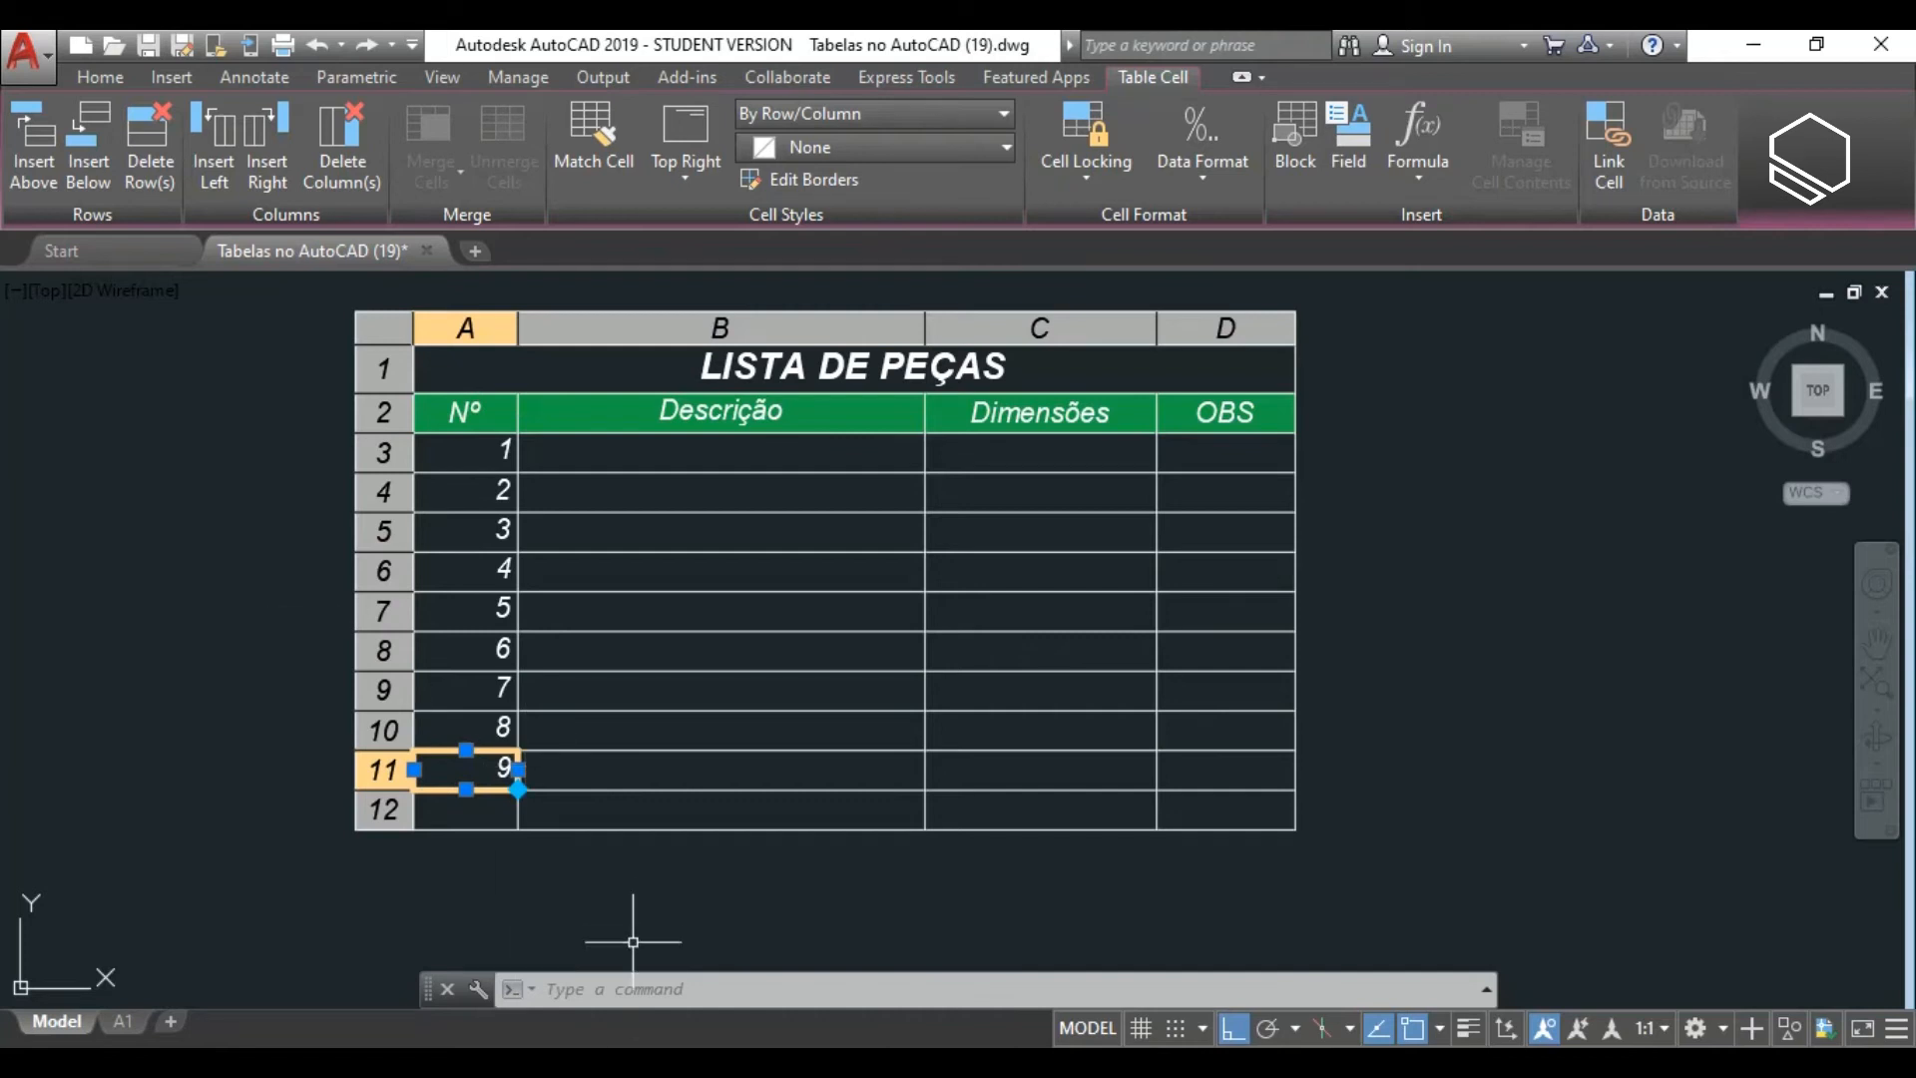
key("Escape")
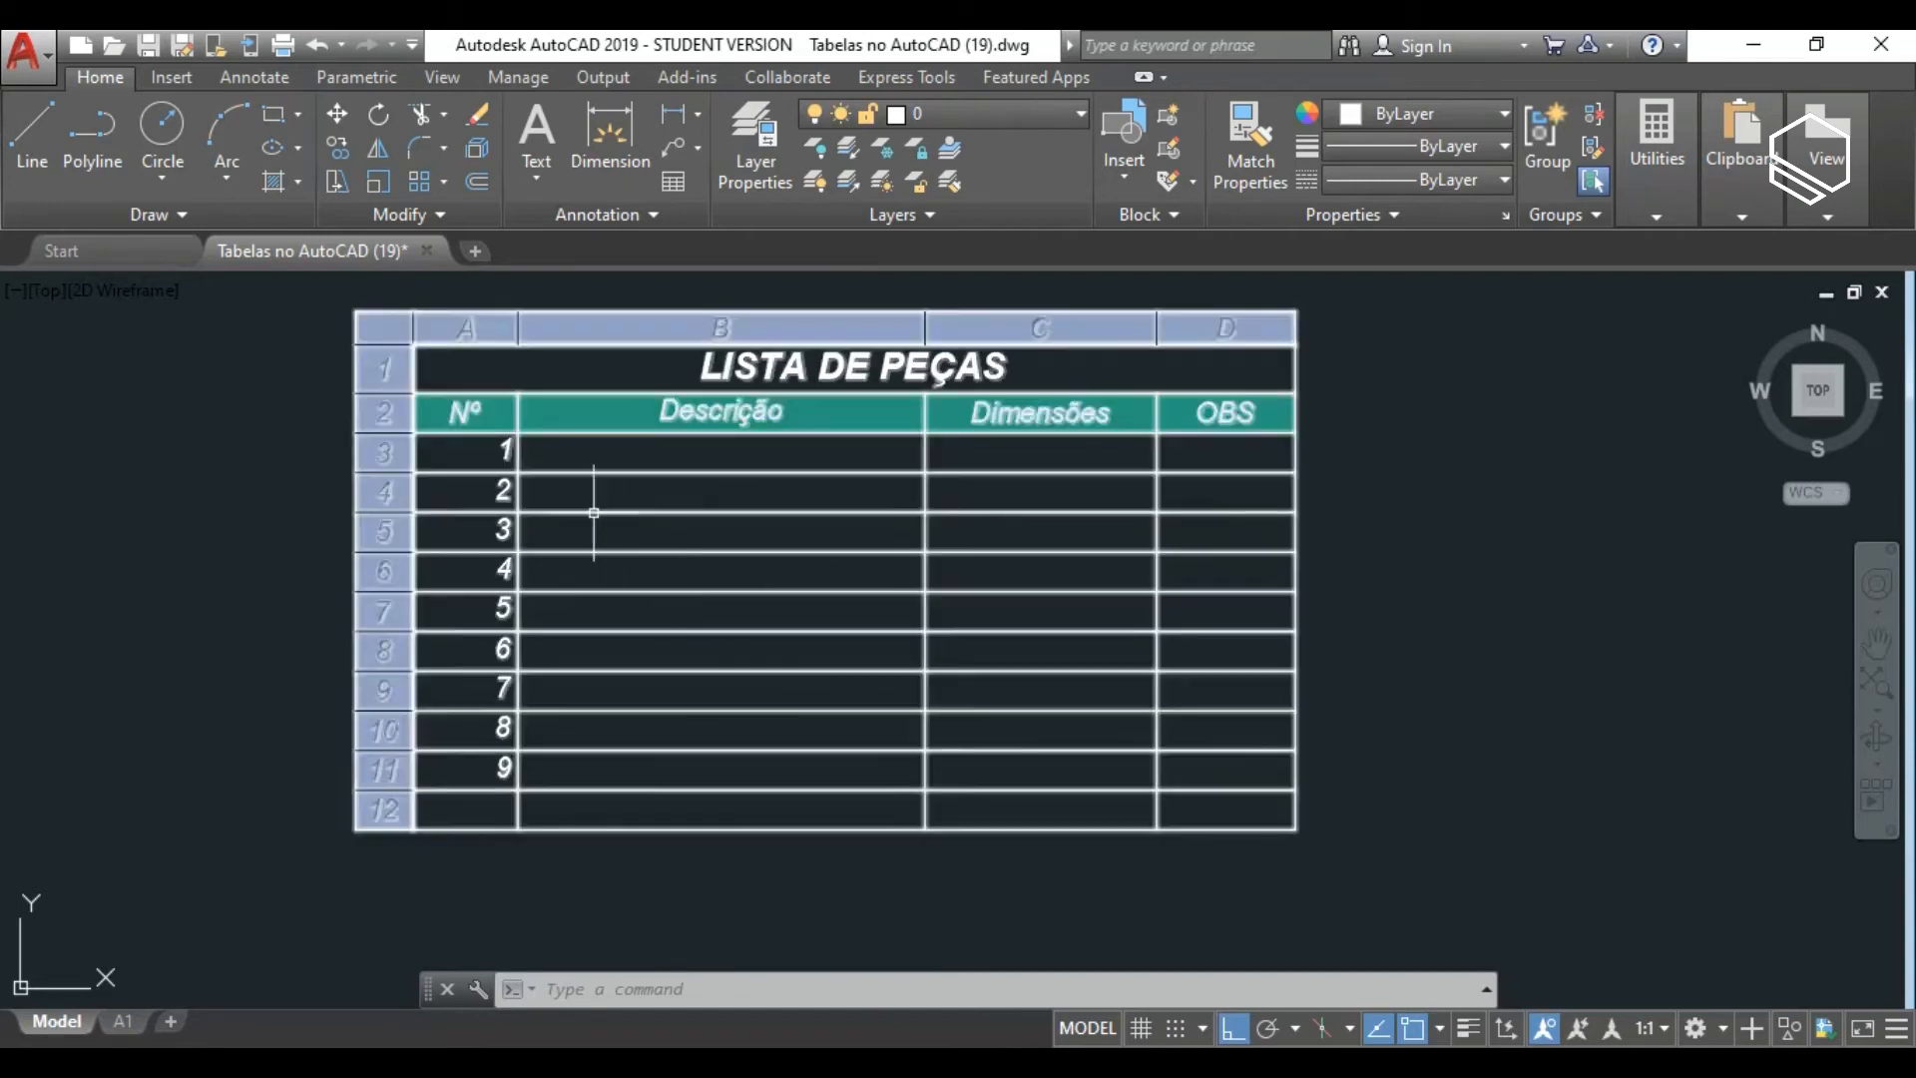
key("Escape")
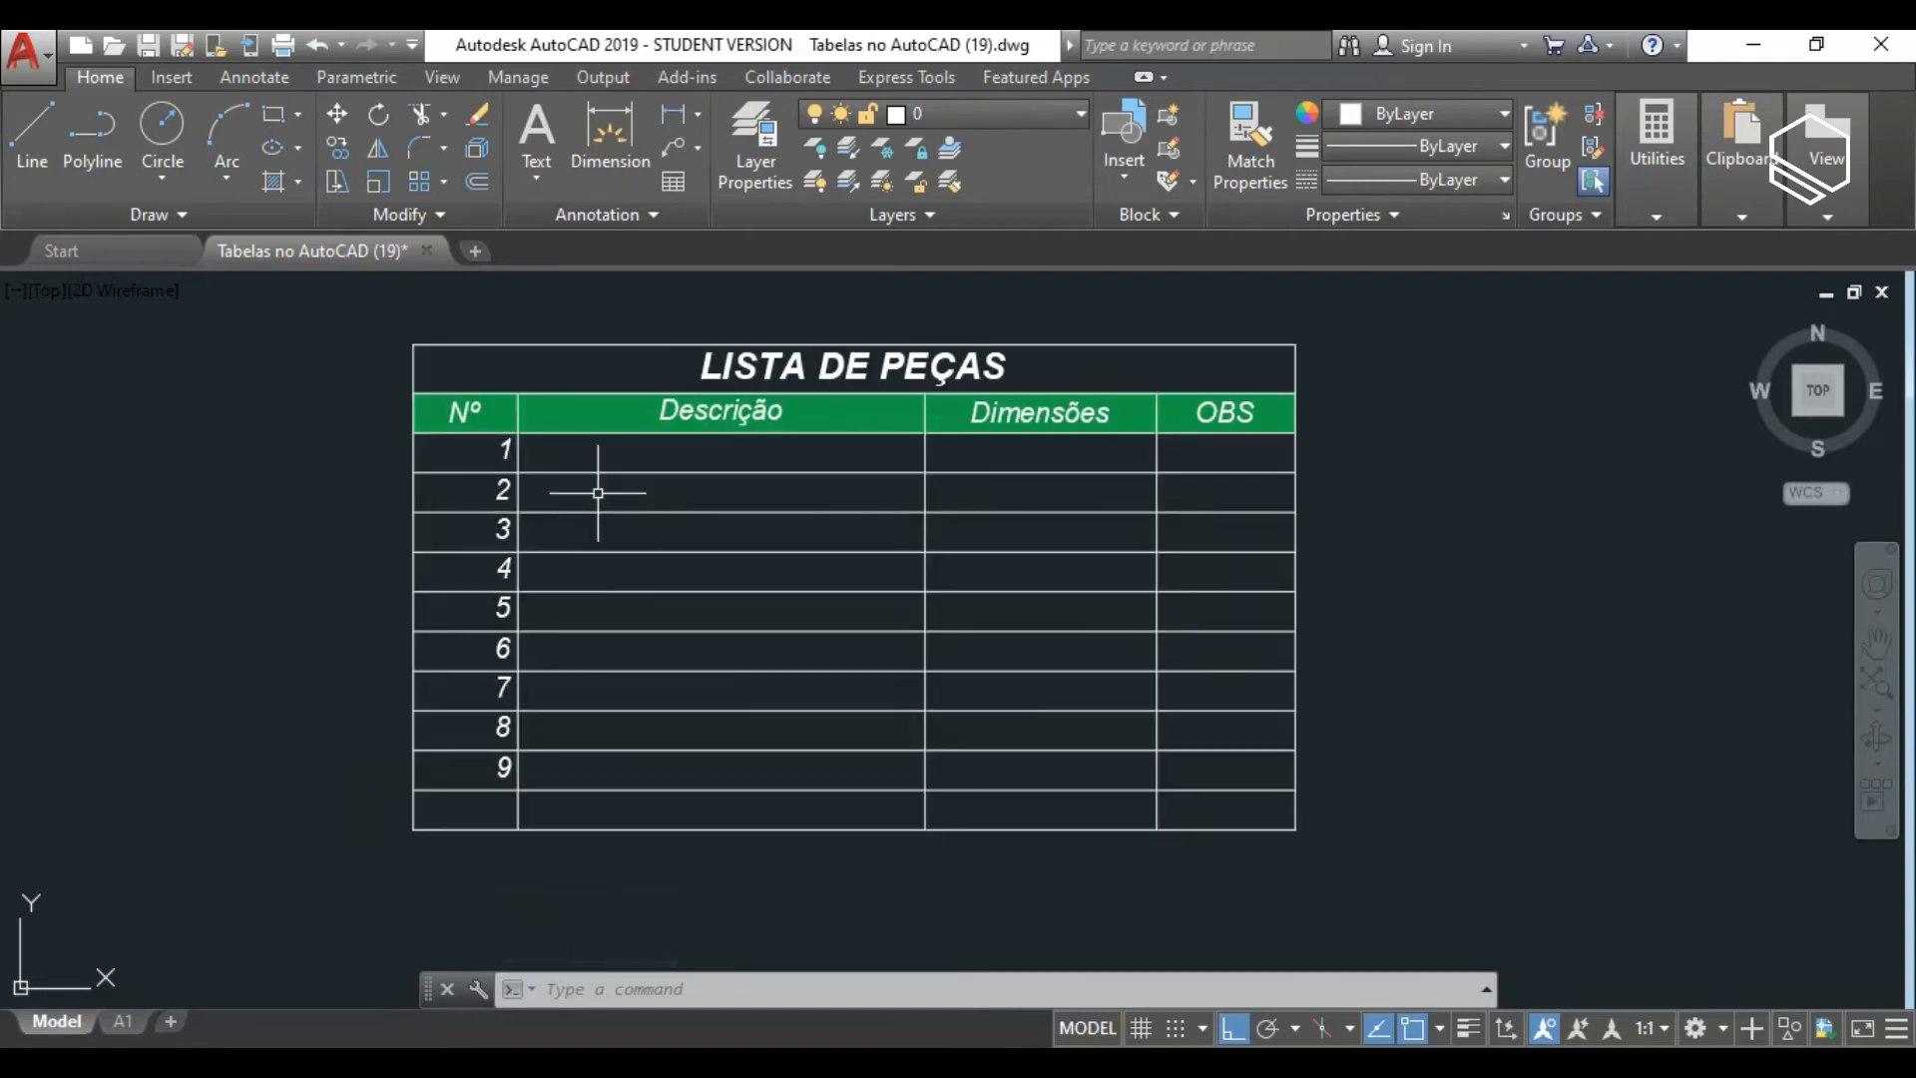
Set the alignment of all table cells to Middle Center and clear the selection.
left_click(597, 493)
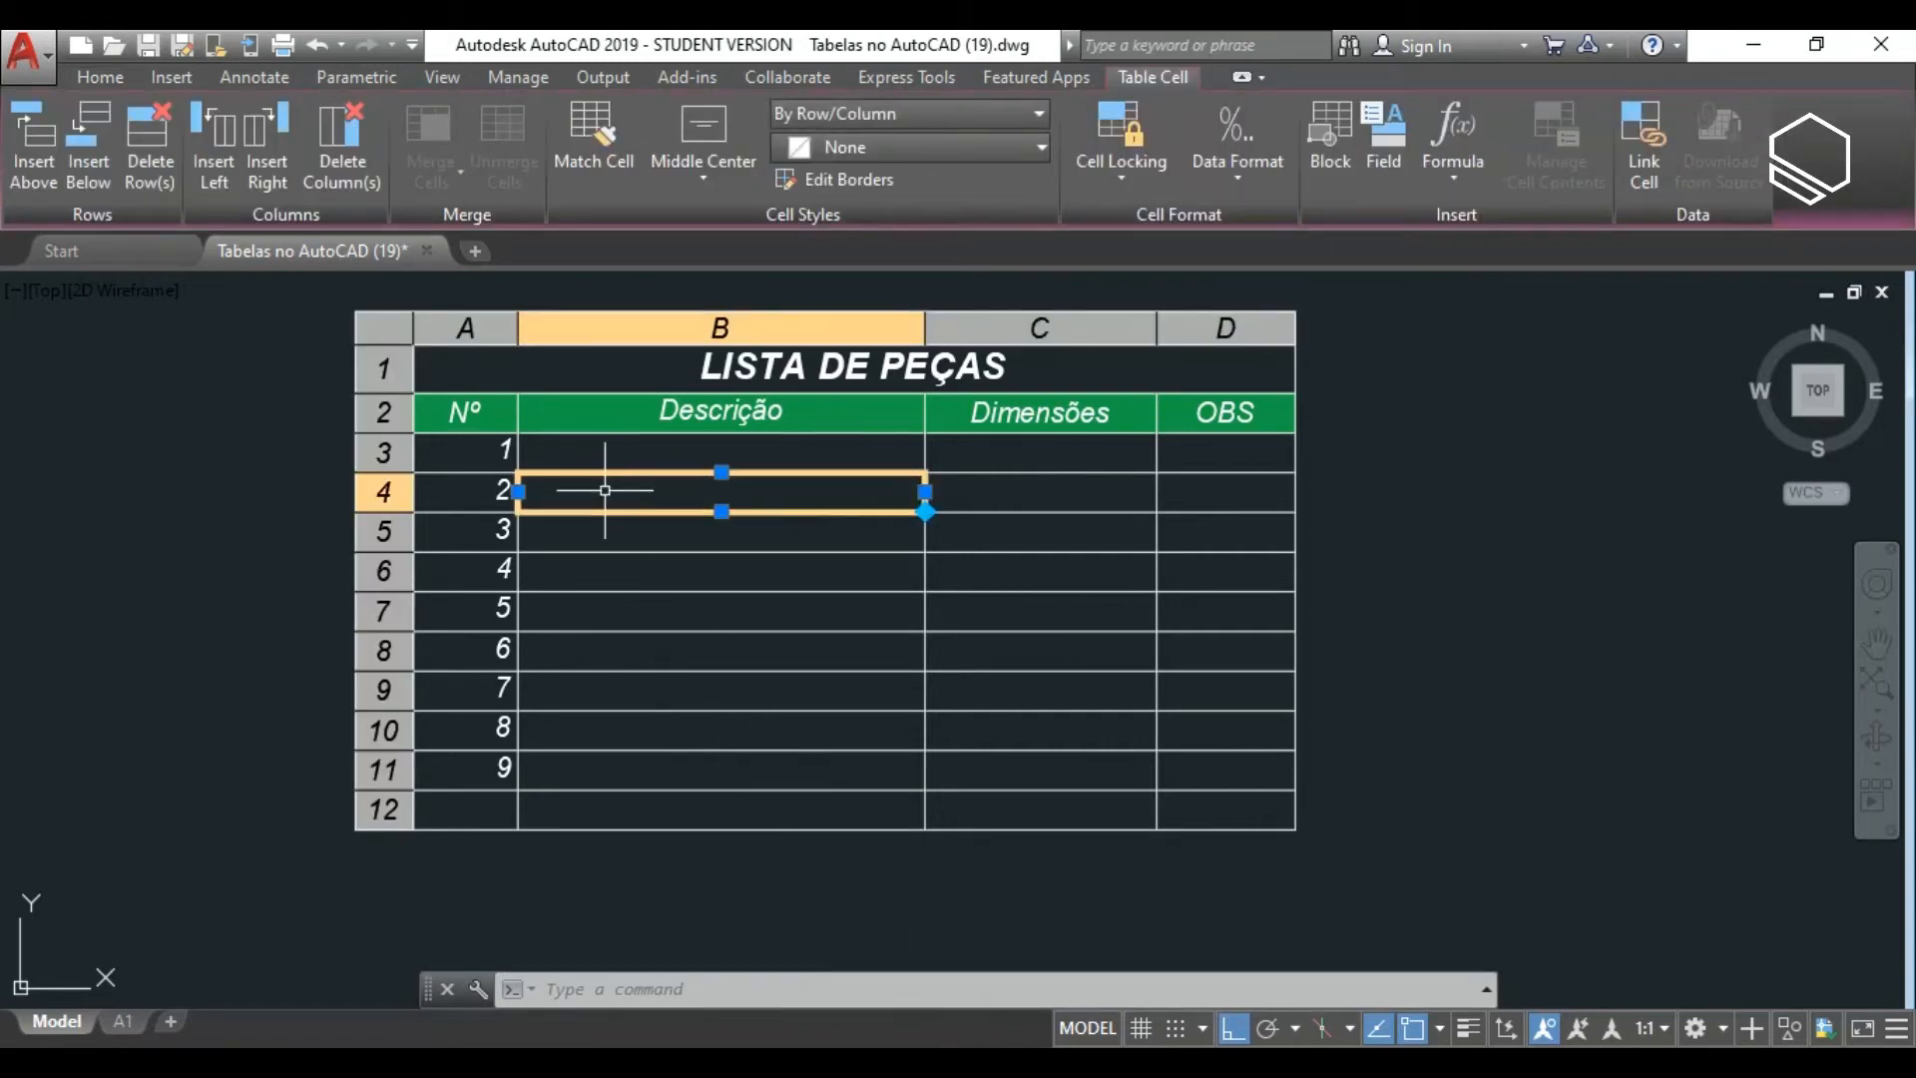
left_click(387, 328)
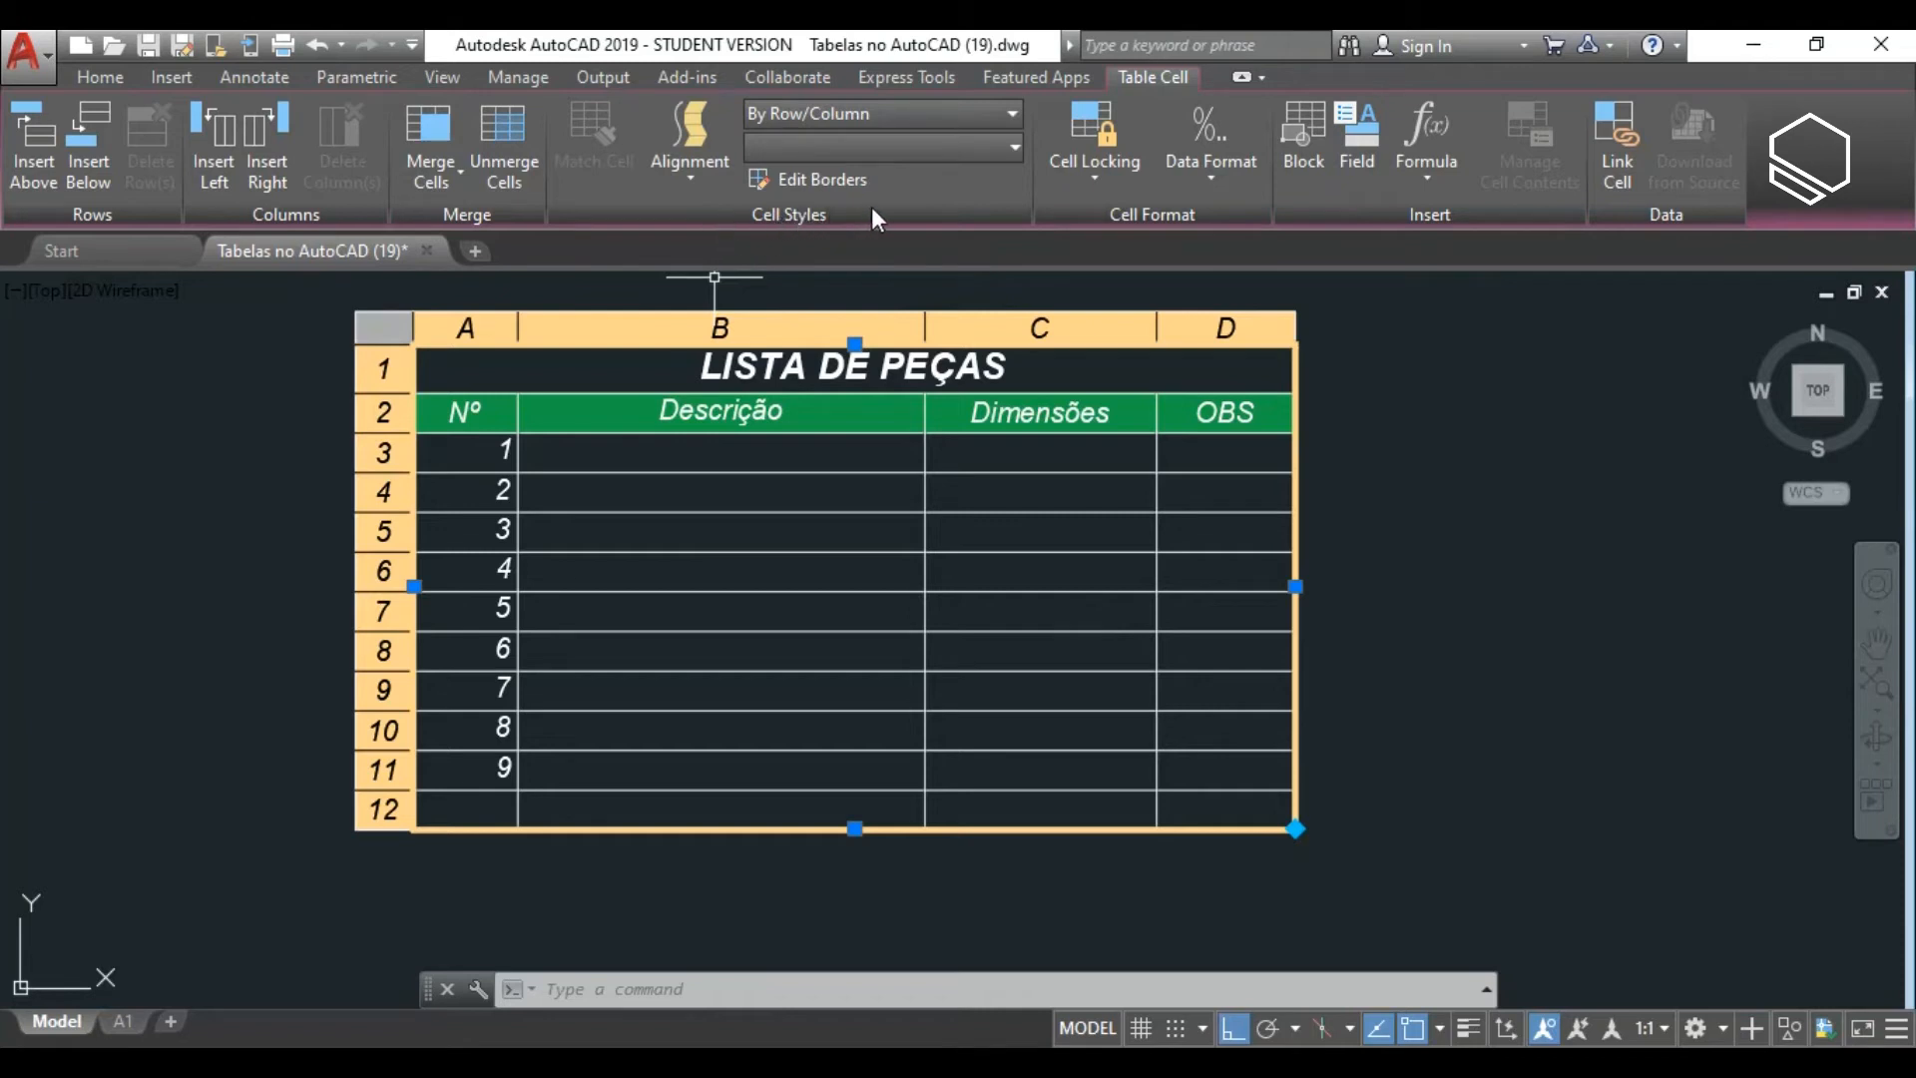
left_click(704, 172)
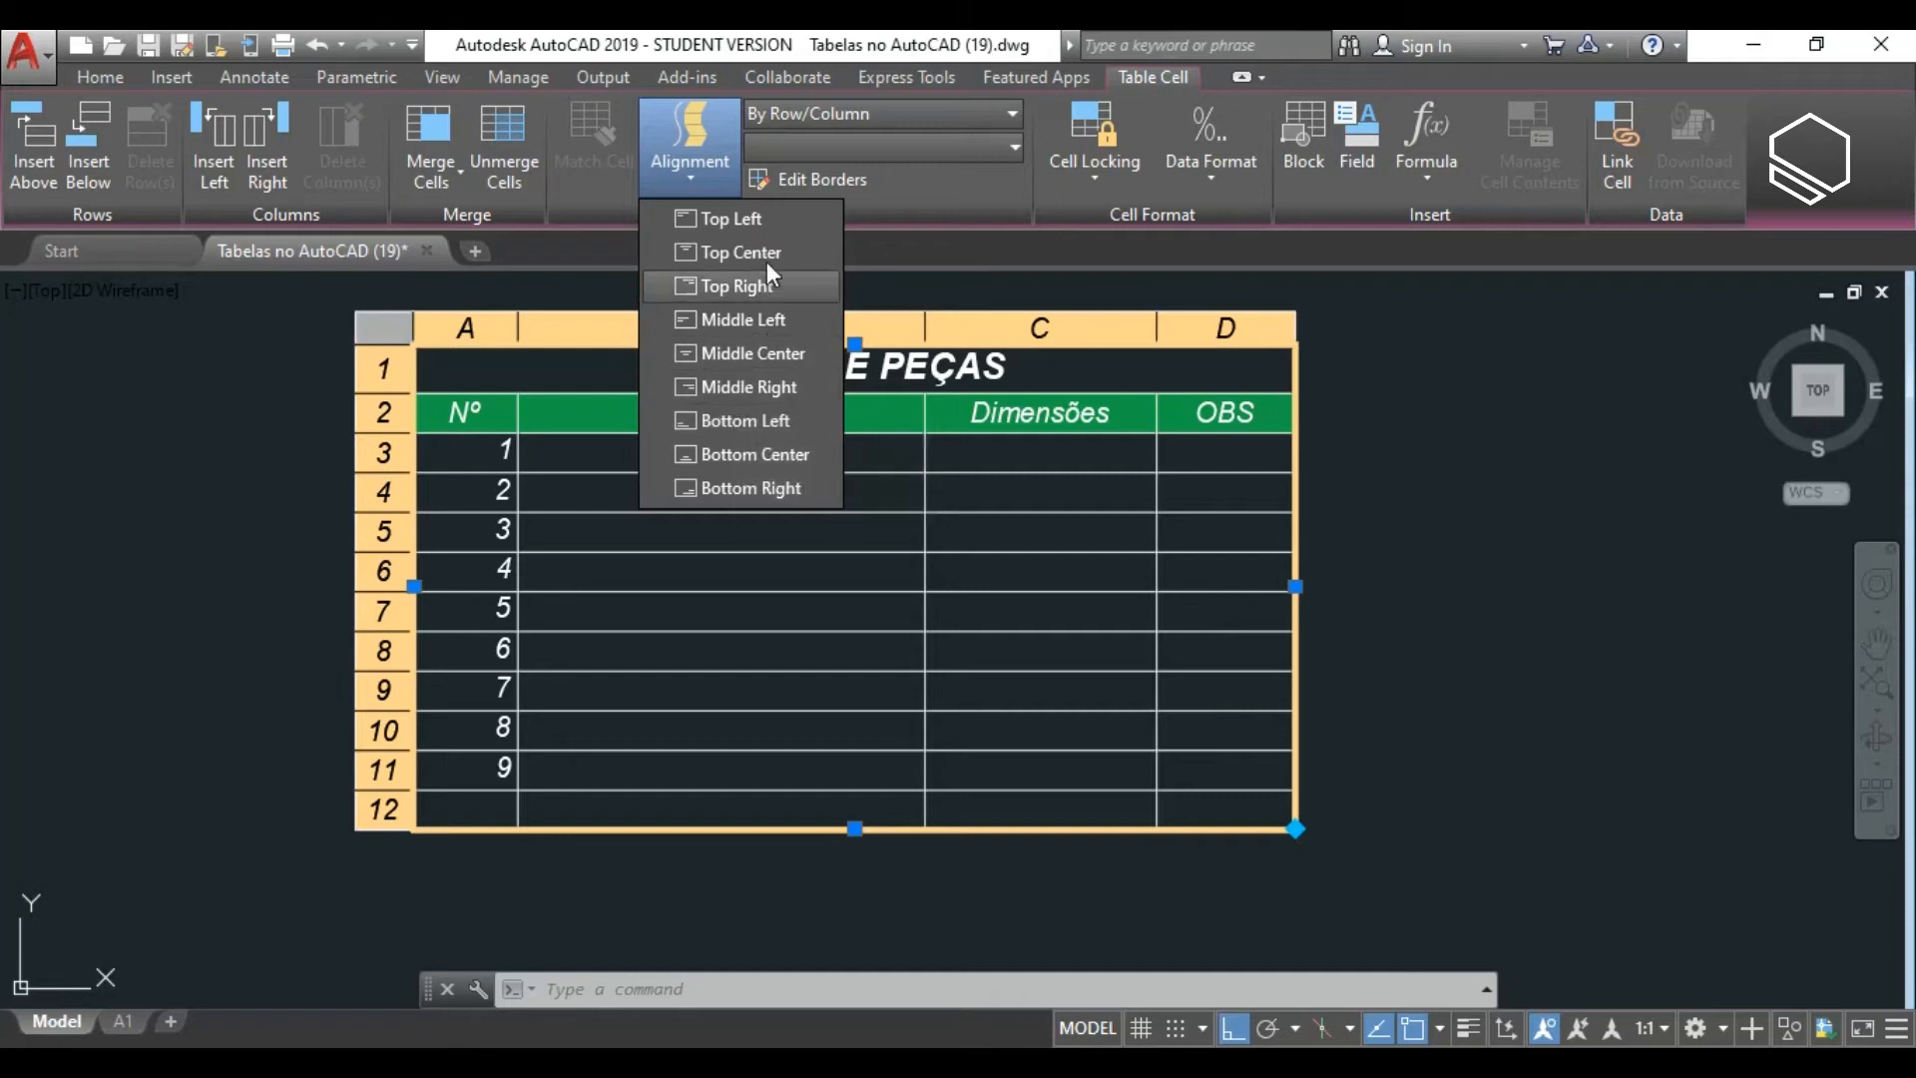
left_click(746, 354)
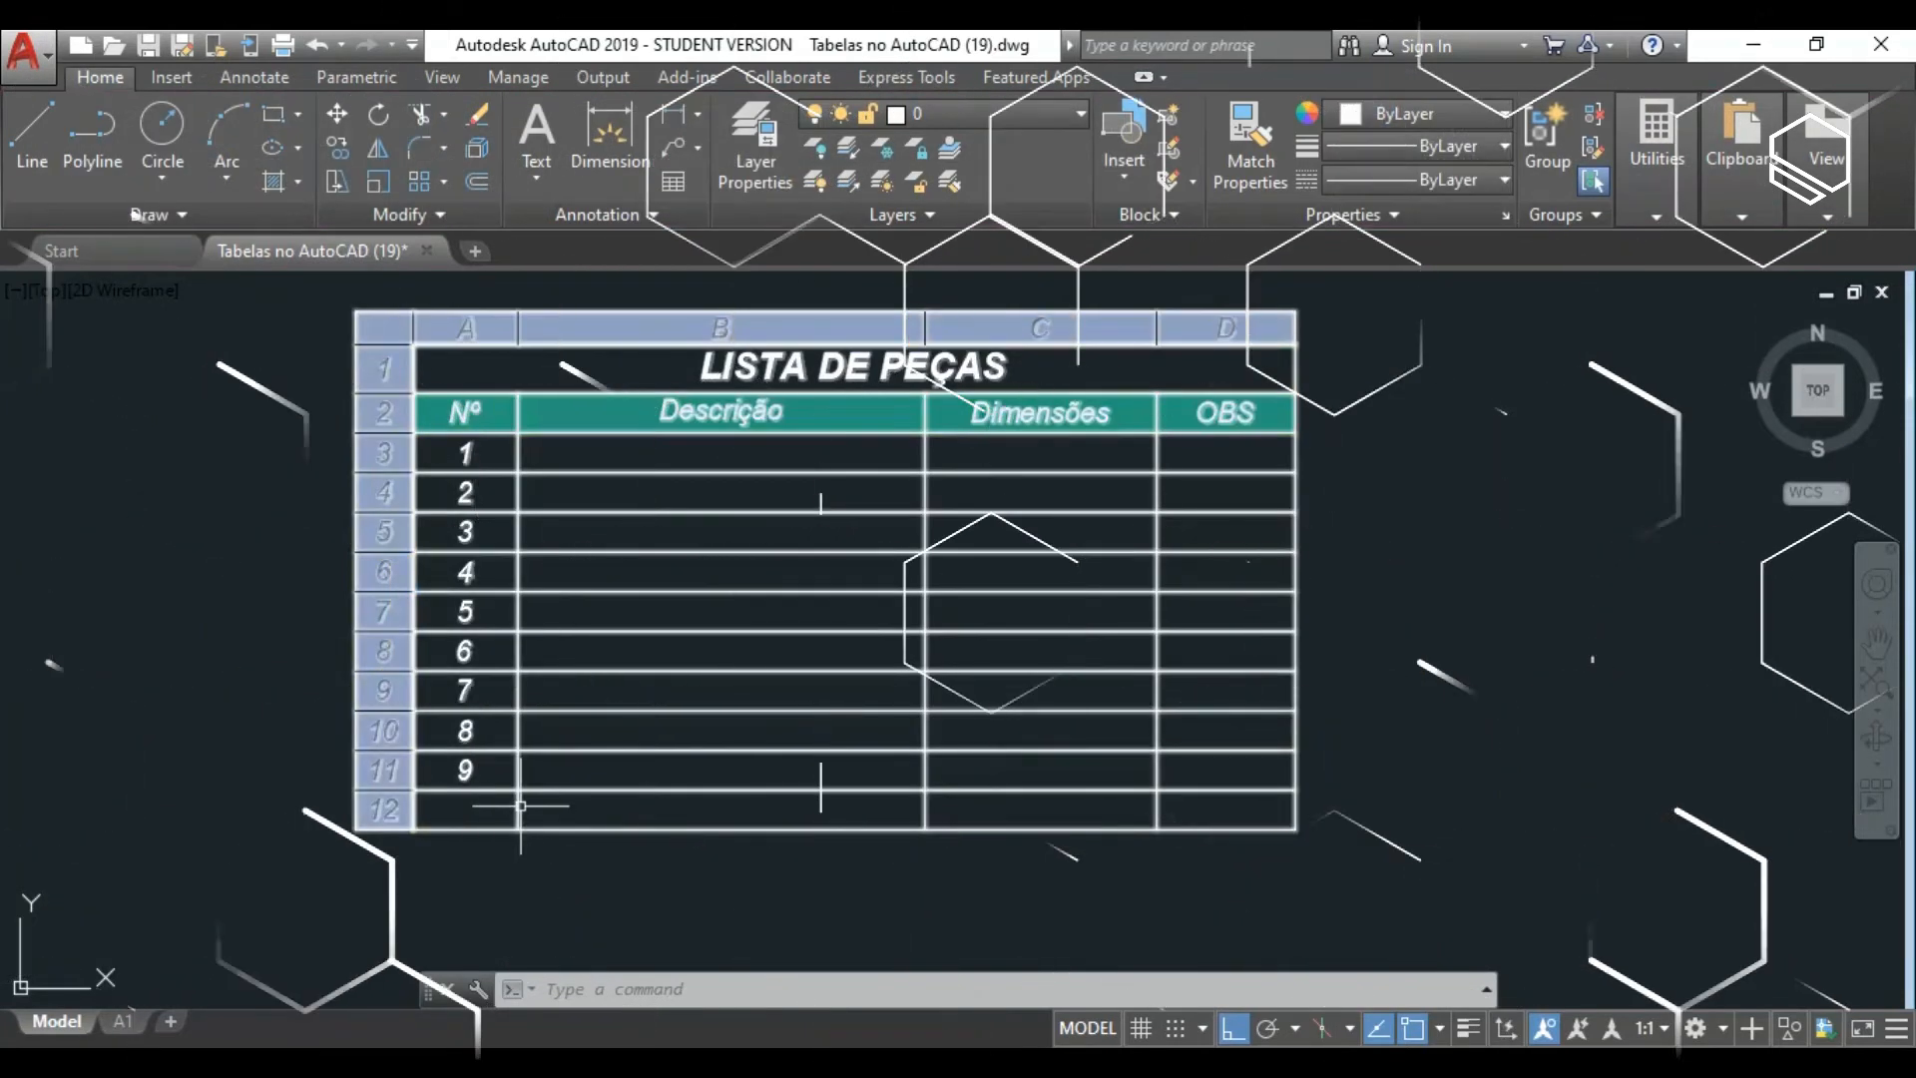
key("Escape")
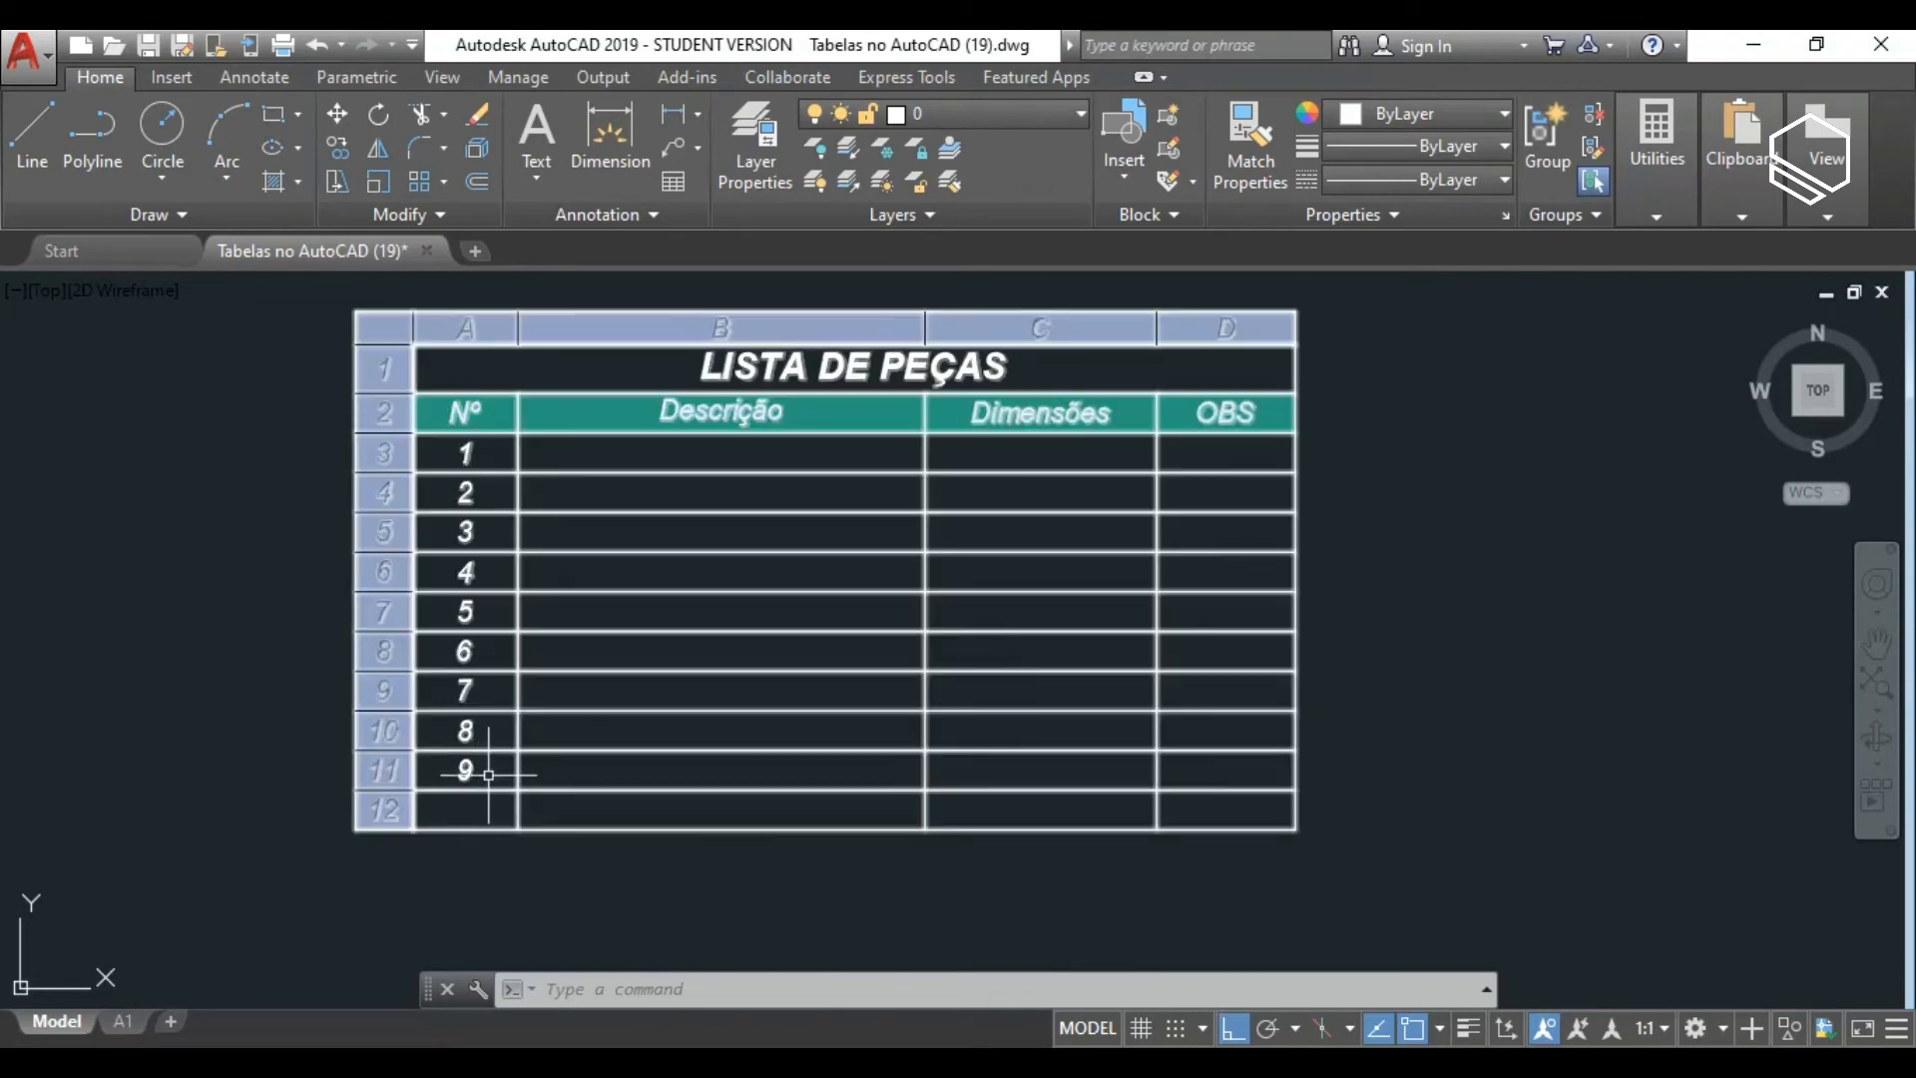
Set the text height of the number 9 in cell A11 to 6.
double_click(487, 770)
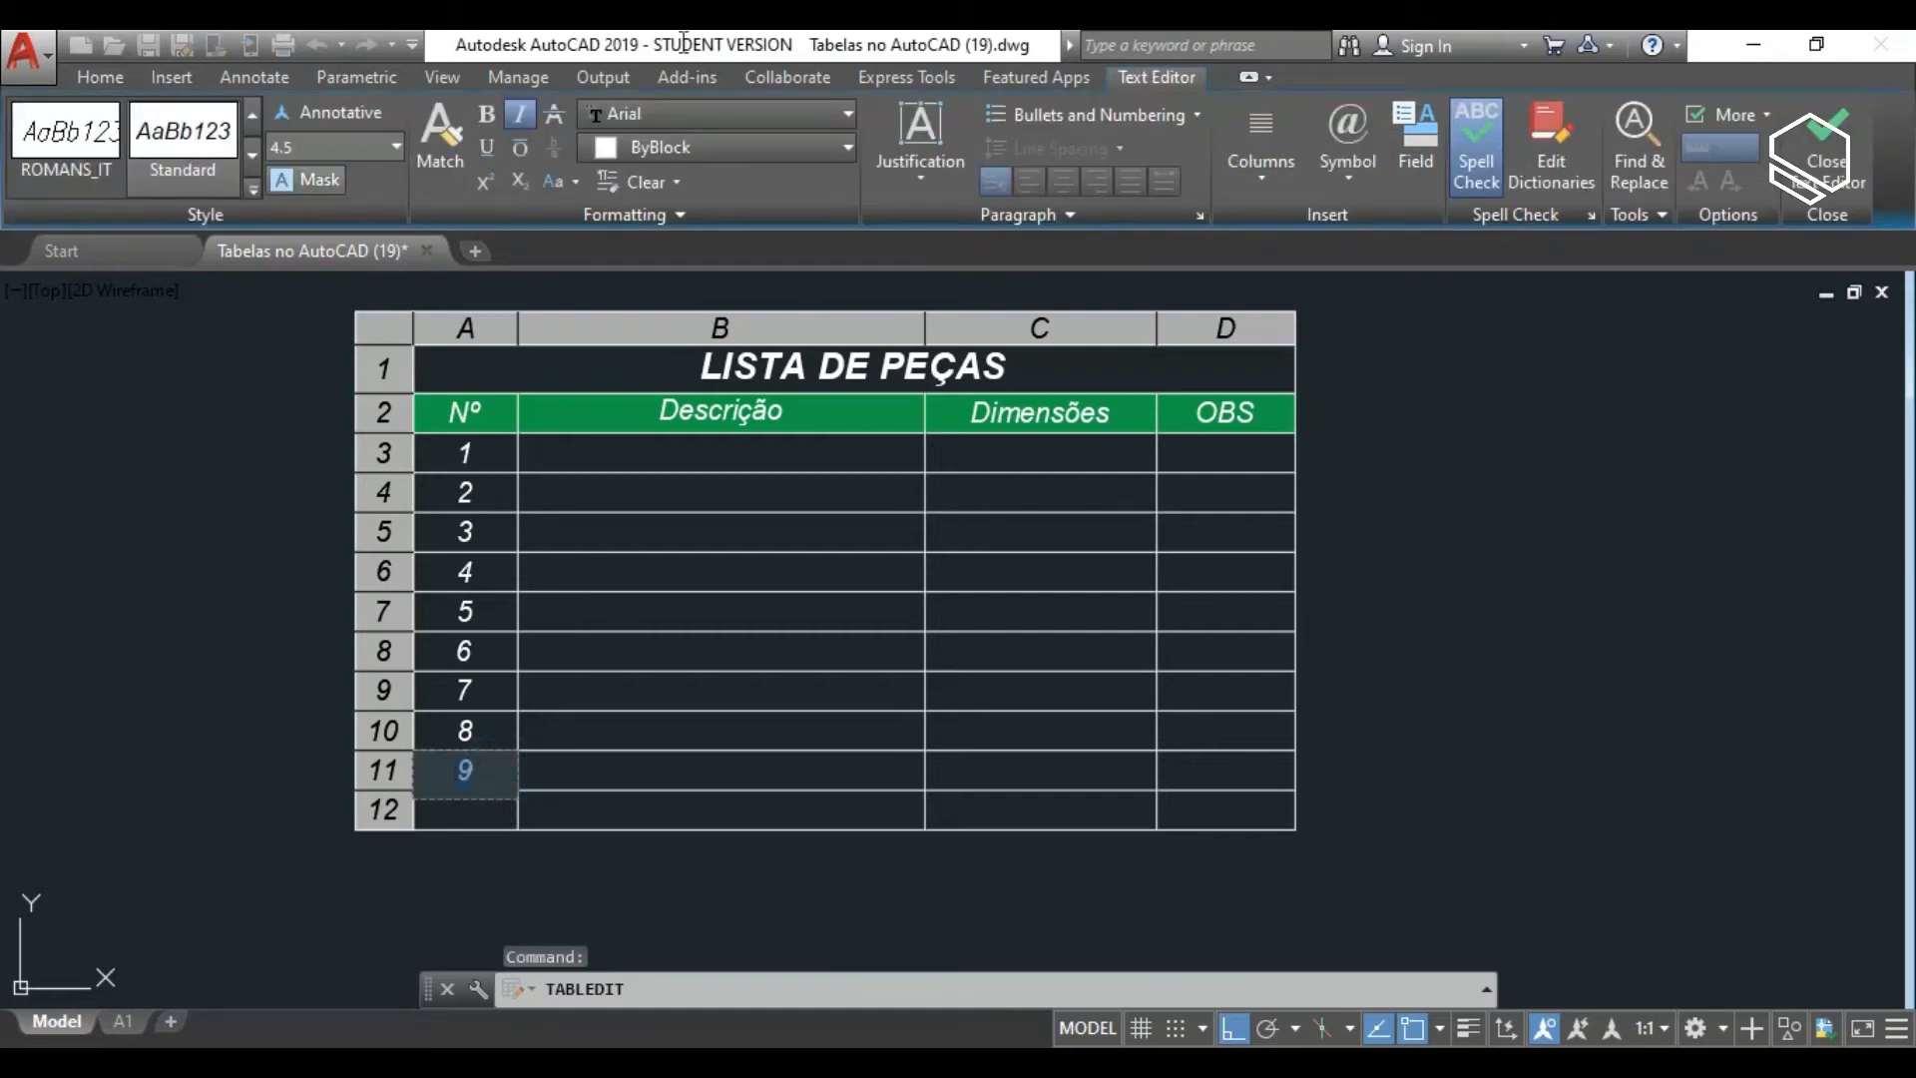
left_click(344, 147)
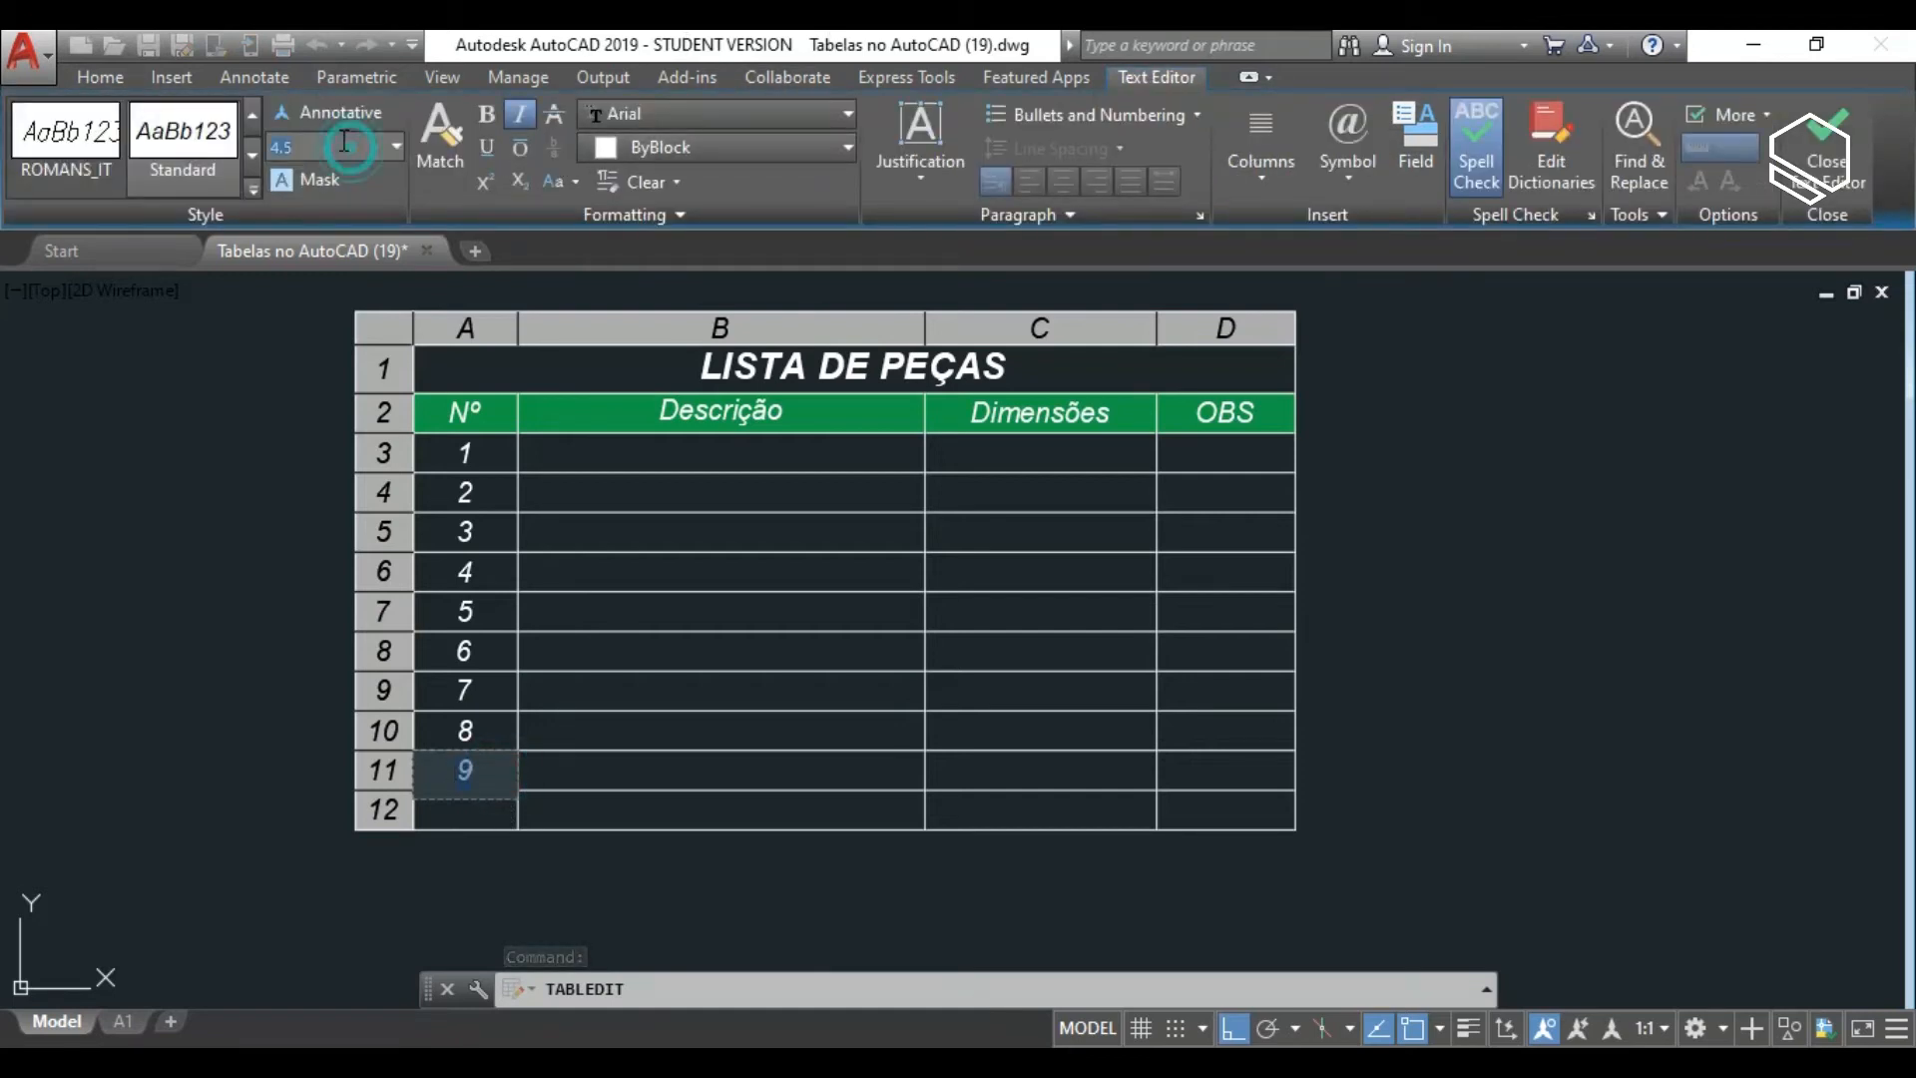
type("6")
key("Return")
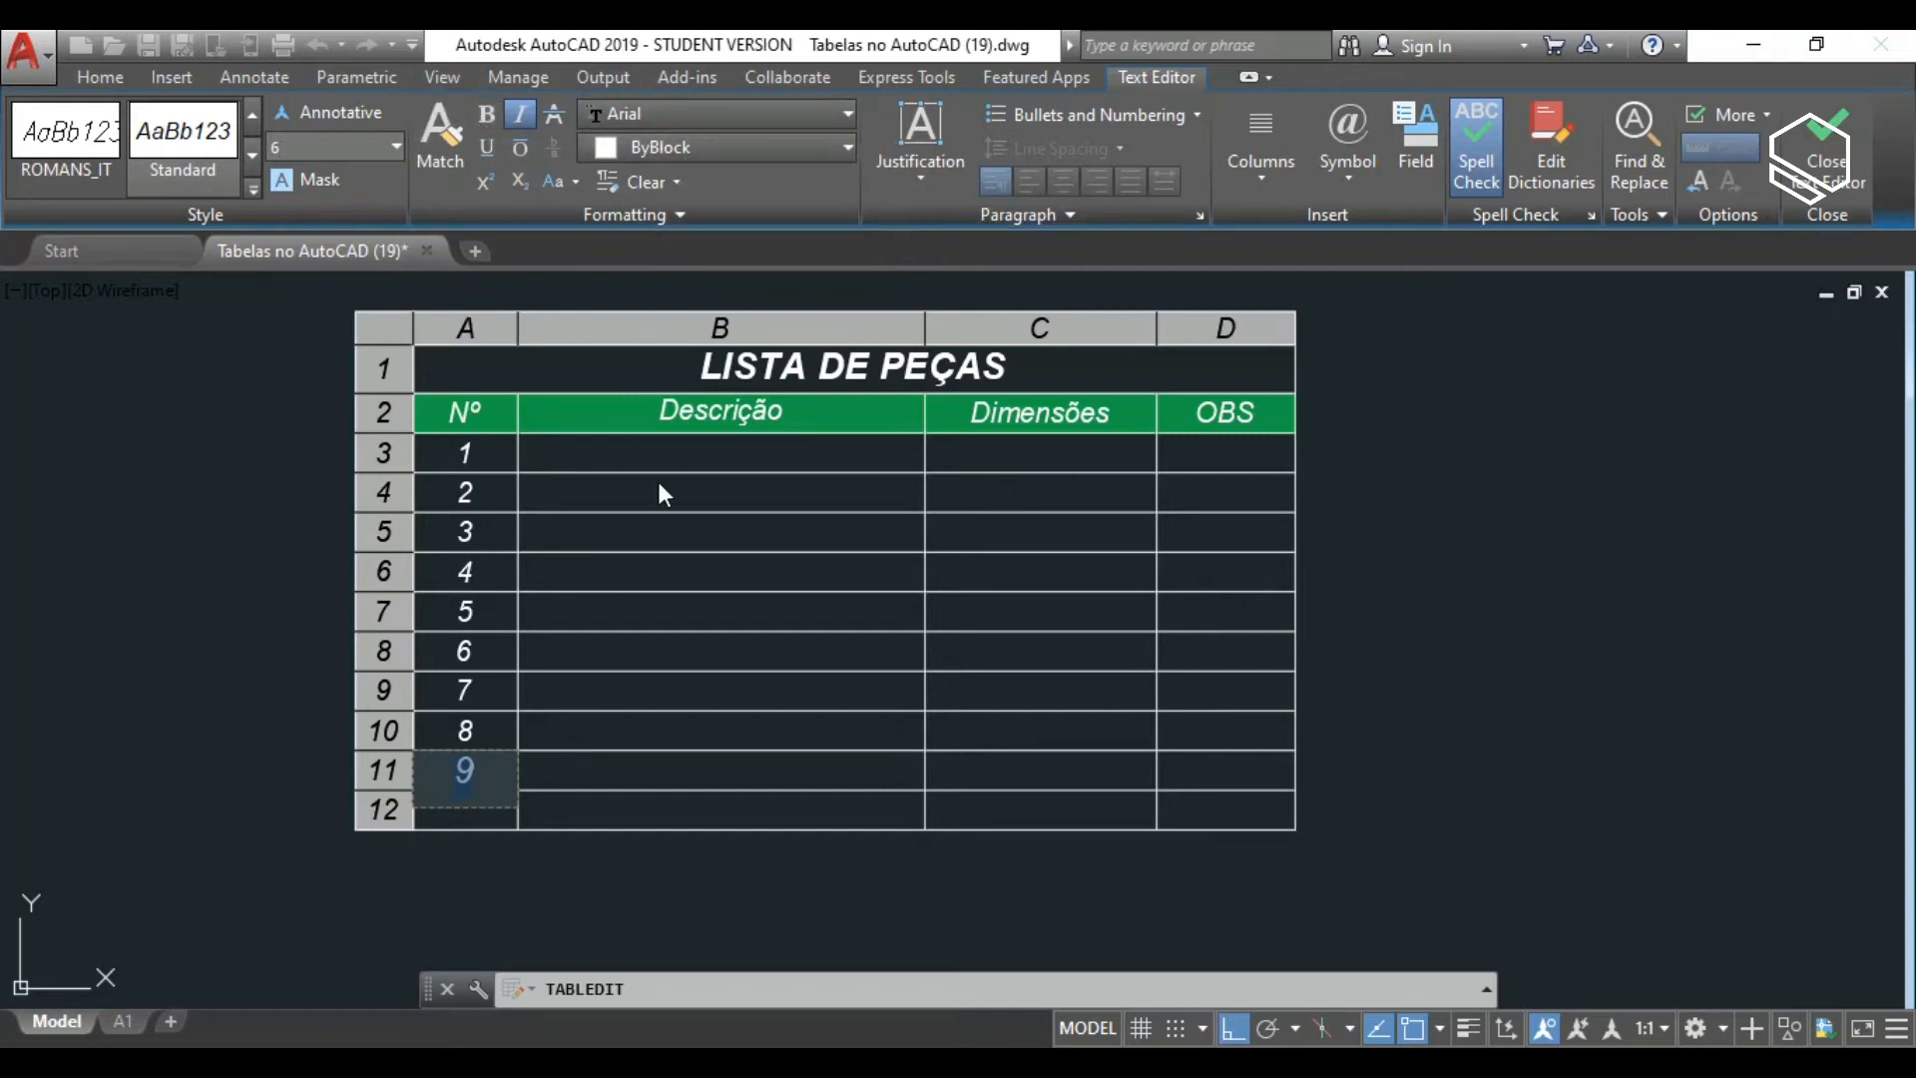
Finish editing cell A11, undo the text height change on the number 9, and clear the table selection.
left_click(674, 768)
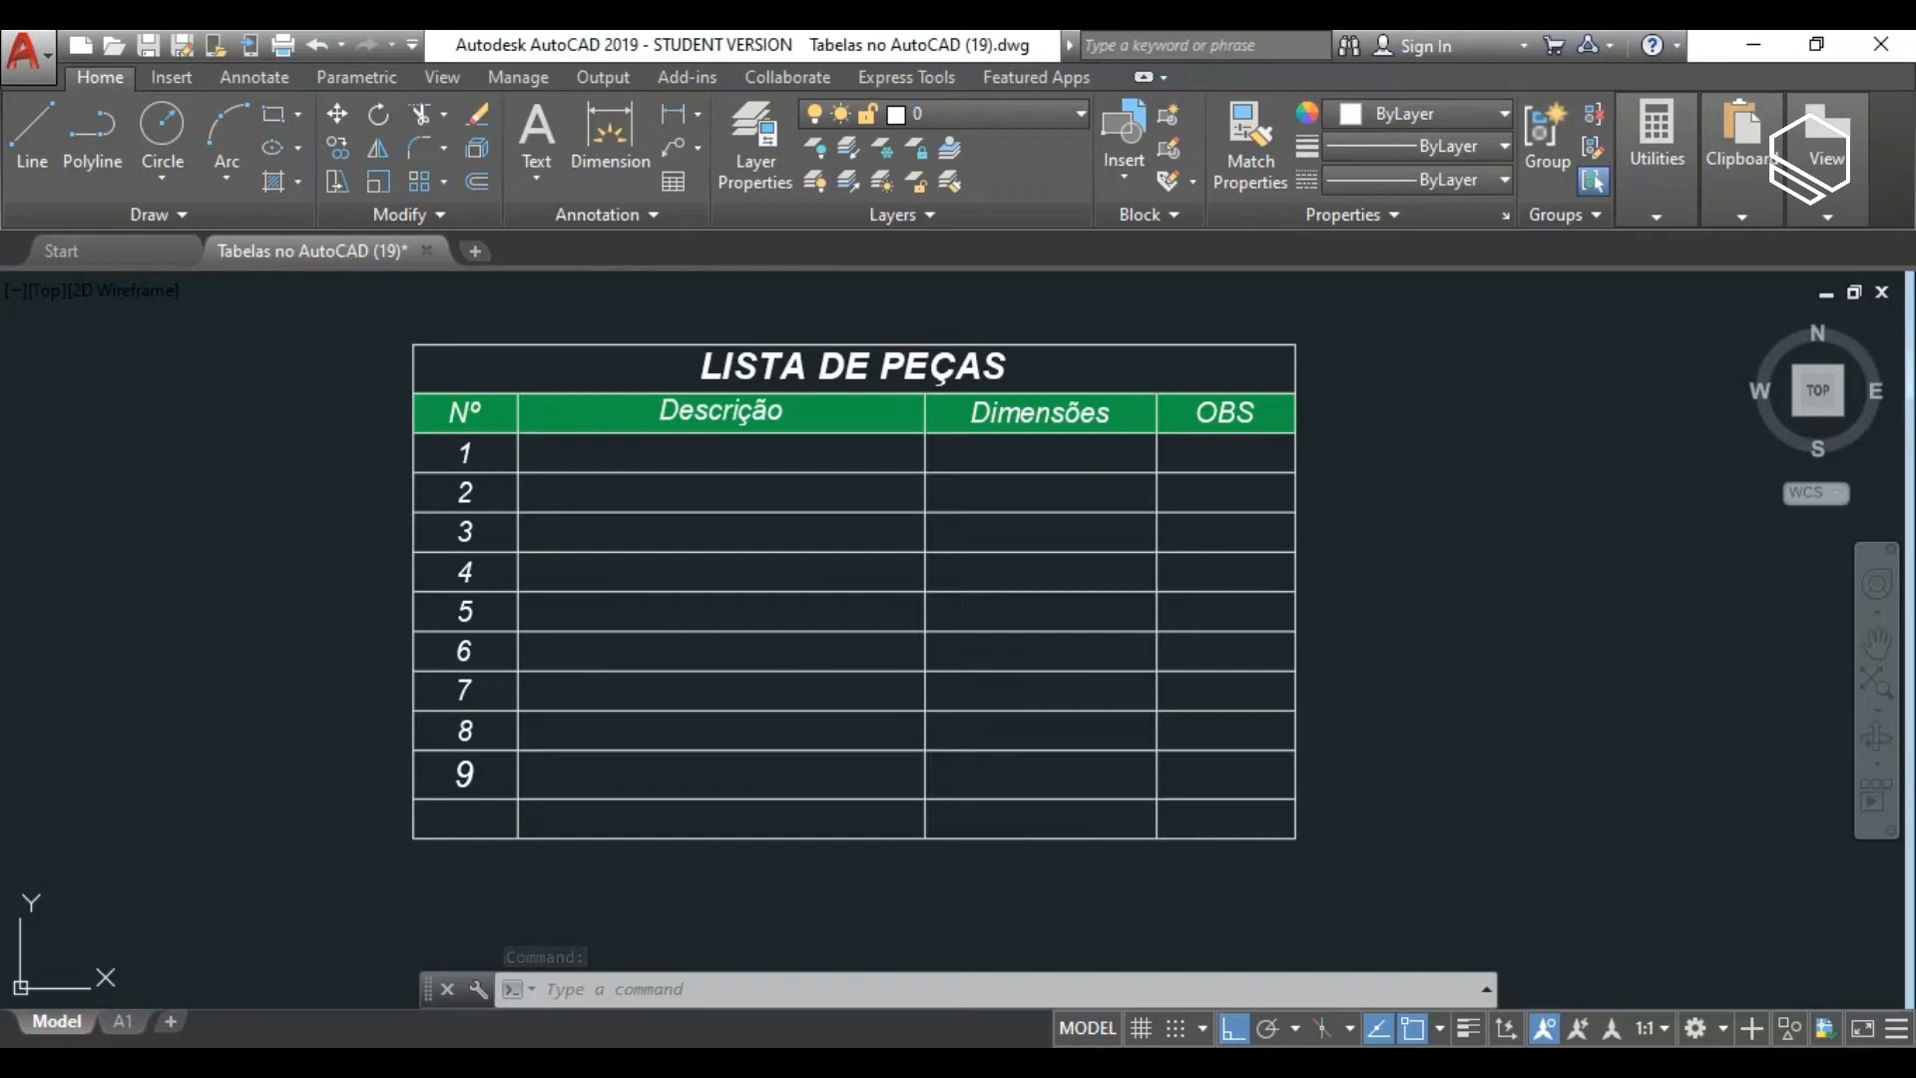
key("ctrl+z")
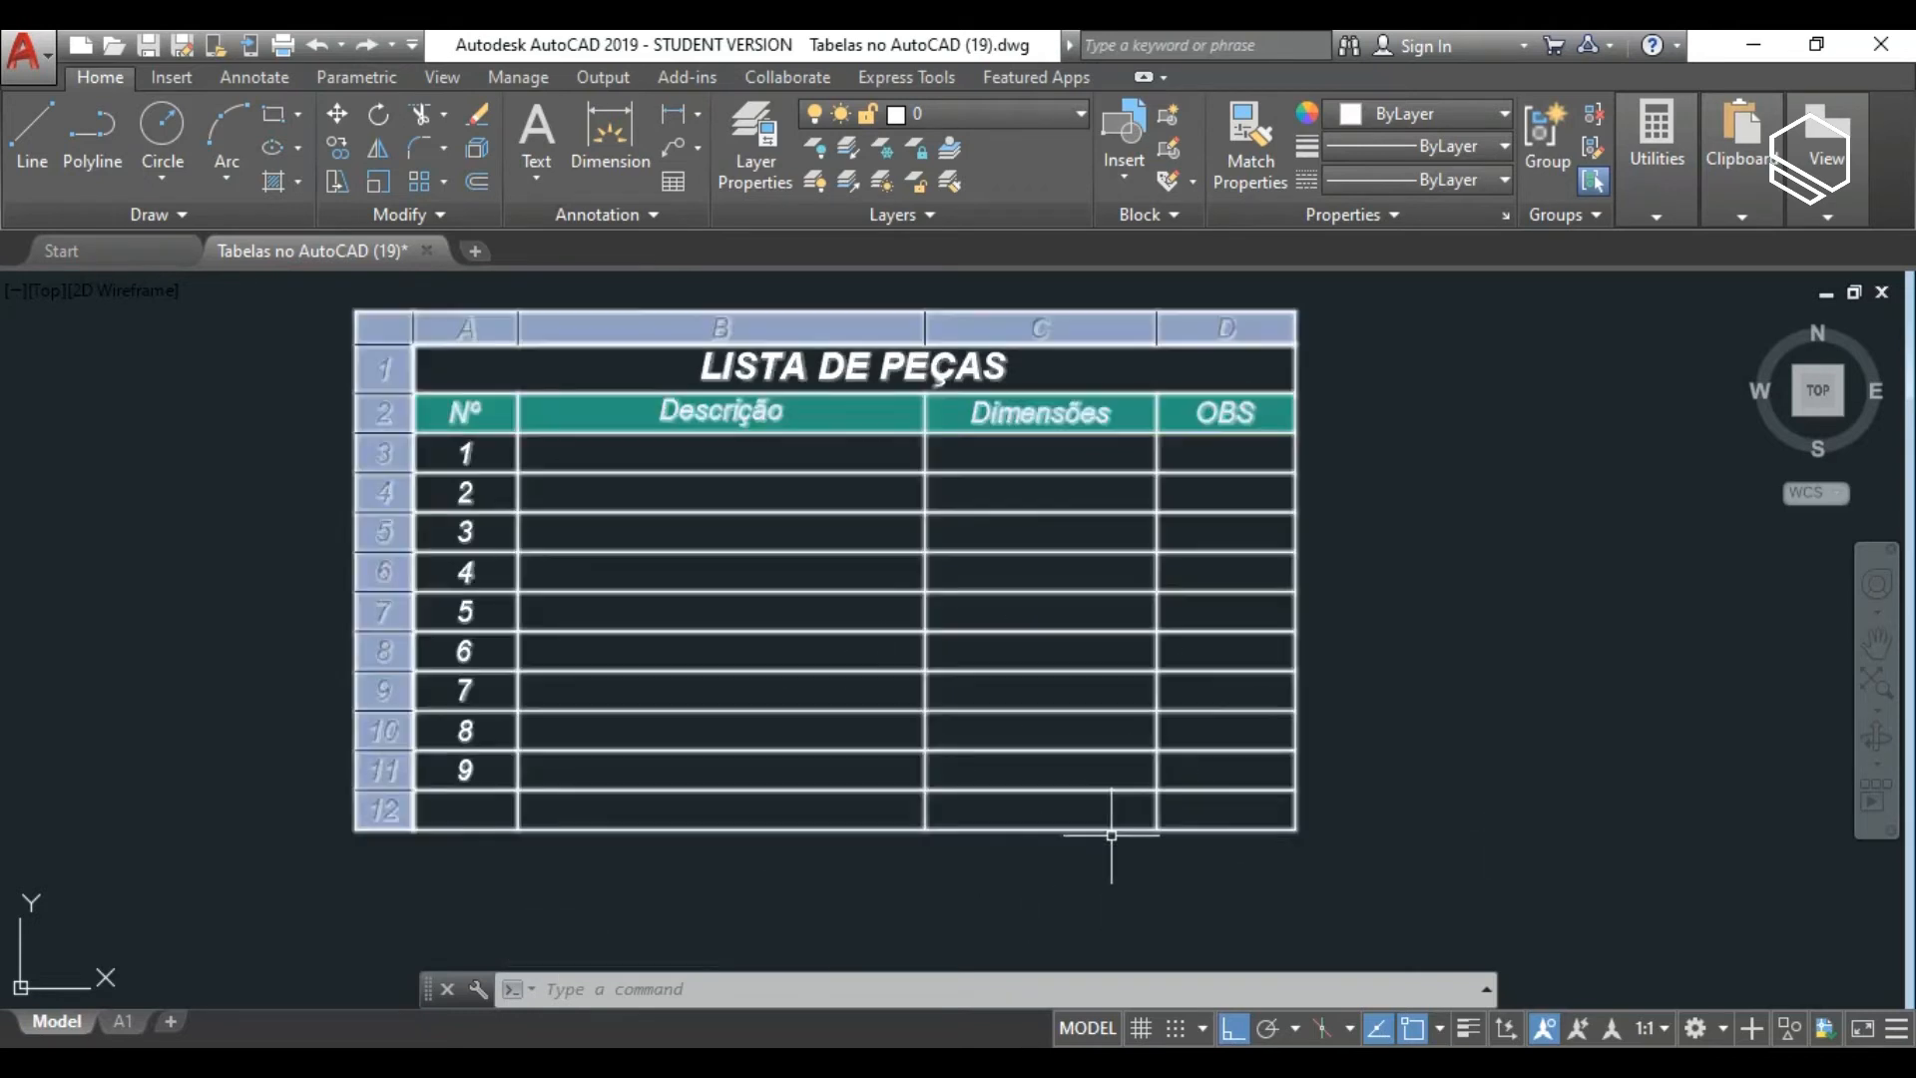
left_click(763, 867)
key("Escape")
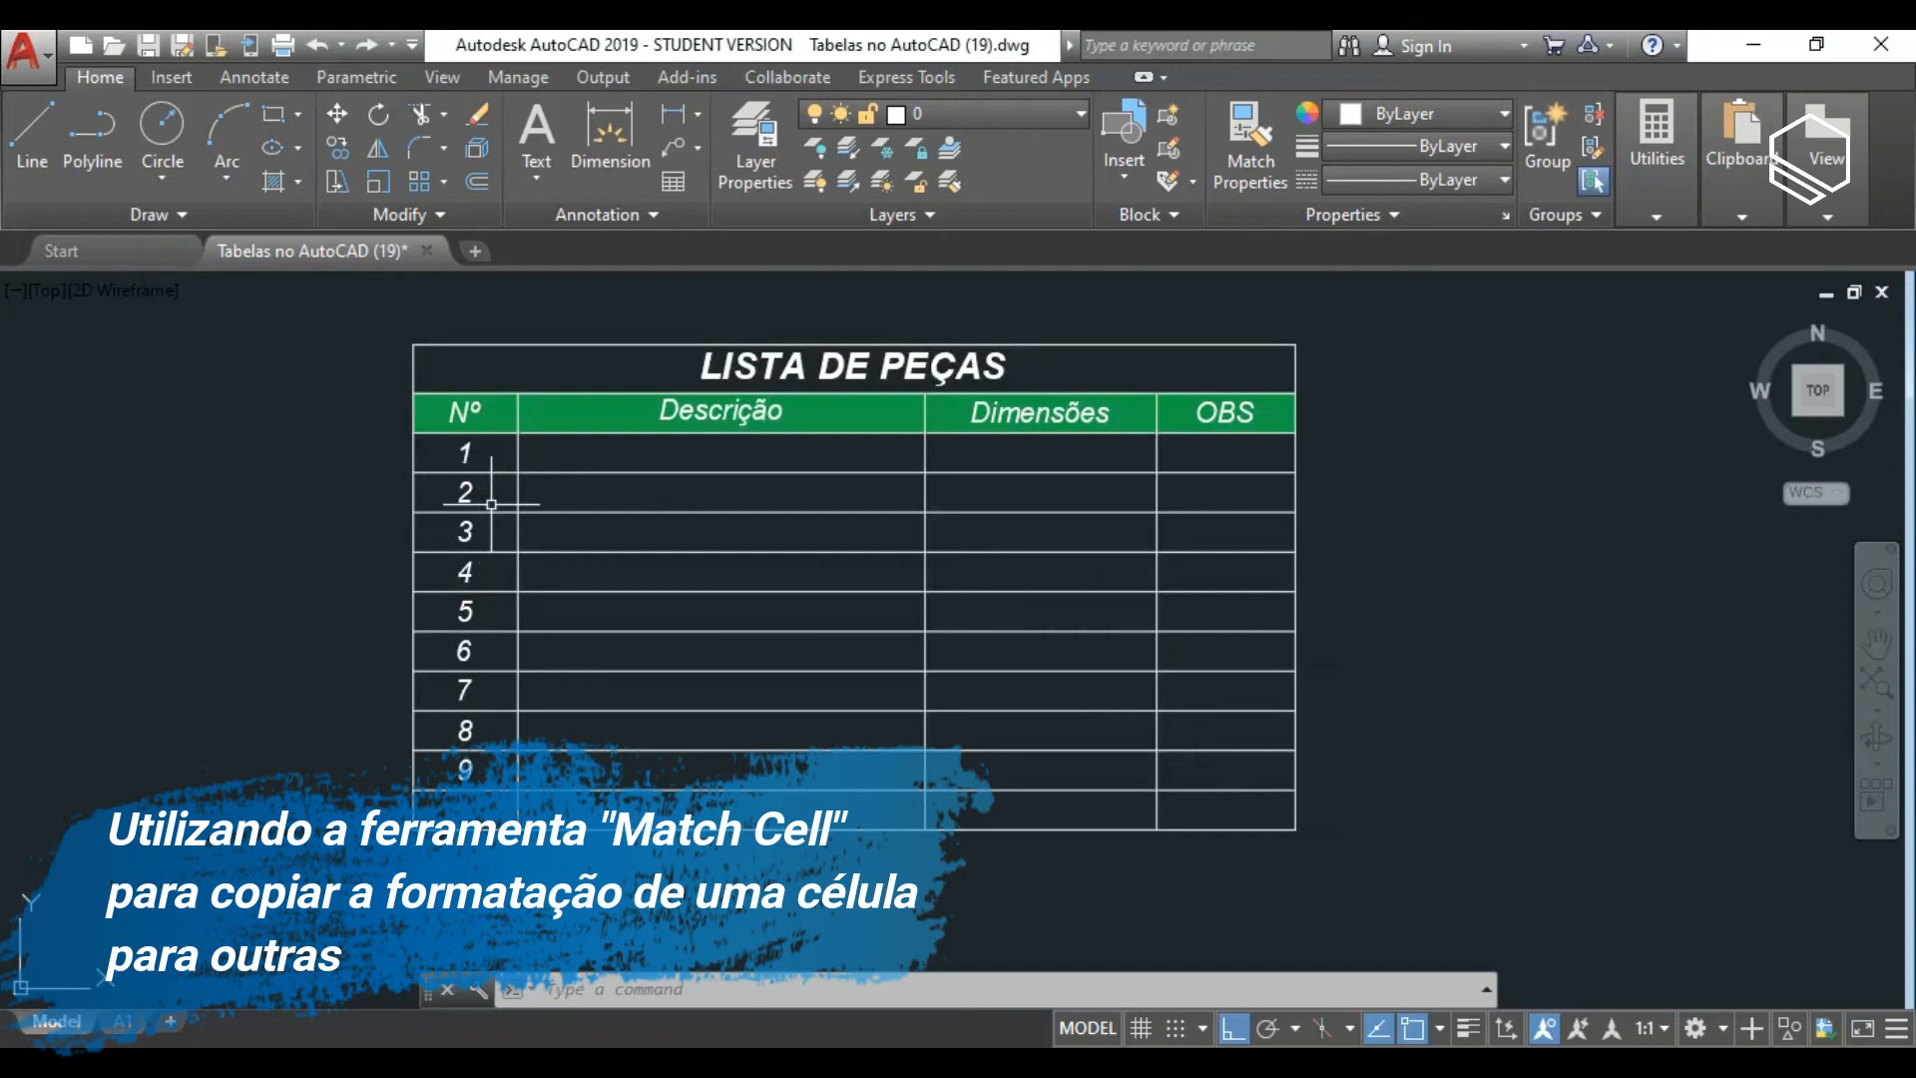
Format the number 1 in cell A3 as bold with the color Red, and finish editing the cell.
left_click(478, 451)
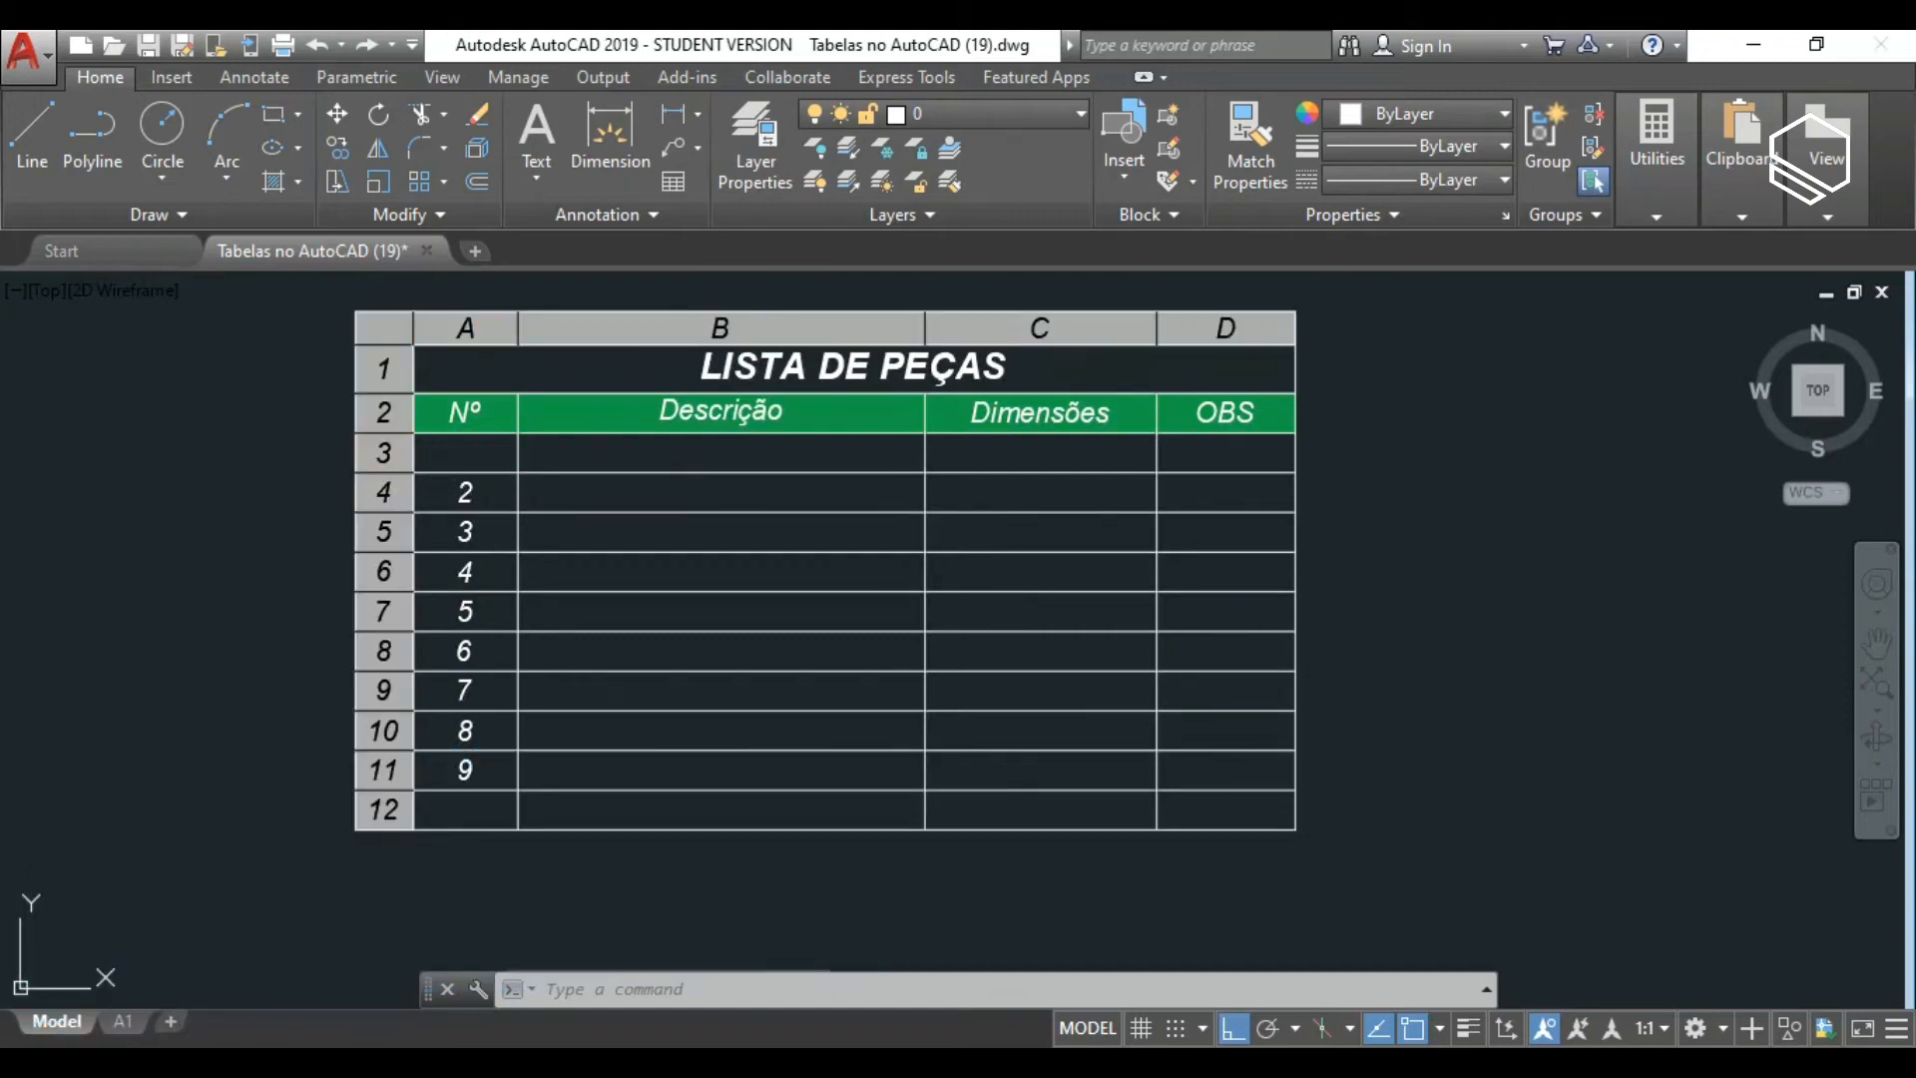
double_click(484, 451)
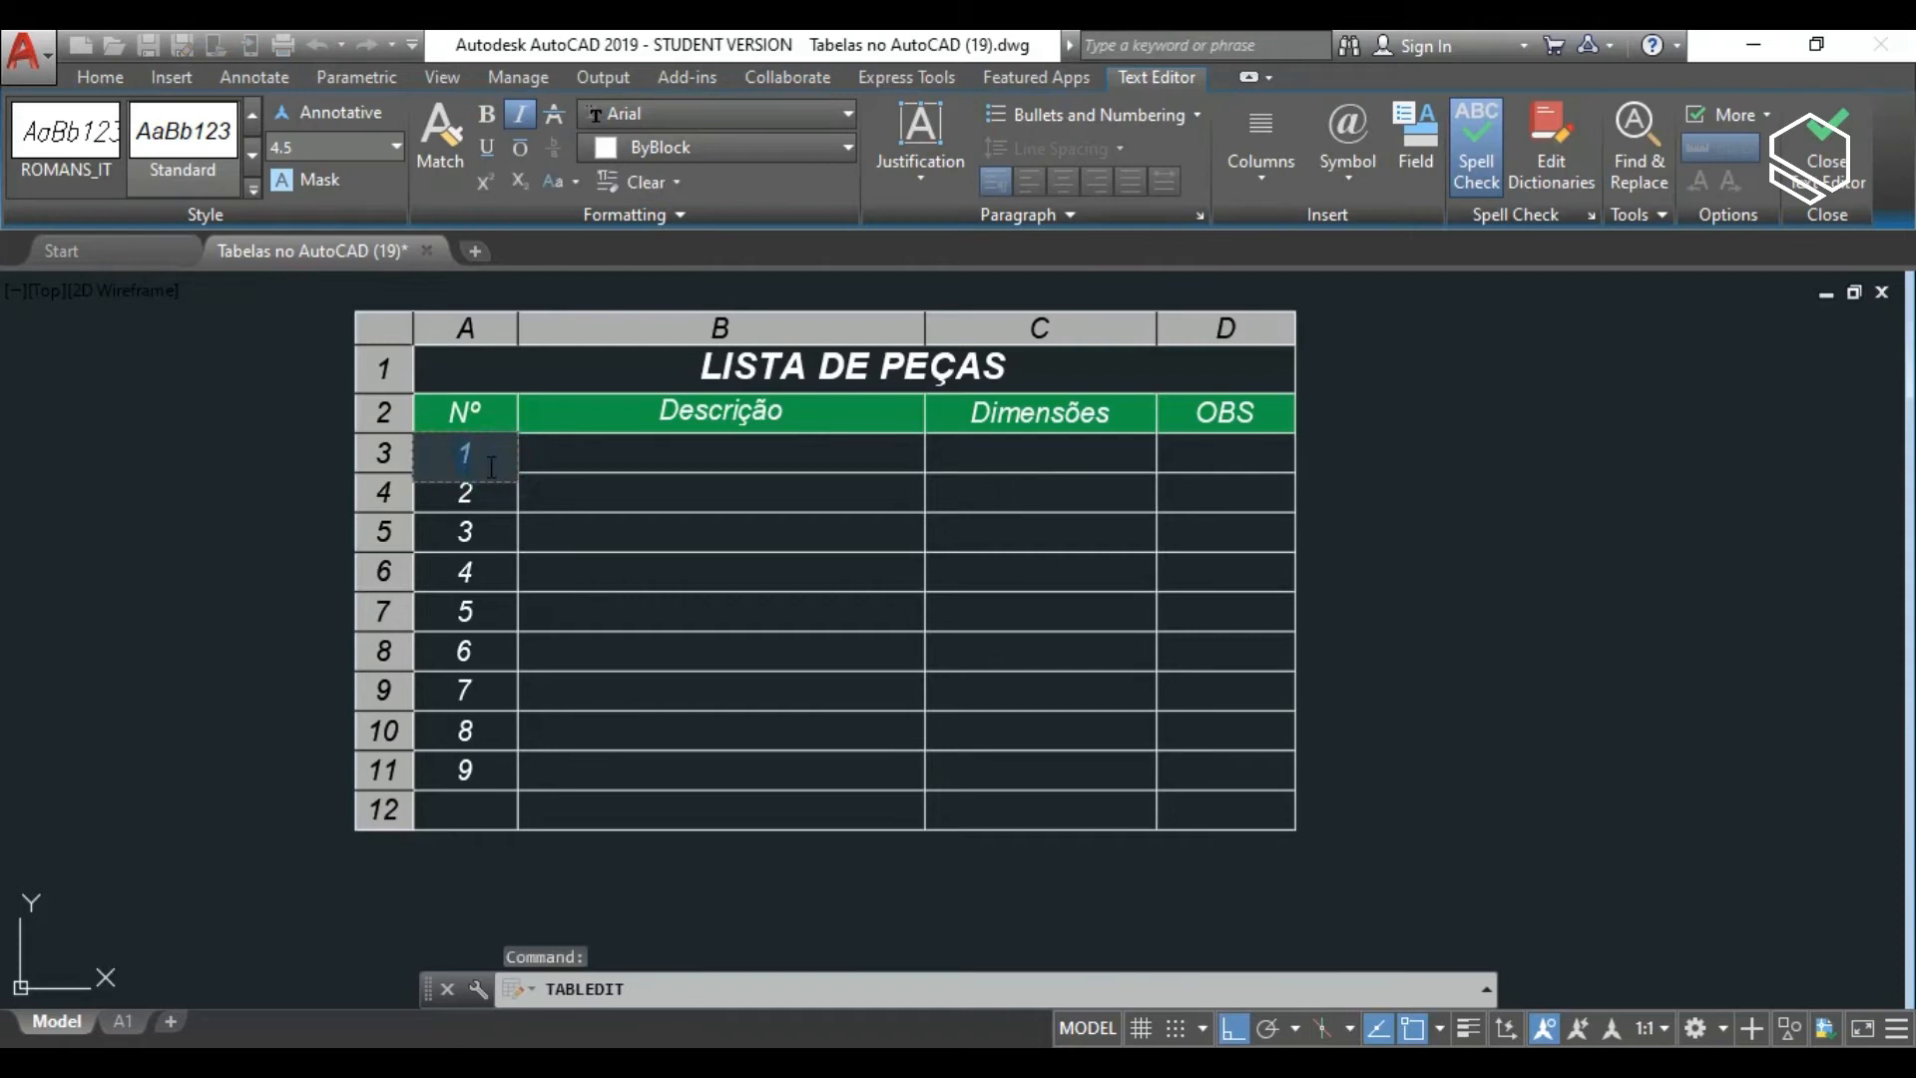
left_click(705, 138)
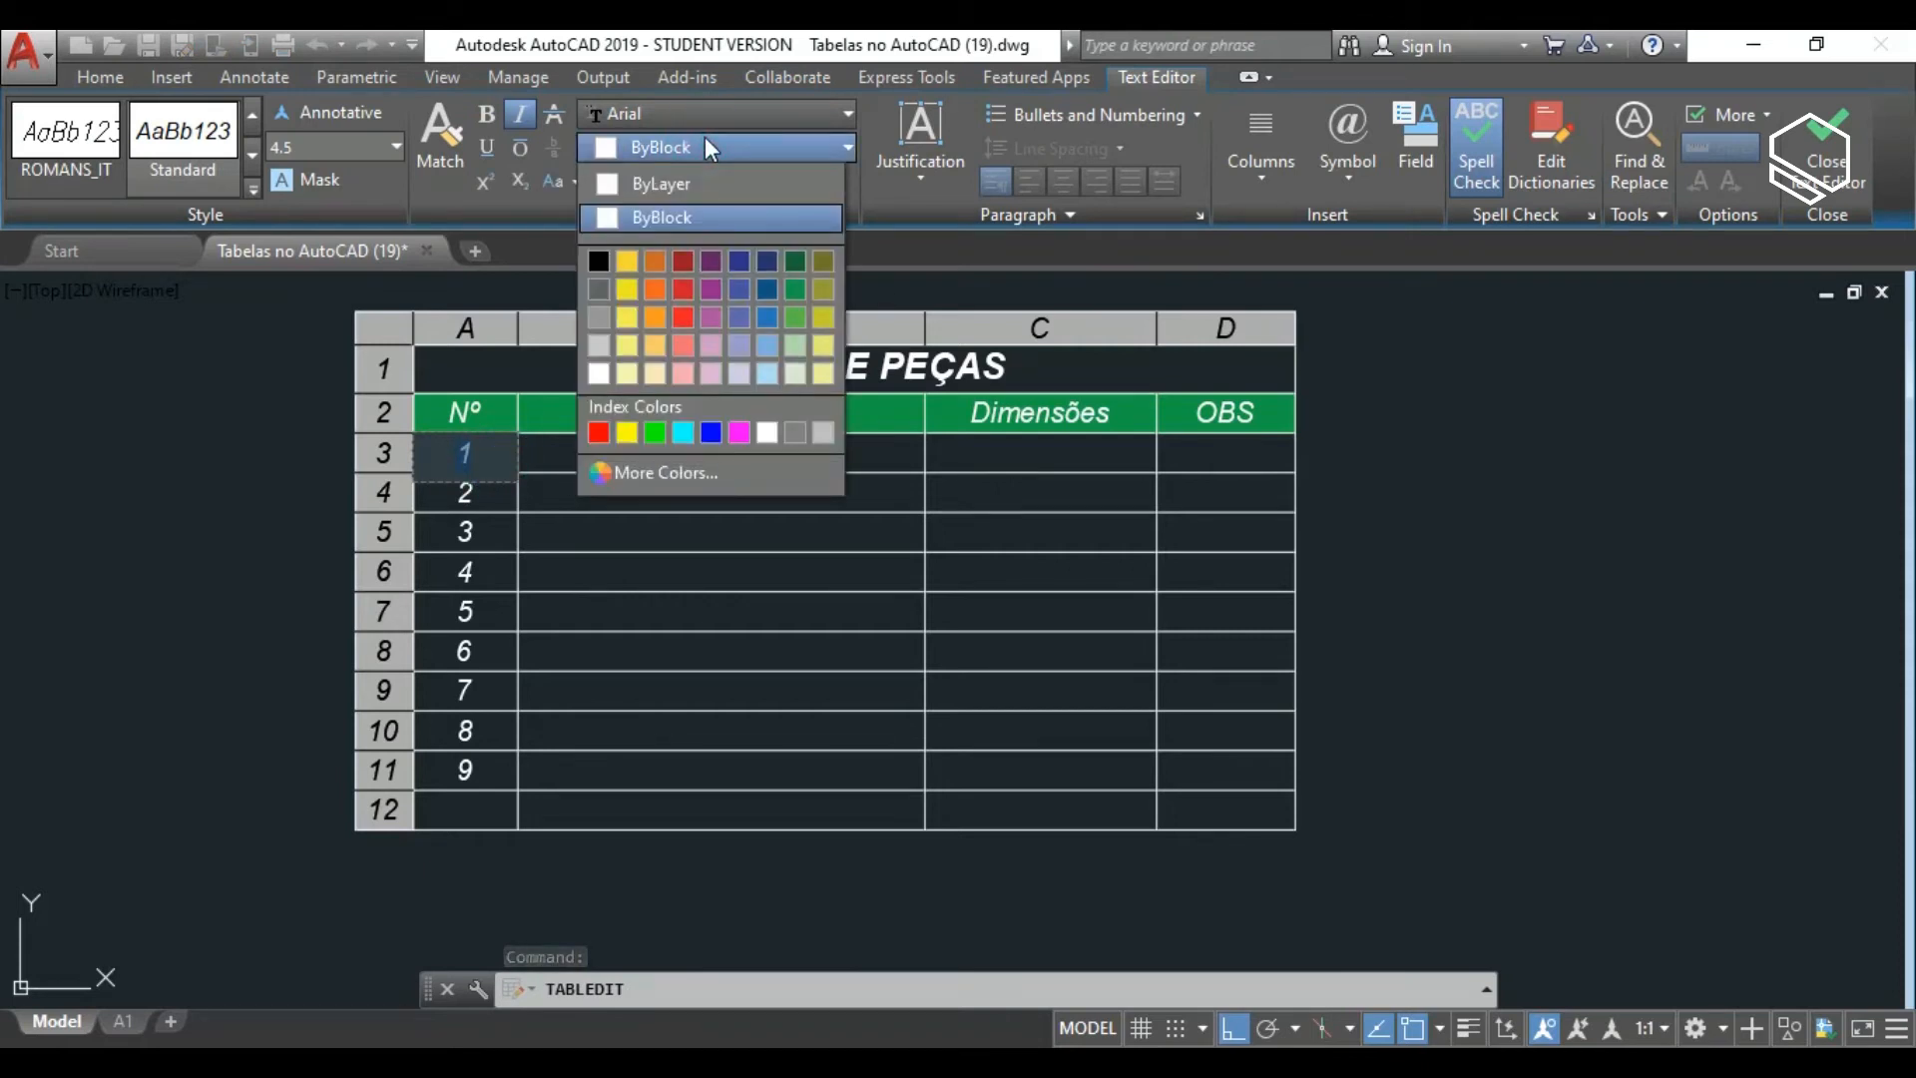
left_click(599, 432)
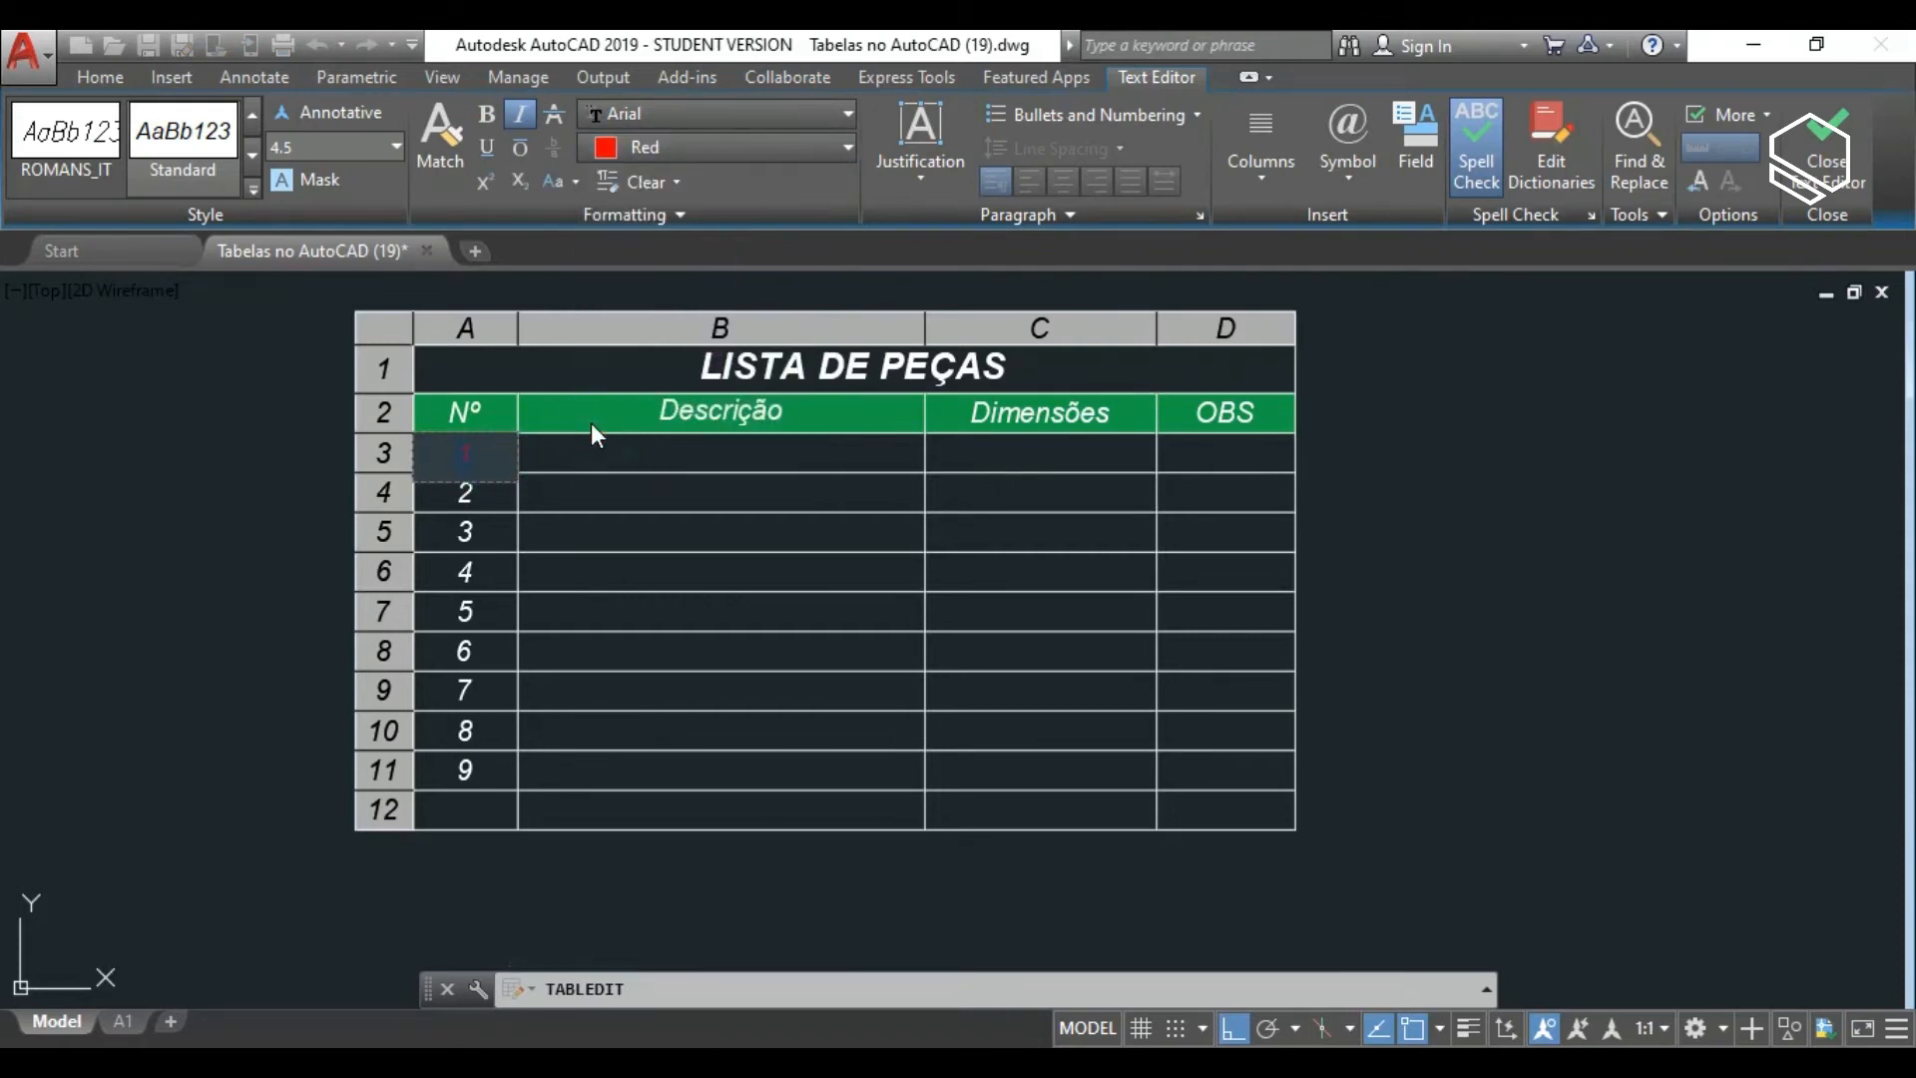
left_click(487, 117)
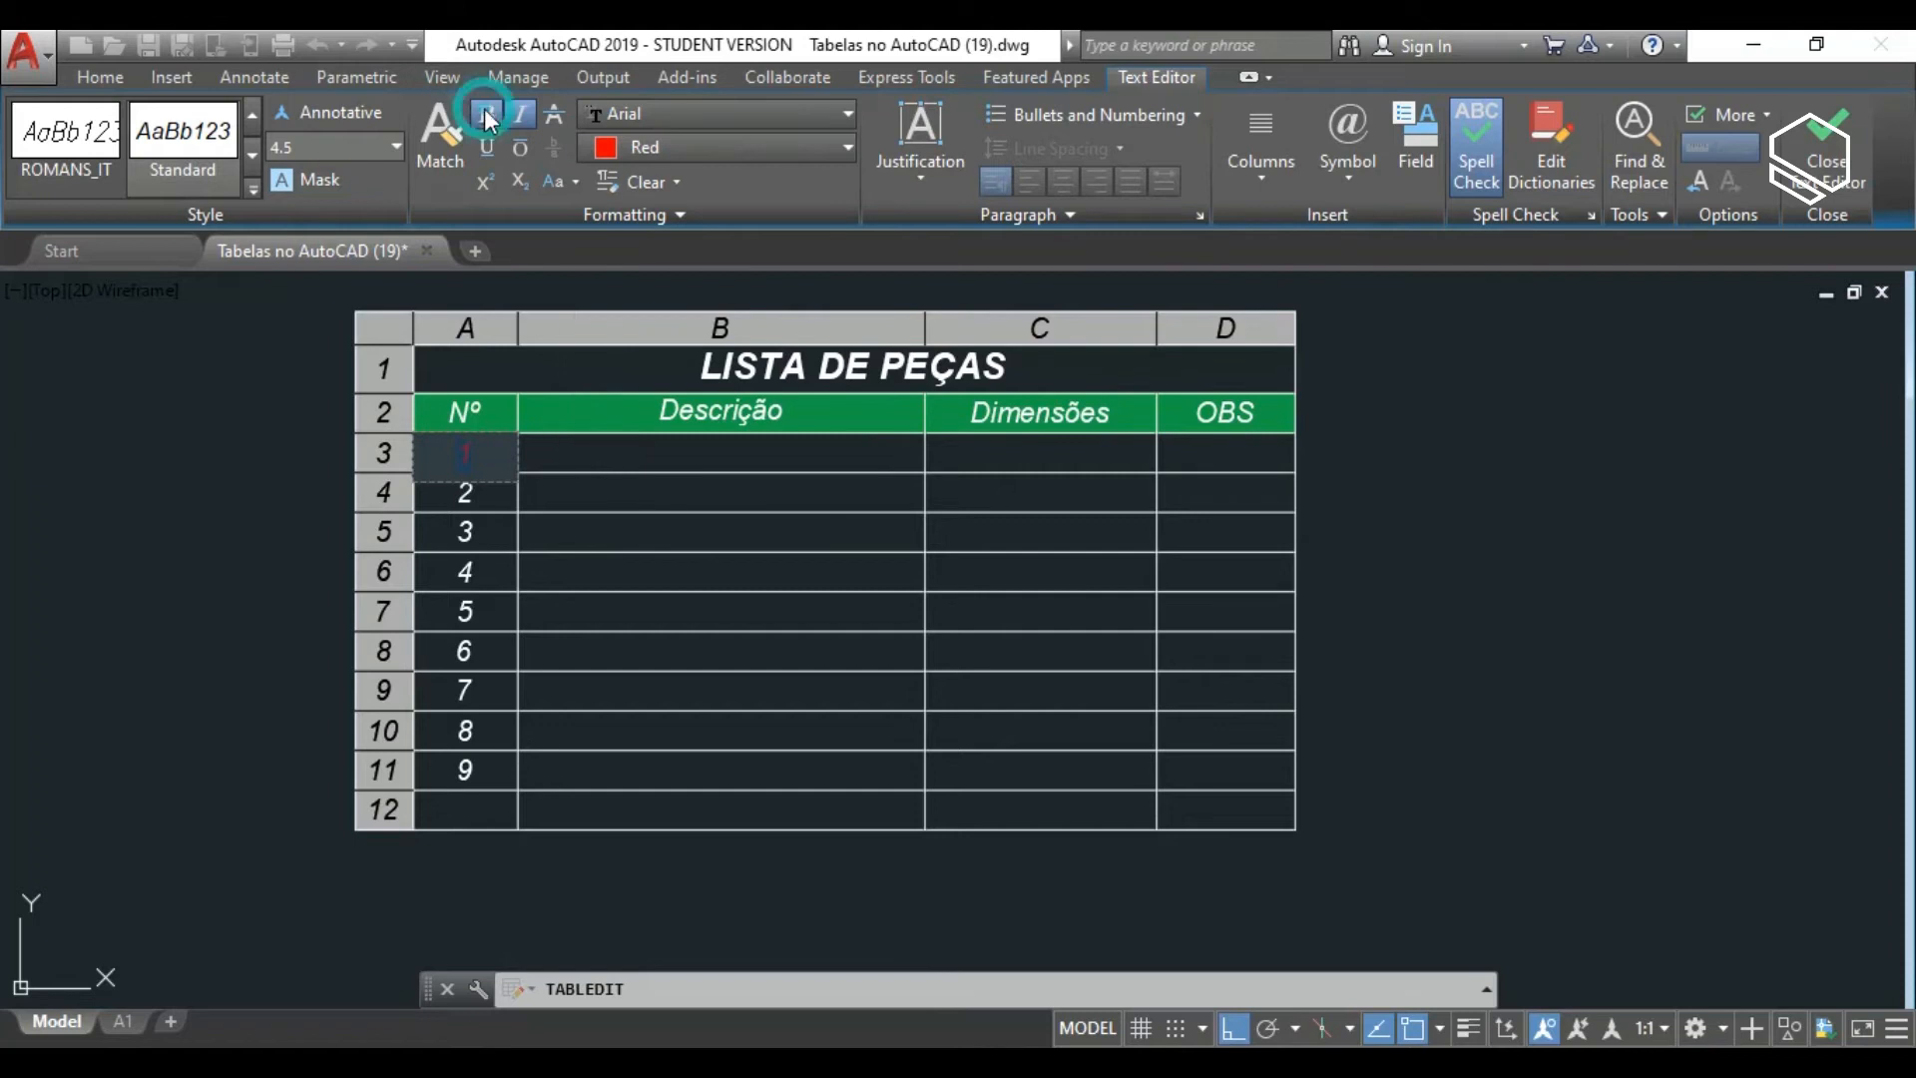
left_click(1437, 499)
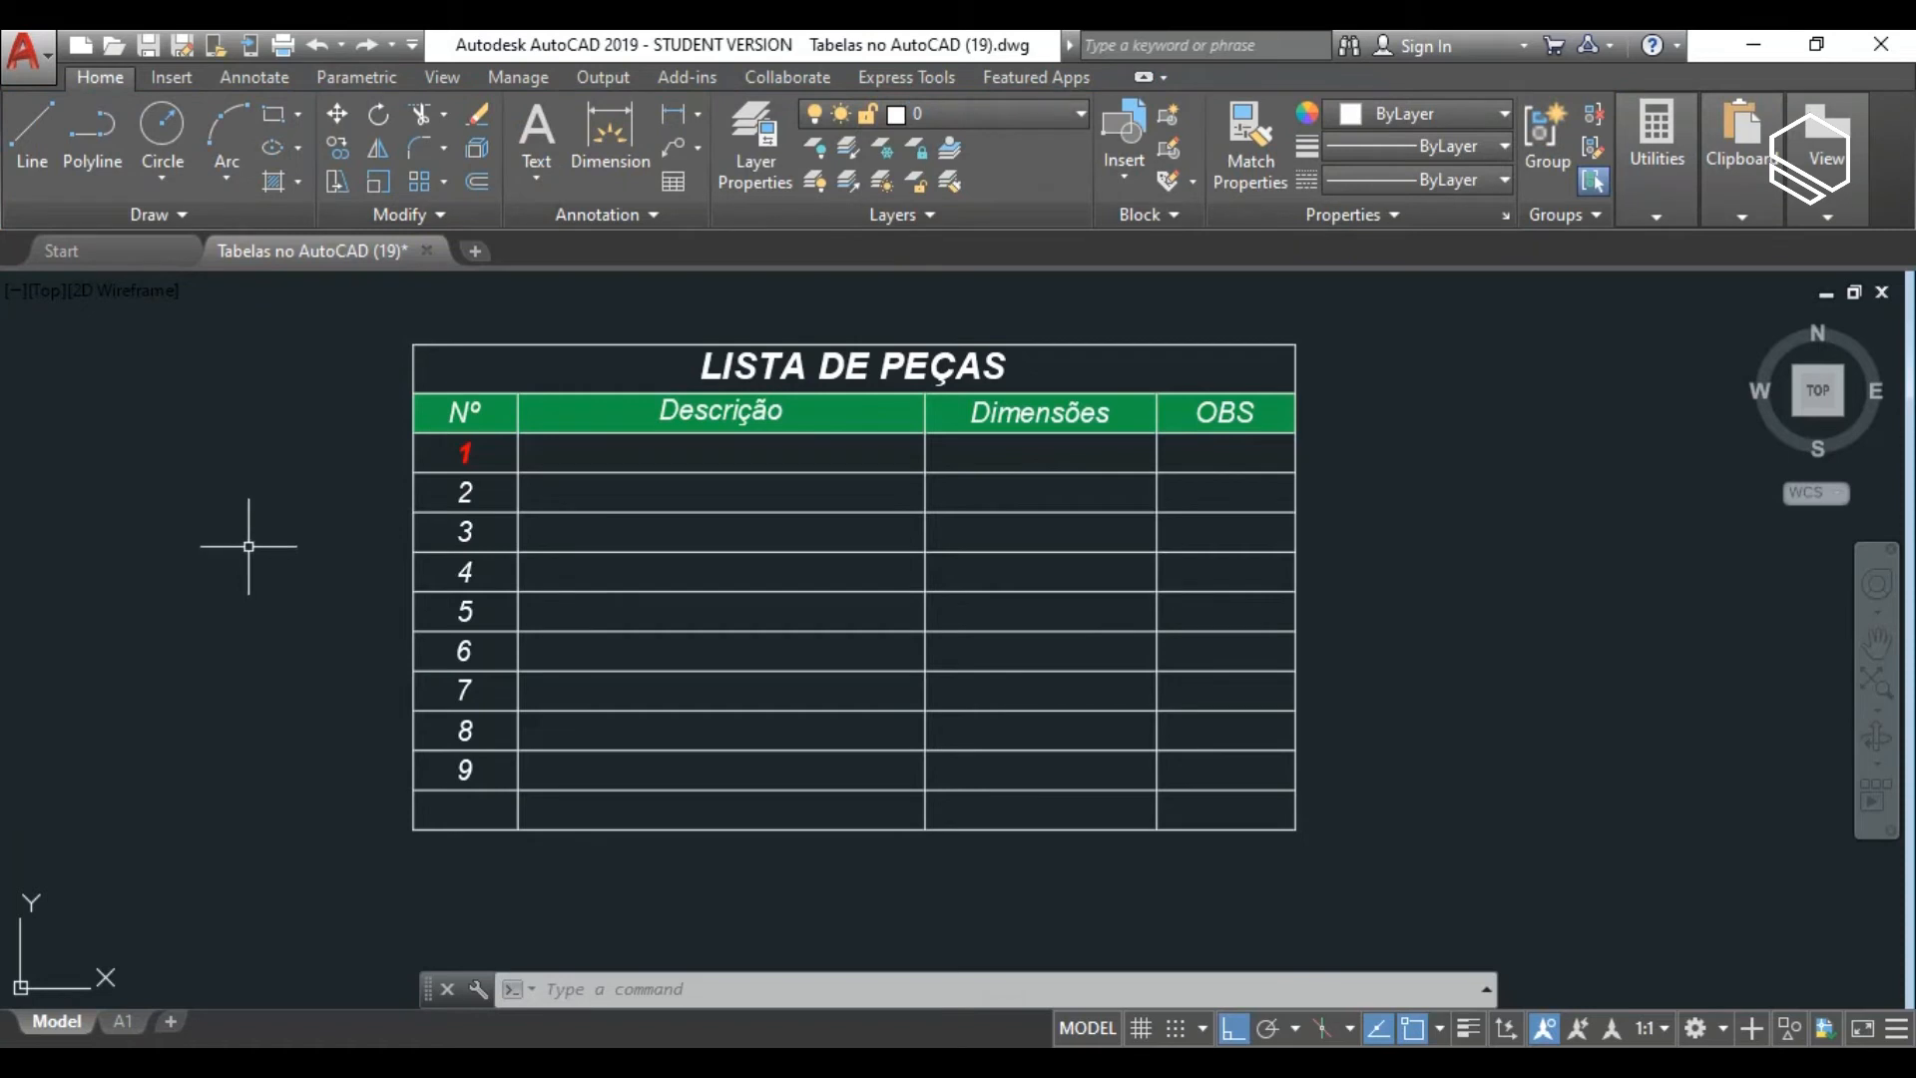
Use Match Cell to copy the formatting of cell A3 to the cells containing 2, 5 and 7, and end the command.
left_click(490, 452)
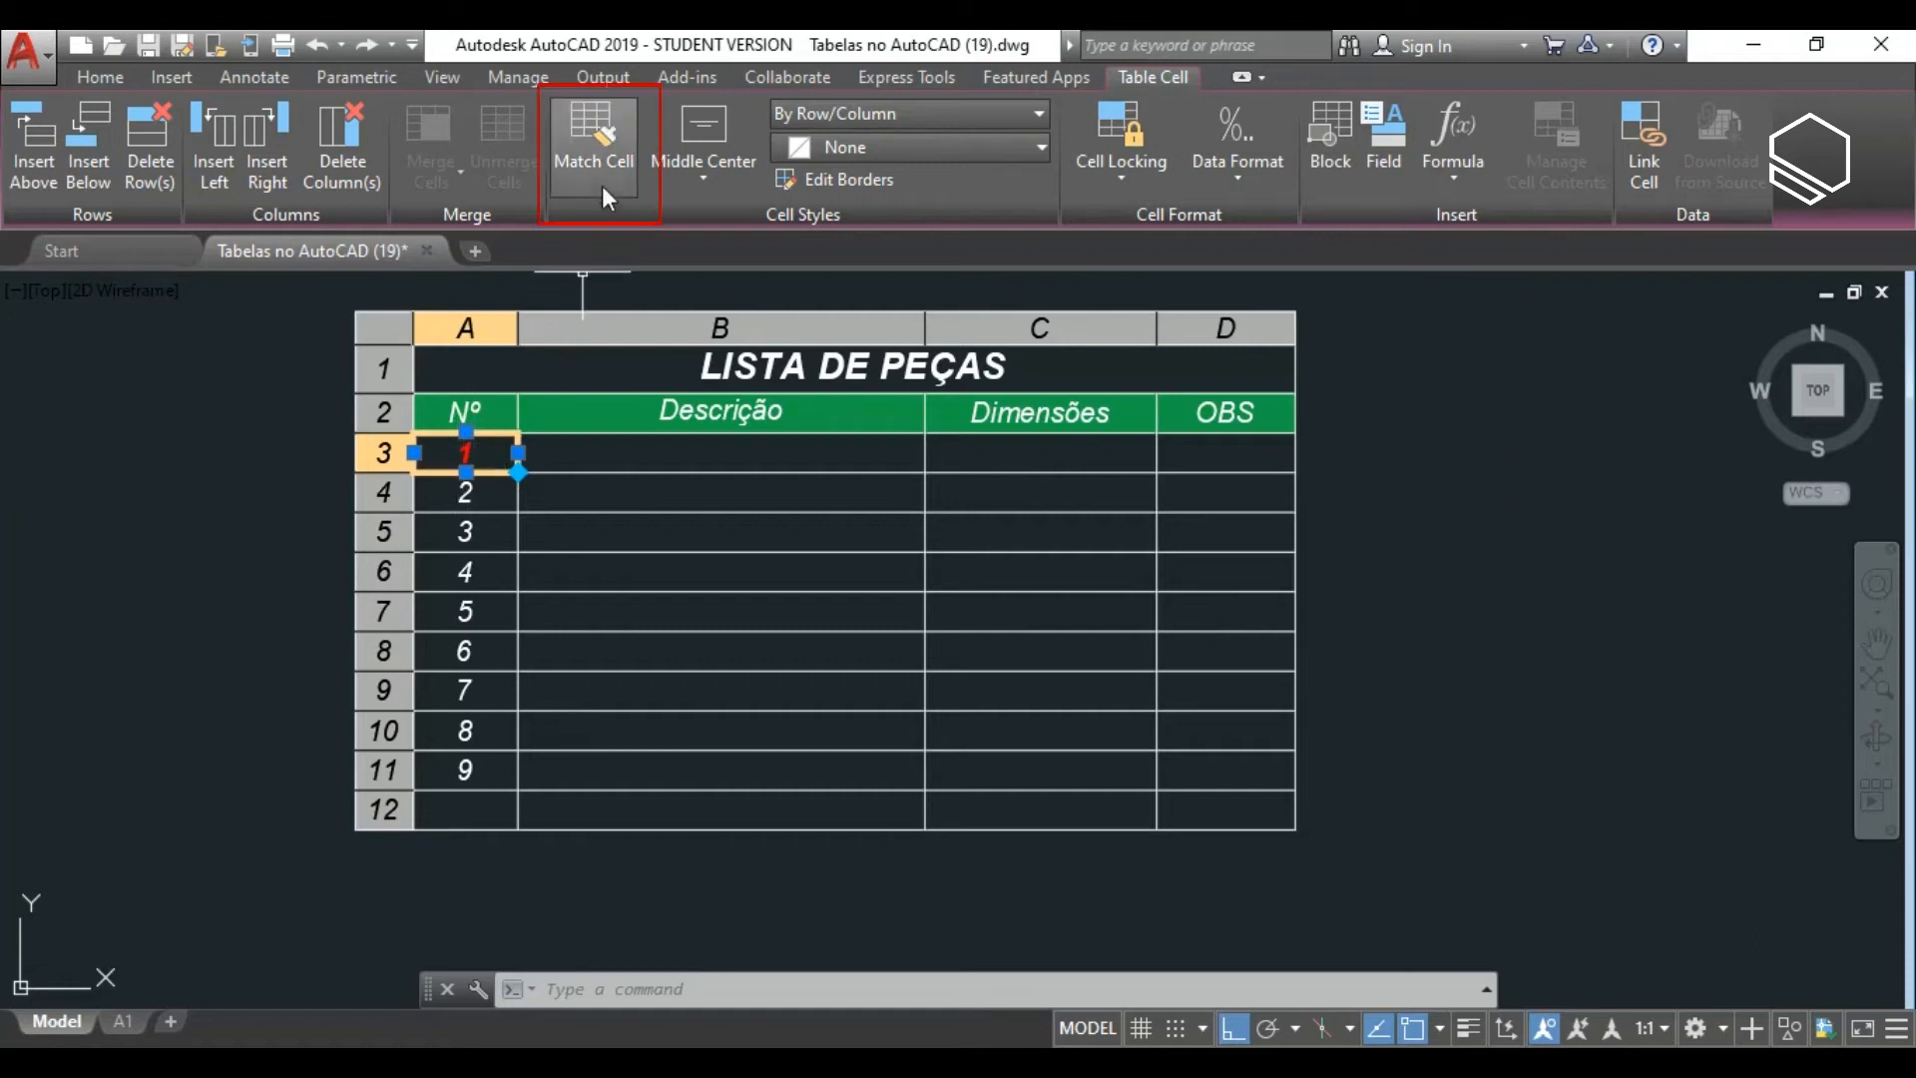
left_click(599, 140)
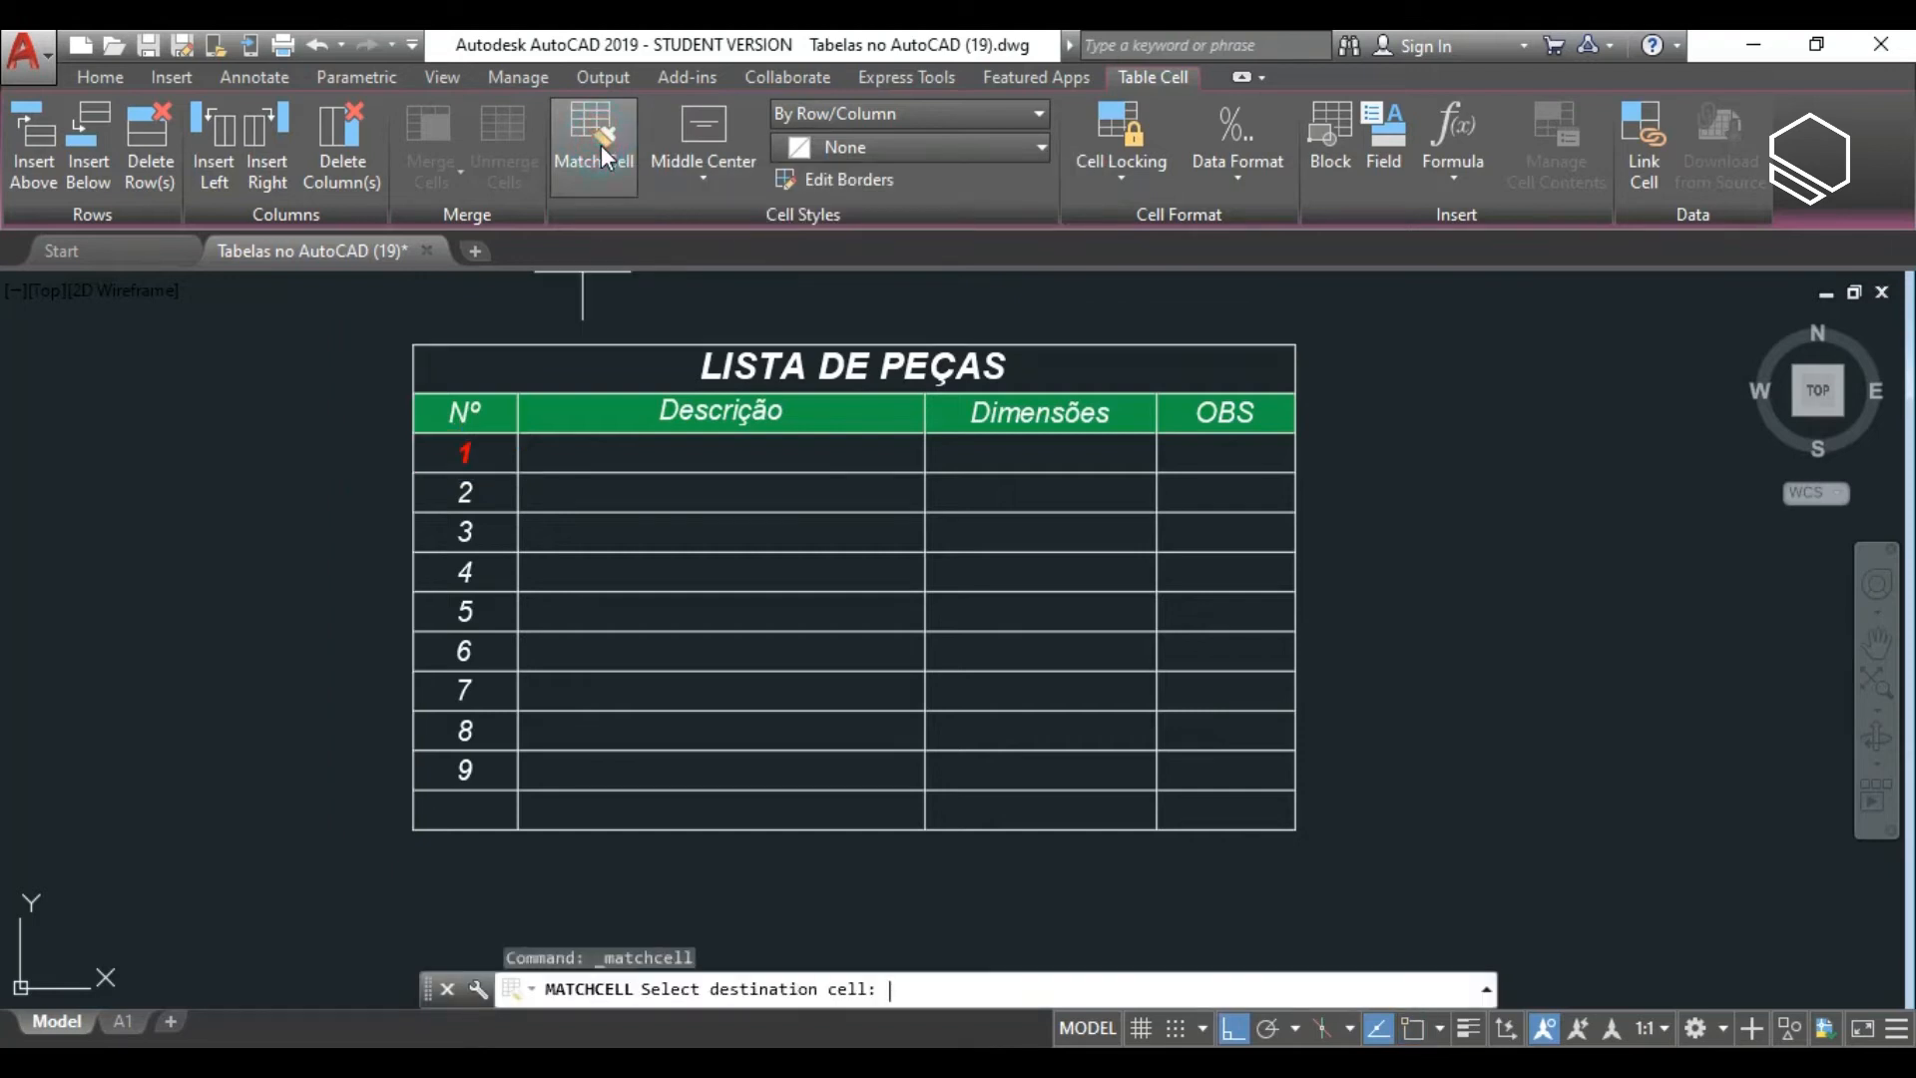
left_click(477, 492)
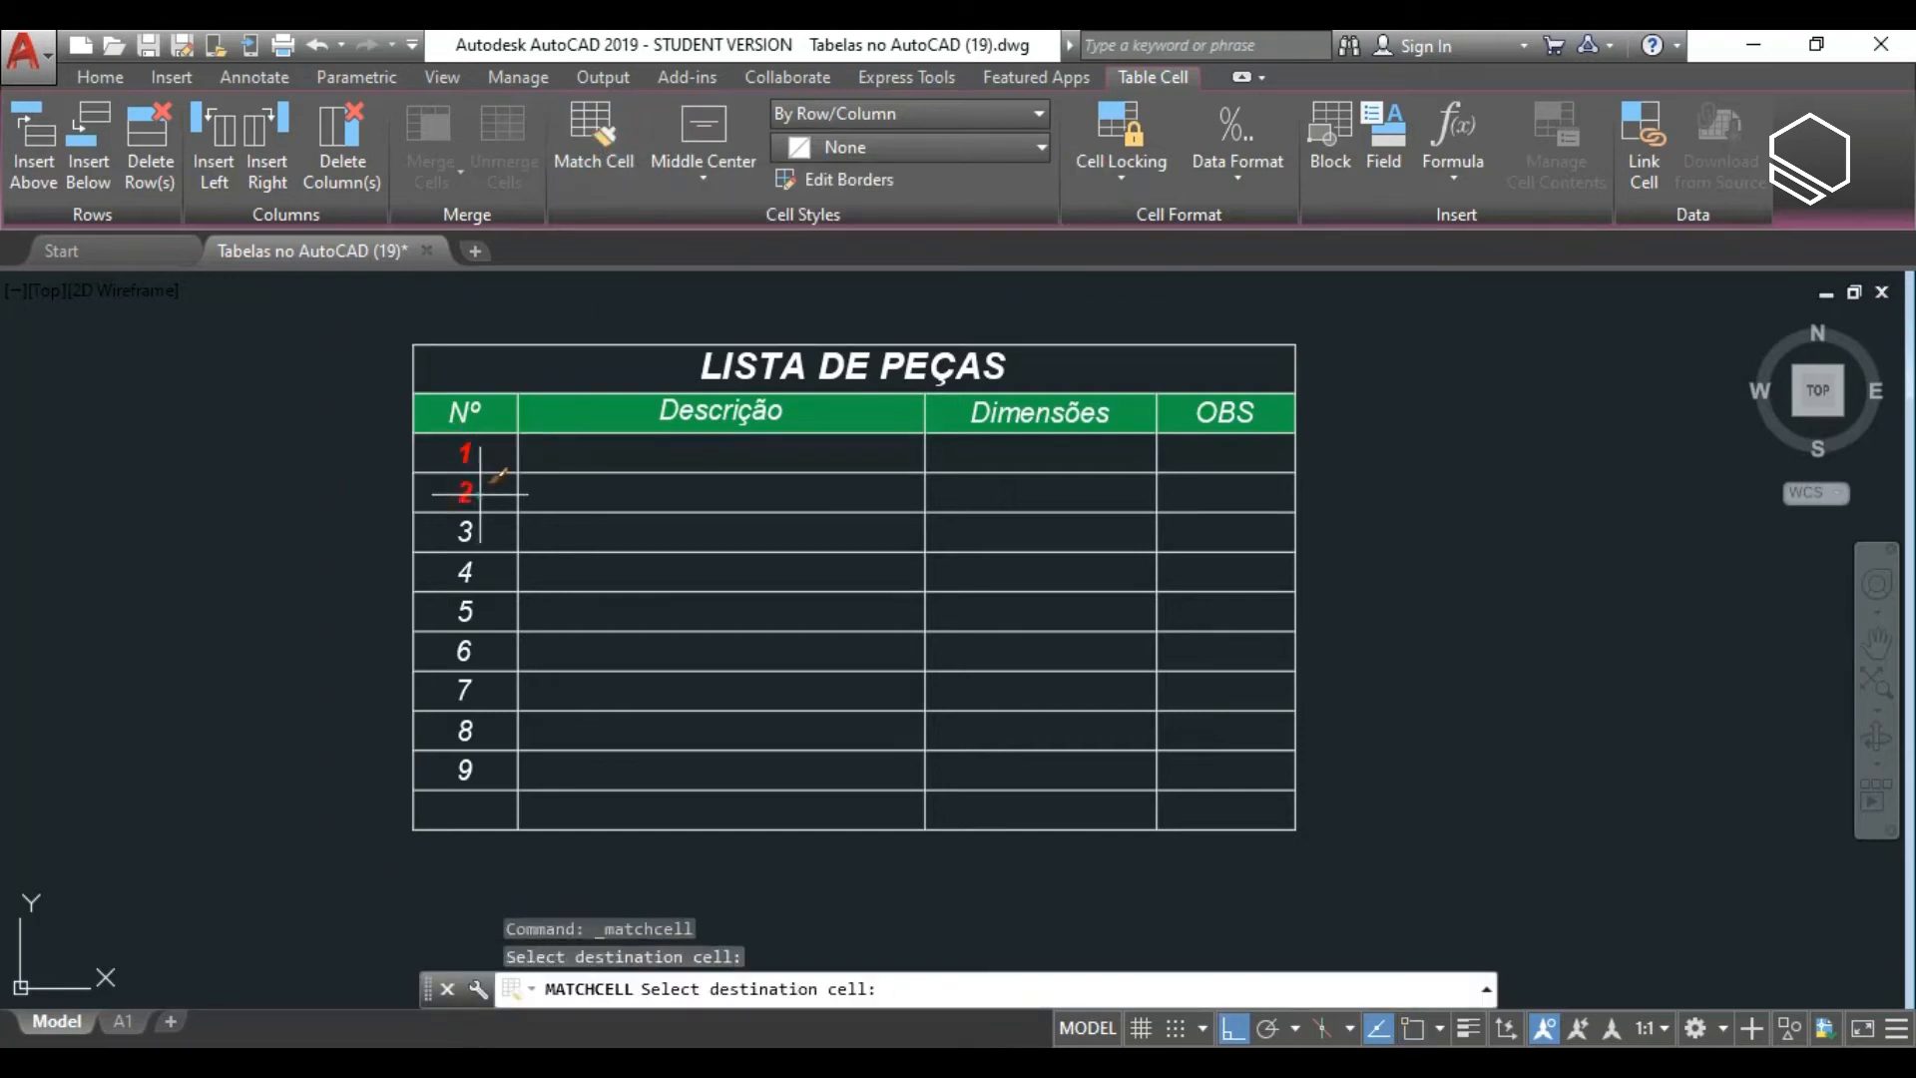
left_click(478, 608)
left_click(487, 687)
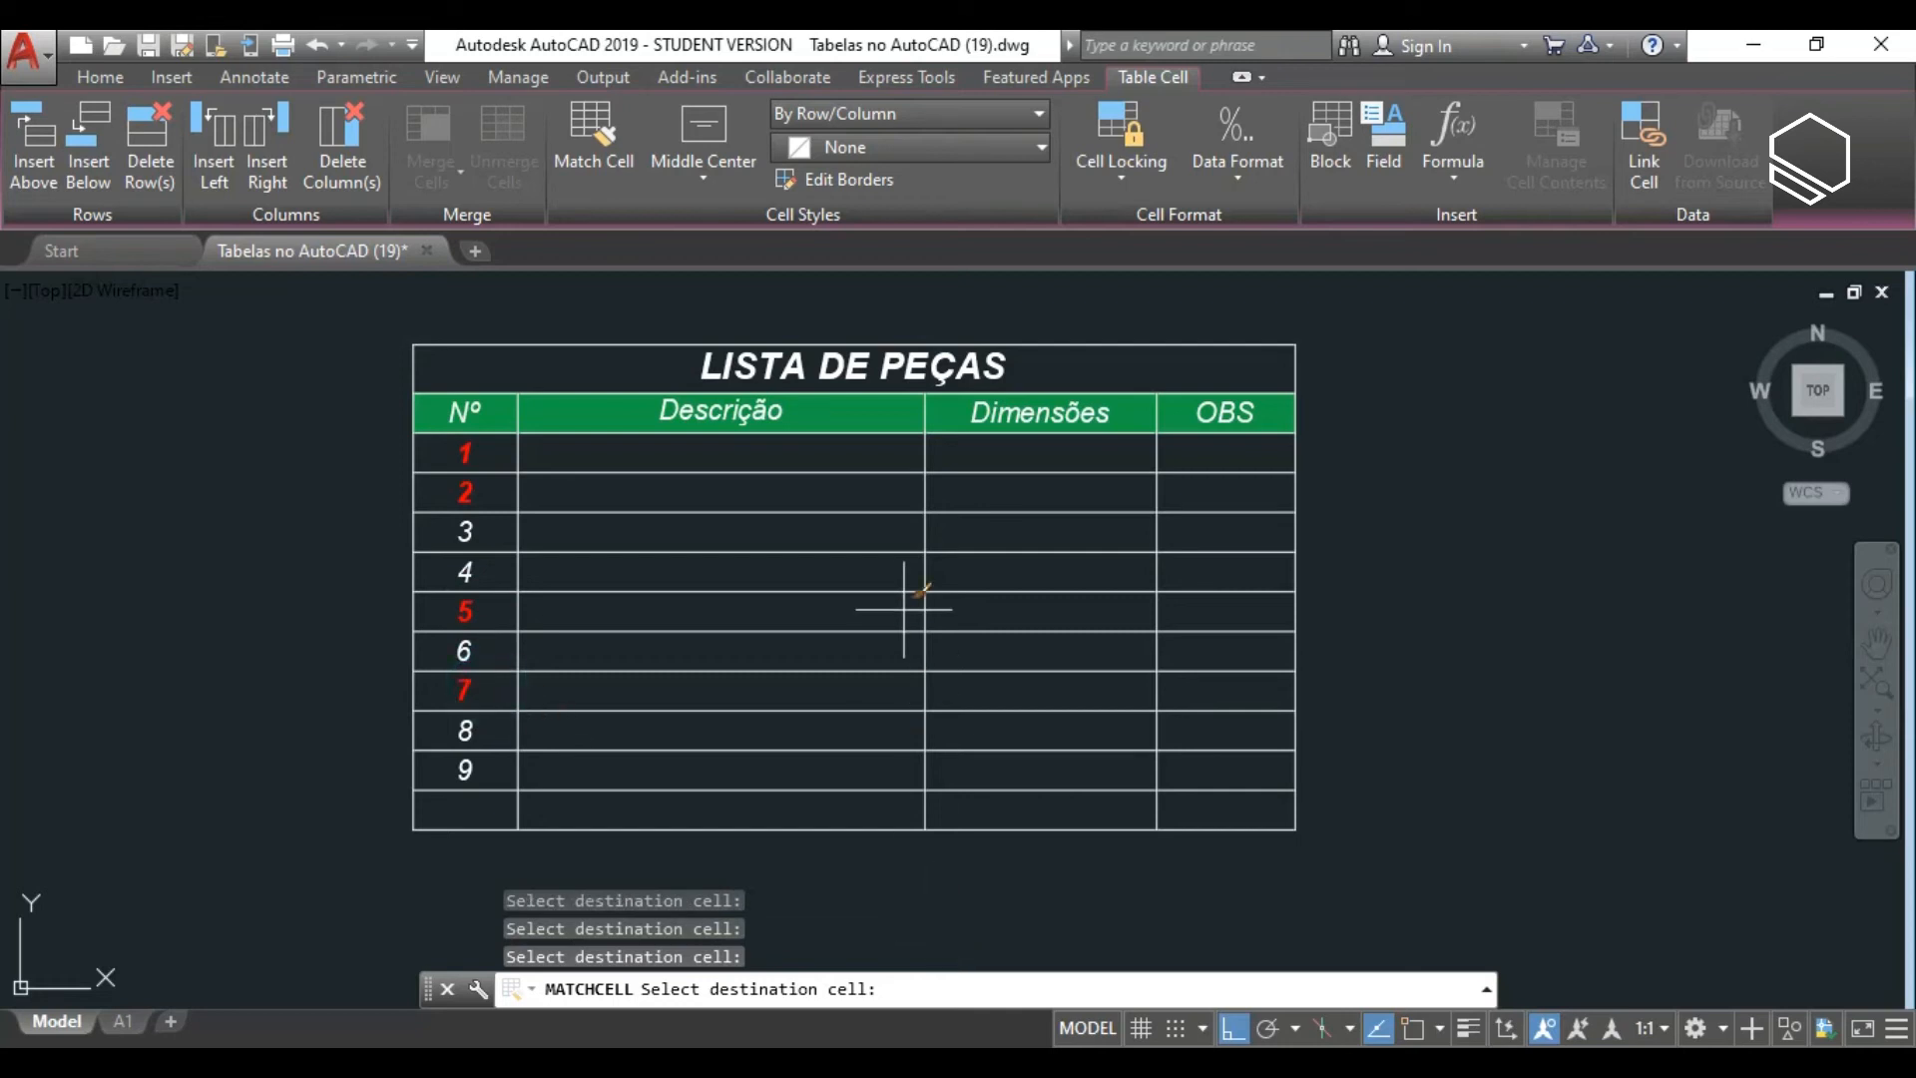
key("Escape")
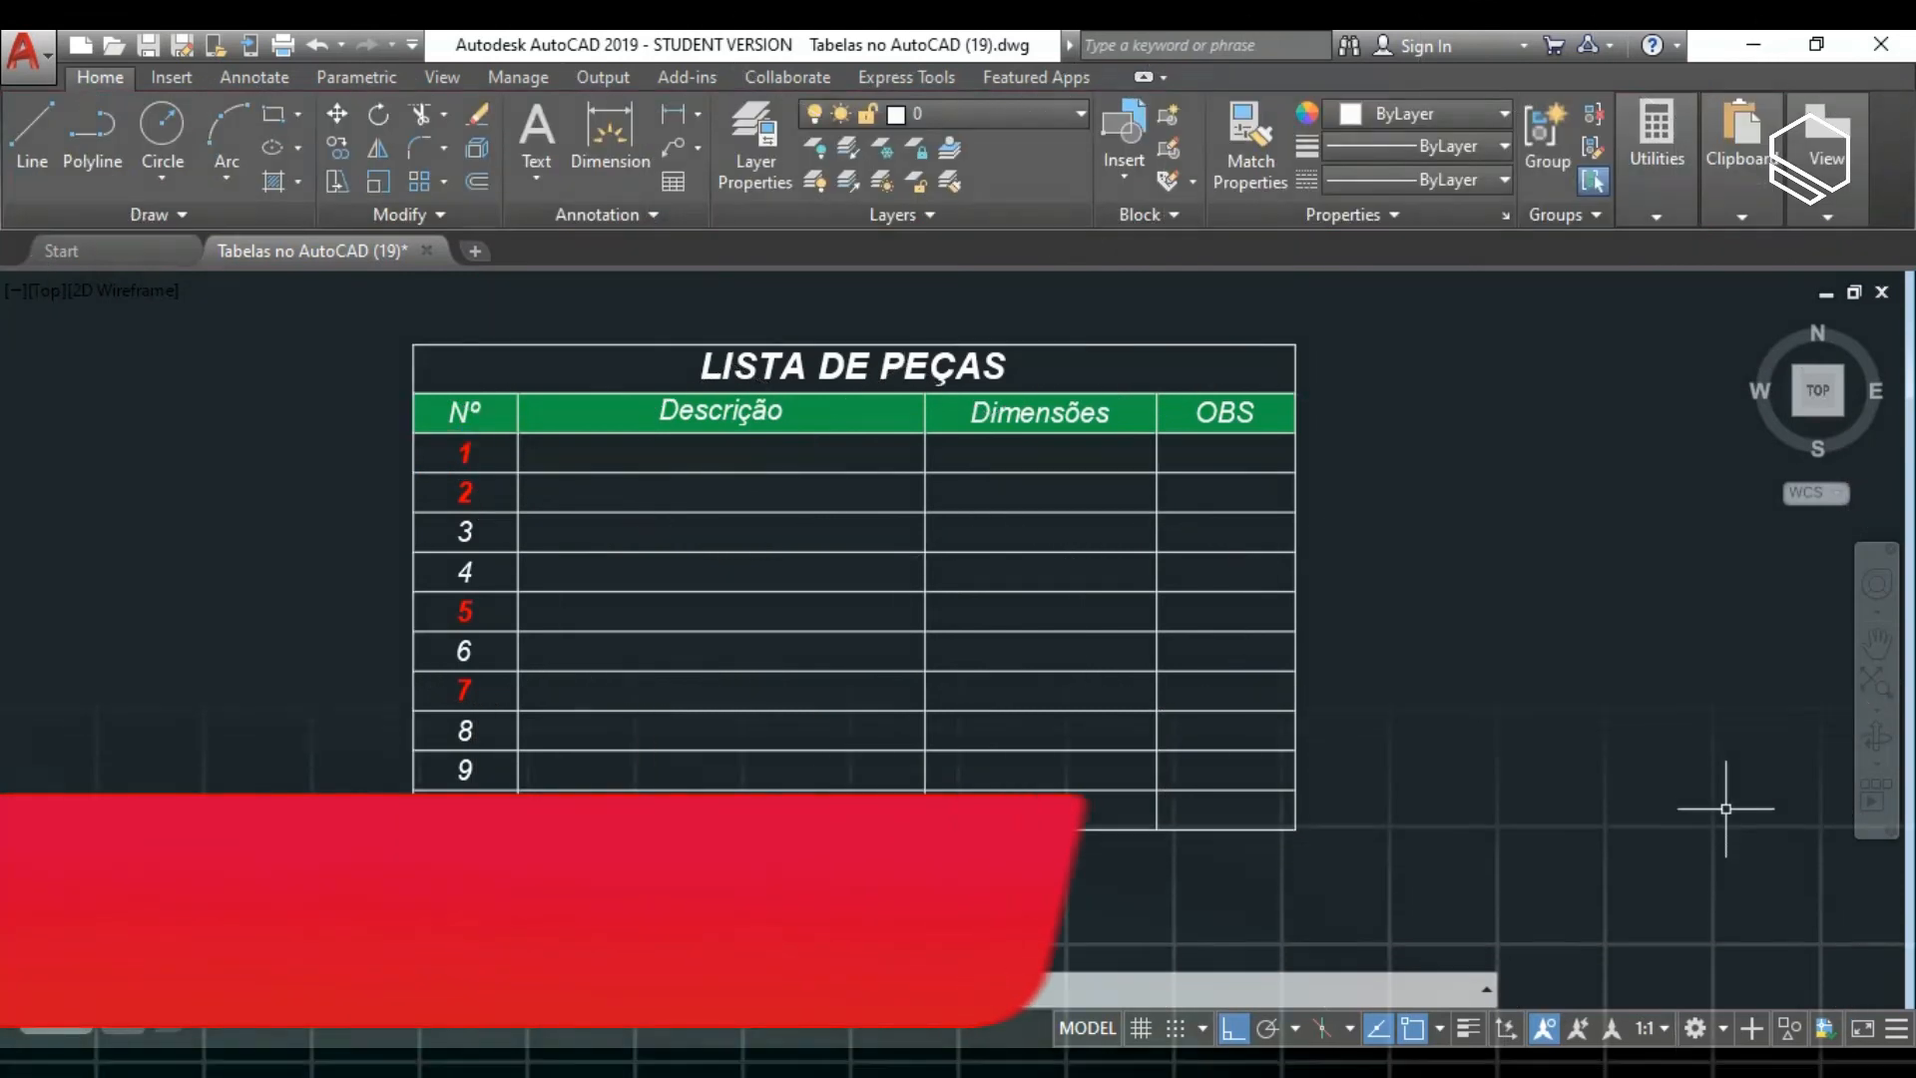
Set the data format of cell A3 to General and open its cell locking options.
left_click(493, 453)
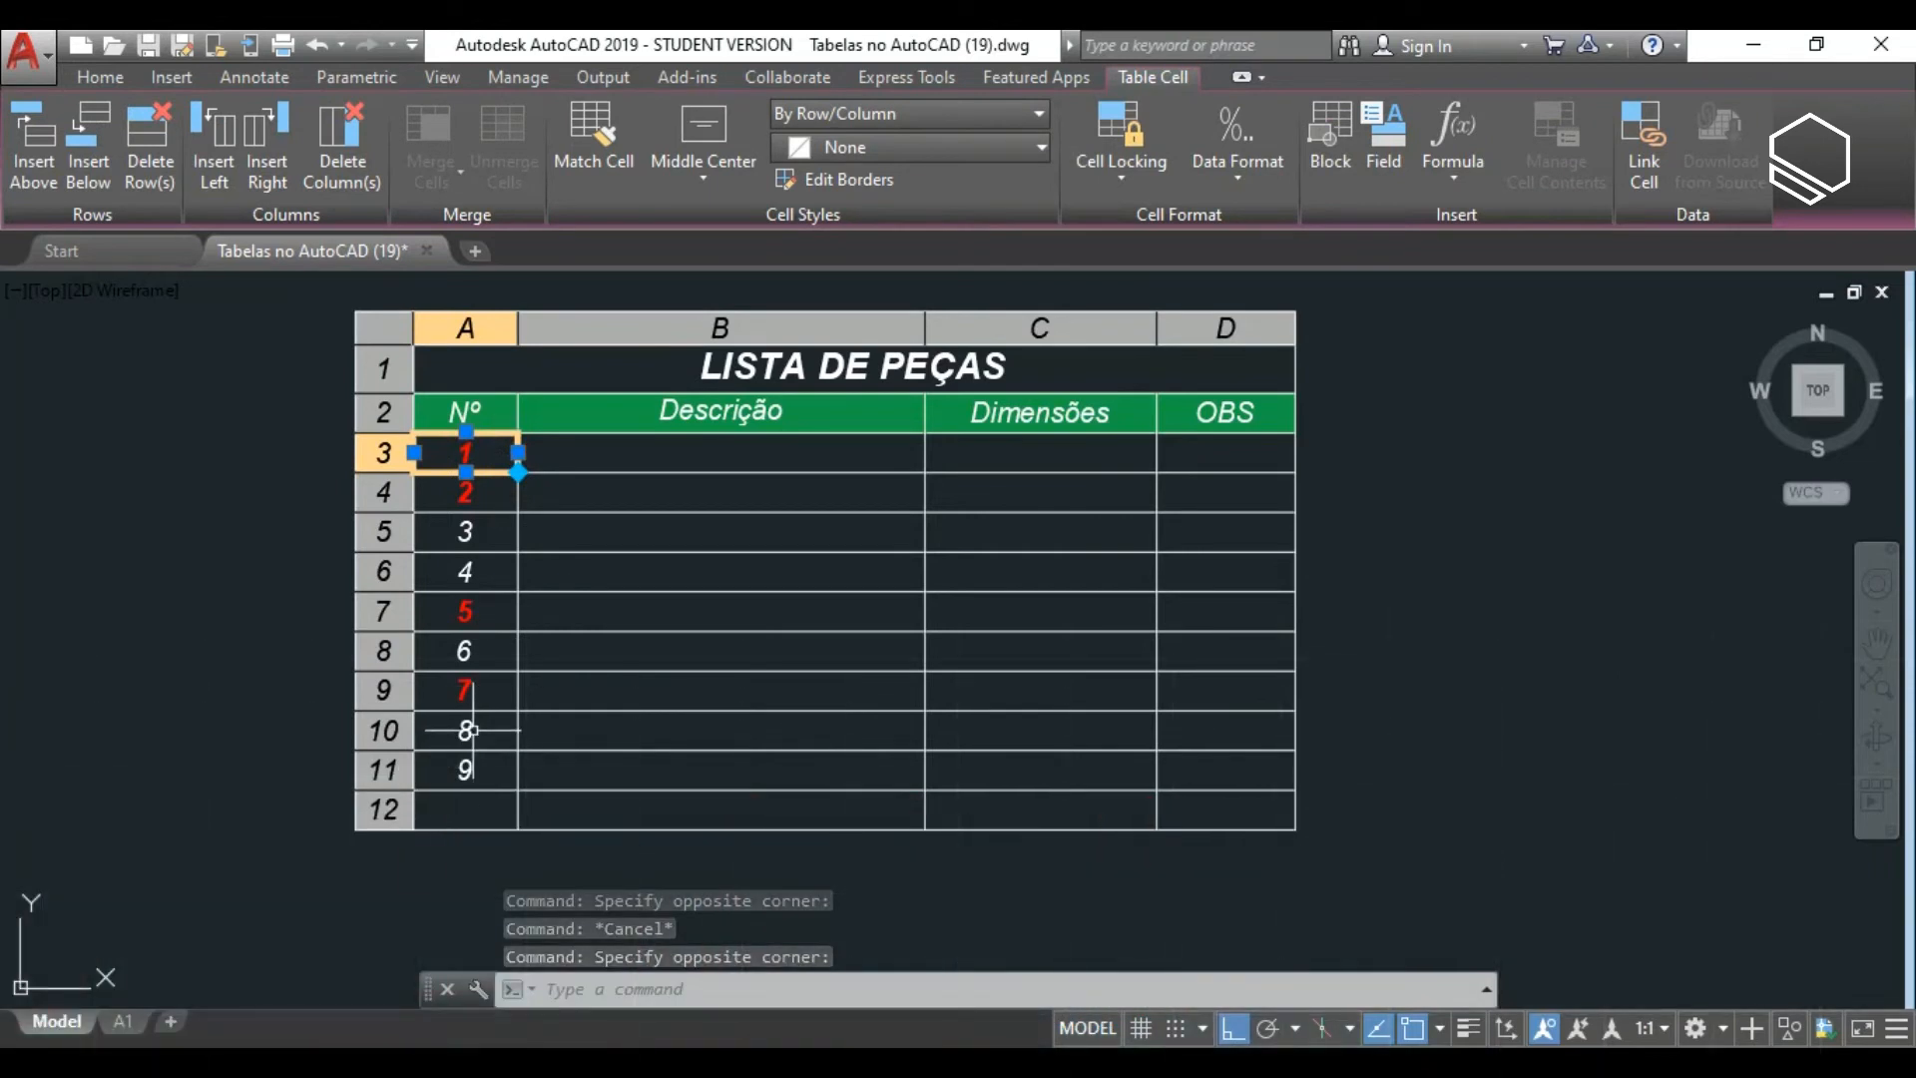
left_click(1237, 180)
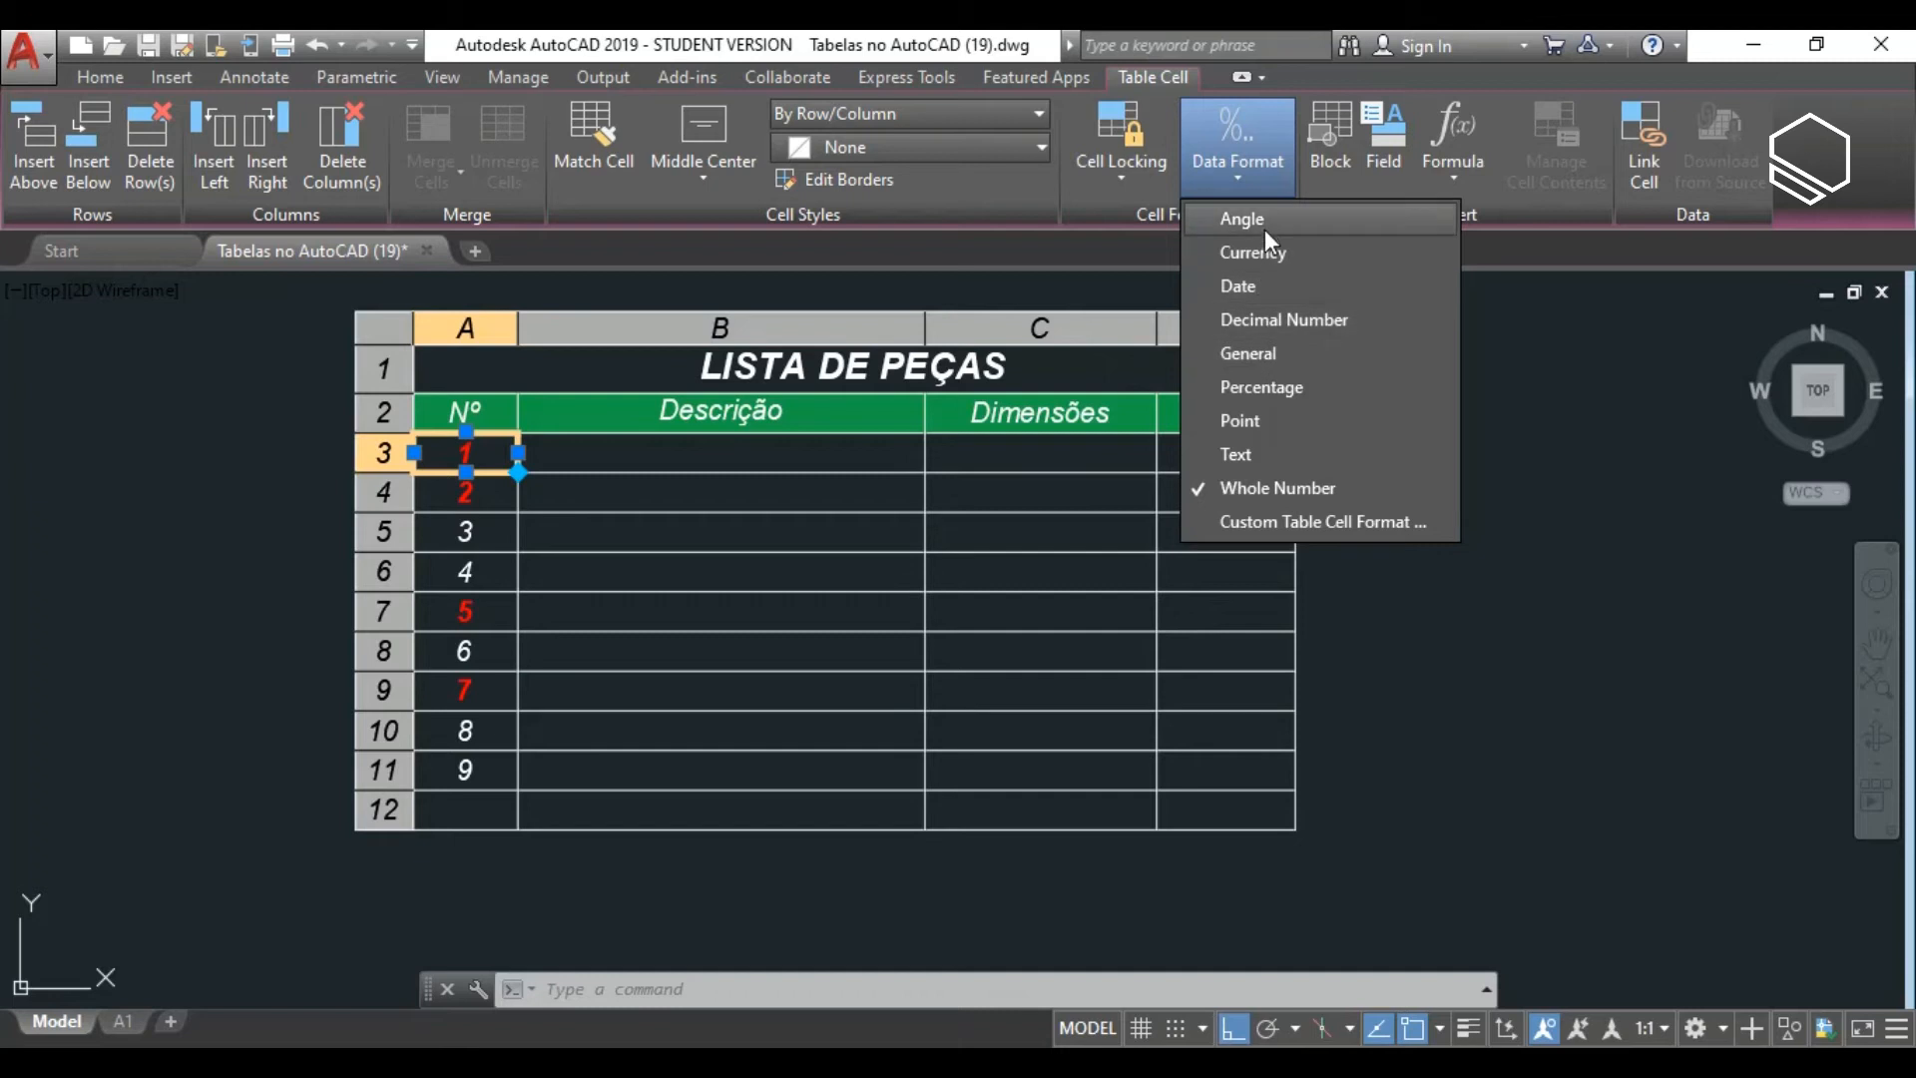
left_click(1269, 357)
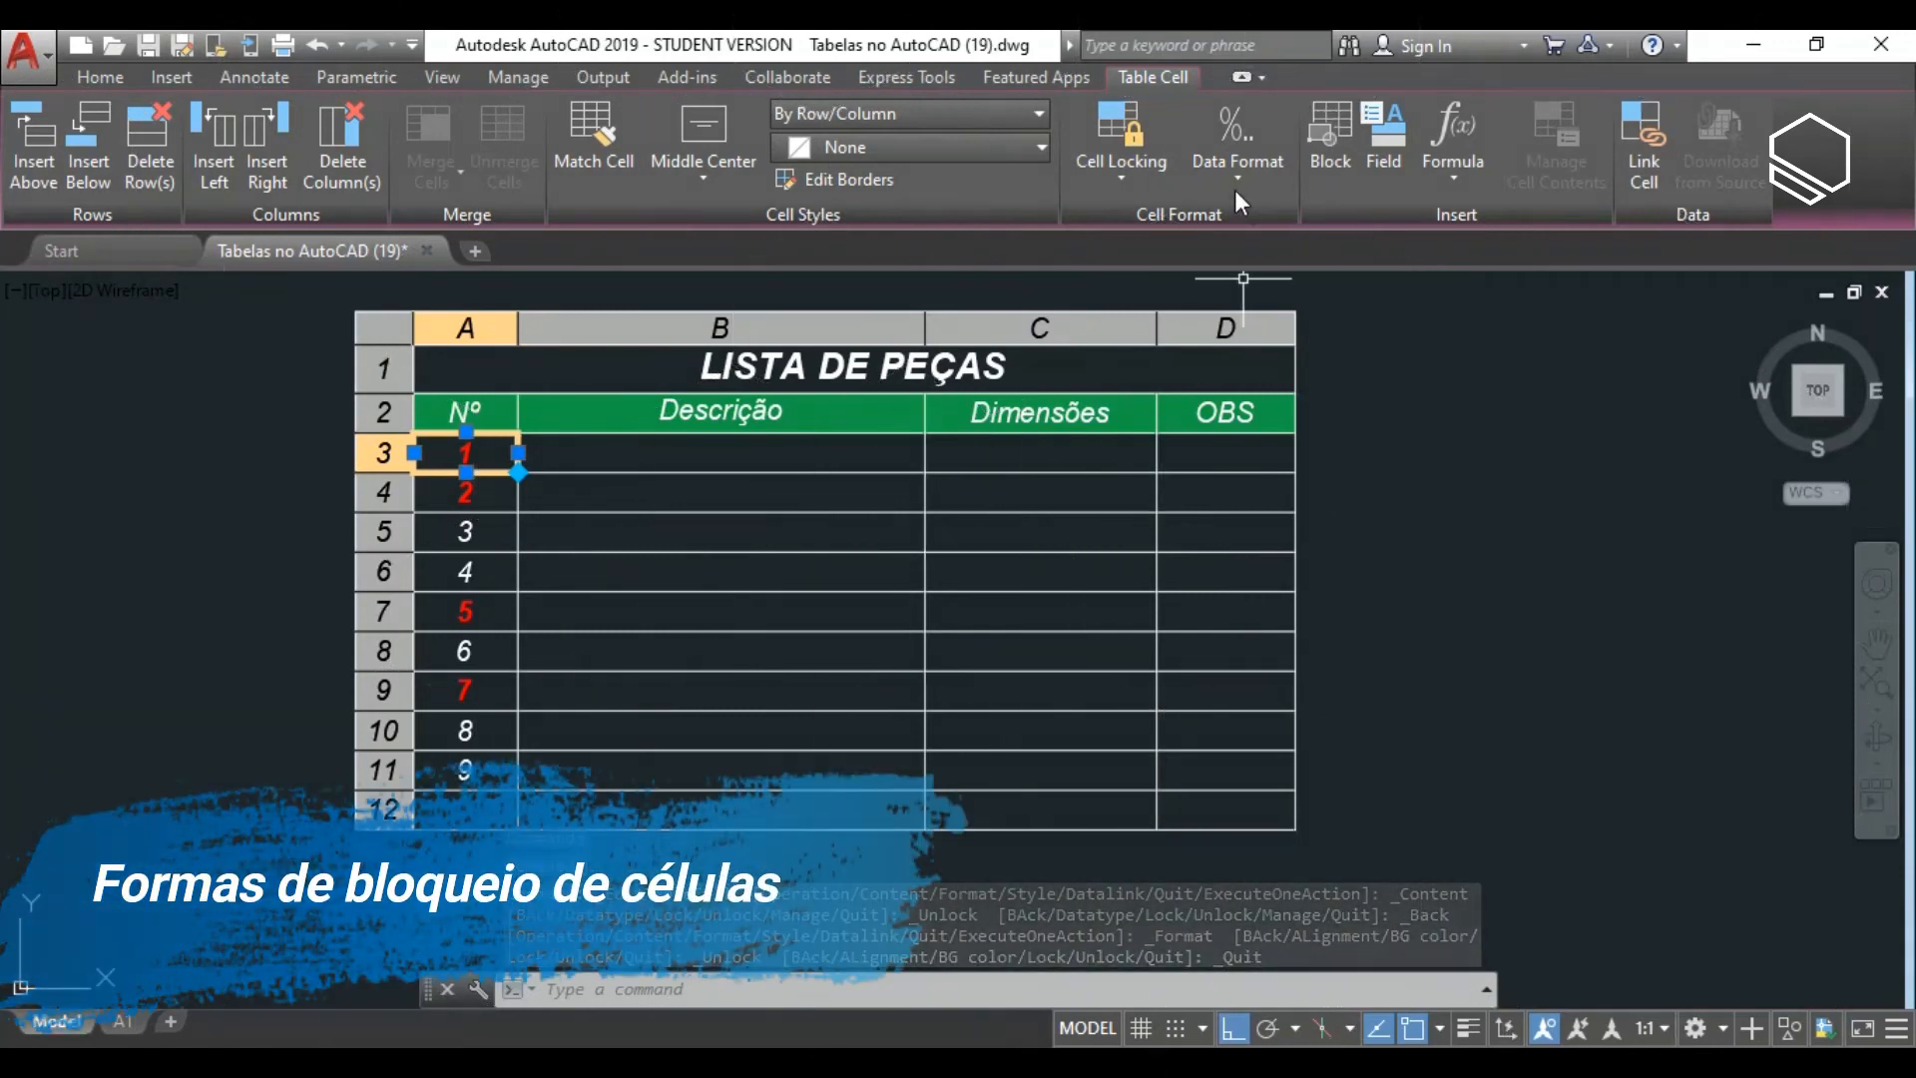
left_click(1130, 179)
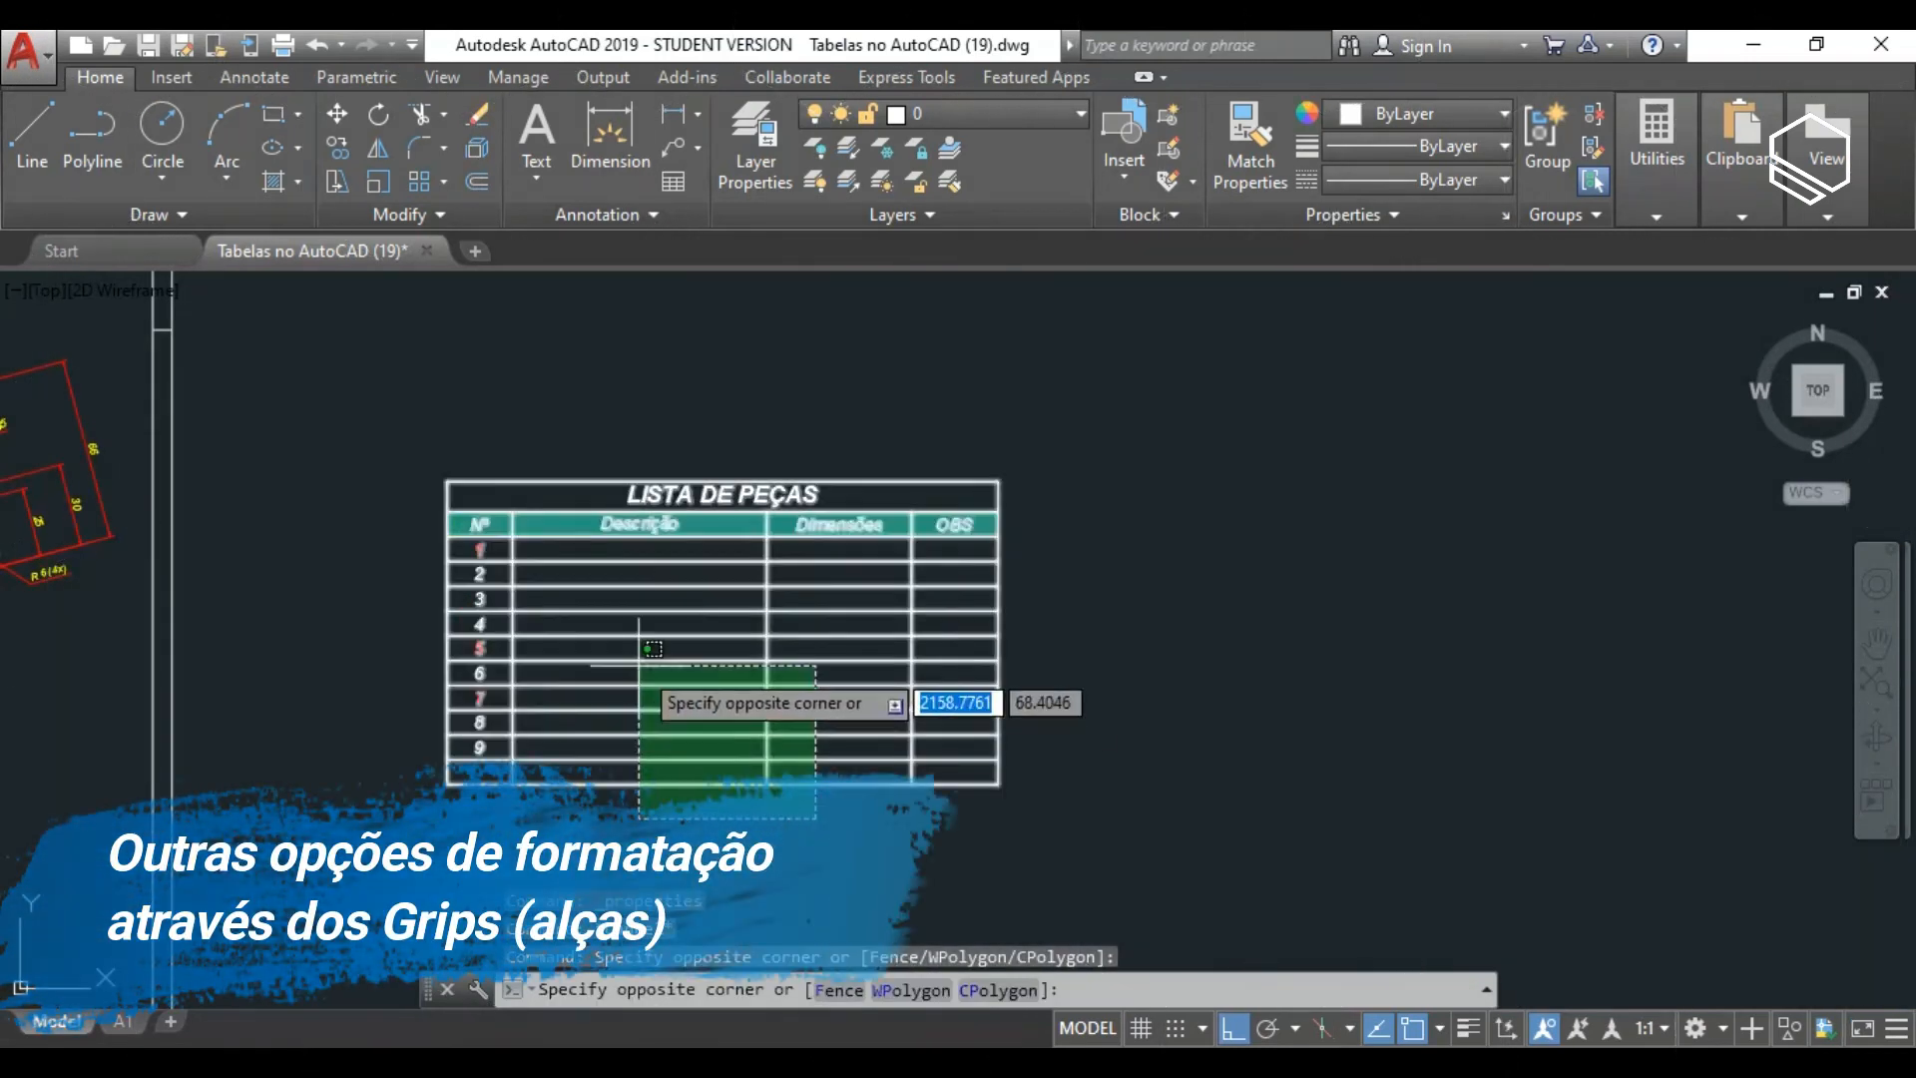
Select cell B5 in the Descrição column and stretch row 5 downward to about double its height.
left_click(771, 761)
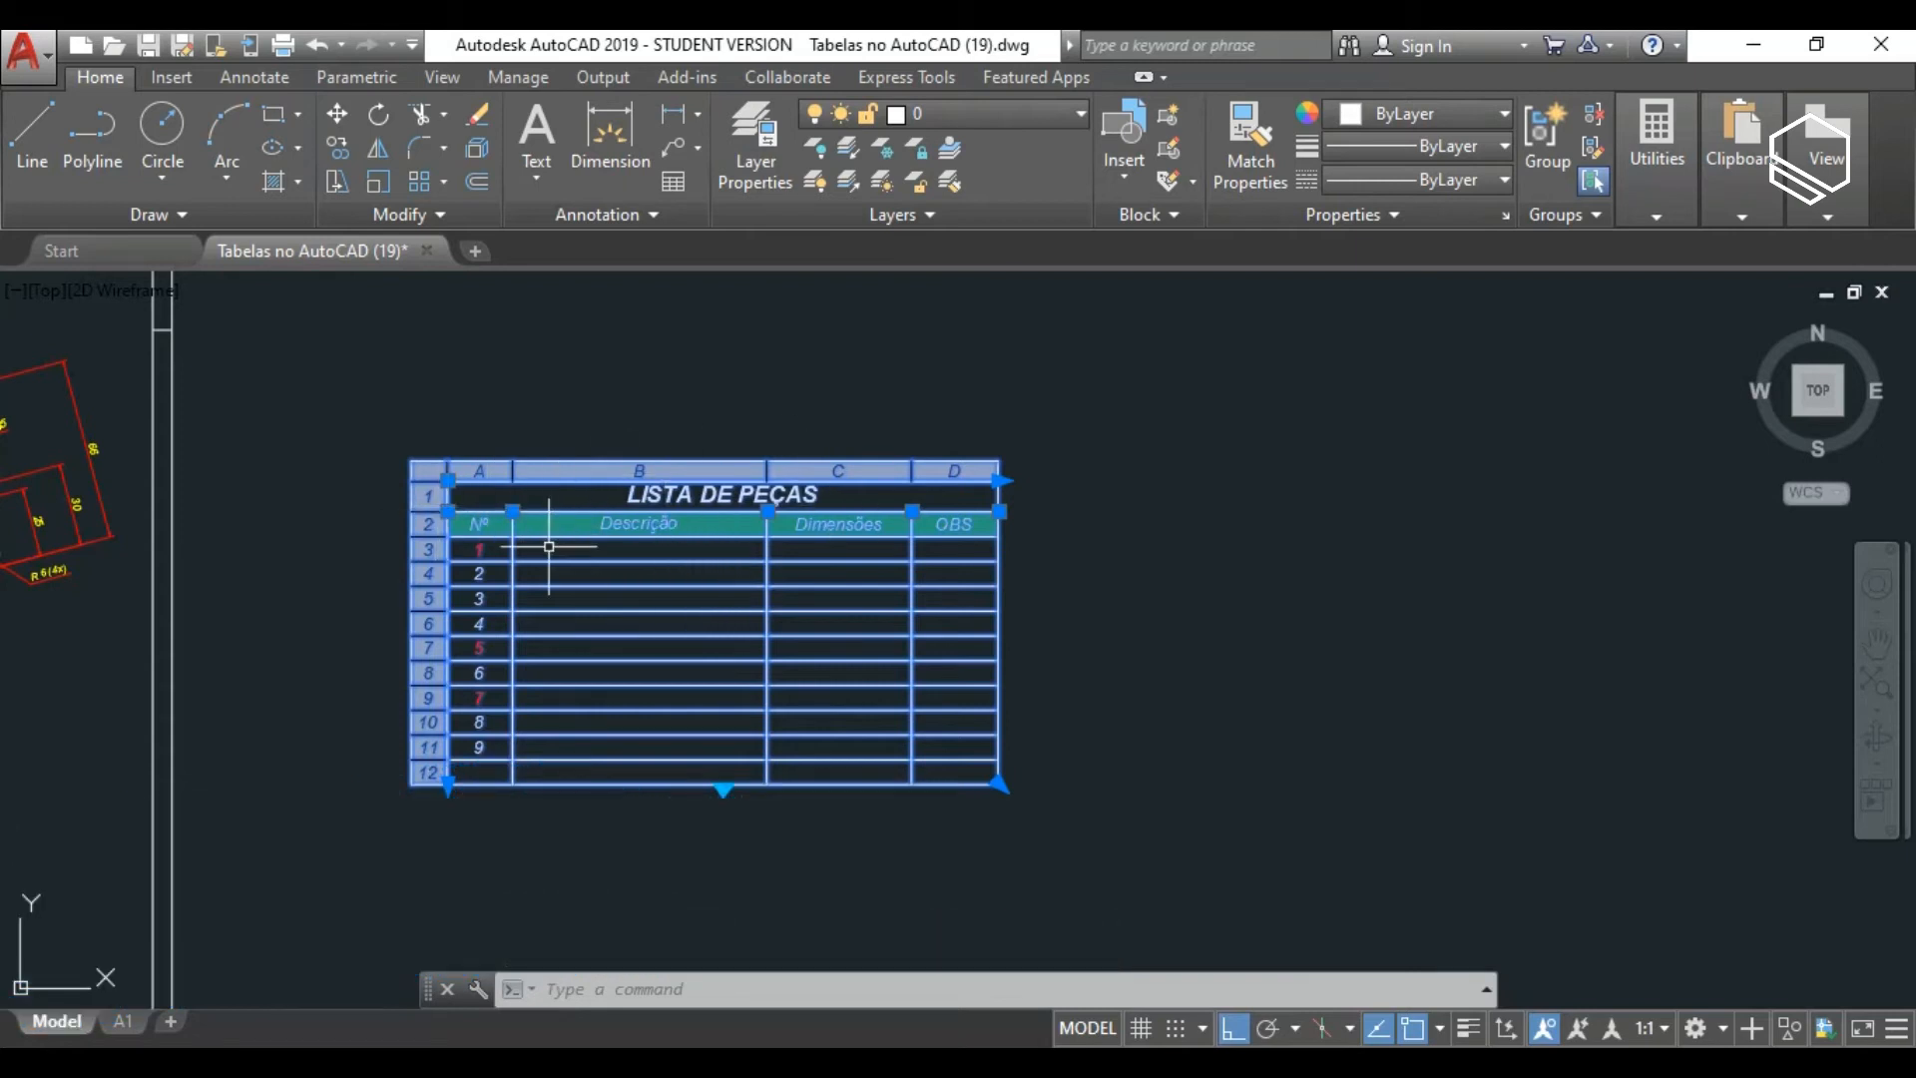
left_click(574, 594)
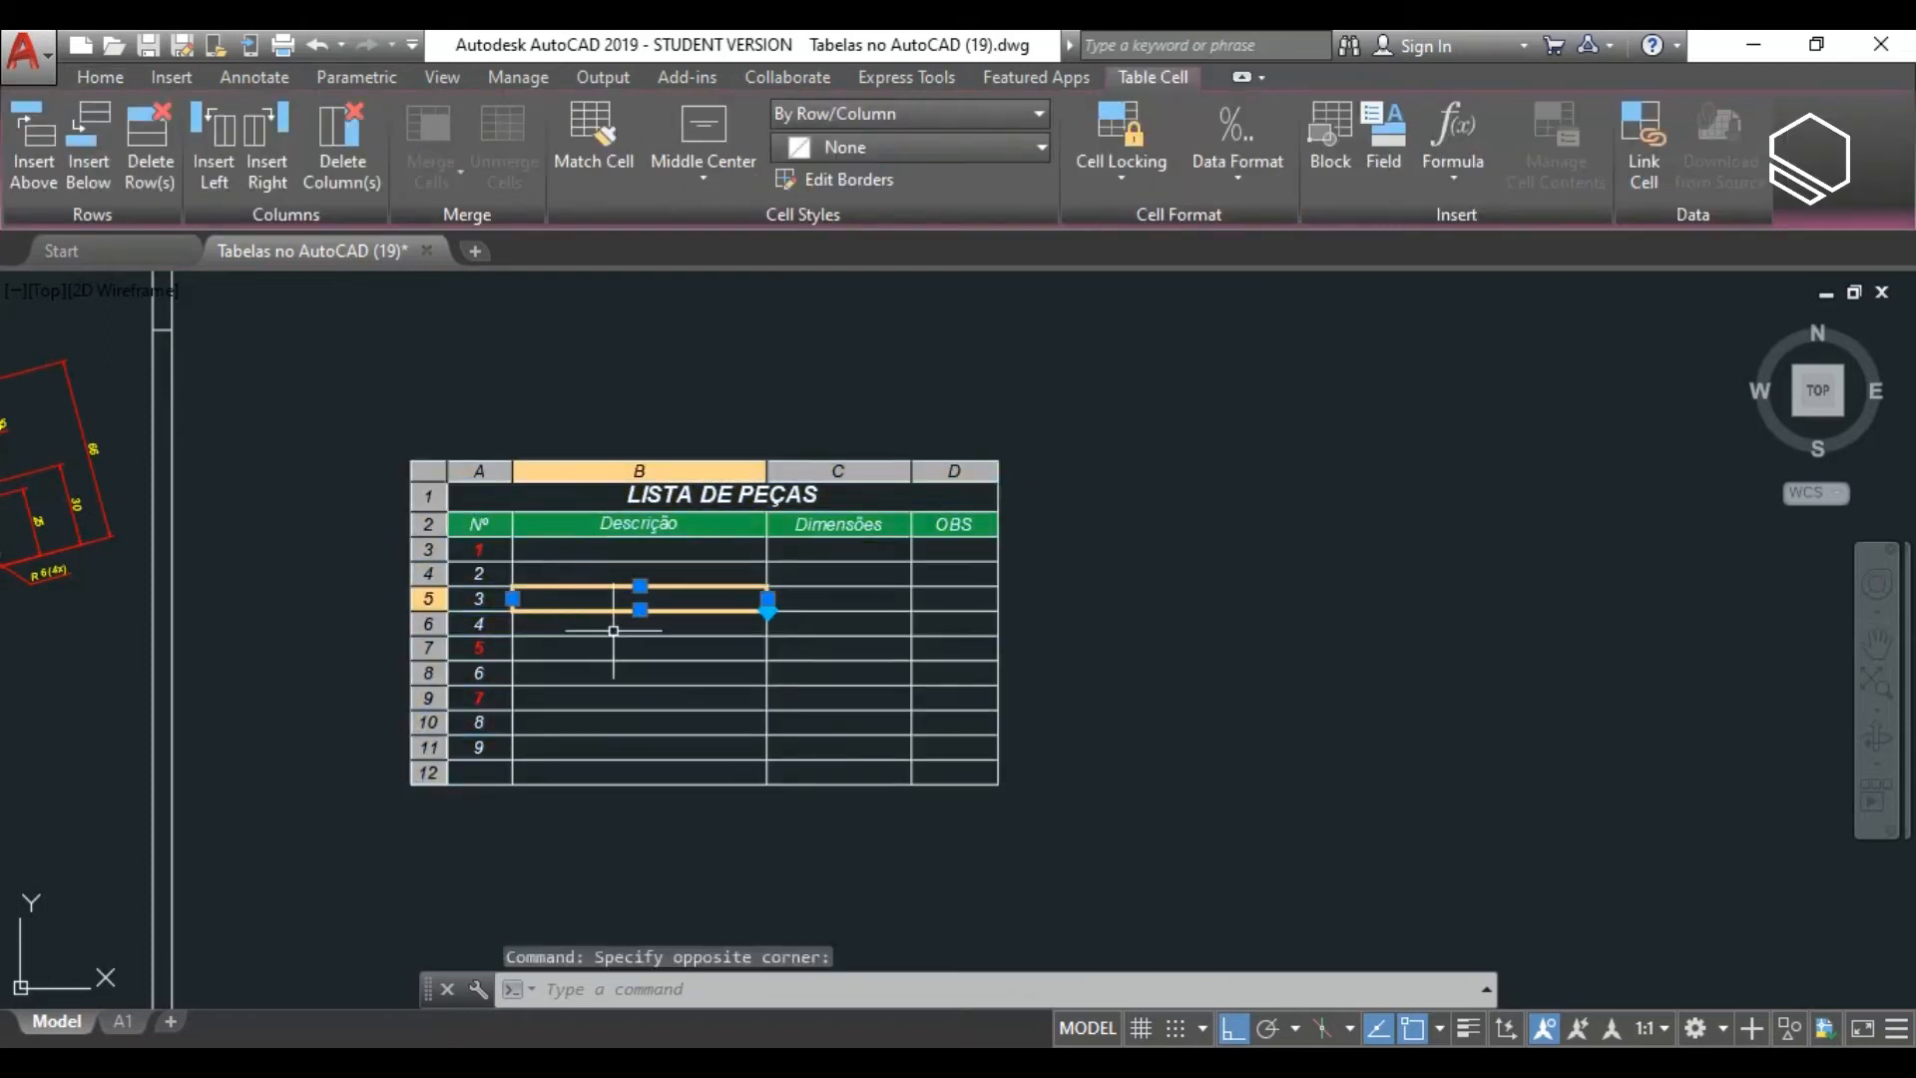
scroll(648, 644, "up", 2)
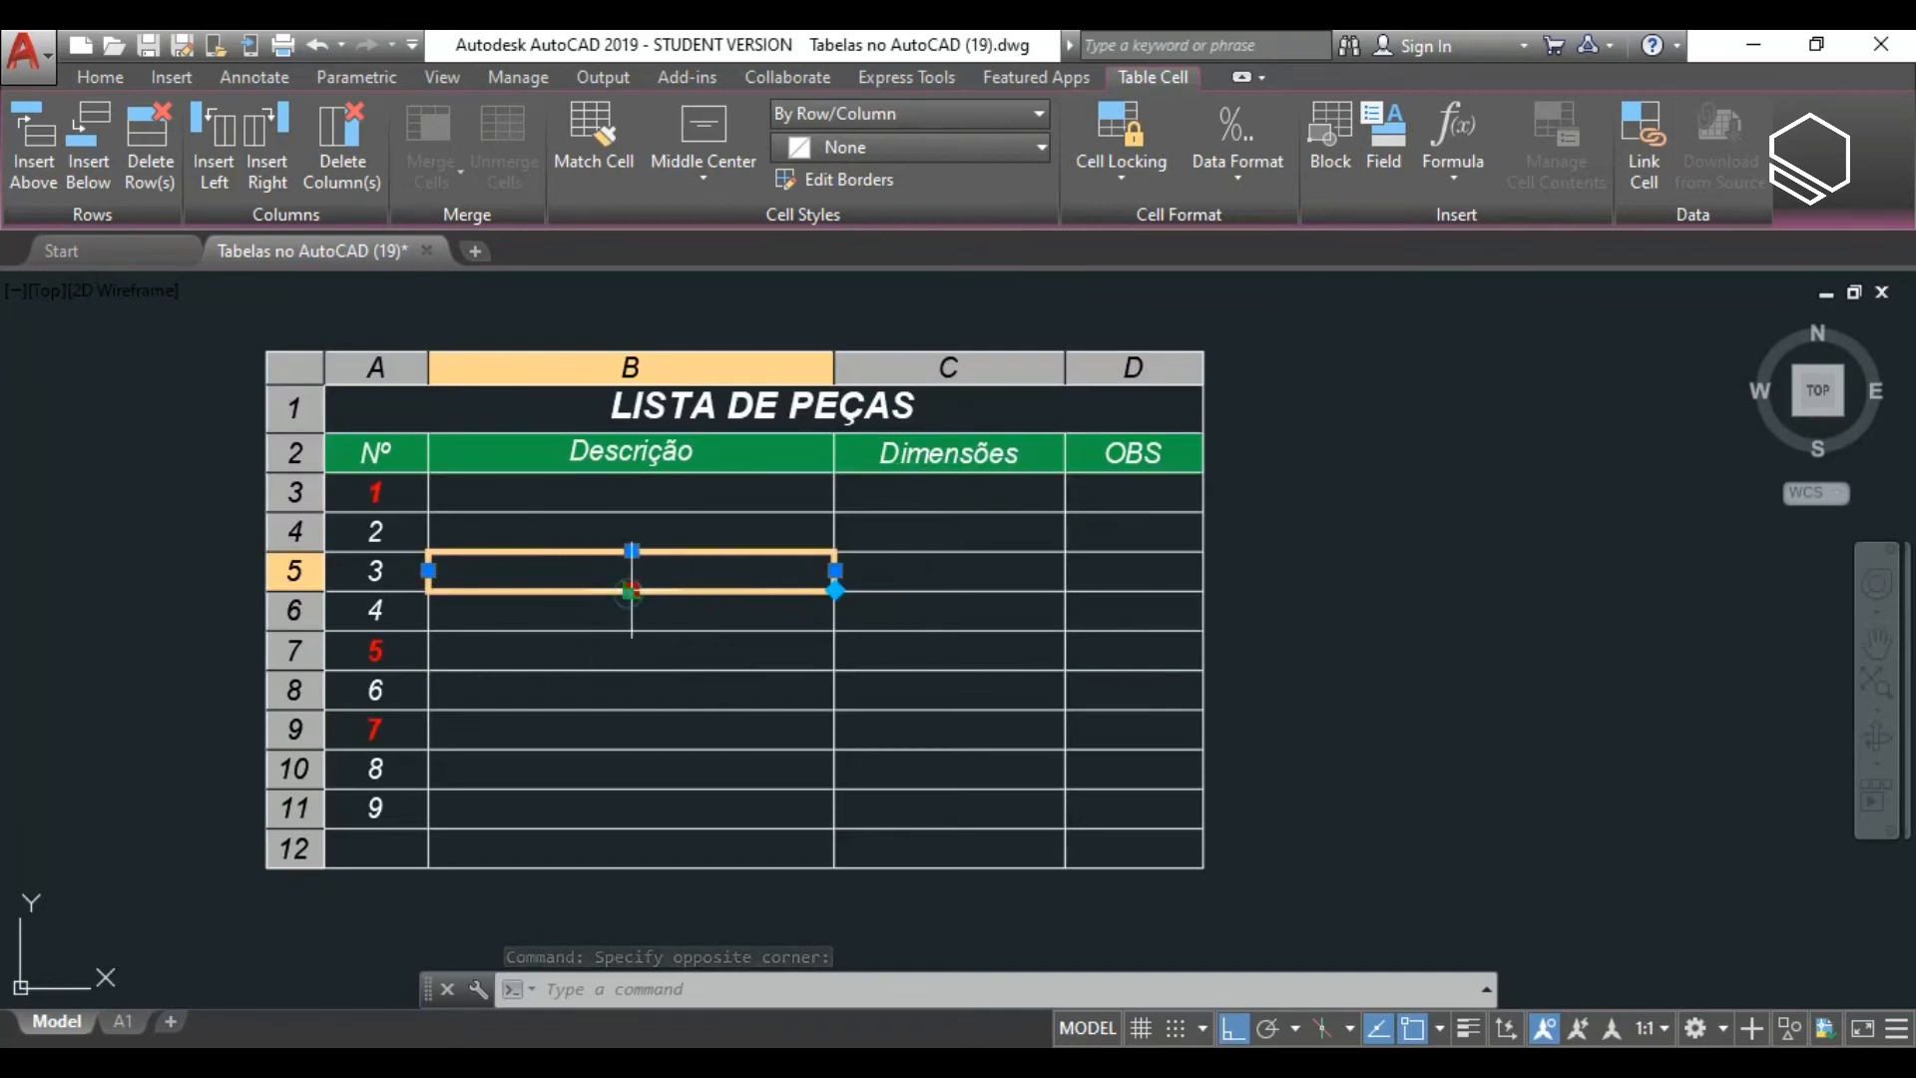
left_click(632, 590)
left_click(641, 631)
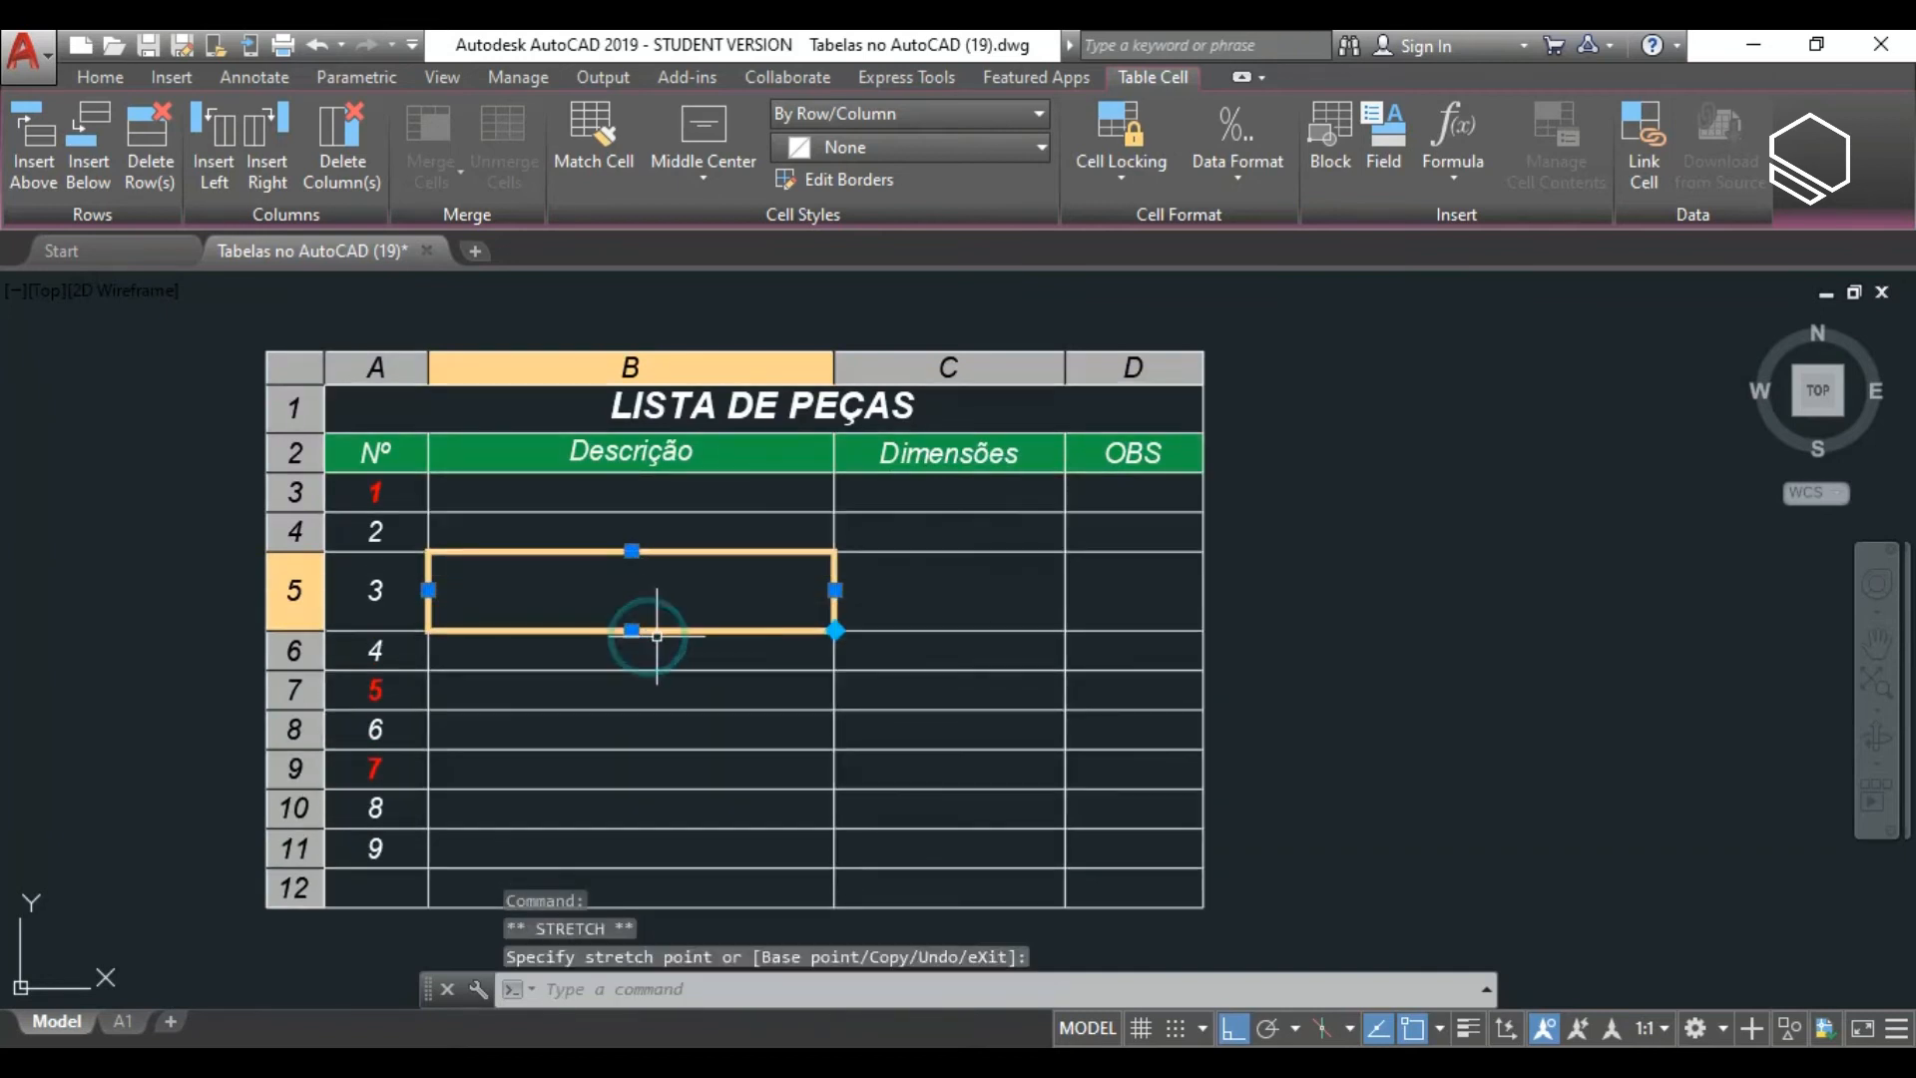
left_click(835, 590)
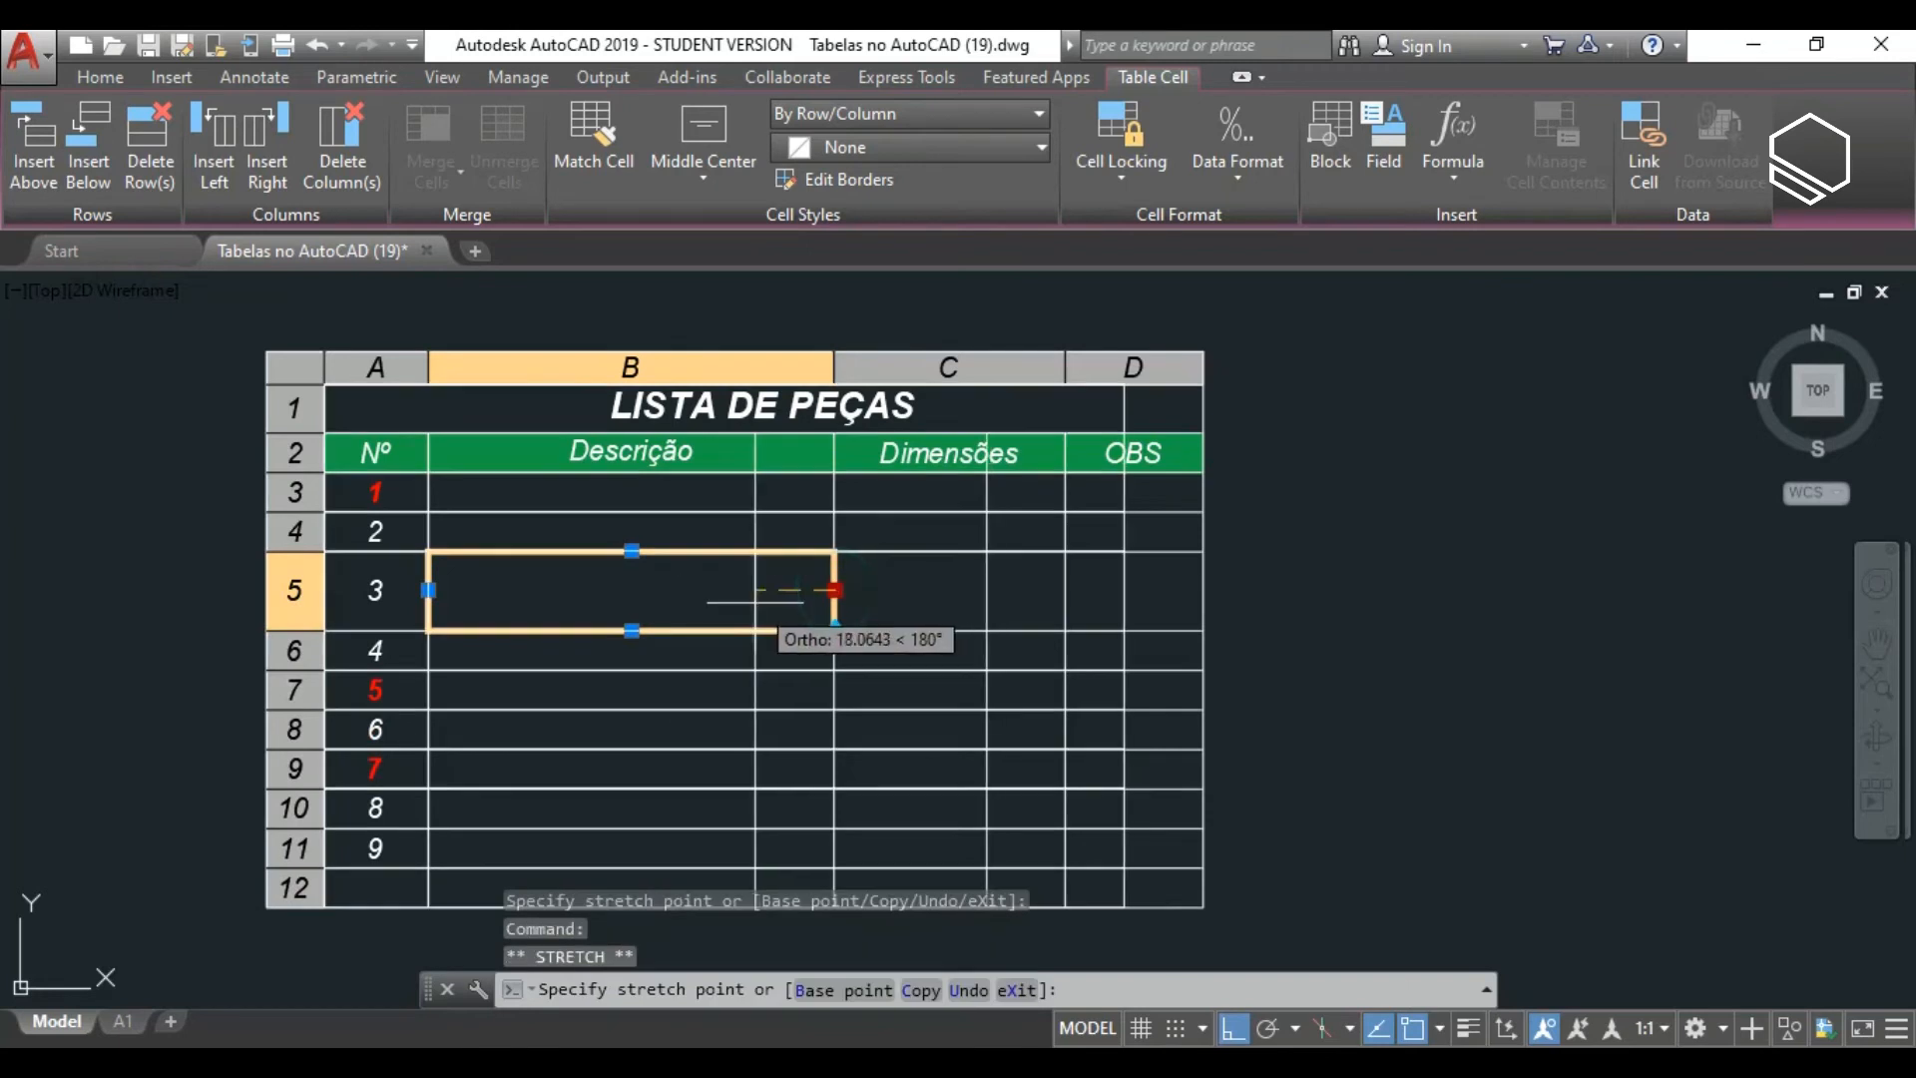
key("Escape")
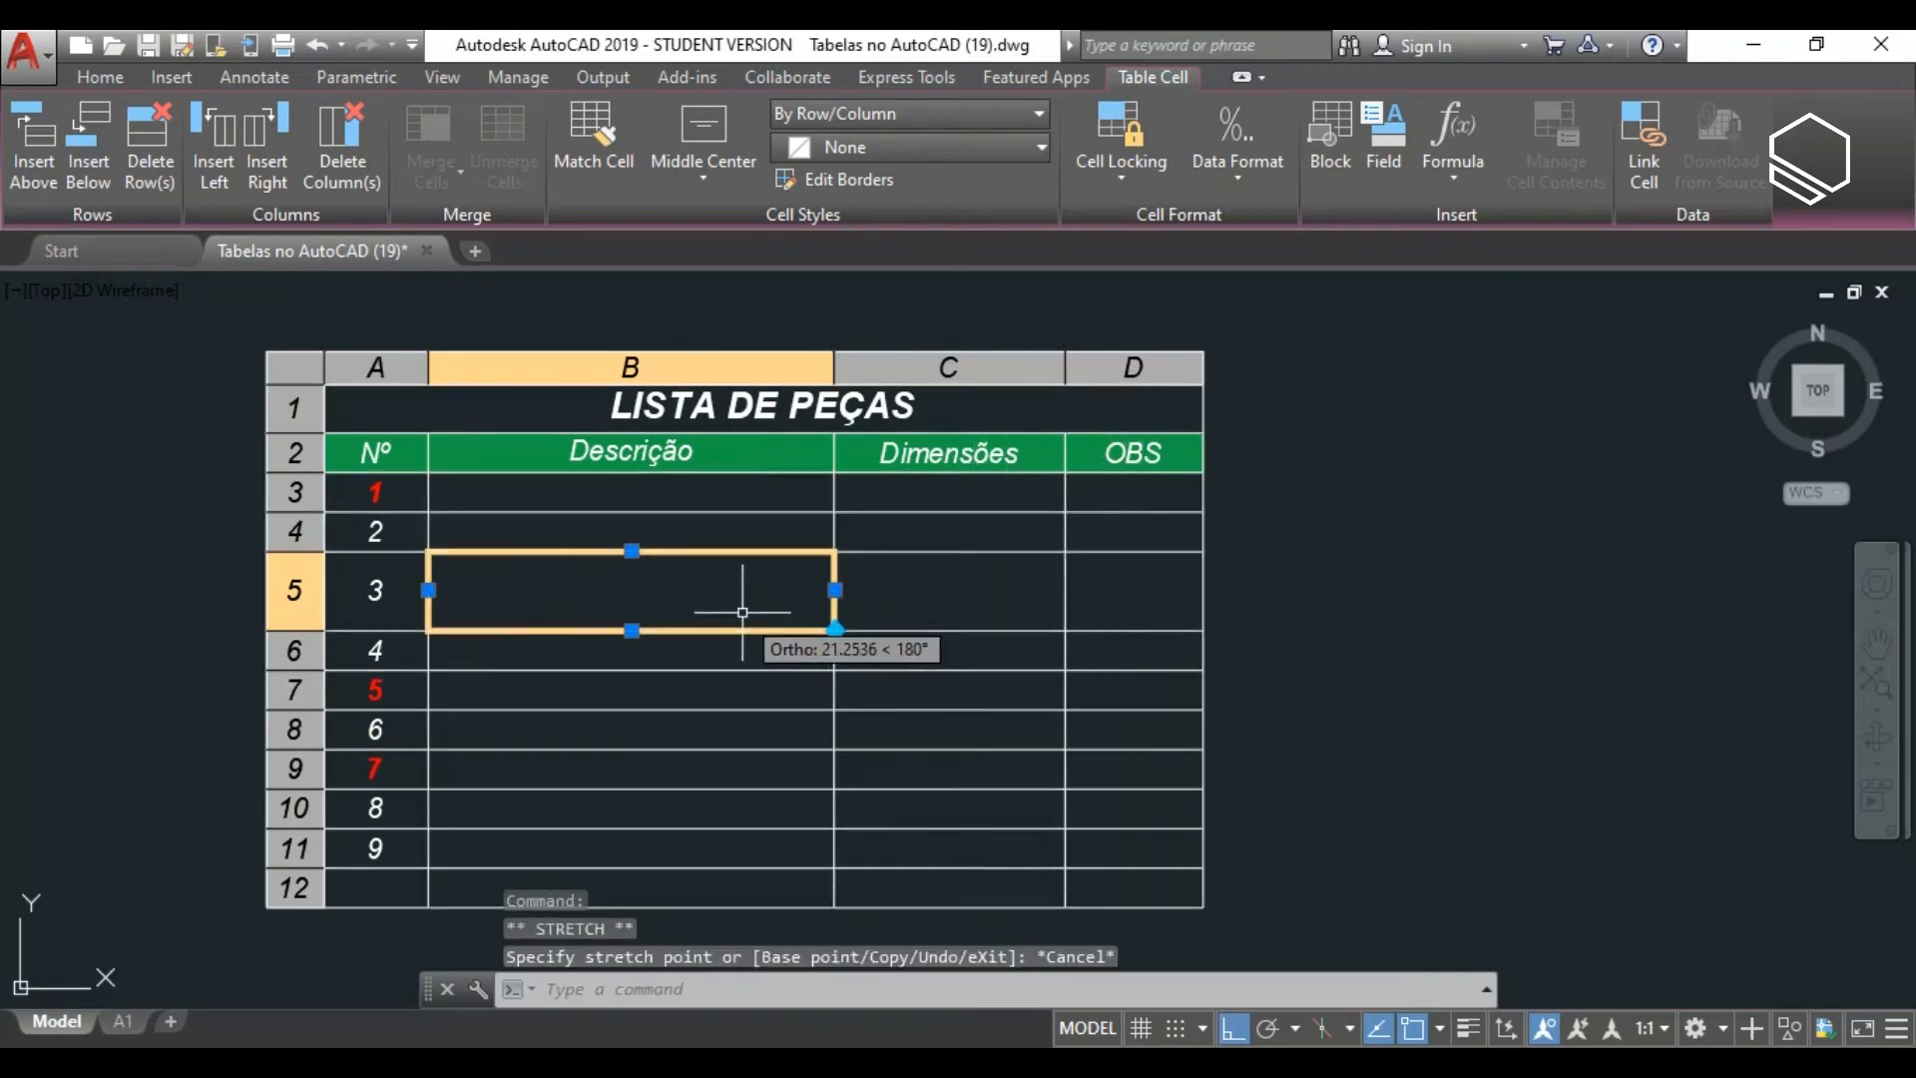
left_click(287, 380)
key("Escape")
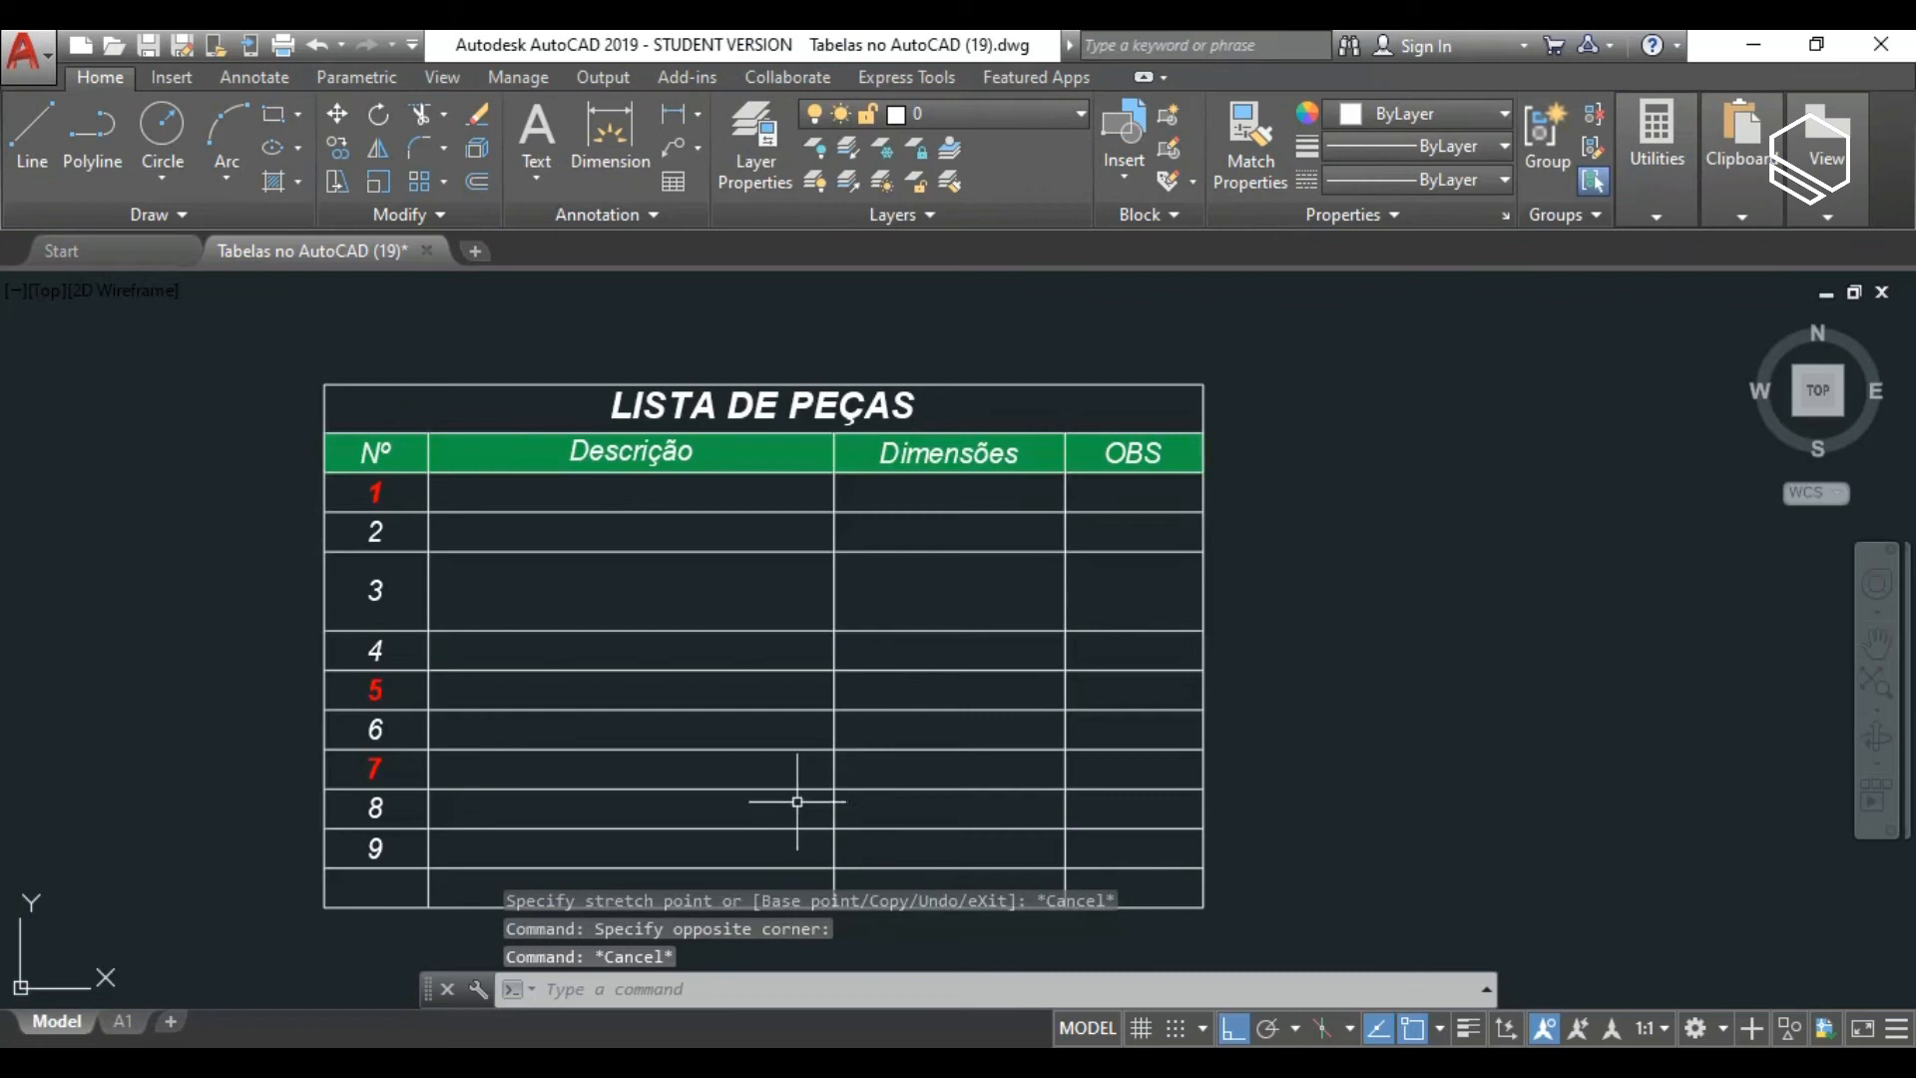
Select the whole LISTA DE PEÇAS table to examine its grips, and clear the selection.
left_click_drag(797, 802, 764, 774)
left_click(710, 727)
left_click(1283, 759)
left_click(1148, 679)
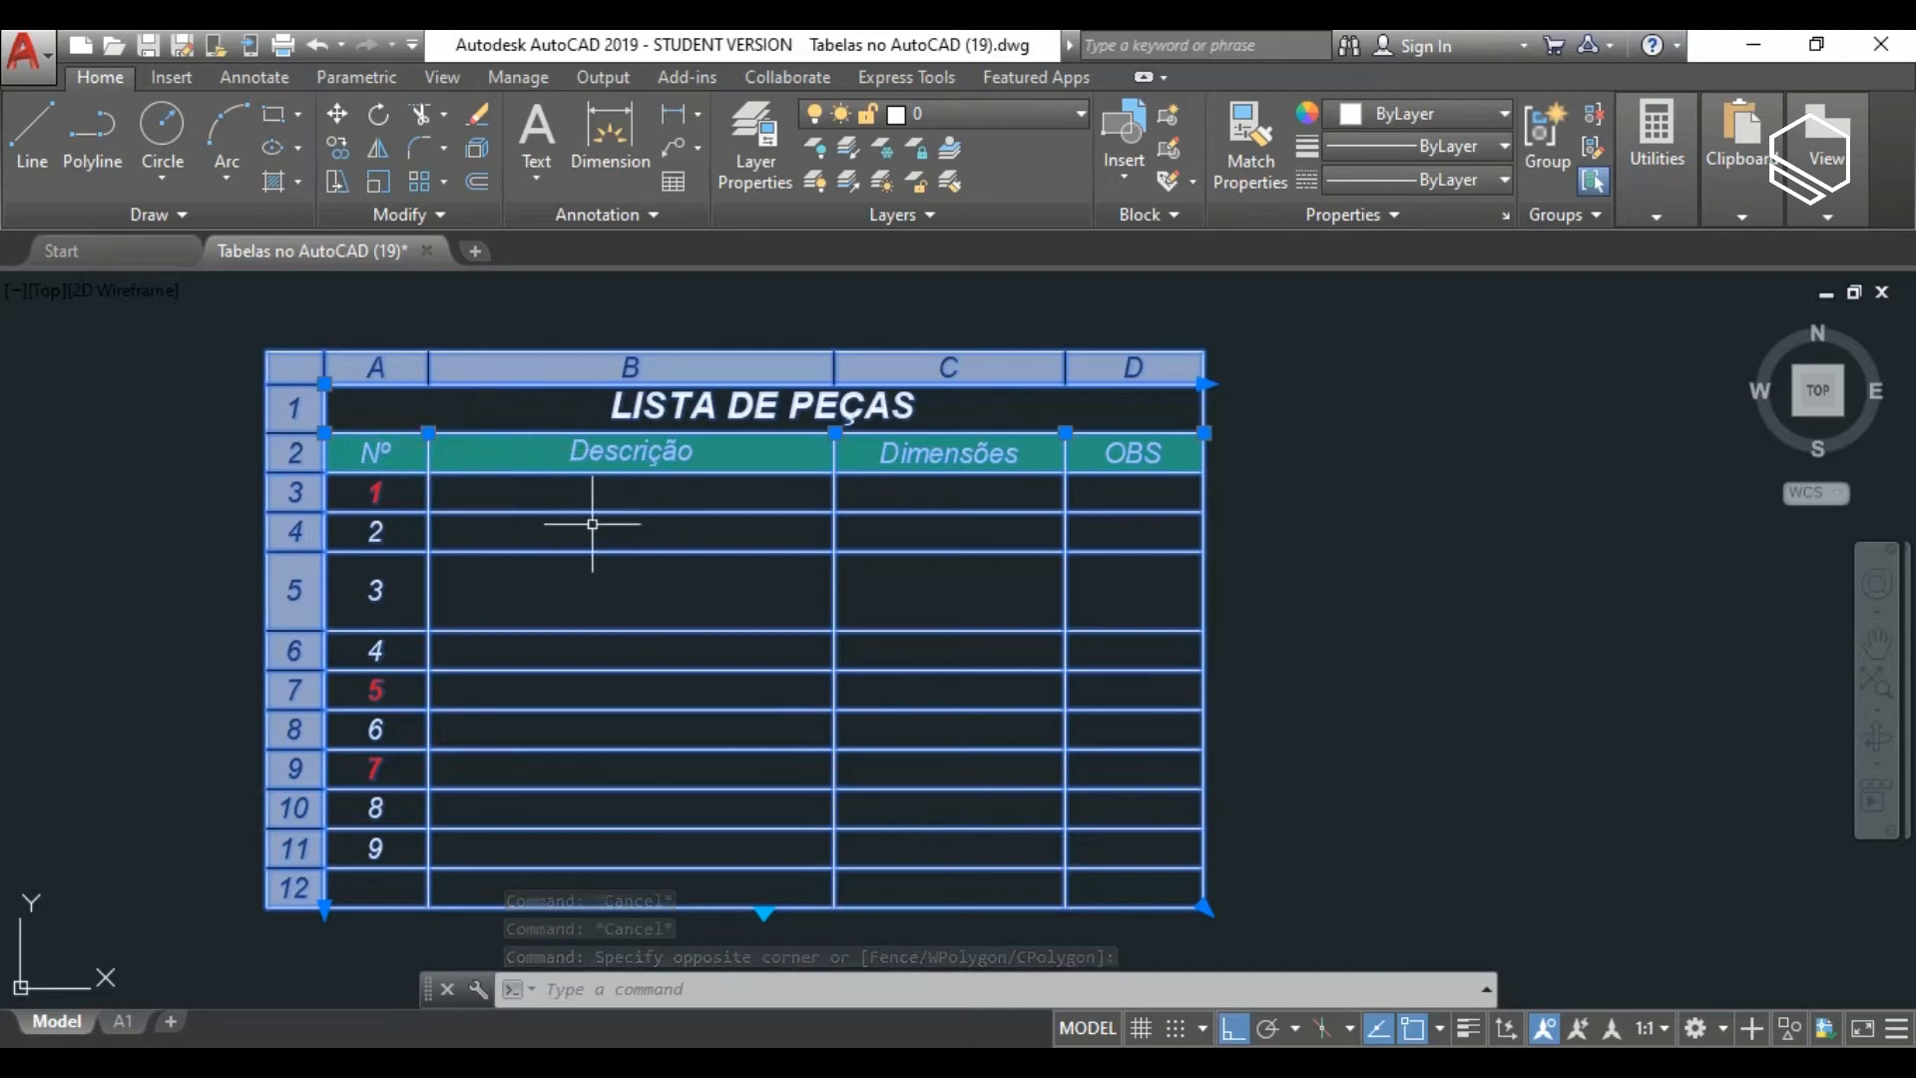
scroll(605, 355, "down", 2)
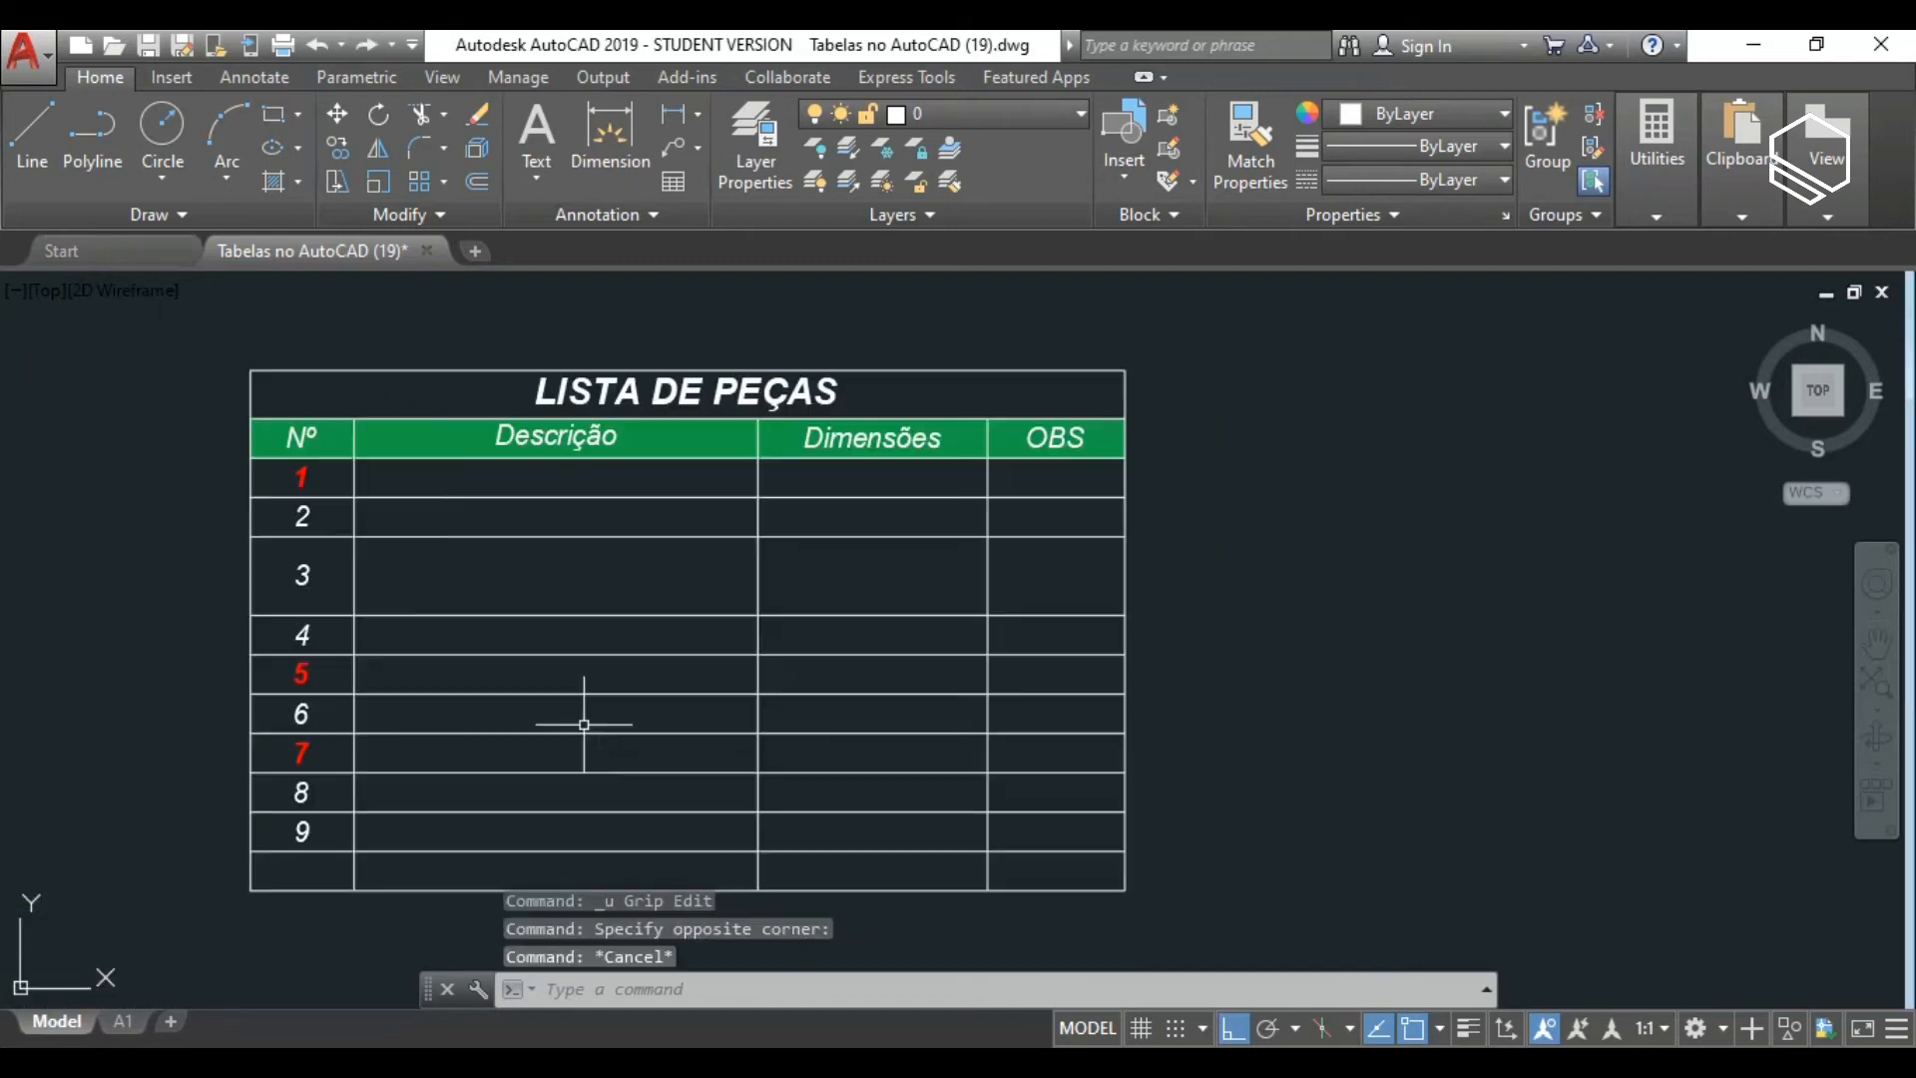
Select cell B5 and shrink row 5 to match the height of the neighbouring rows, and deselect the table.
left_click(551, 557)
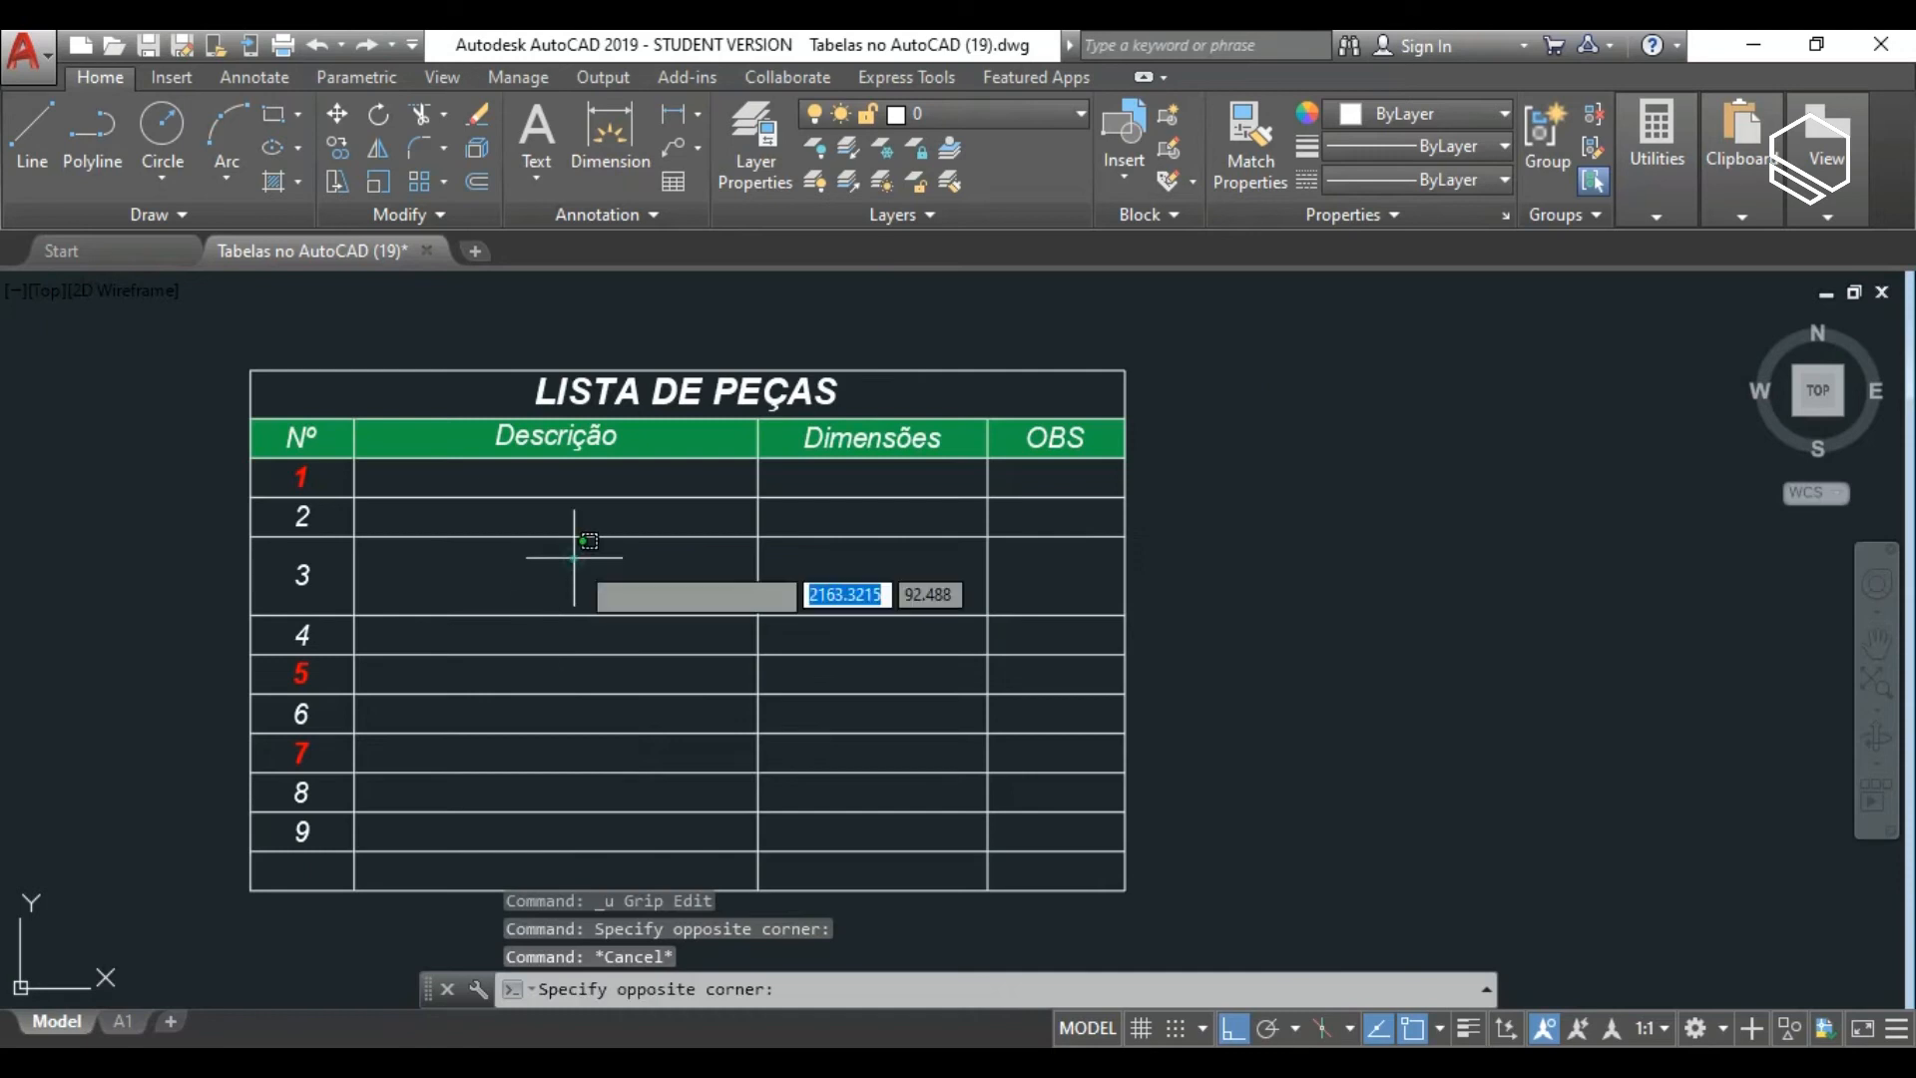
left_click(556, 614)
left_click(598, 546)
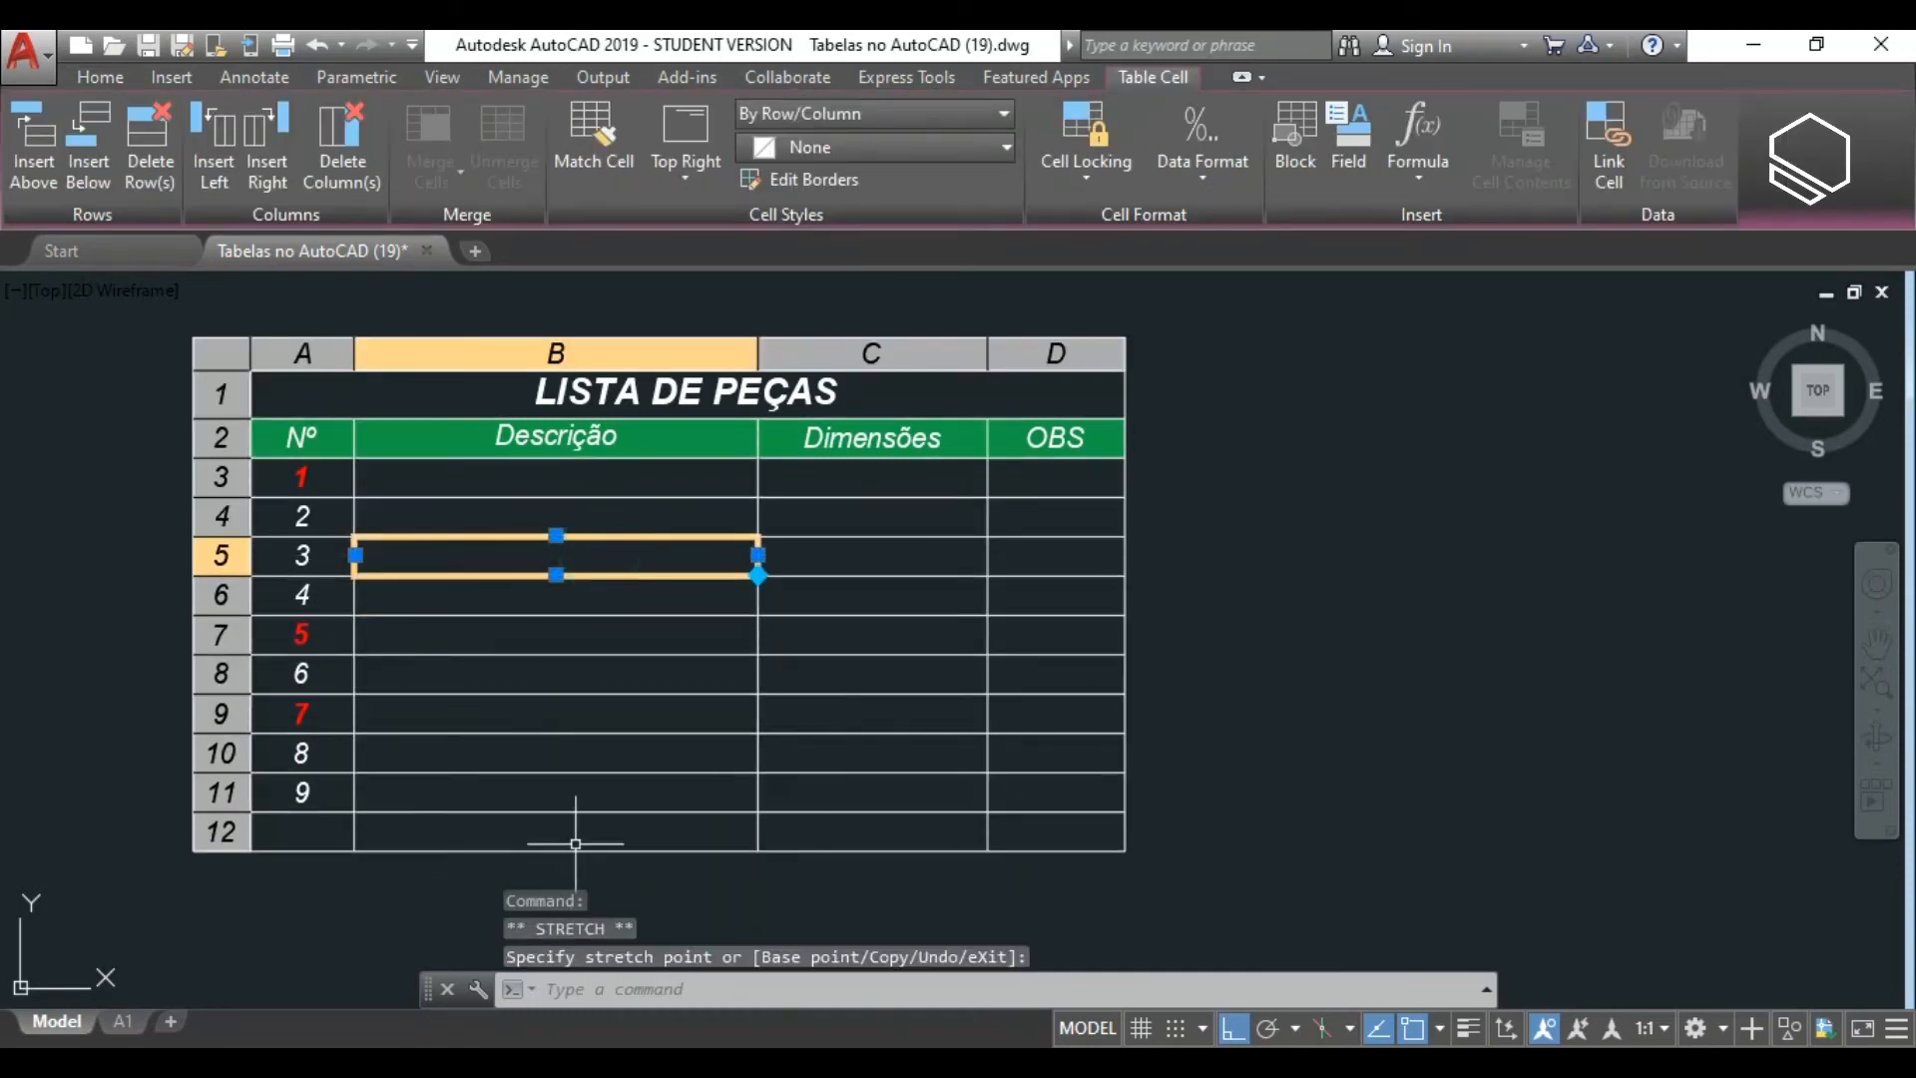
key("Escape")
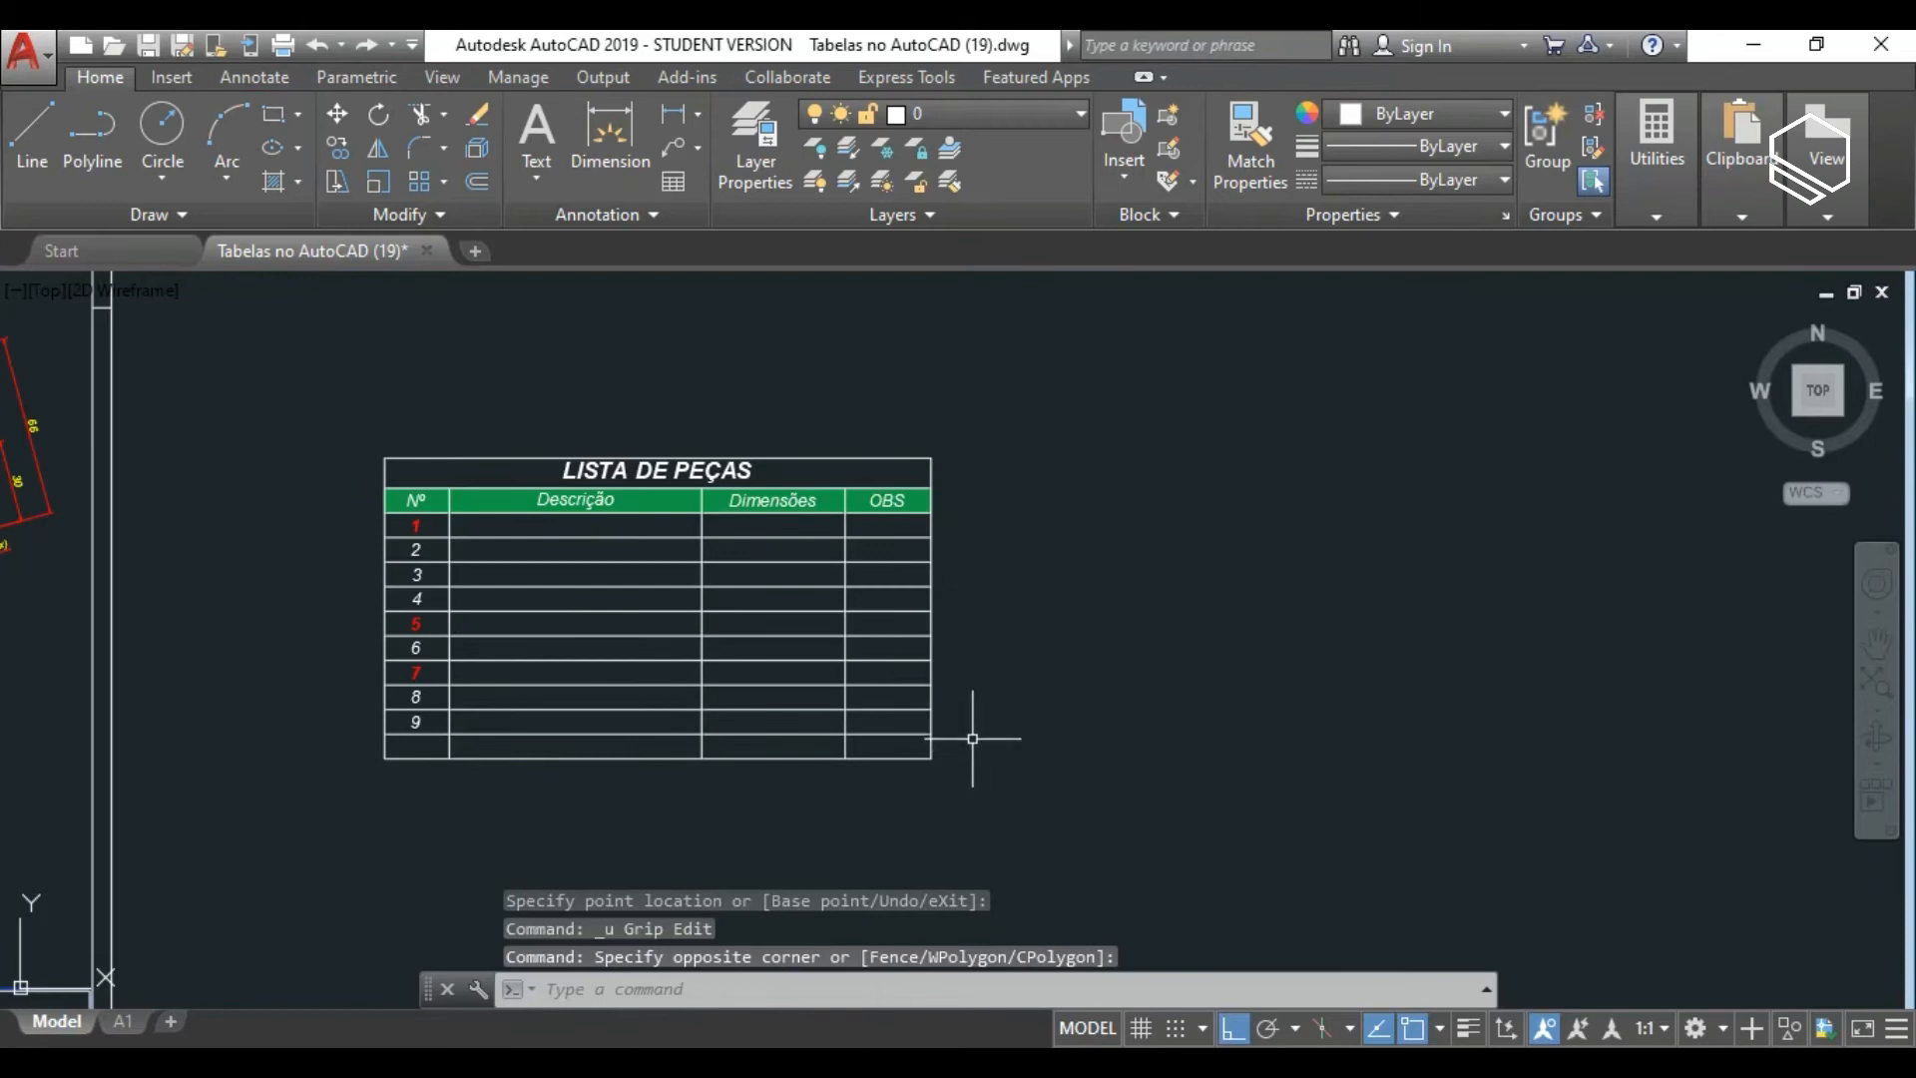
Select the whole LISTA DE PEÇAS table and uniformly stretch its width to about one and a half times.
left_click(973, 736)
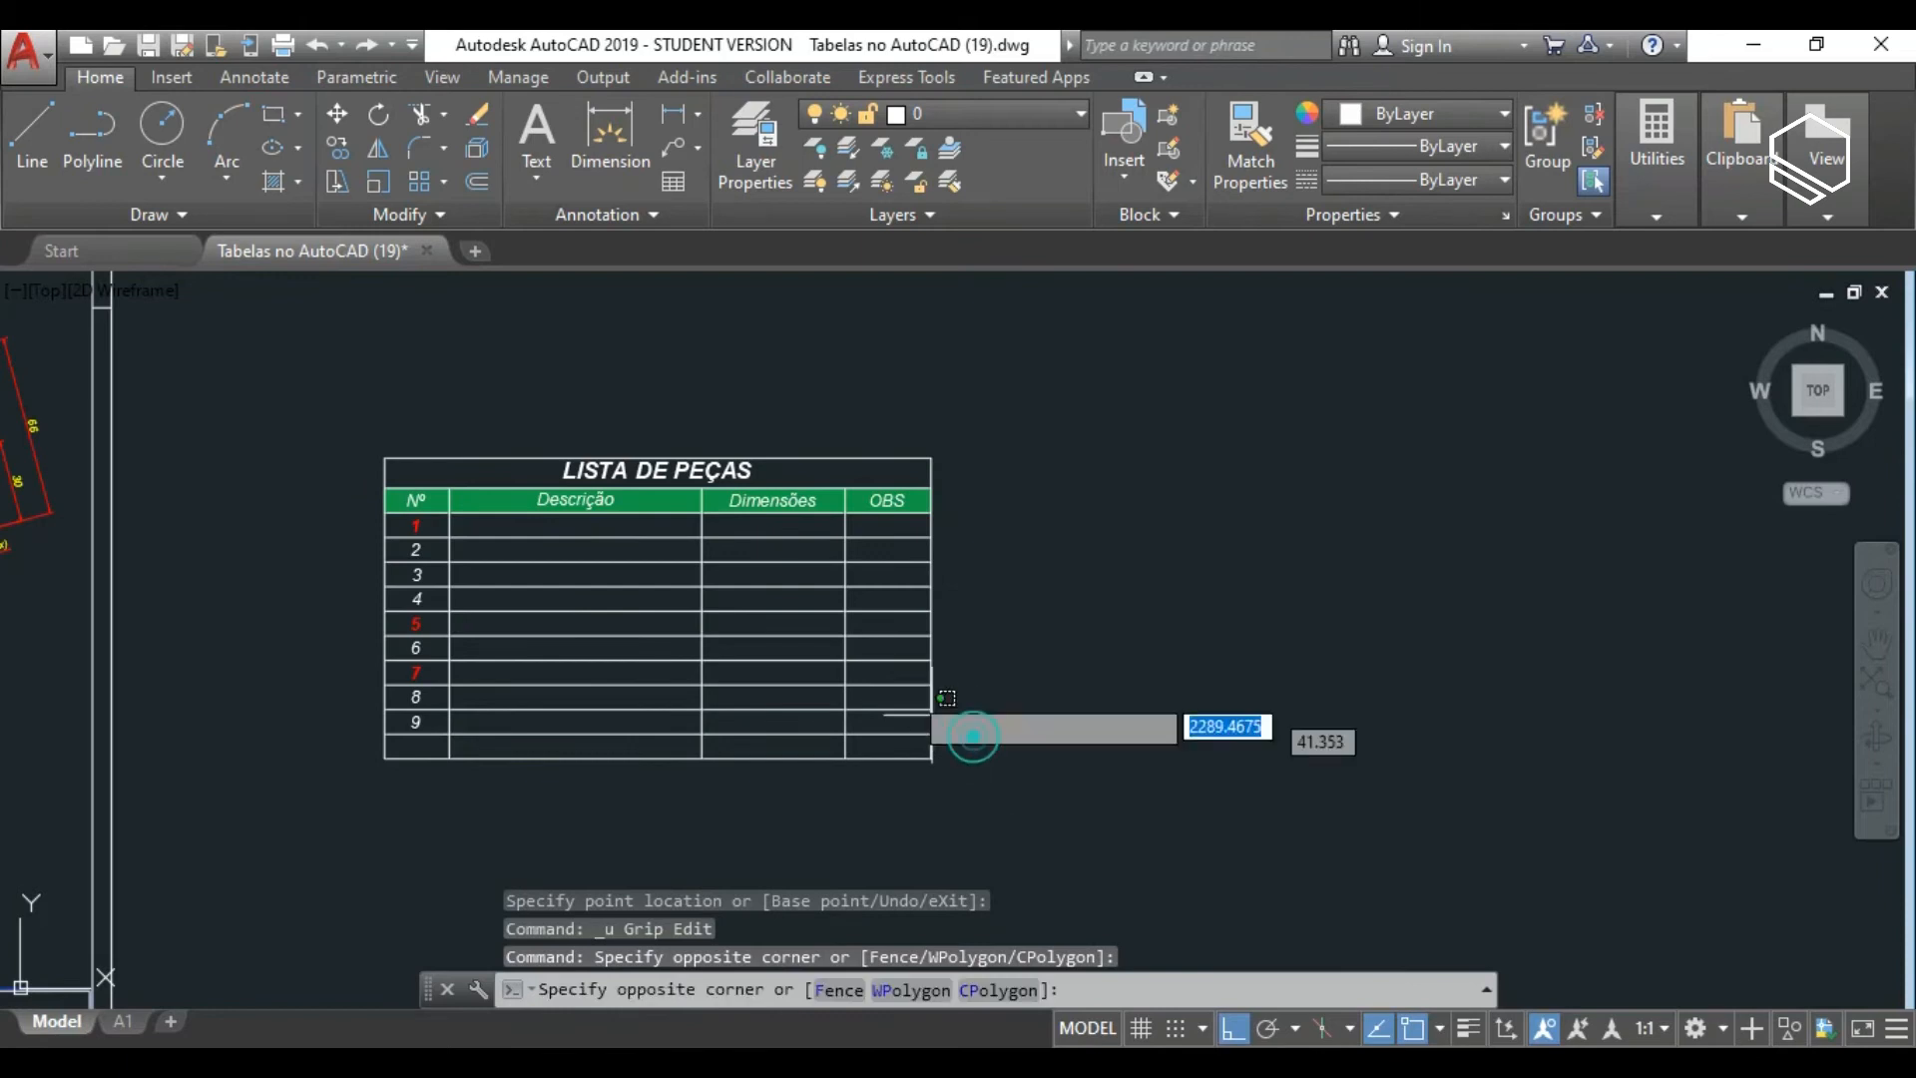
left_click(848, 637)
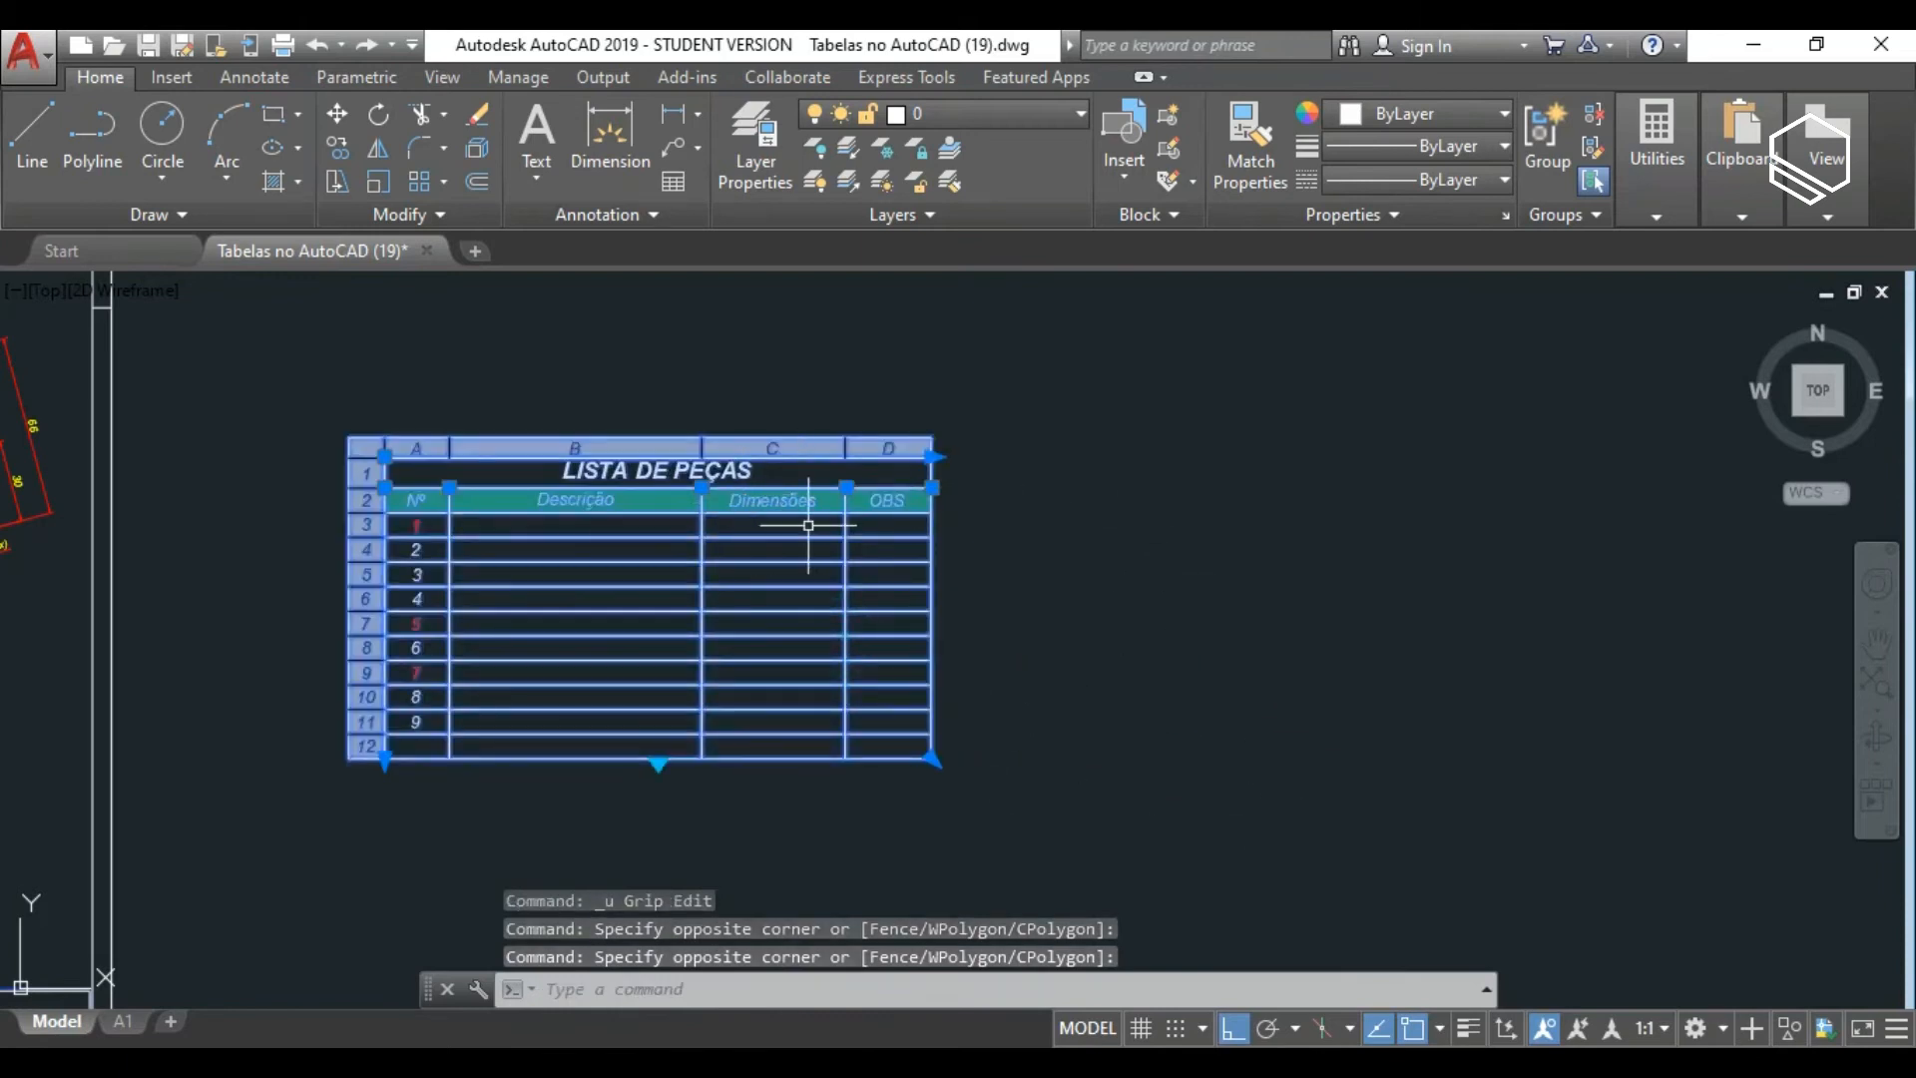
left_click(931, 456)
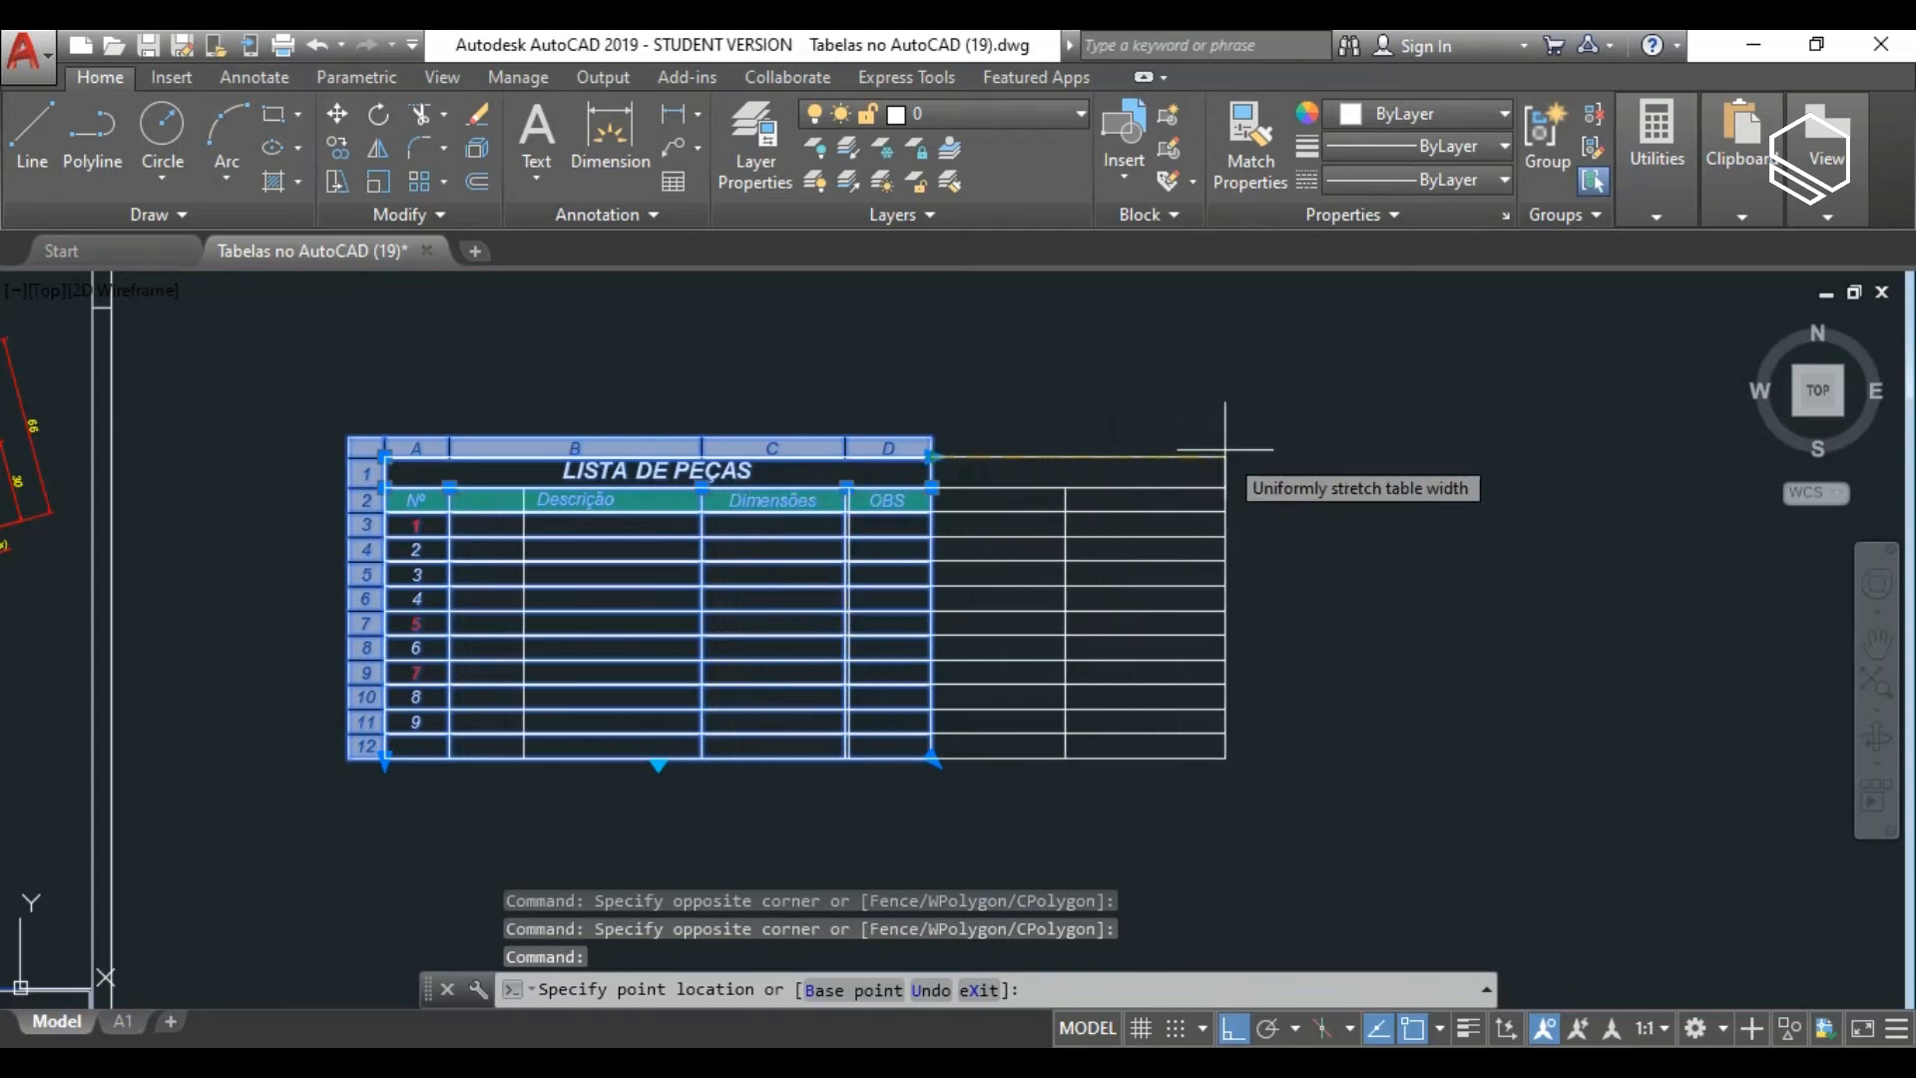
left_click(1228, 457)
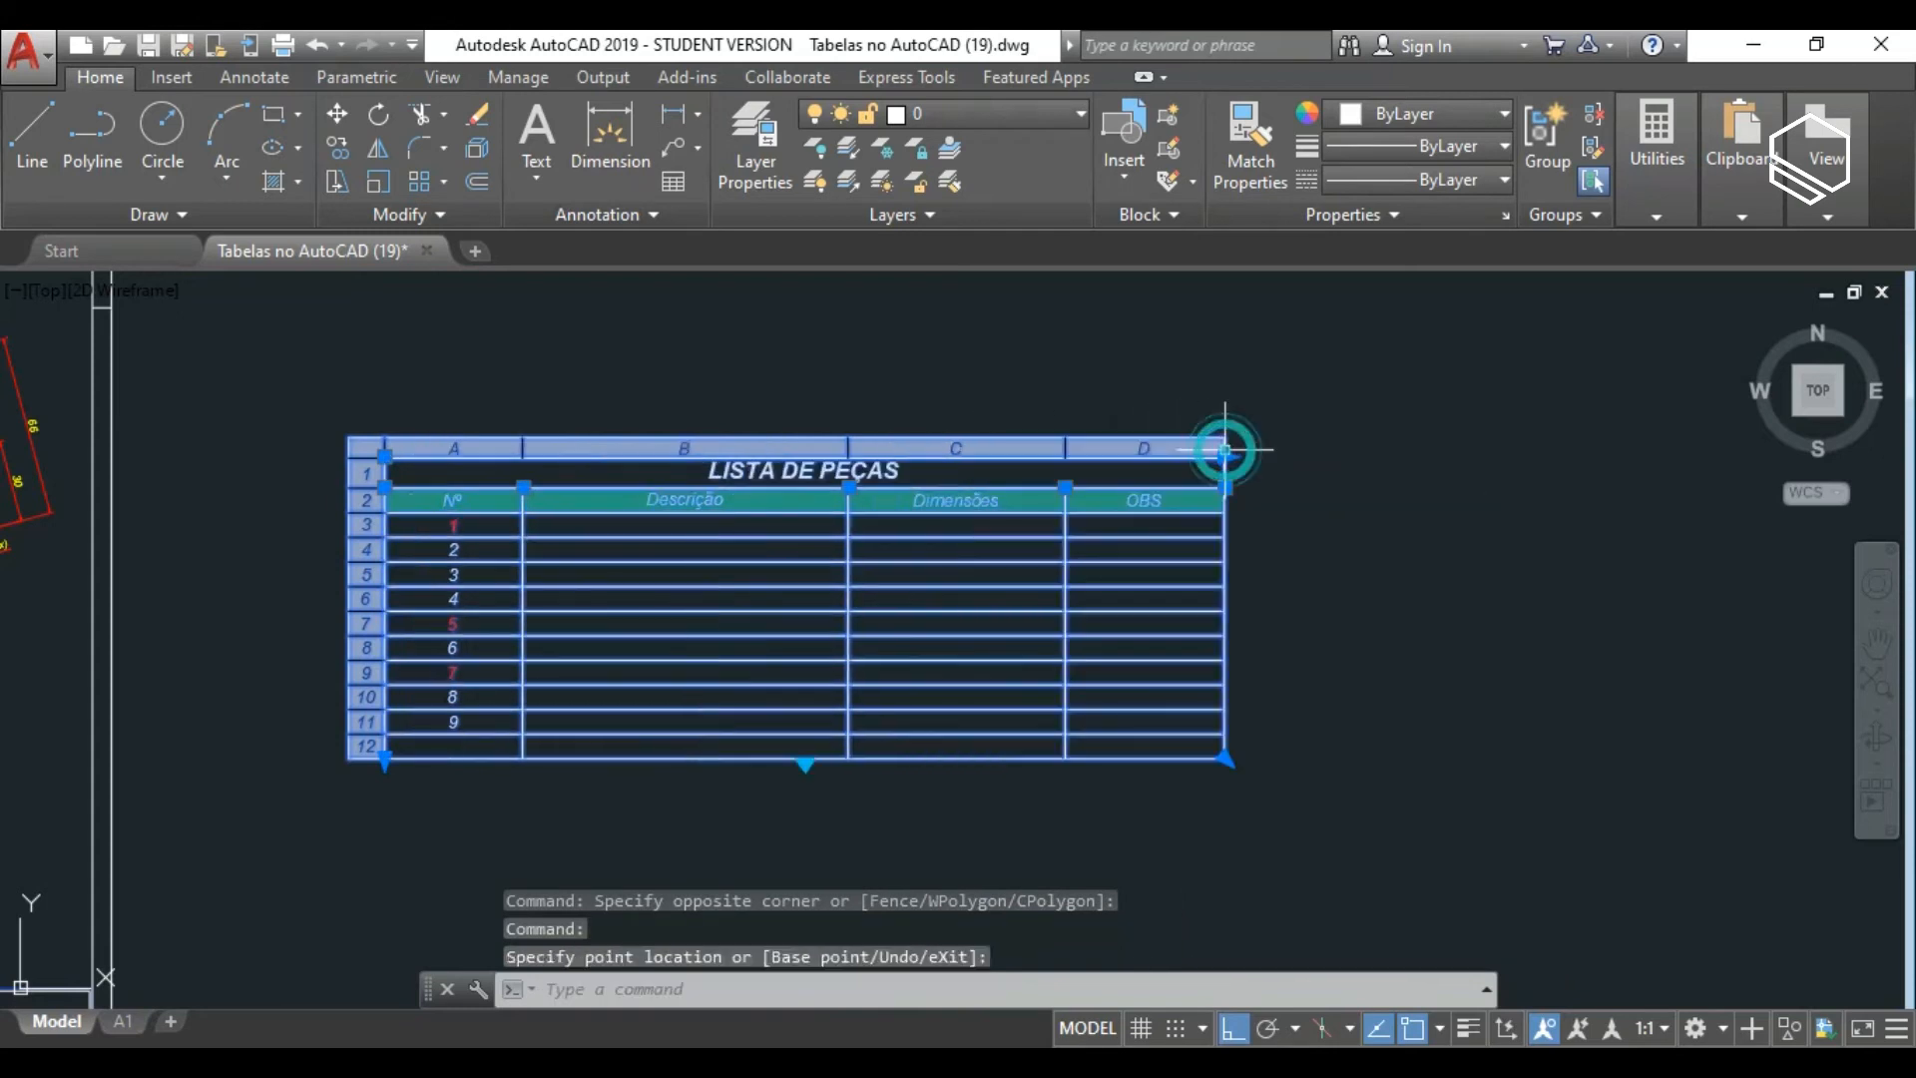
Try to uniformly stretch the table's height downward, and undo the width and height stretches.
left_click(384, 758)
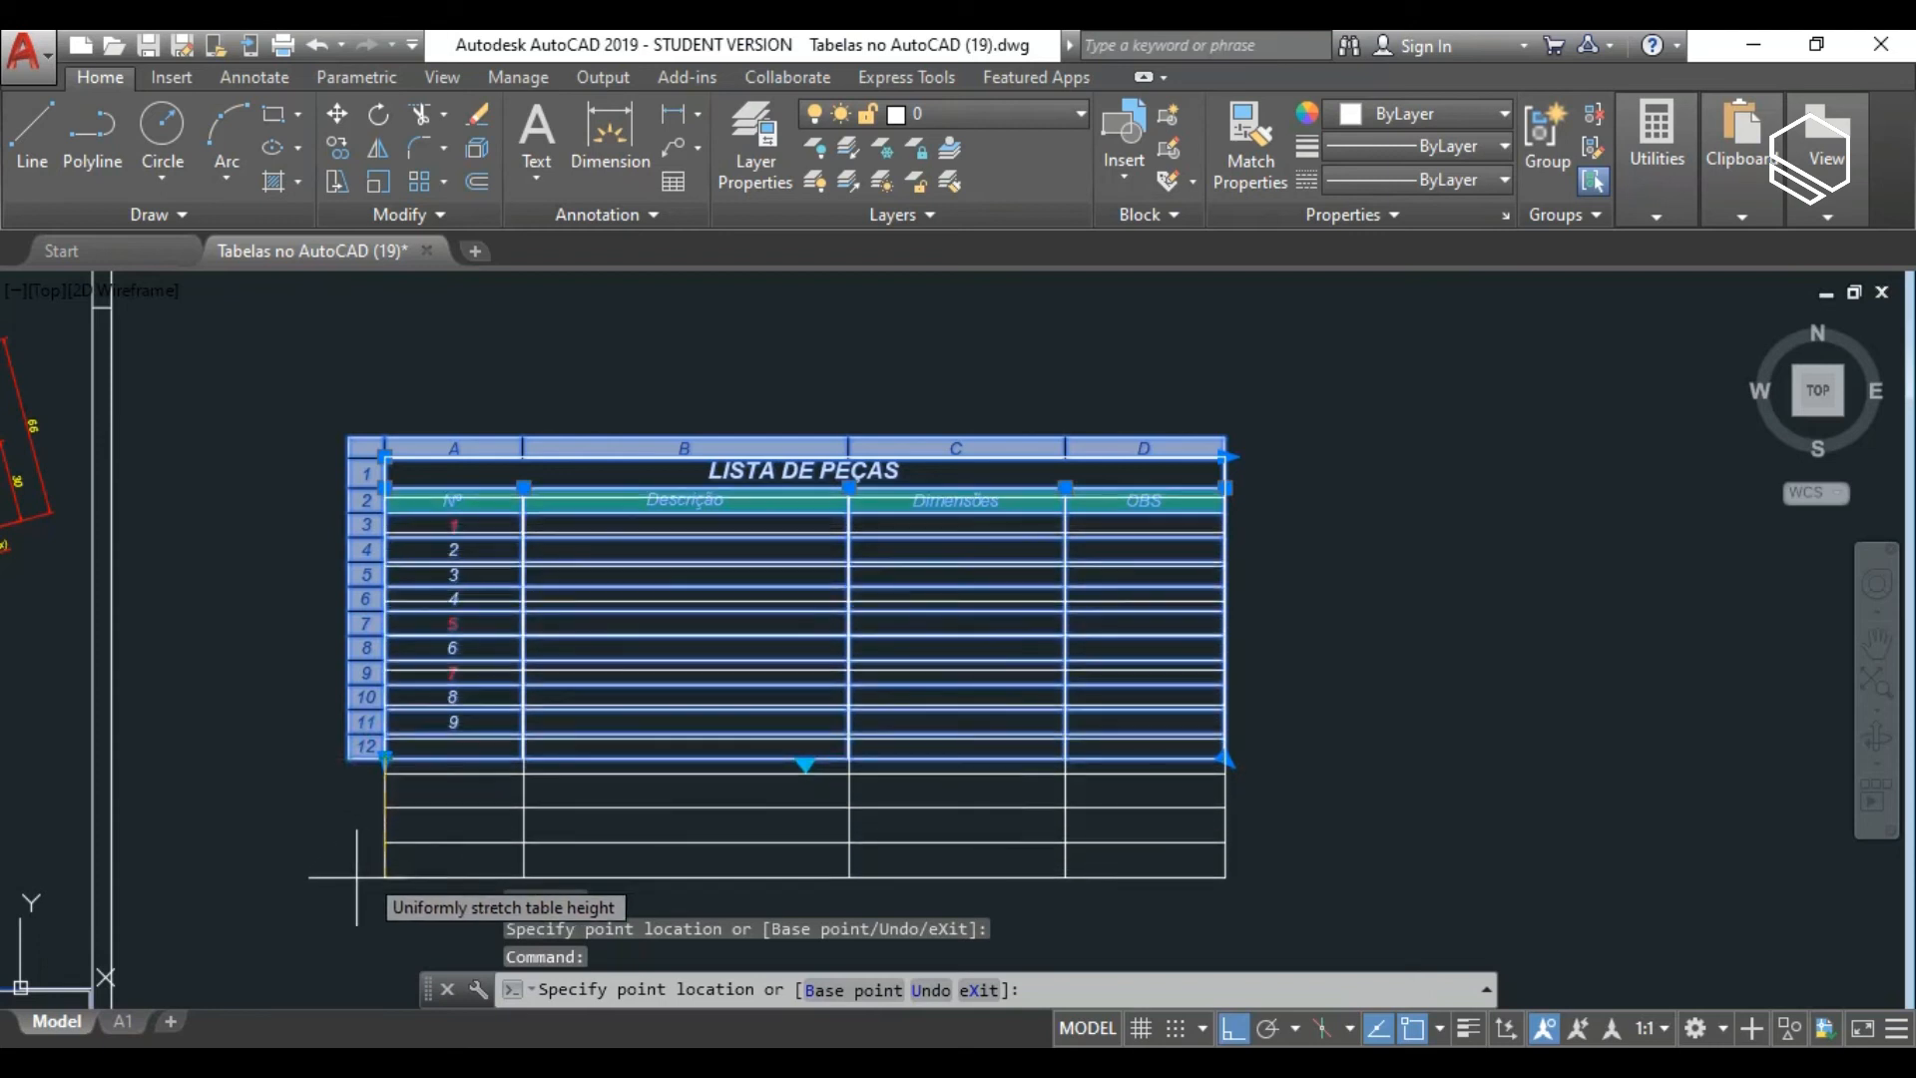
key("ctrl+z")
key("ctrl+z")
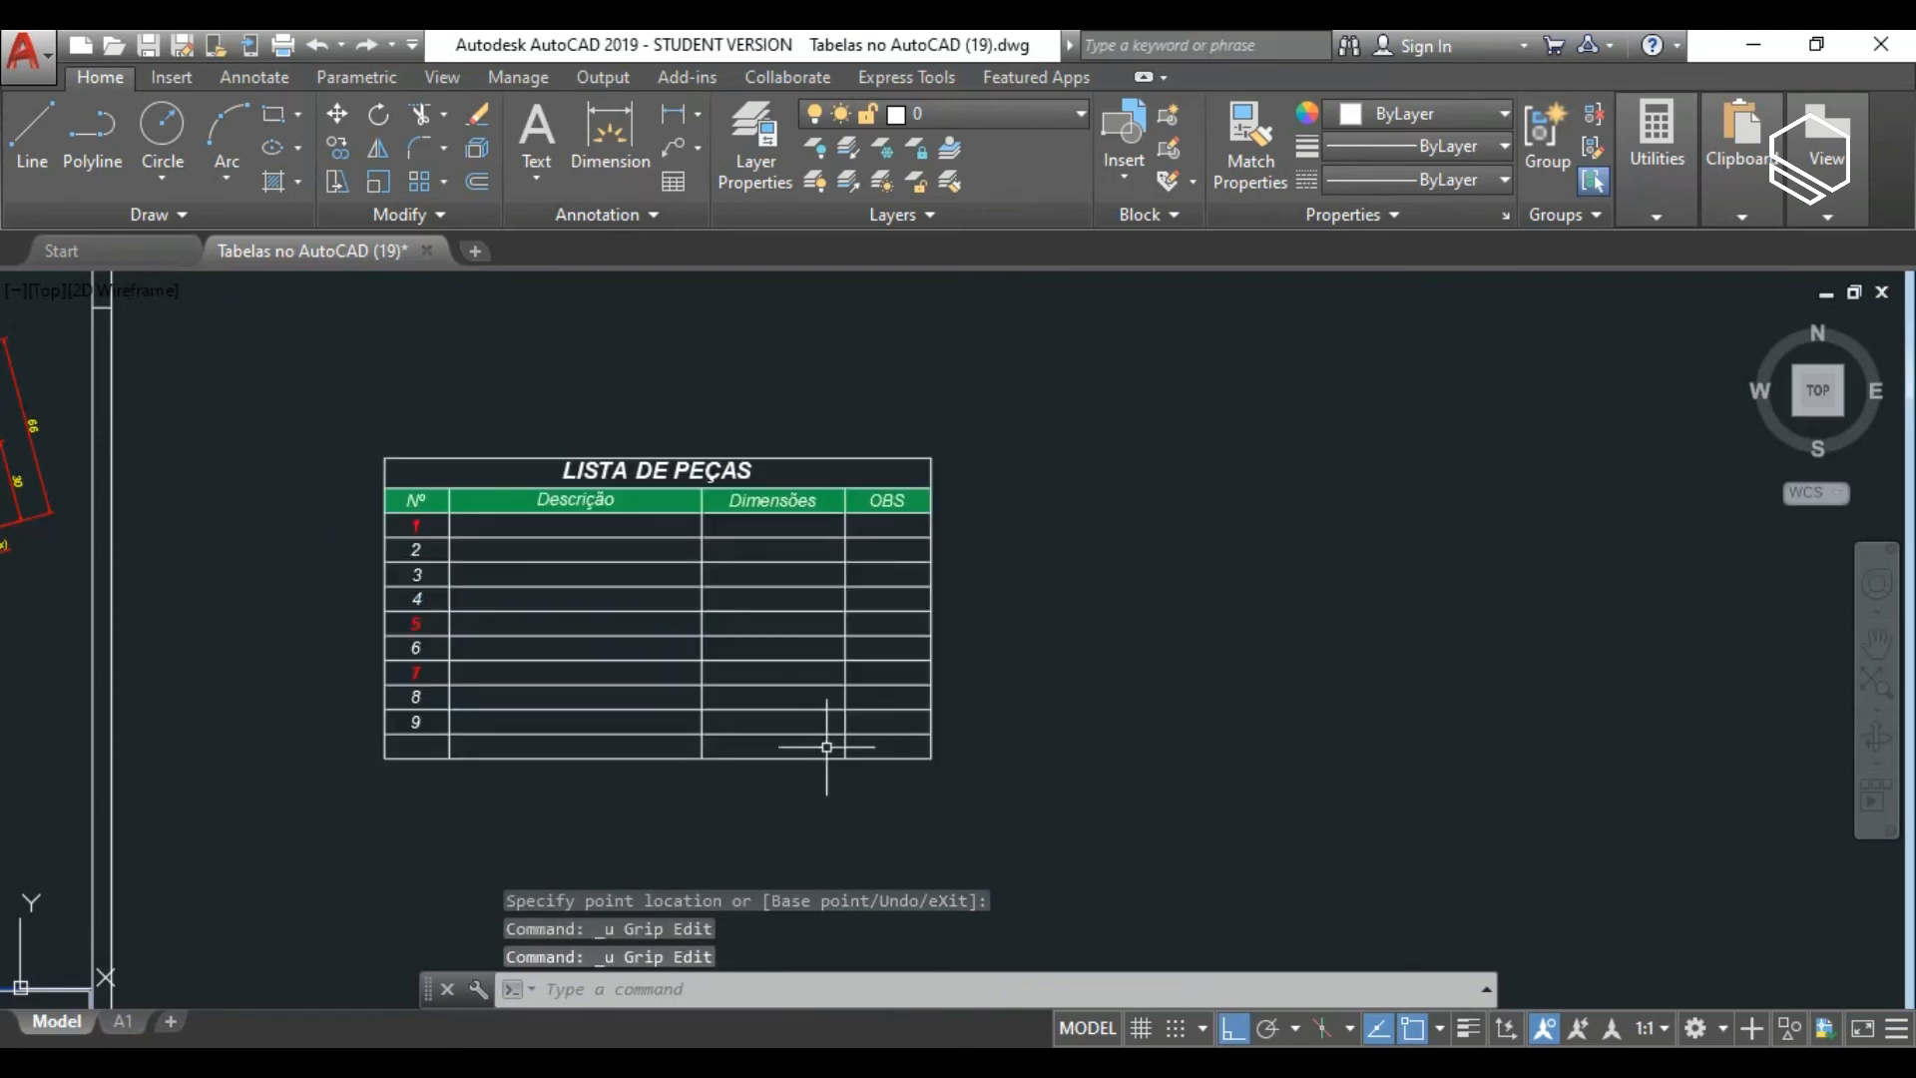
Break the table below row 7 so that the remaining rows continue in a second part beside it.
left_click(877, 780)
left_click(749, 634)
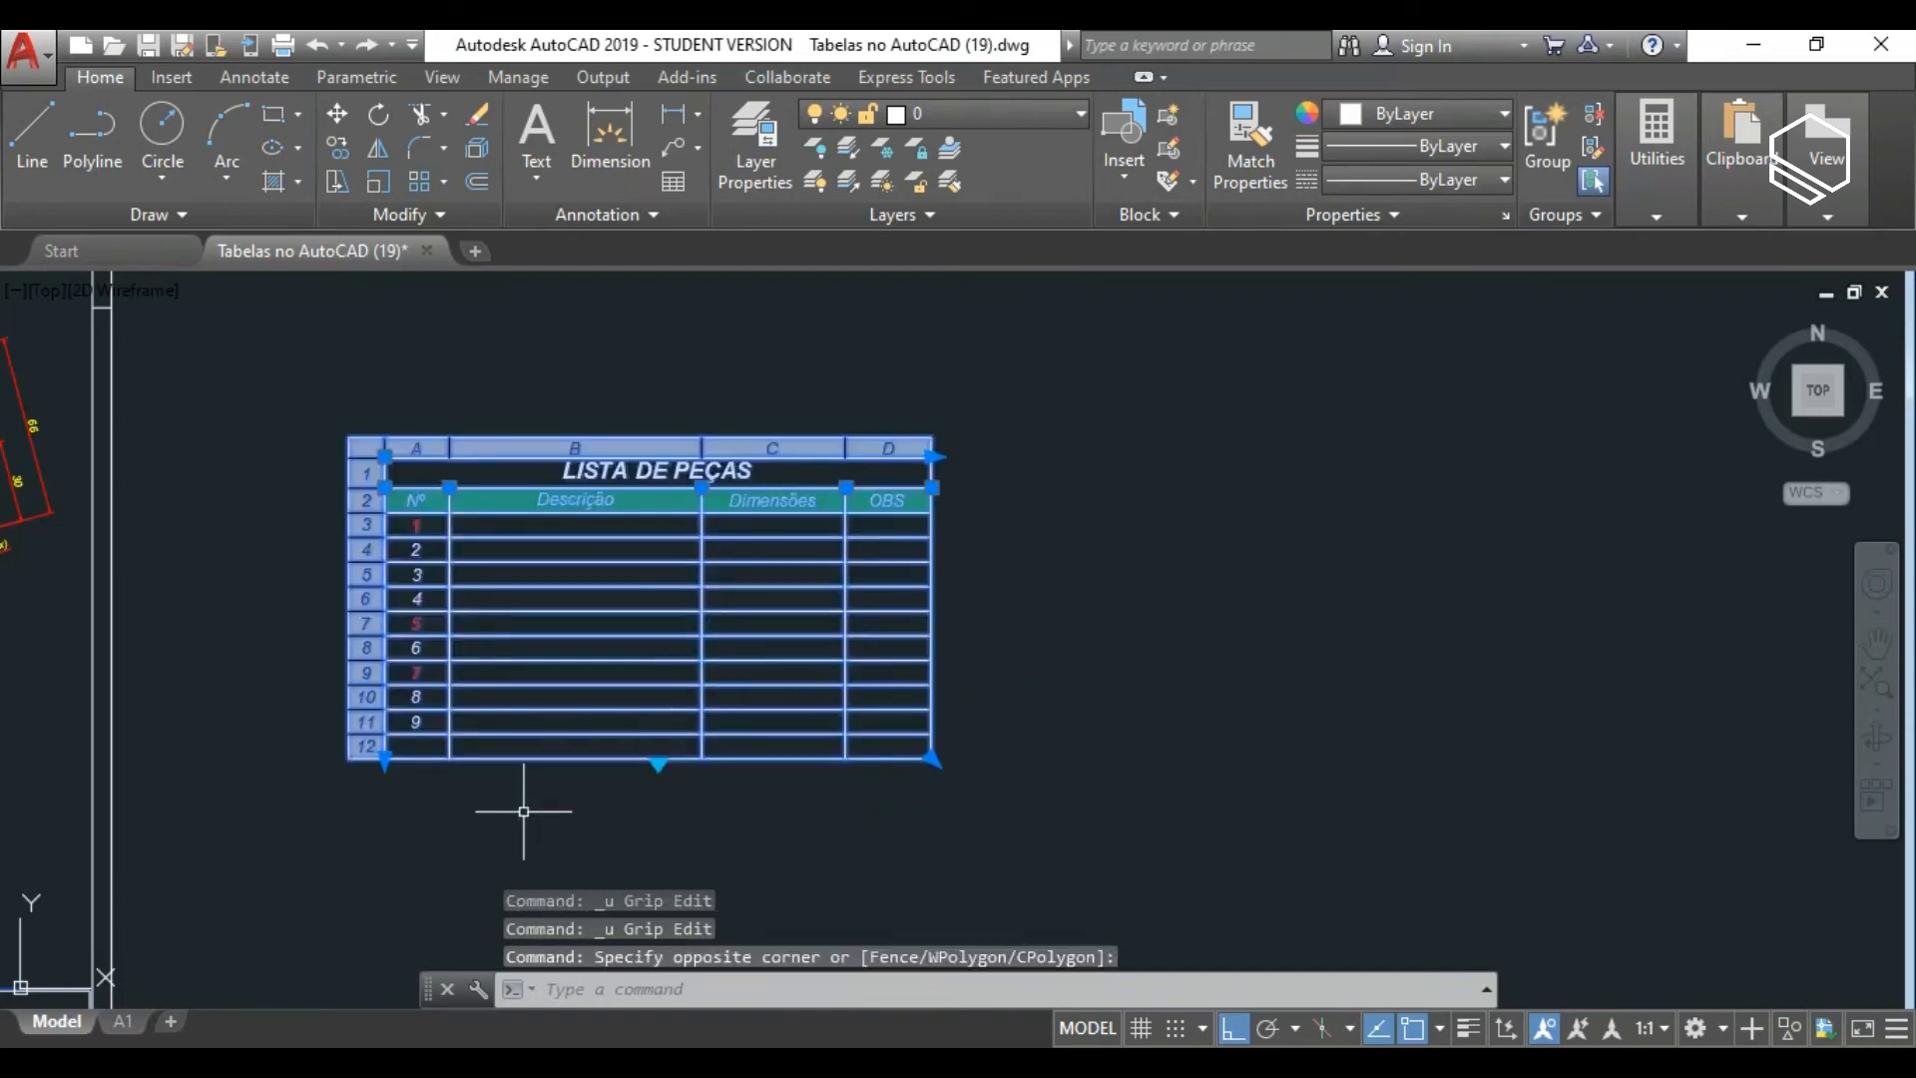
left_click(659, 760)
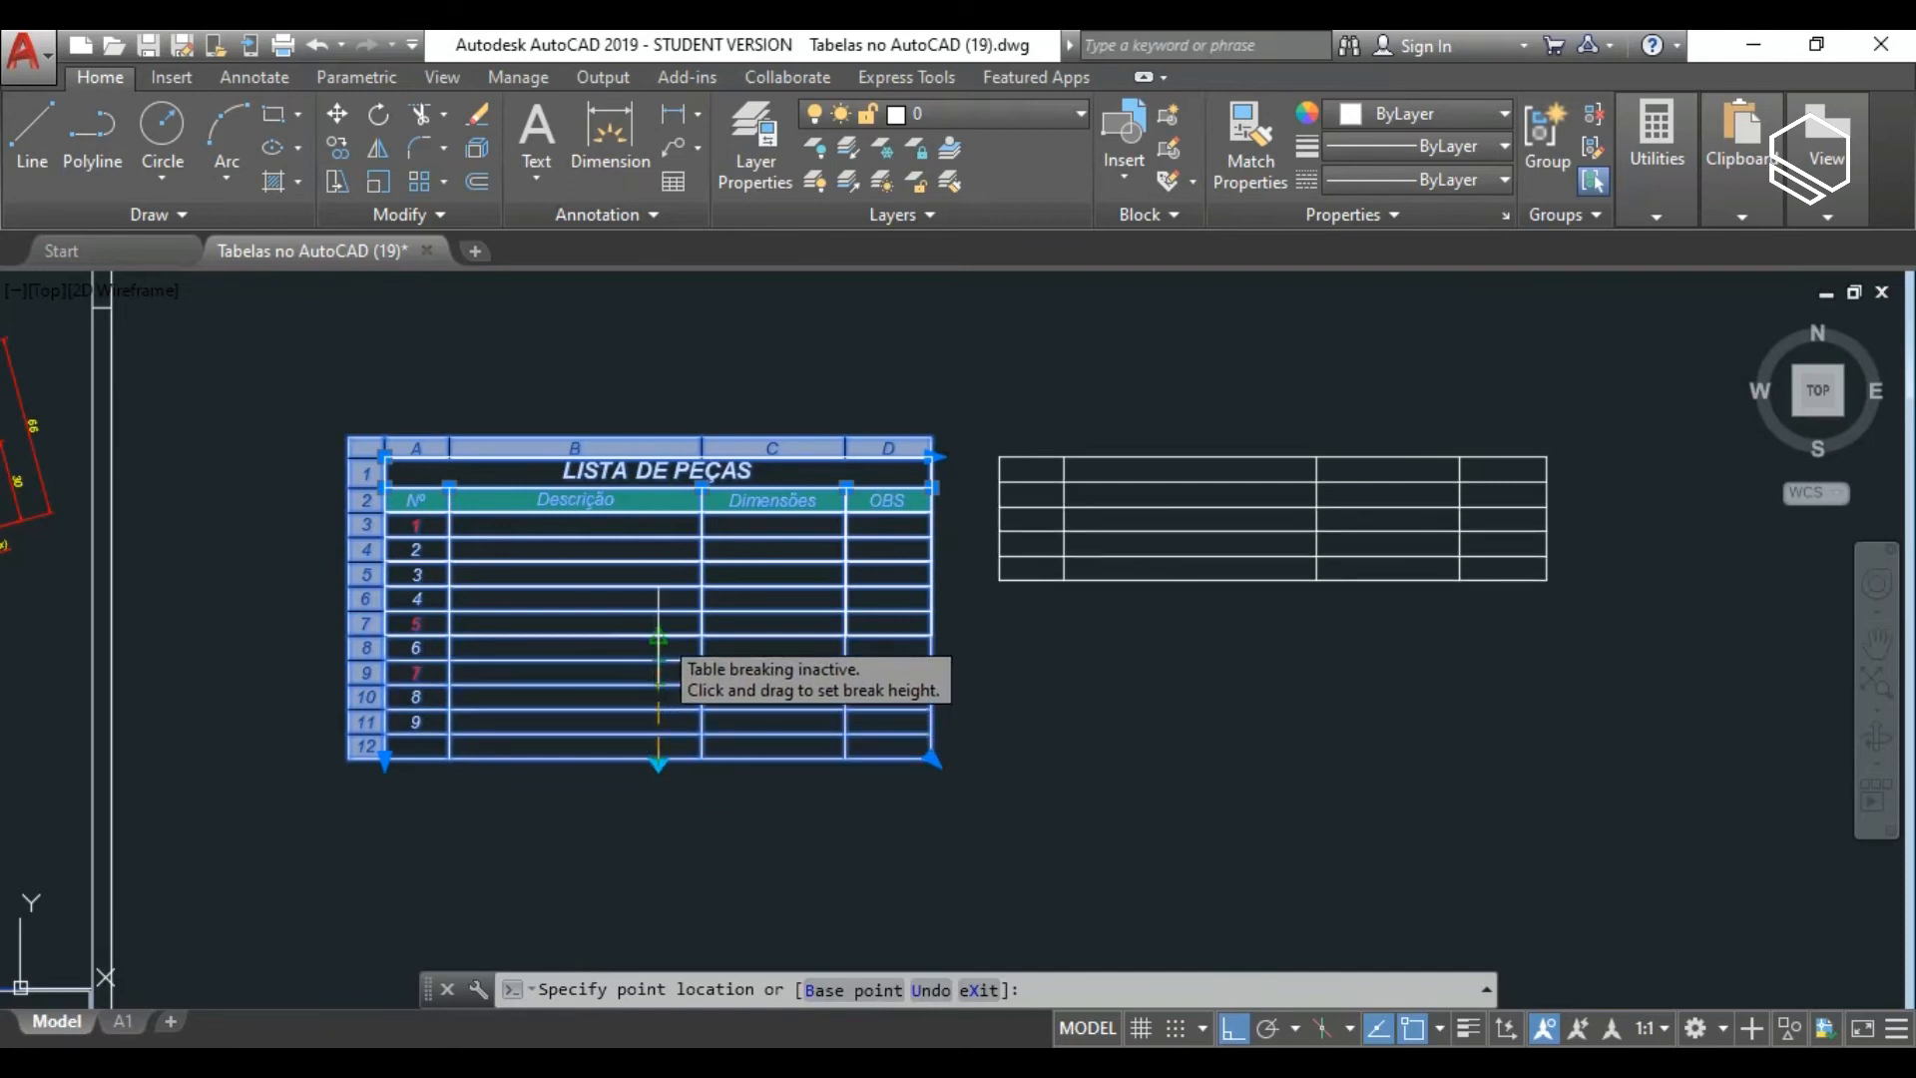
left_click(658, 636)
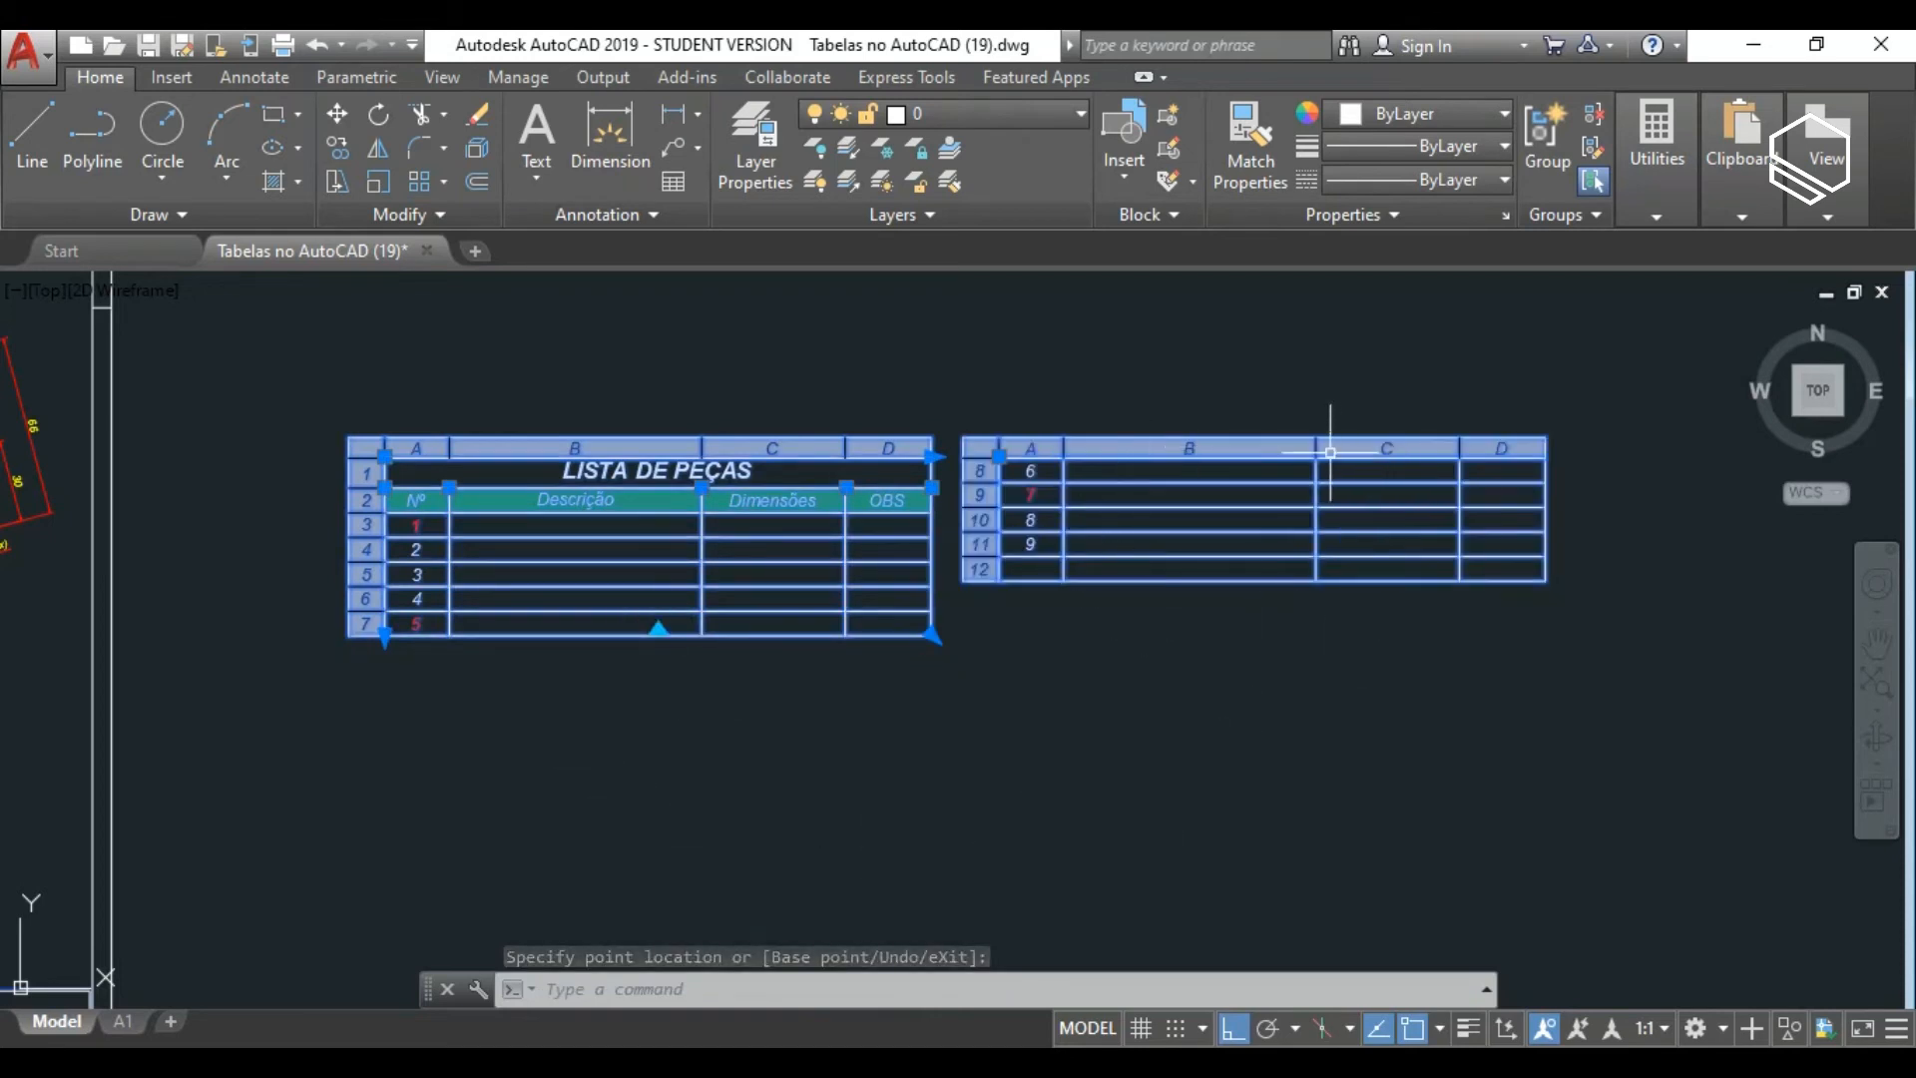
Select rows 8 to 12 in the second table part and insert five rows below them.
left_click(384, 698)
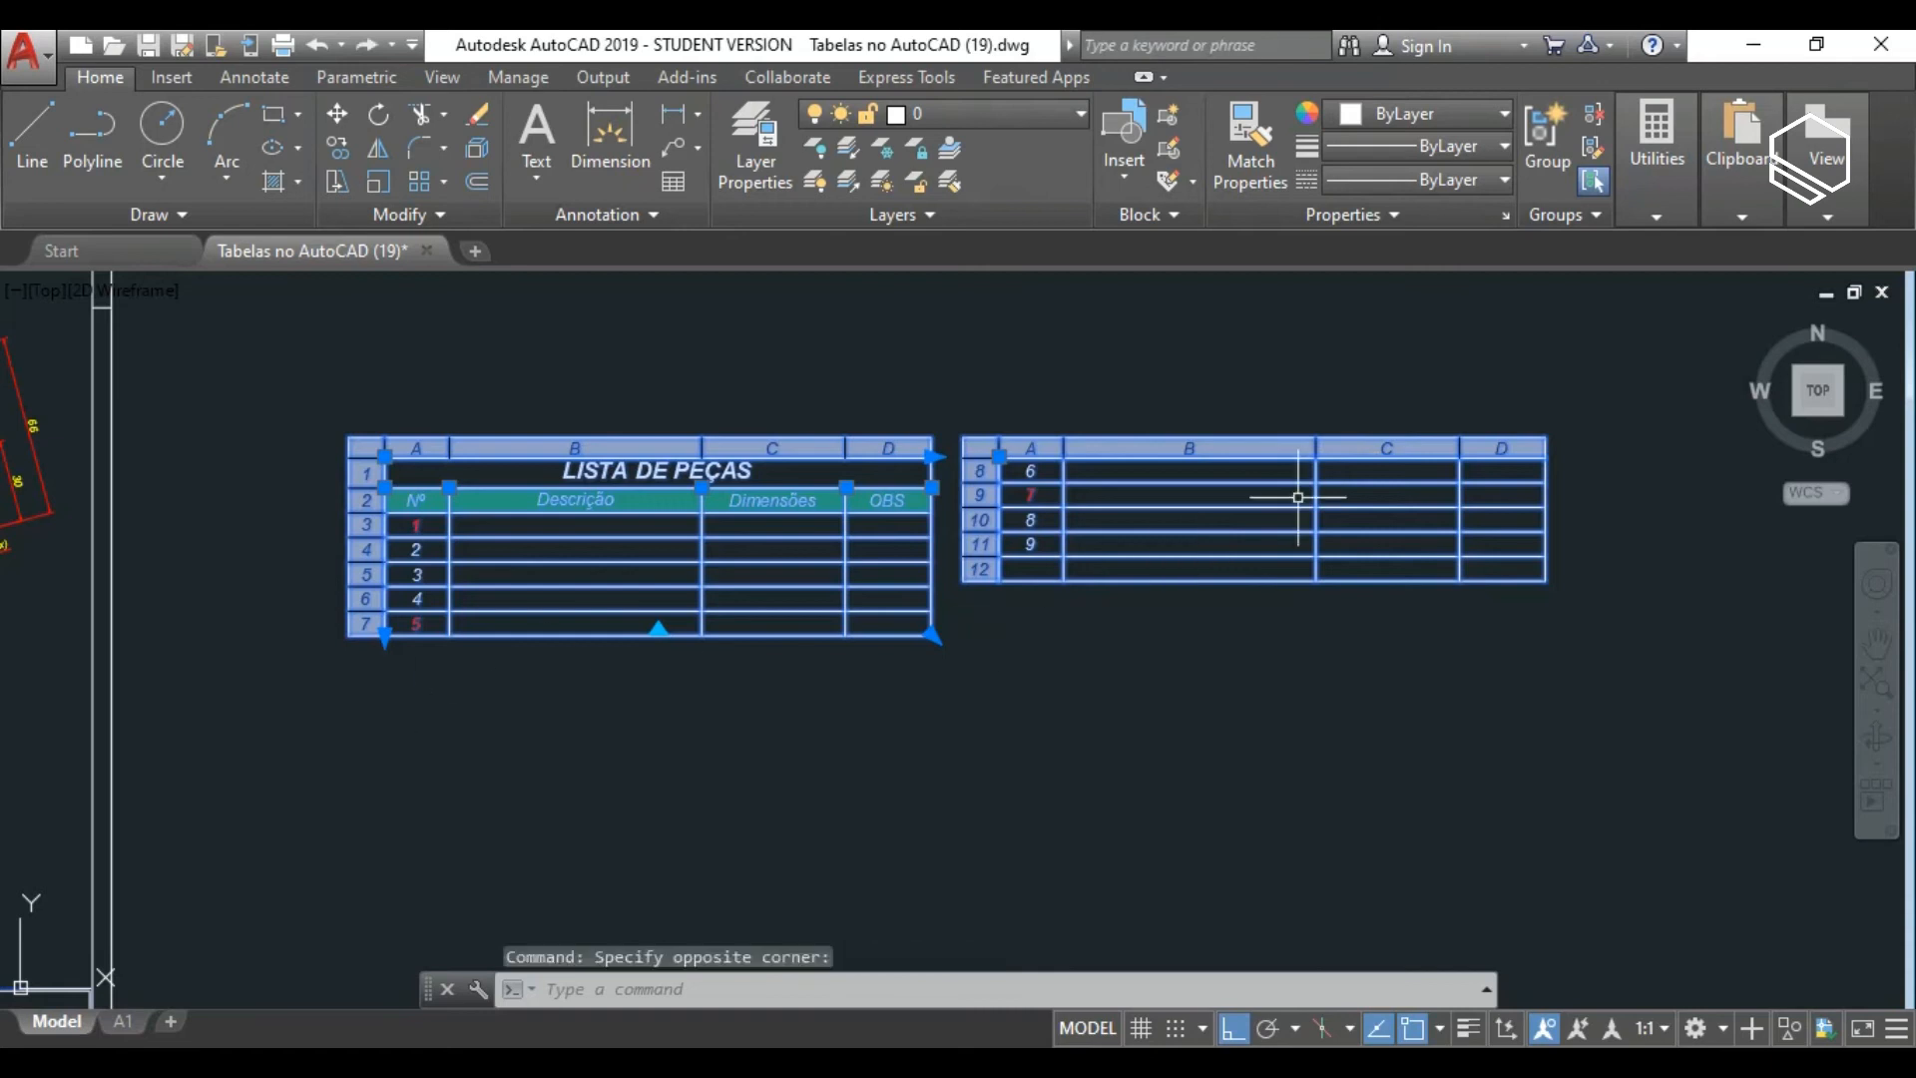
left_click(1500, 572)
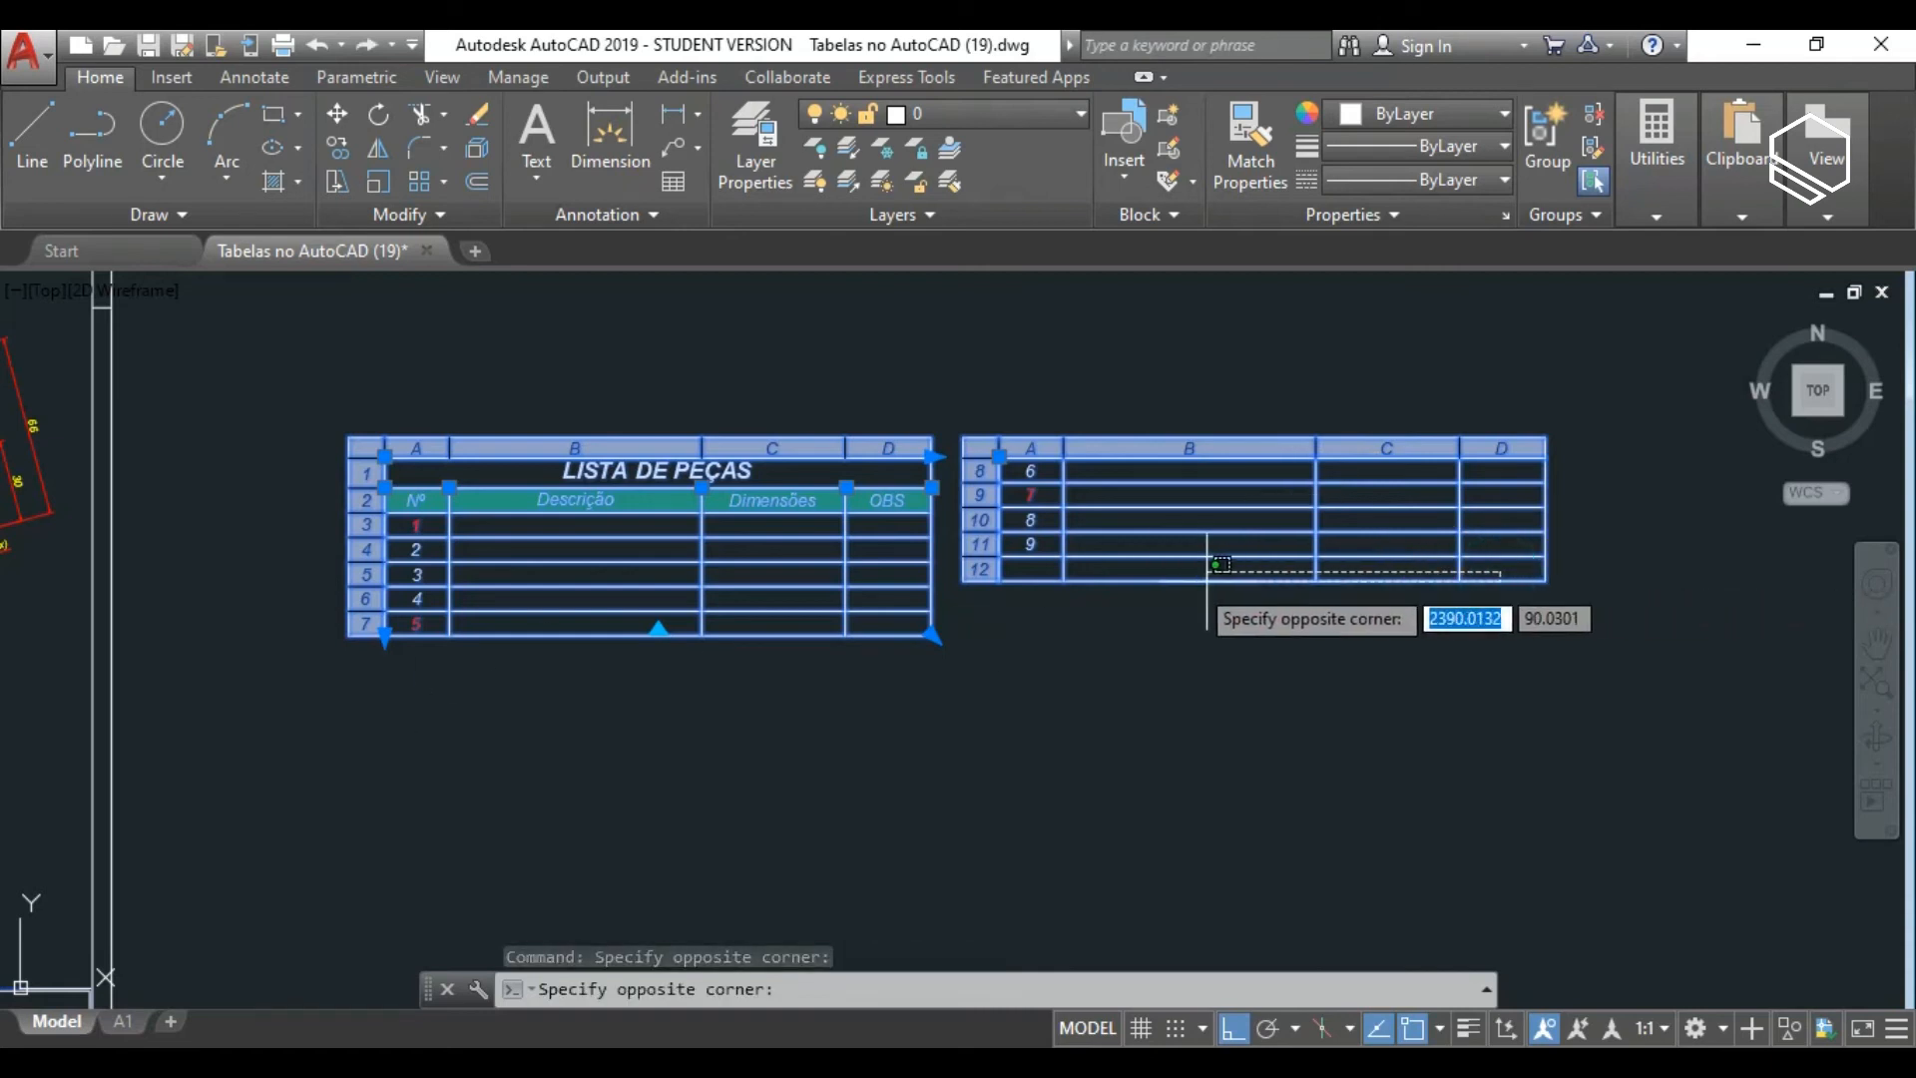
left_click(1041, 470)
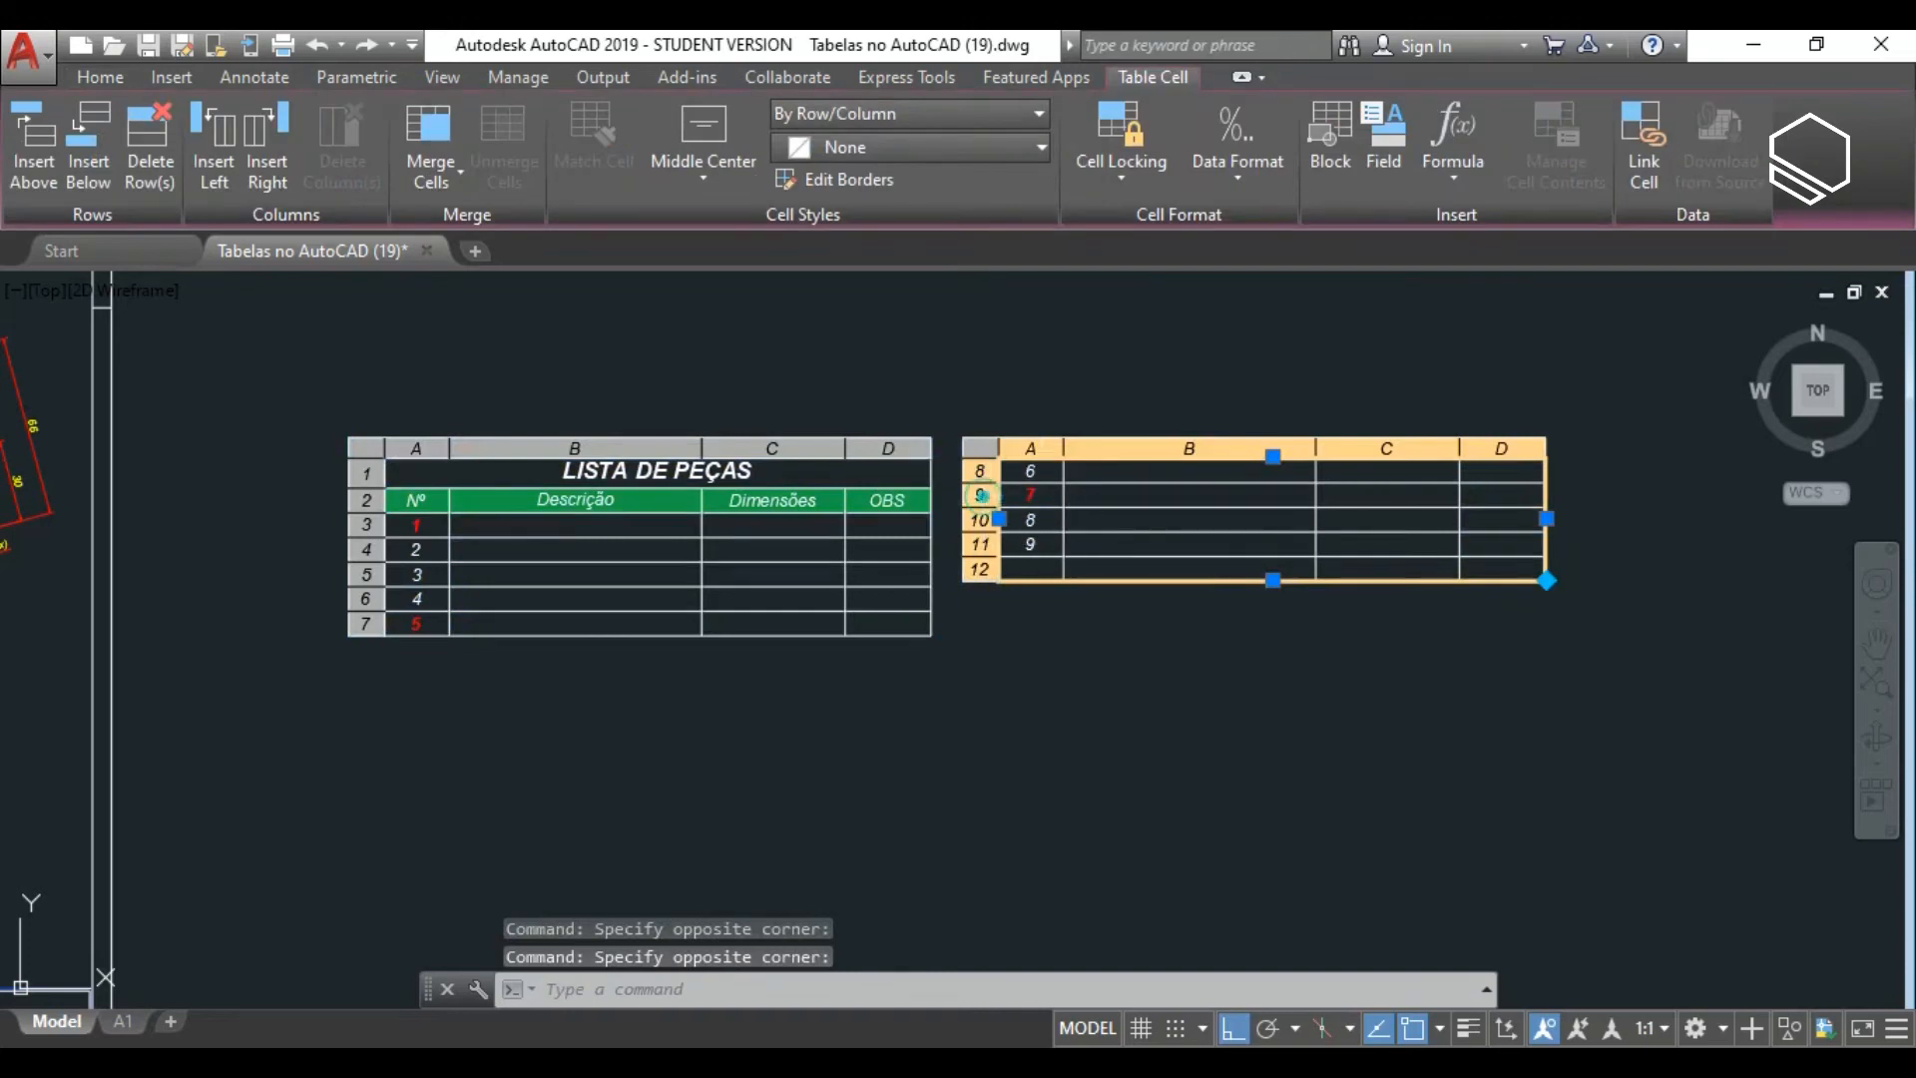
right_click(980, 495)
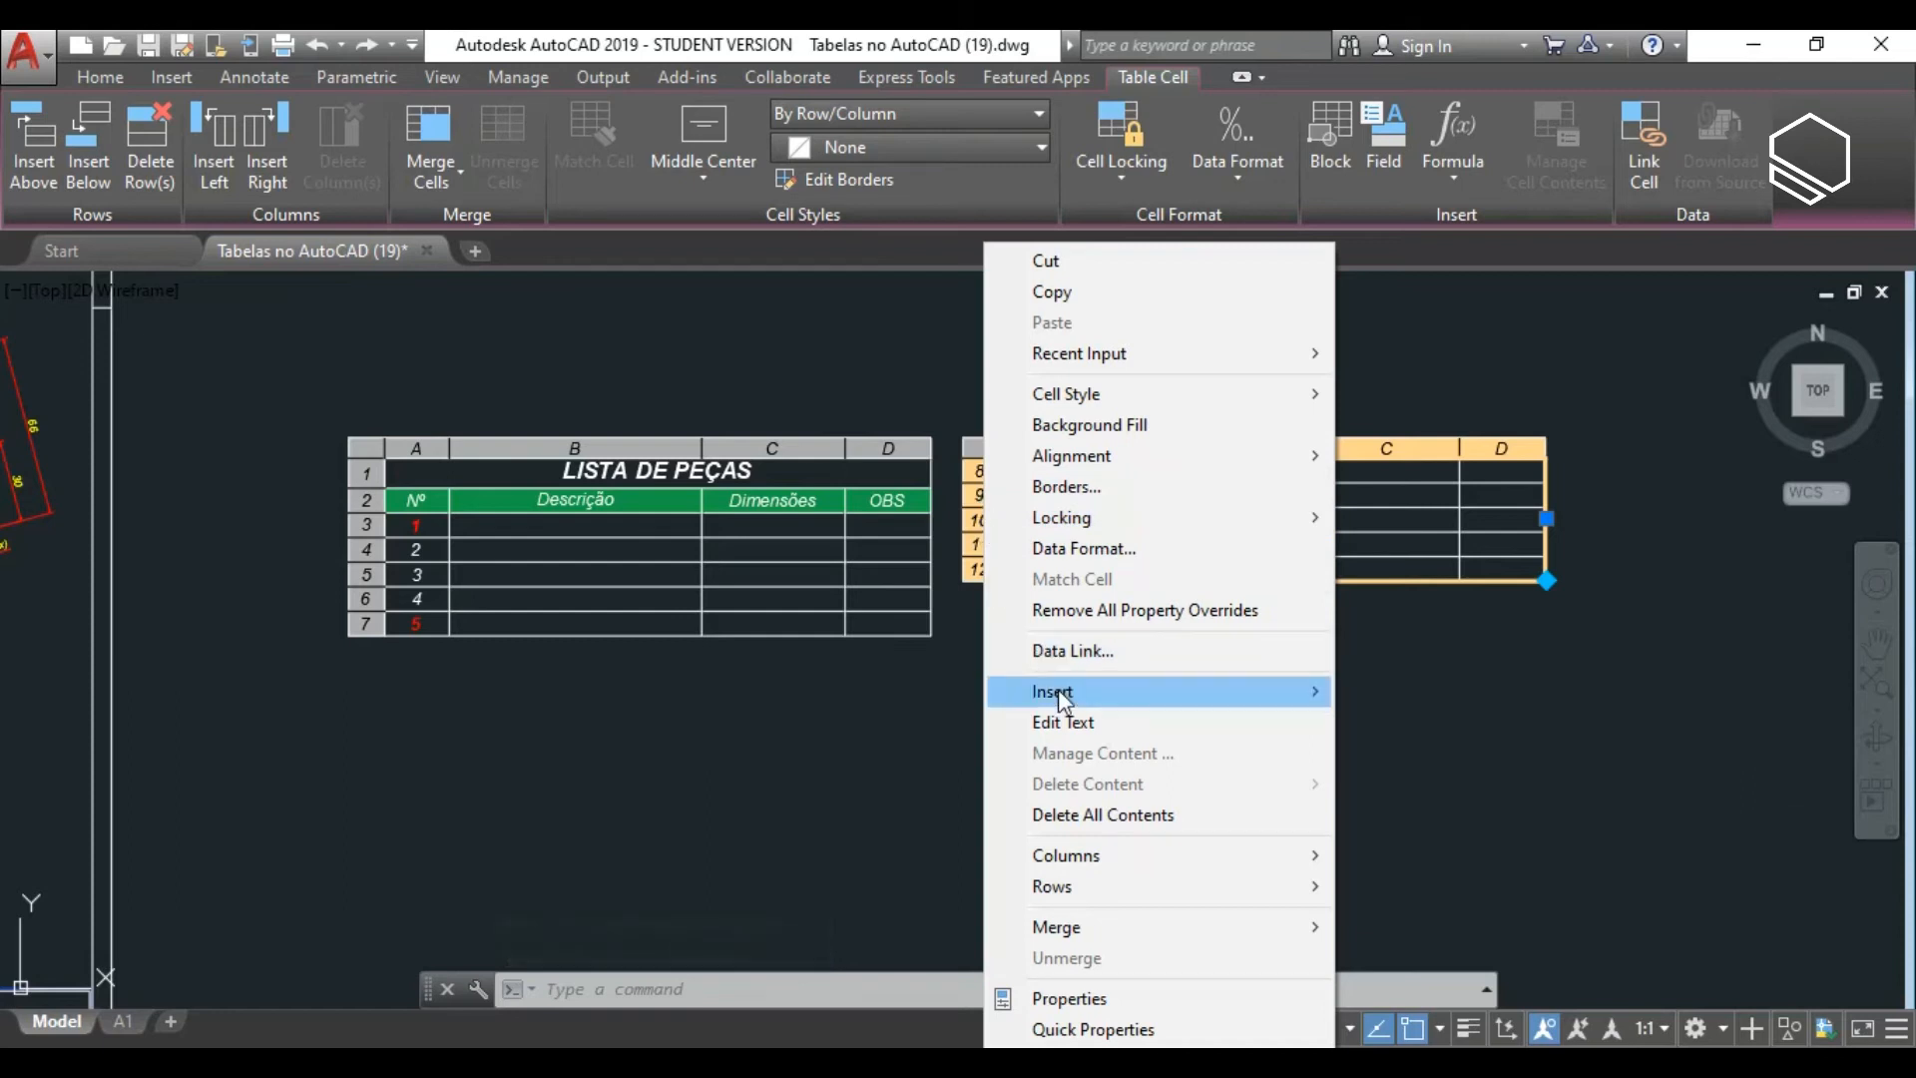
mouse_move(1095, 895)
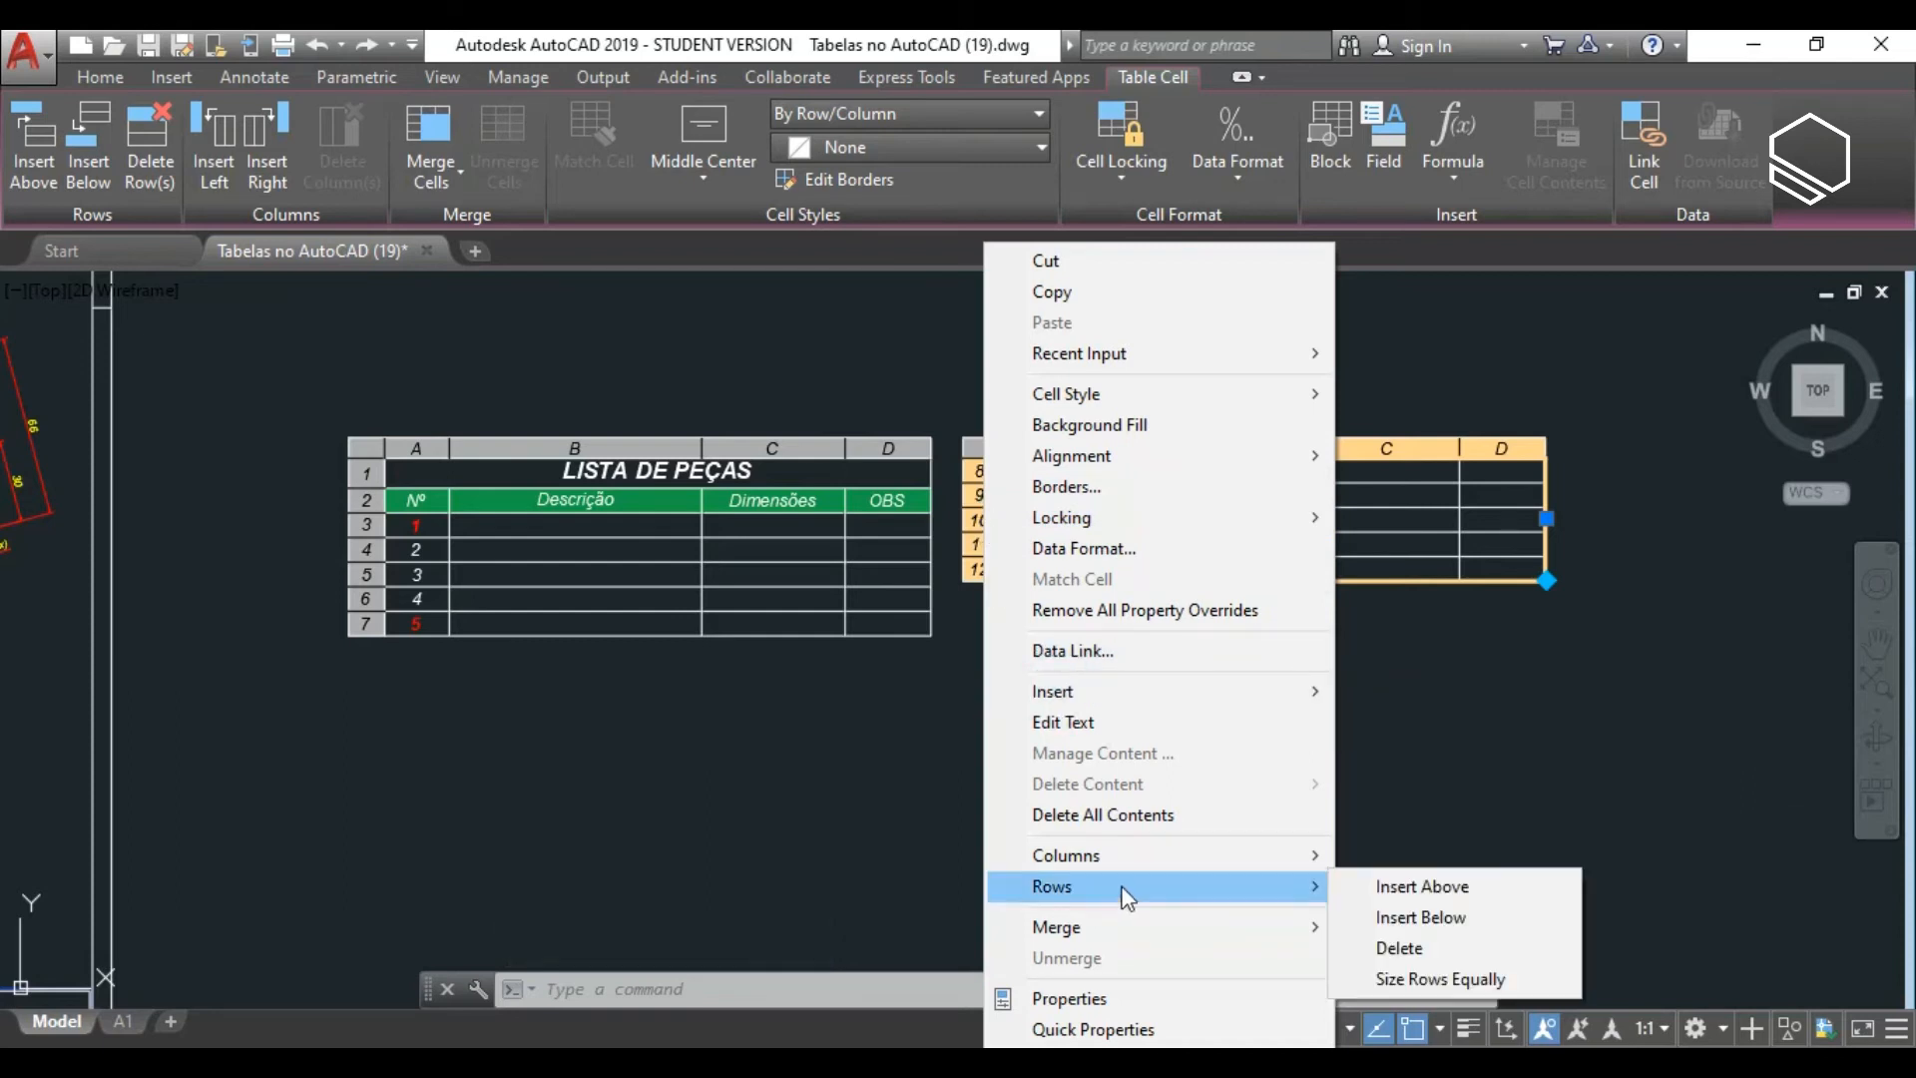
left_click(1457, 917)
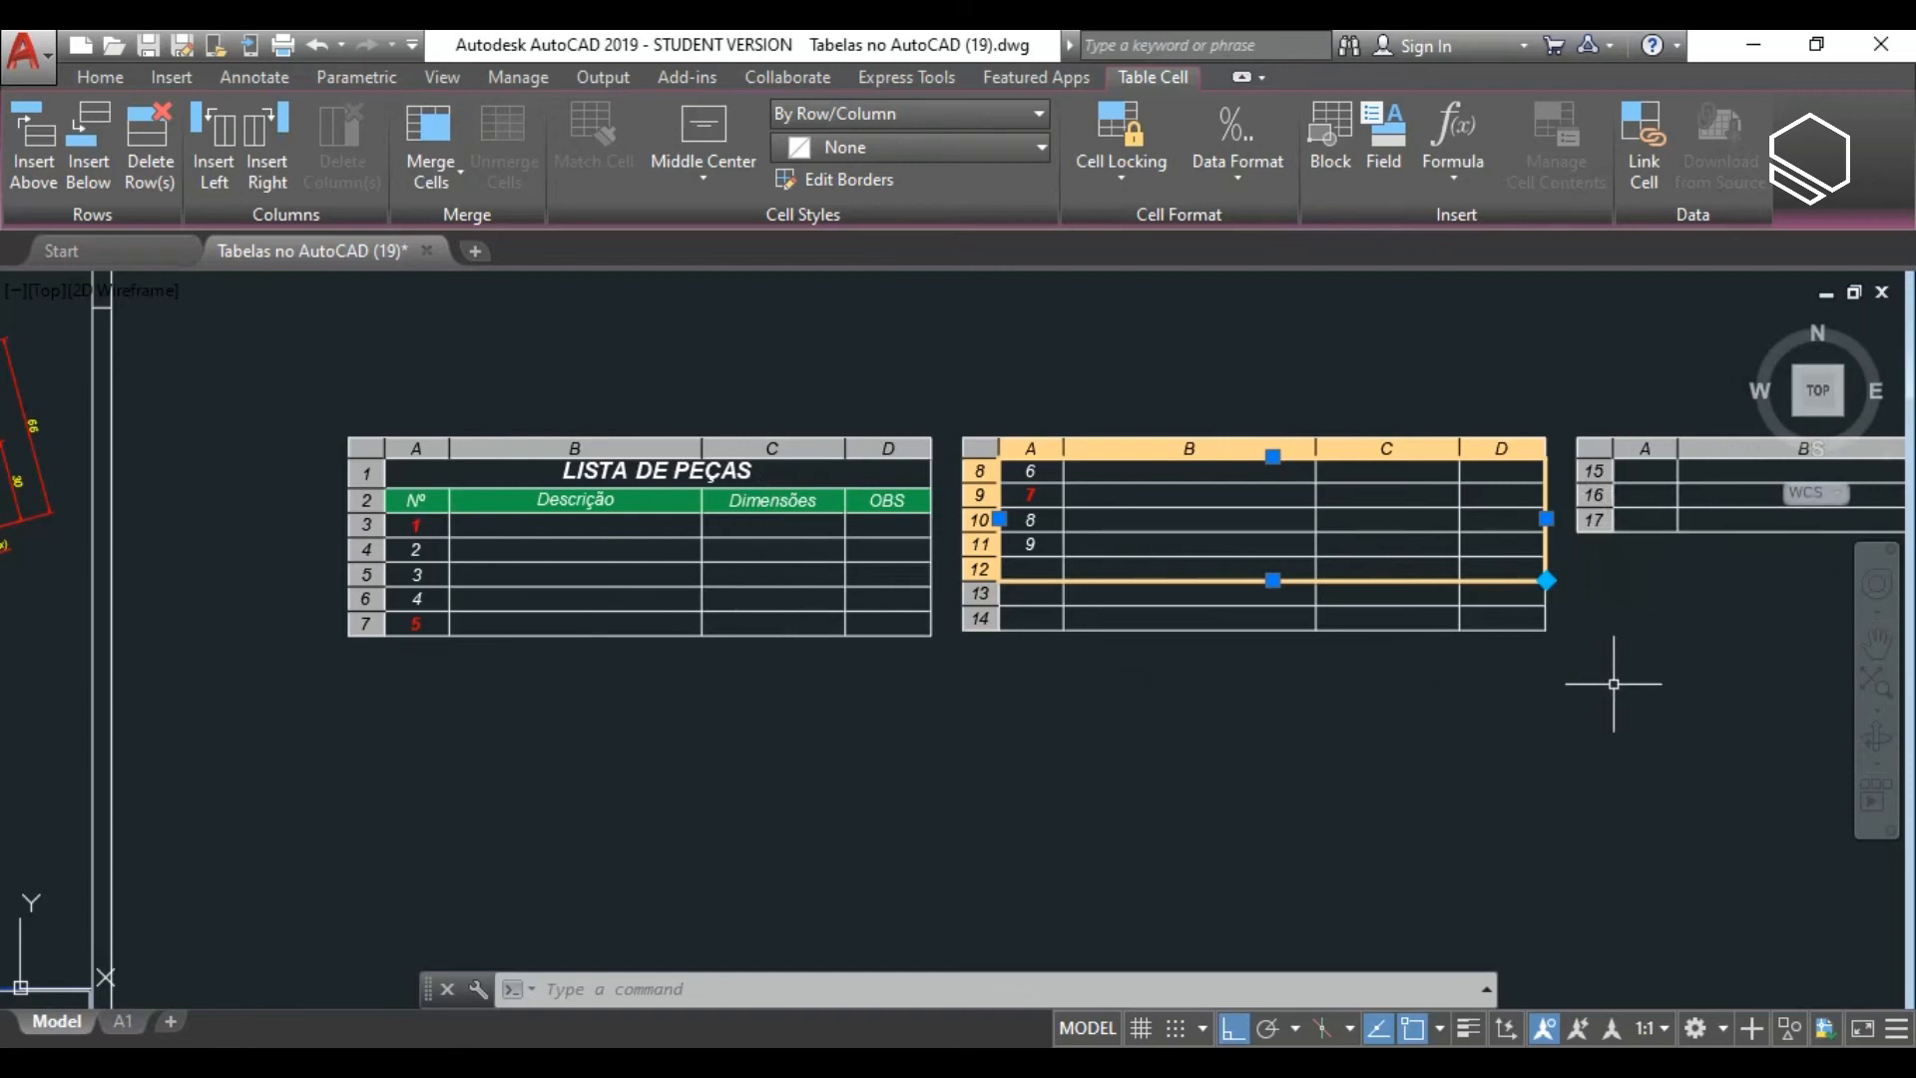
Select the broken table and extend its break height to about 102 so the first part ends at row 11.
mouse_move(1615, 692)
middle_mouse_down()
mouse_move(1402, 632)
mouse_move(1314, 736)
middle_mouse_up()
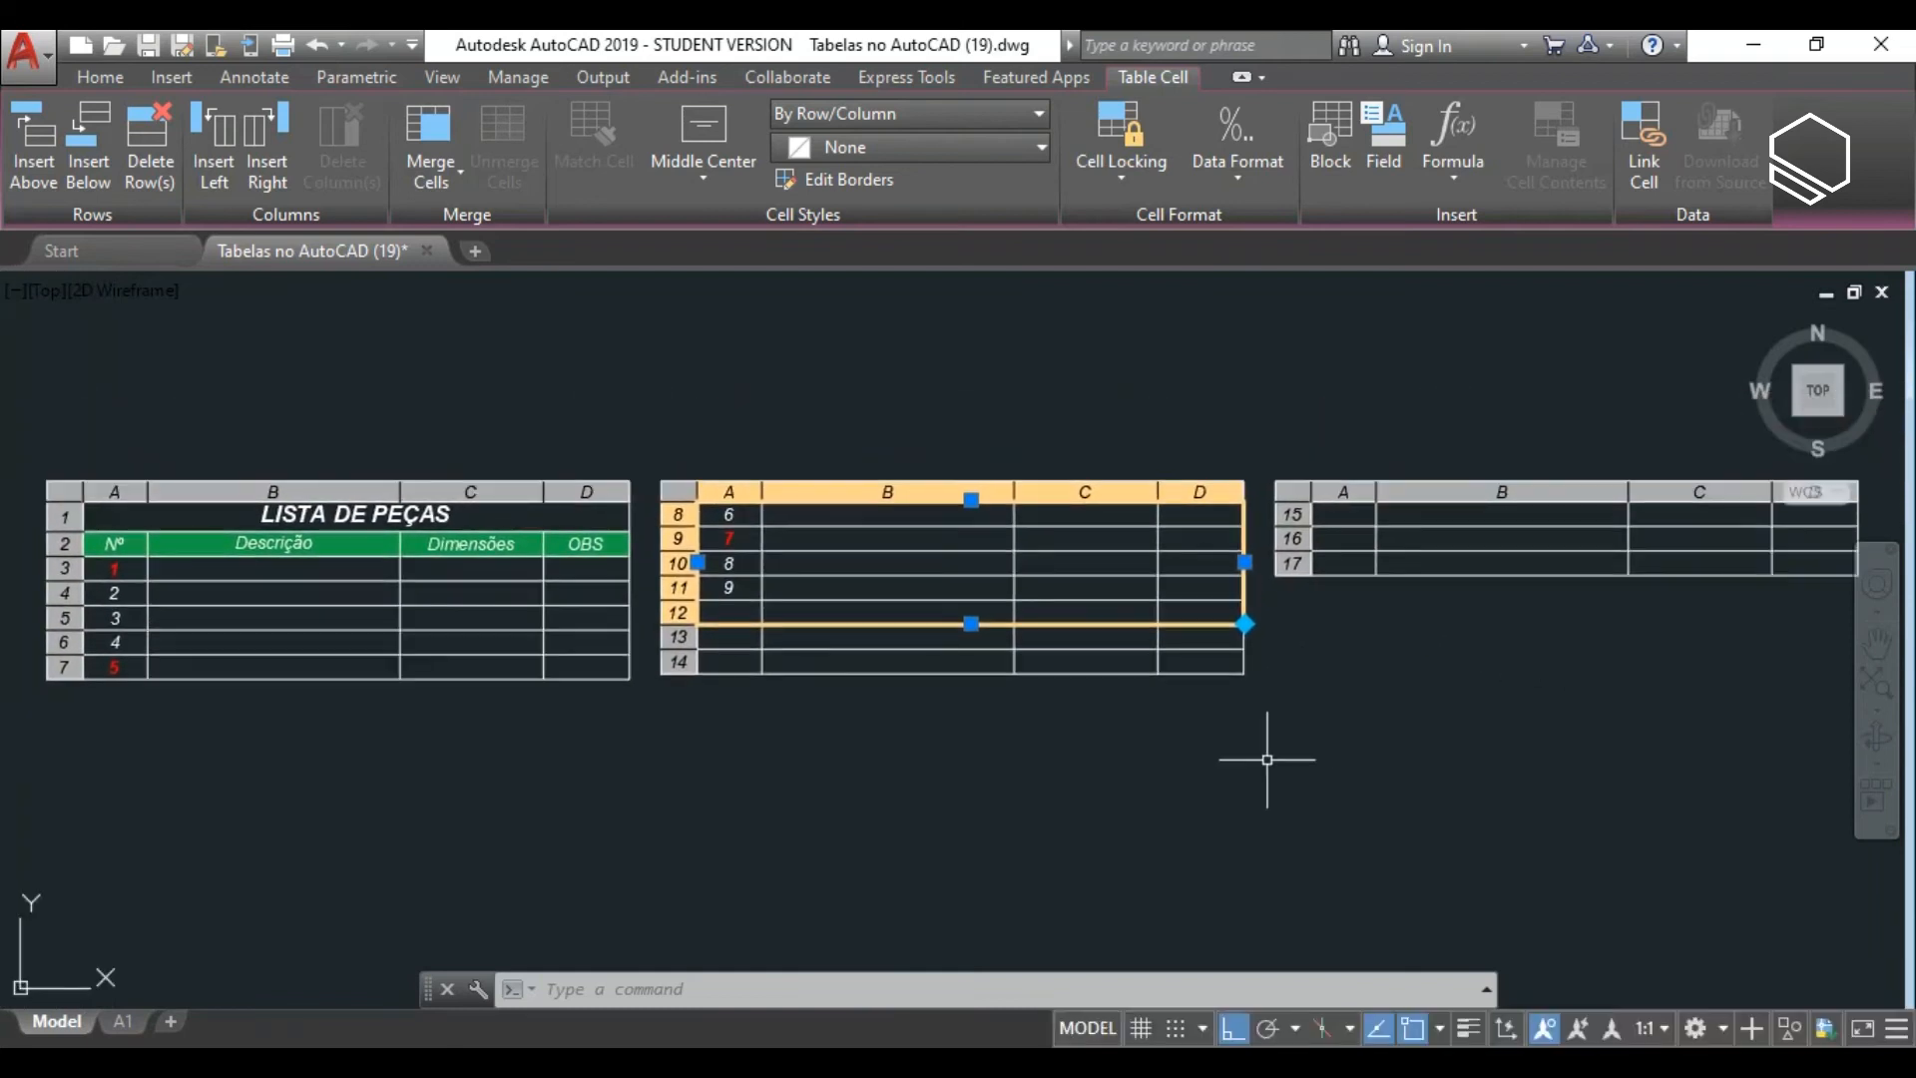
left_click(505, 727)
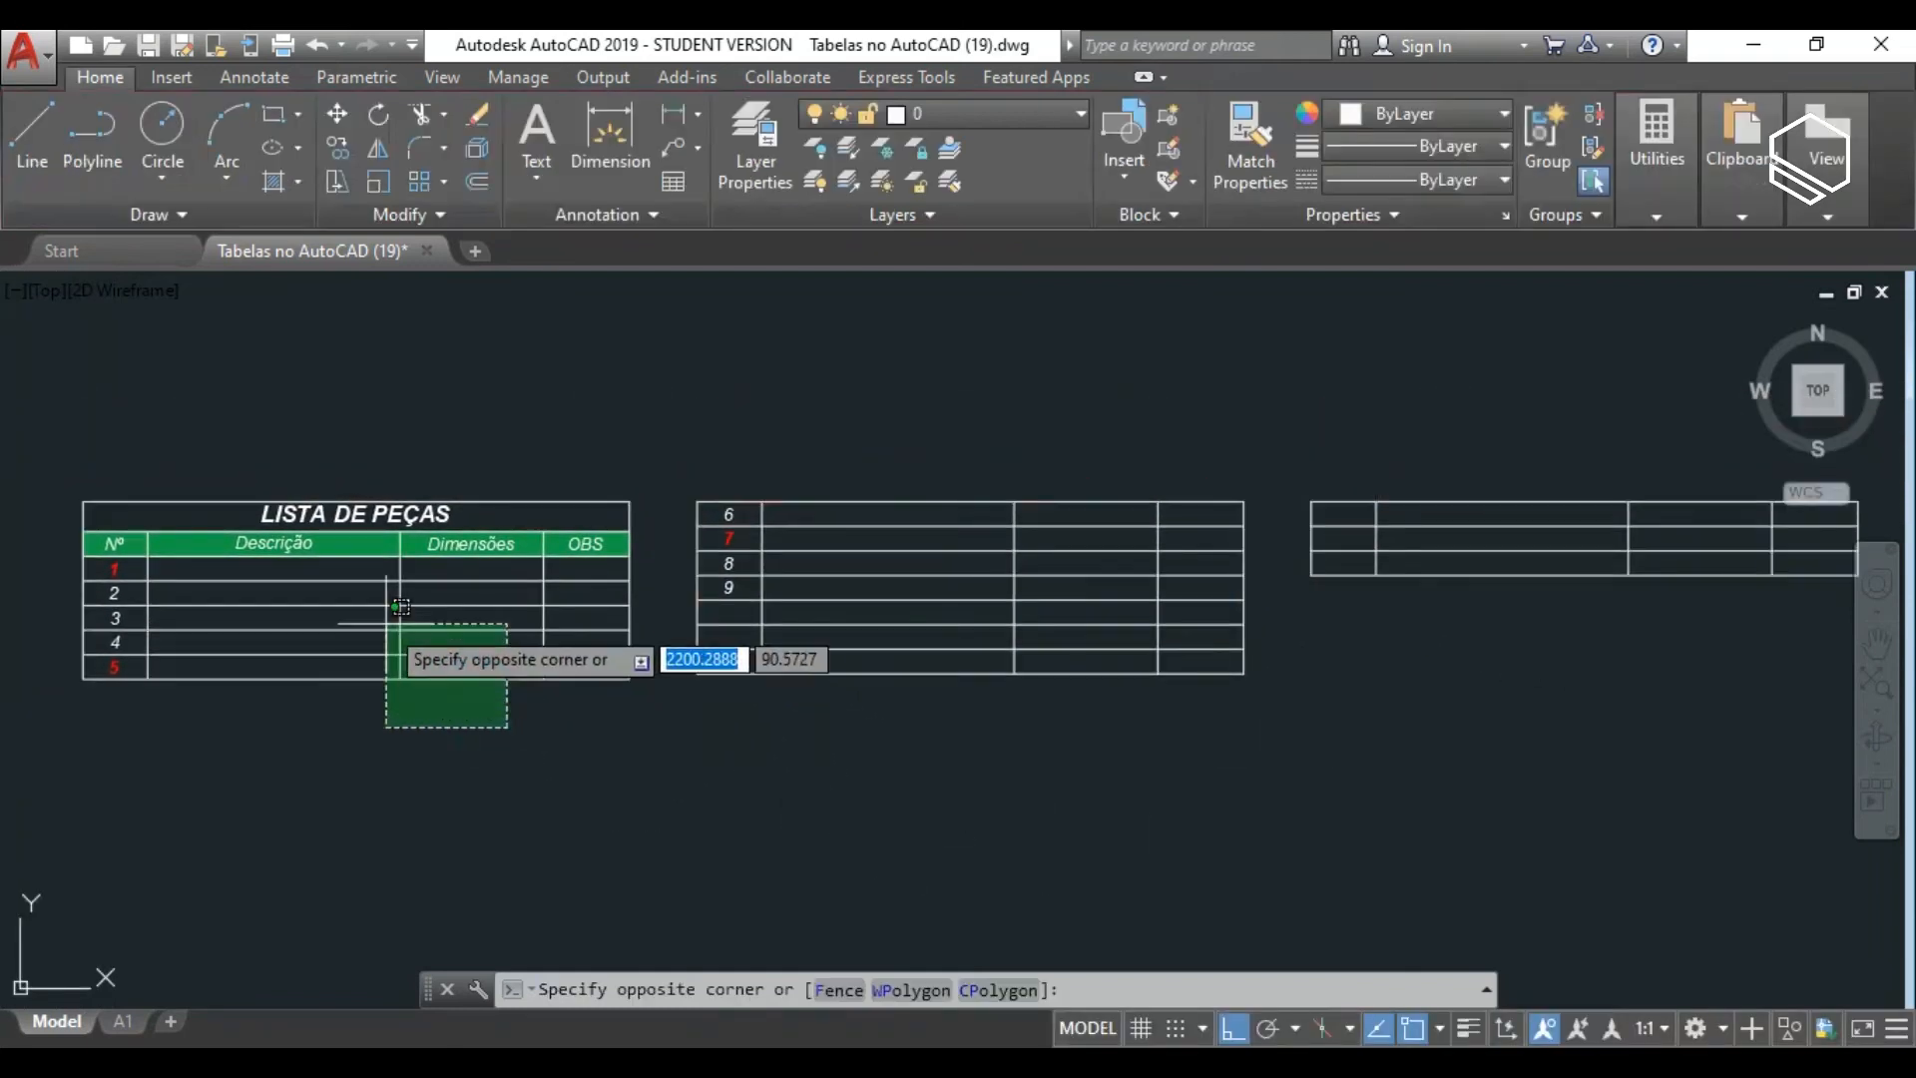
left_click(389, 633)
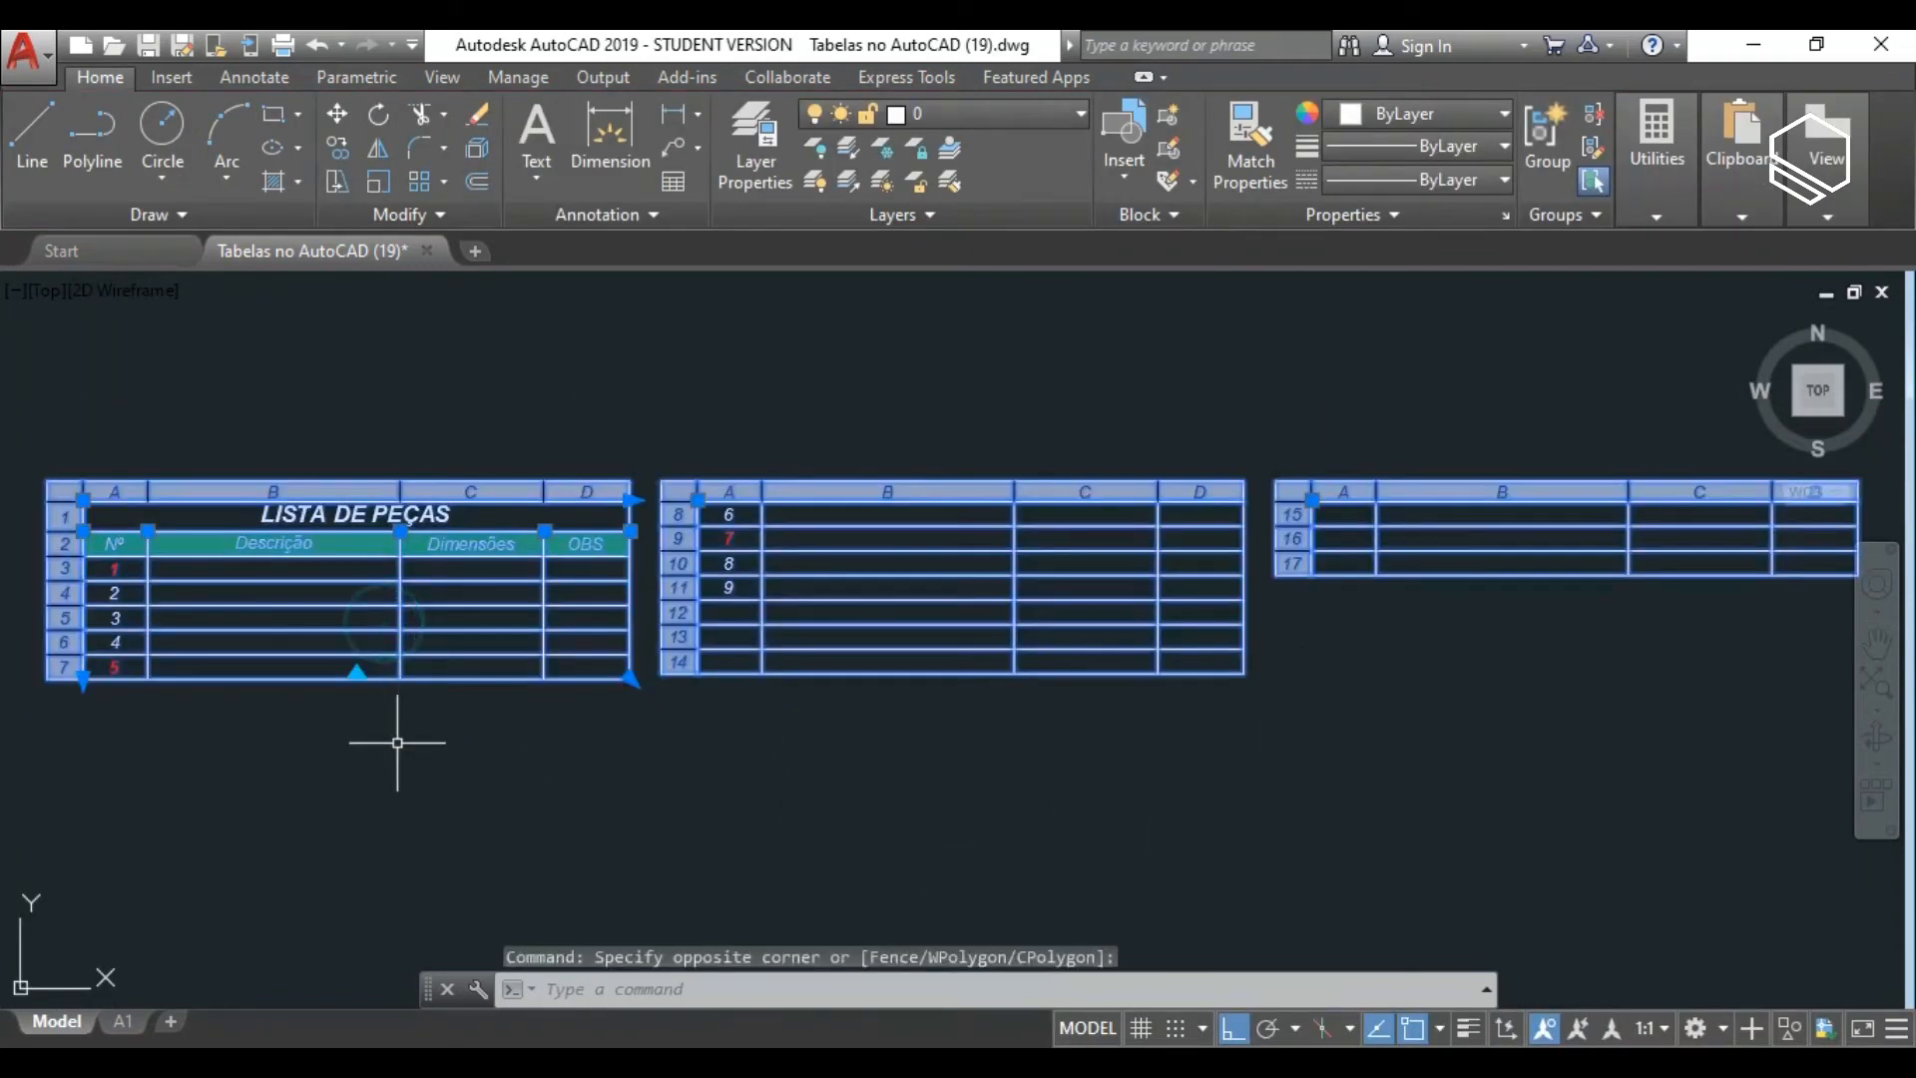
left_click(356, 675)
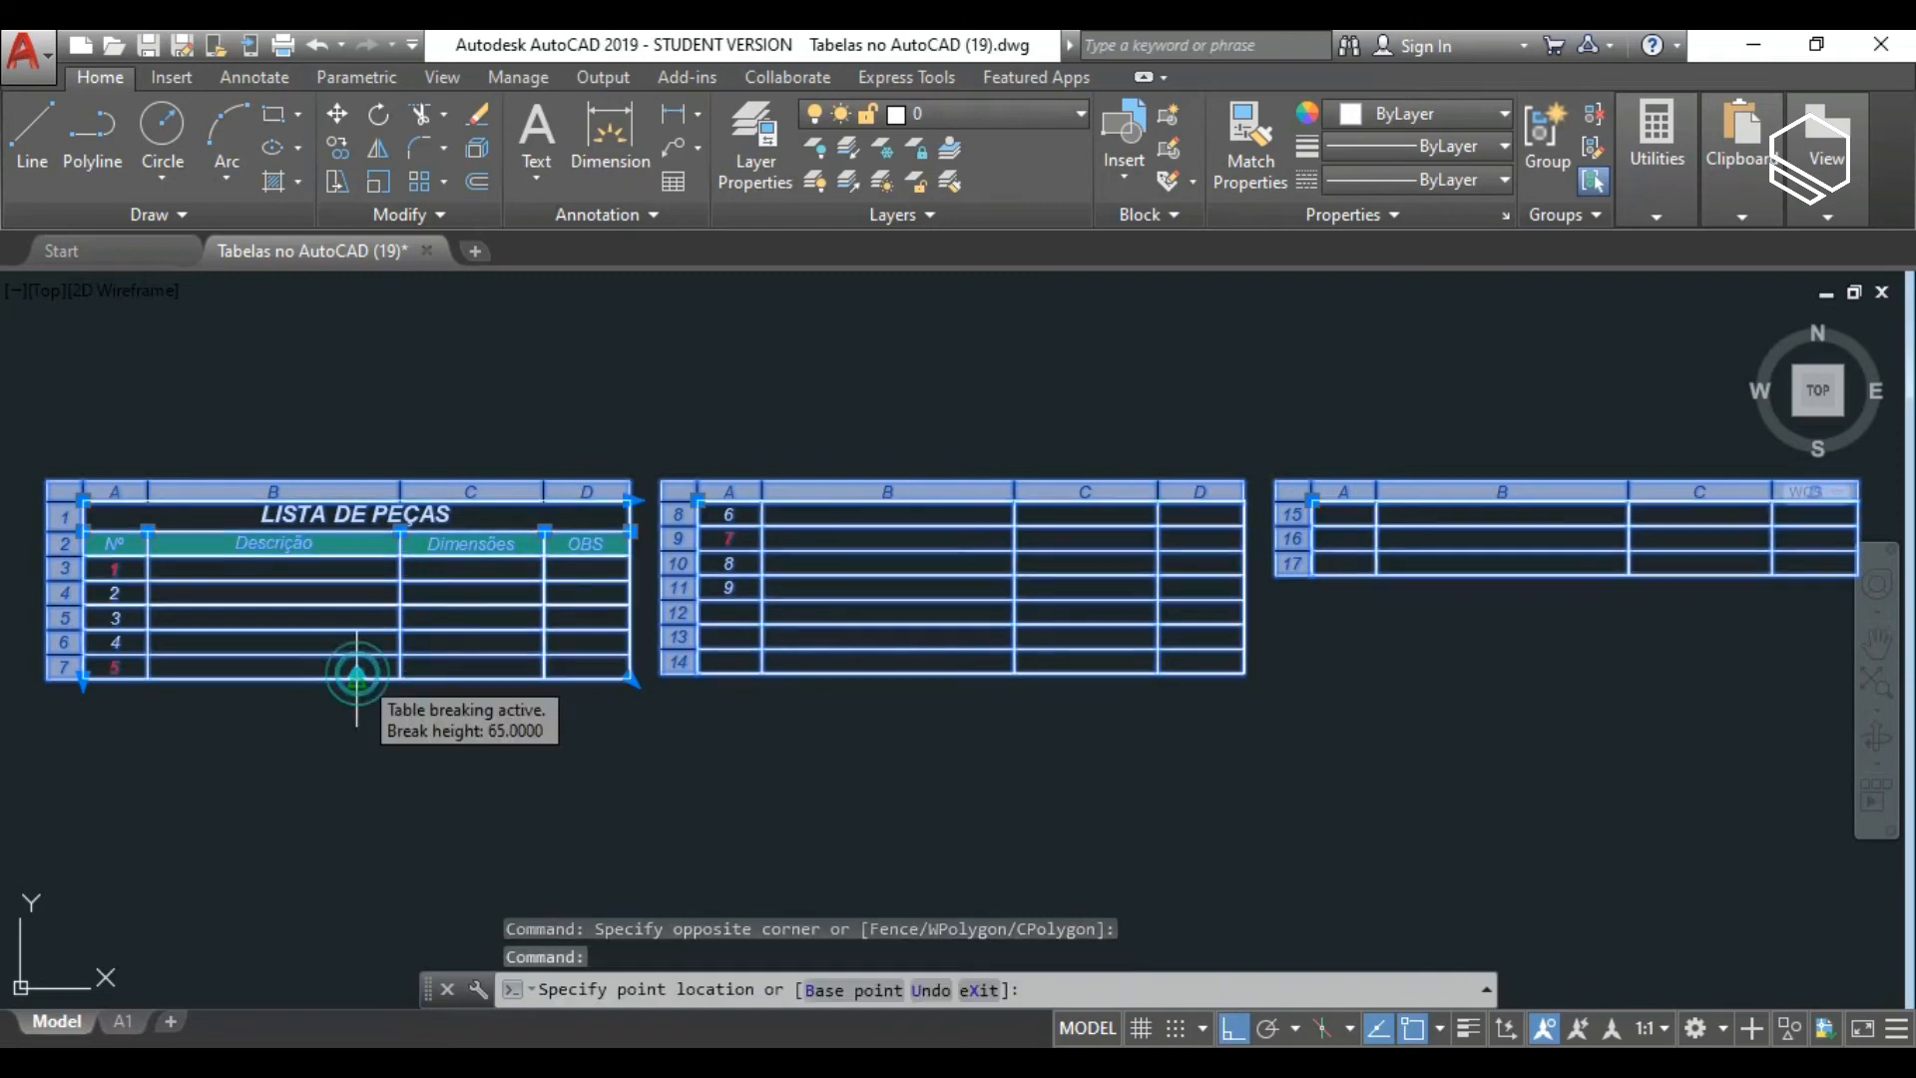
left_click(395, 779)
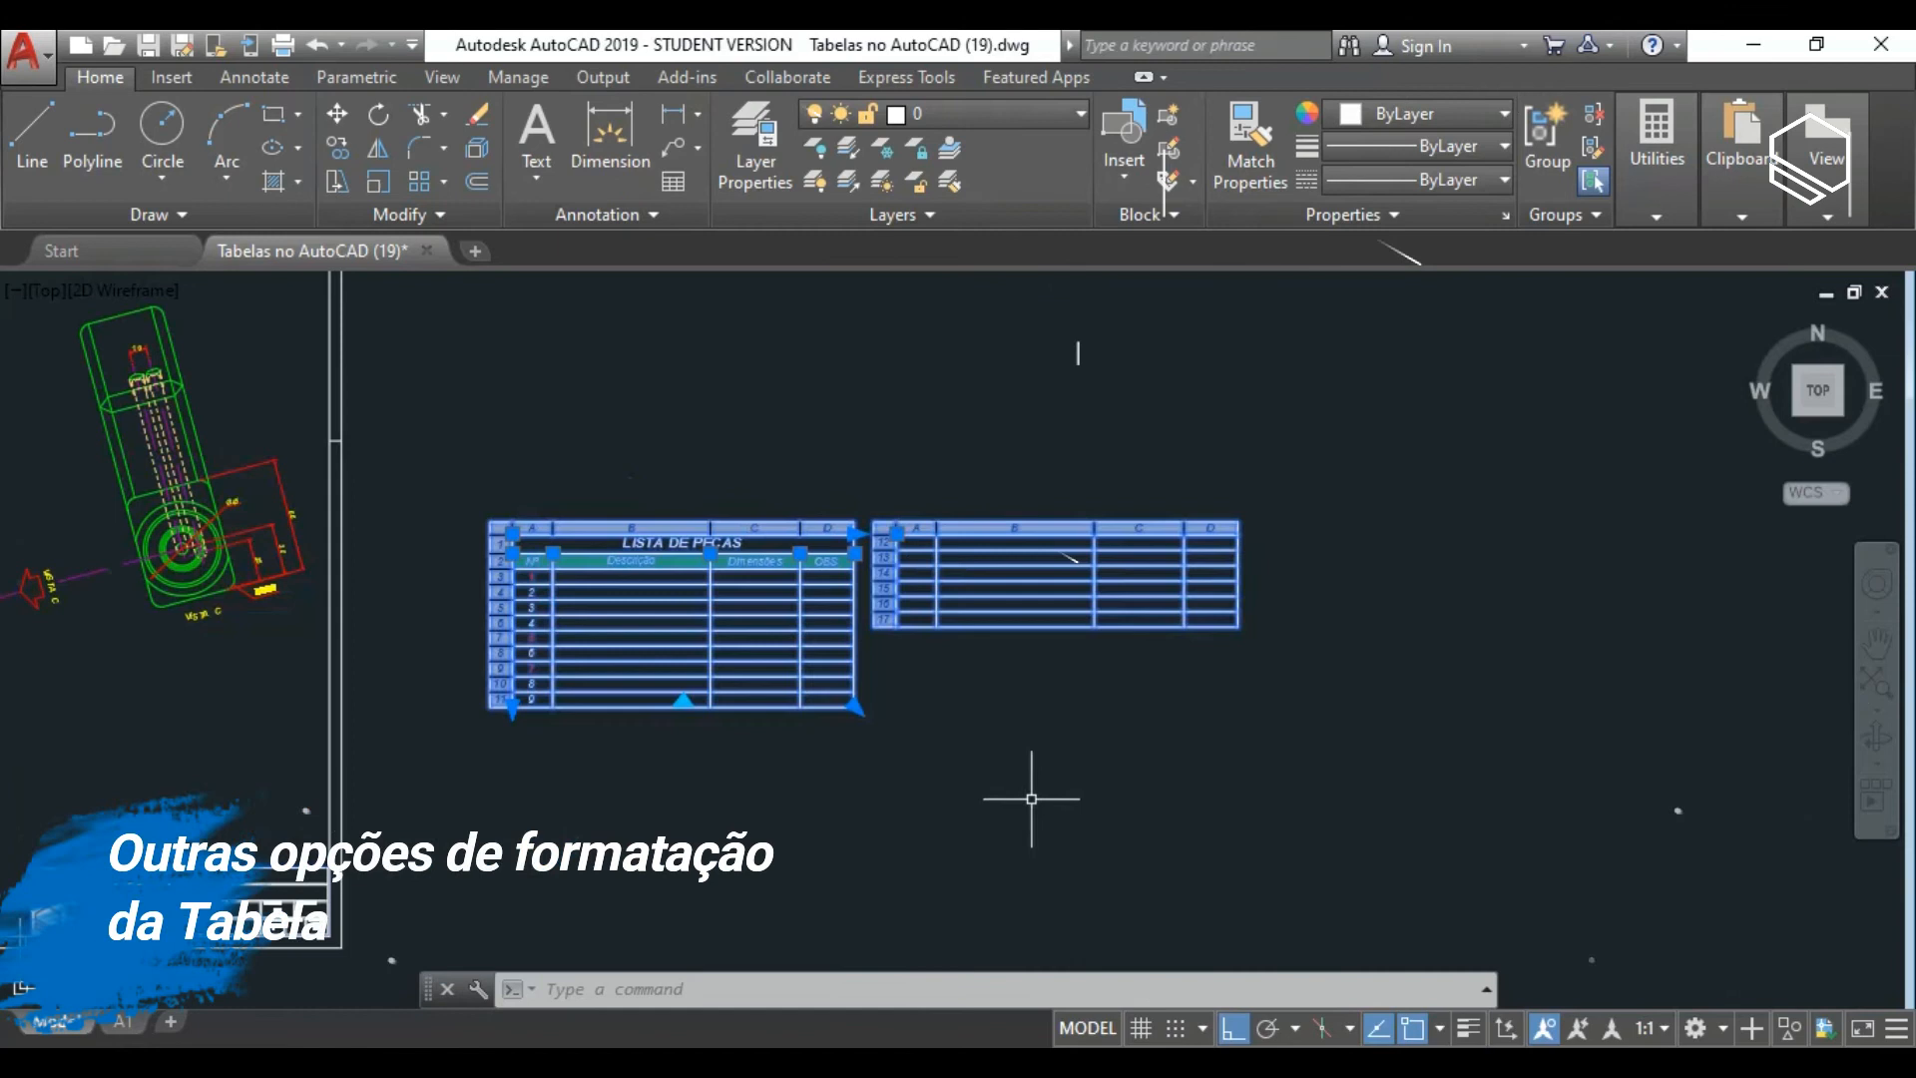
Open the table's properties and set the table breaks to repeat the top labels.
scroll(931, 693, "up", 2)
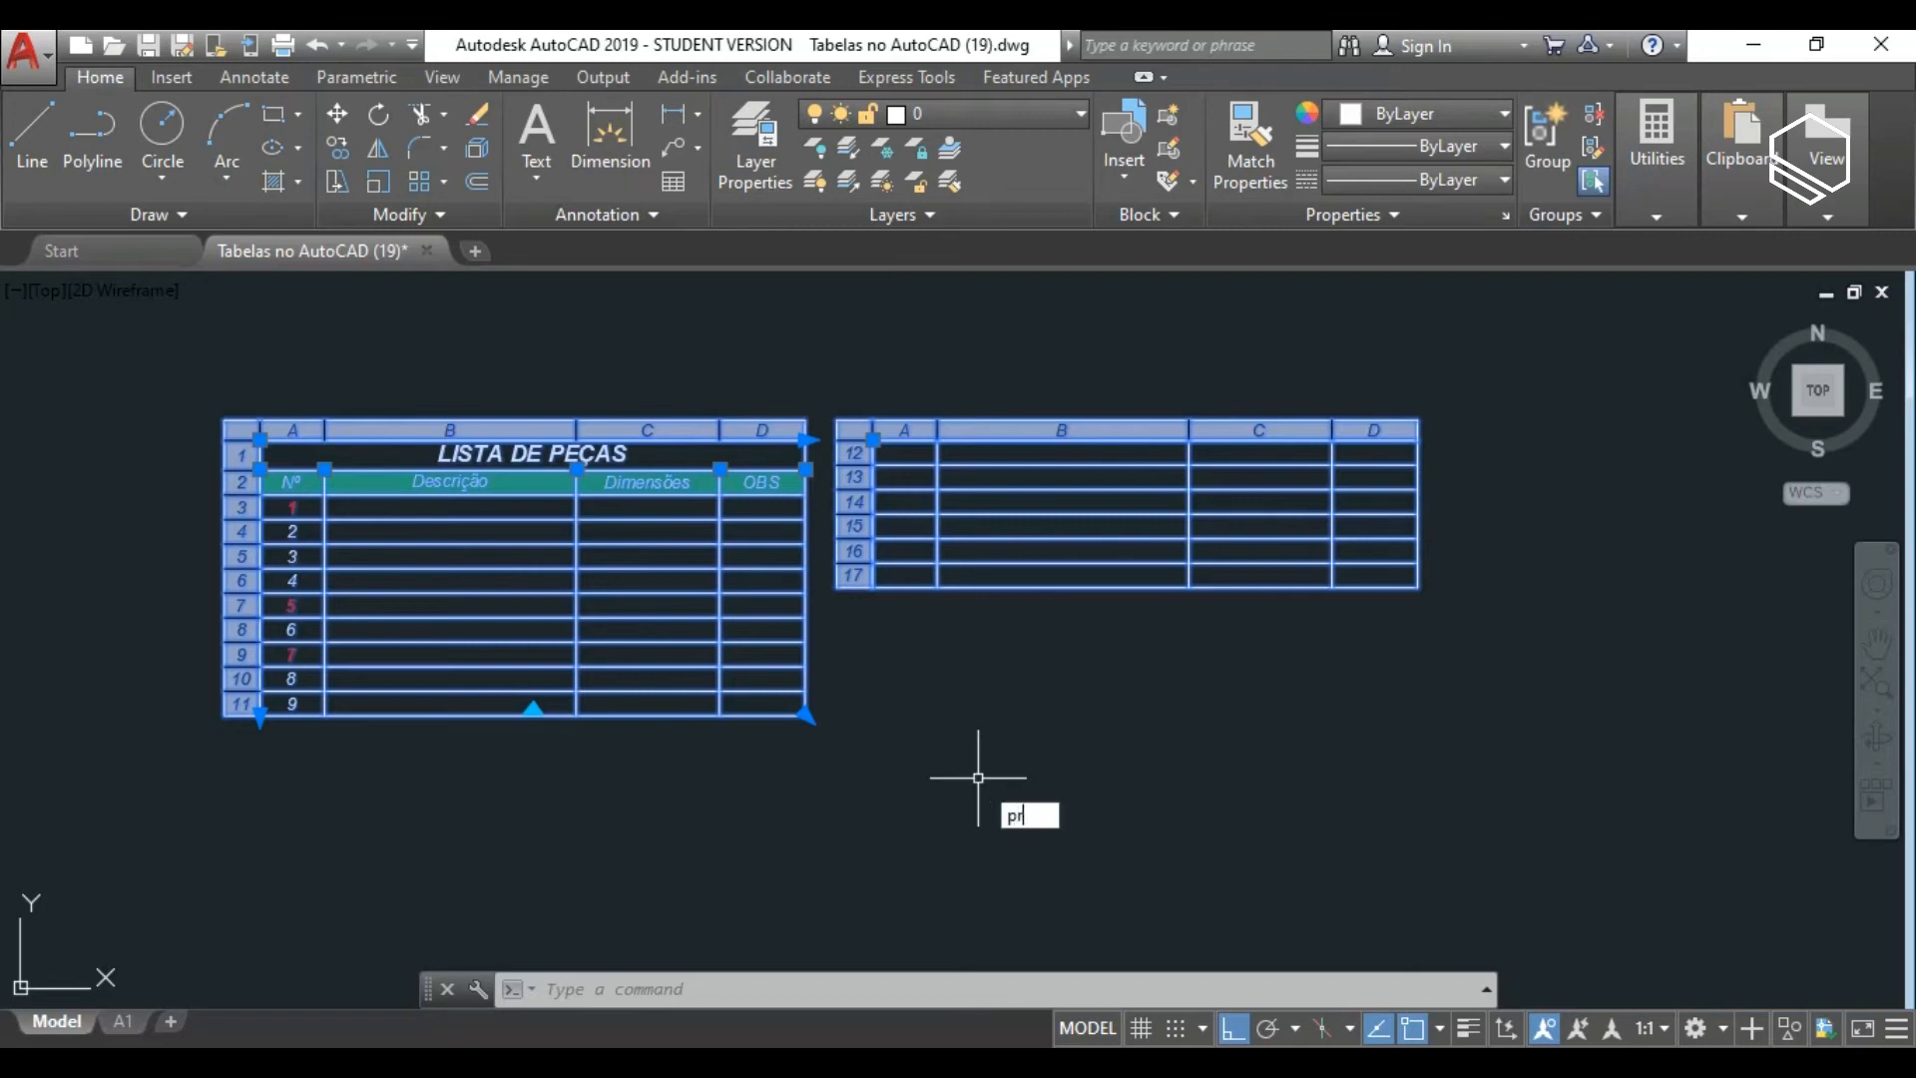
key("Return")
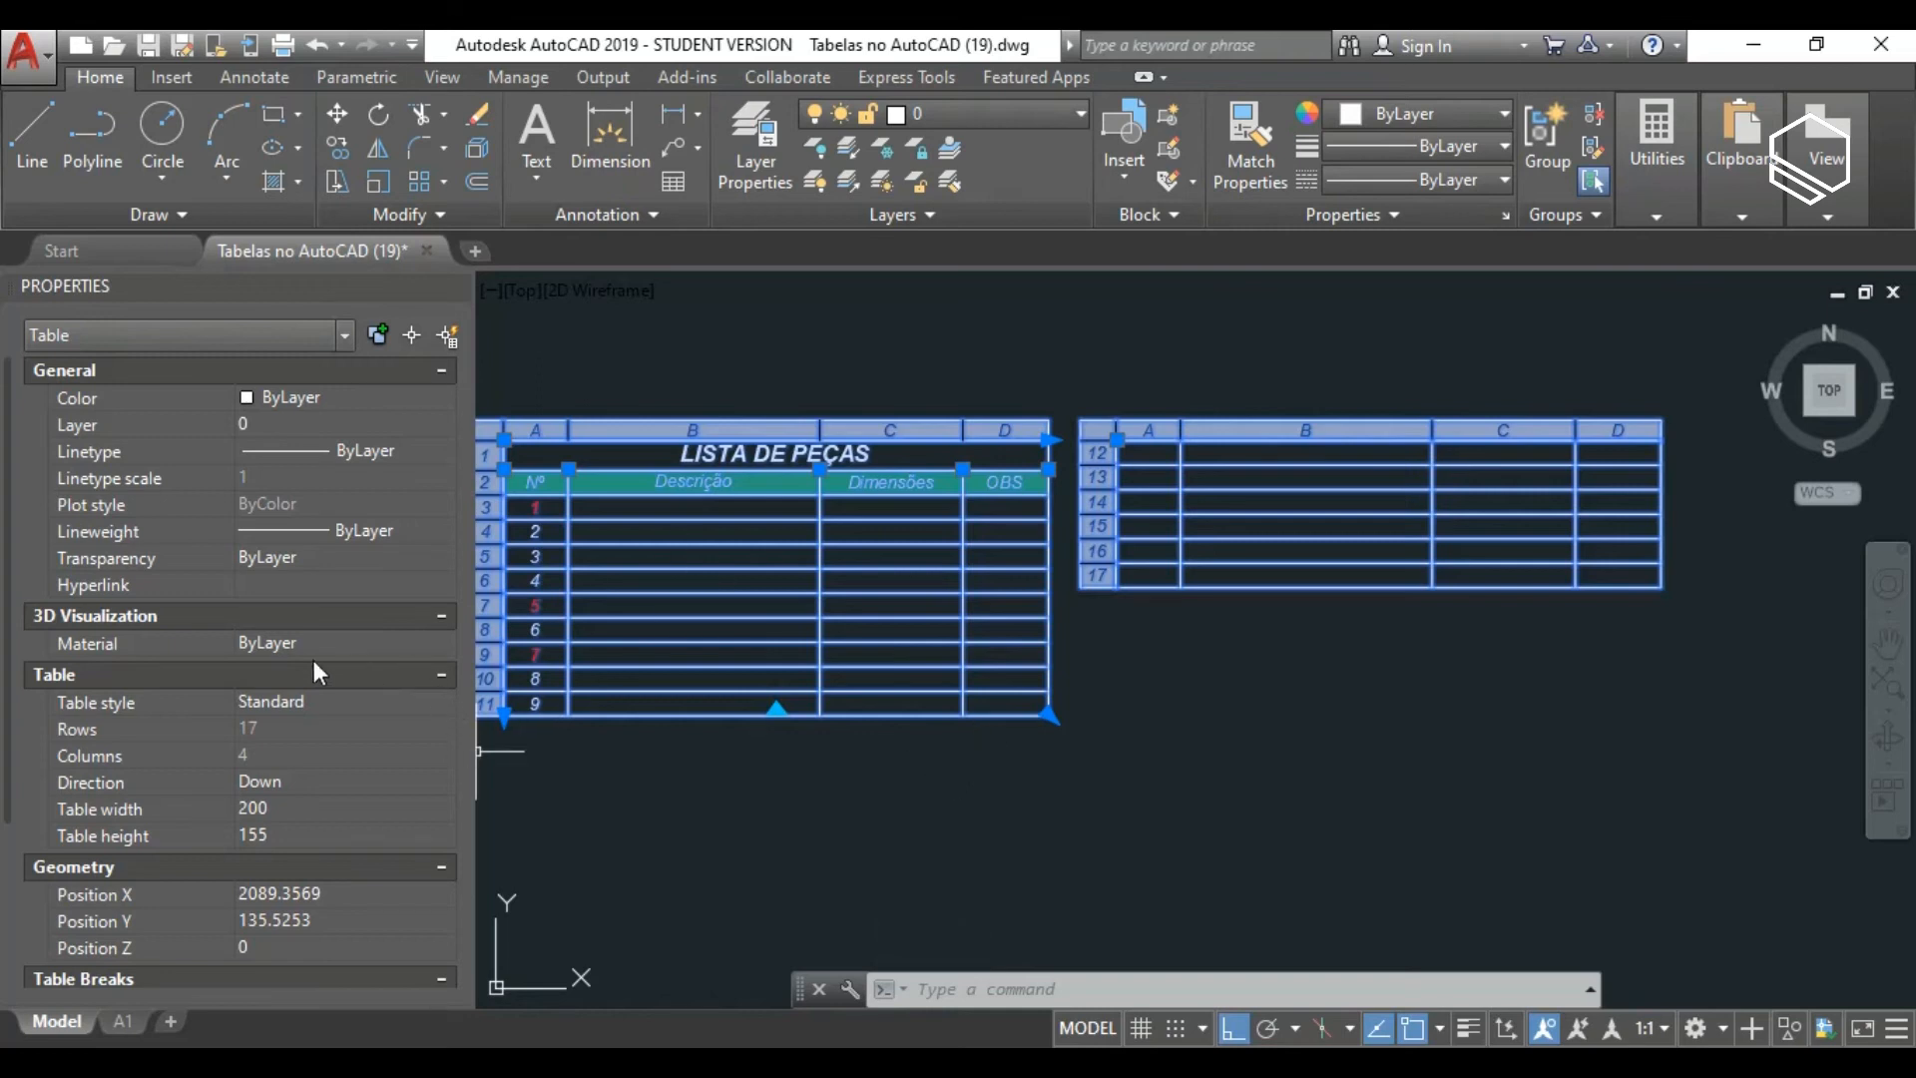
scroll(185, 618, "down", 5)
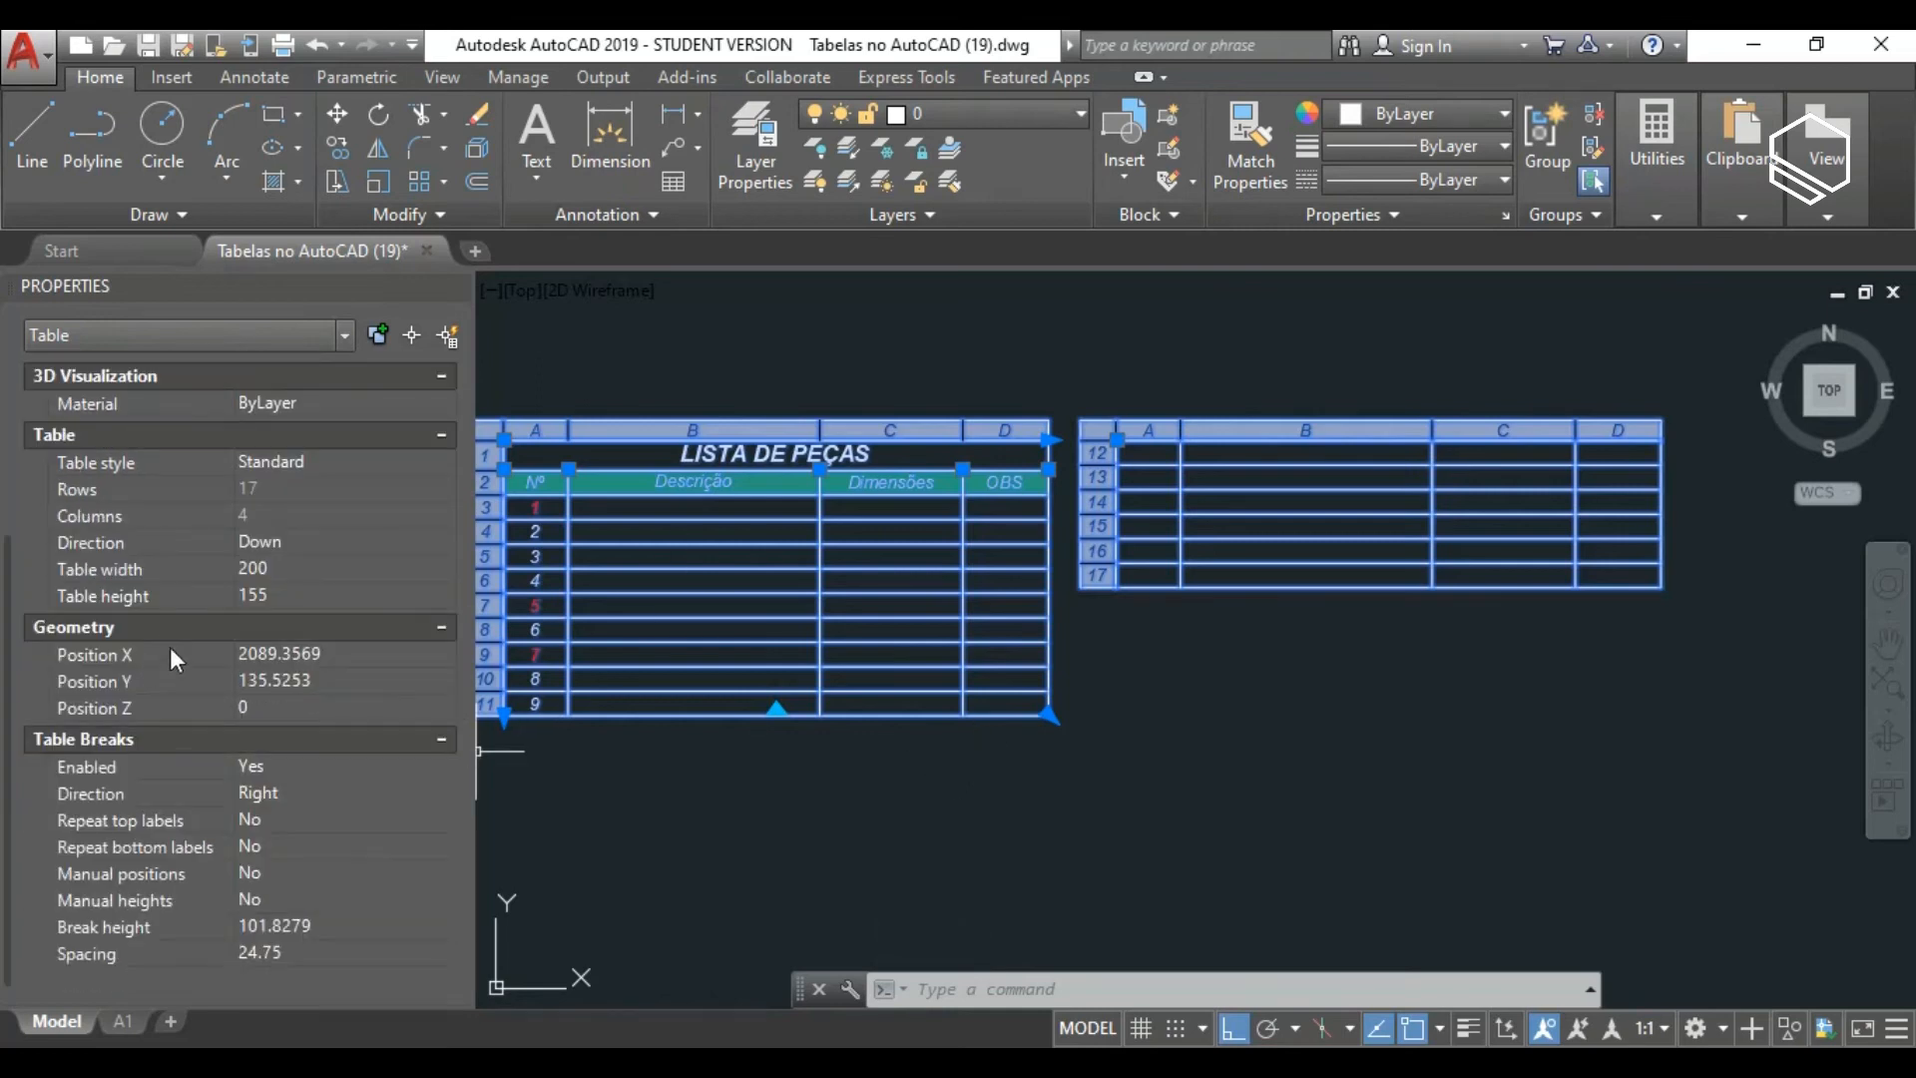
left_click(115, 816)
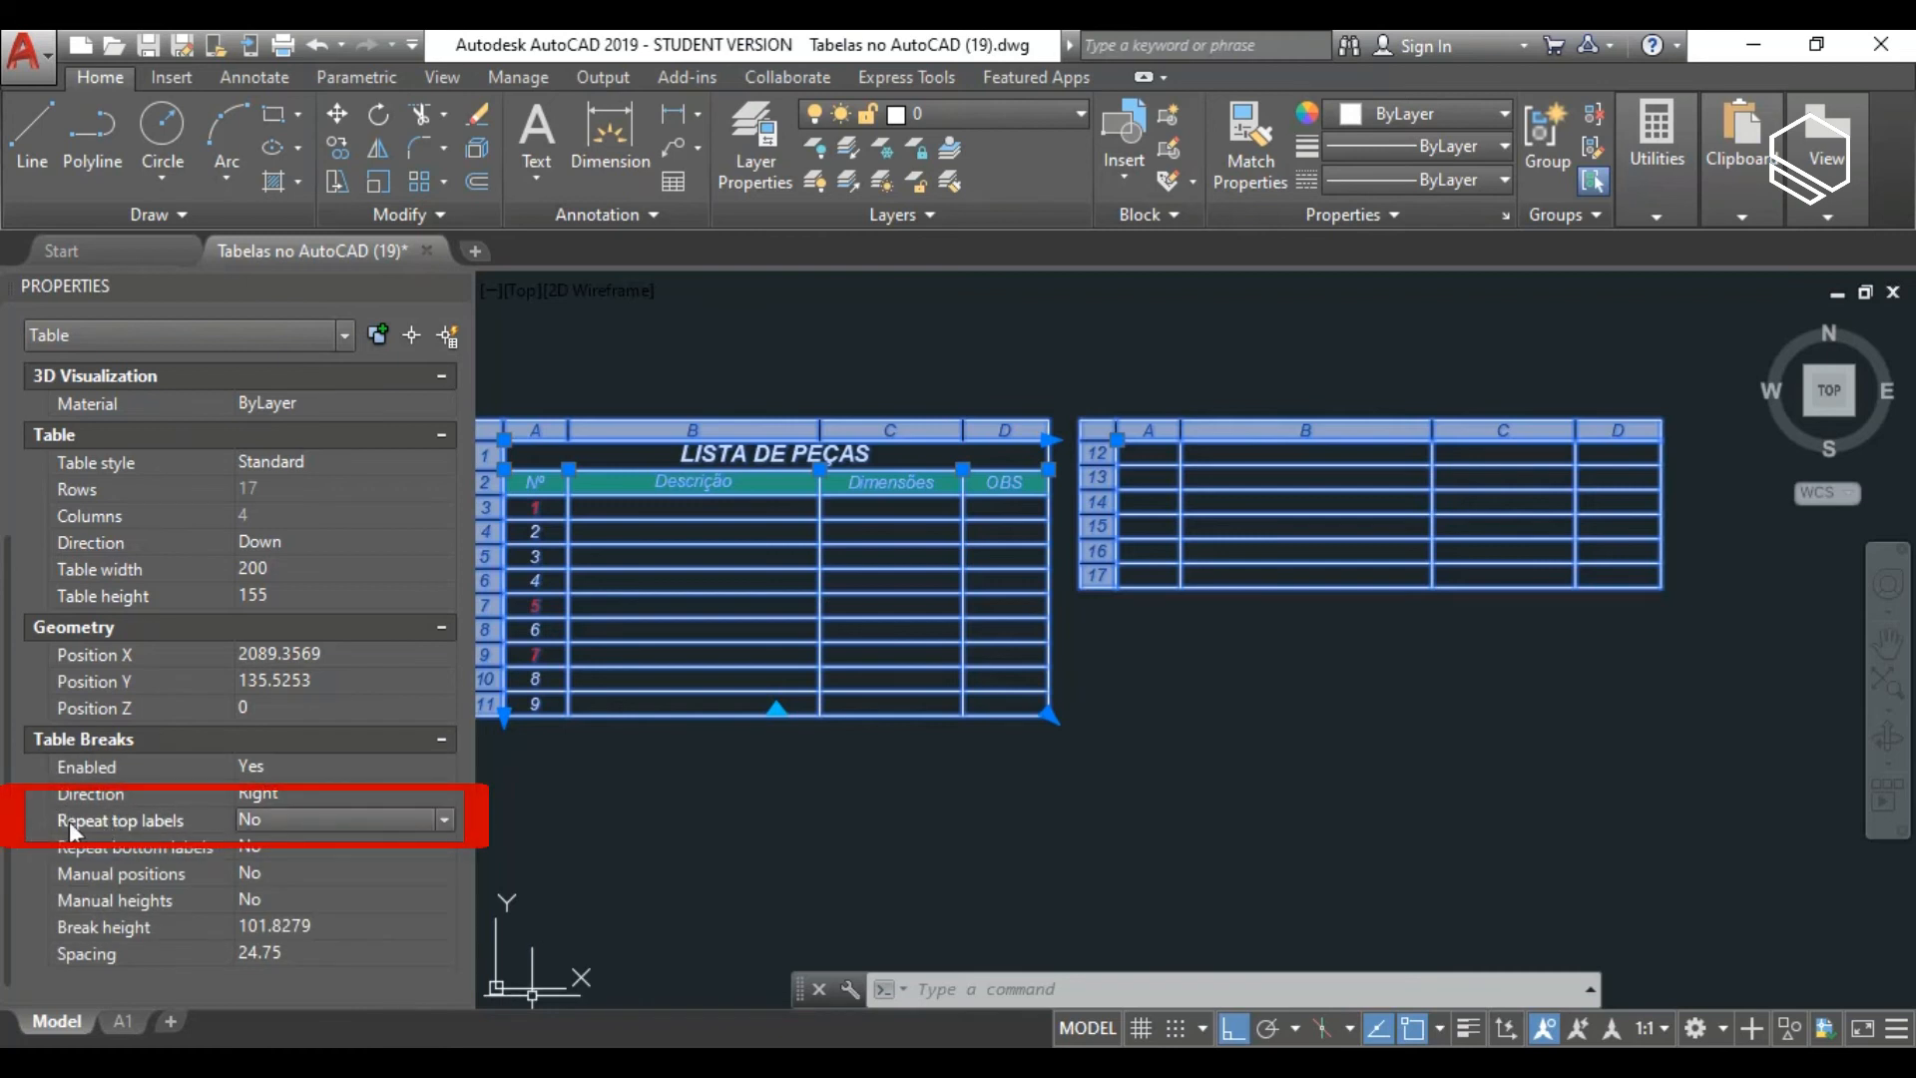
left_click(443, 822)
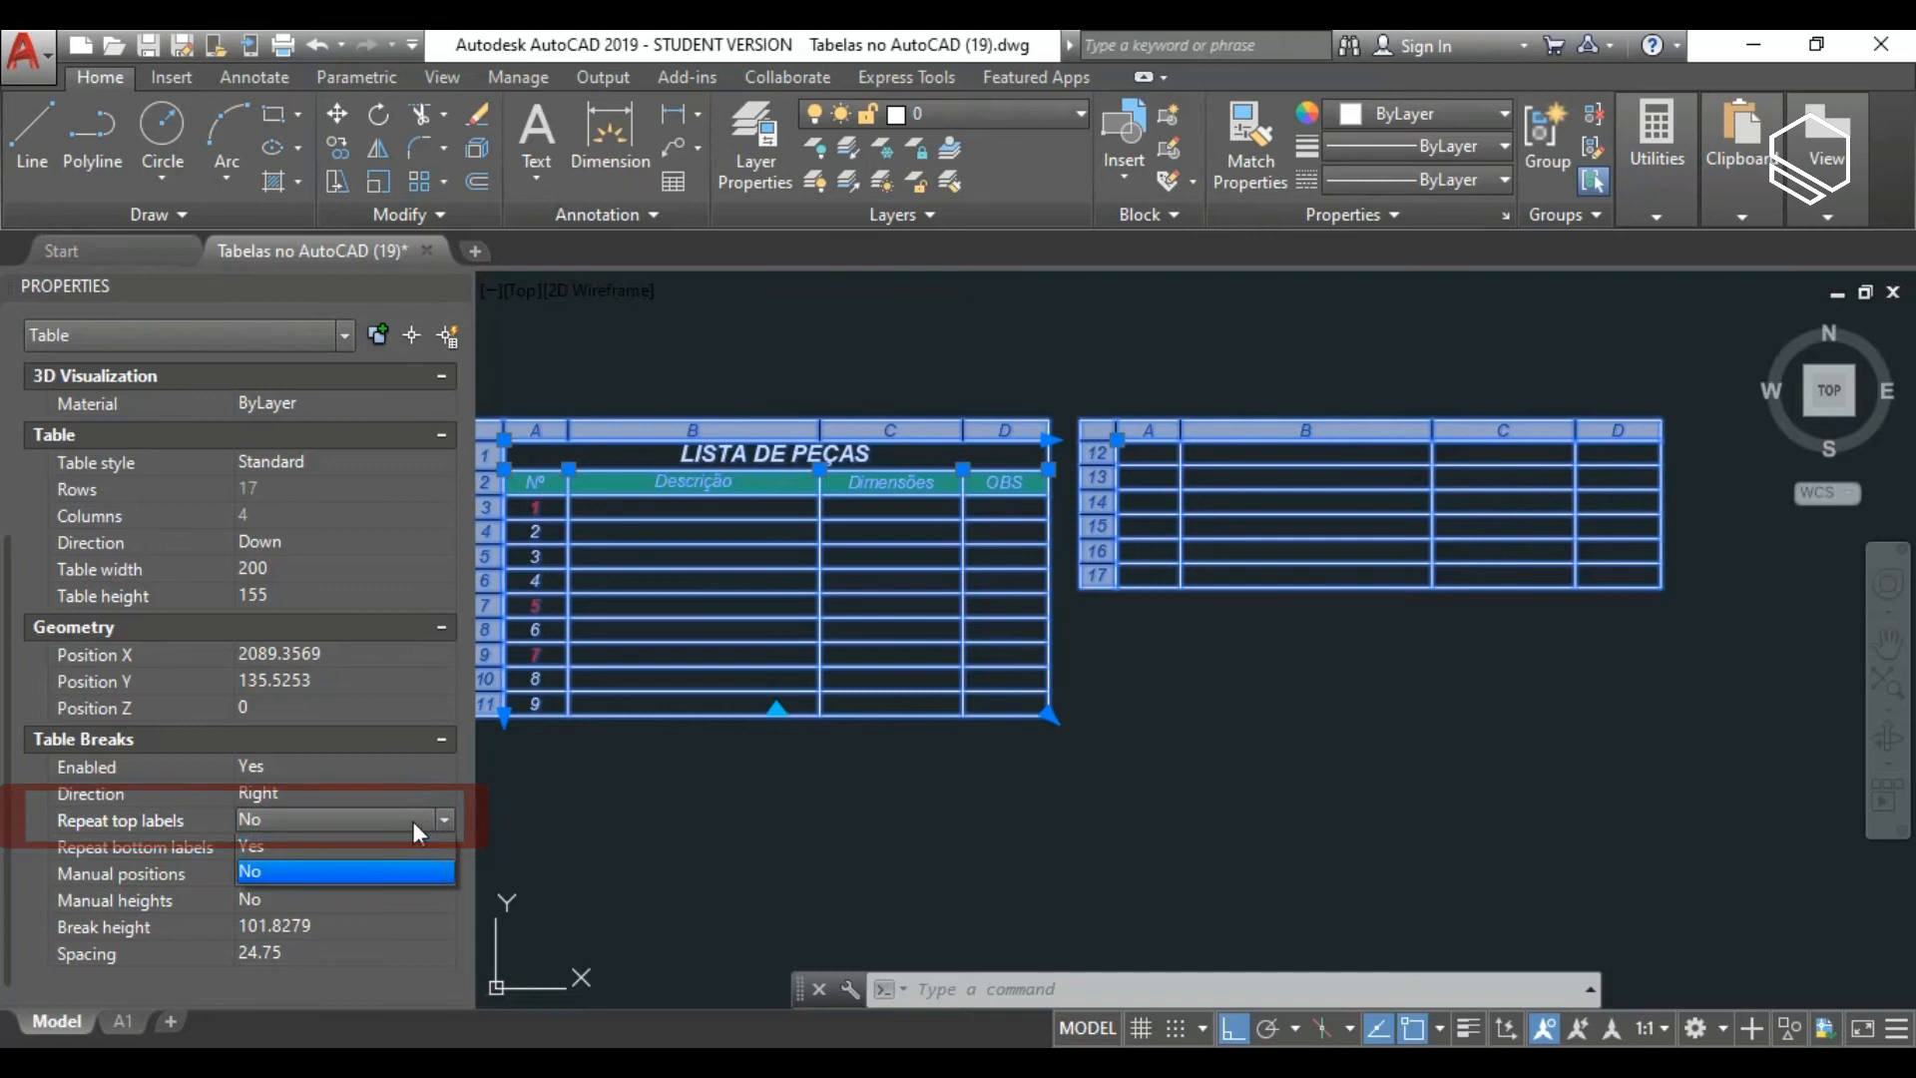
left_click(367, 845)
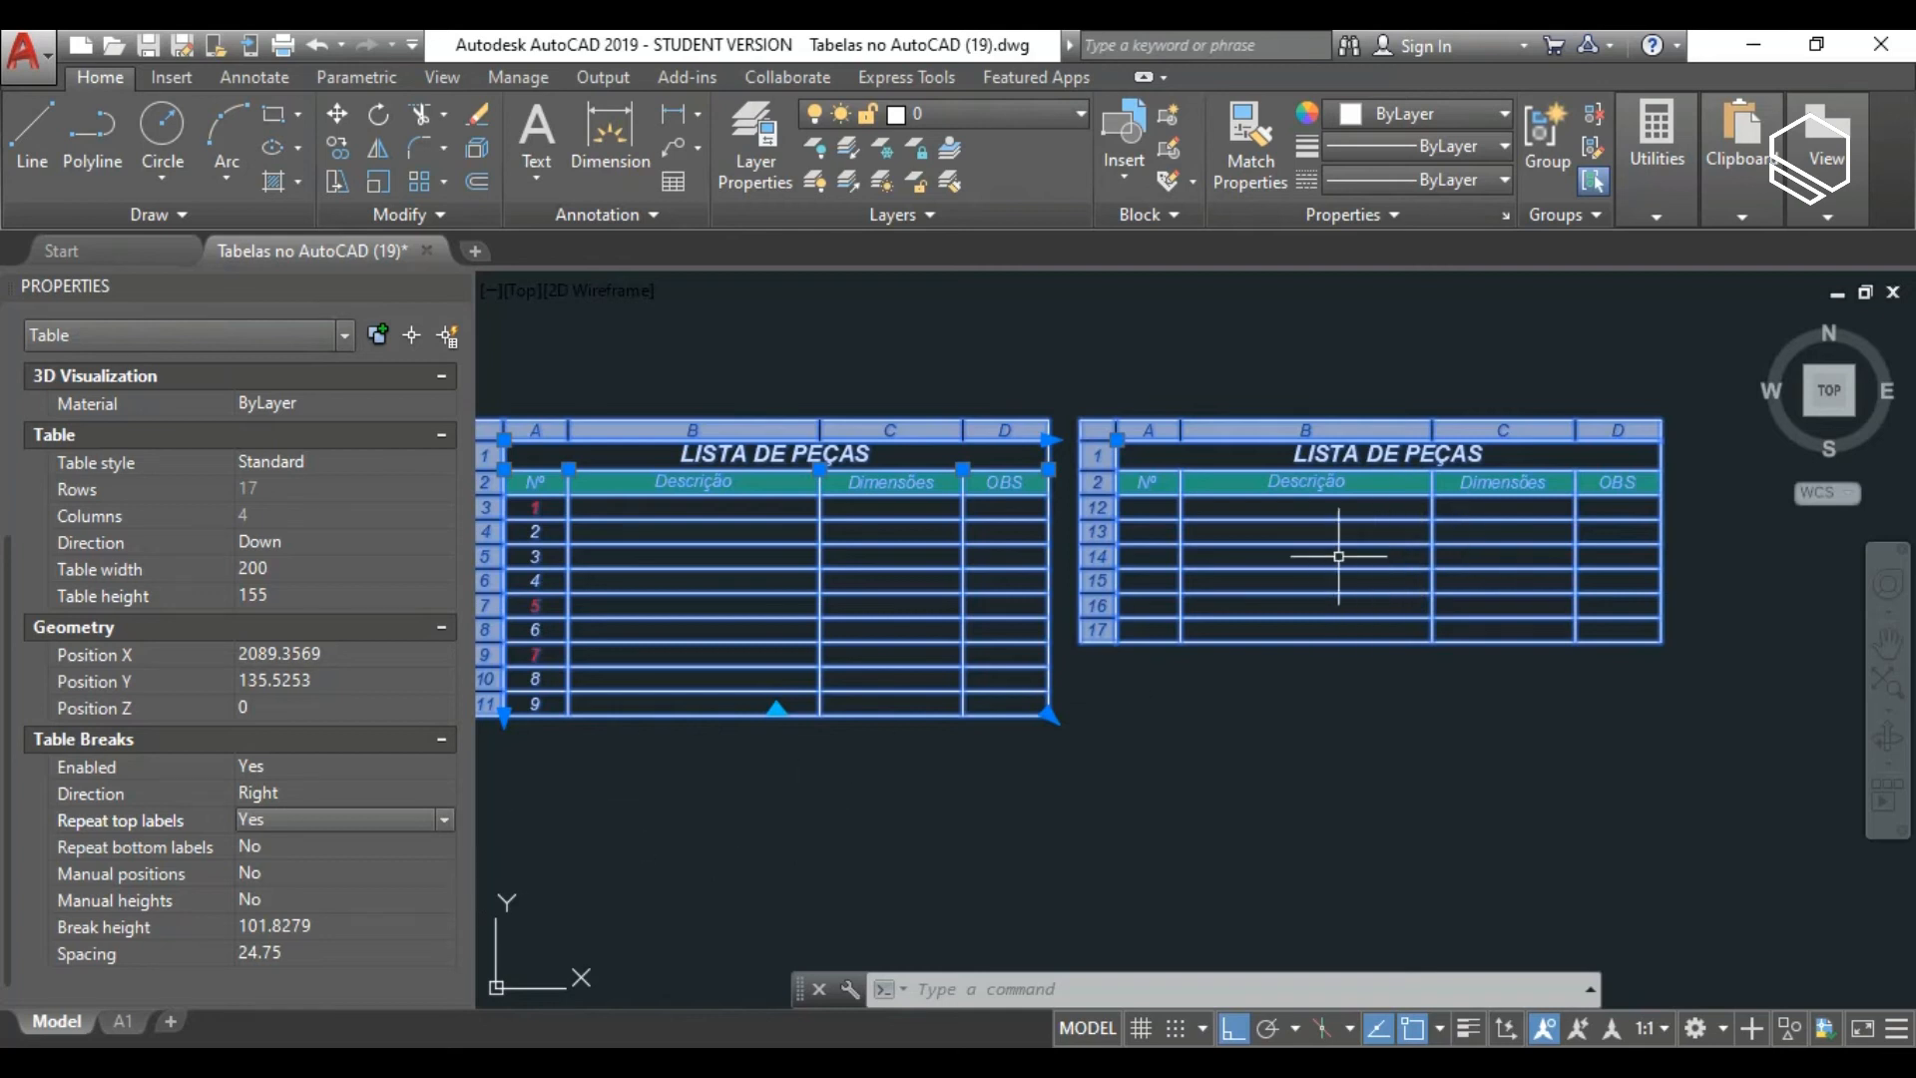
Set the table break direction to Left.
scroll(1275, 598, "down", 2)
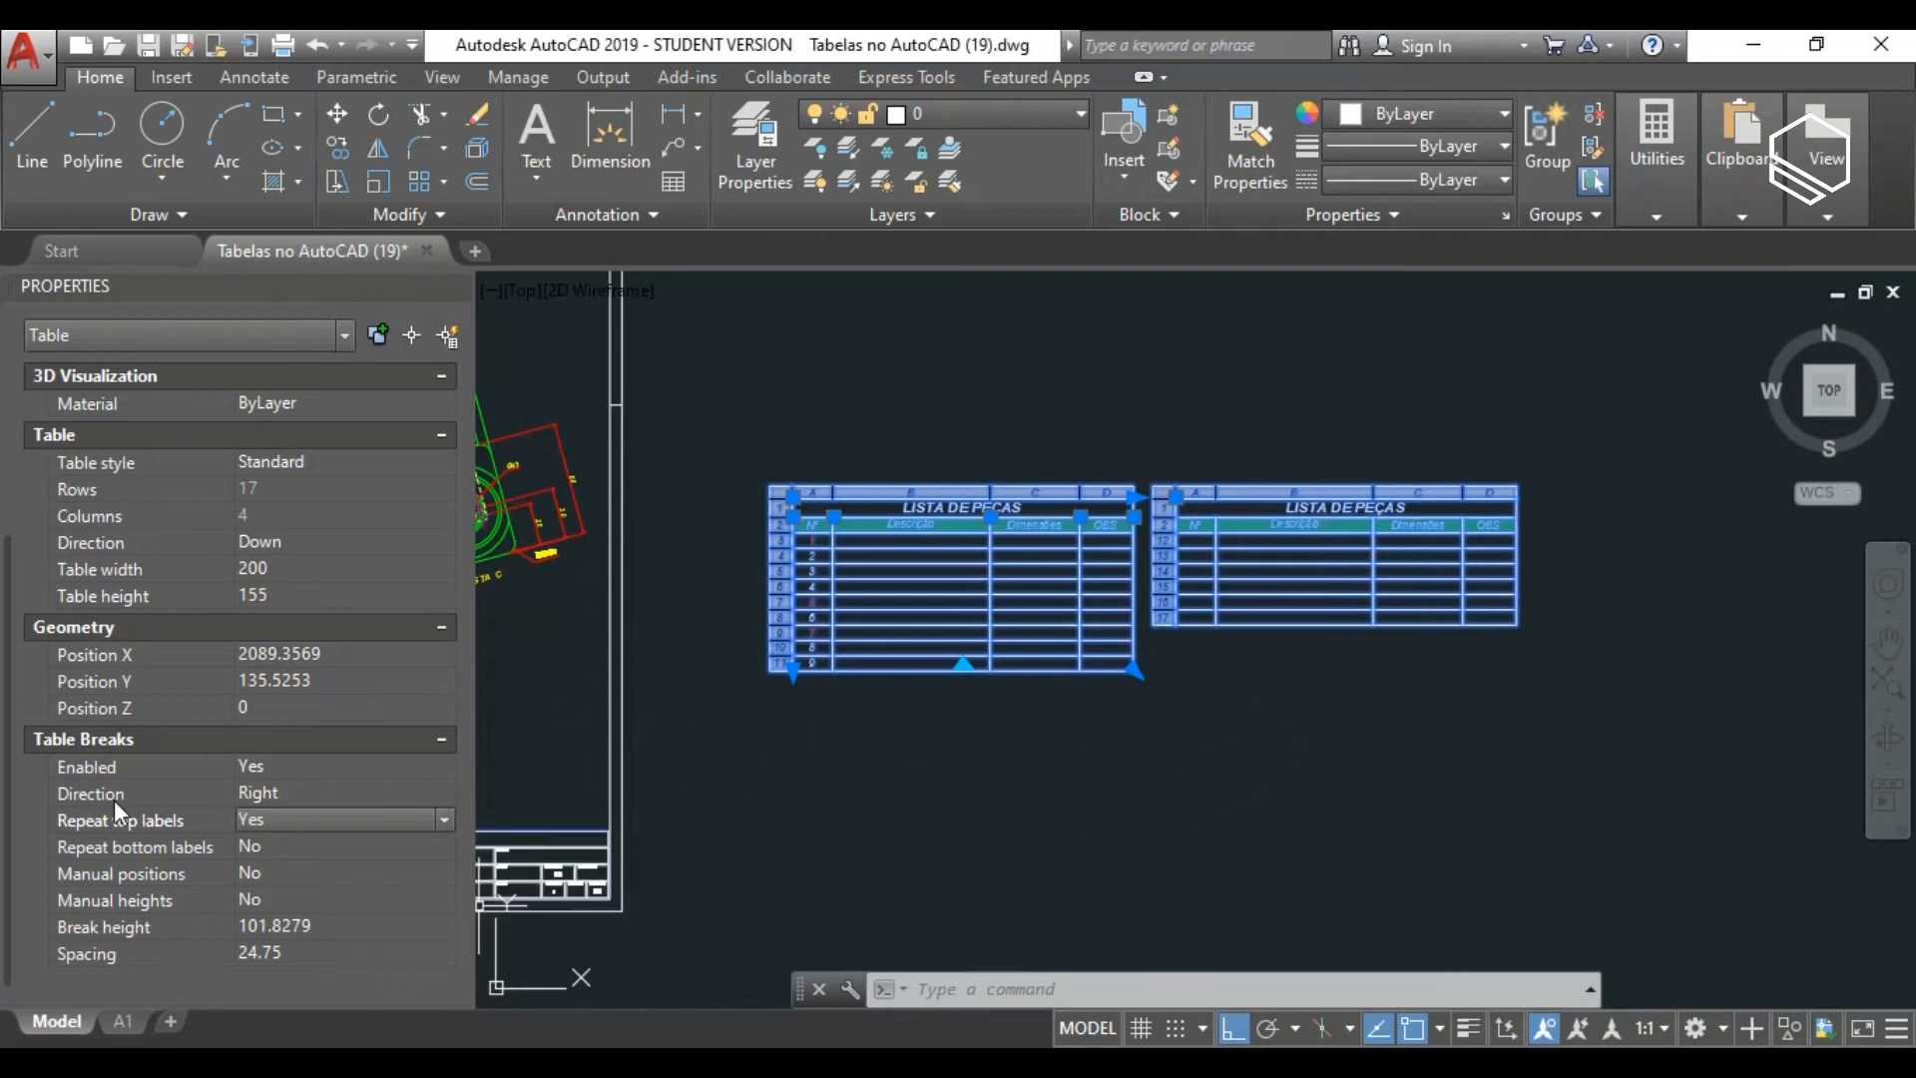
left_click(274, 792)
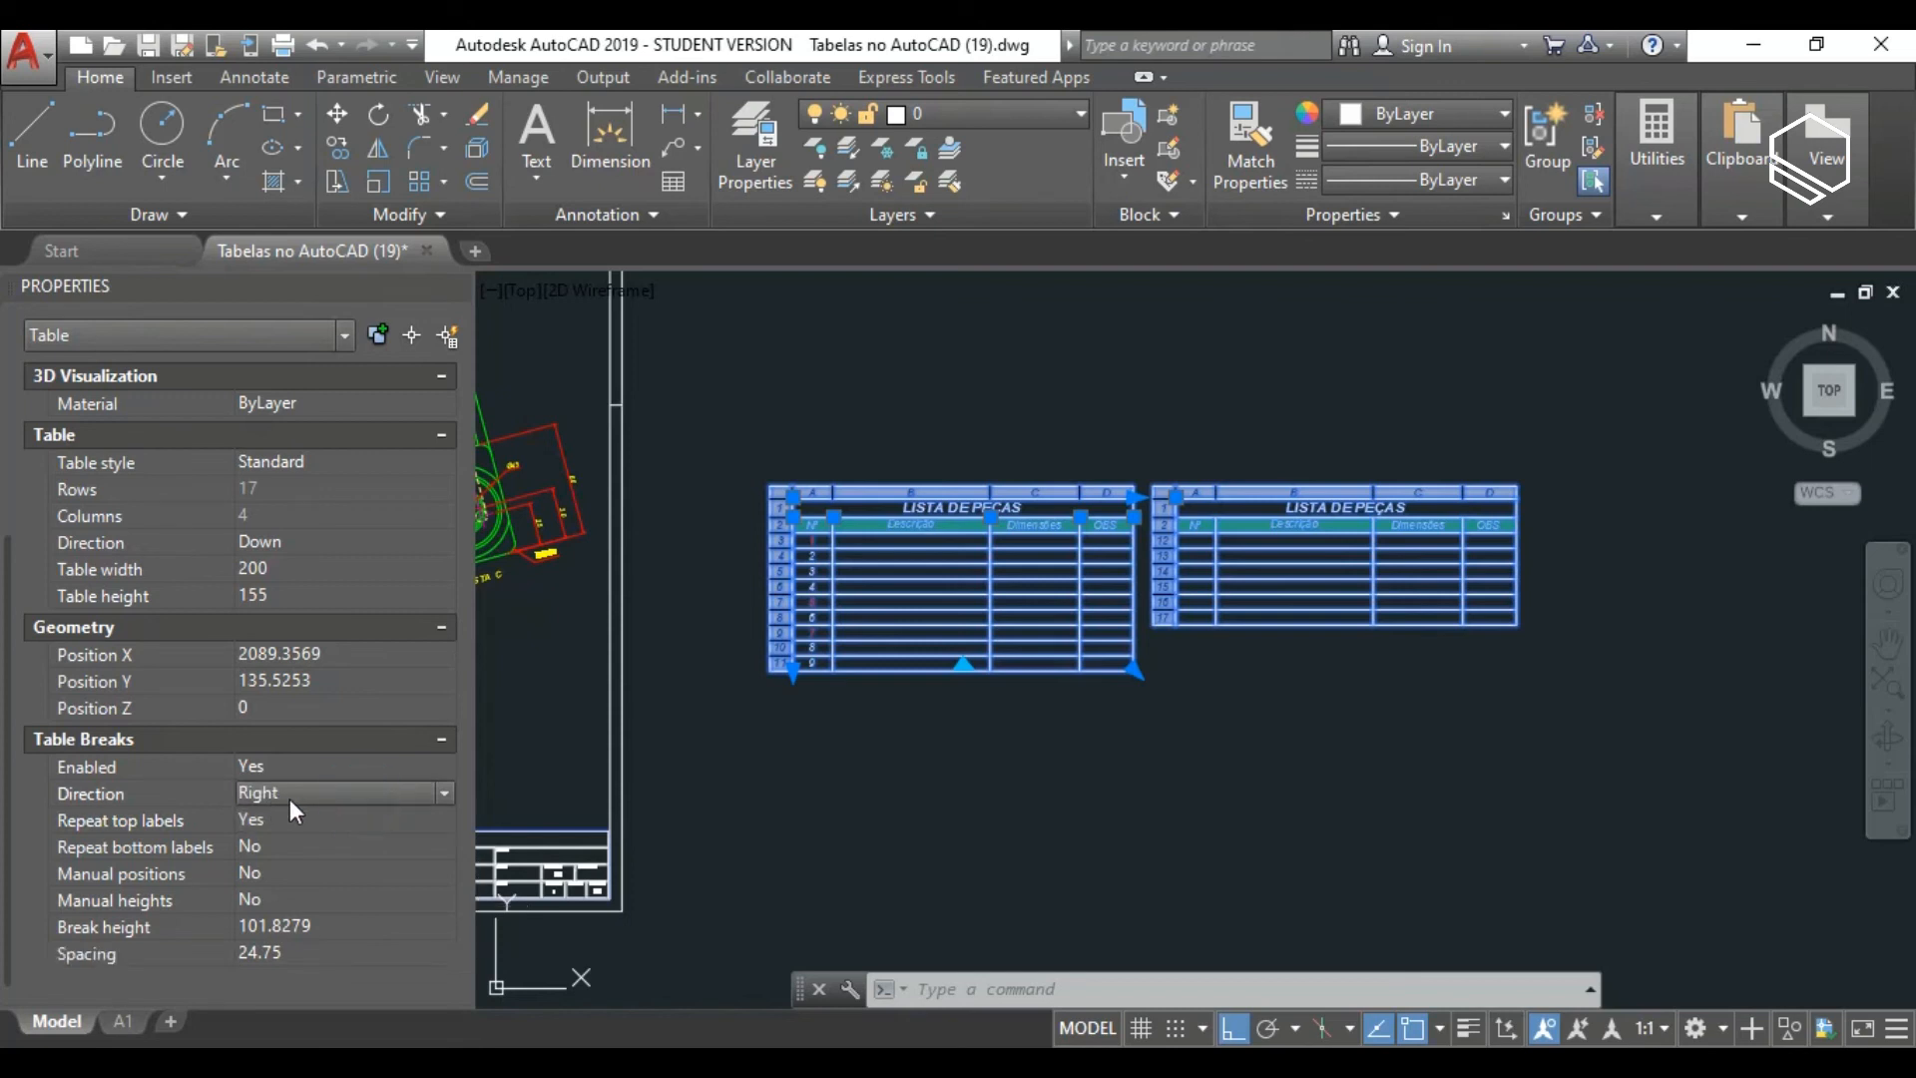
left_click(445, 795)
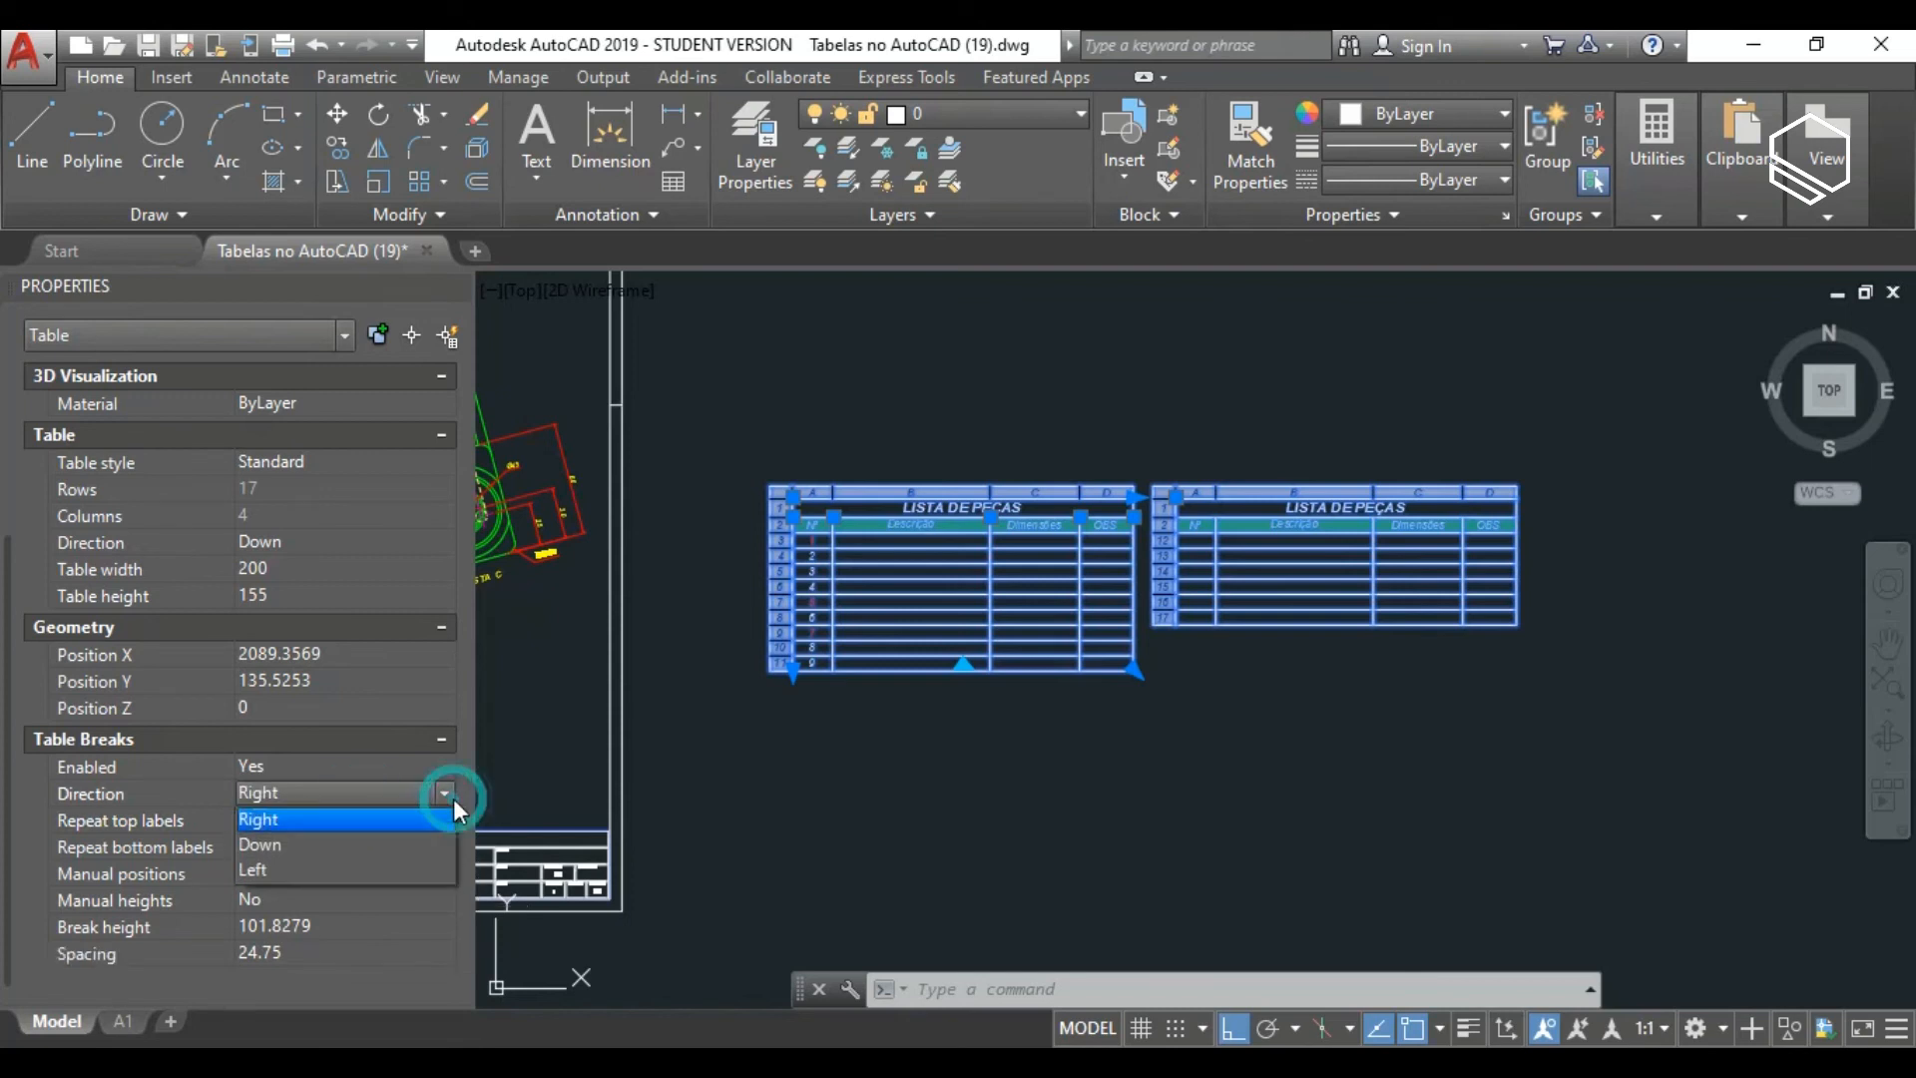
left_click(326, 871)
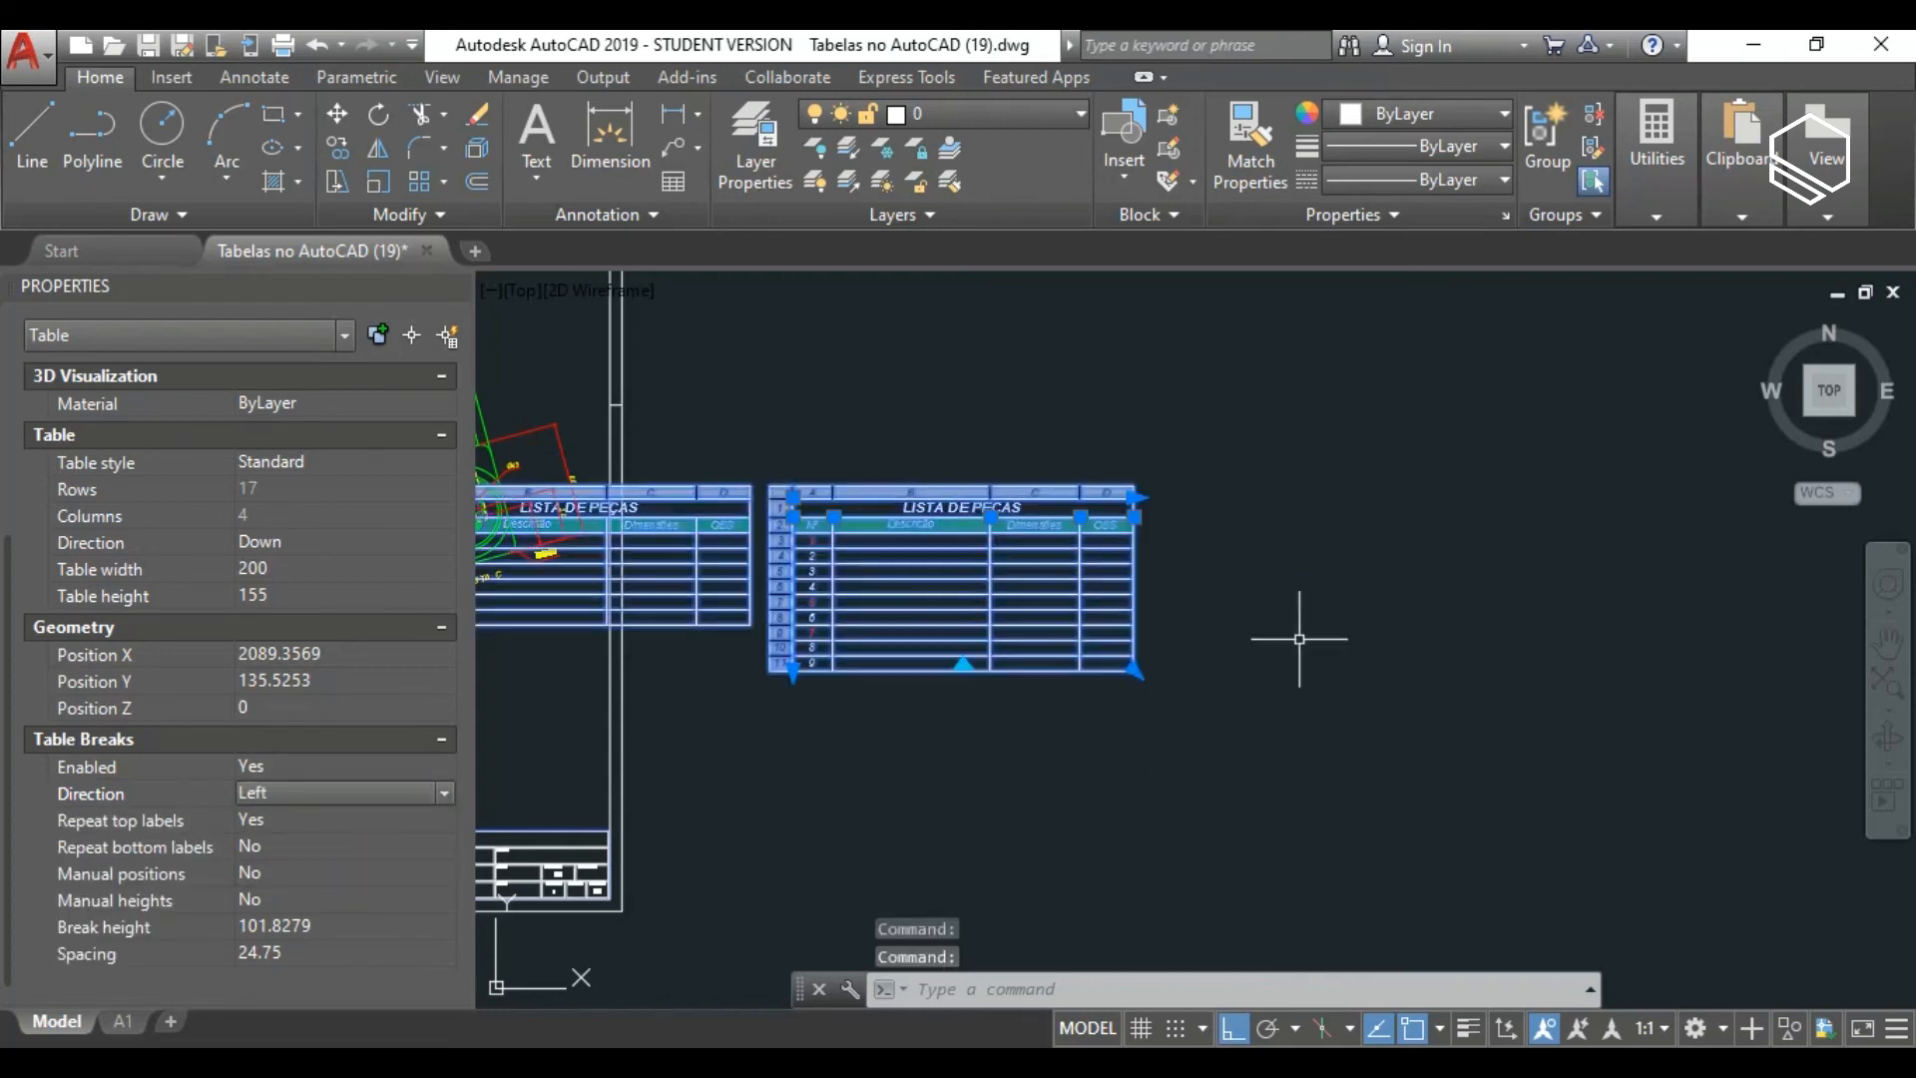
Move the broken table to the right until both parts are clear of the drawing sheet.
scroll(1285, 649, "down", 2)
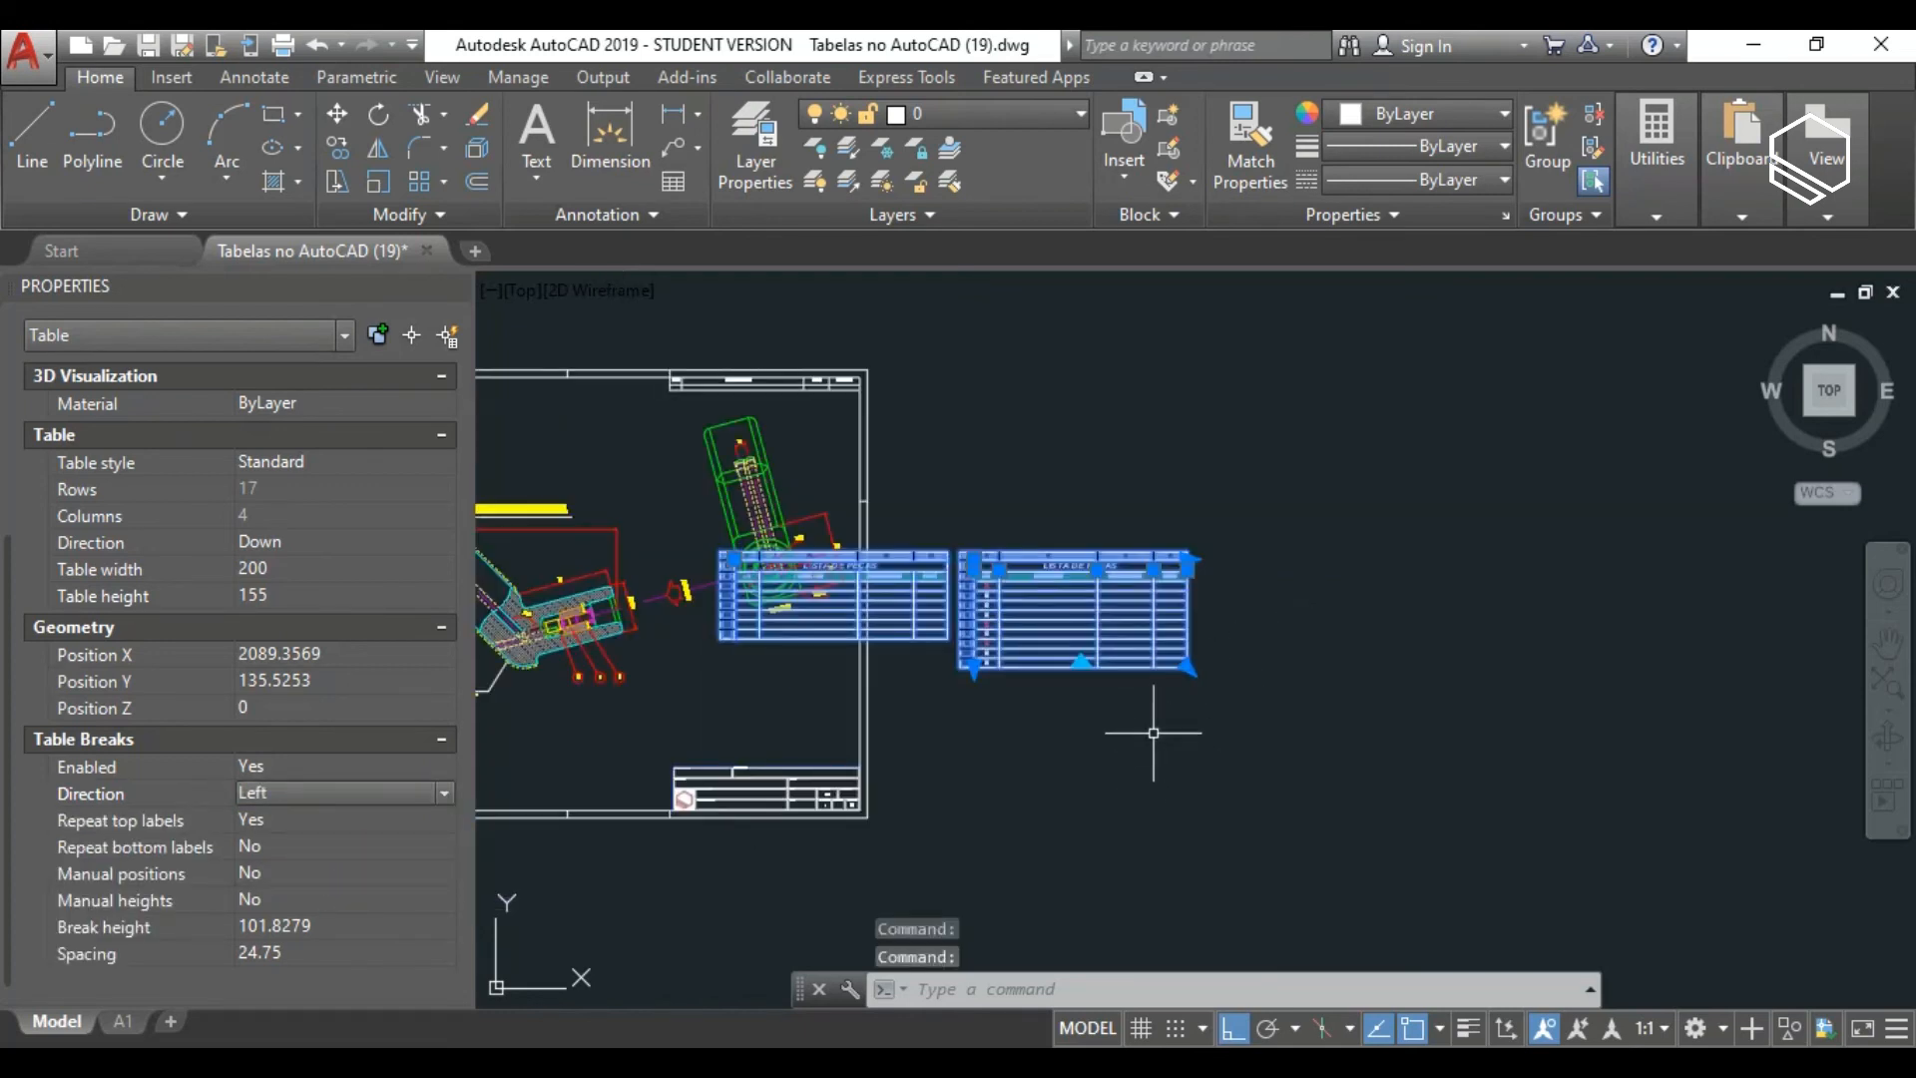
type("m")
key("Return")
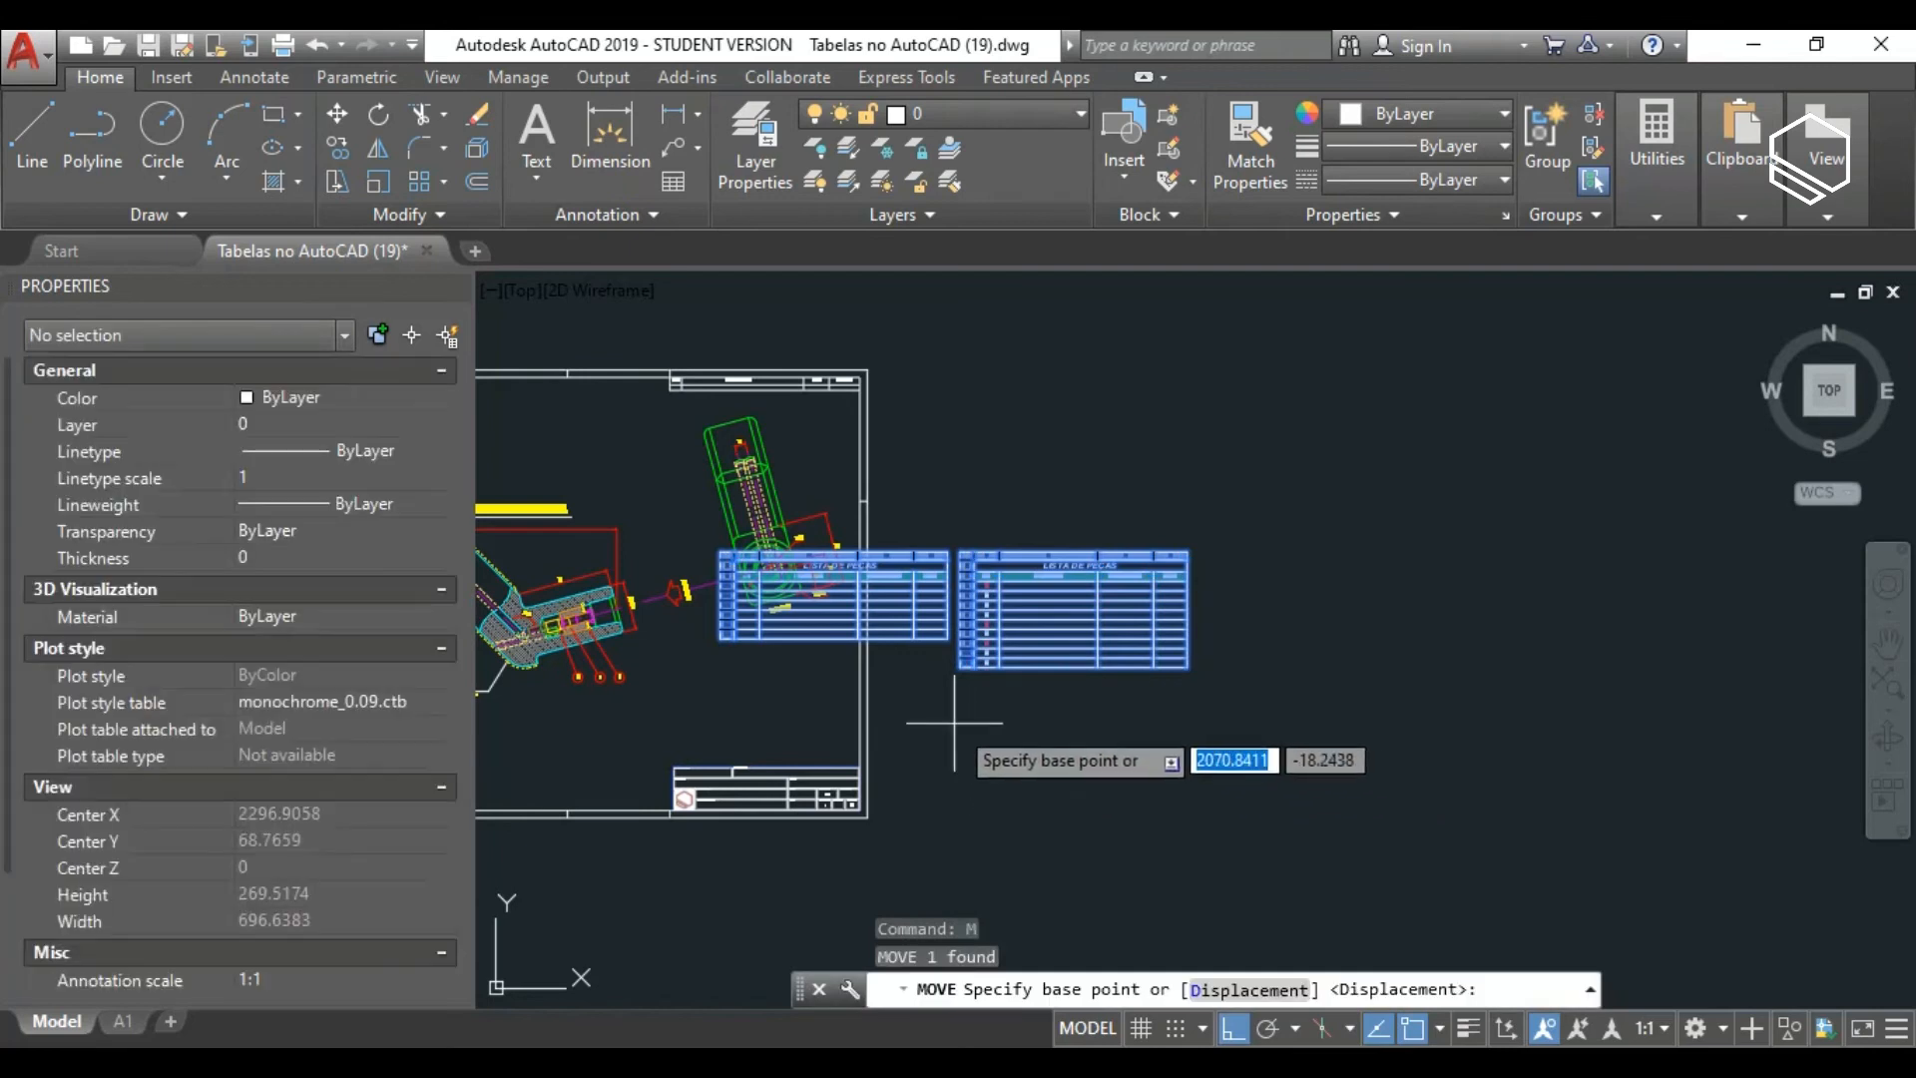
left_click(954, 721)
left_click(1215, 804)
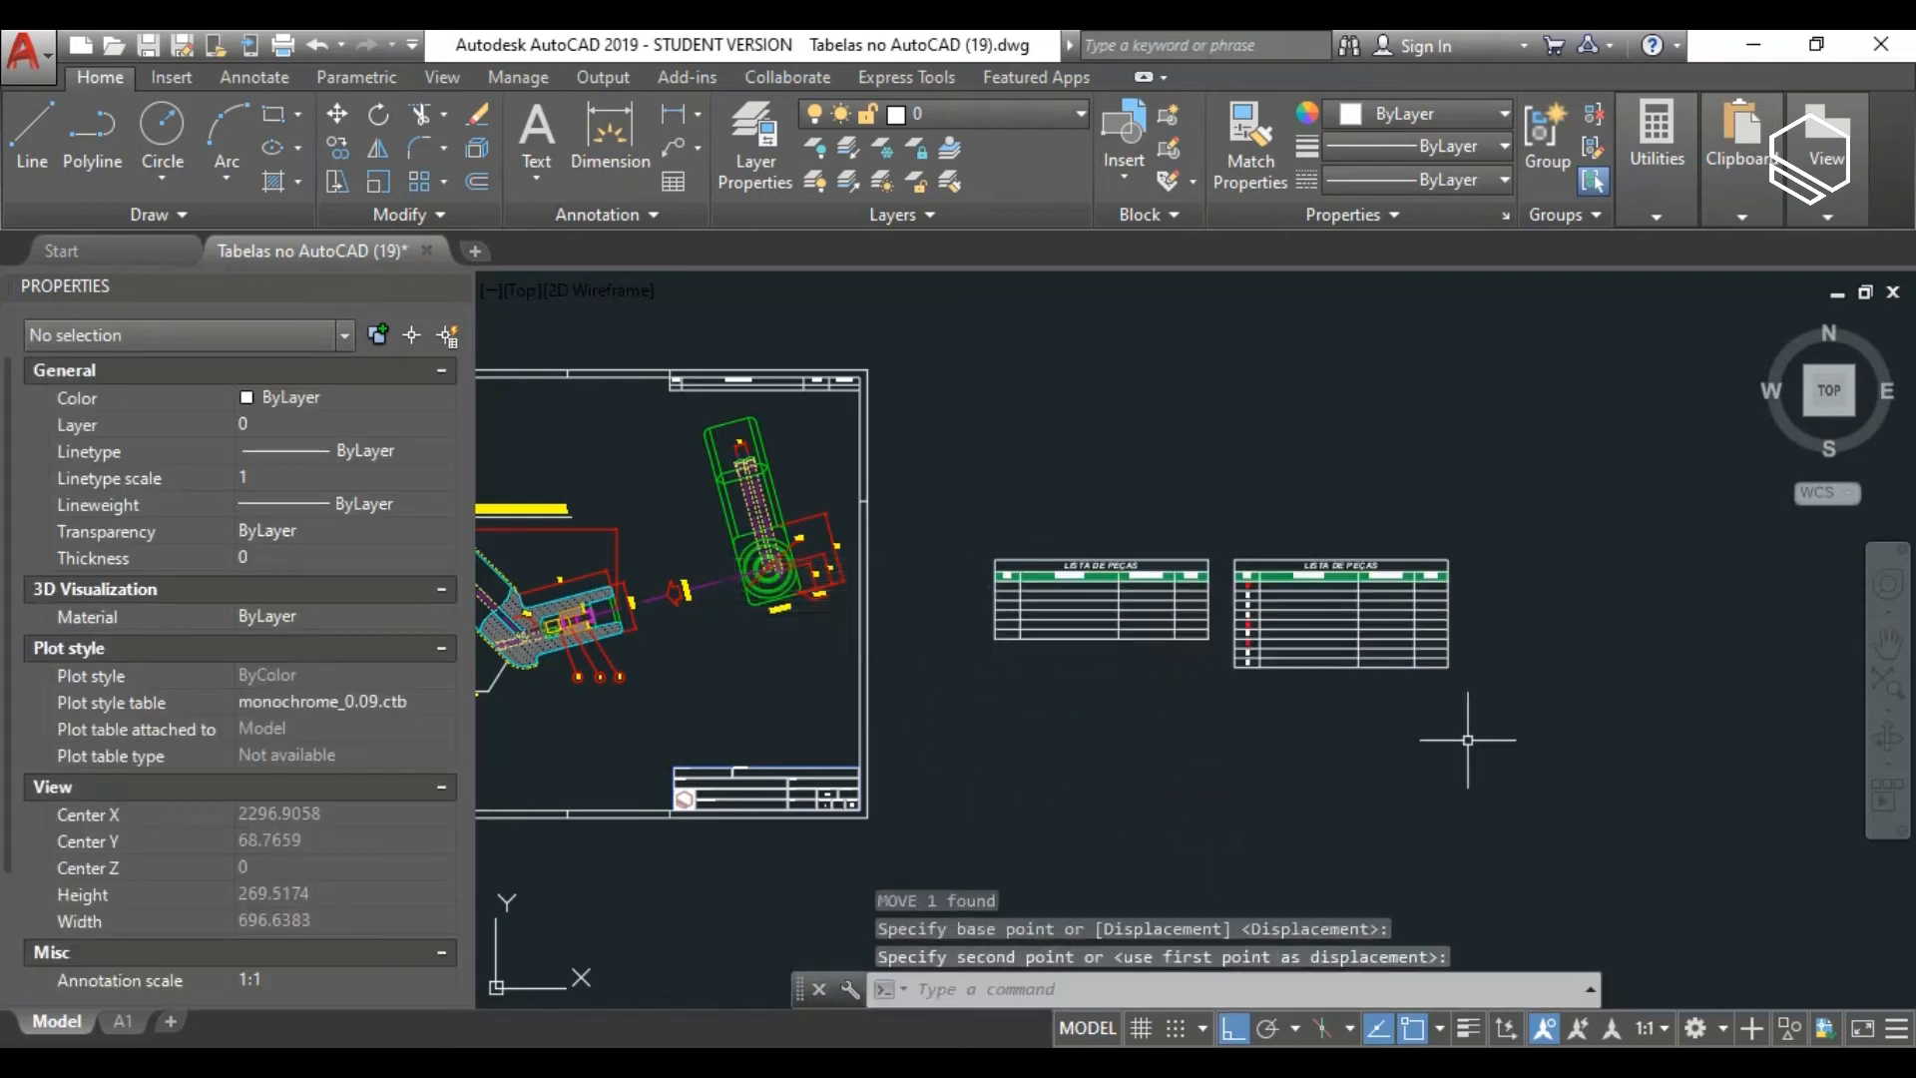
Select the broken LISTA DE PEÇAS table and set its table break direction to Down.
left_click(1396, 764)
left_click(1269, 580)
key("Escape")
left_click(1270, 579)
left_click(1269, 580)
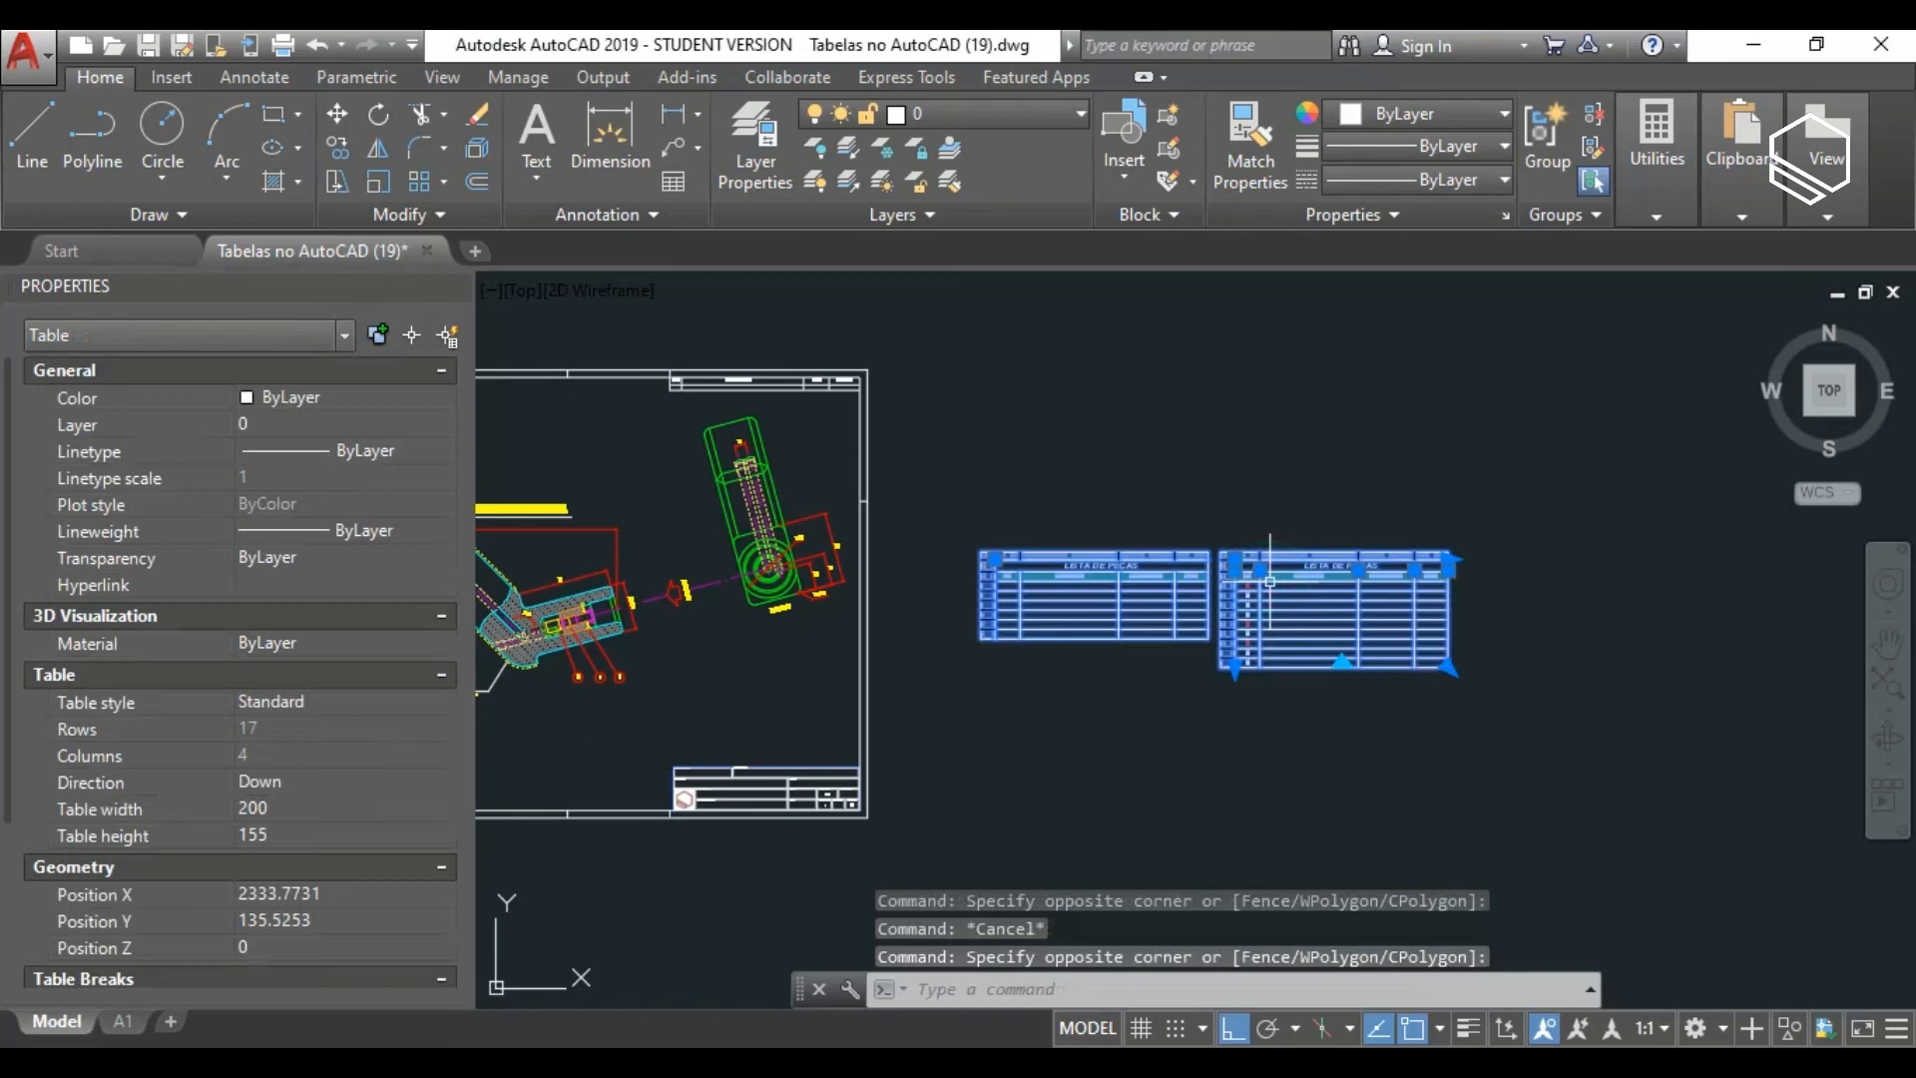
scroll(283, 738, "down", 3)
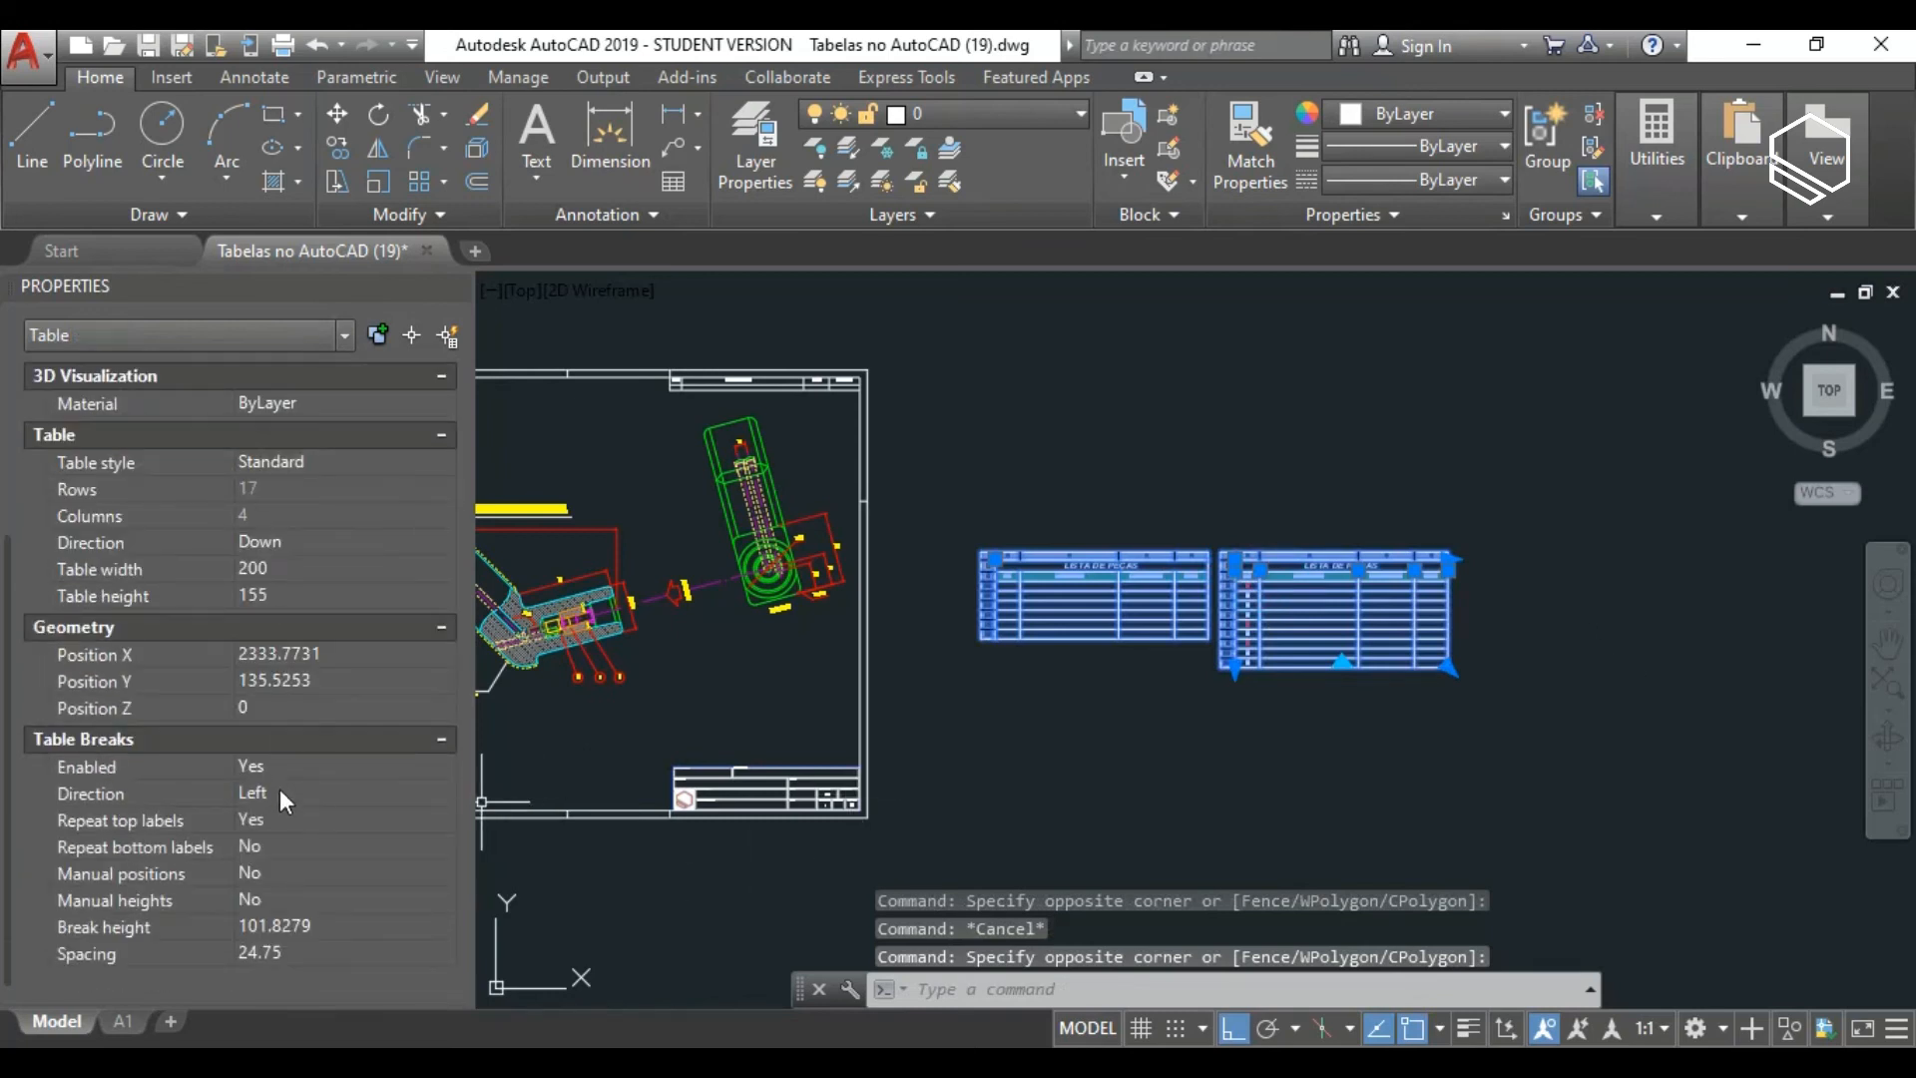
left_click(351, 790)
left_click(355, 791)
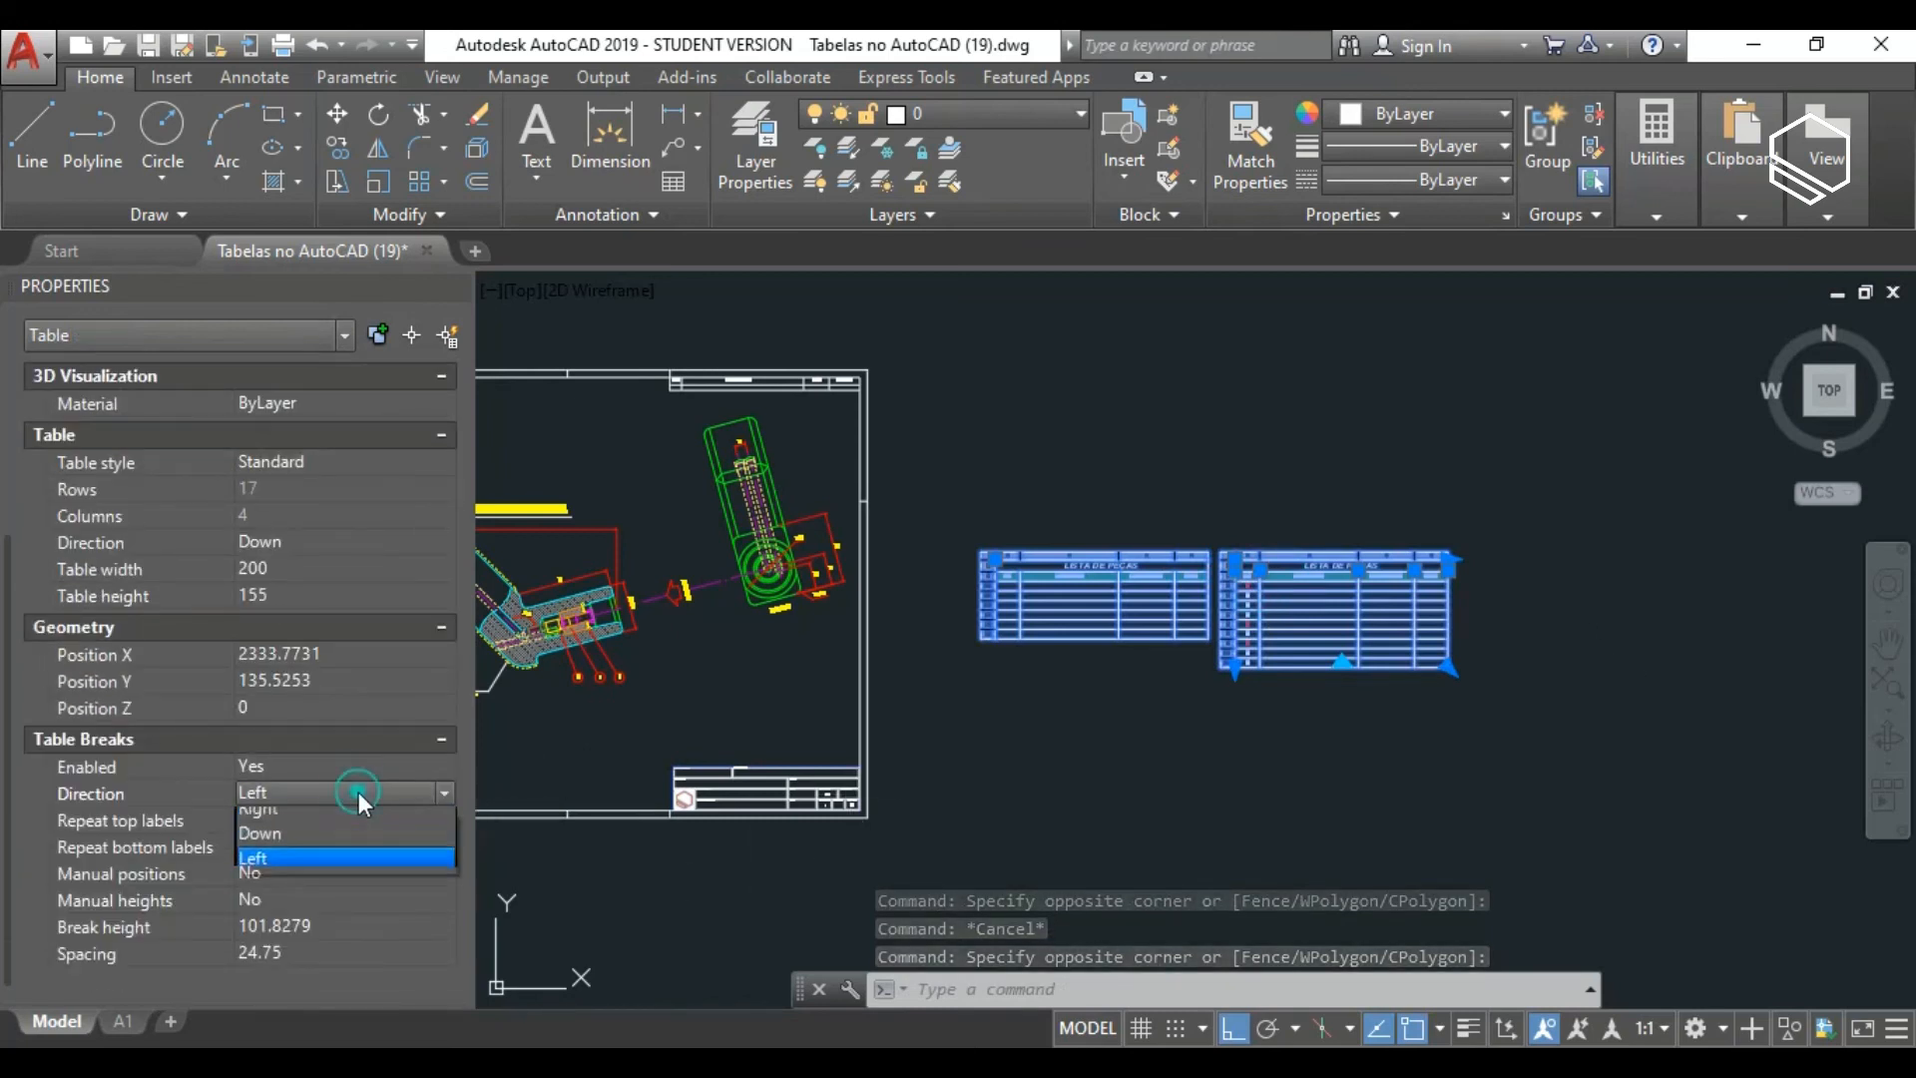
left_click(301, 846)
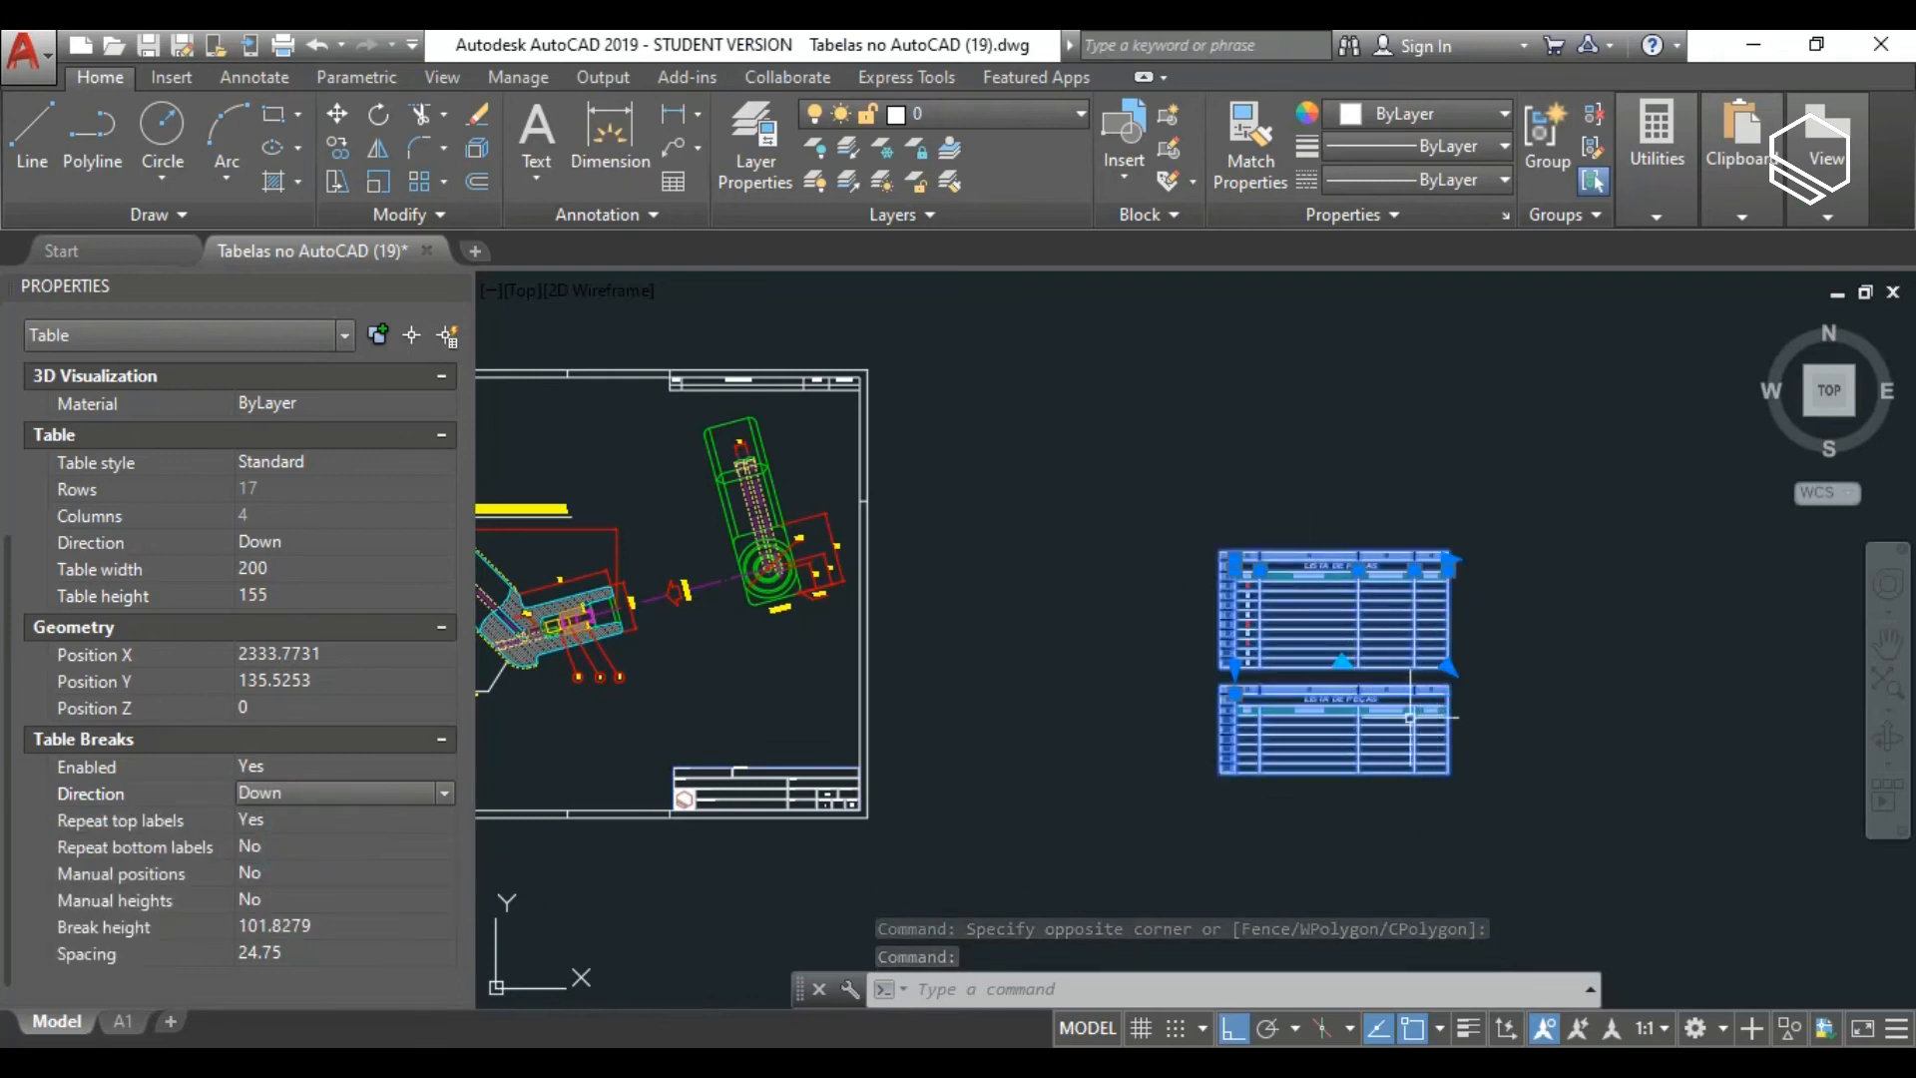
Set the table break direction to Right so the parts run side by side.
left_click(278, 792)
left_click(287, 802)
left_click(287, 794)
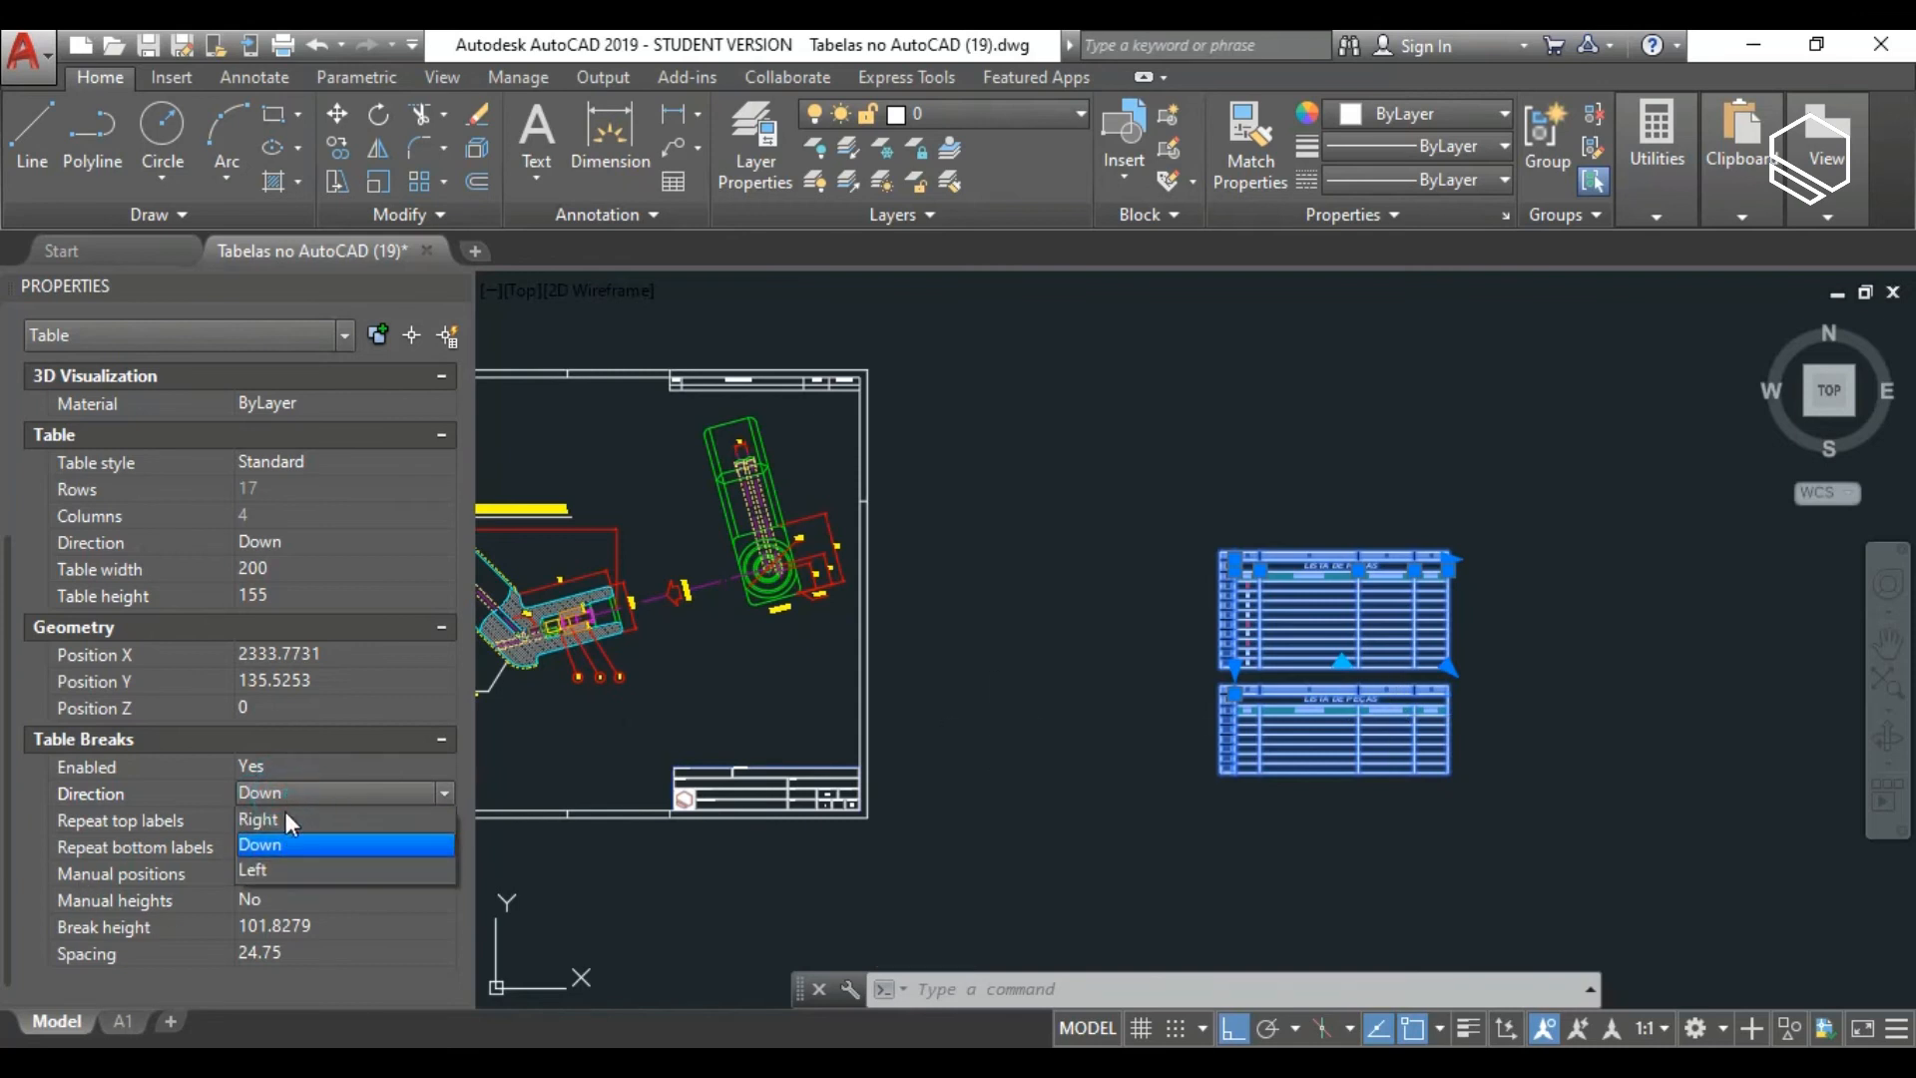
left_click(286, 827)
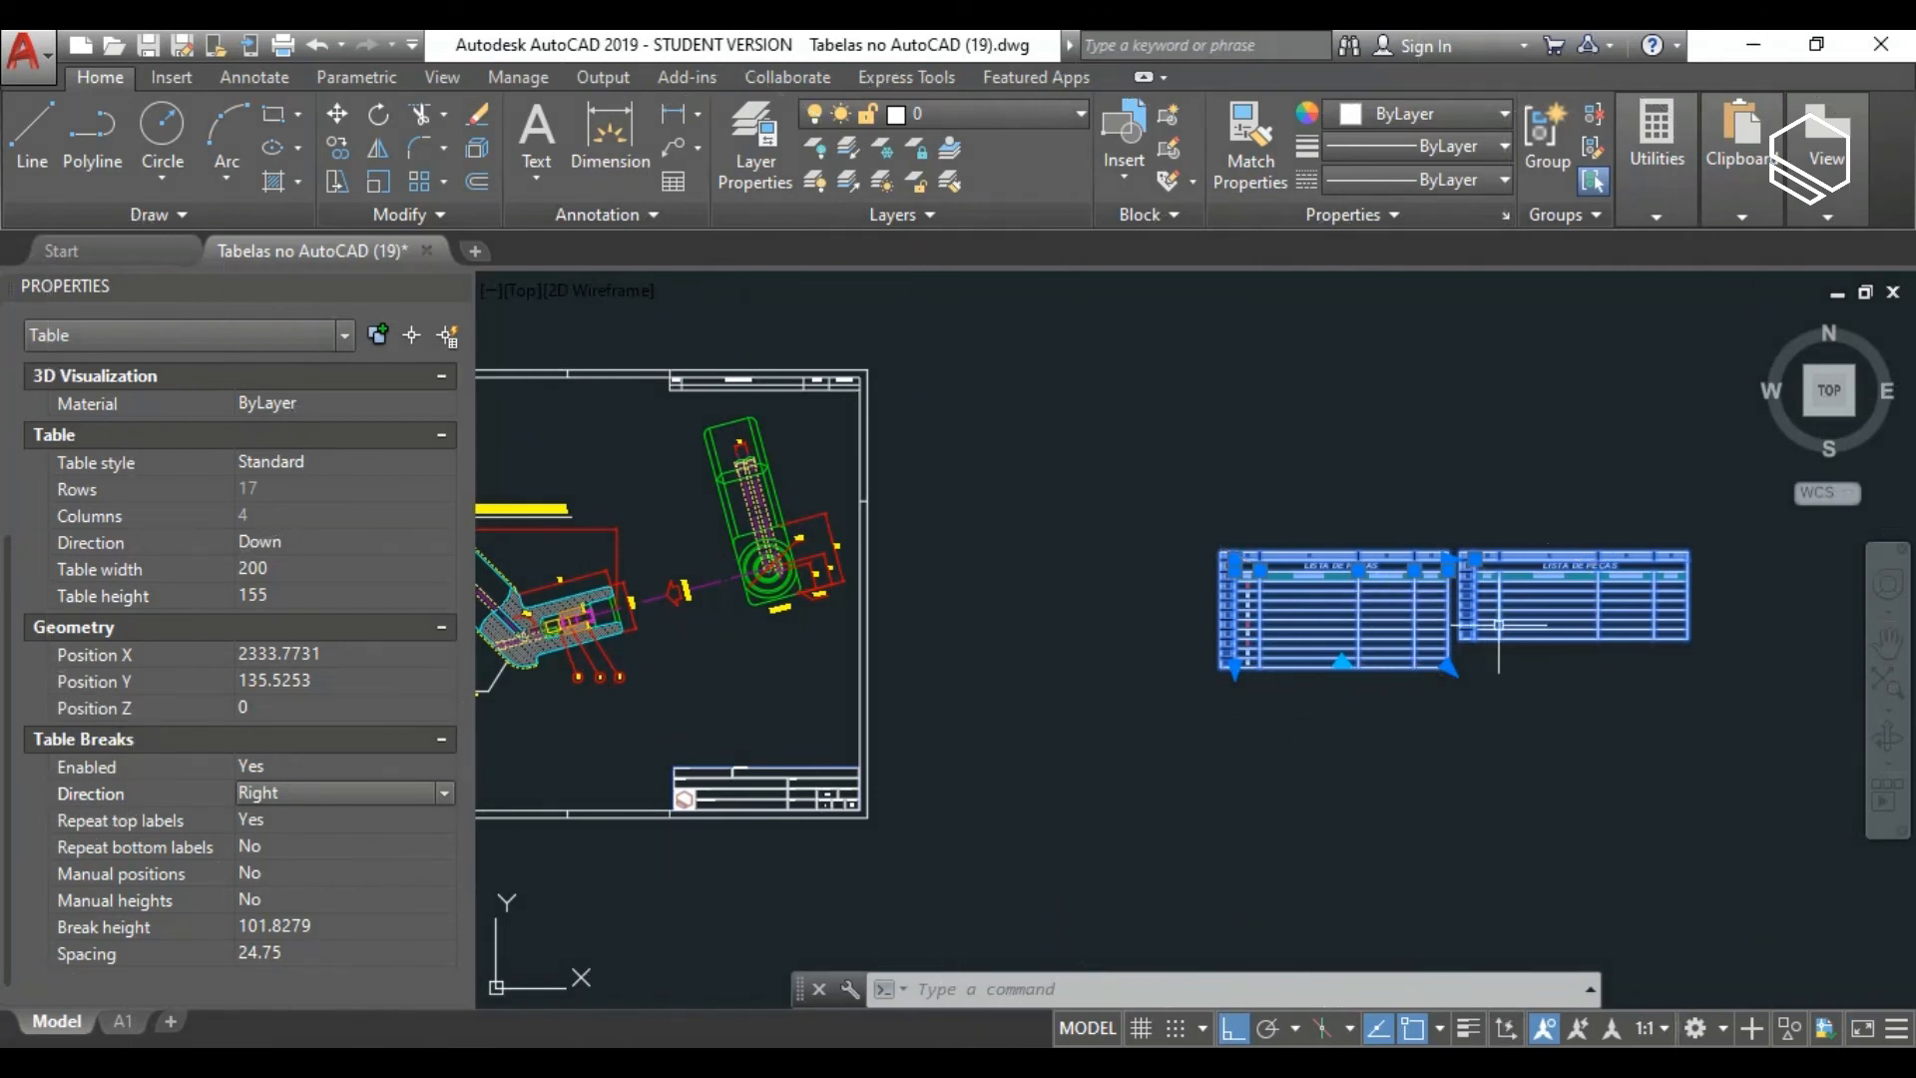
Set the table's break height to 80.
scroll(1497, 624, "up", 2)
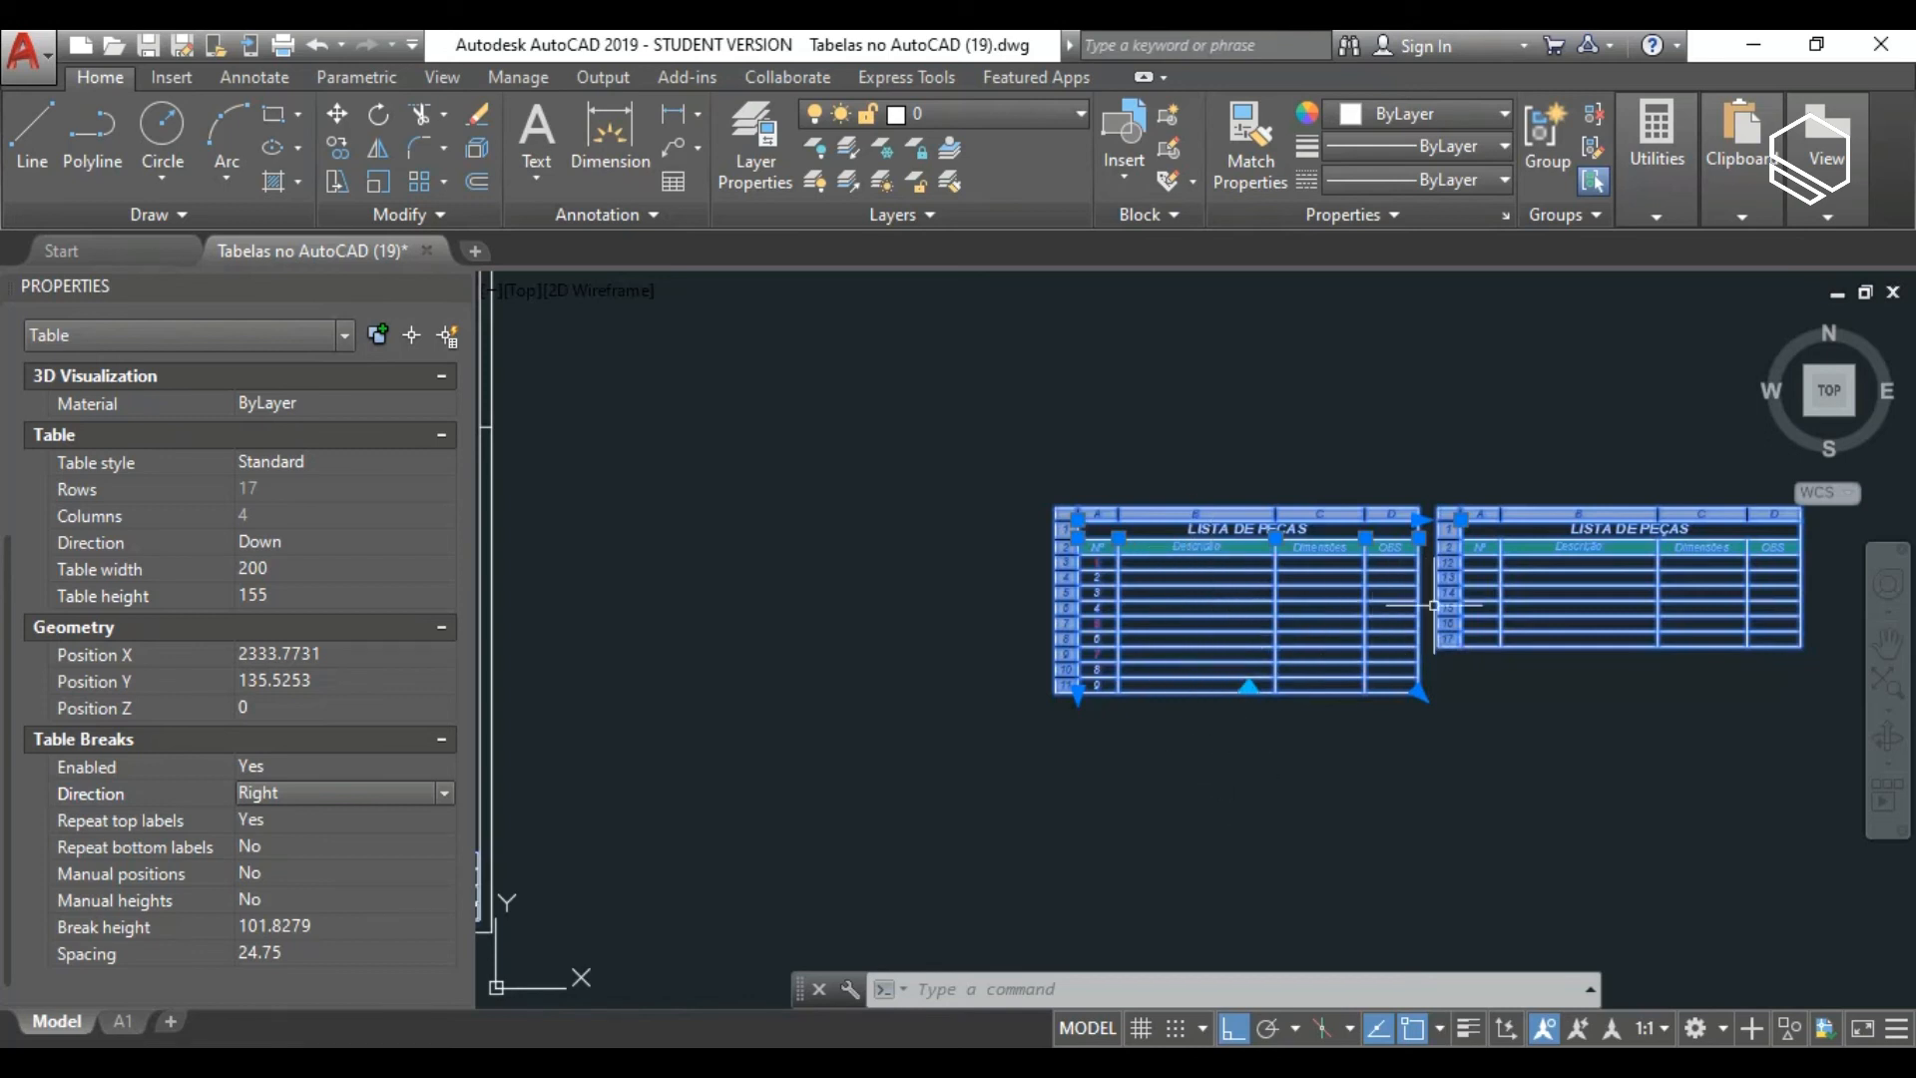
left_click(325, 926)
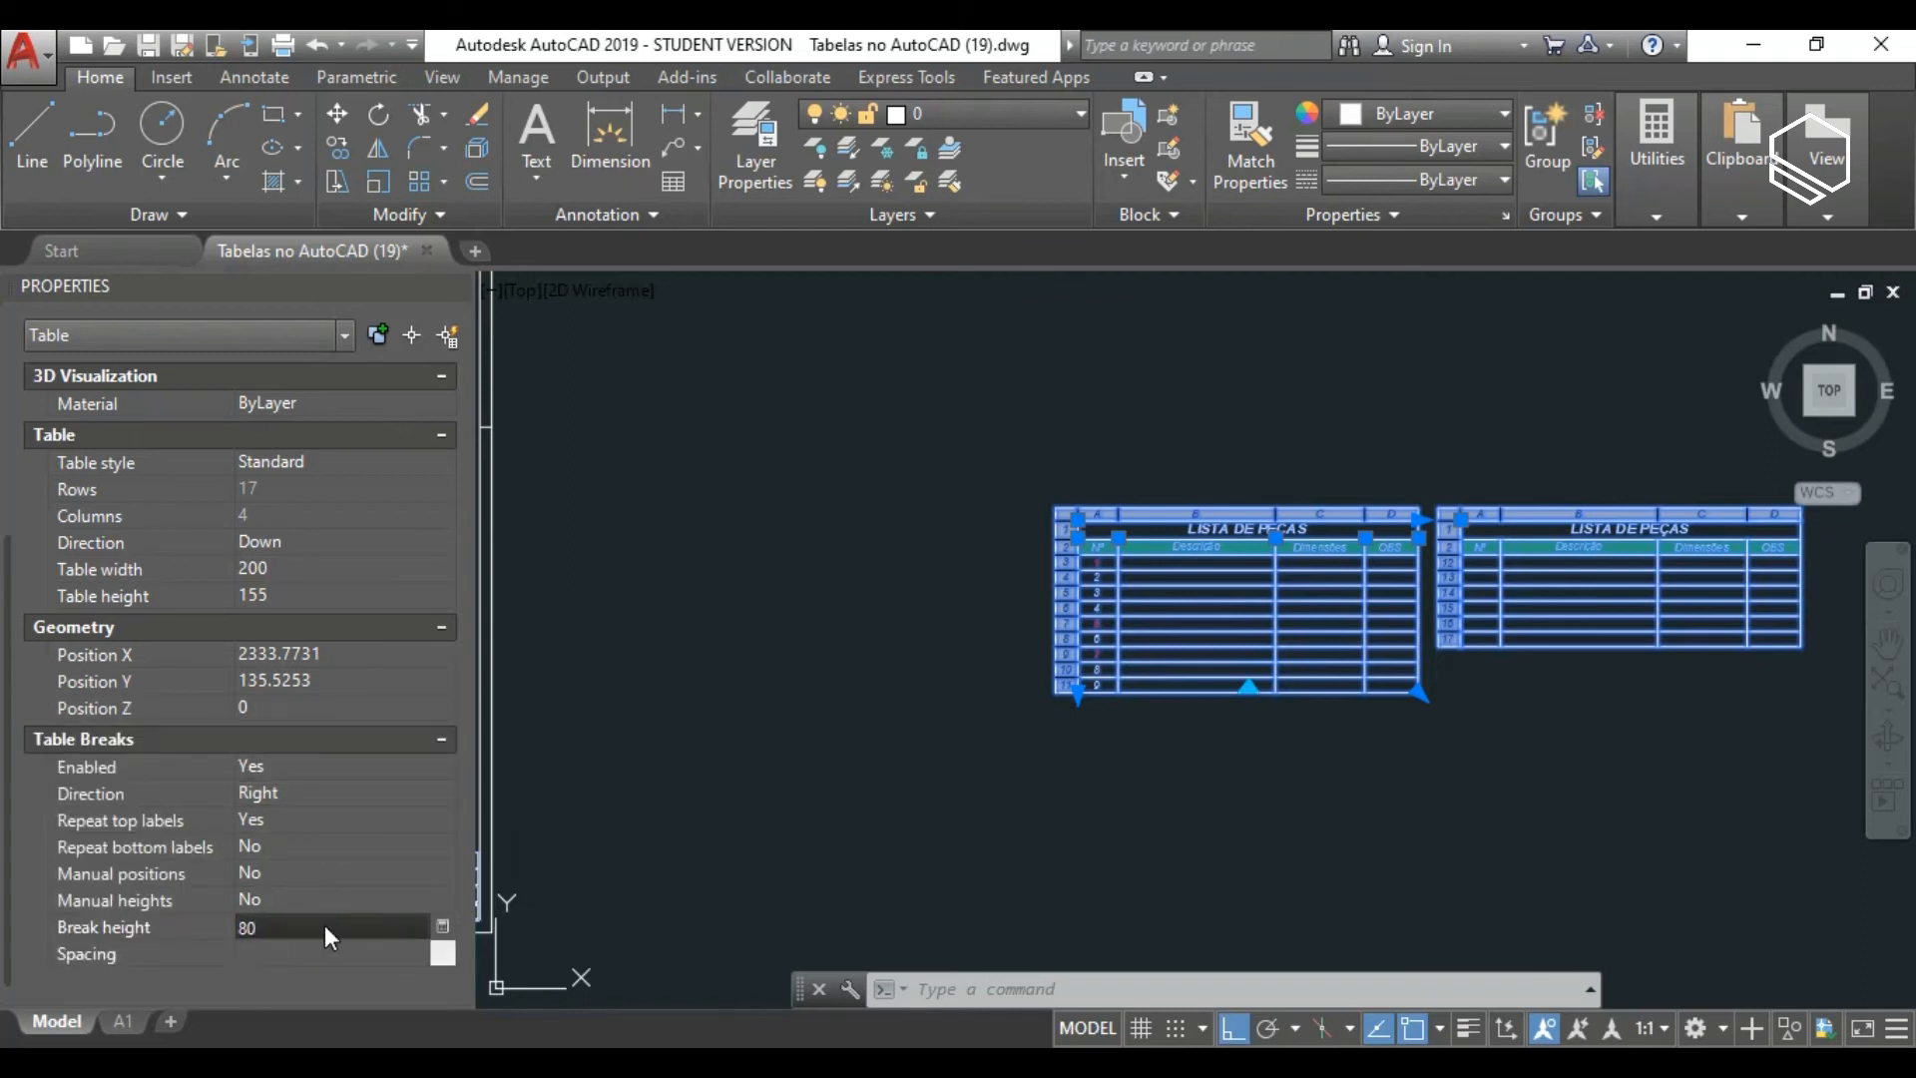
key("Tab")
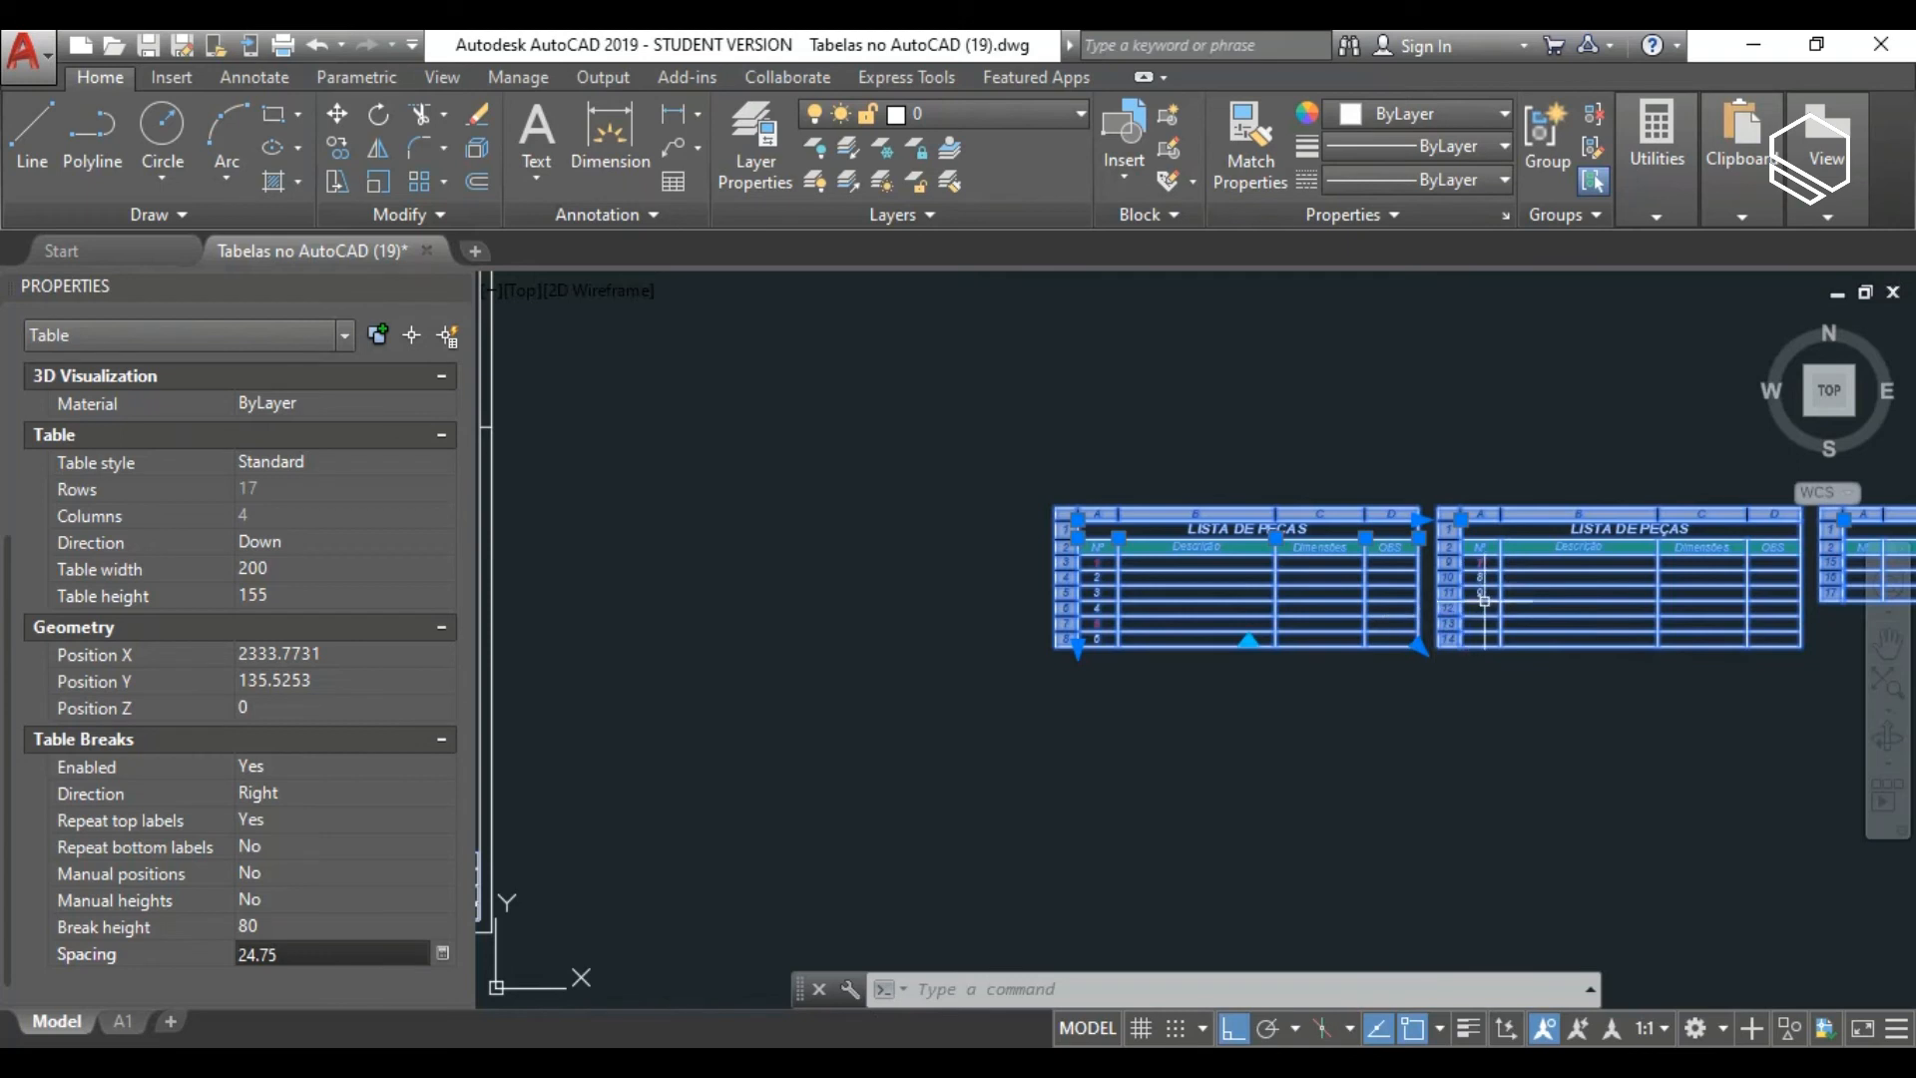
Set the spacing between the broken table parts to 40.
left_click(330, 956)
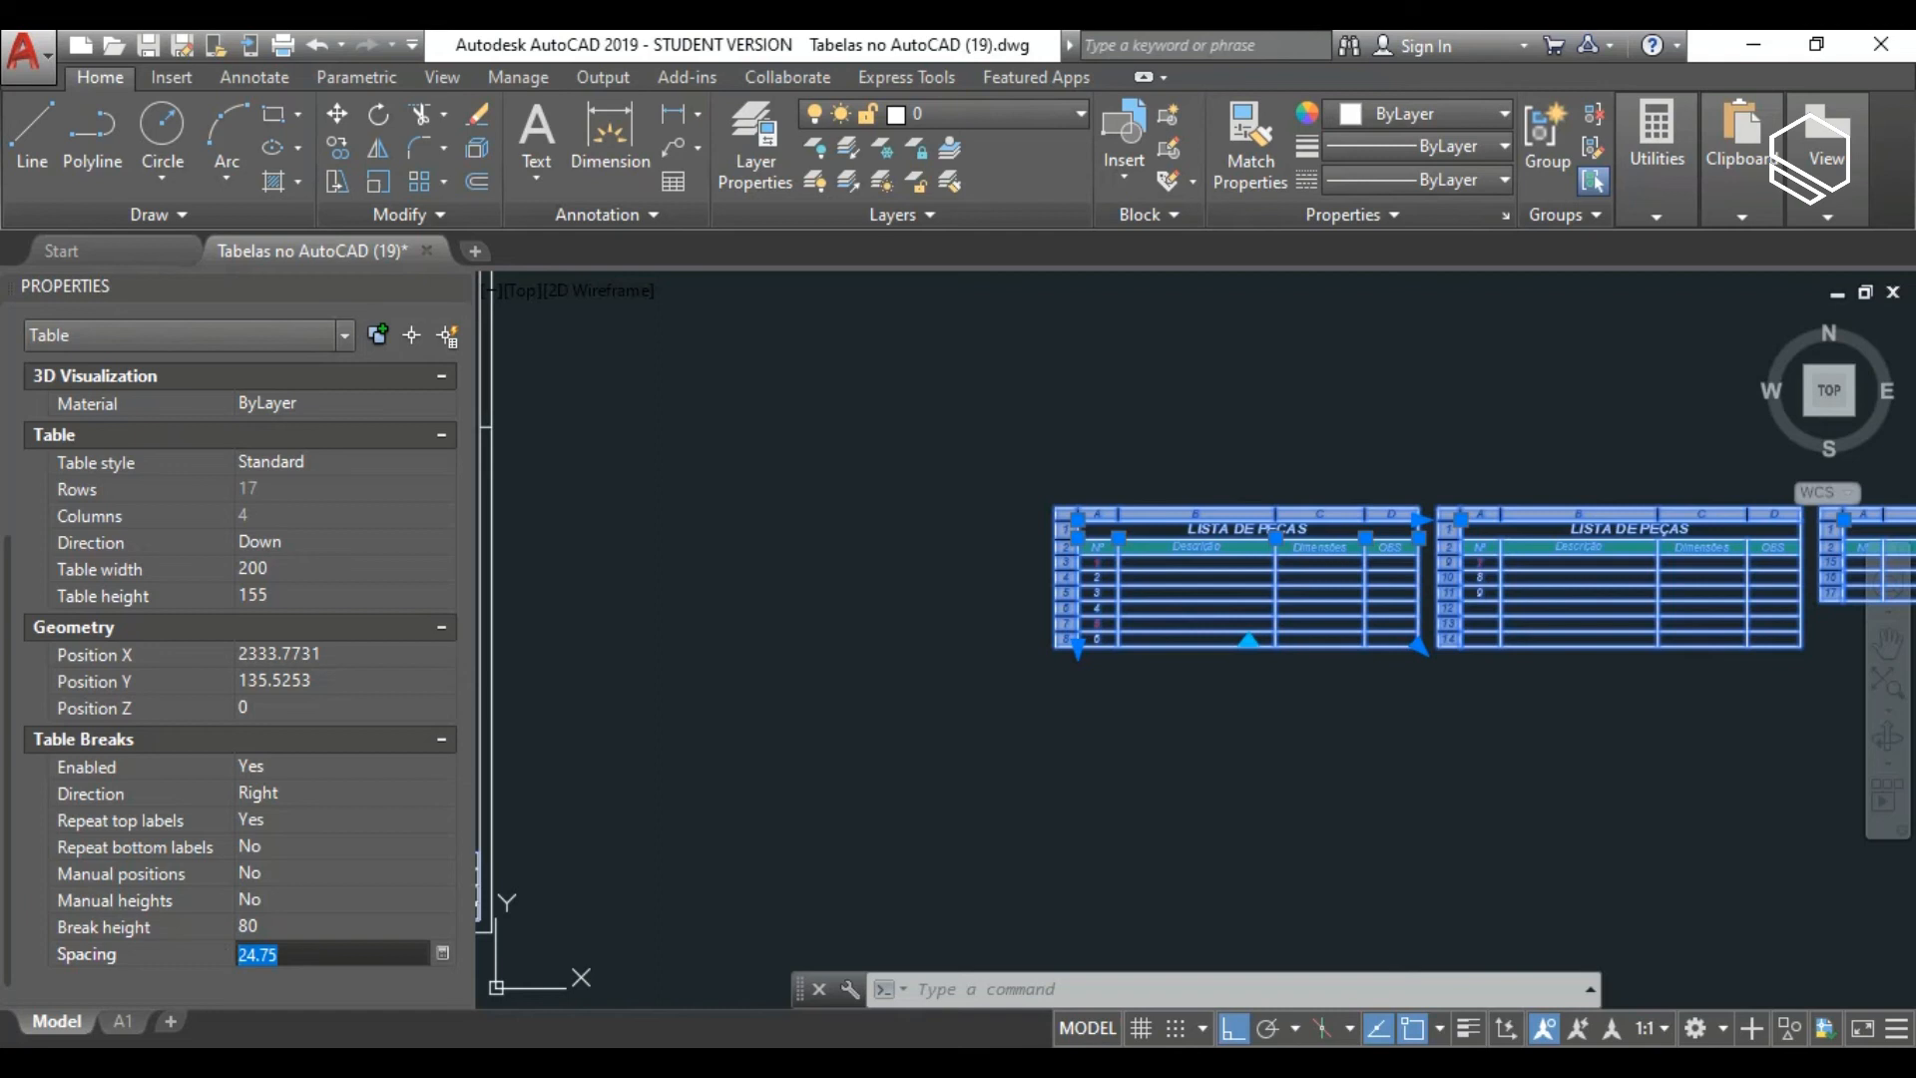
type("40")
key("Return")
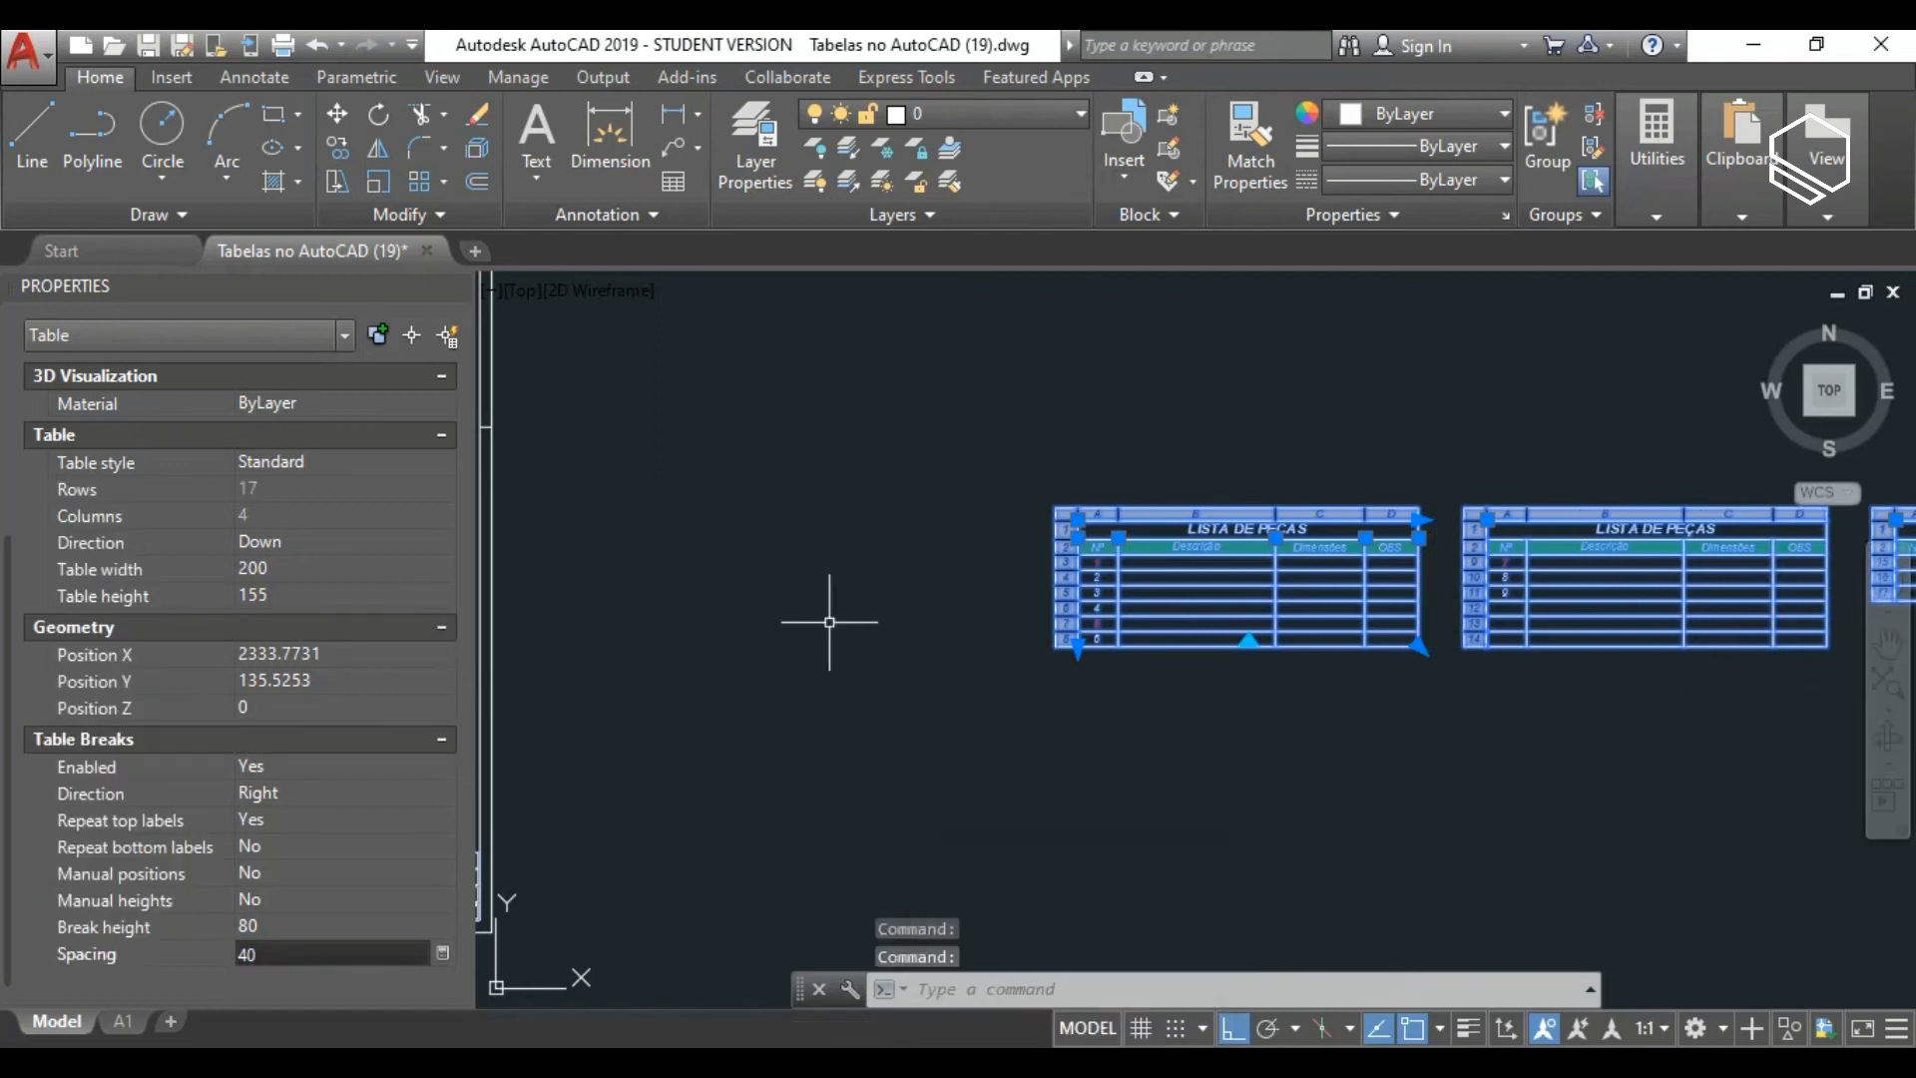
scroll(834, 621, "down", 2)
scroll(1385, 585, "up", 2)
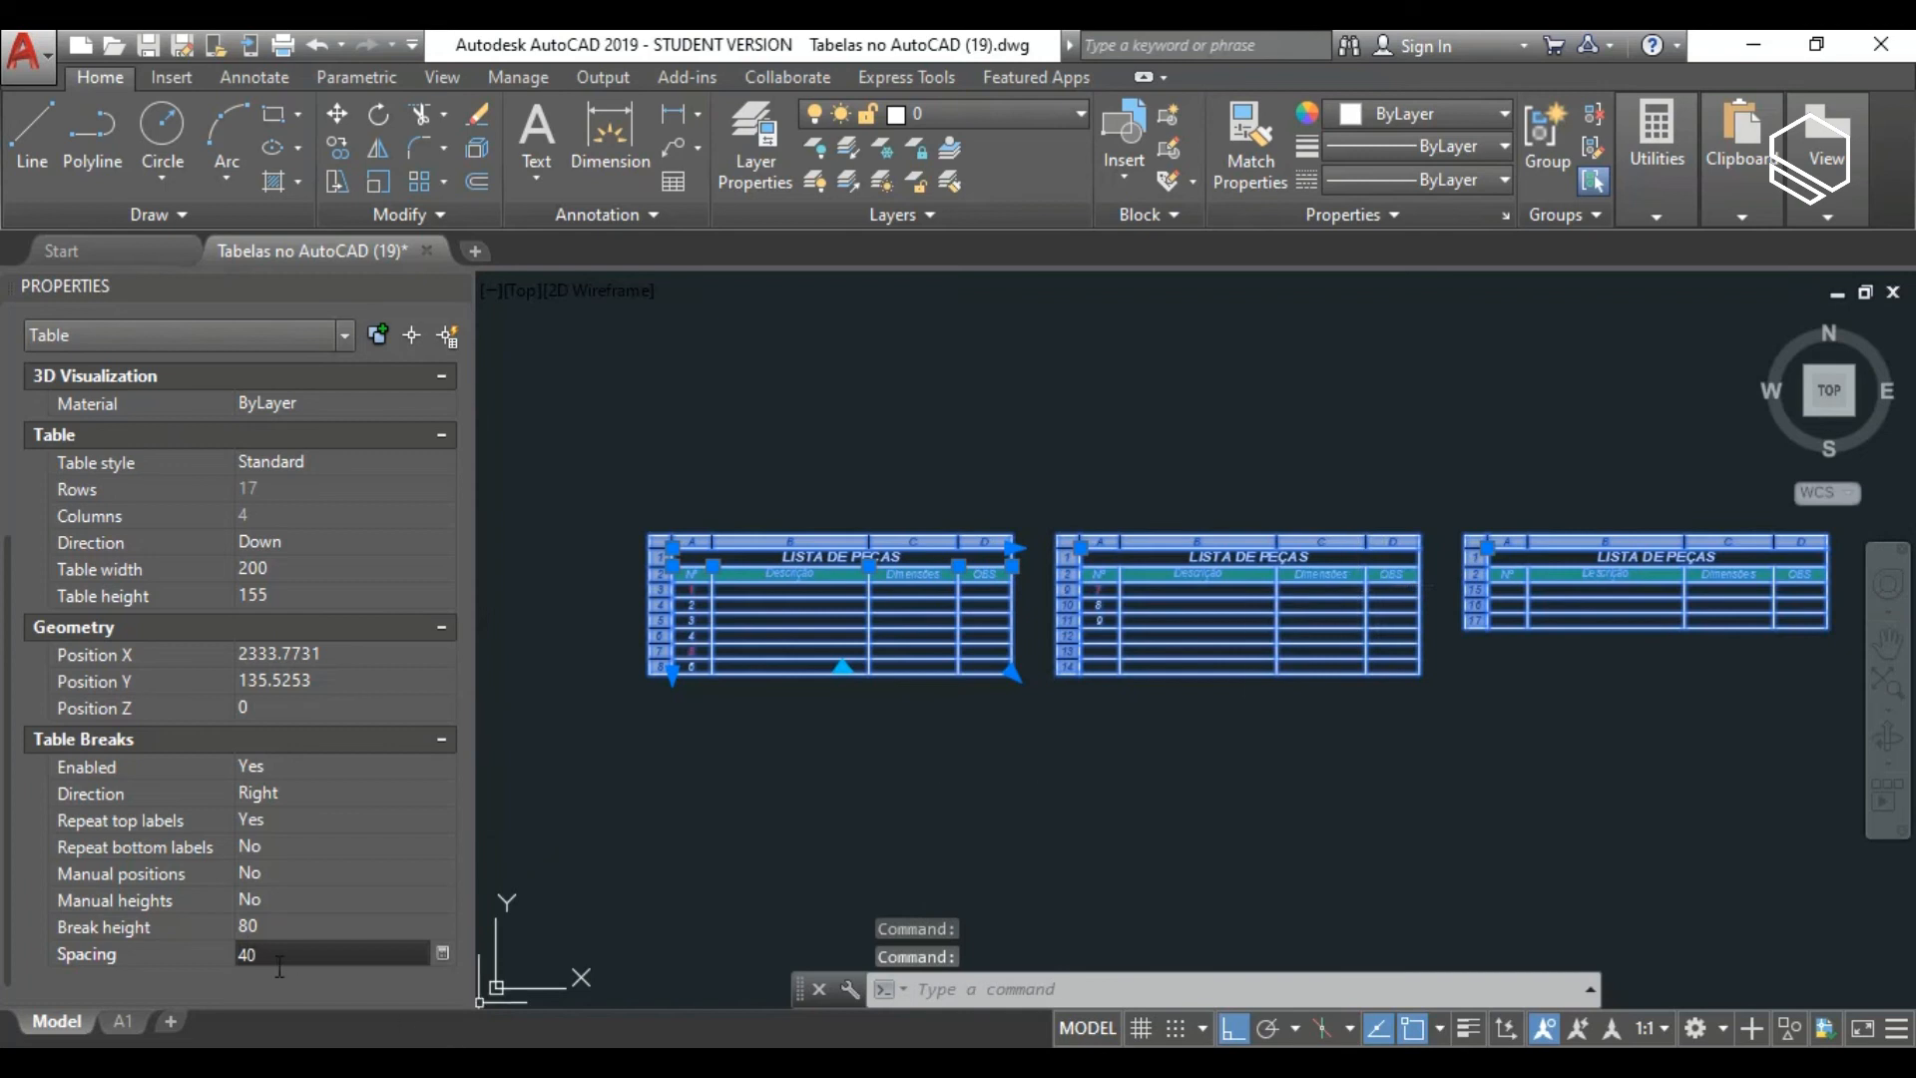
Set the spacing between the broken table parts to 20, then close the properties and deselect the table.
left_click(231, 956)
type("20")
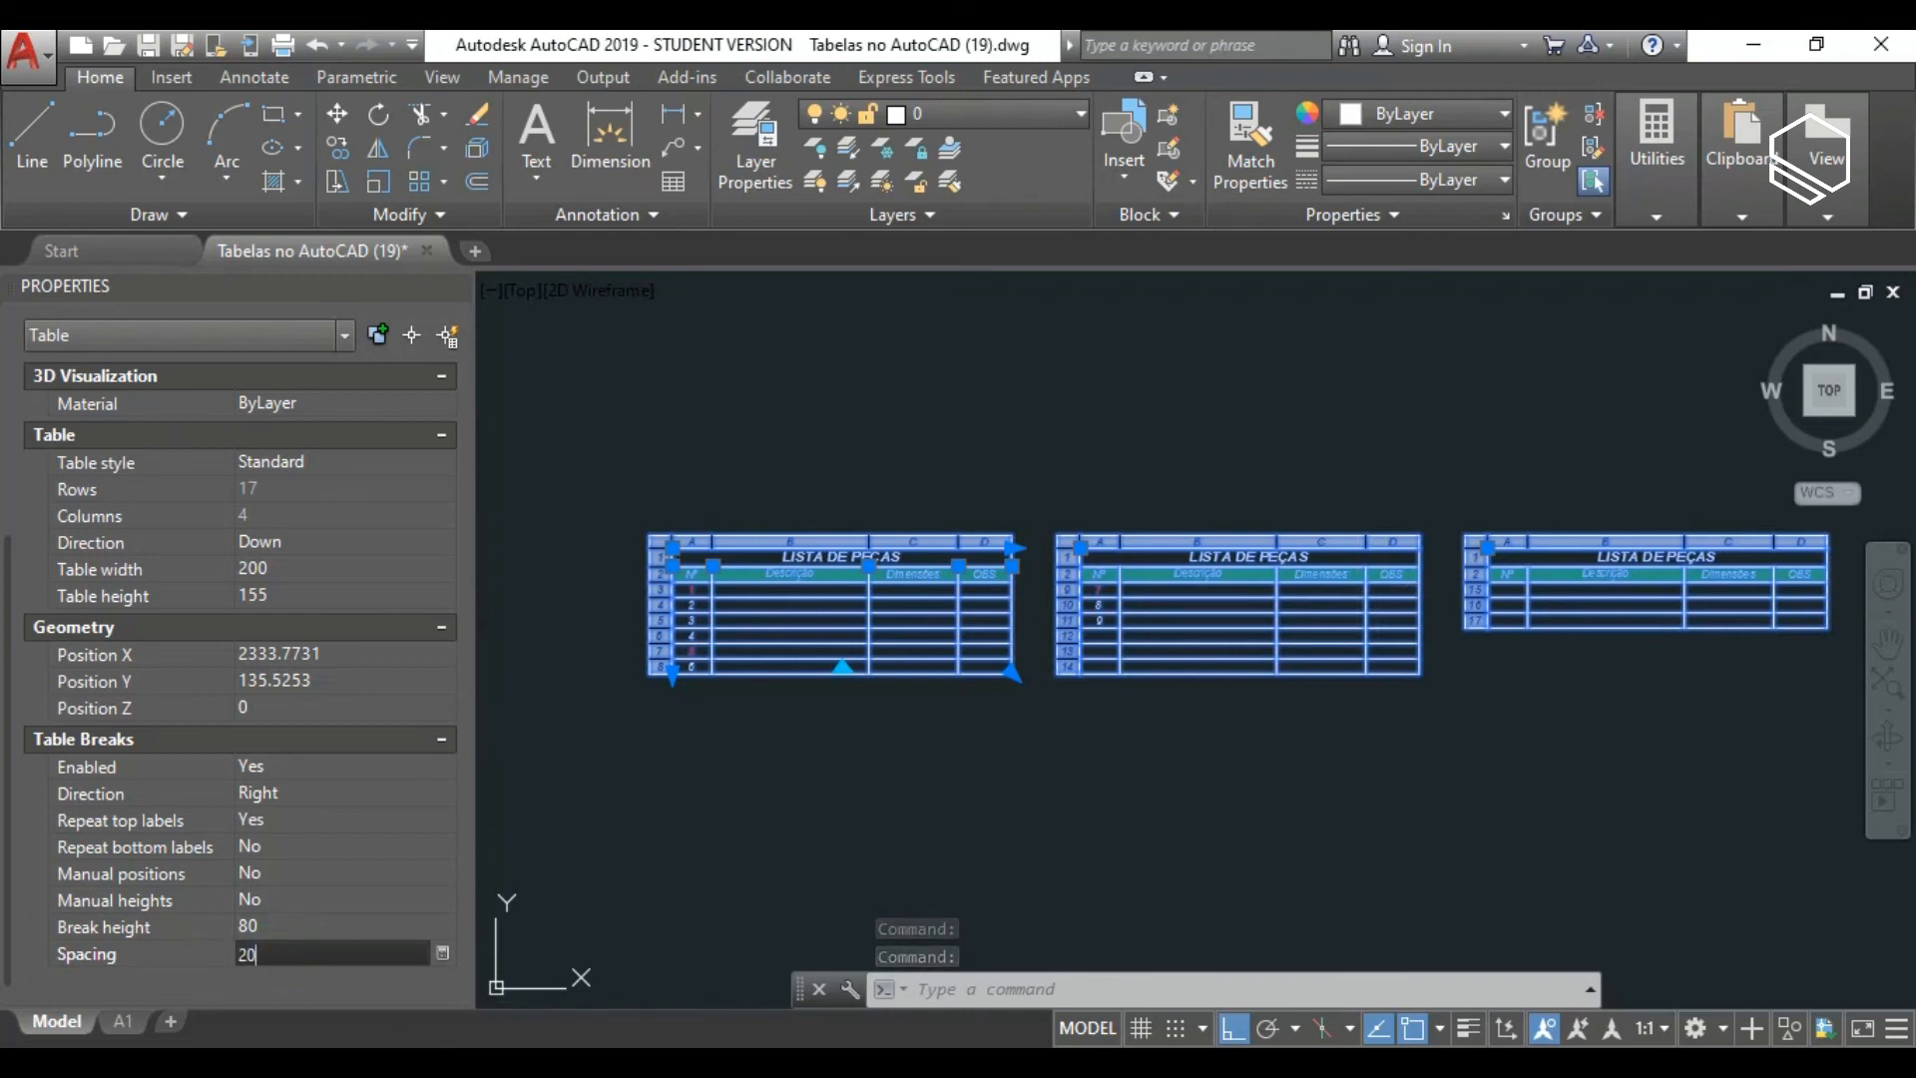
key("Return")
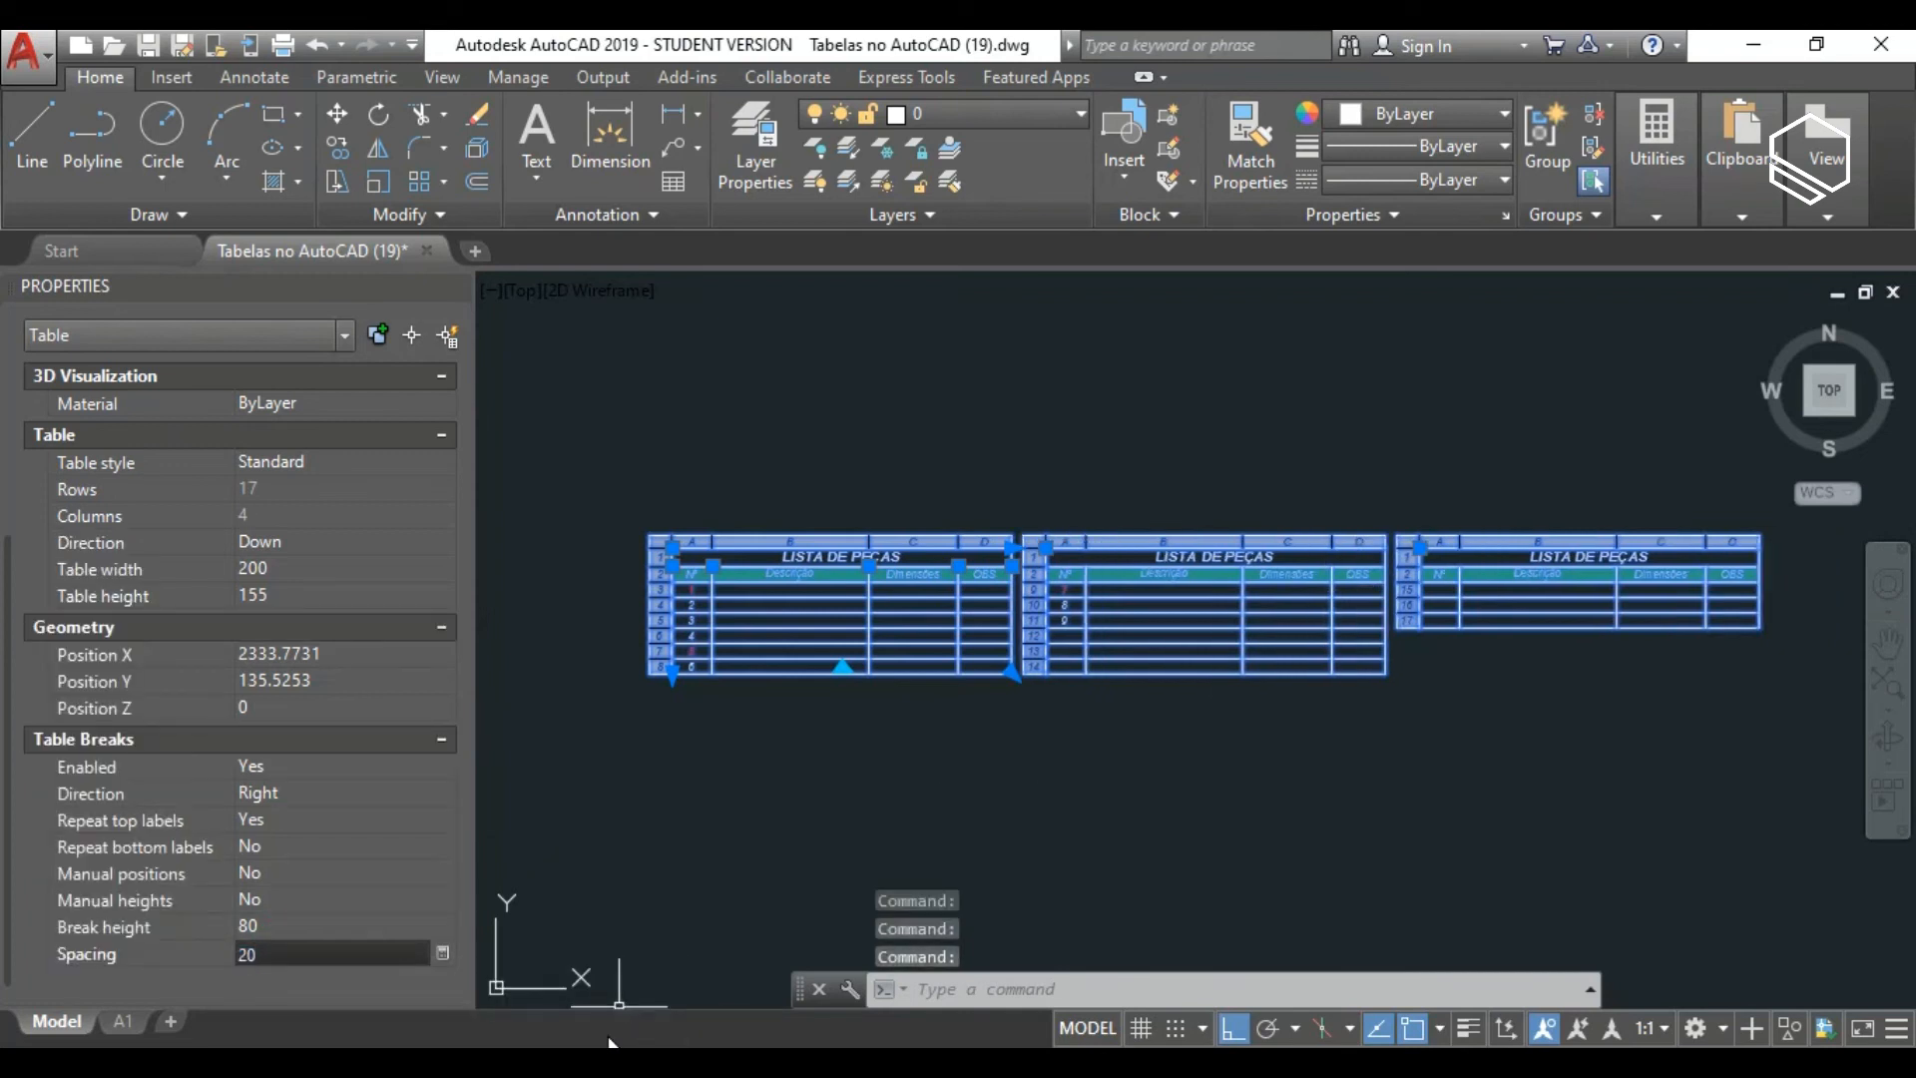
left_click(456, 286)
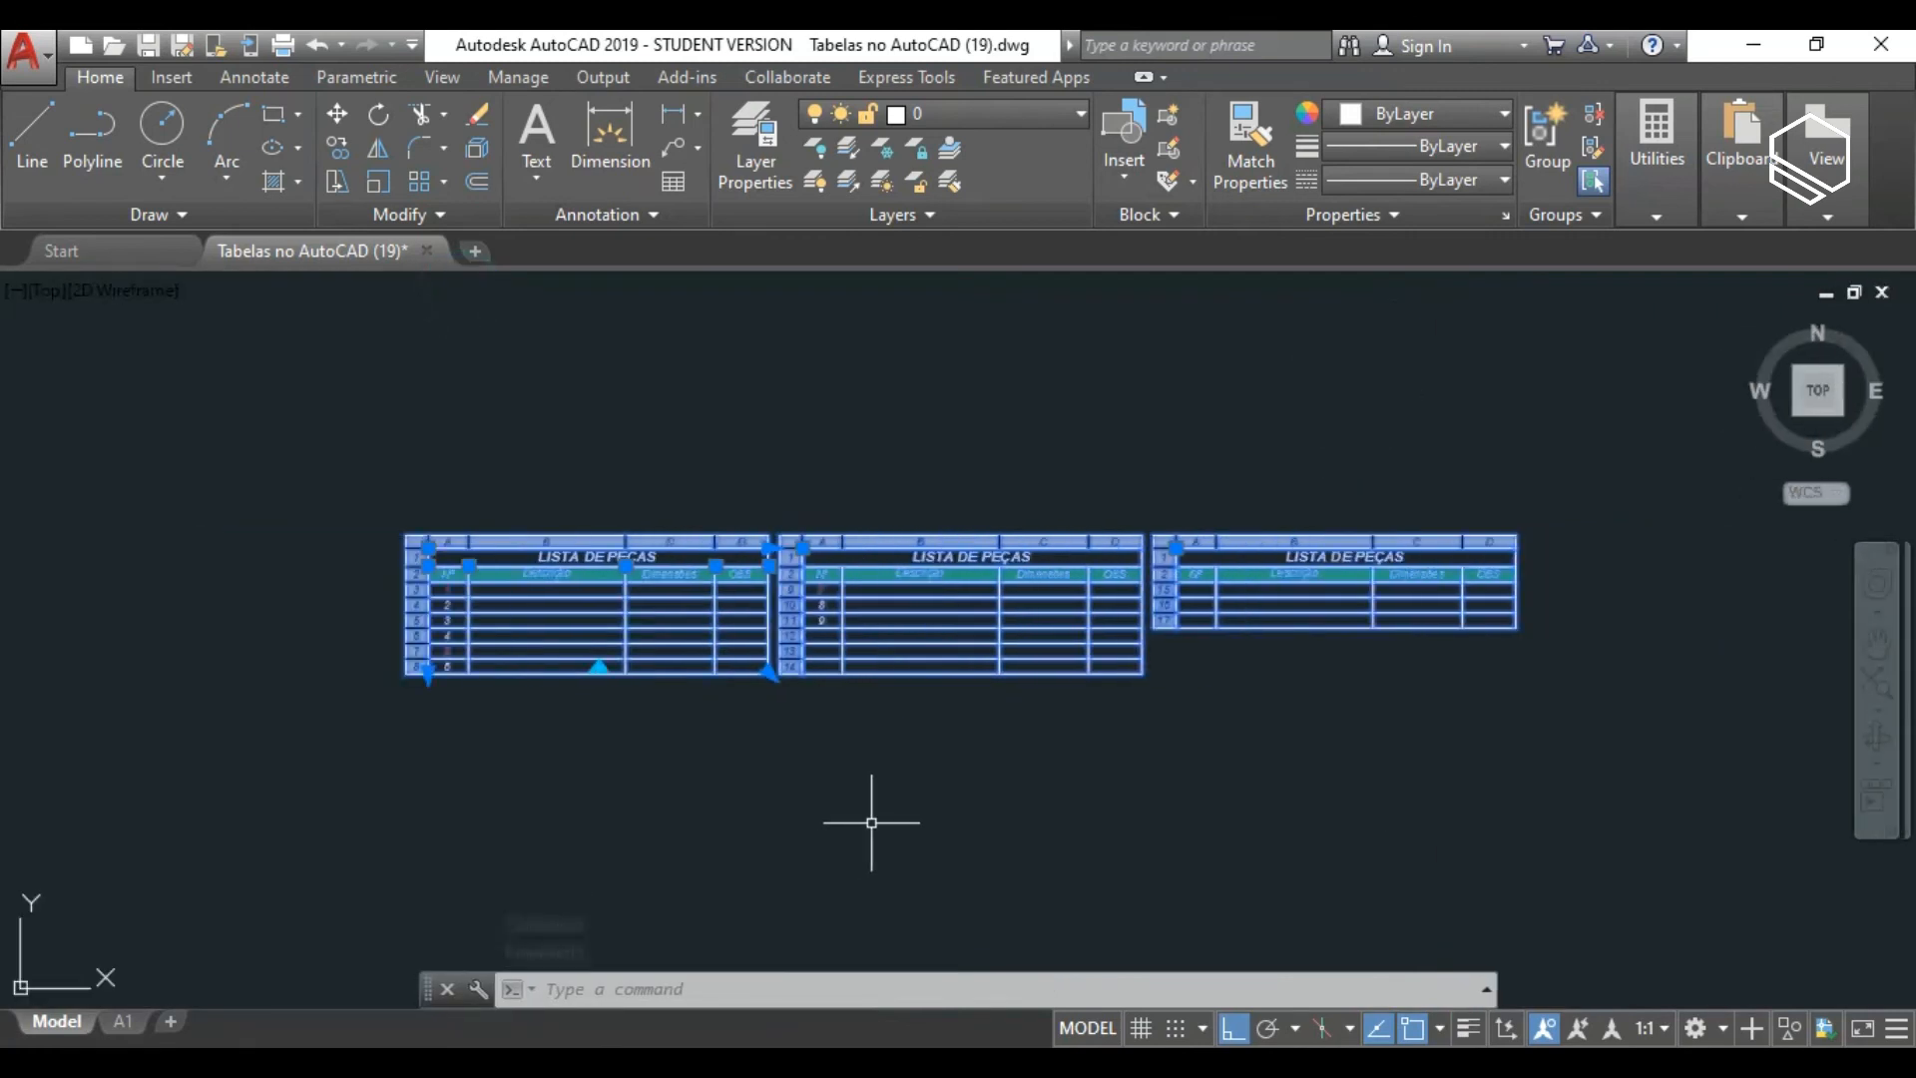
key("Escape")
Delete rows 9 to 14 of the second table part and the three rows that follow, leaving only rows 1 to 8.
scroll(1027, 631, "up", 2)
left_click(1170, 687)
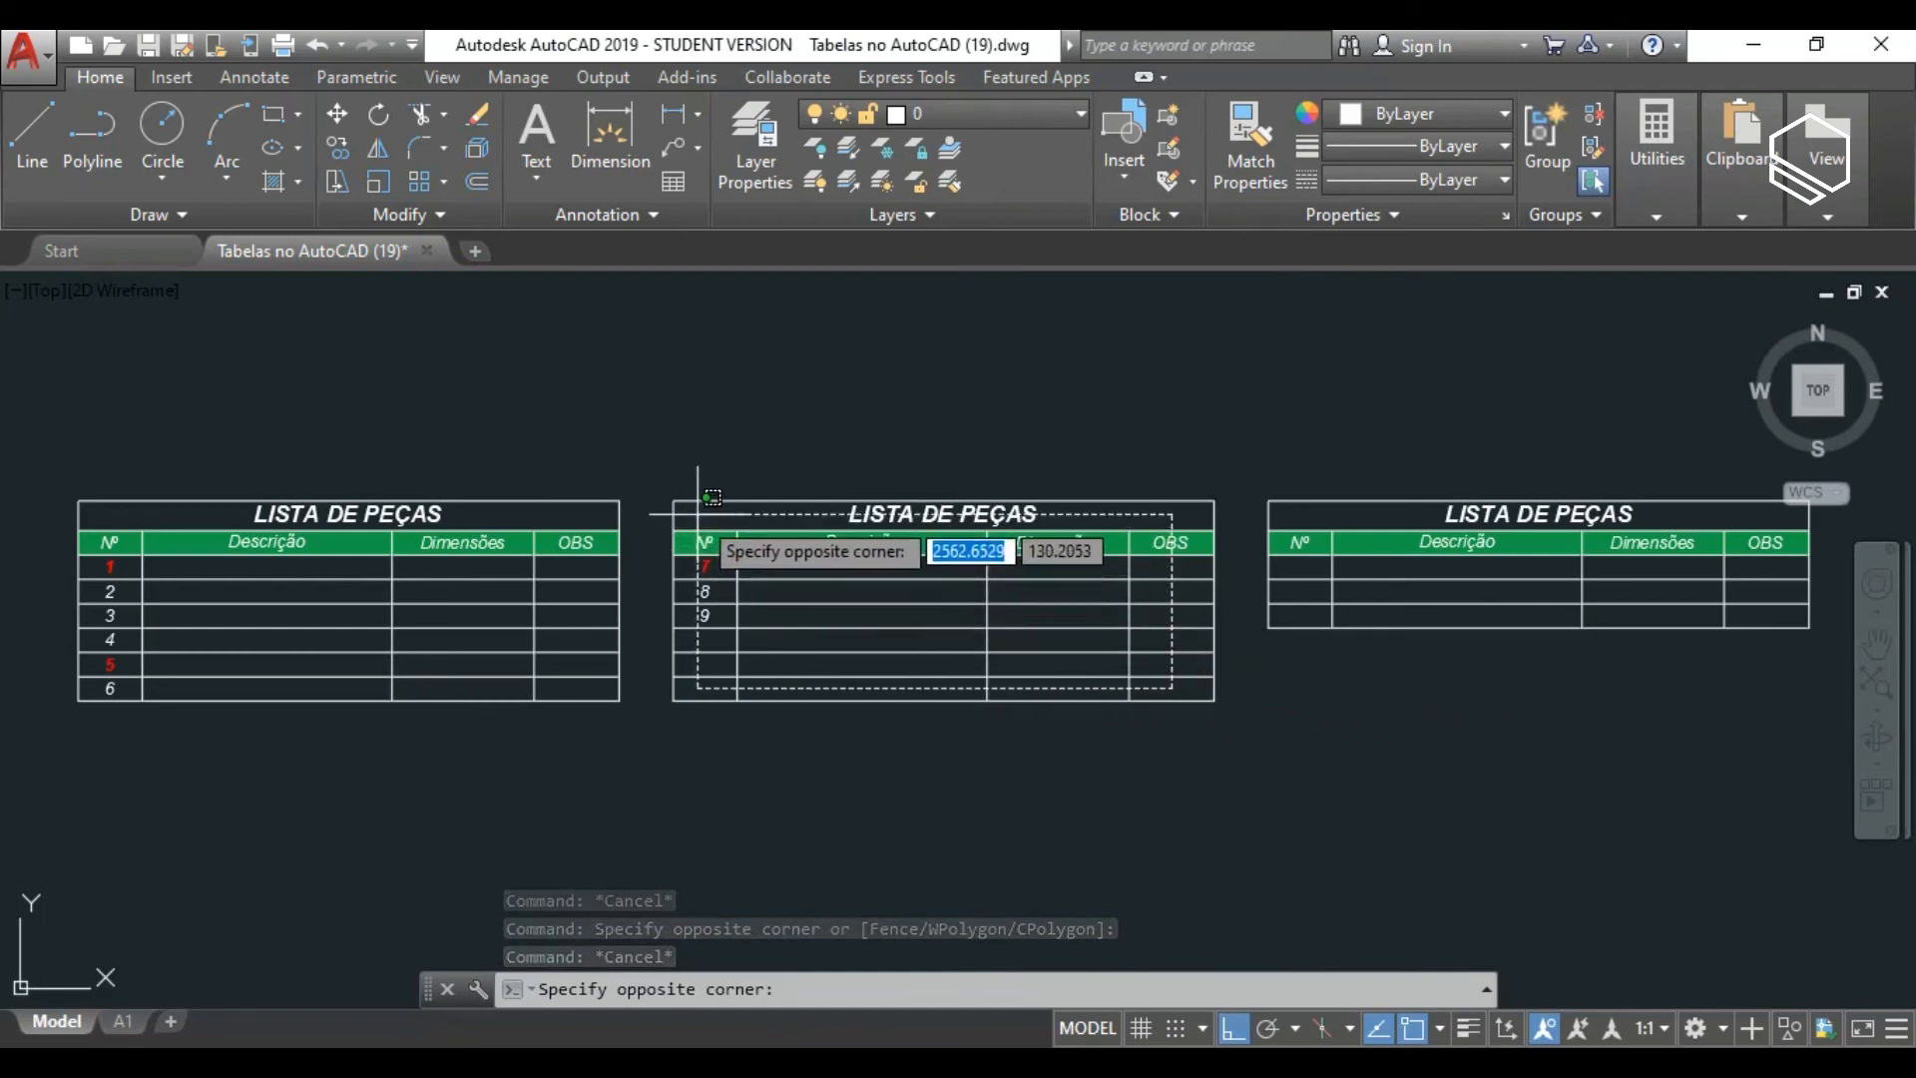
left_click(663, 520)
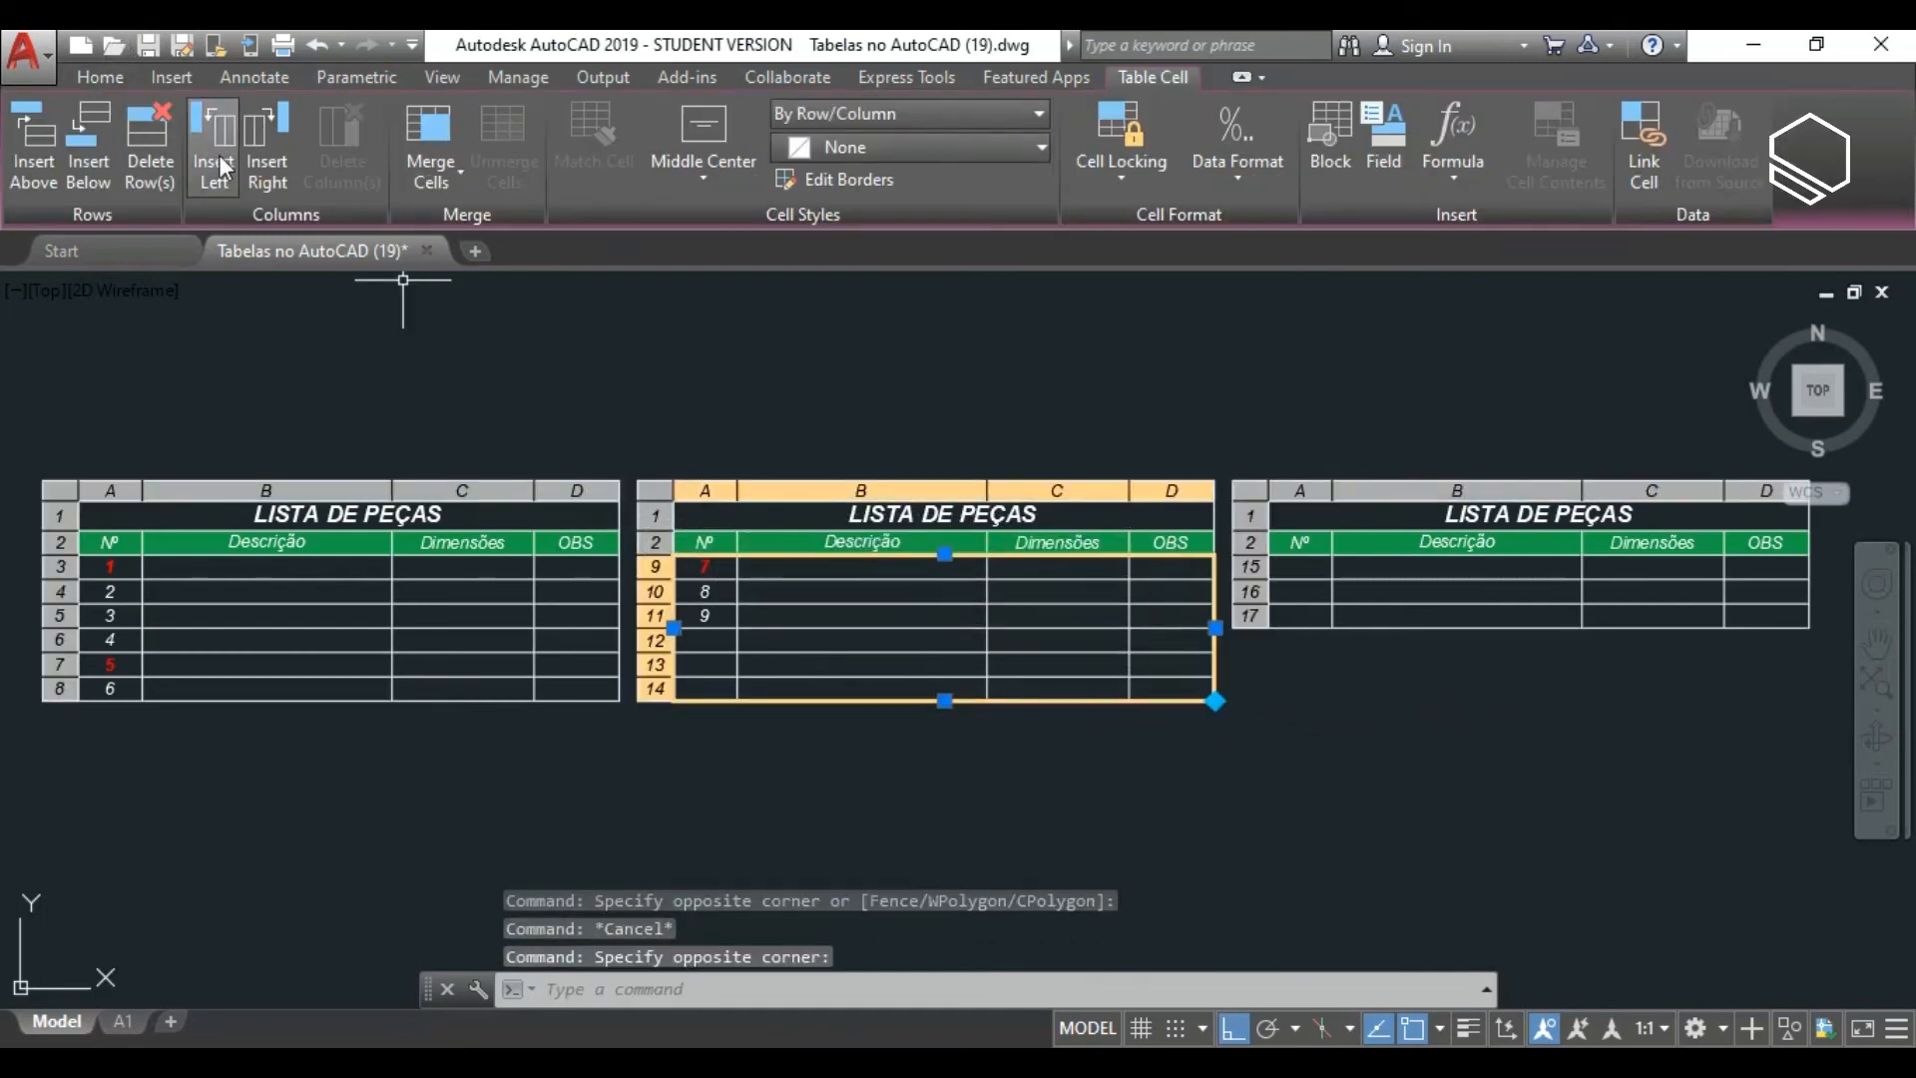
left_click(154, 134)
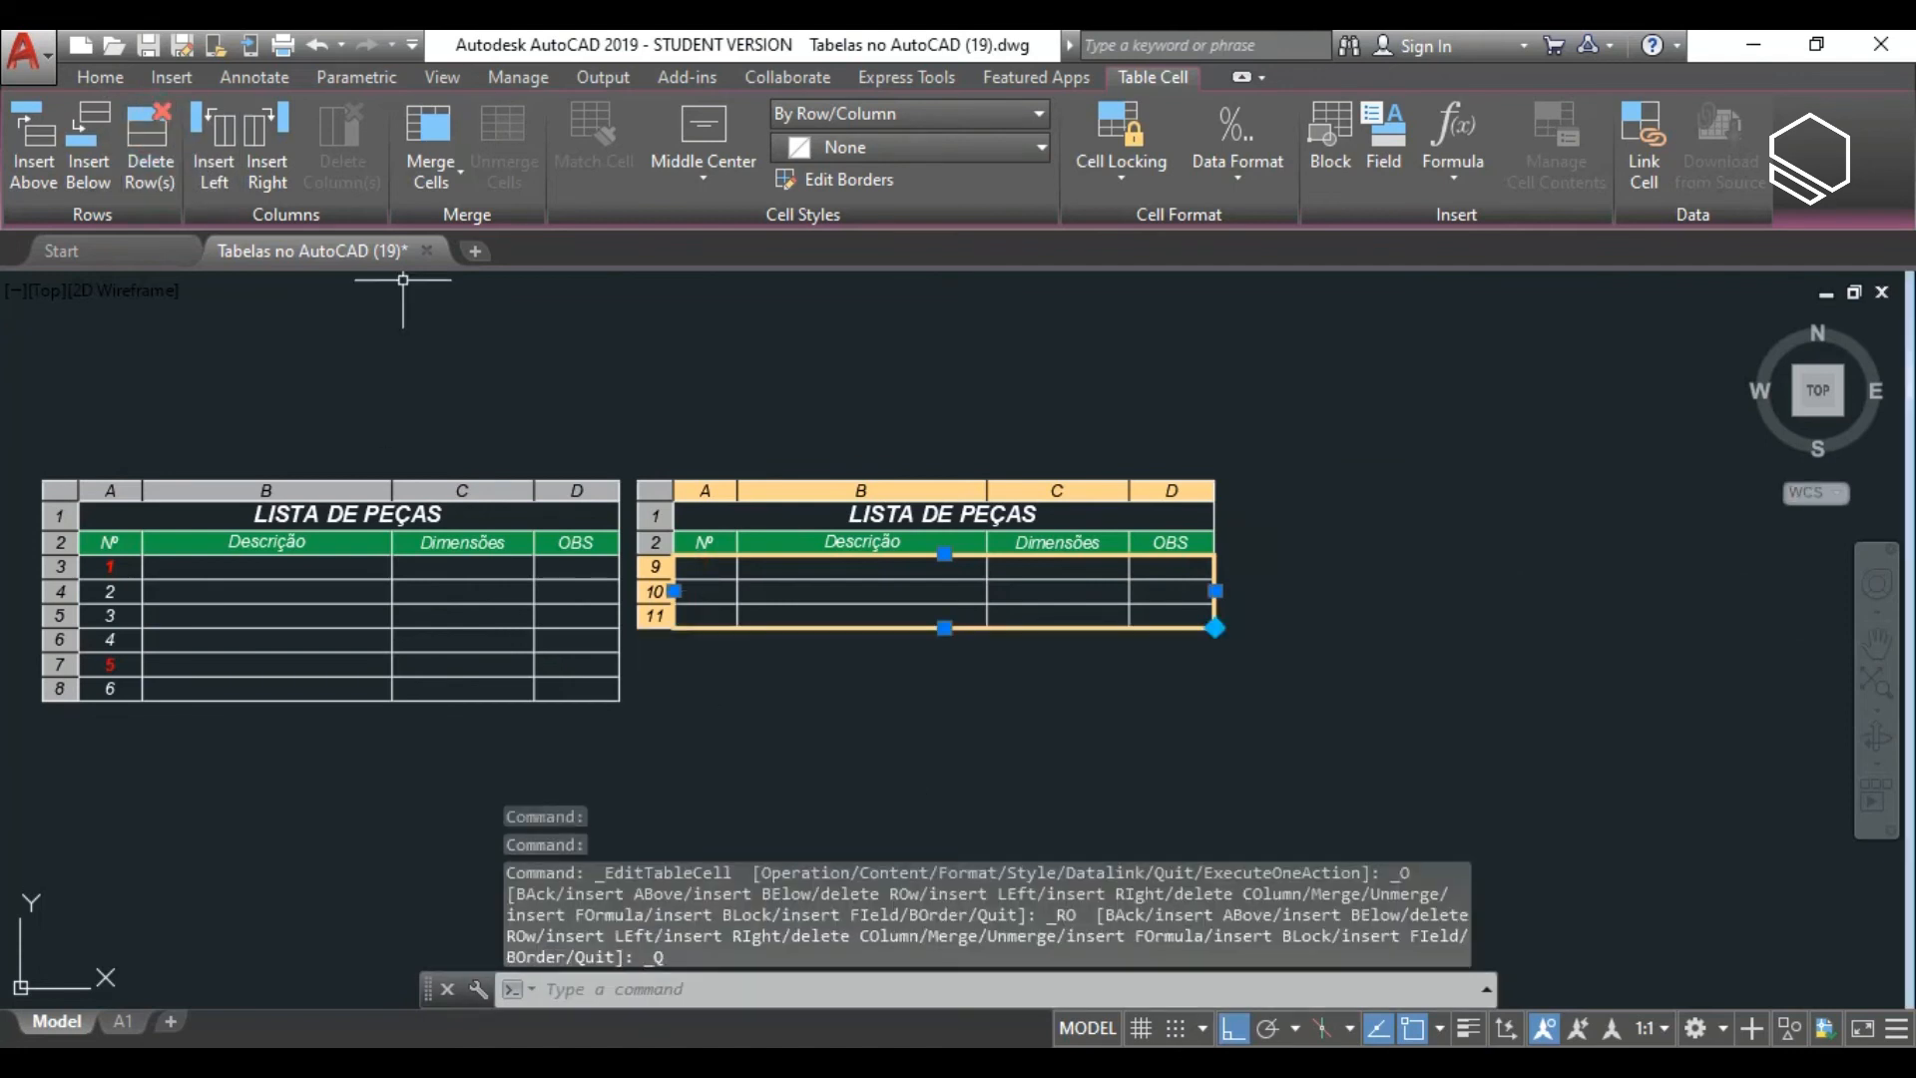
left_click(148, 135)
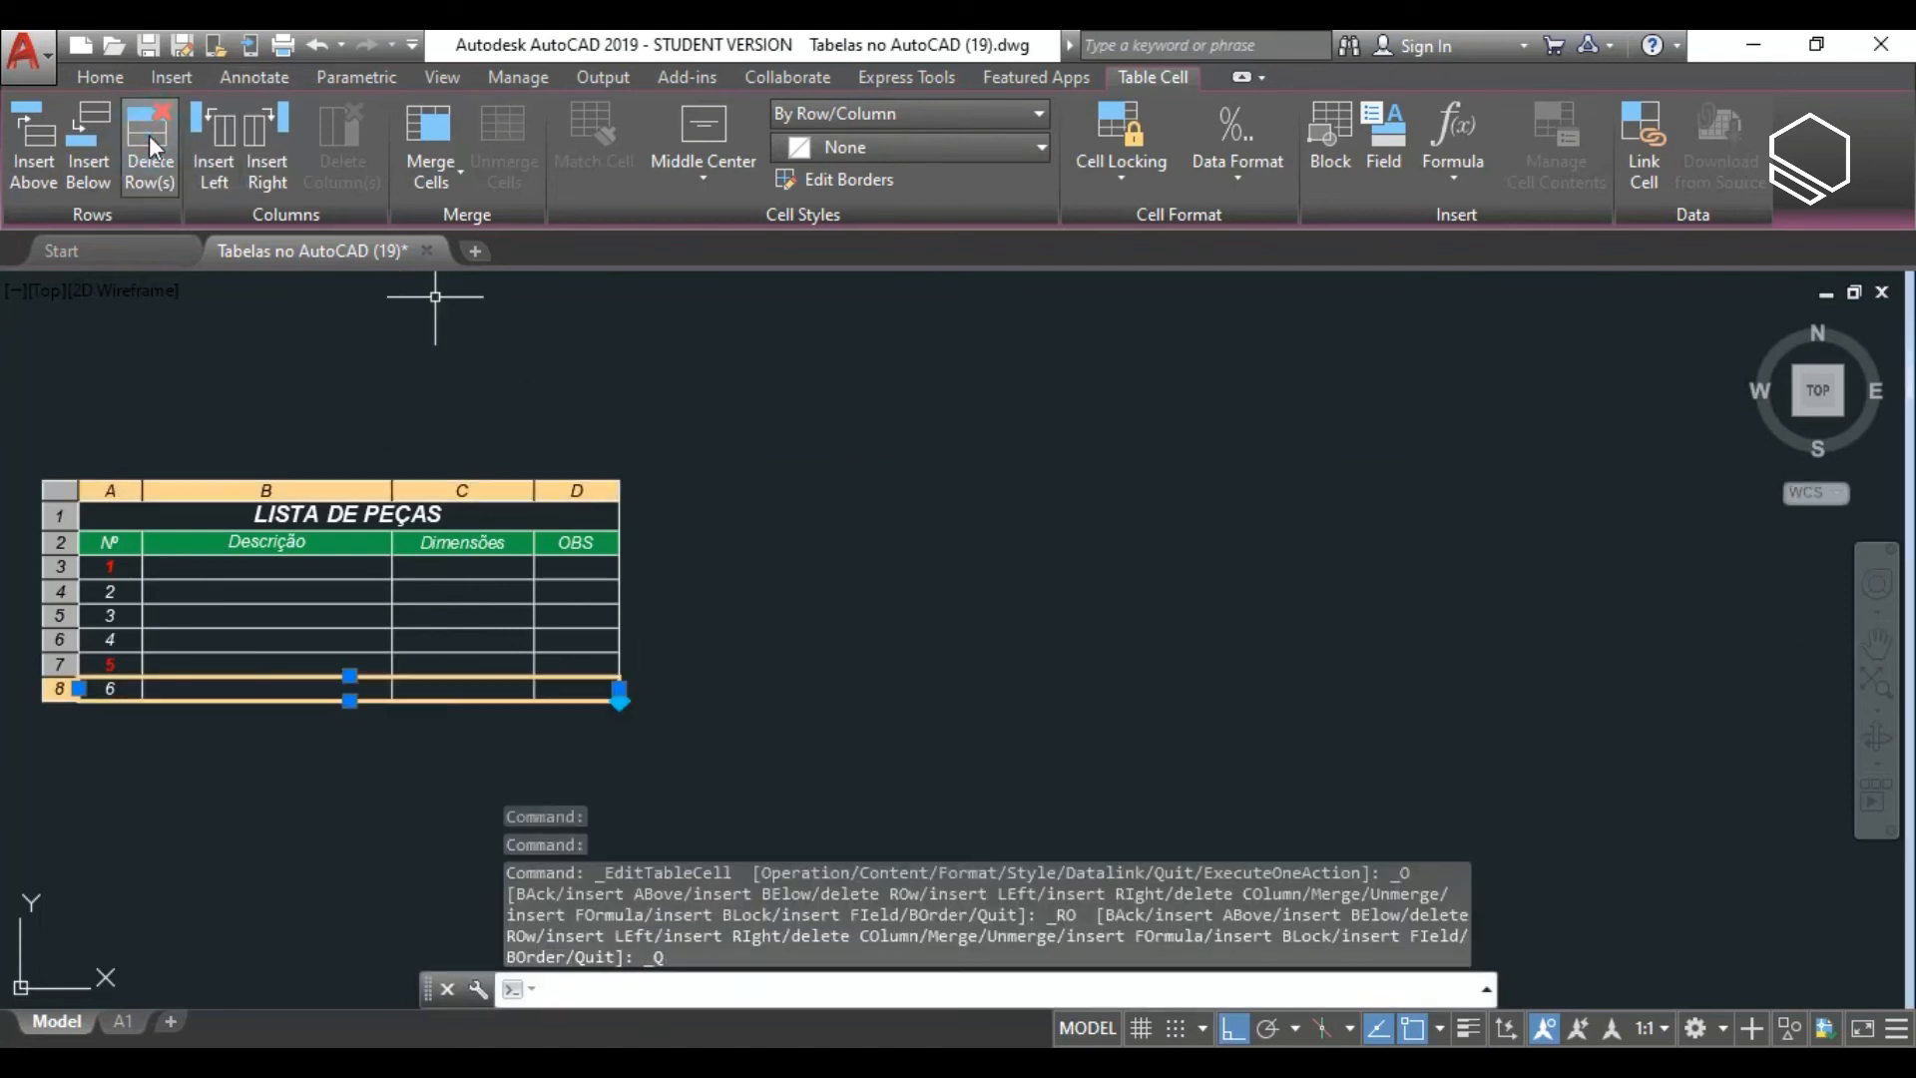
Move the shortened table into the drawing sheet, just above the title block, with Ortho turned off.
scroll(907, 705, "down", 4)
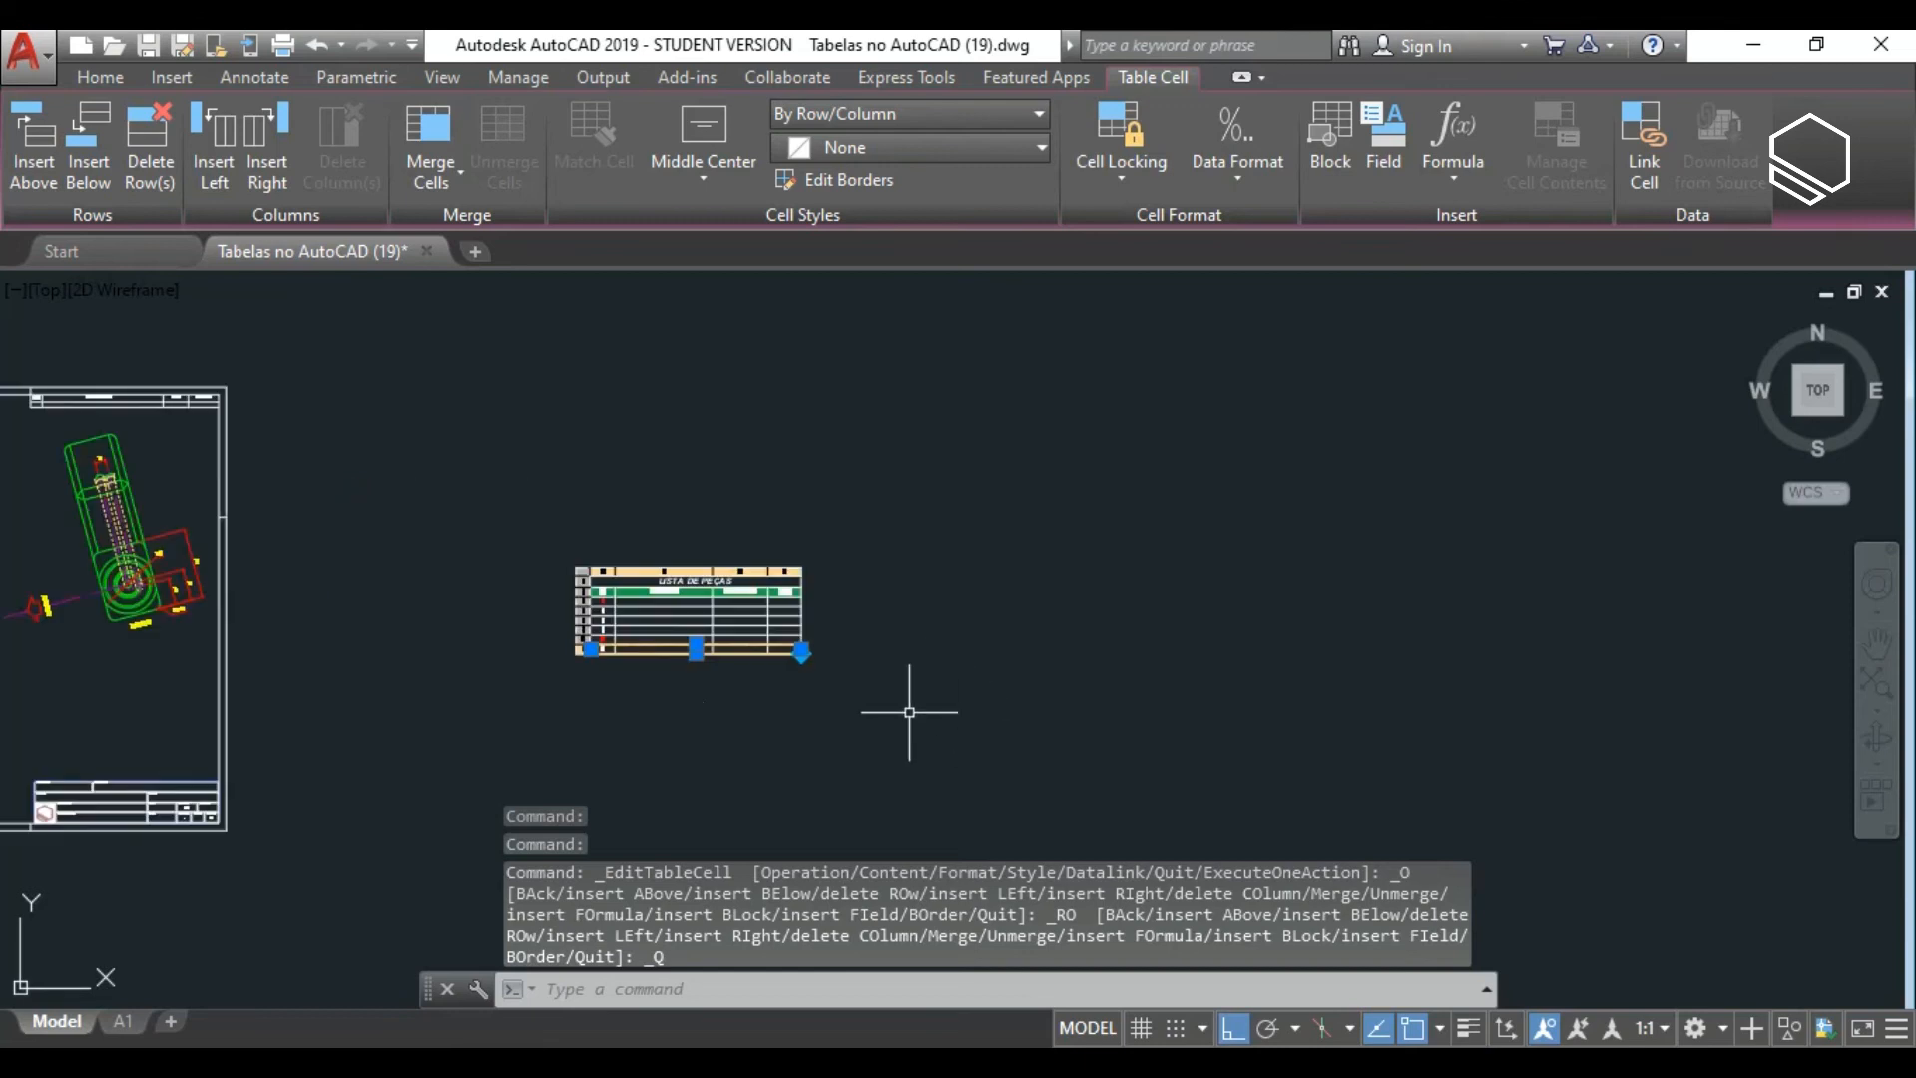
scroll(698, 688, "down", 2)
scroll(750, 685, "up", 2)
key("Escape")
left_click(1103, 648)
left_click(876, 535)
type("m")
key("Return")
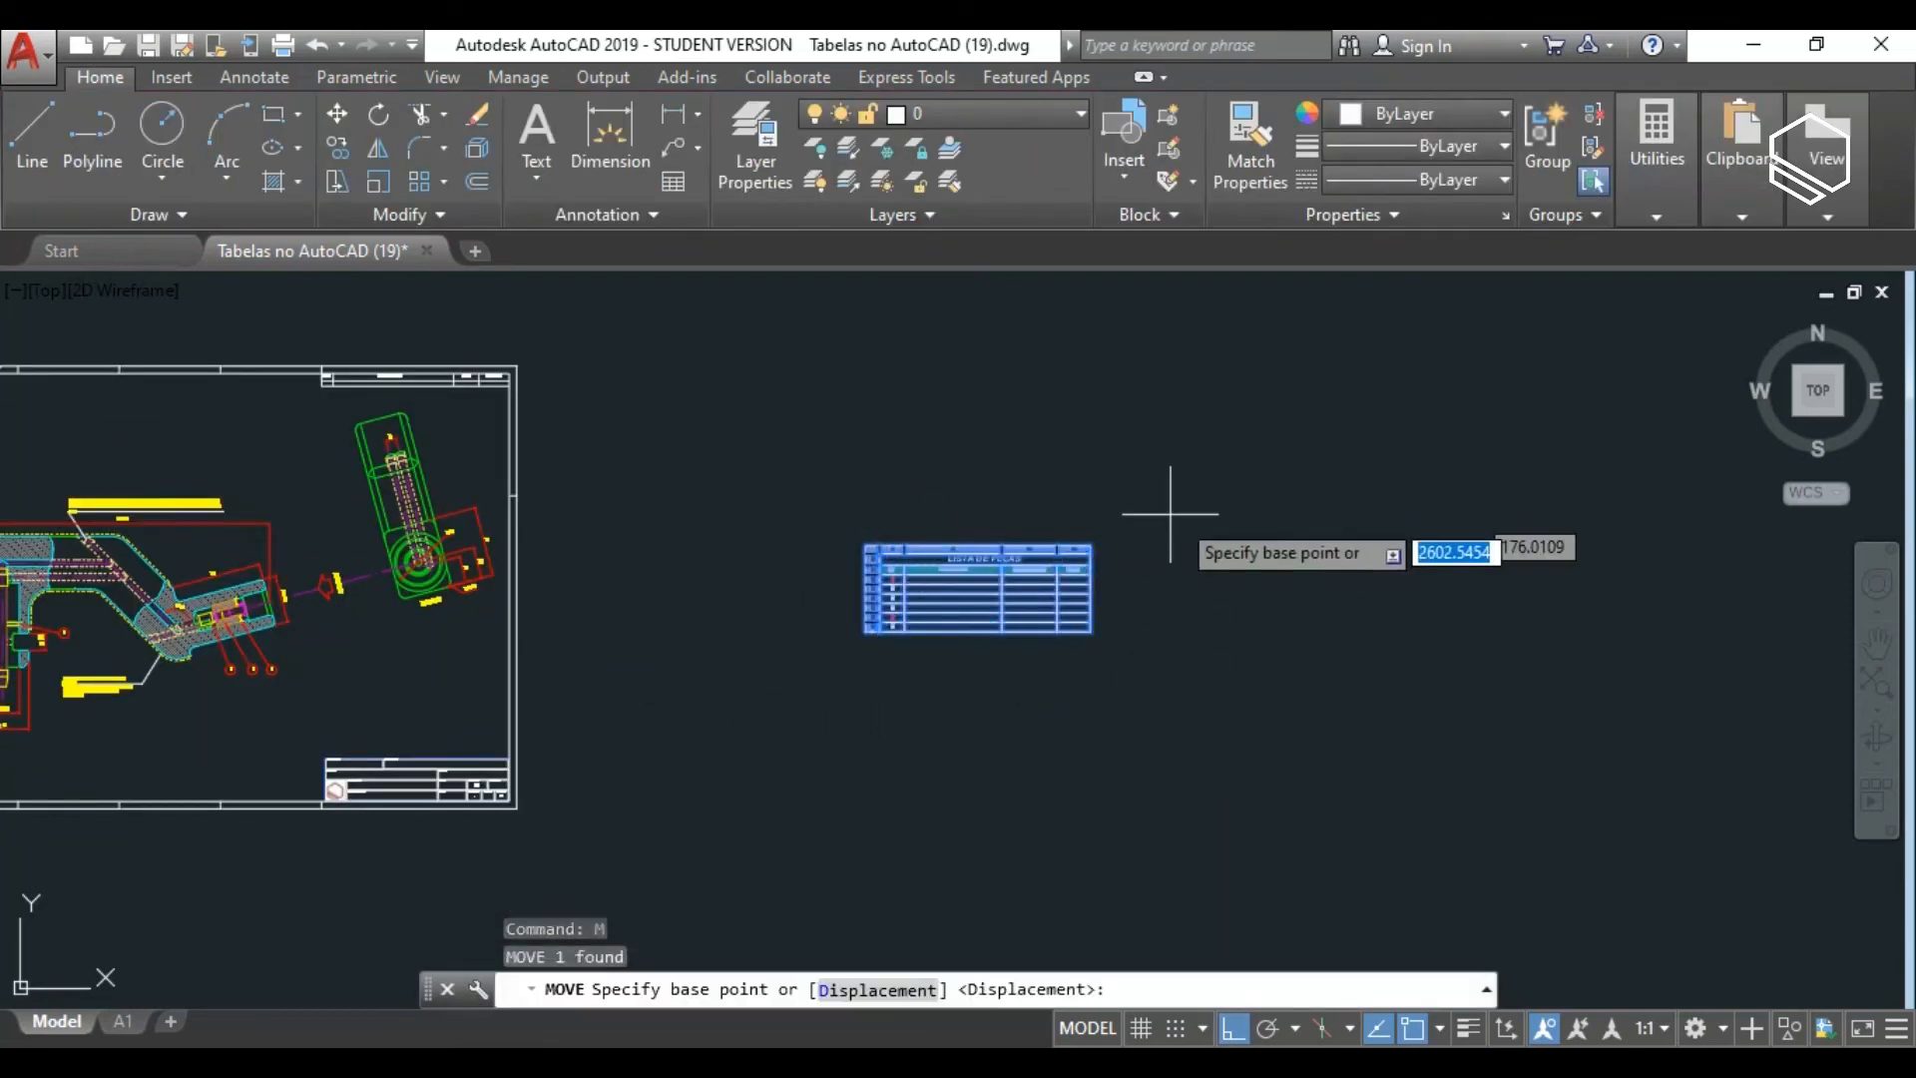
left_click(1091, 549)
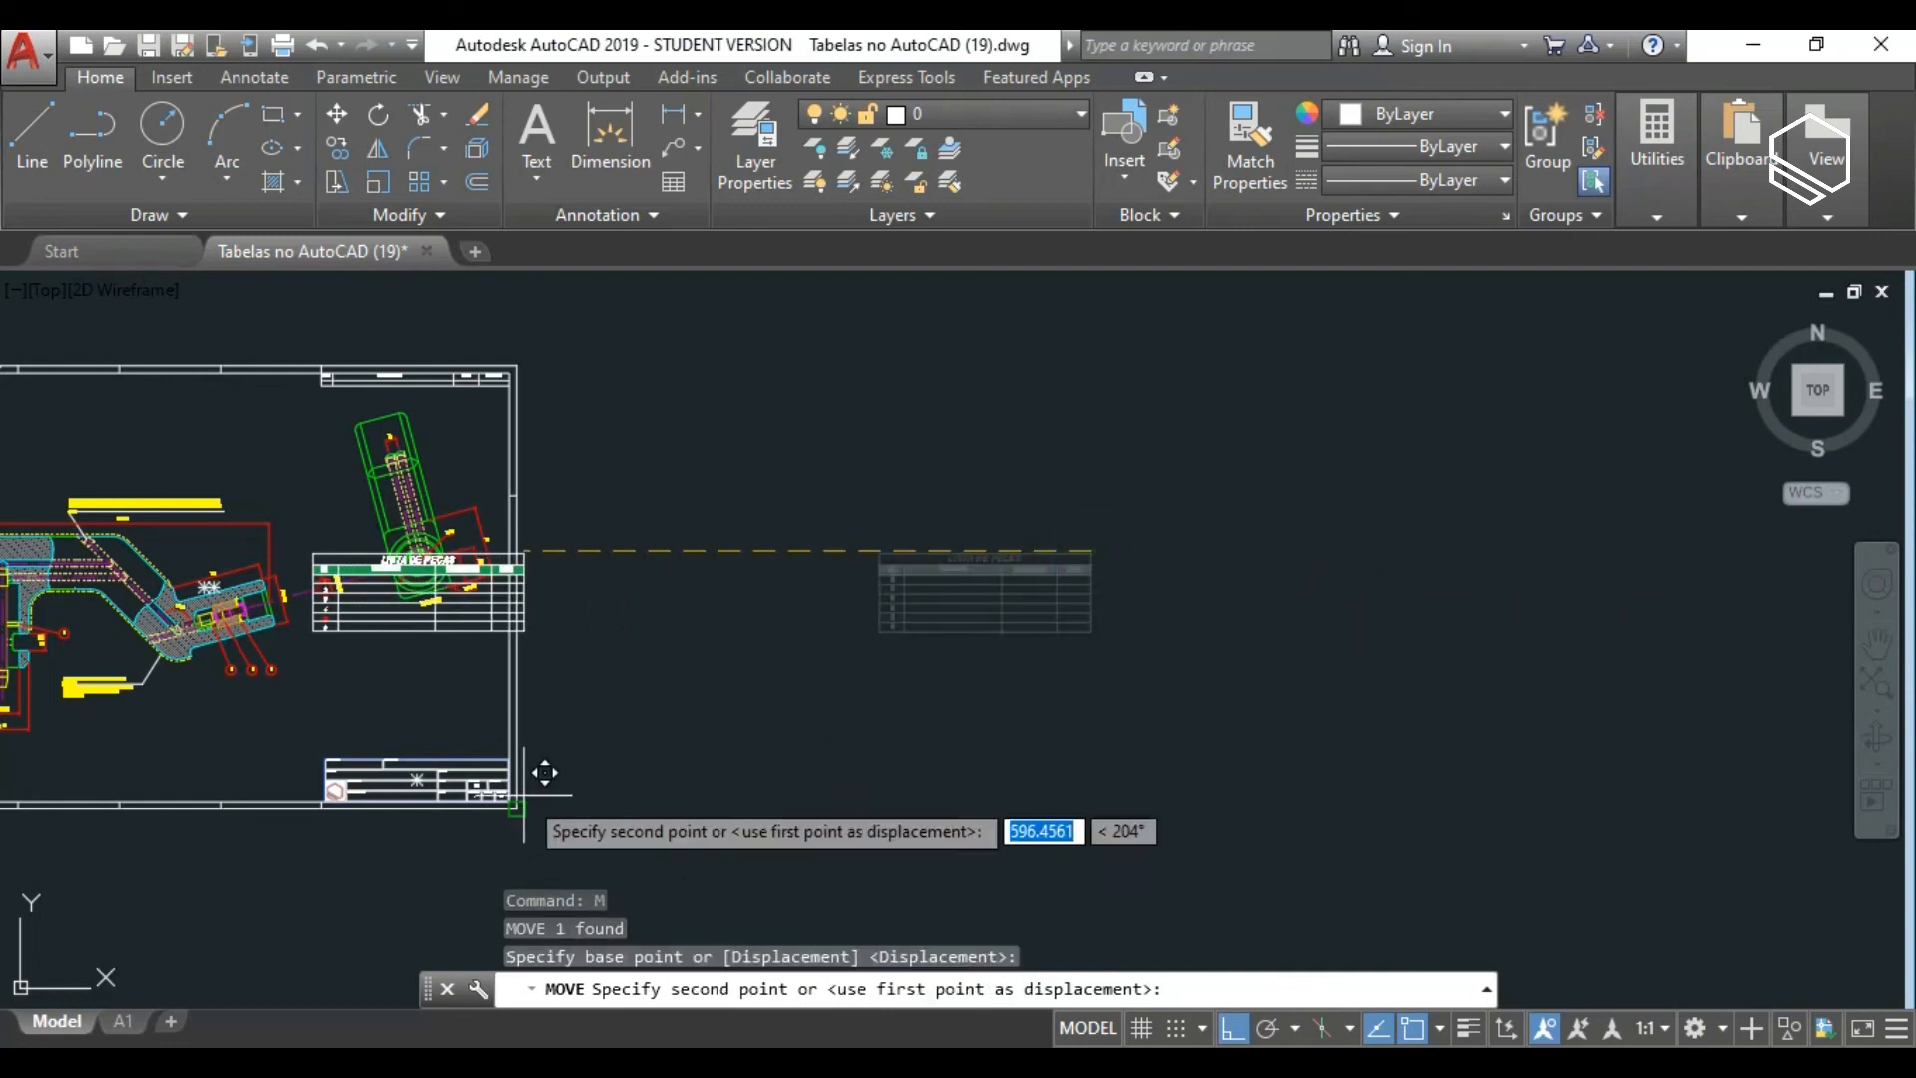
key("F8")
scroll(489, 688, "up", 3)
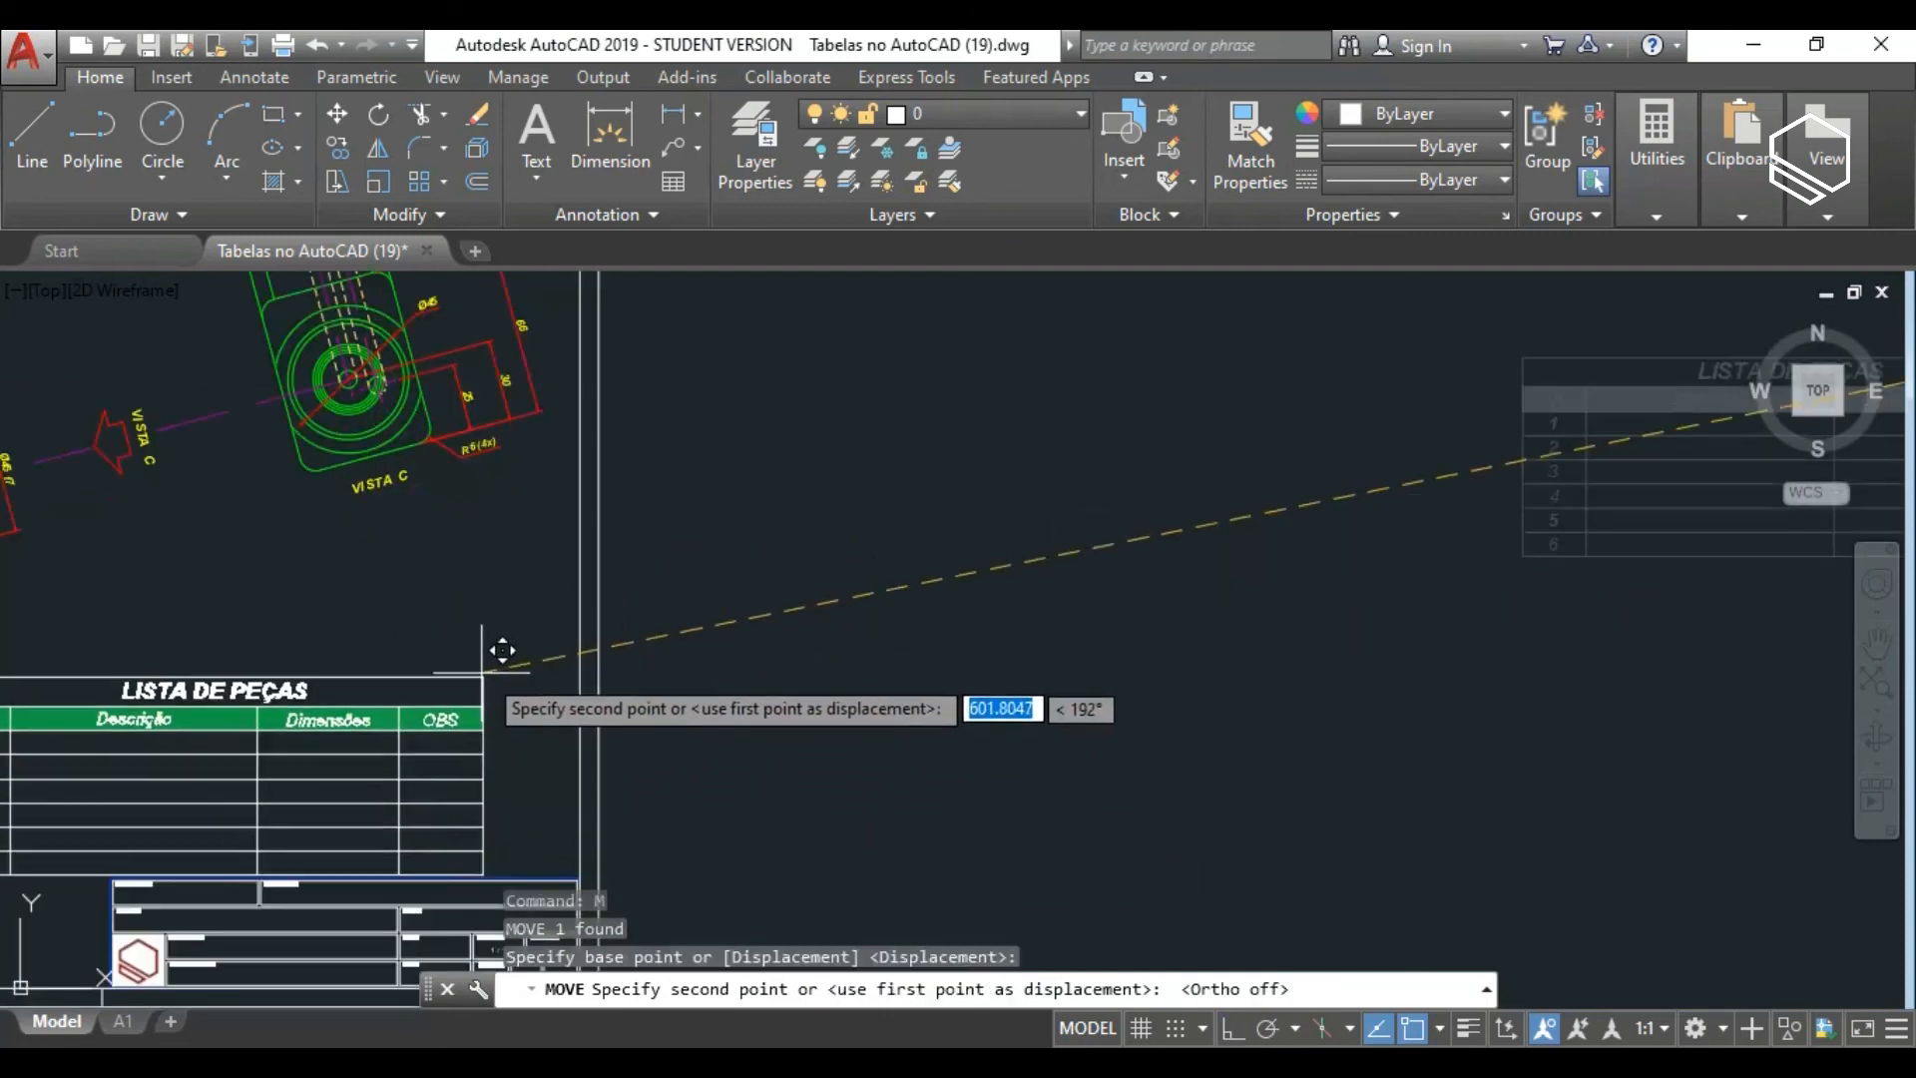
left_click(548, 649)
scroll(1075, 573, "down", 4)
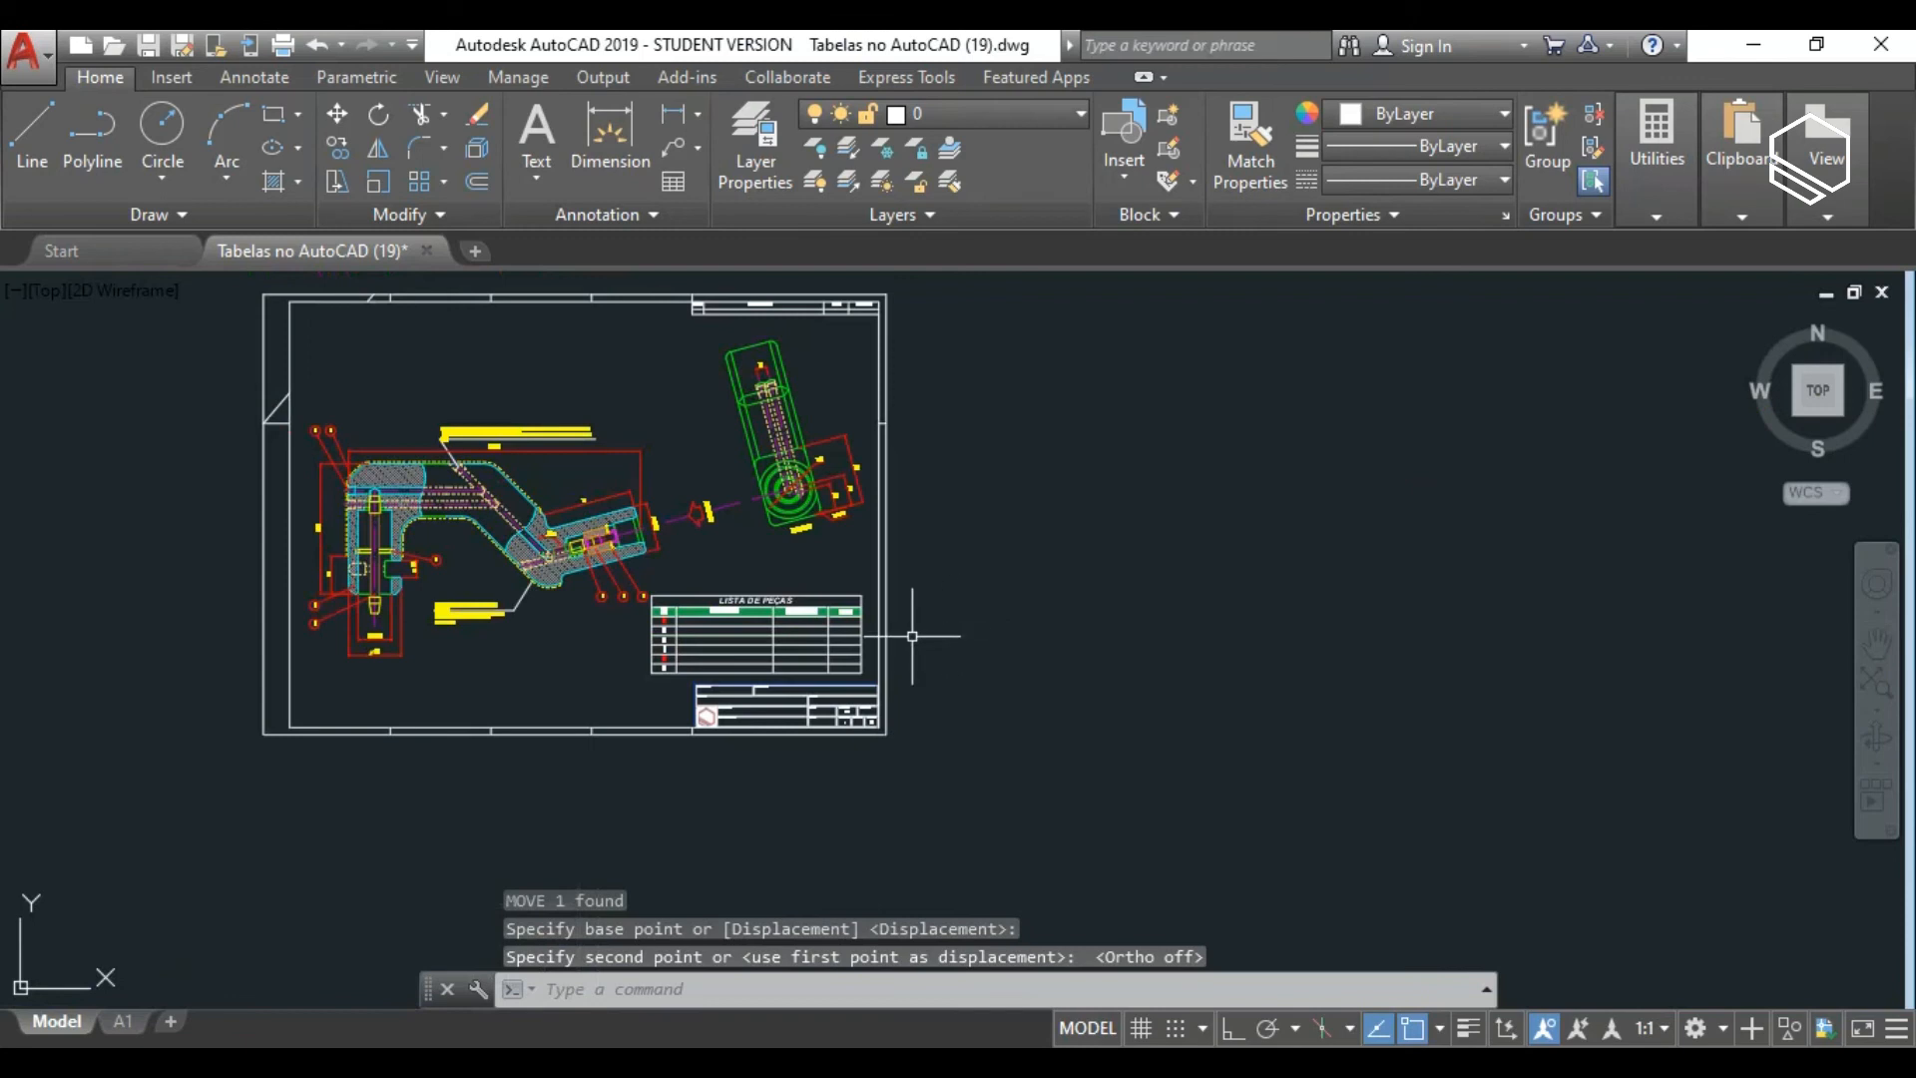
Select the LISTA DE PEÇAS table above the title block and open its properties.
scroll(912, 636, "up", 4)
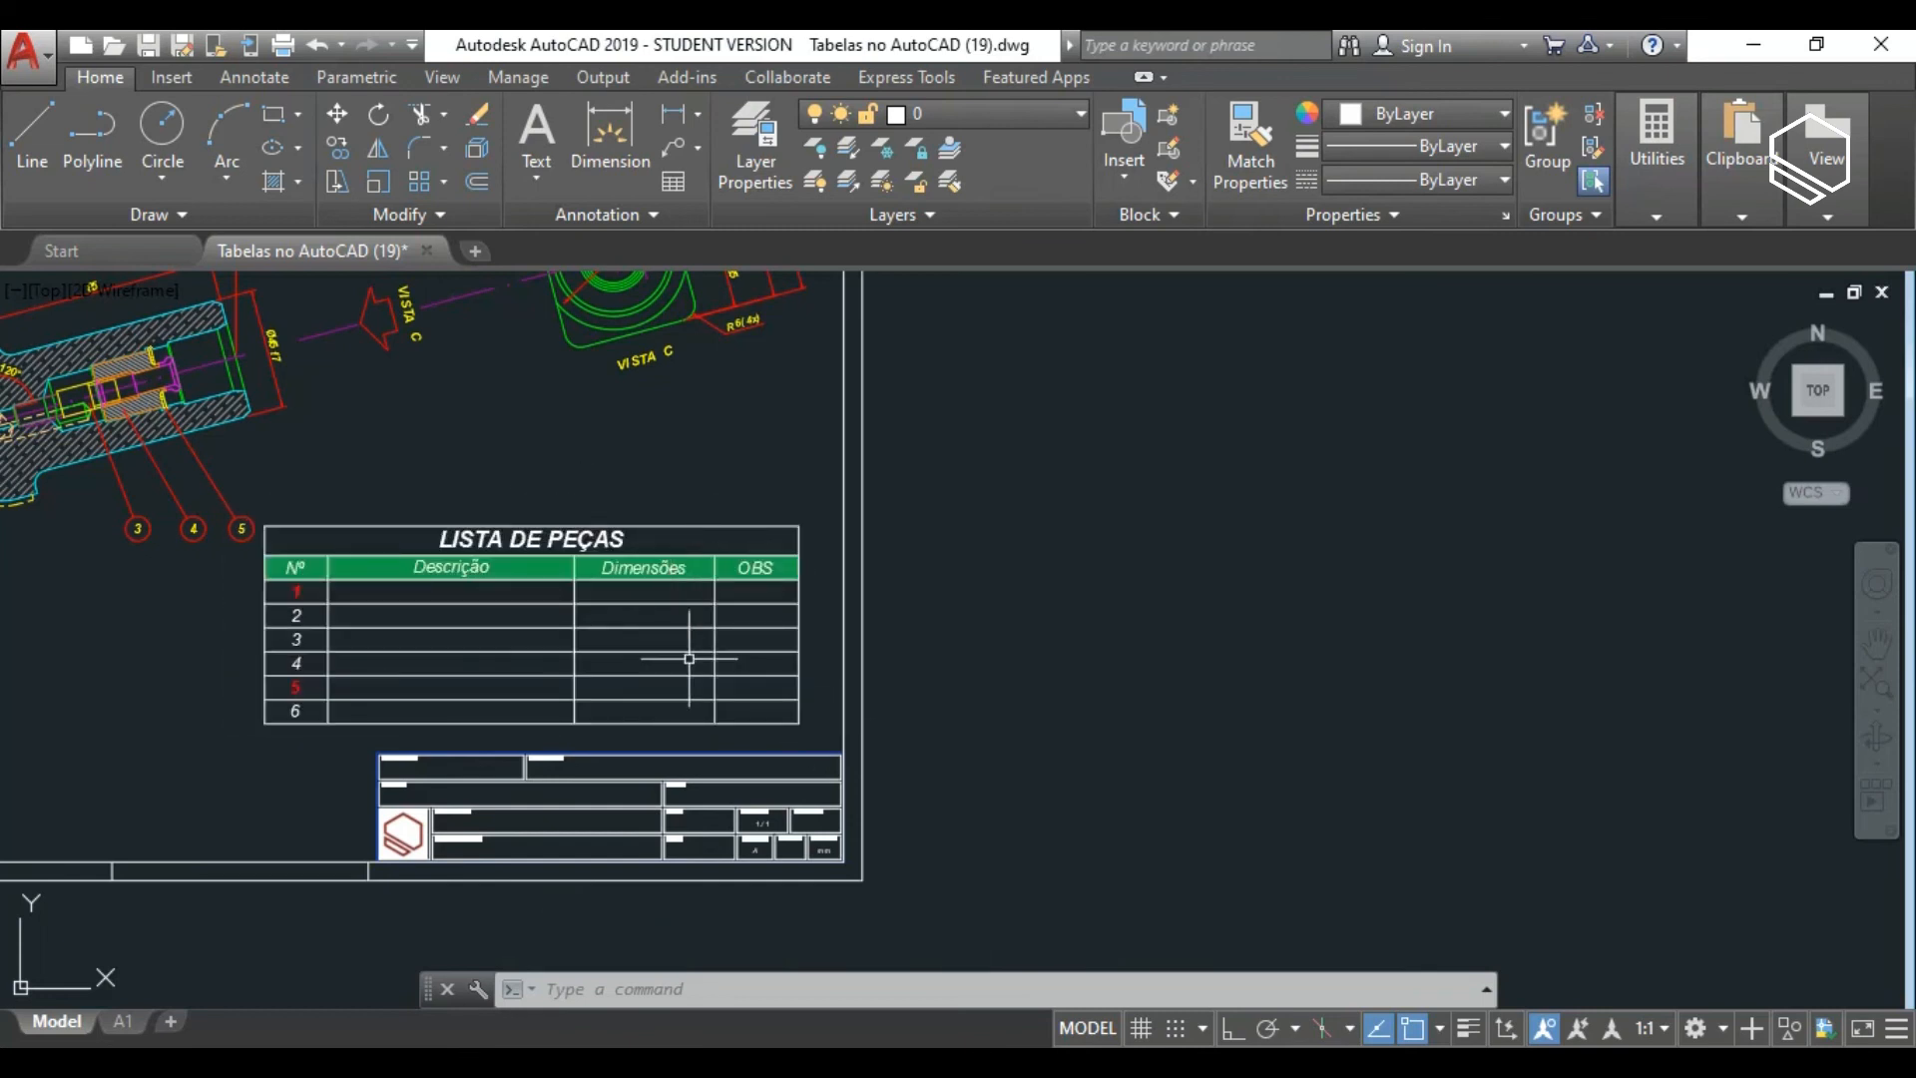
left_click(815, 692)
left_click(731, 594)
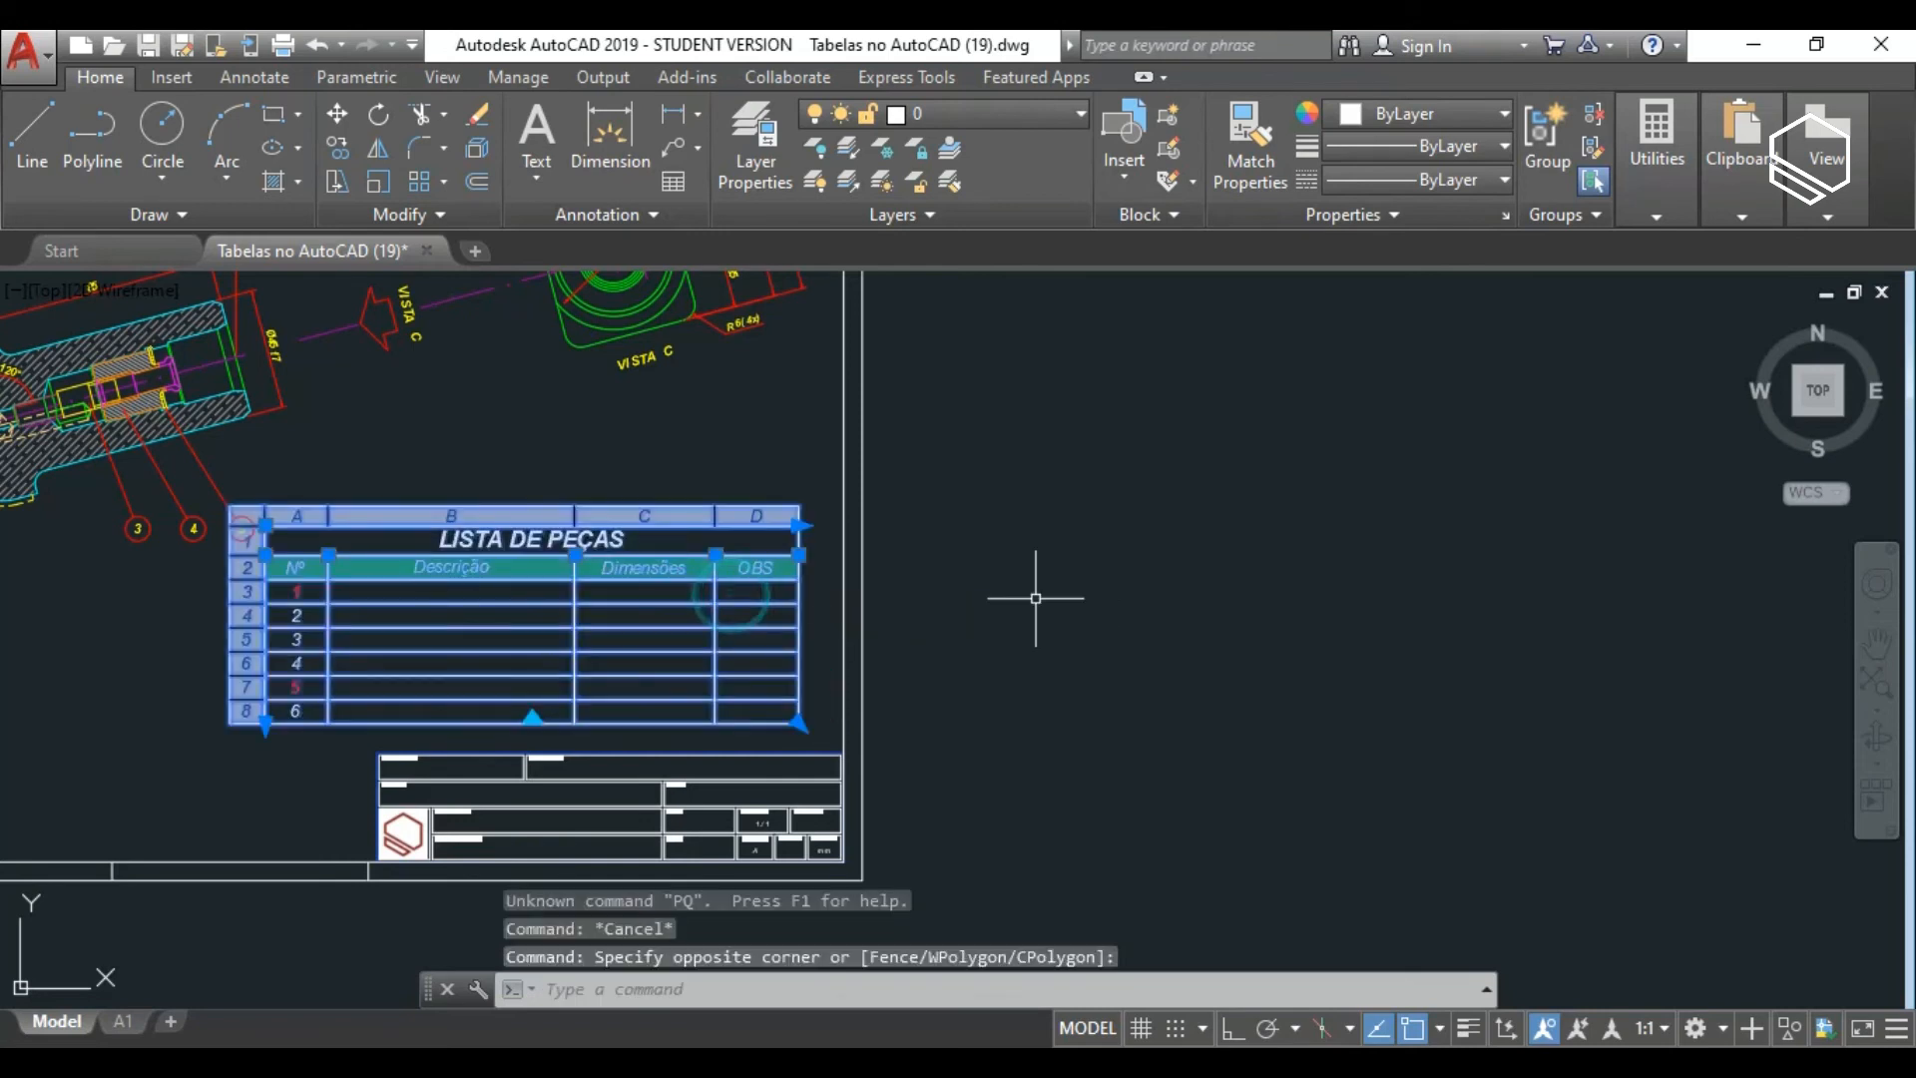
type("pr")
key("Return")
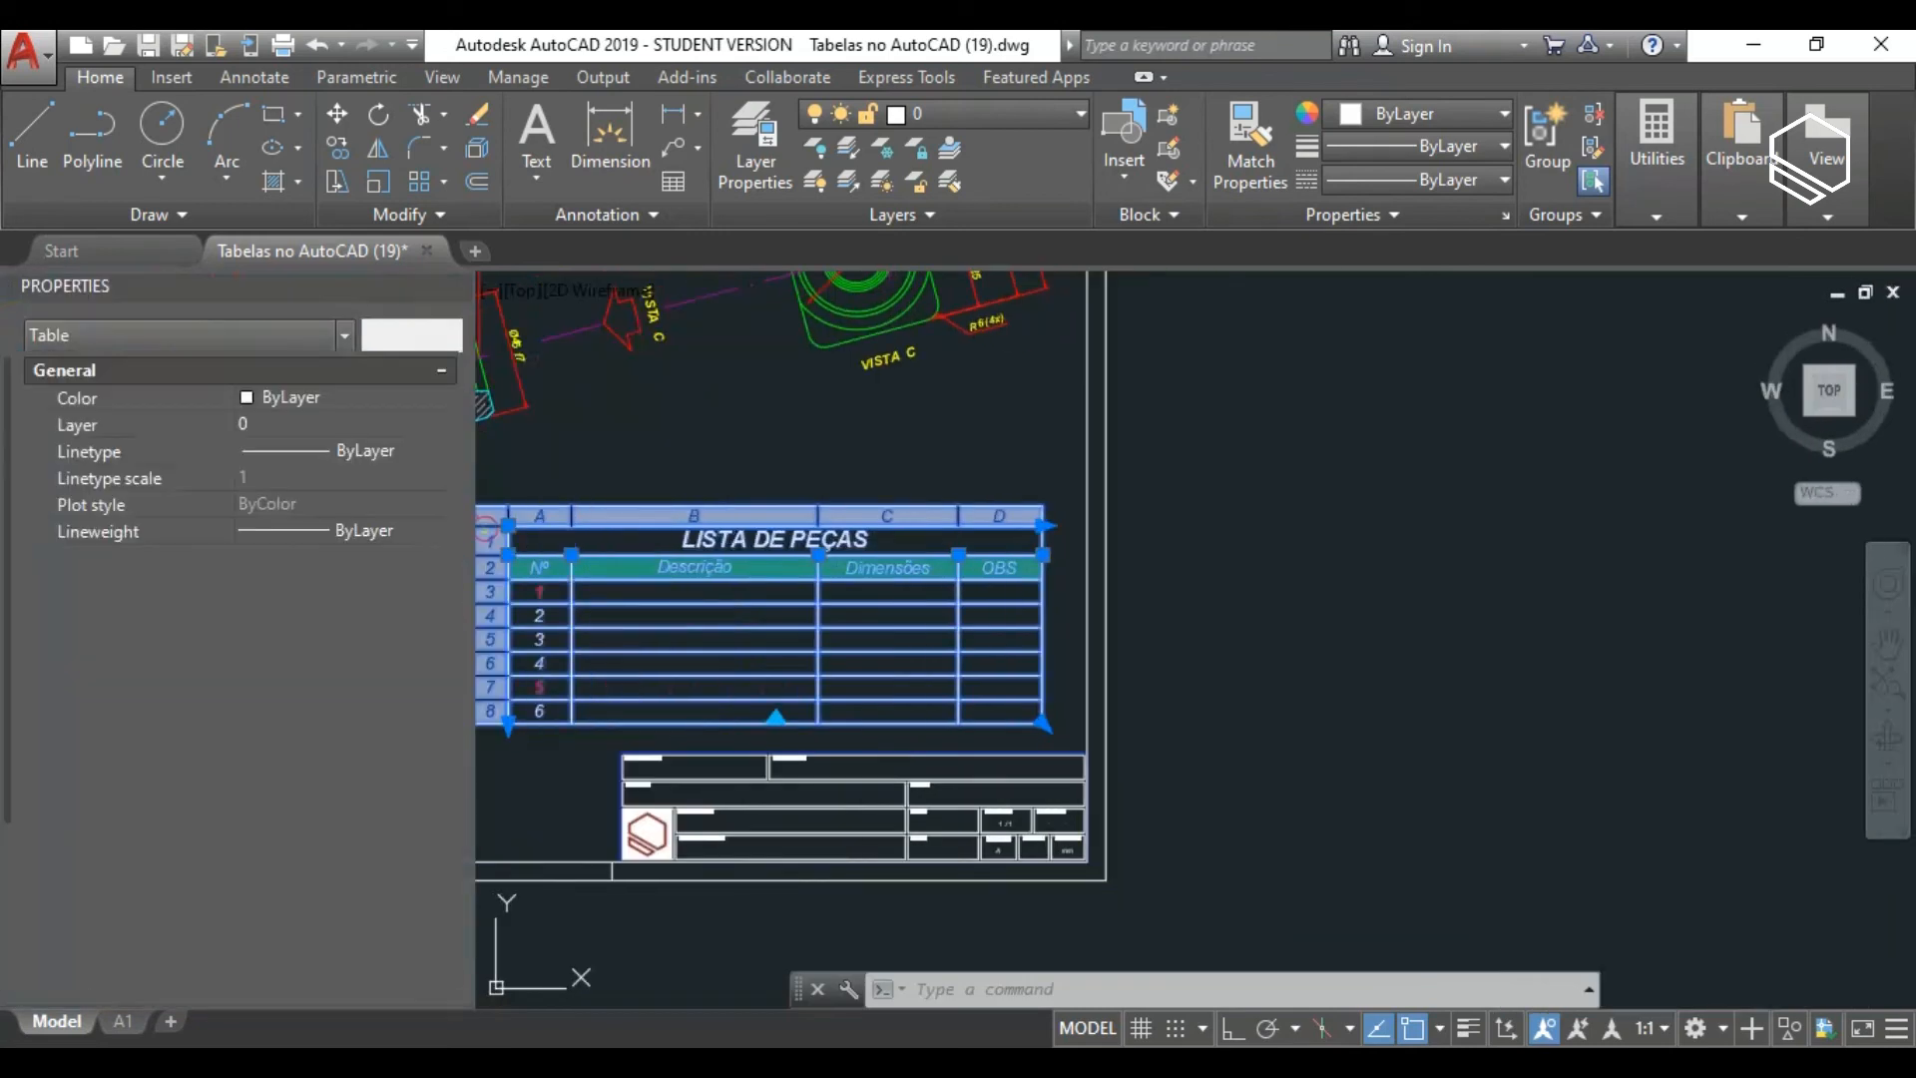
scroll(99, 584, "down", 3)
scroll(99, 584, "up", 3)
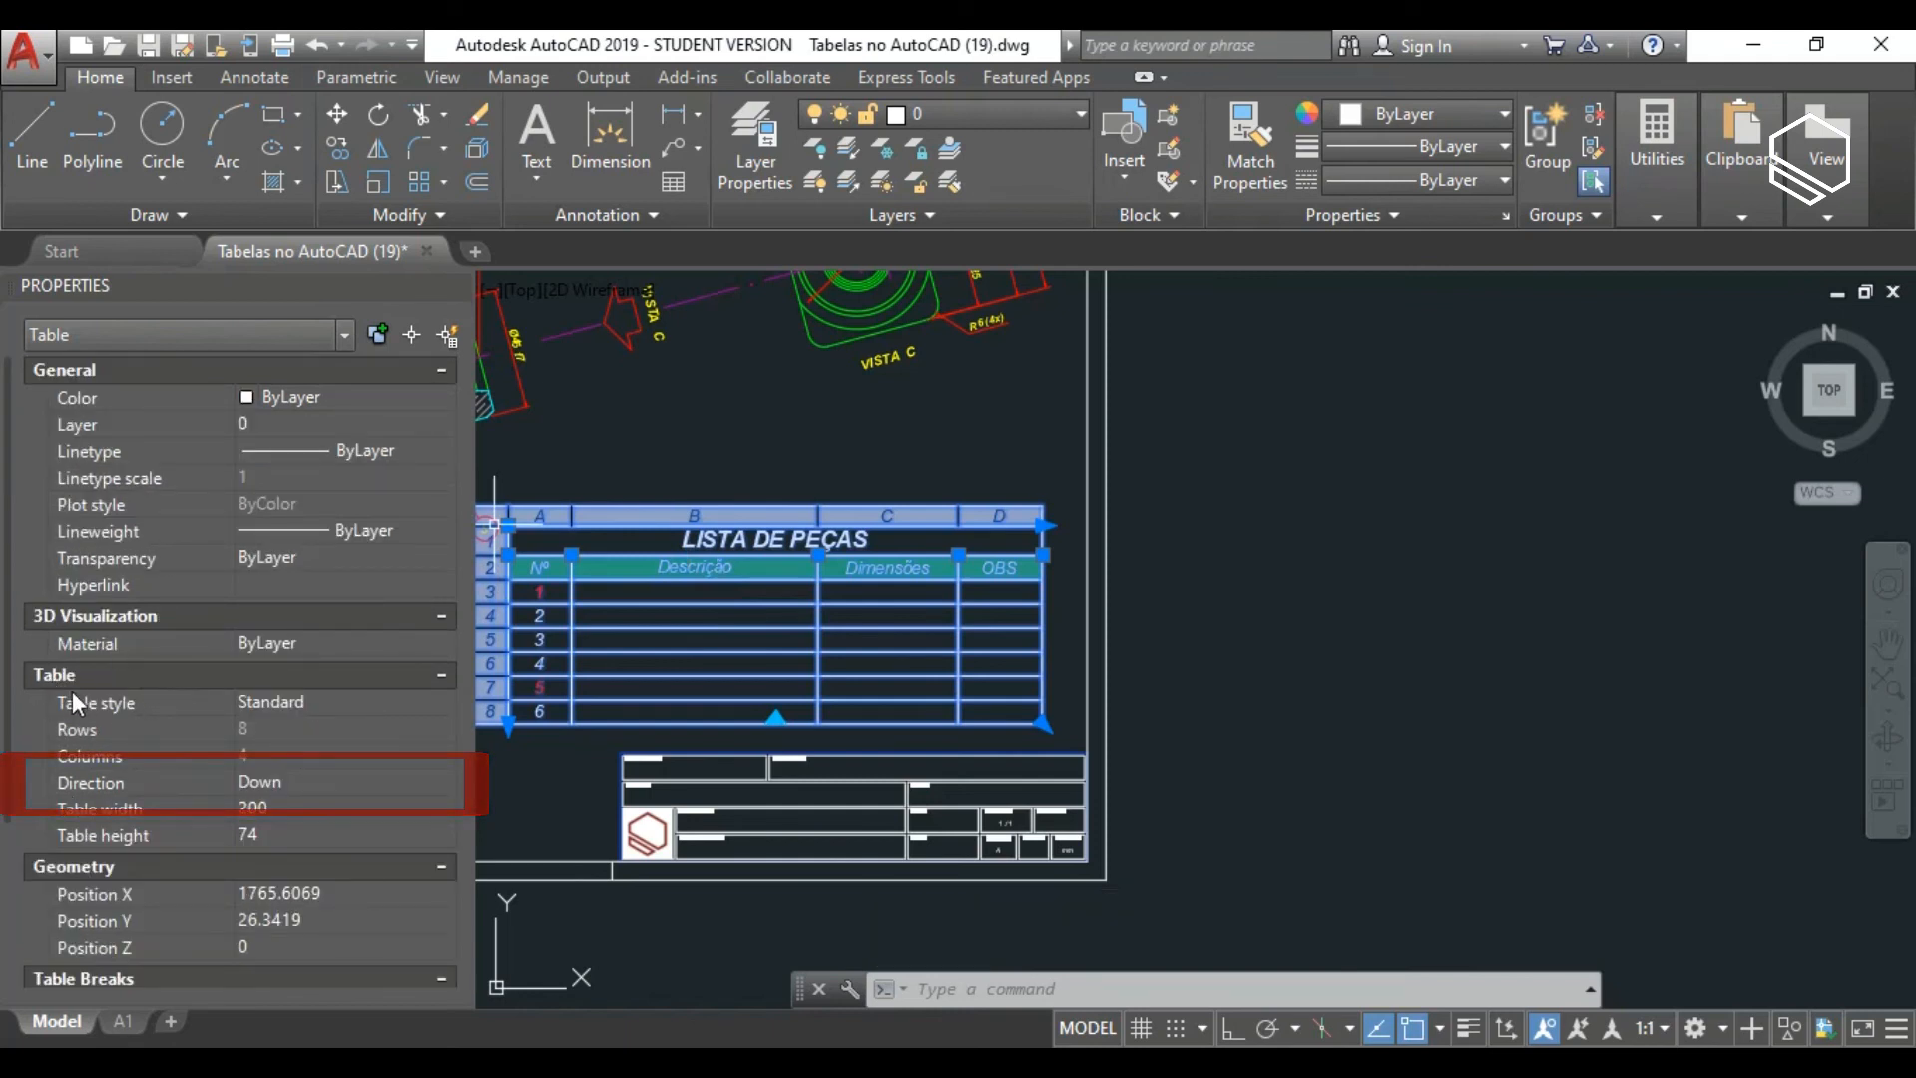
Set the table's direction to Up, then close the properties and deselect the table.
left_click(325, 778)
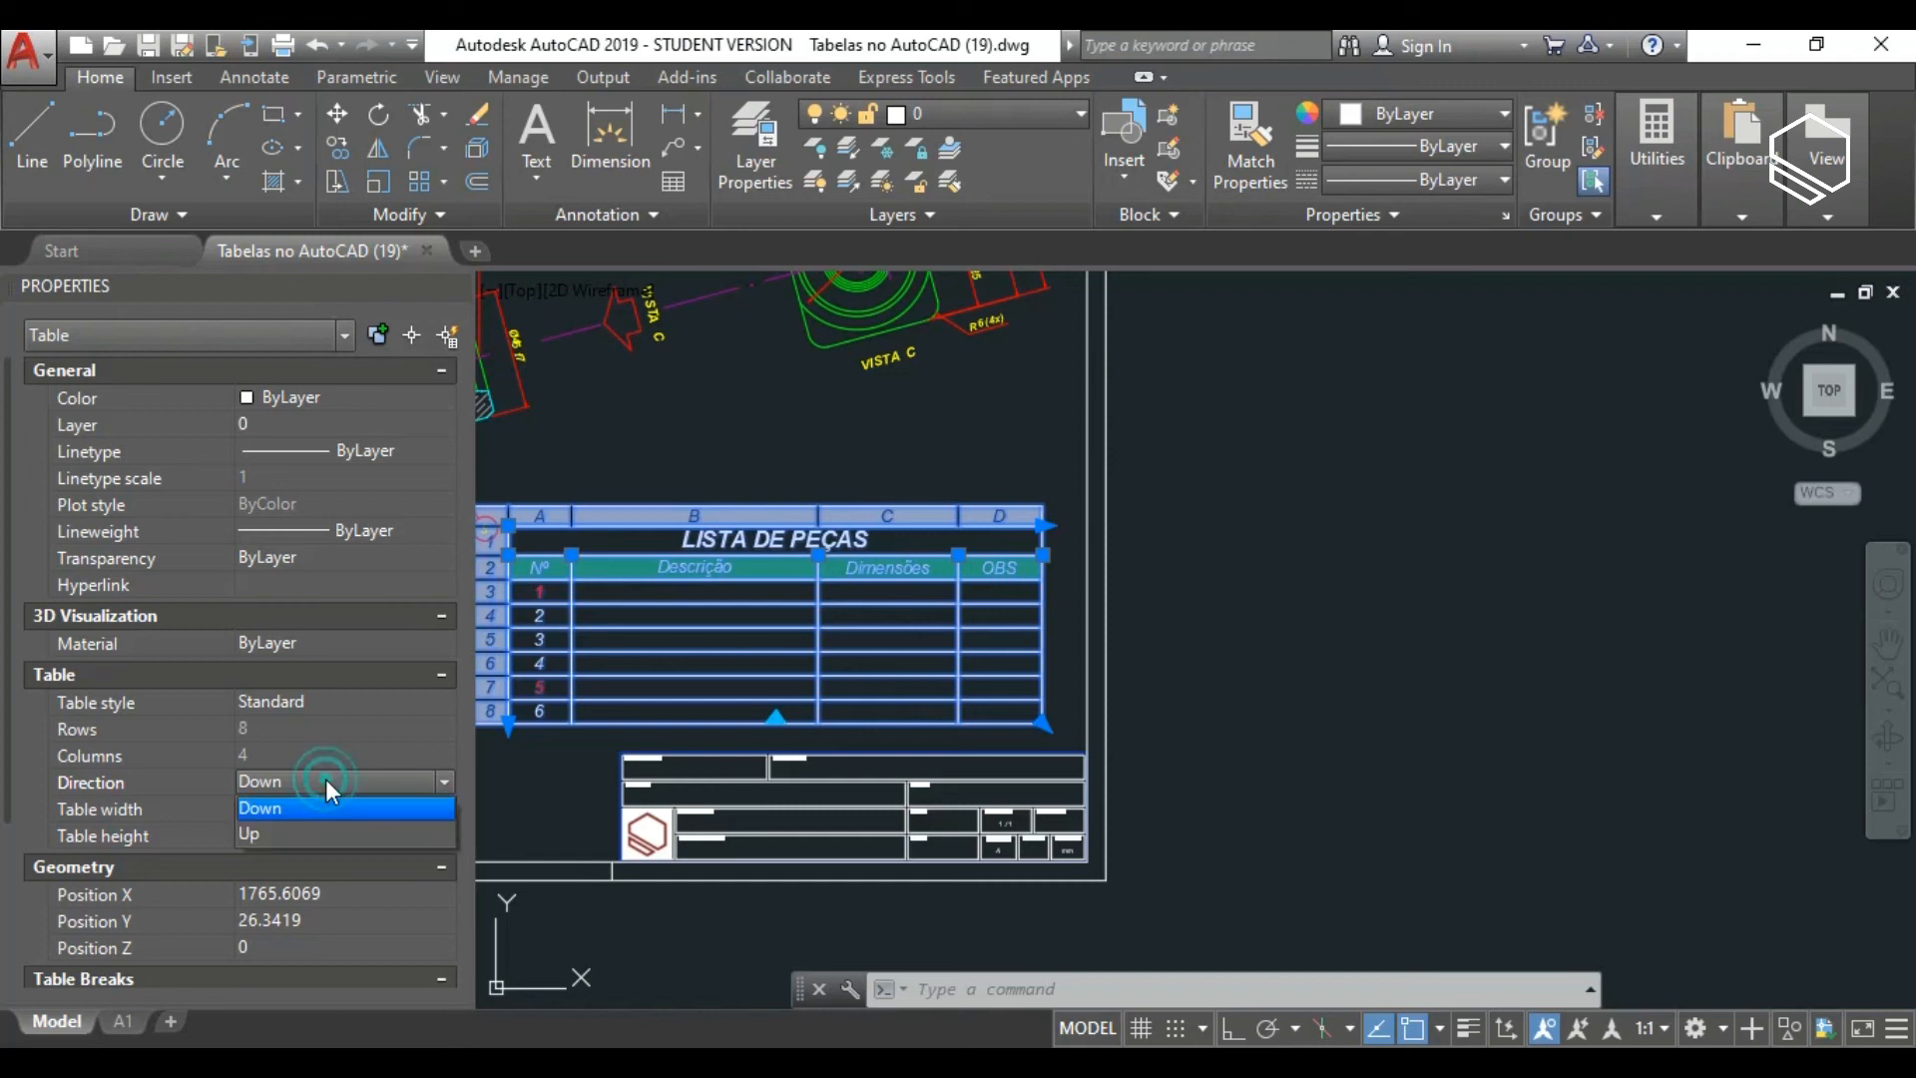
left_click(279, 833)
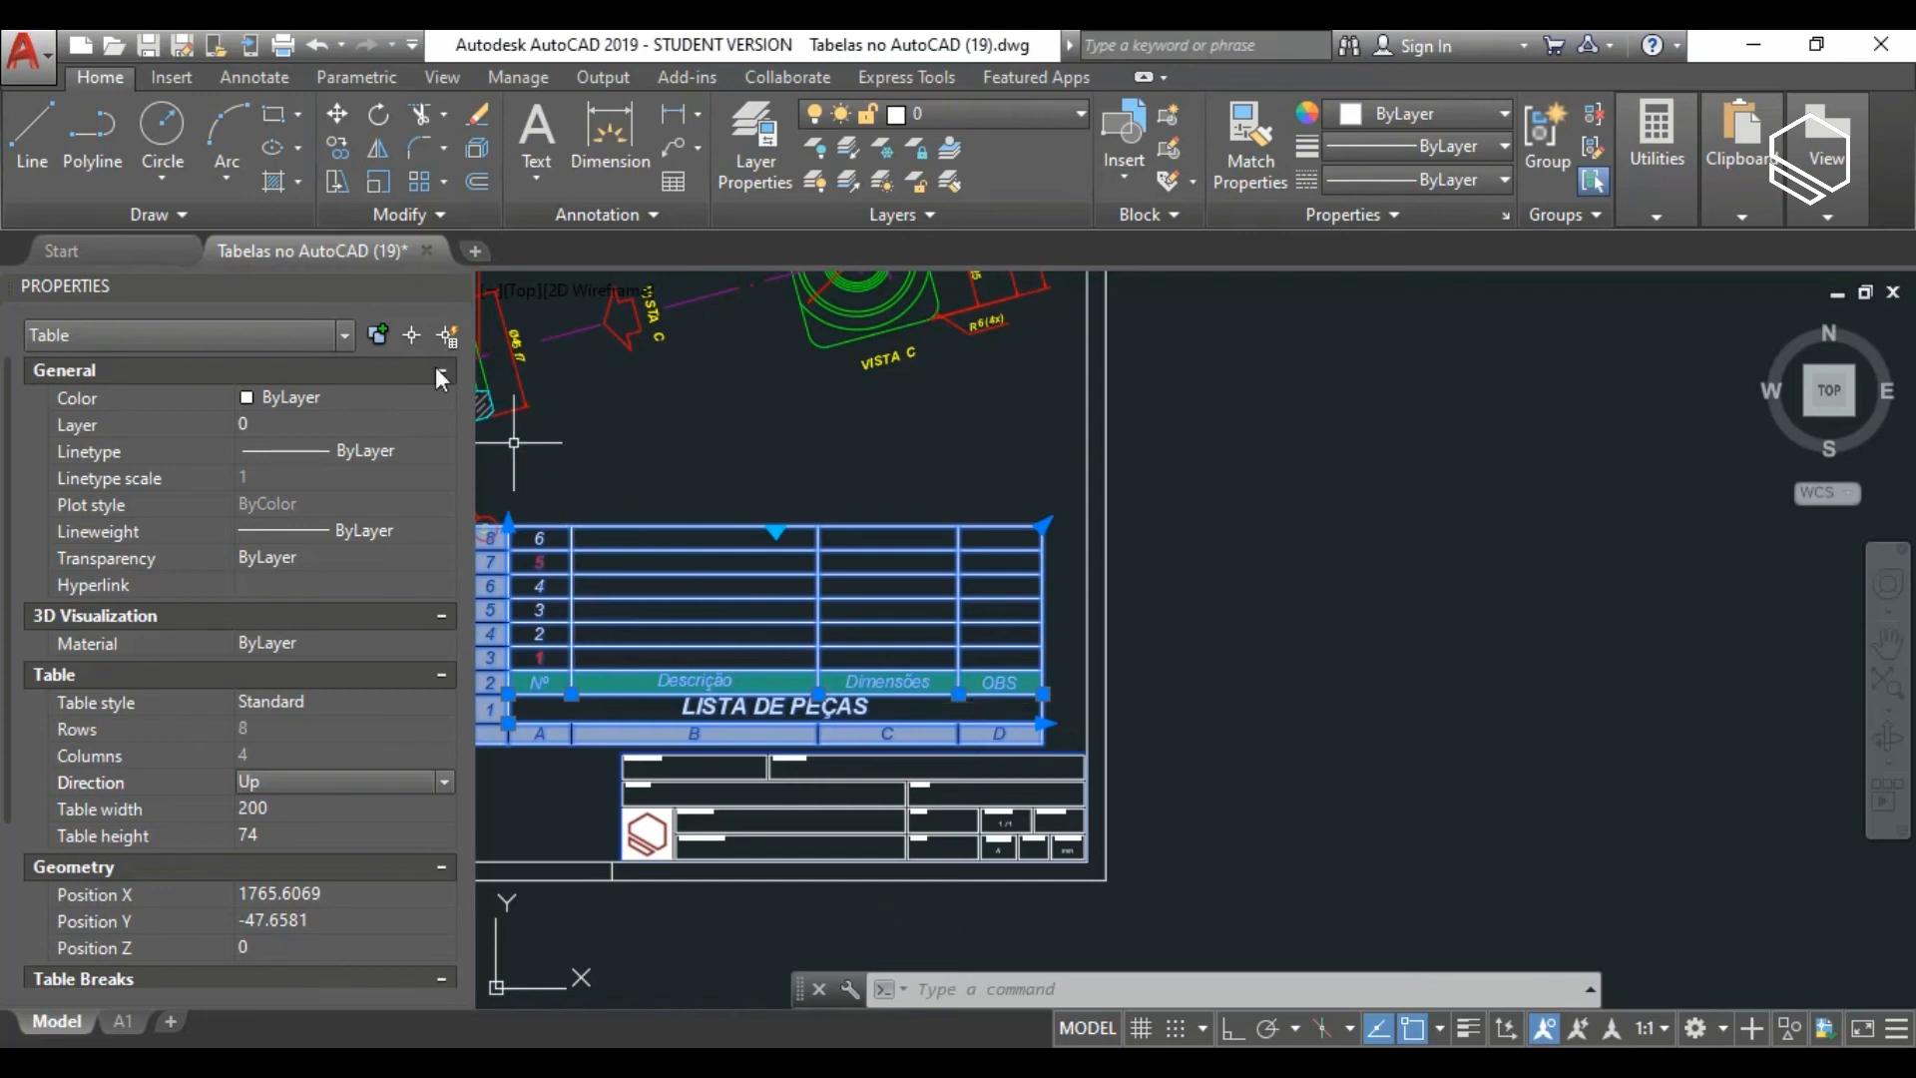
left_click(456, 287)
scroll(1277, 758, "down", 4)
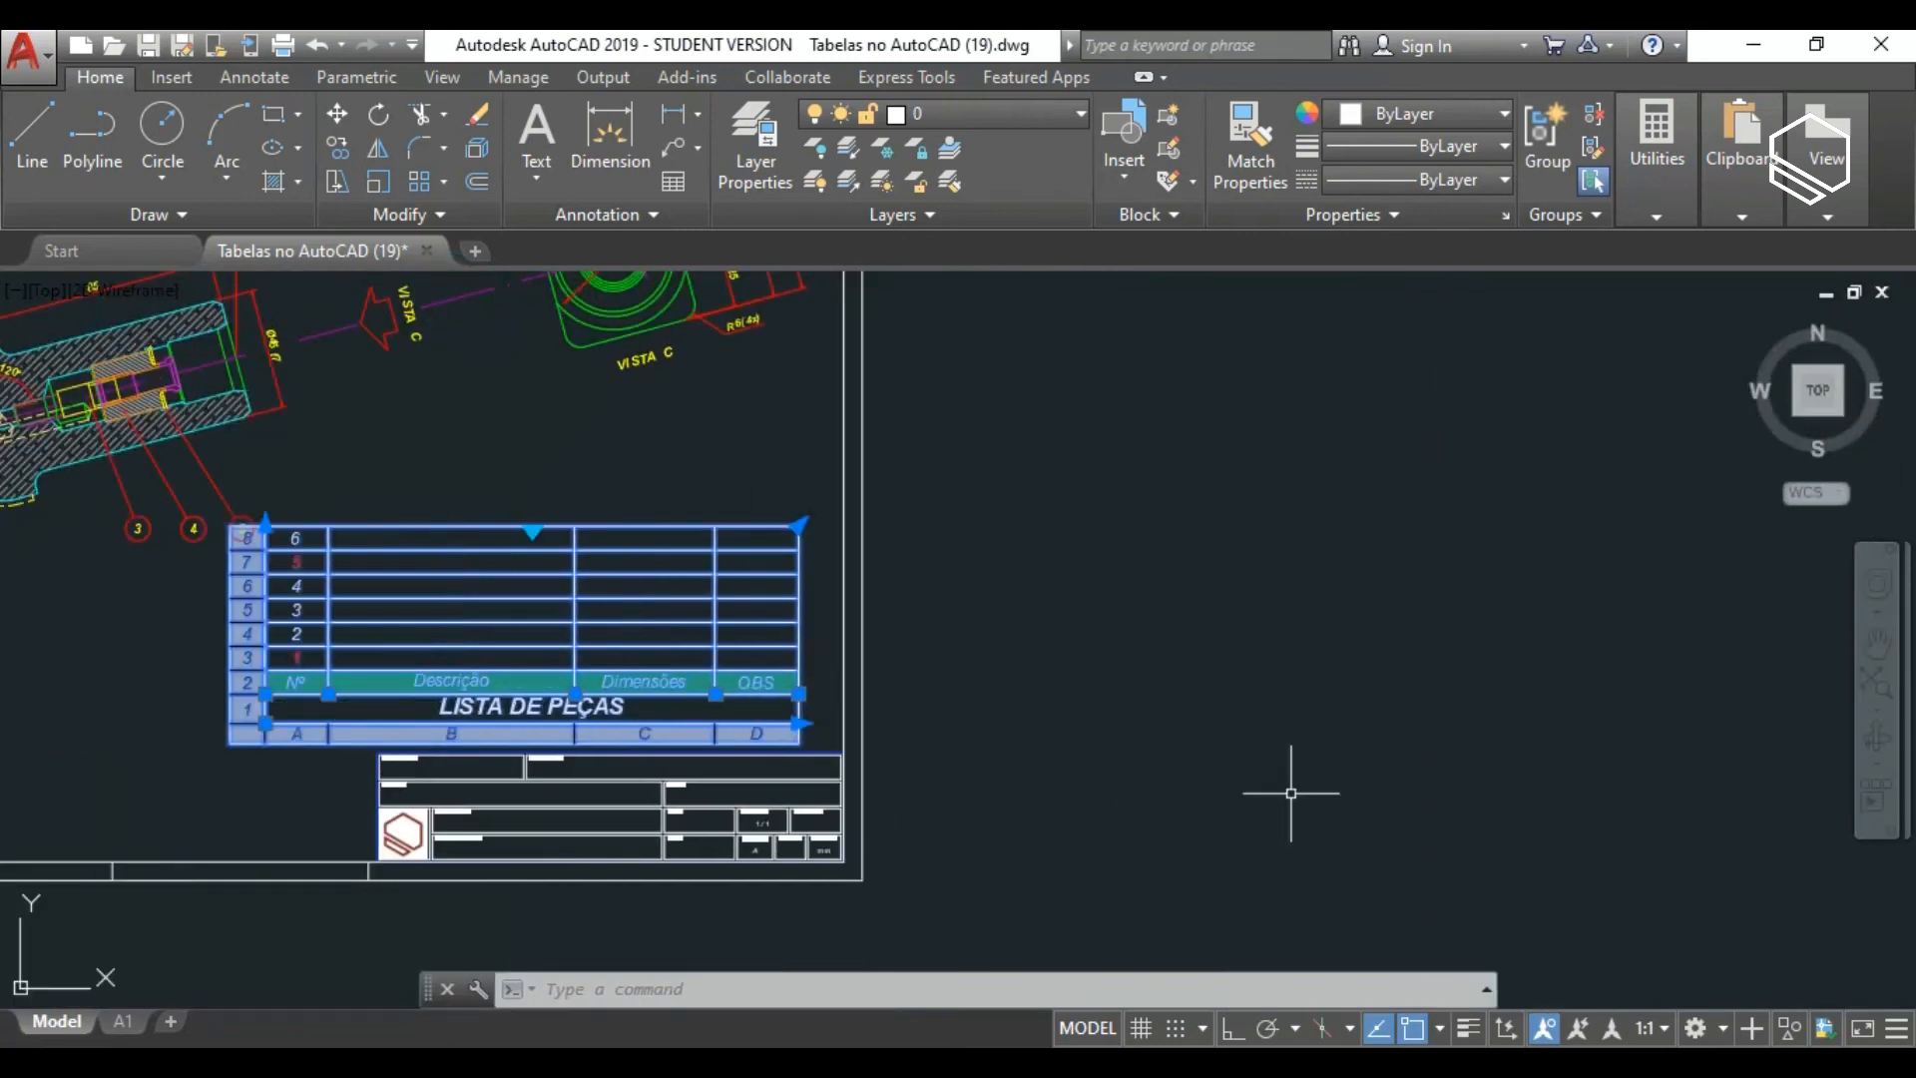
scroll(977, 784, "up", 4)
key("Escape")
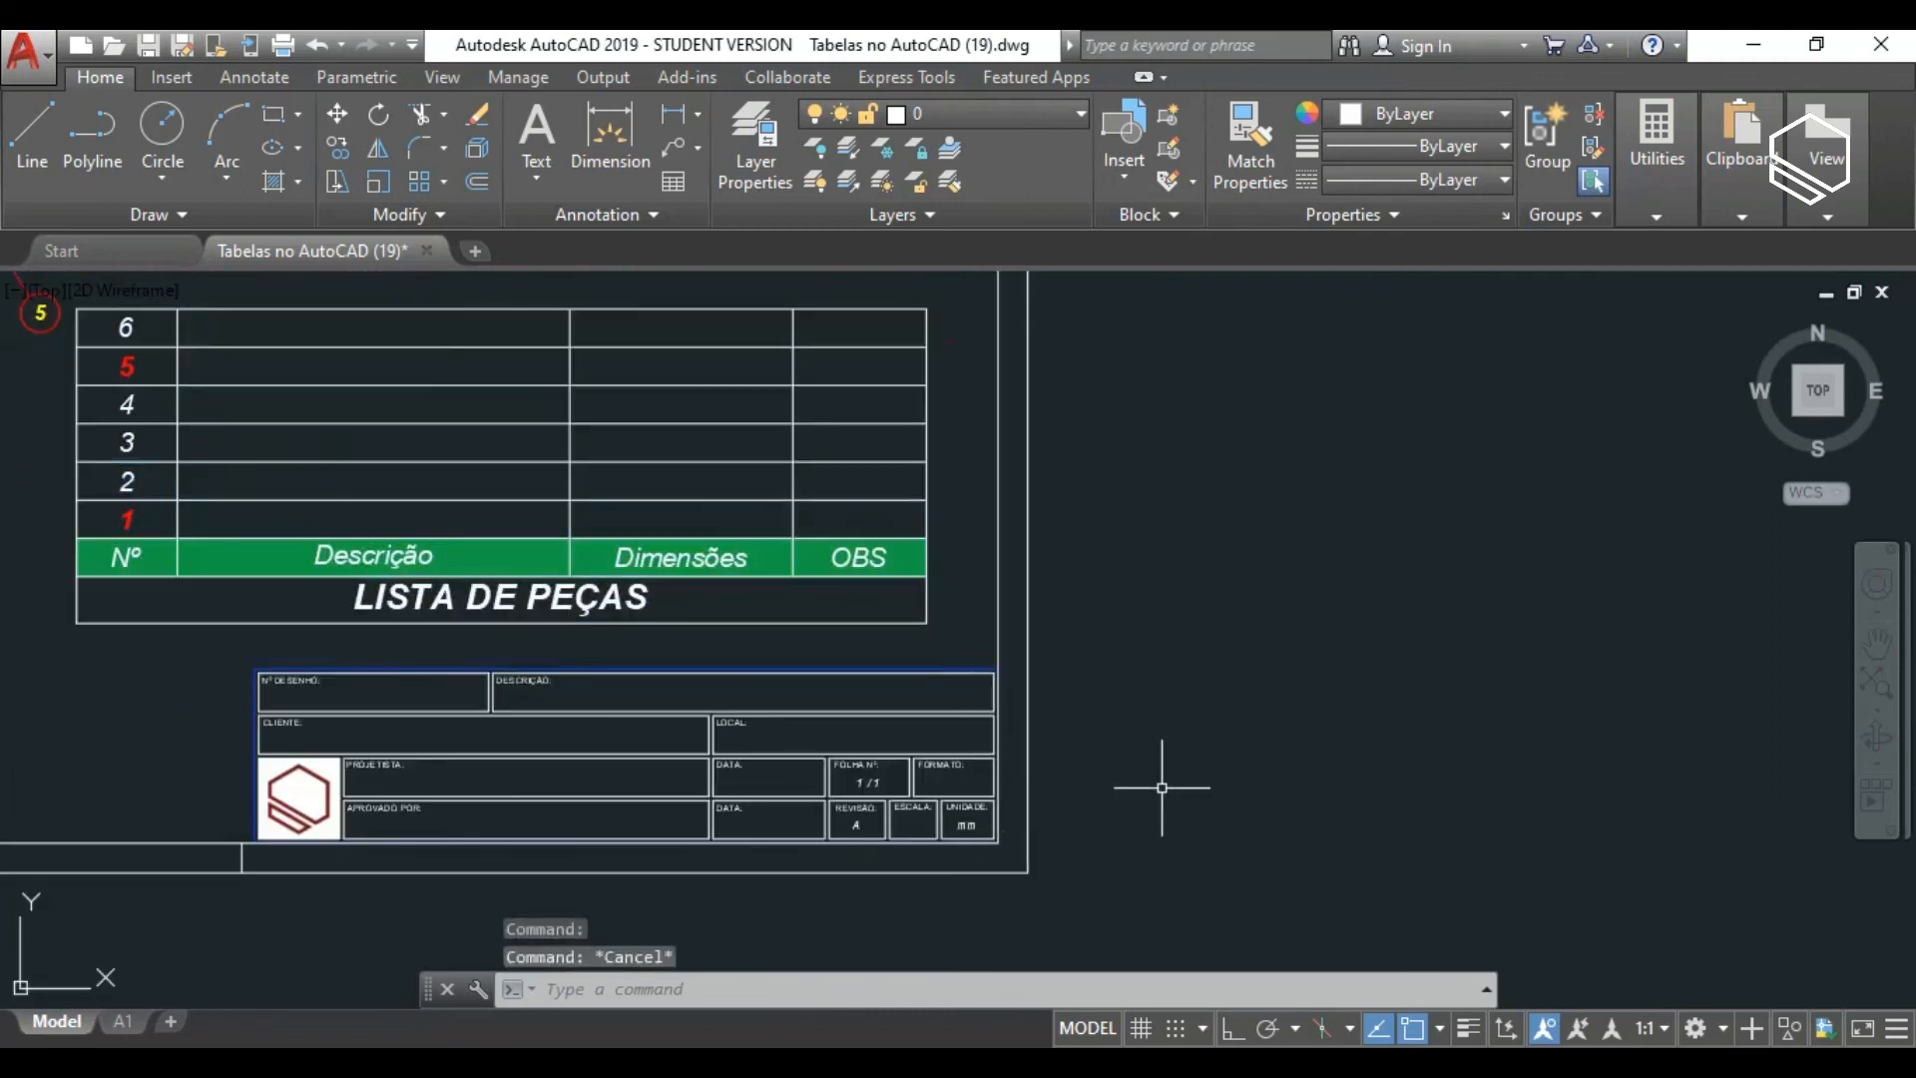
Measure the title block's width along its upper edge, from corner to corner.
scroll(1143, 793, "down", 2)
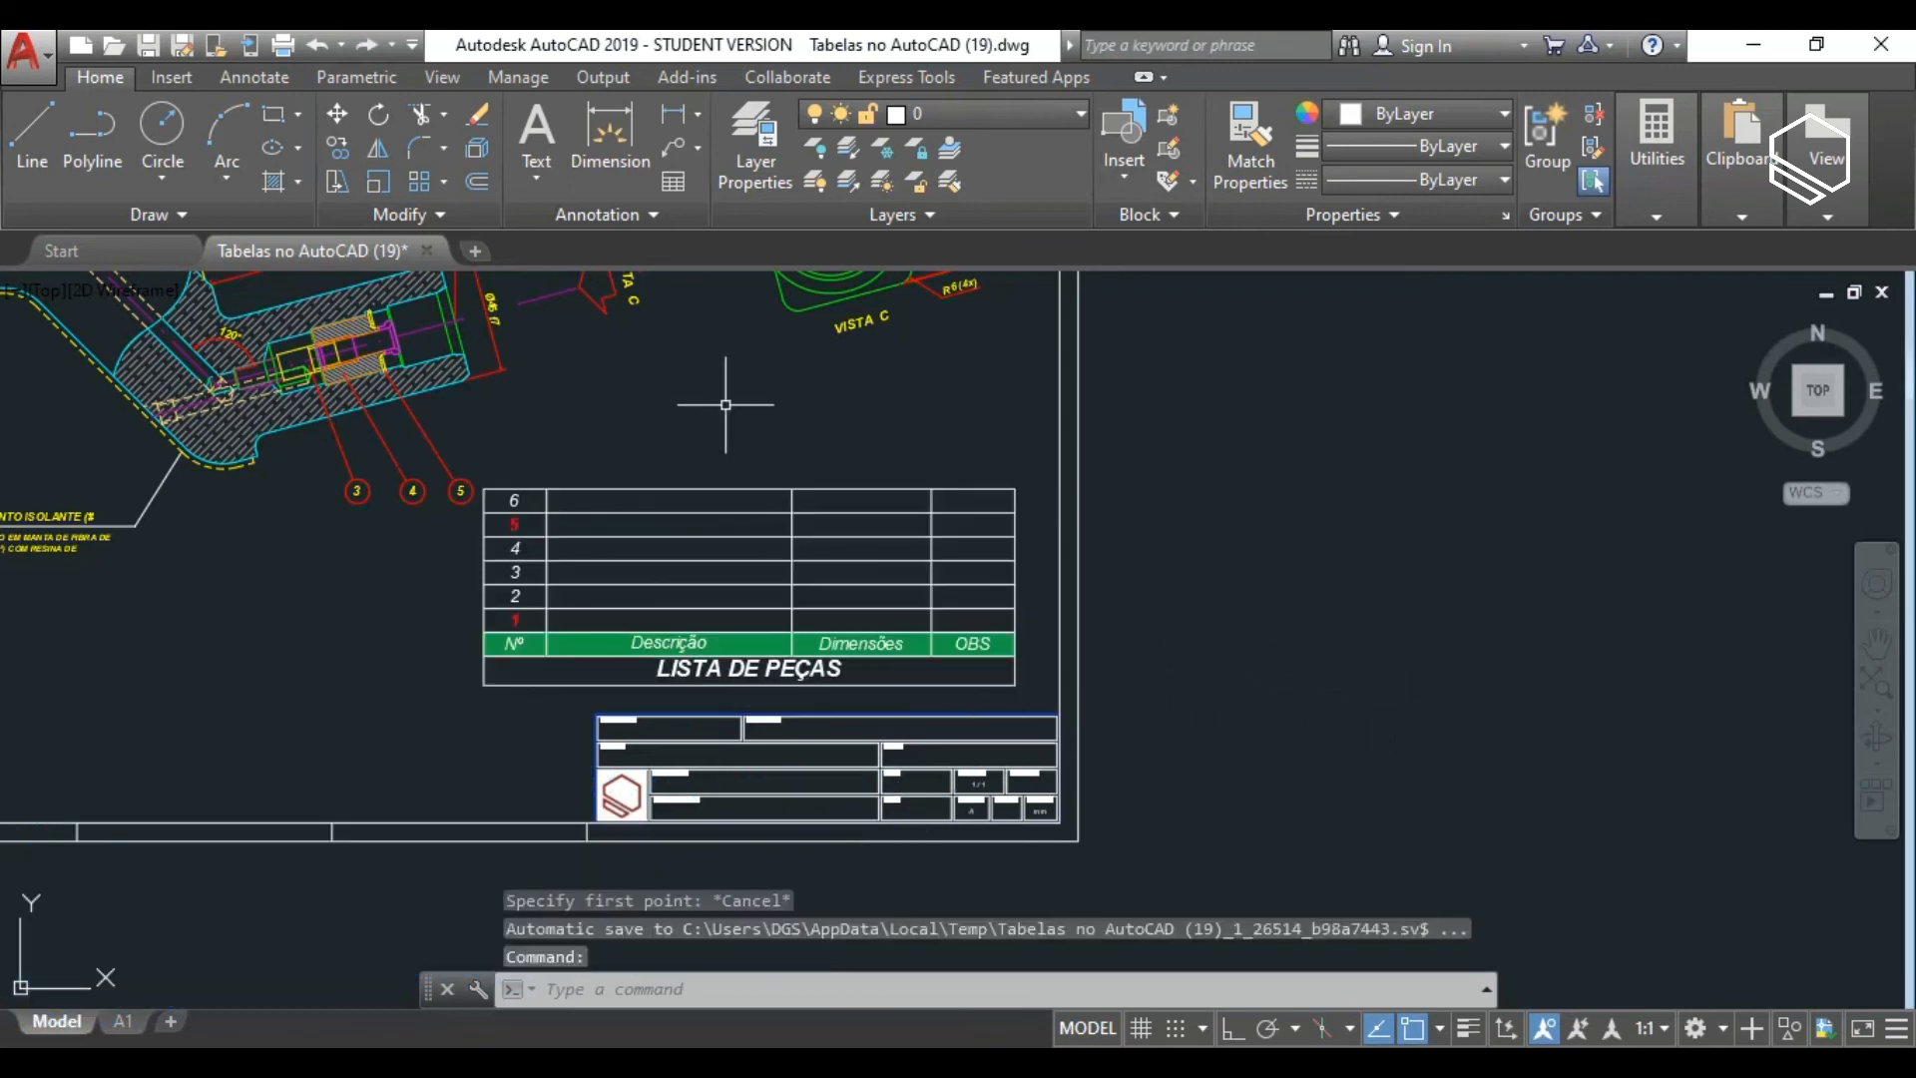
key("Return")
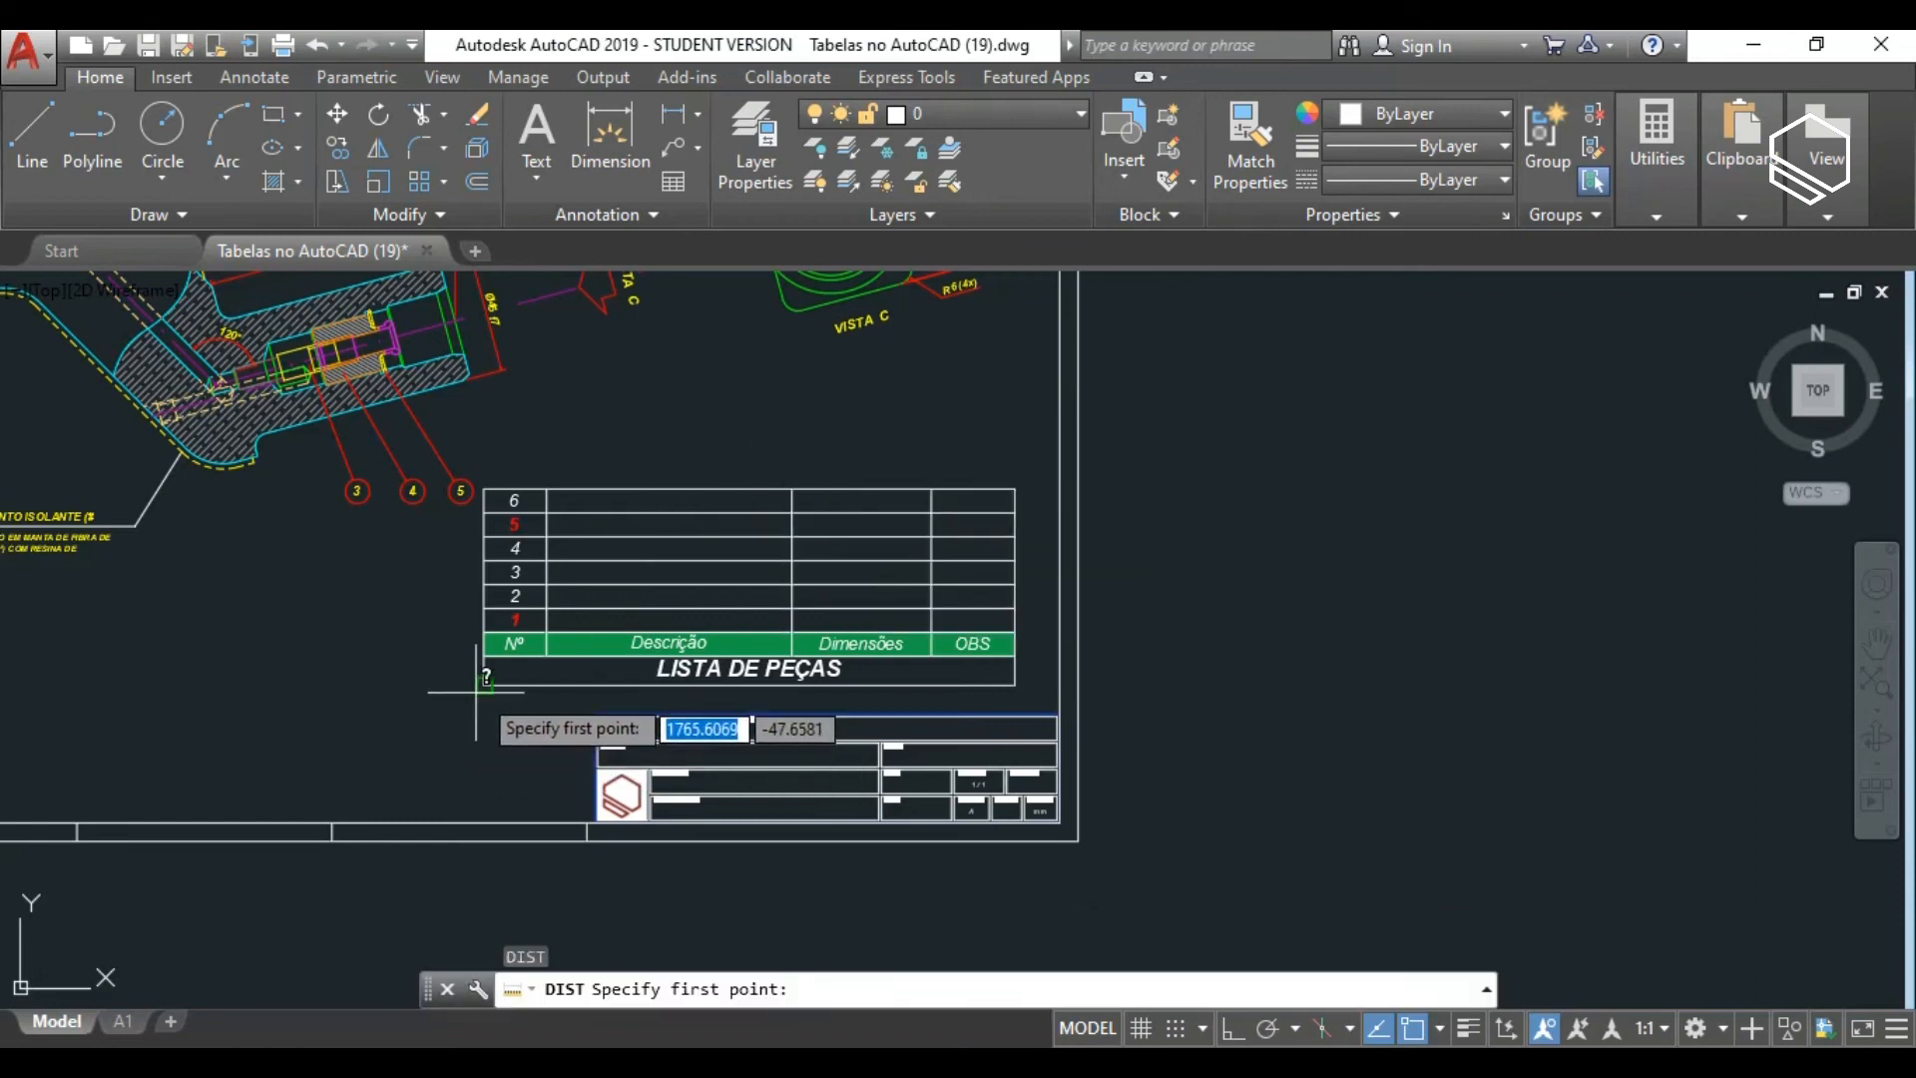
scroll(616, 727, "up", 4)
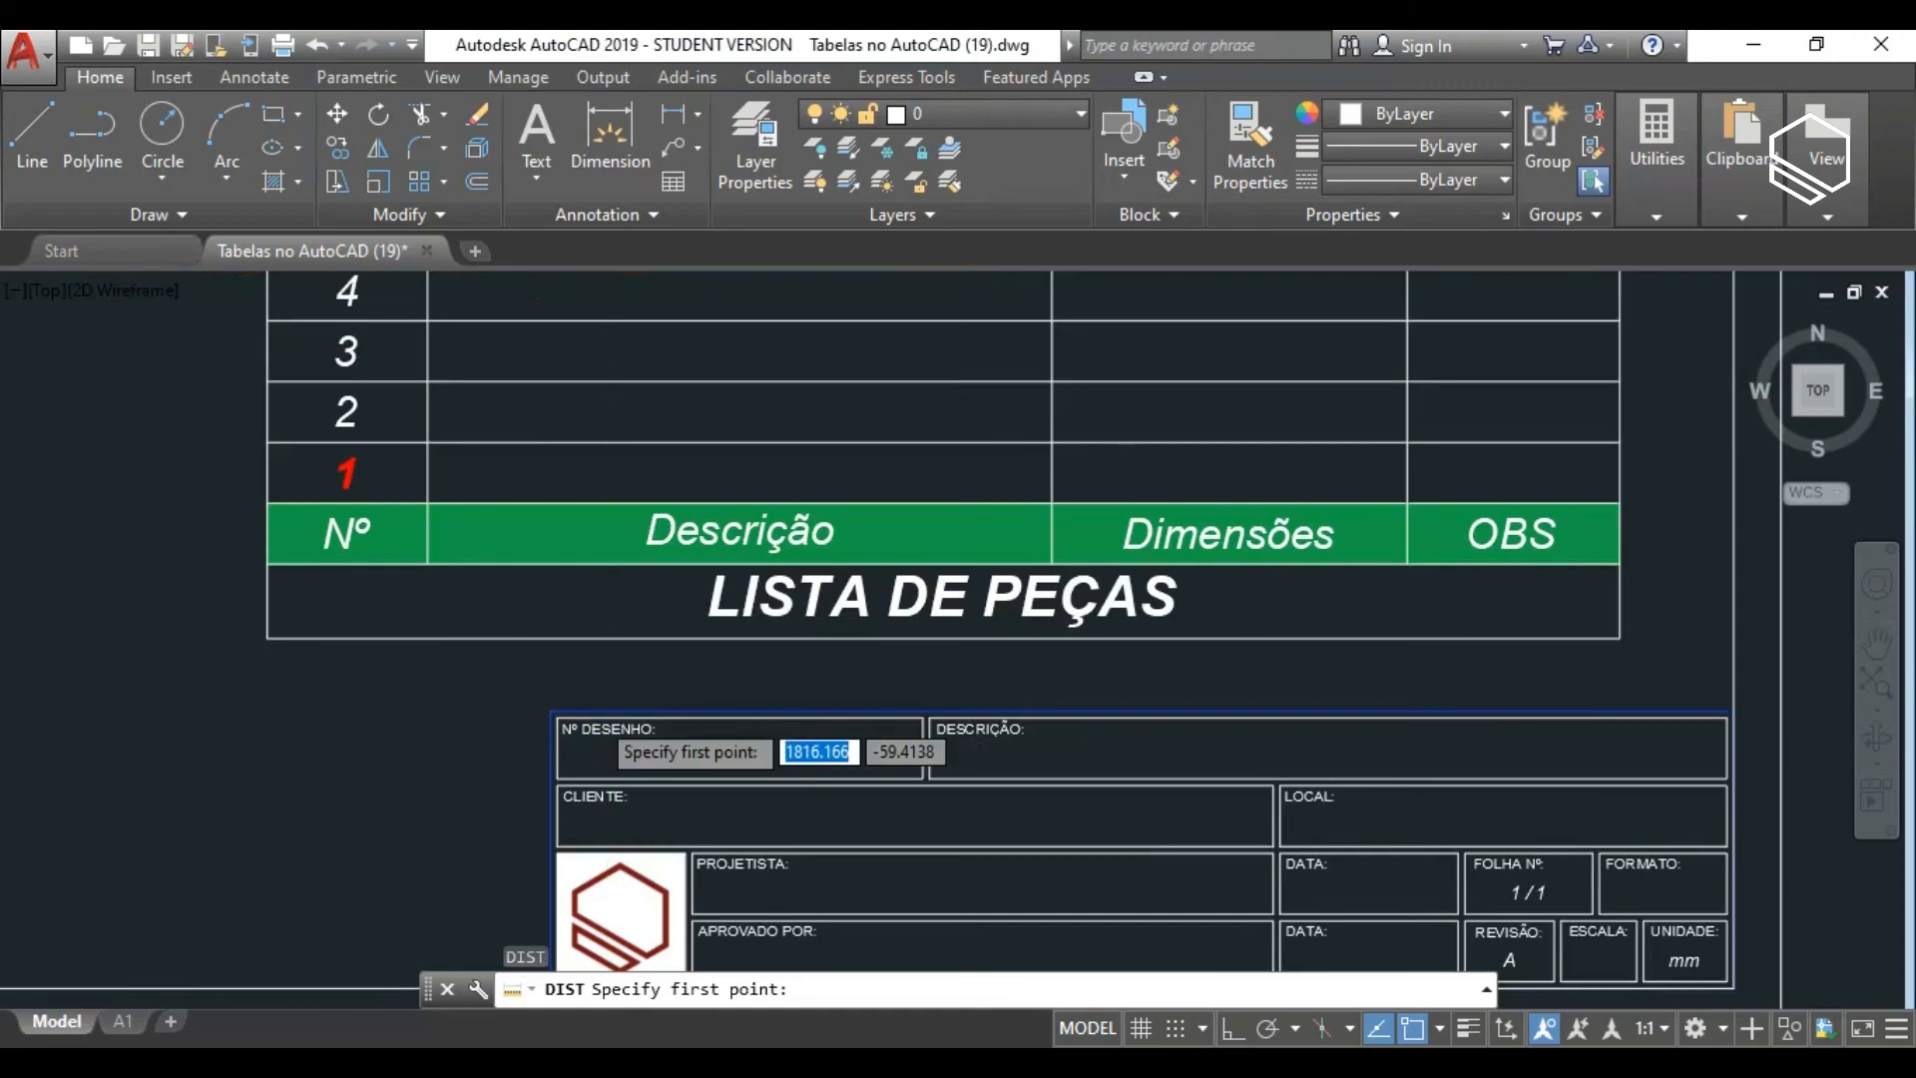
scroll(599, 714, "up", 2)
left_click(526, 711)
scroll(526, 710, "down", 3)
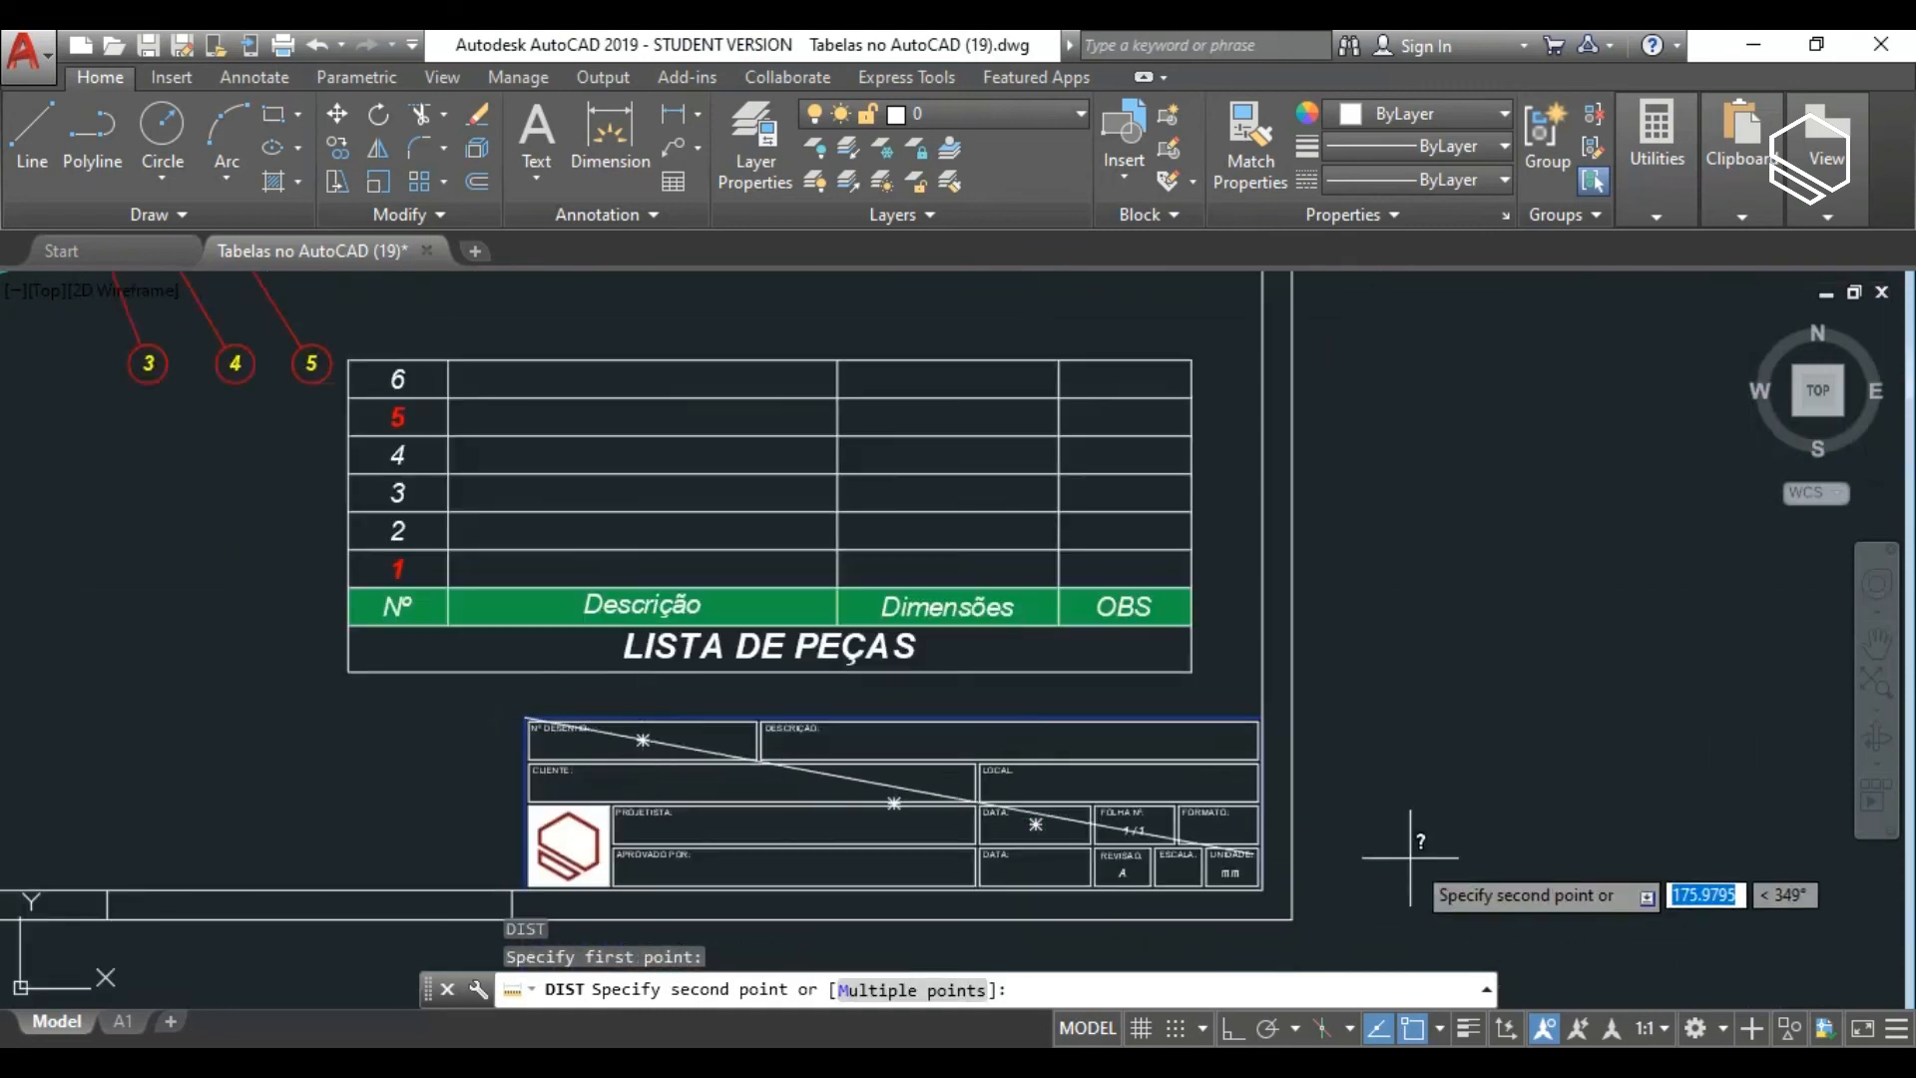
scroll(1304, 735, "up", 3)
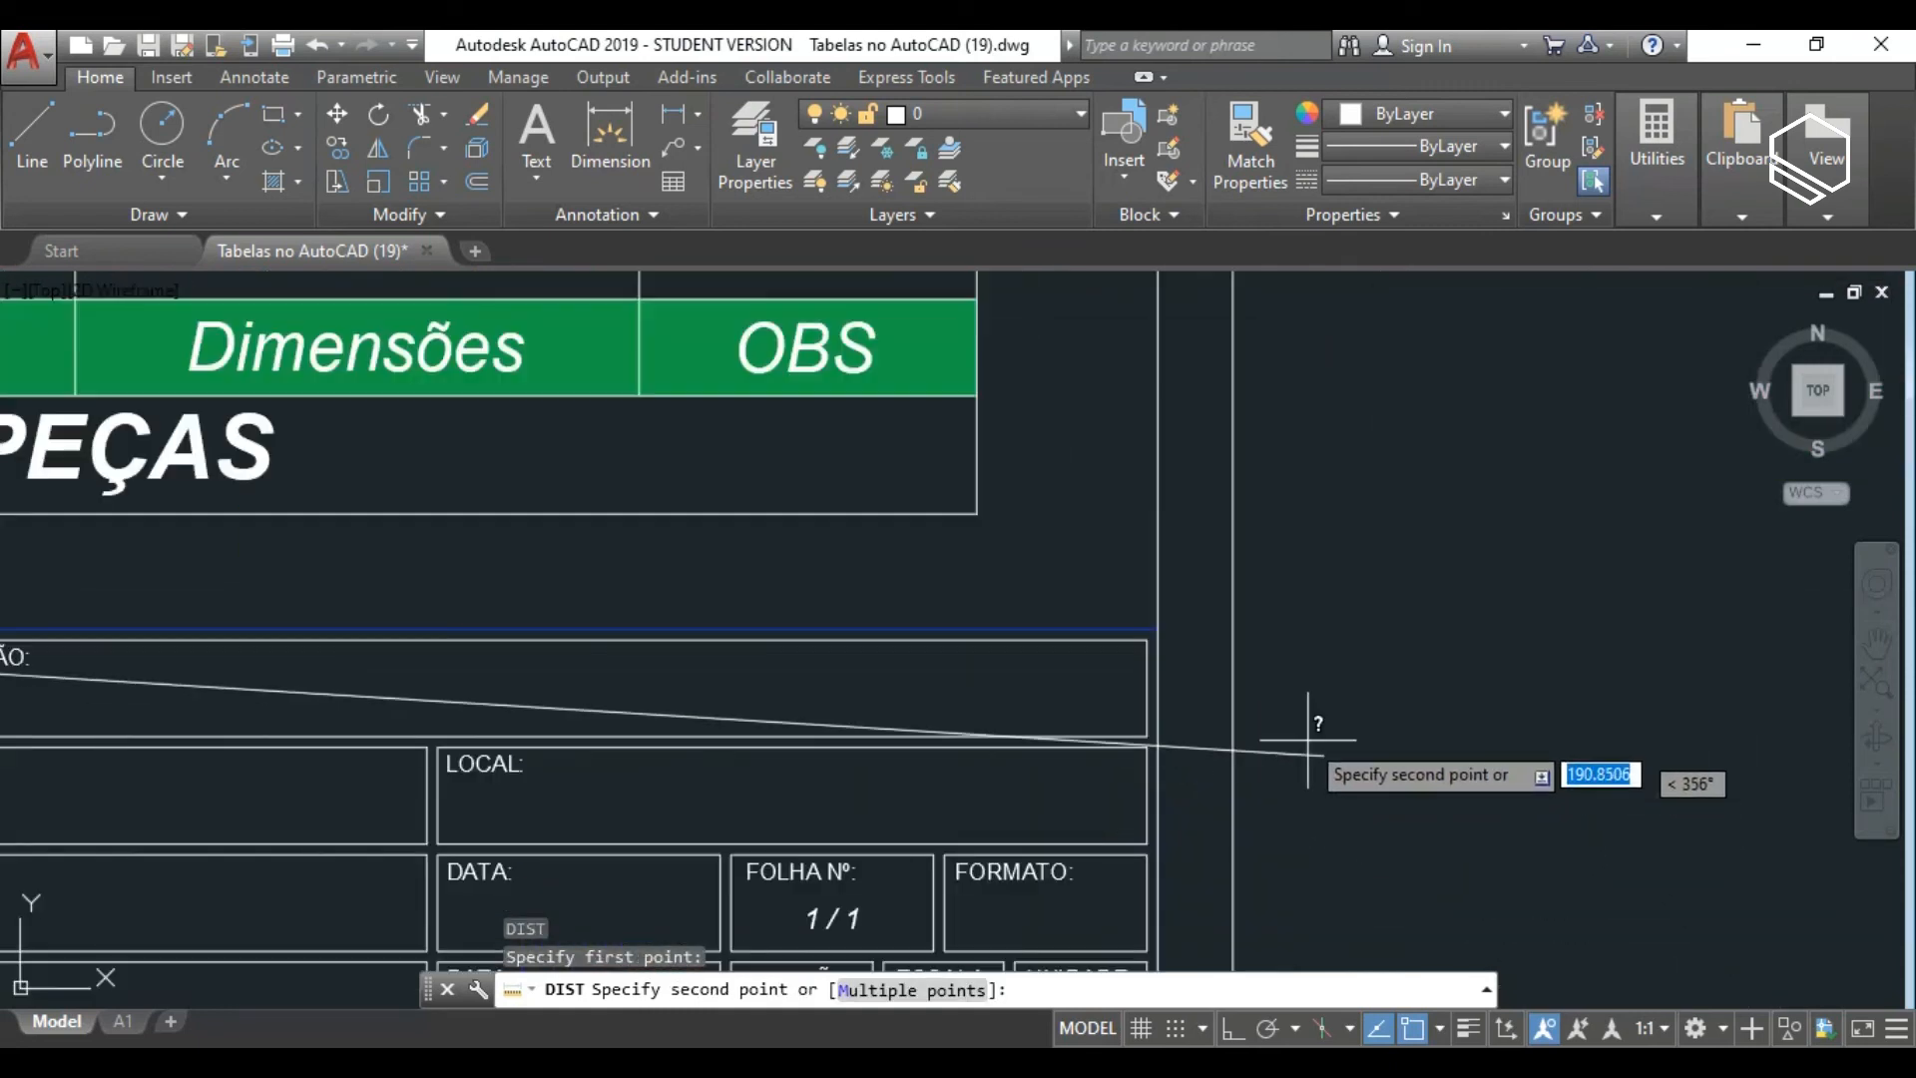
left_click(1125, 625)
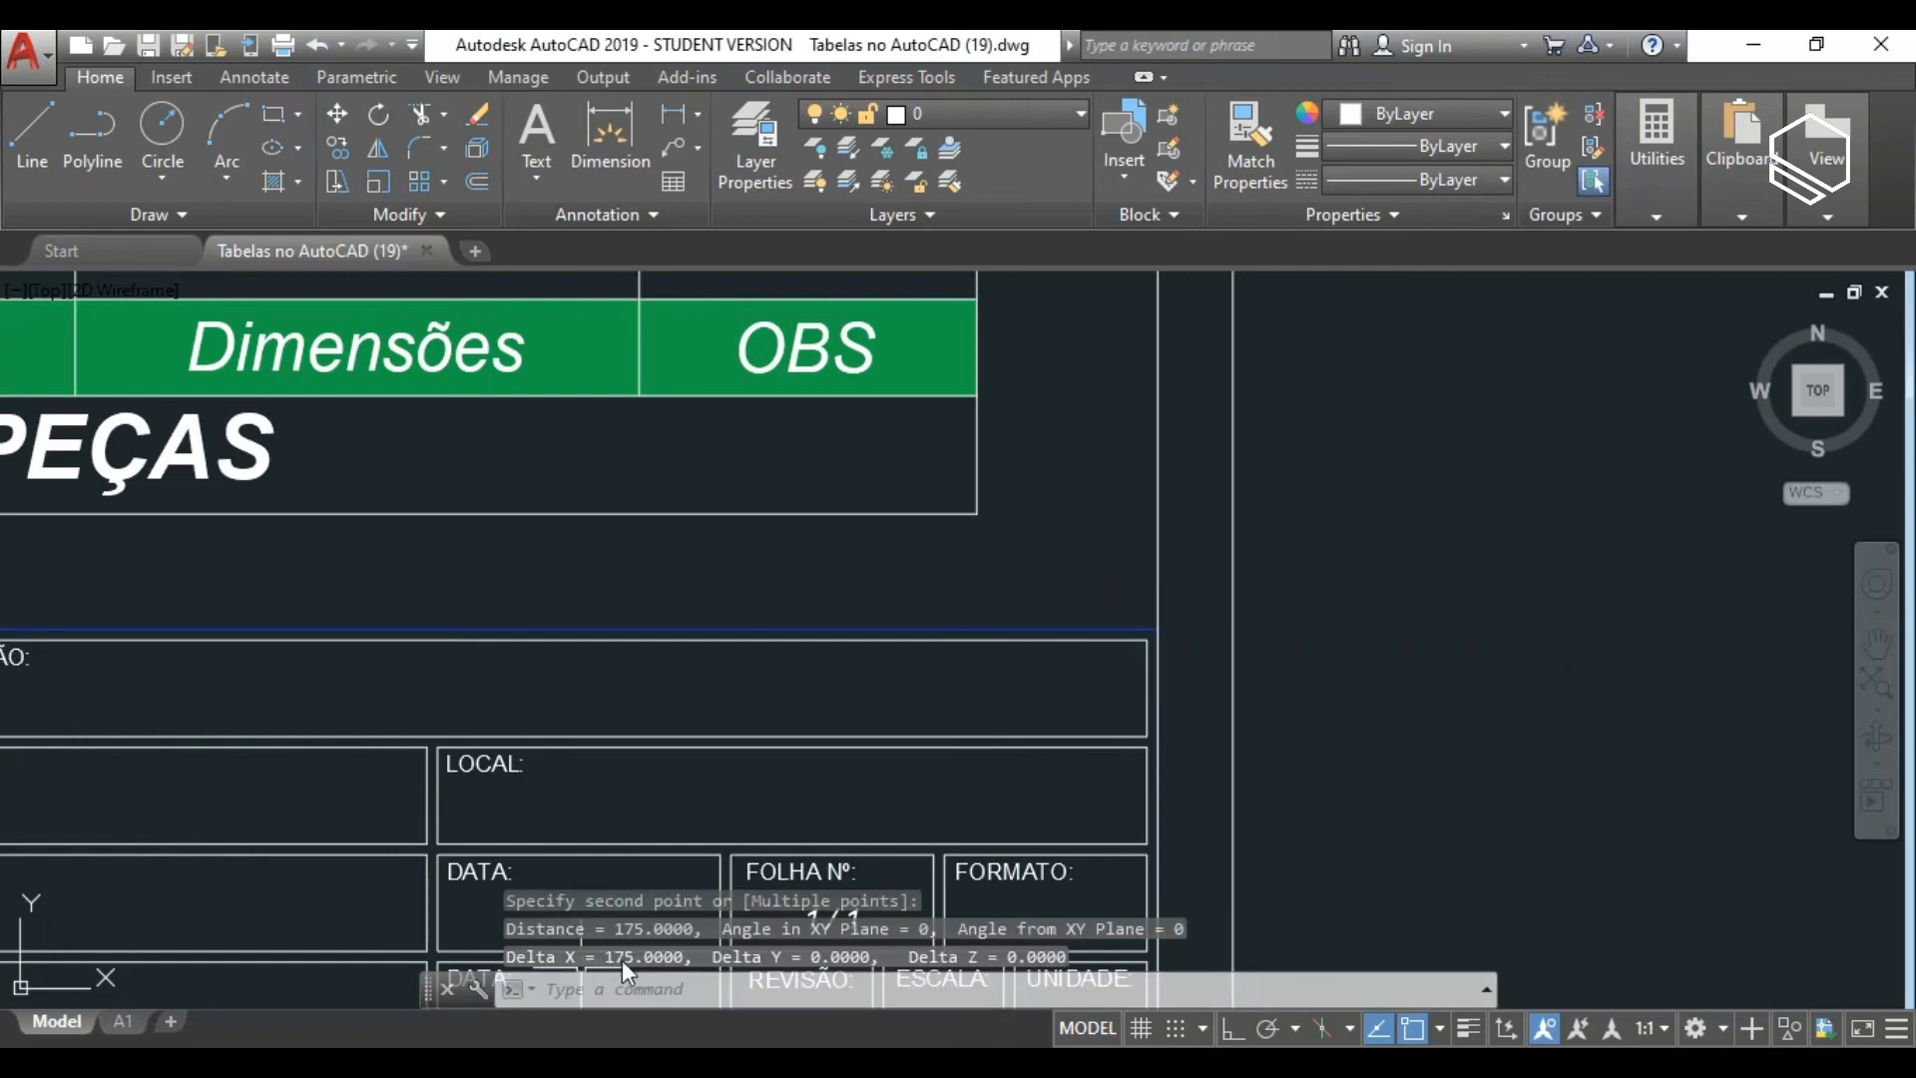
Measure the width of the LISTA DE PEÇAS table along its lower edge.
scroll(1018, 760, "down", 4)
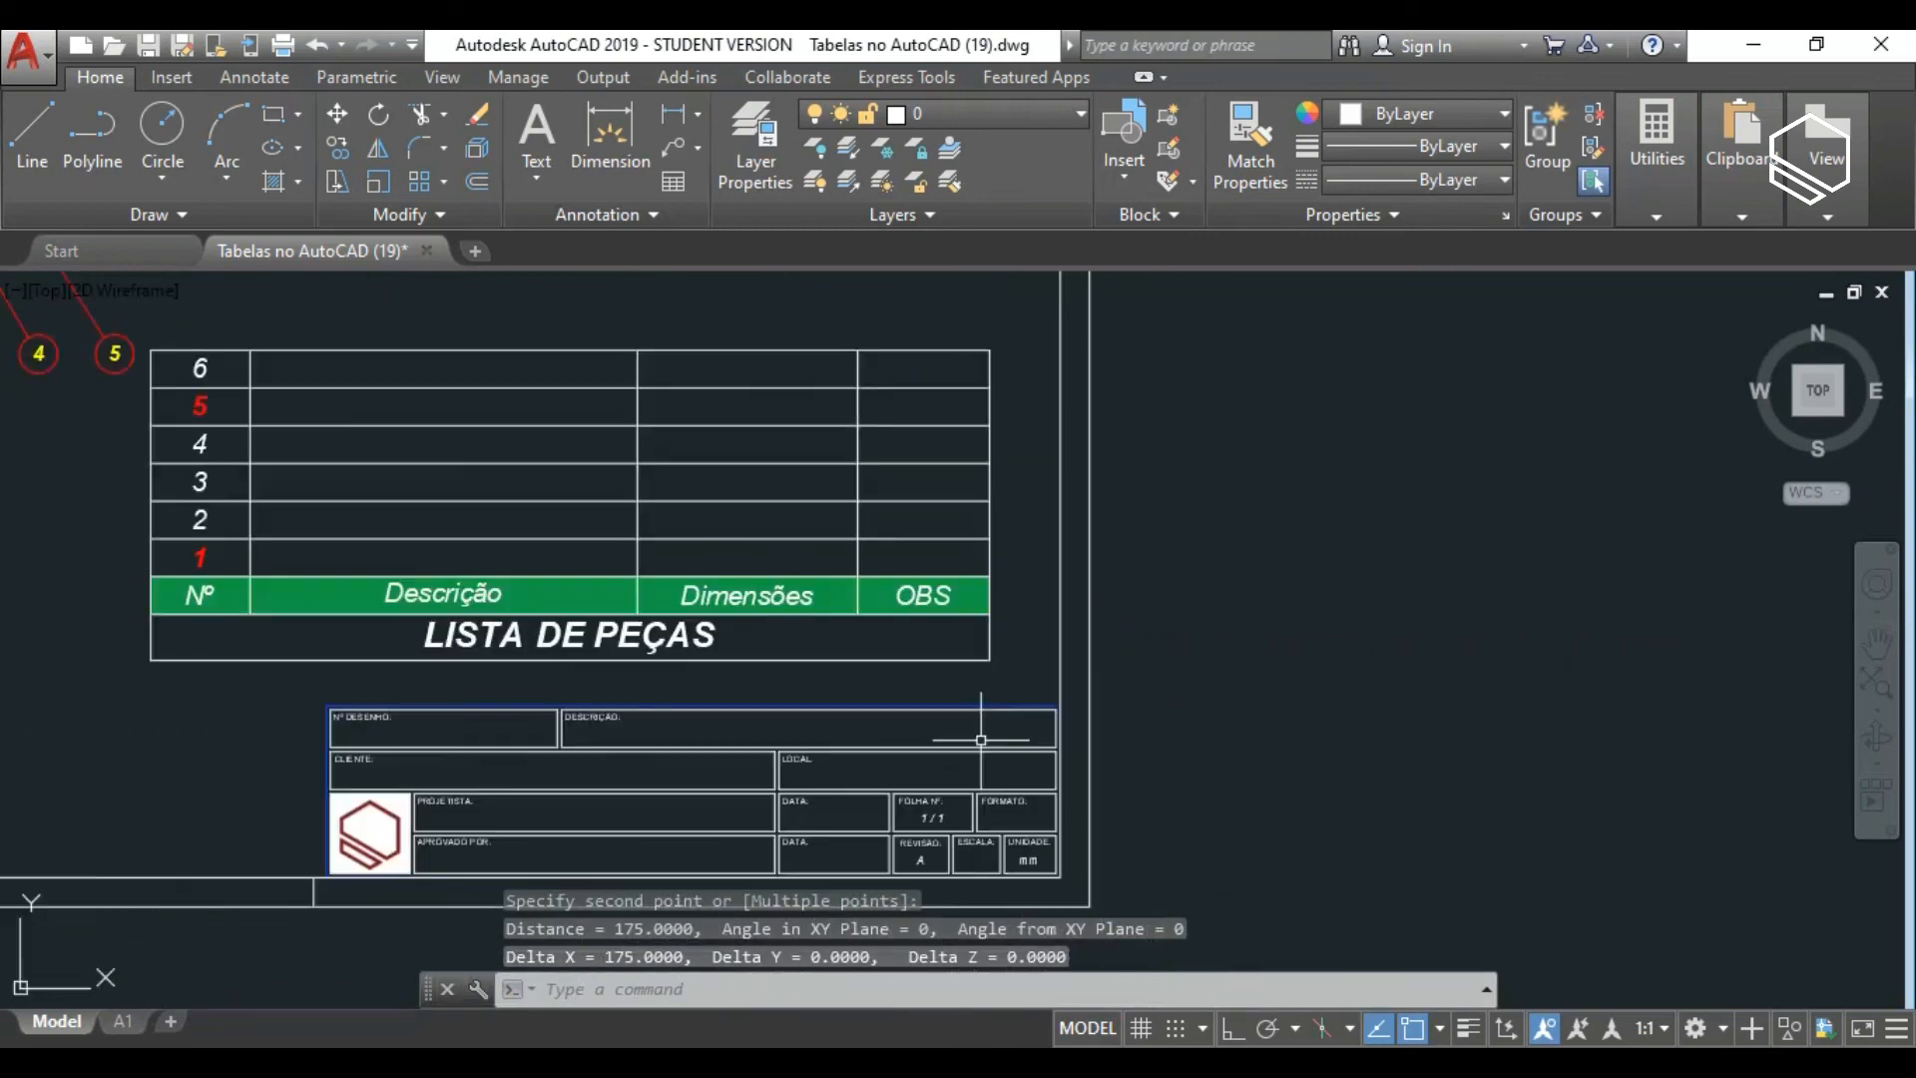
scroll(980, 739, "down", 2)
type("di")
key("Return")
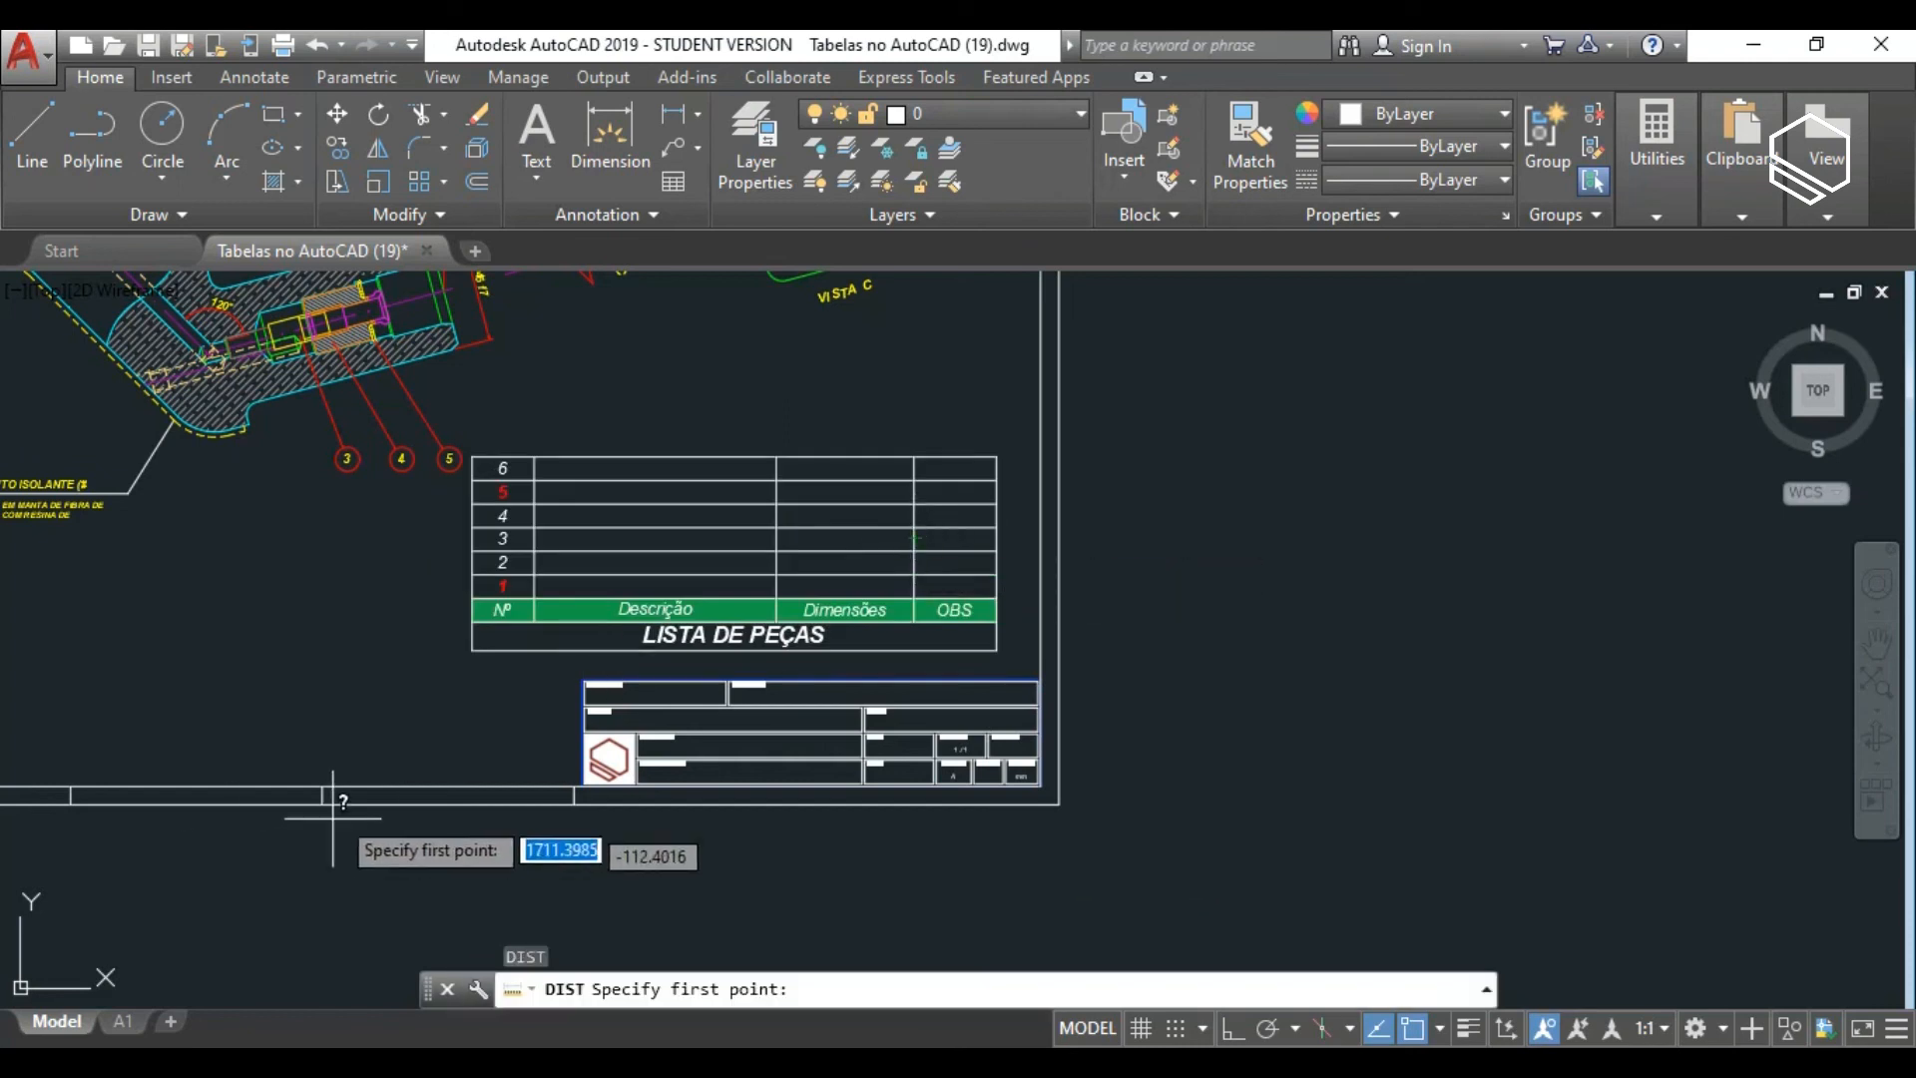
left_click(467, 650)
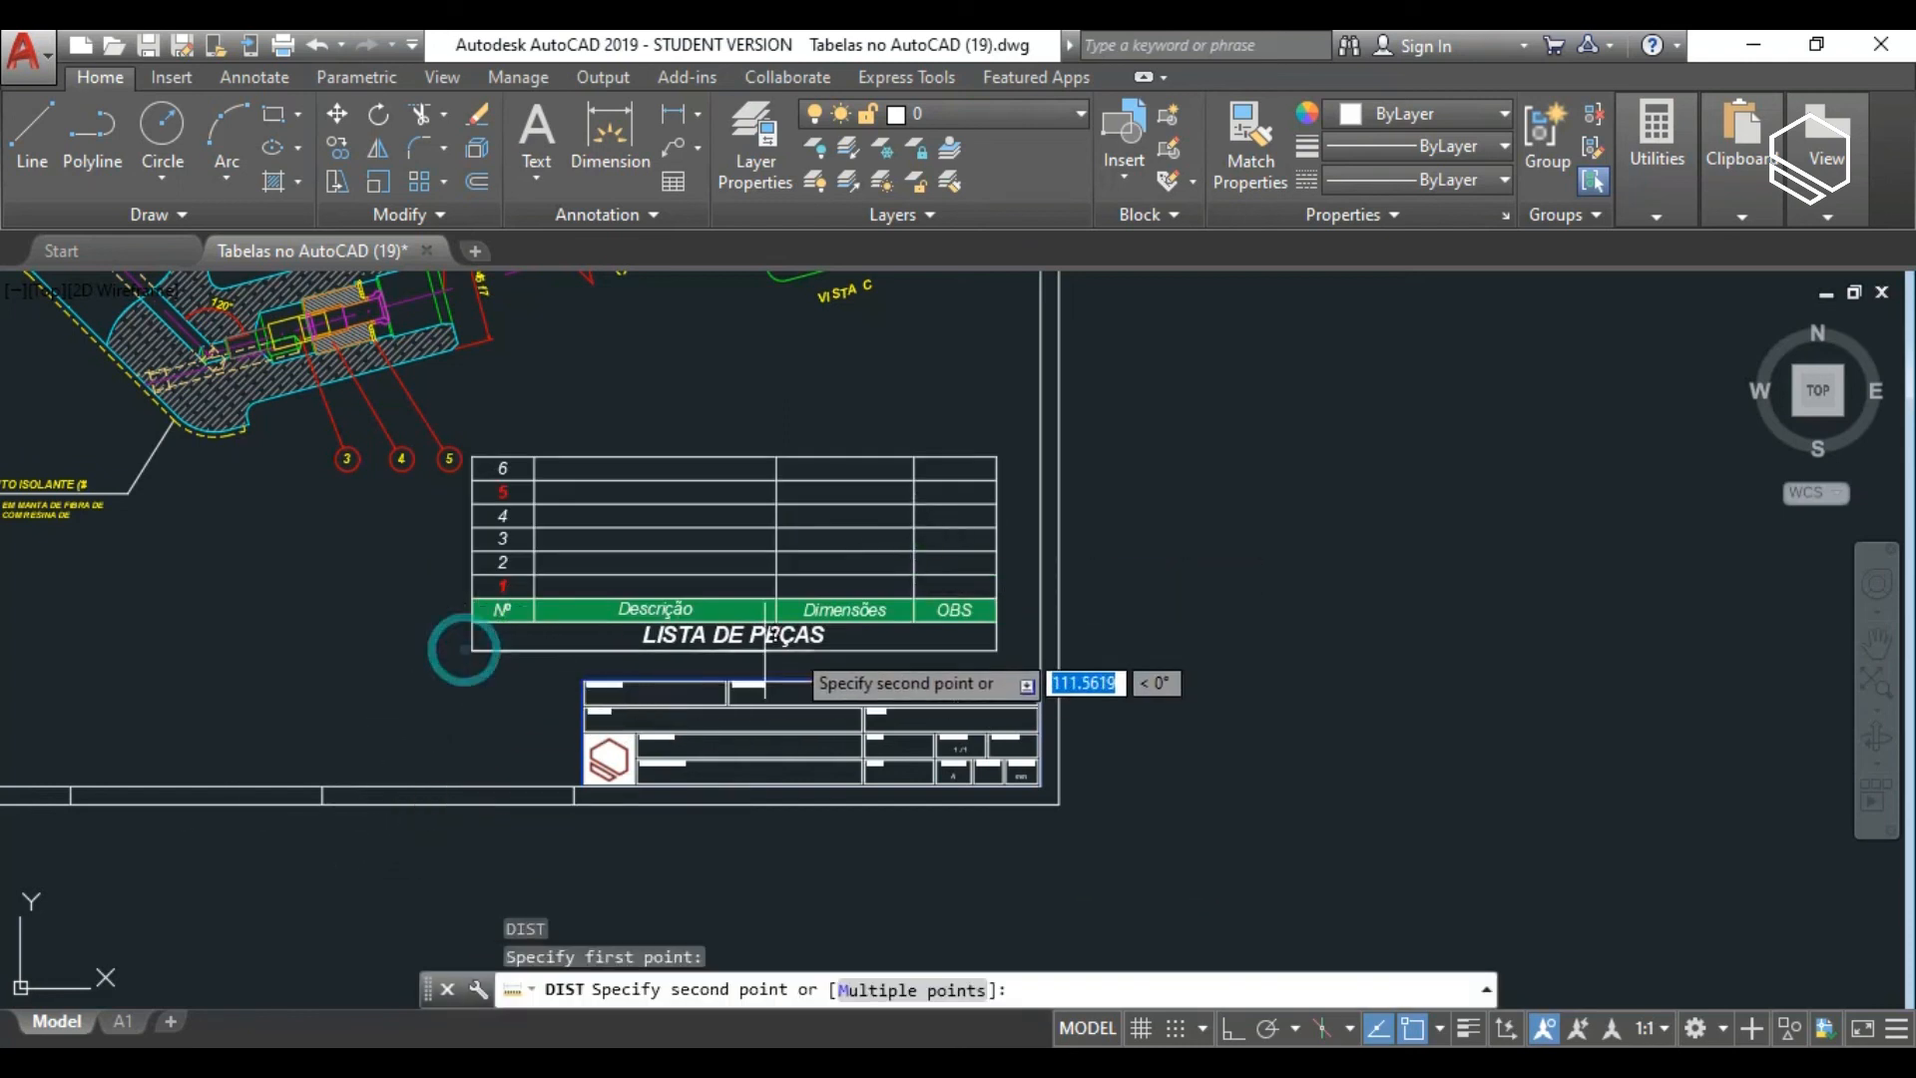
left_click(997, 649)
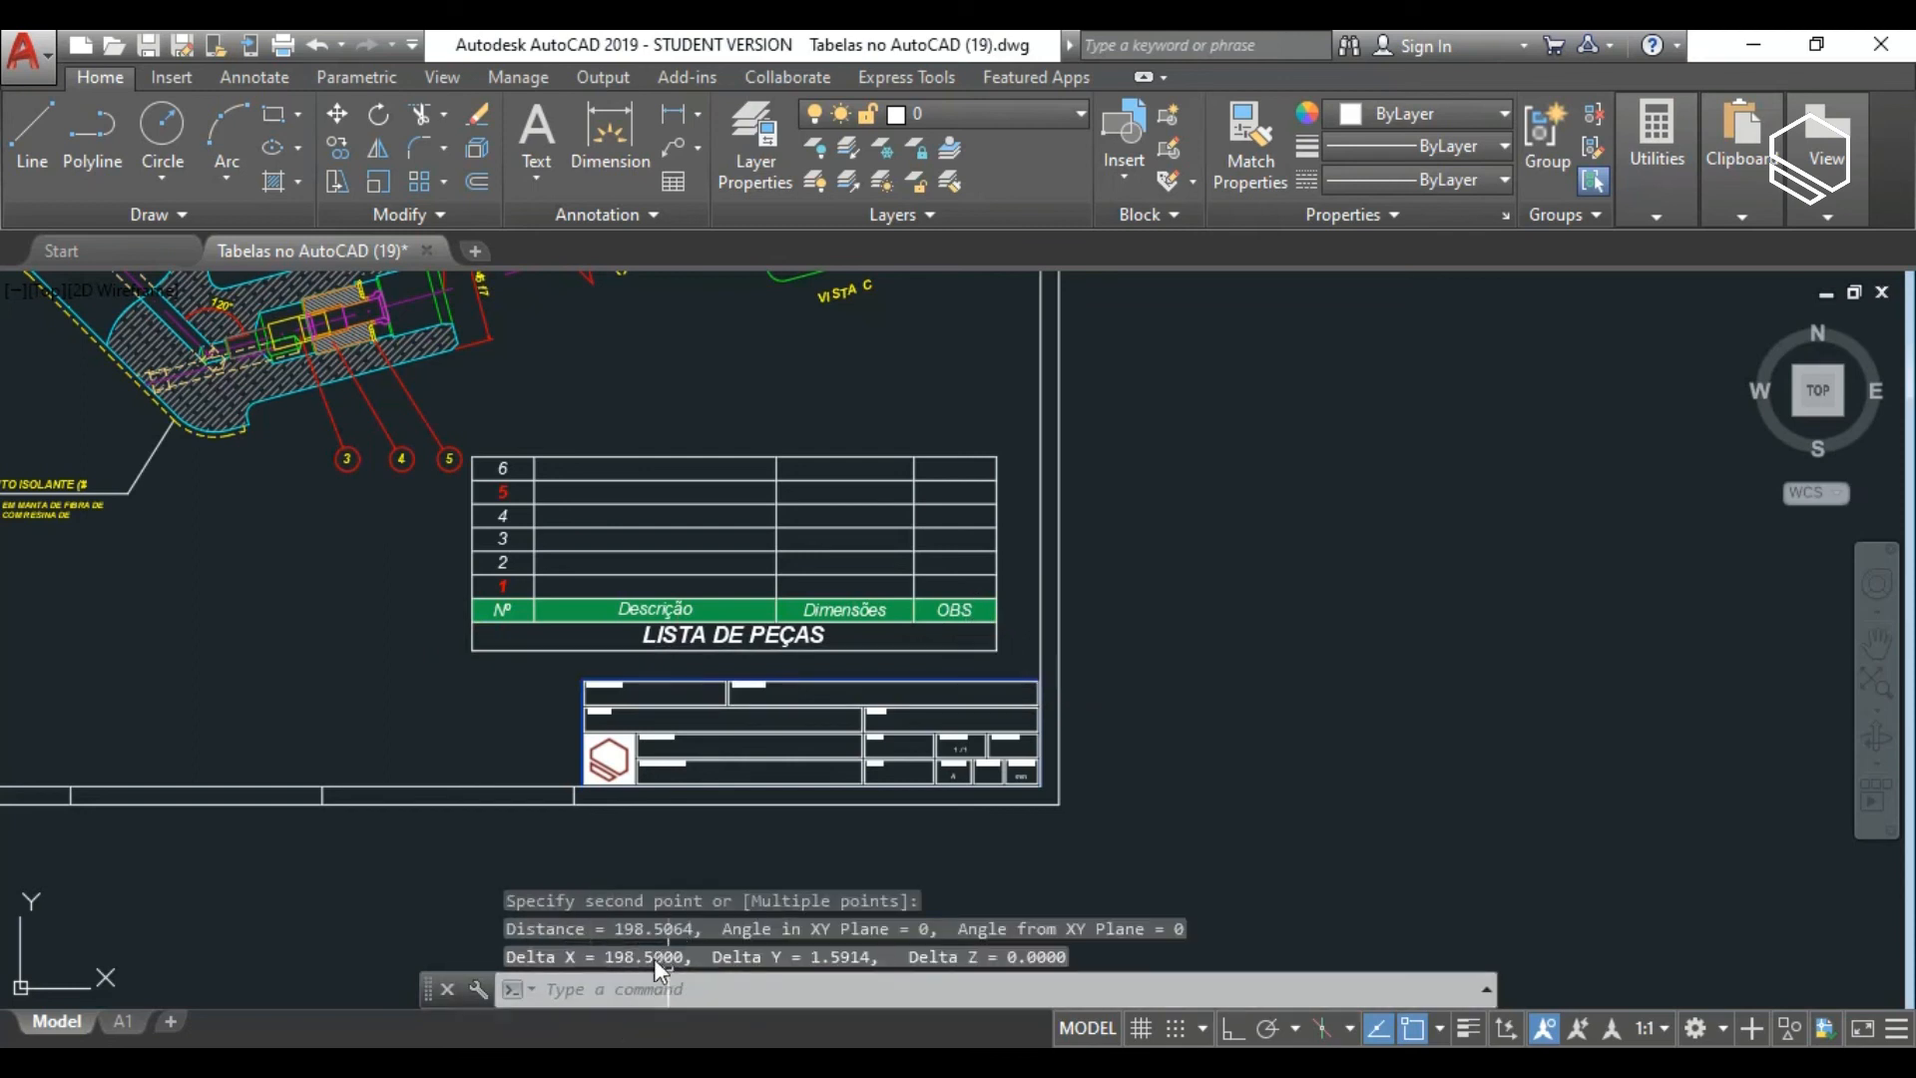
Open the Windows calculator, divide 175 by 198,5 to get the scale factor, and close the calculator.
left_click(1013, 1064)
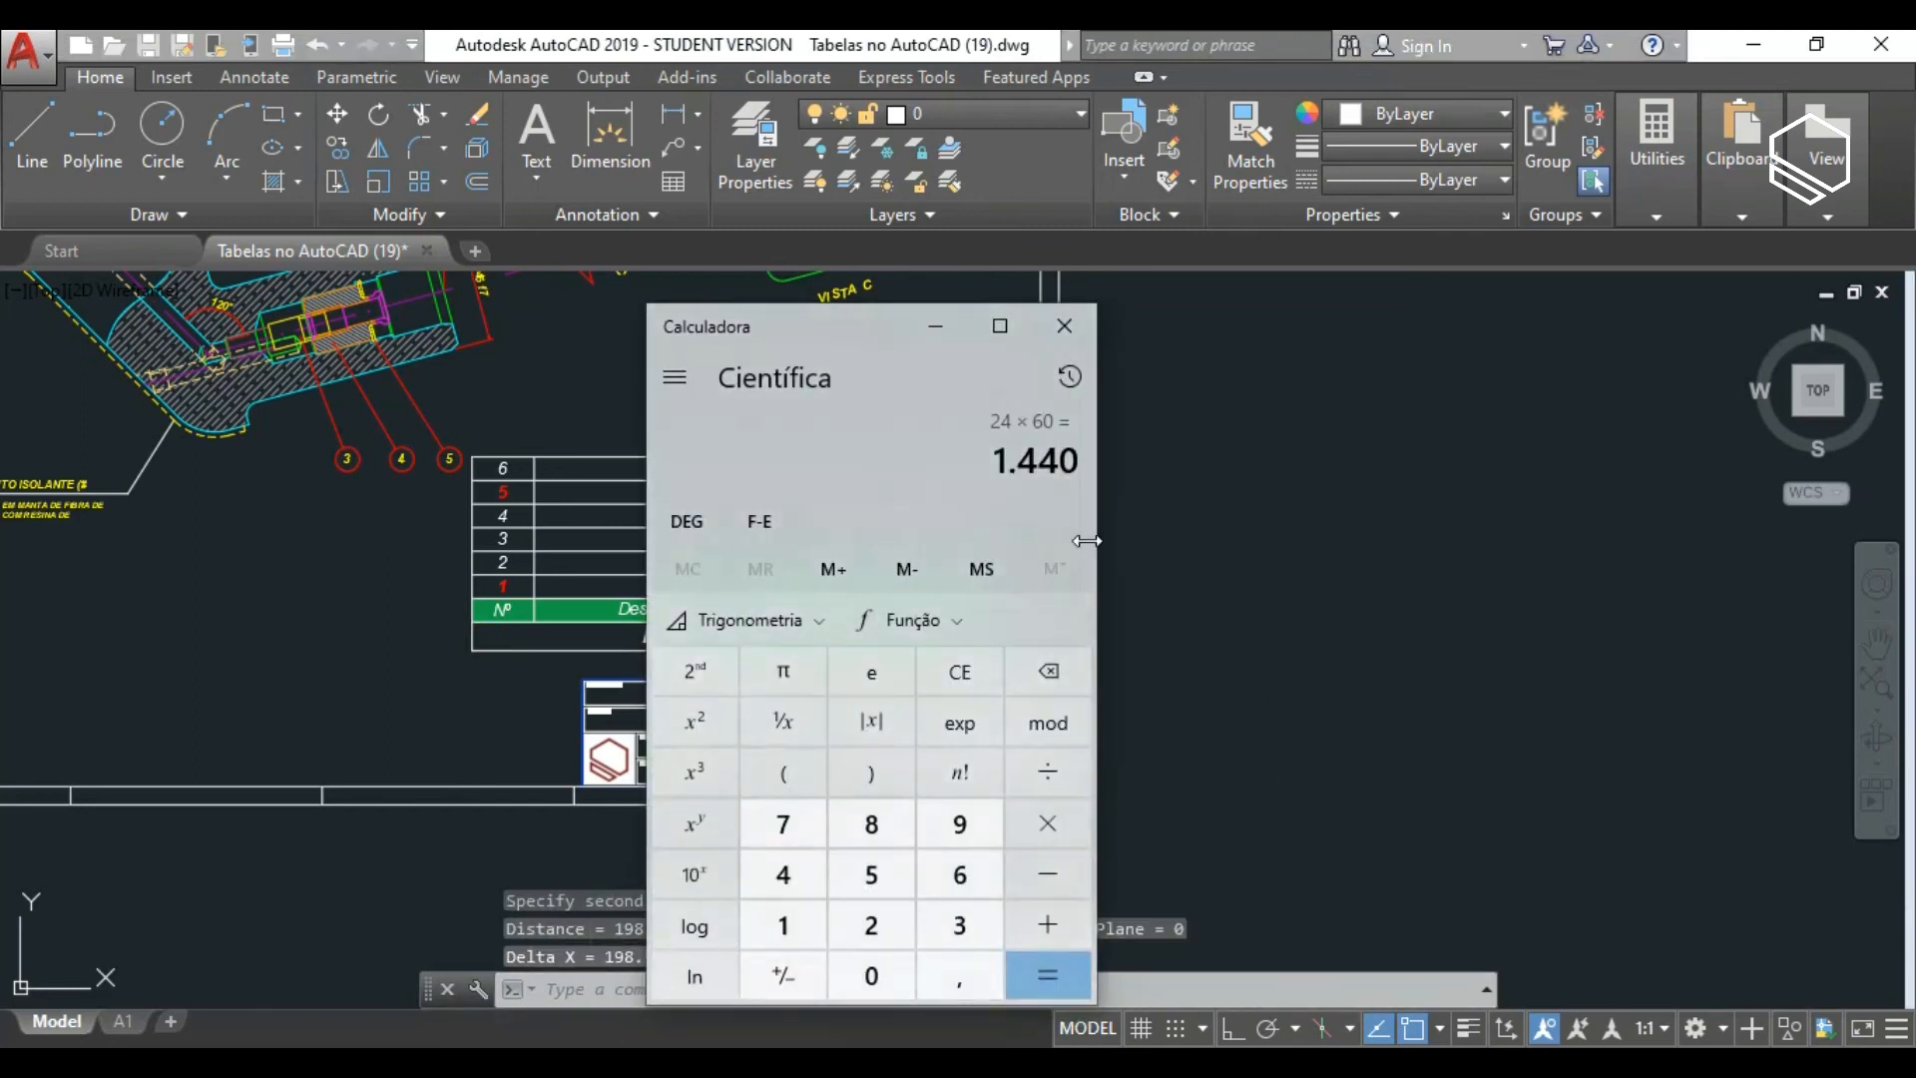
left_click_drag(846, 328, 1310, 223)
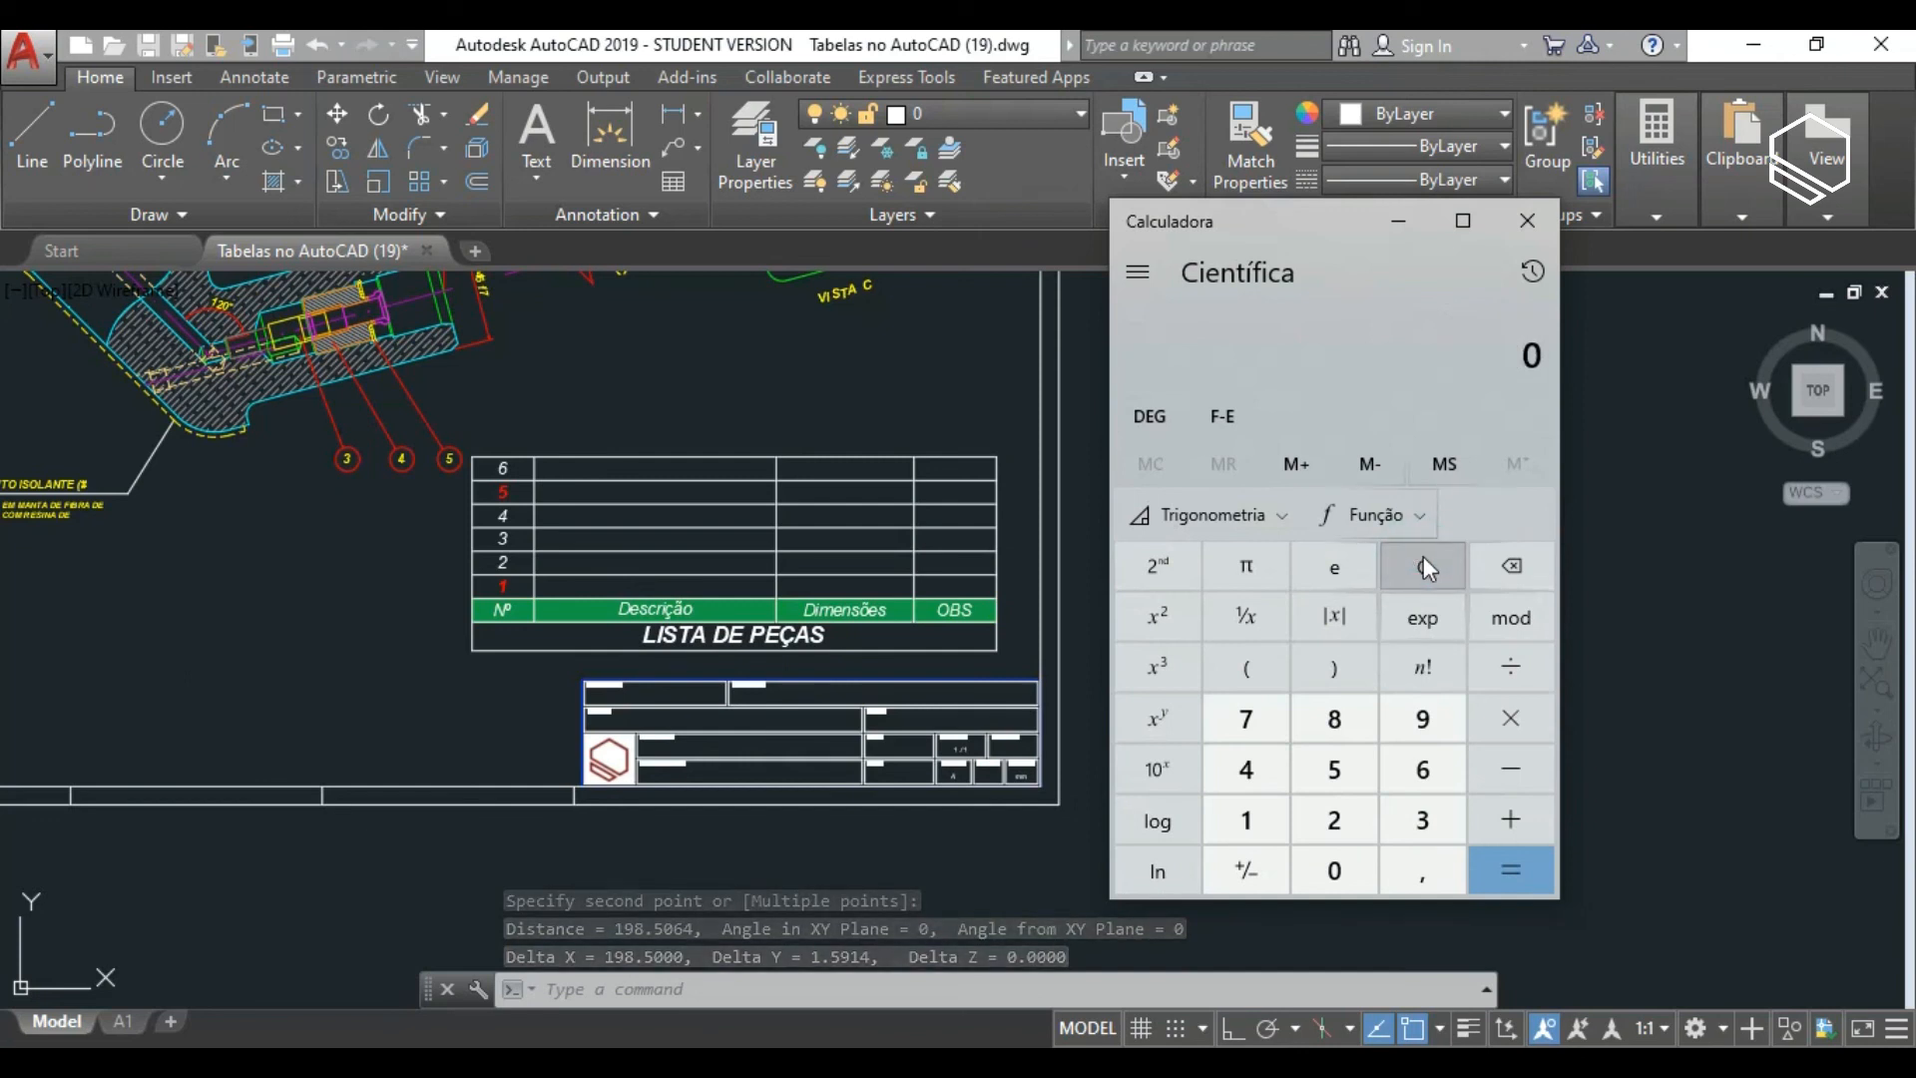
type("175")
key("slash")
type("198,5")
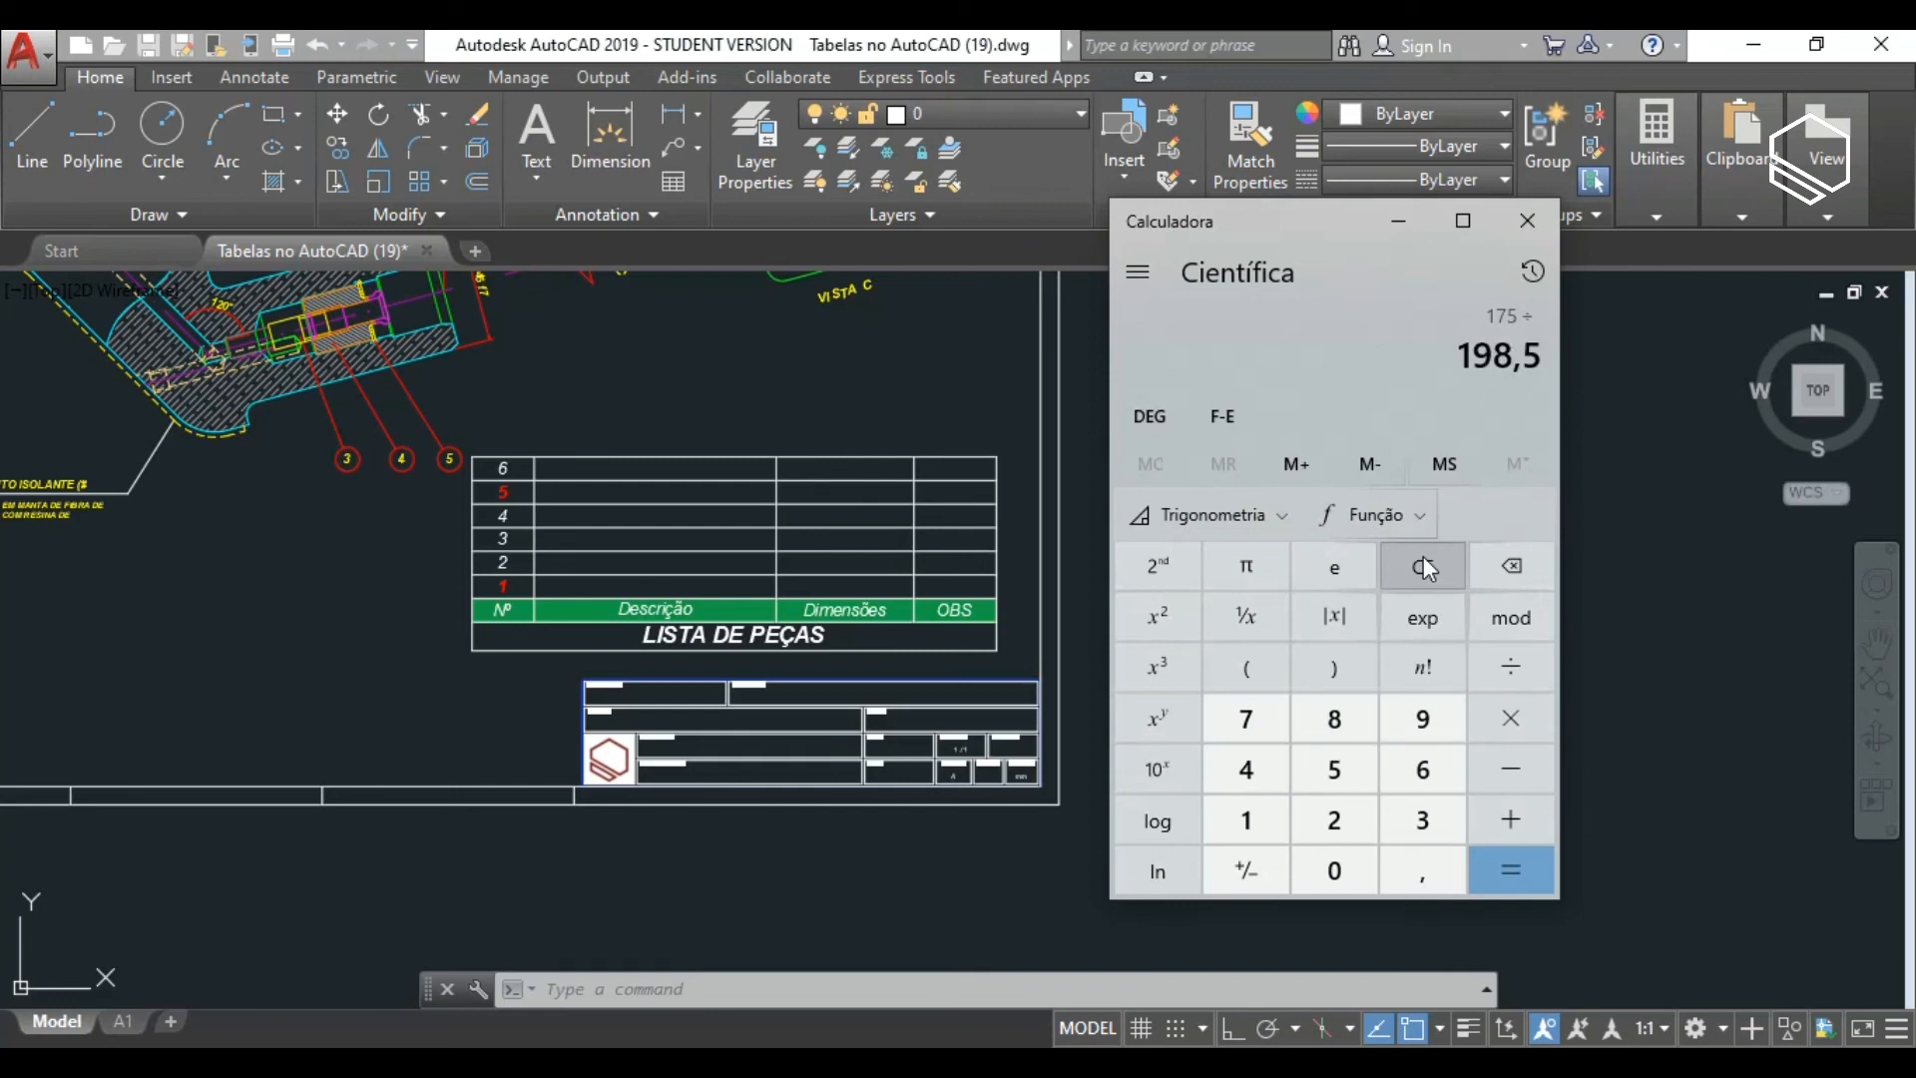
key("Return")
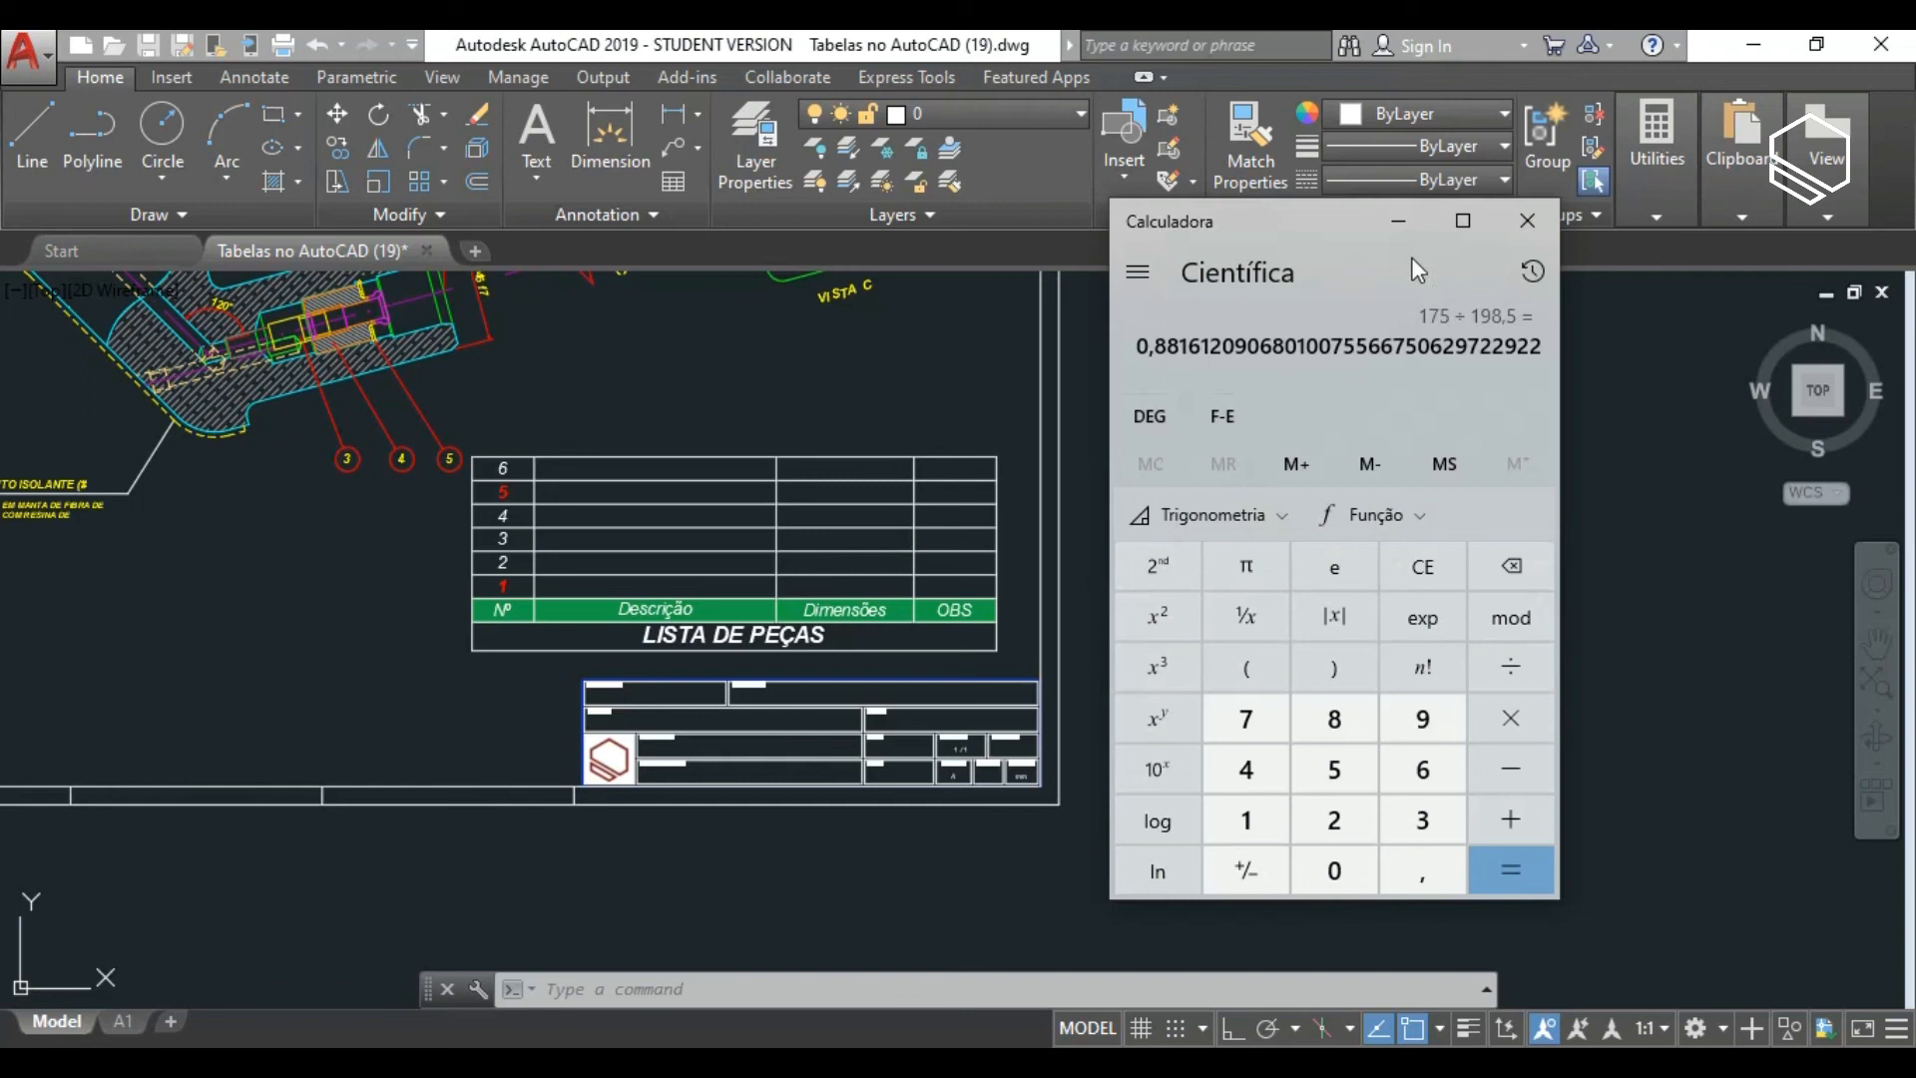
left_click(1524, 223)
Scale the LISTA DE PEÇAS table by a factor of .8816 from its lower-right corner.
left_click(1025, 625)
left_click(903, 539)
type("SC")
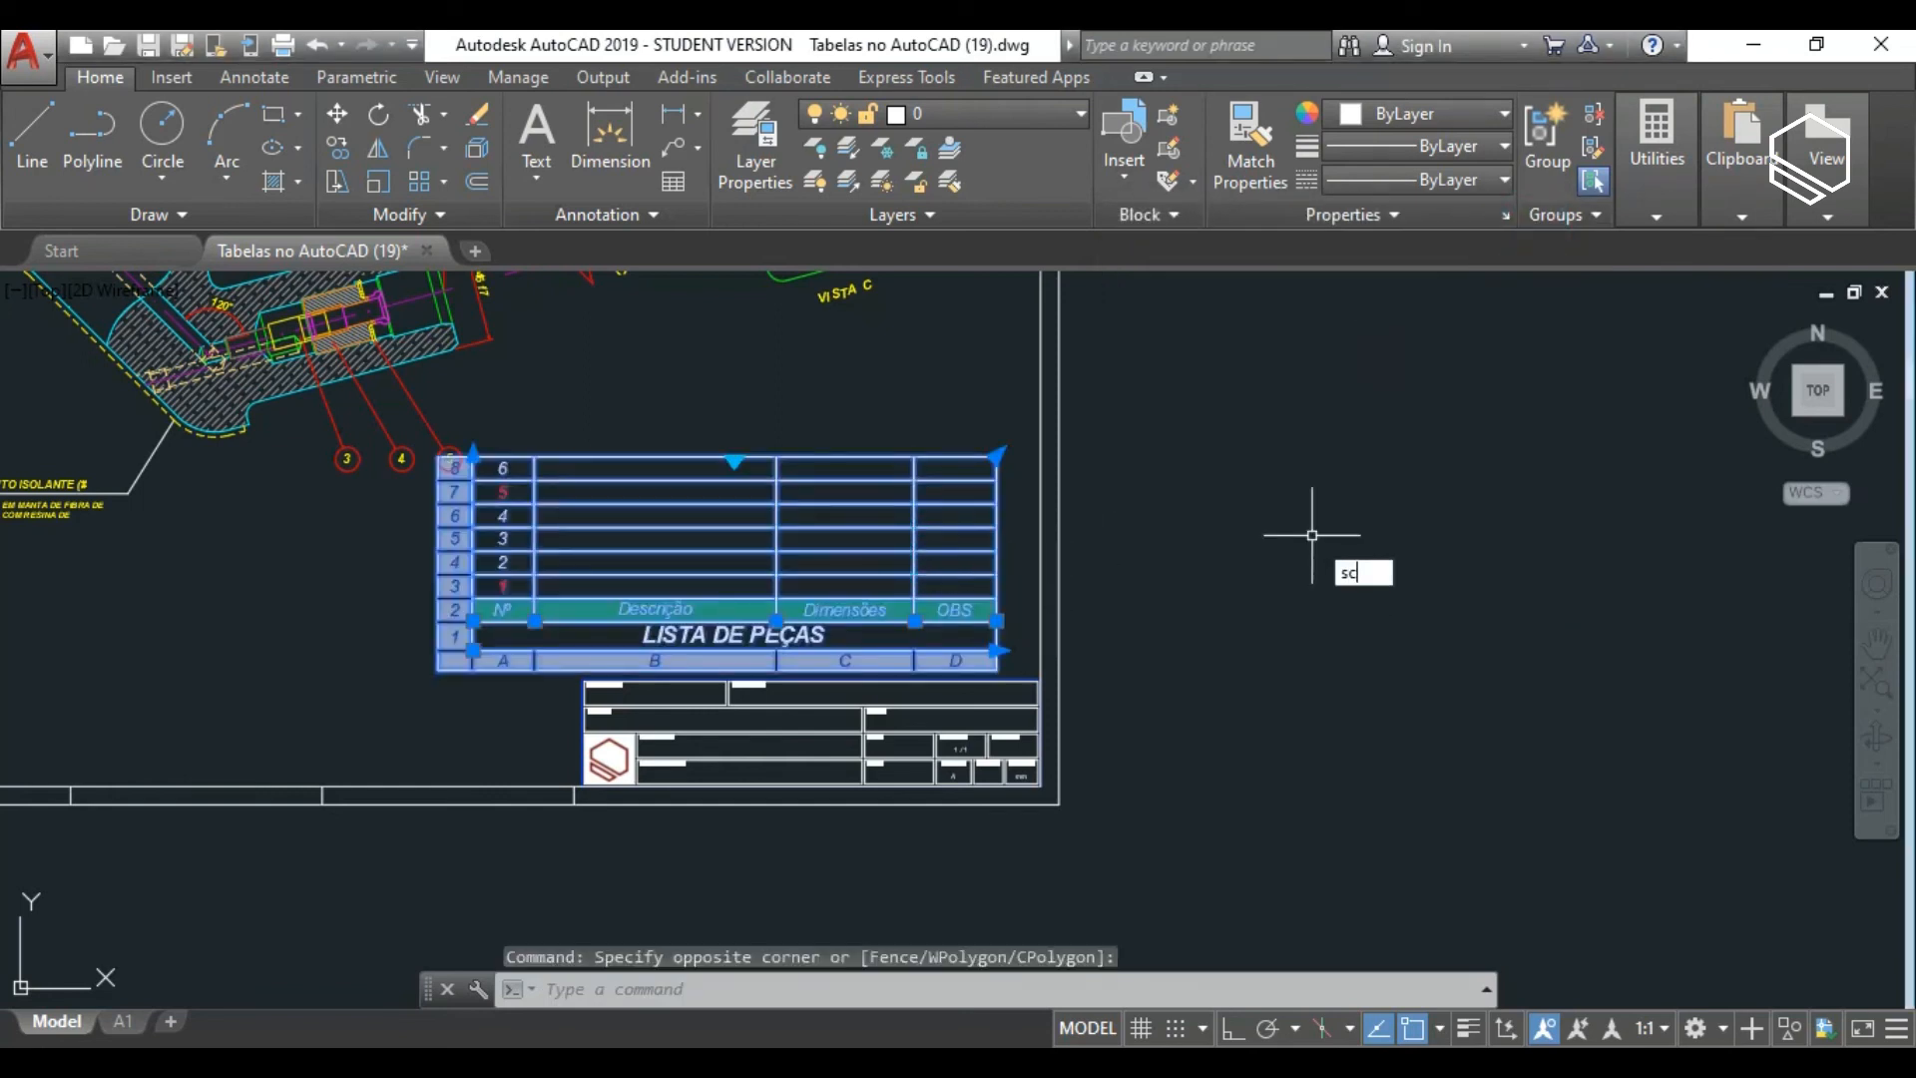
key("Return")
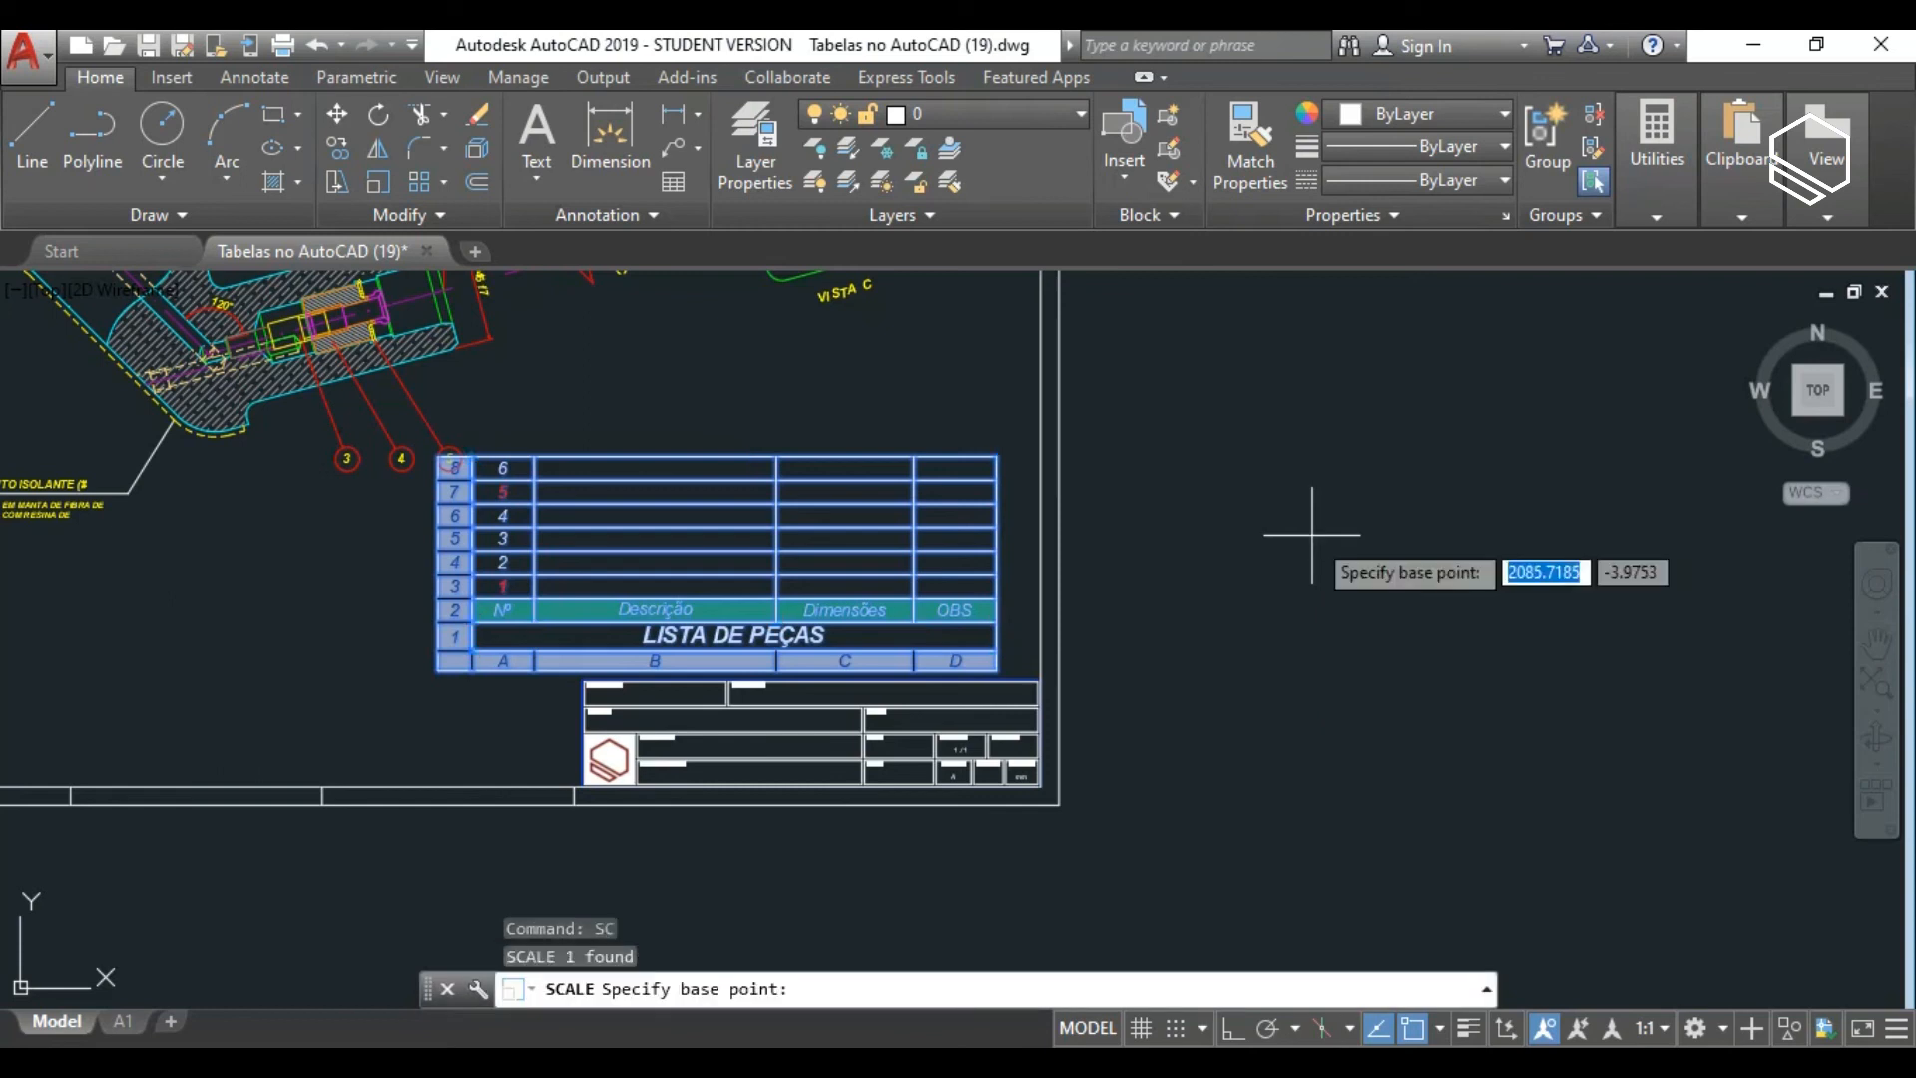
left_click(996, 651)
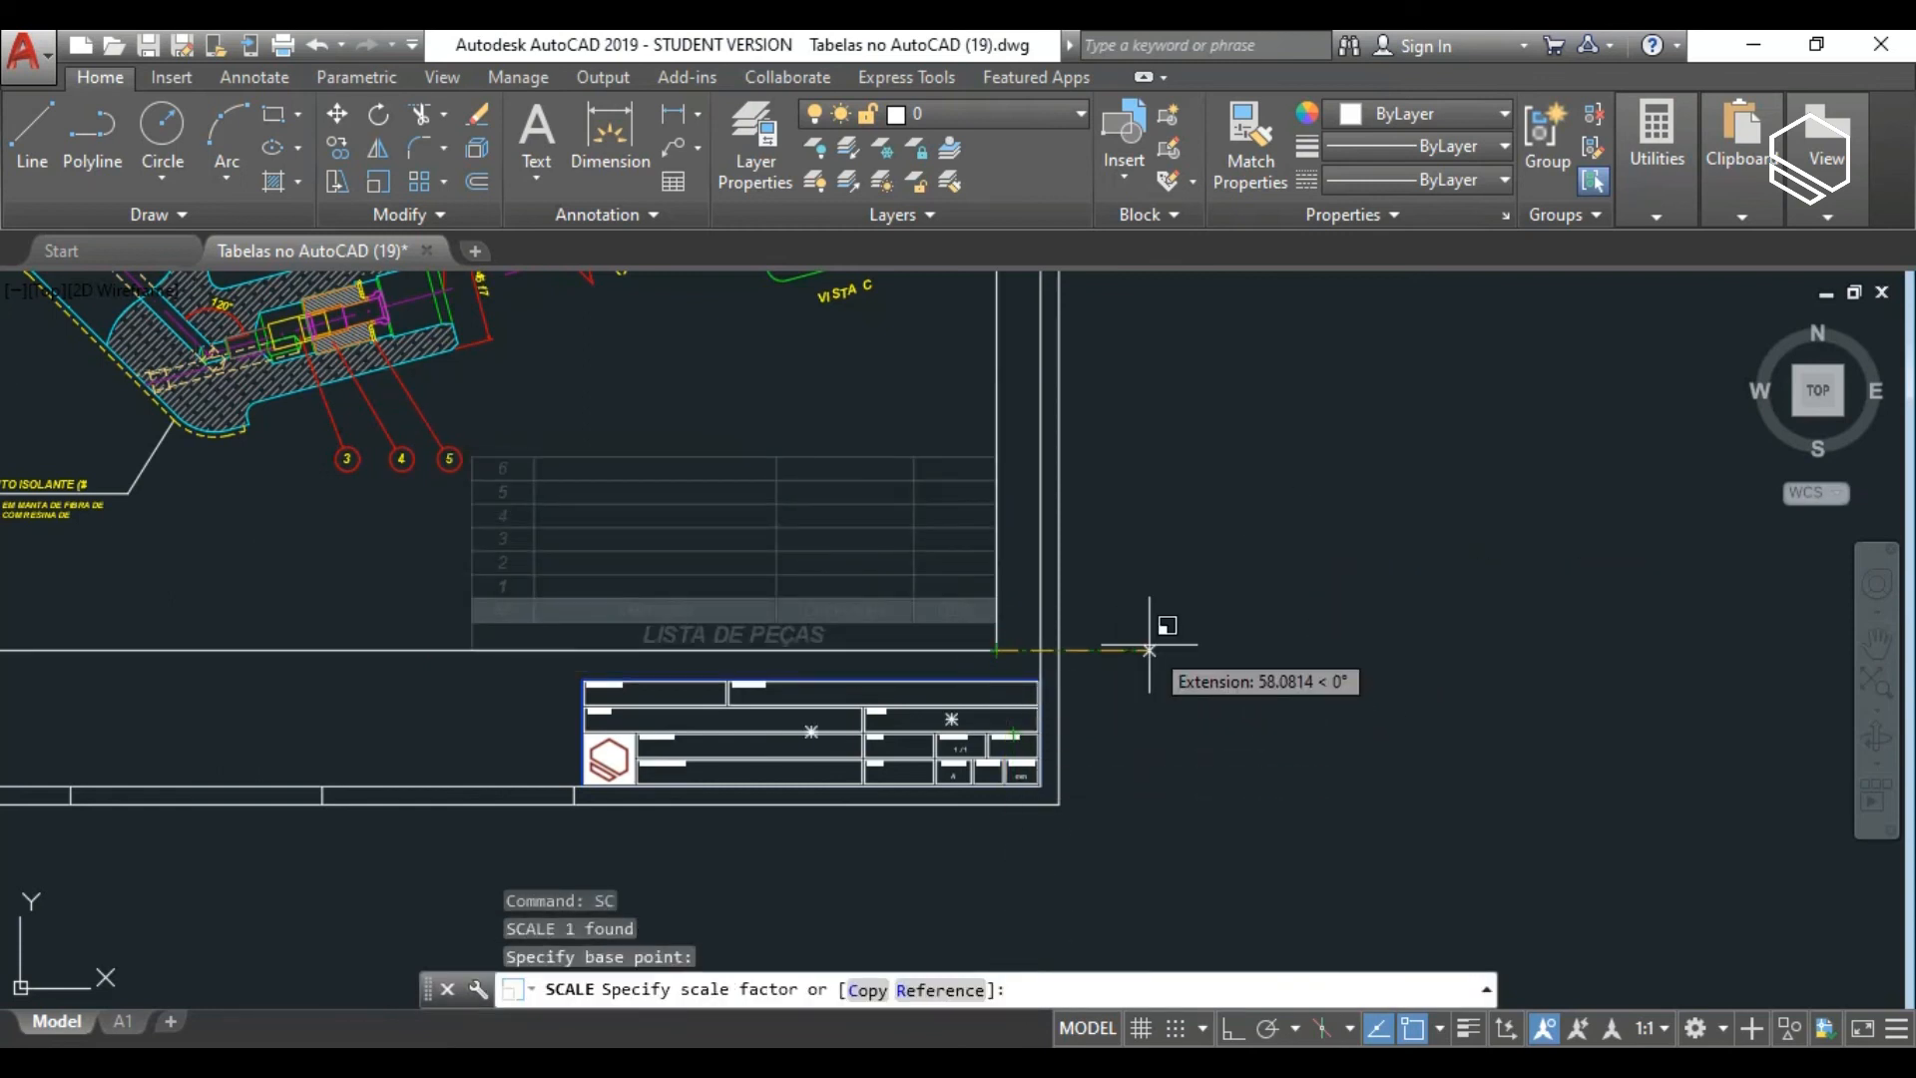
type(".8816")
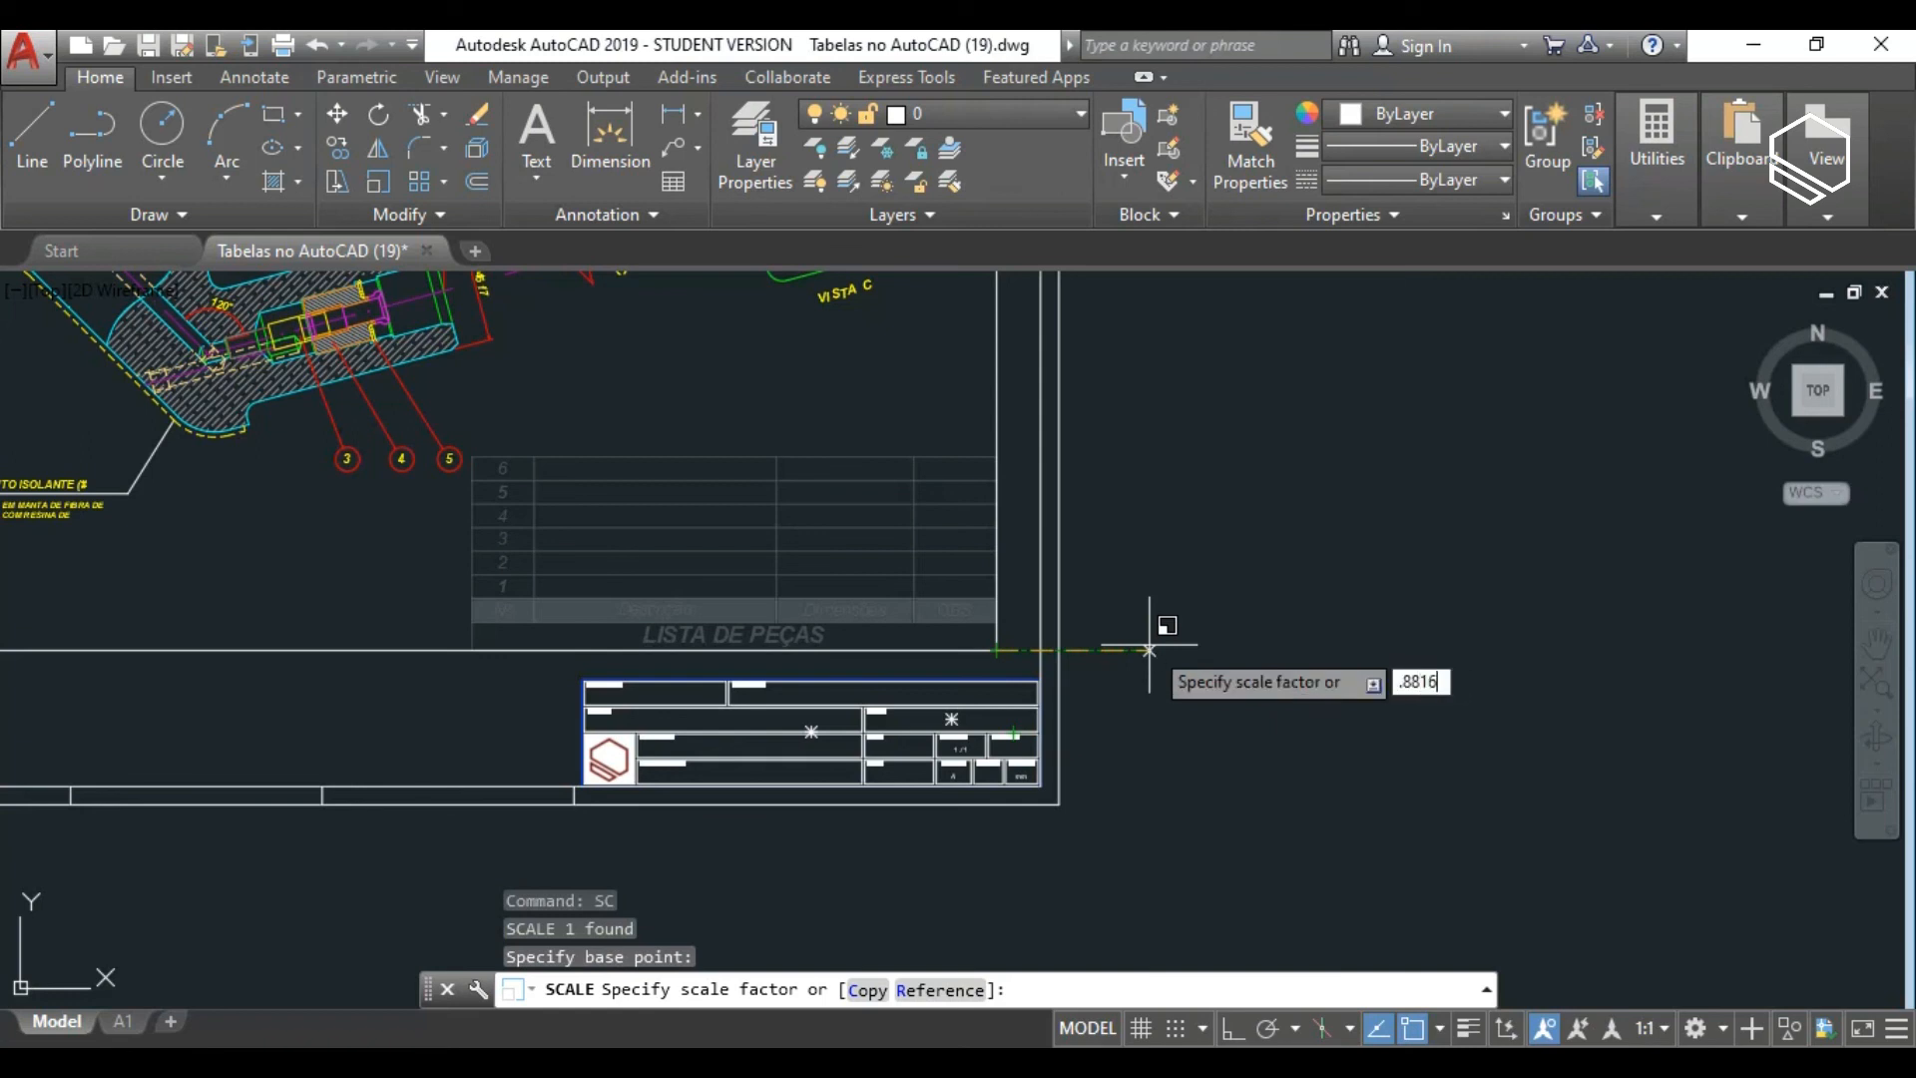
key("Return")
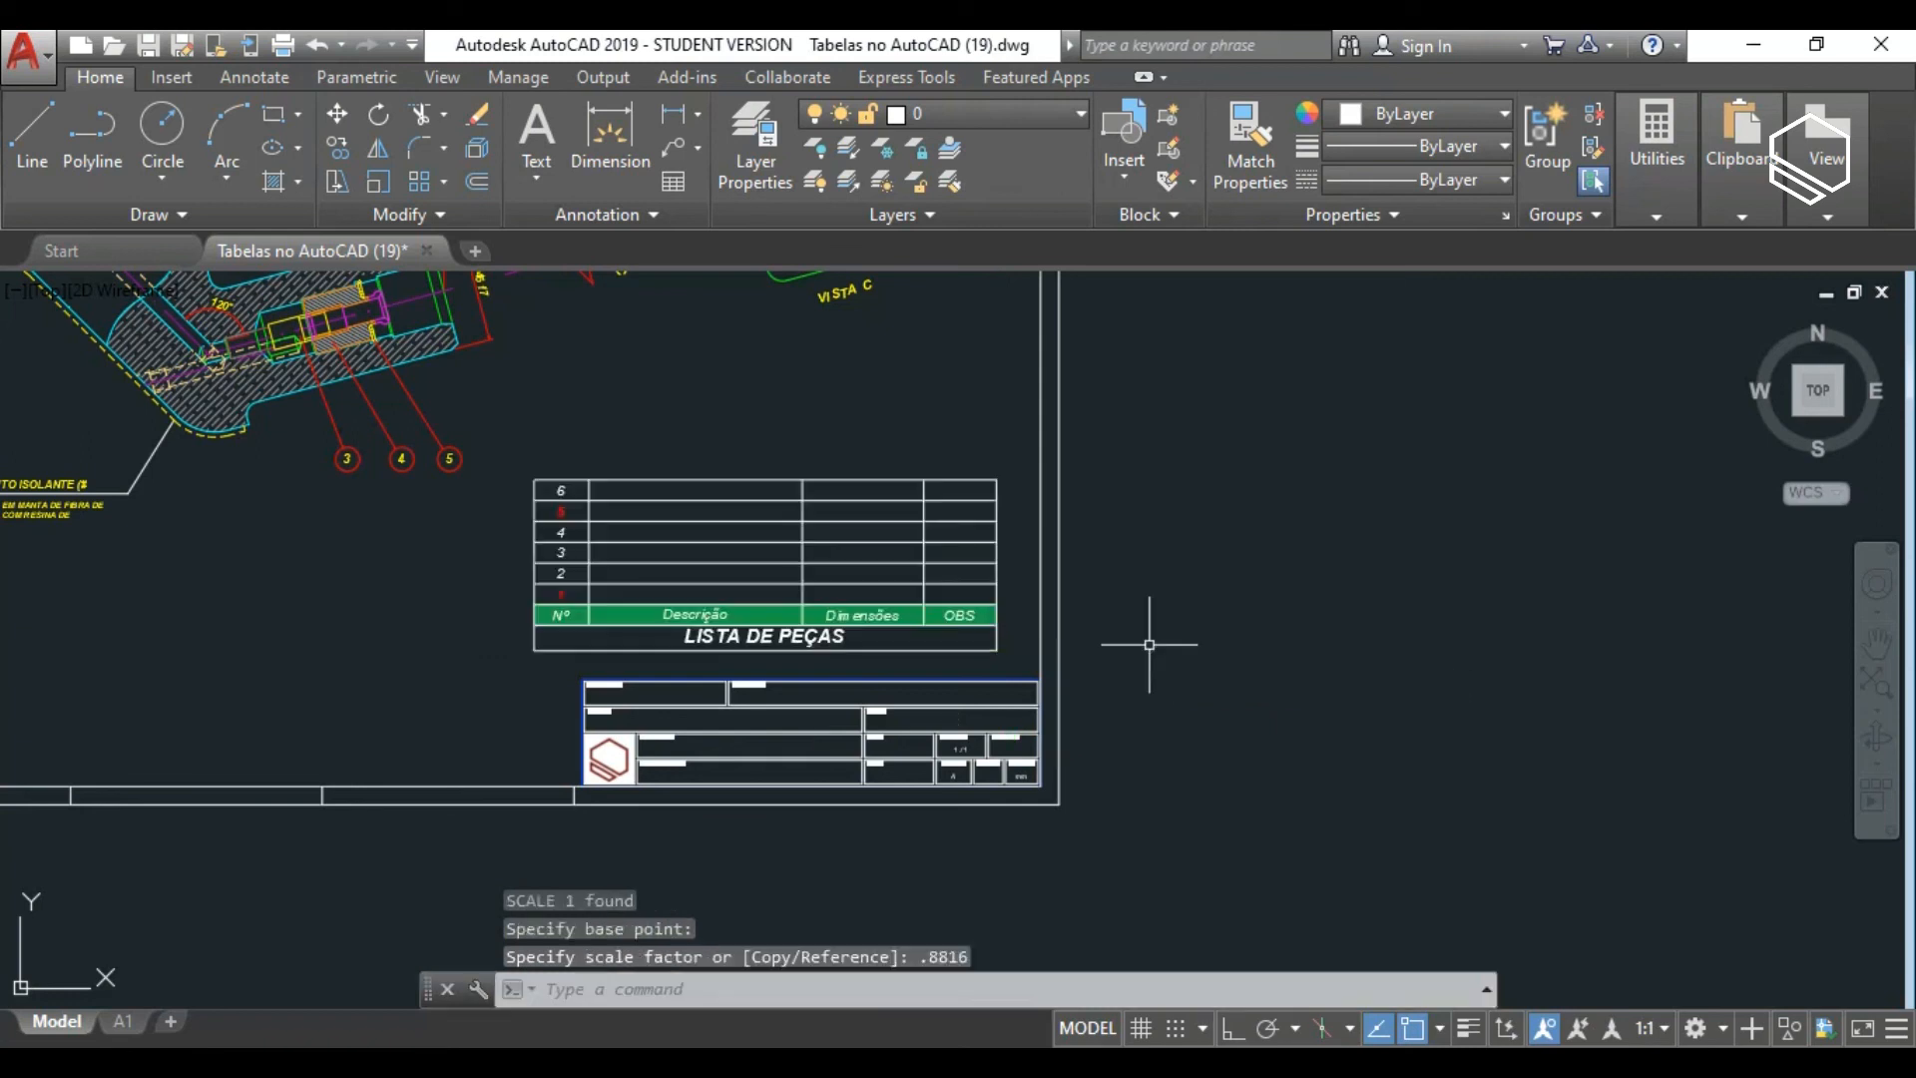
Move the scaled table so its lower-right corner sits on the title block's upper-right corner.
left_click(986, 671)
left_click(933, 648)
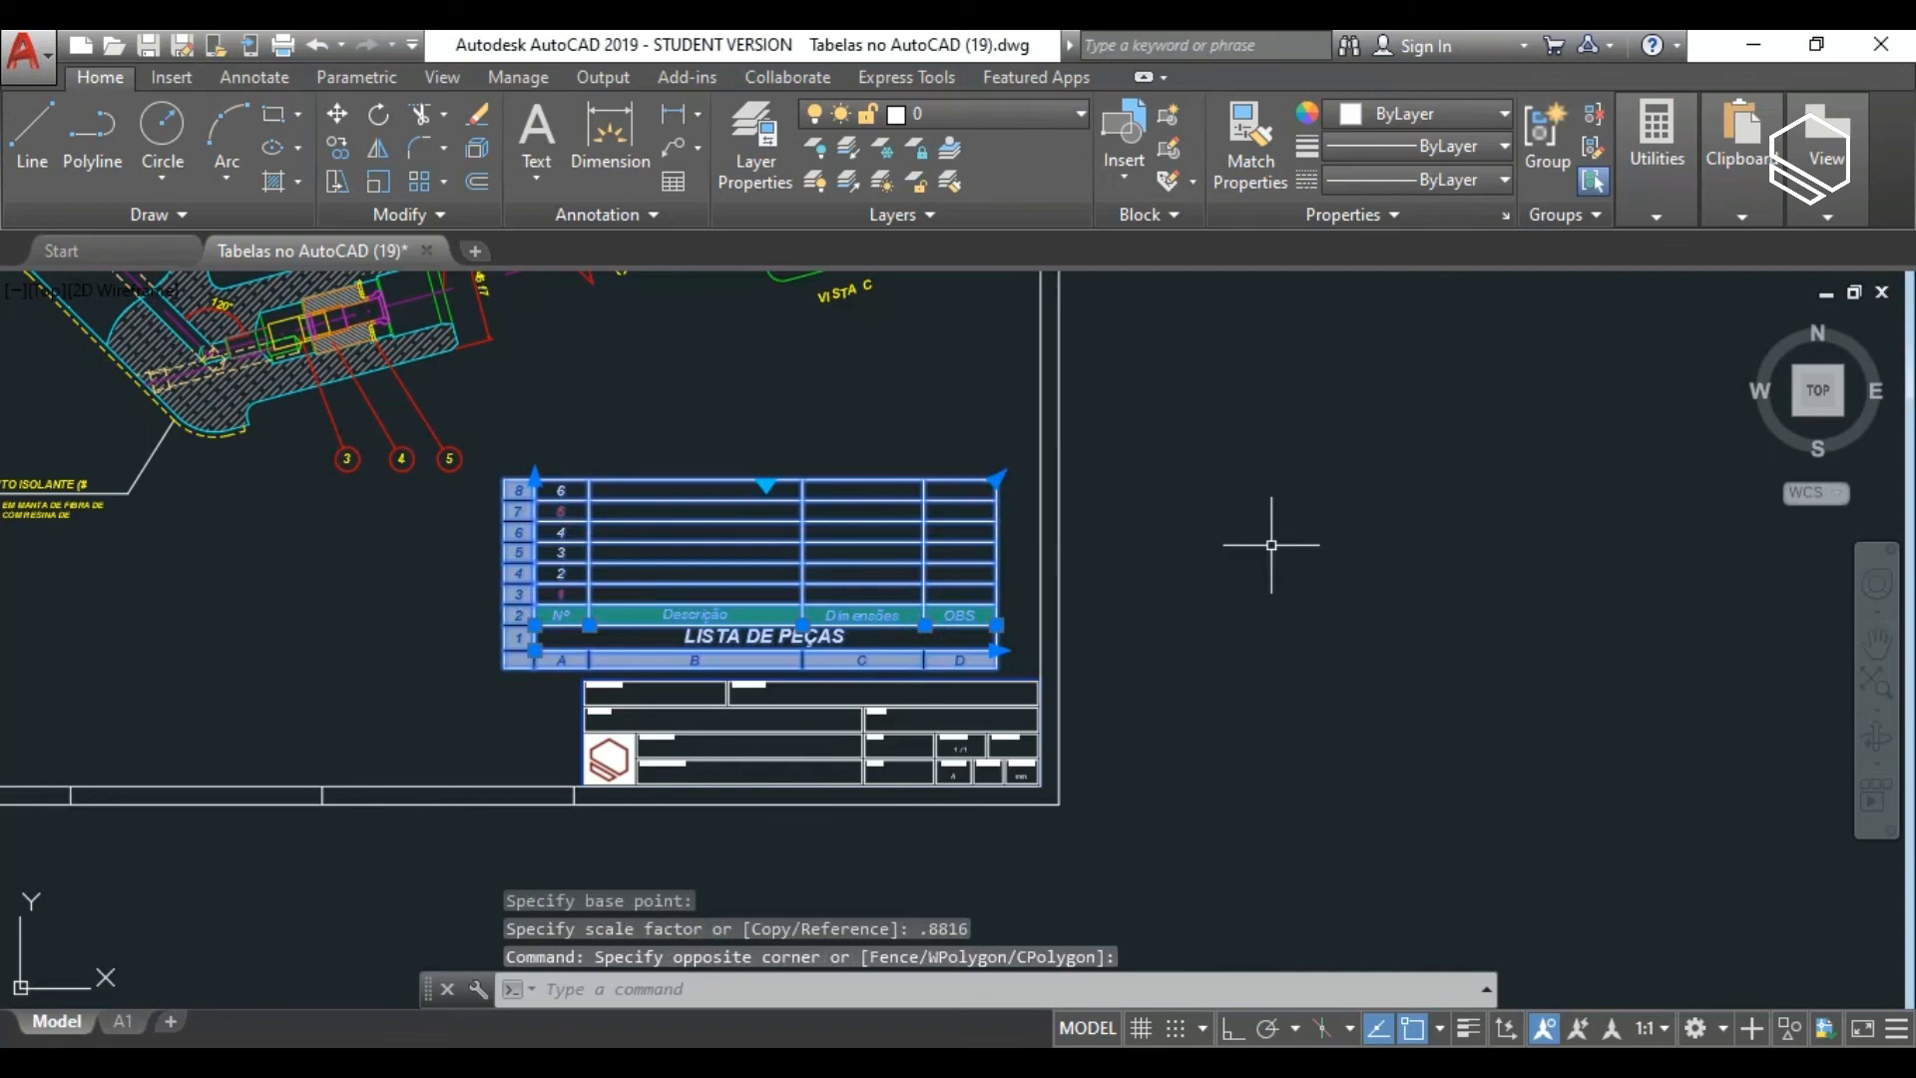
type("m")
key("Return")
scroll(961, 640, "up", 5)
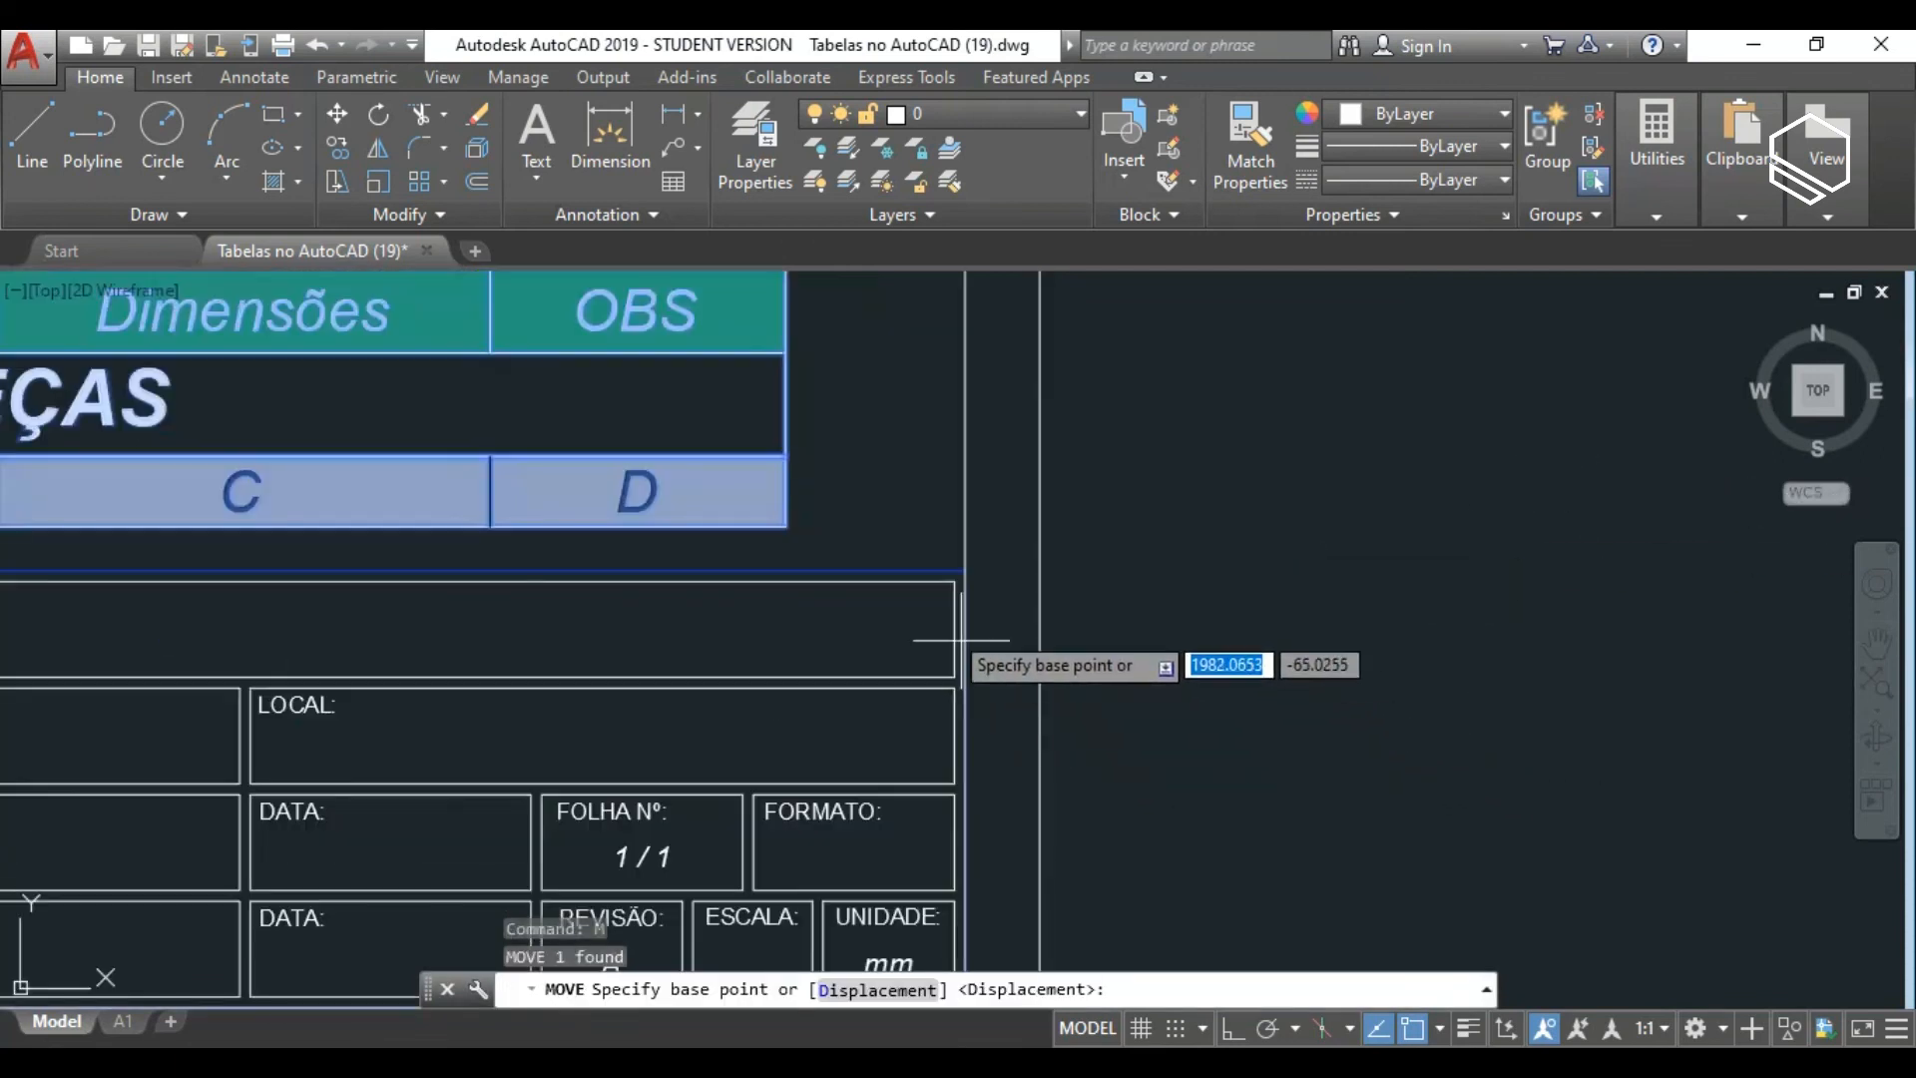
left_click(778, 463)
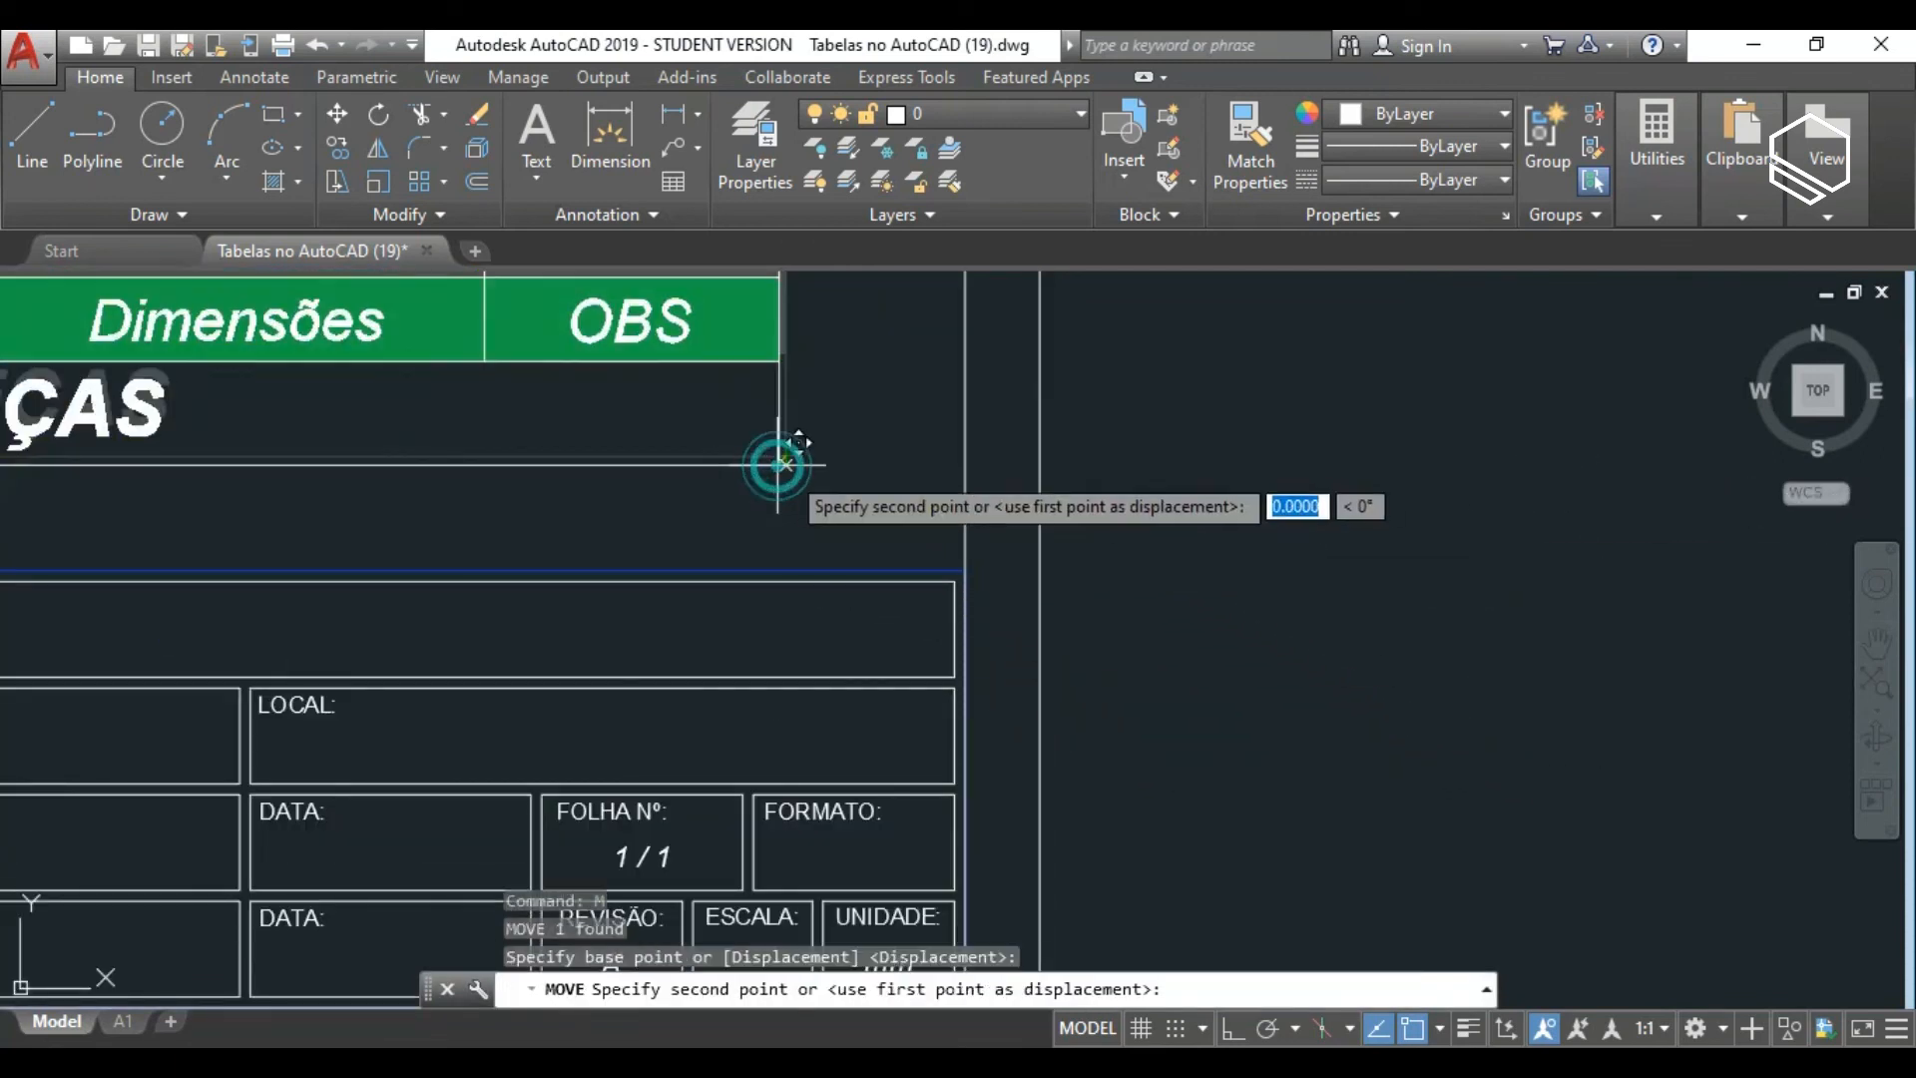
left_click(960, 573)
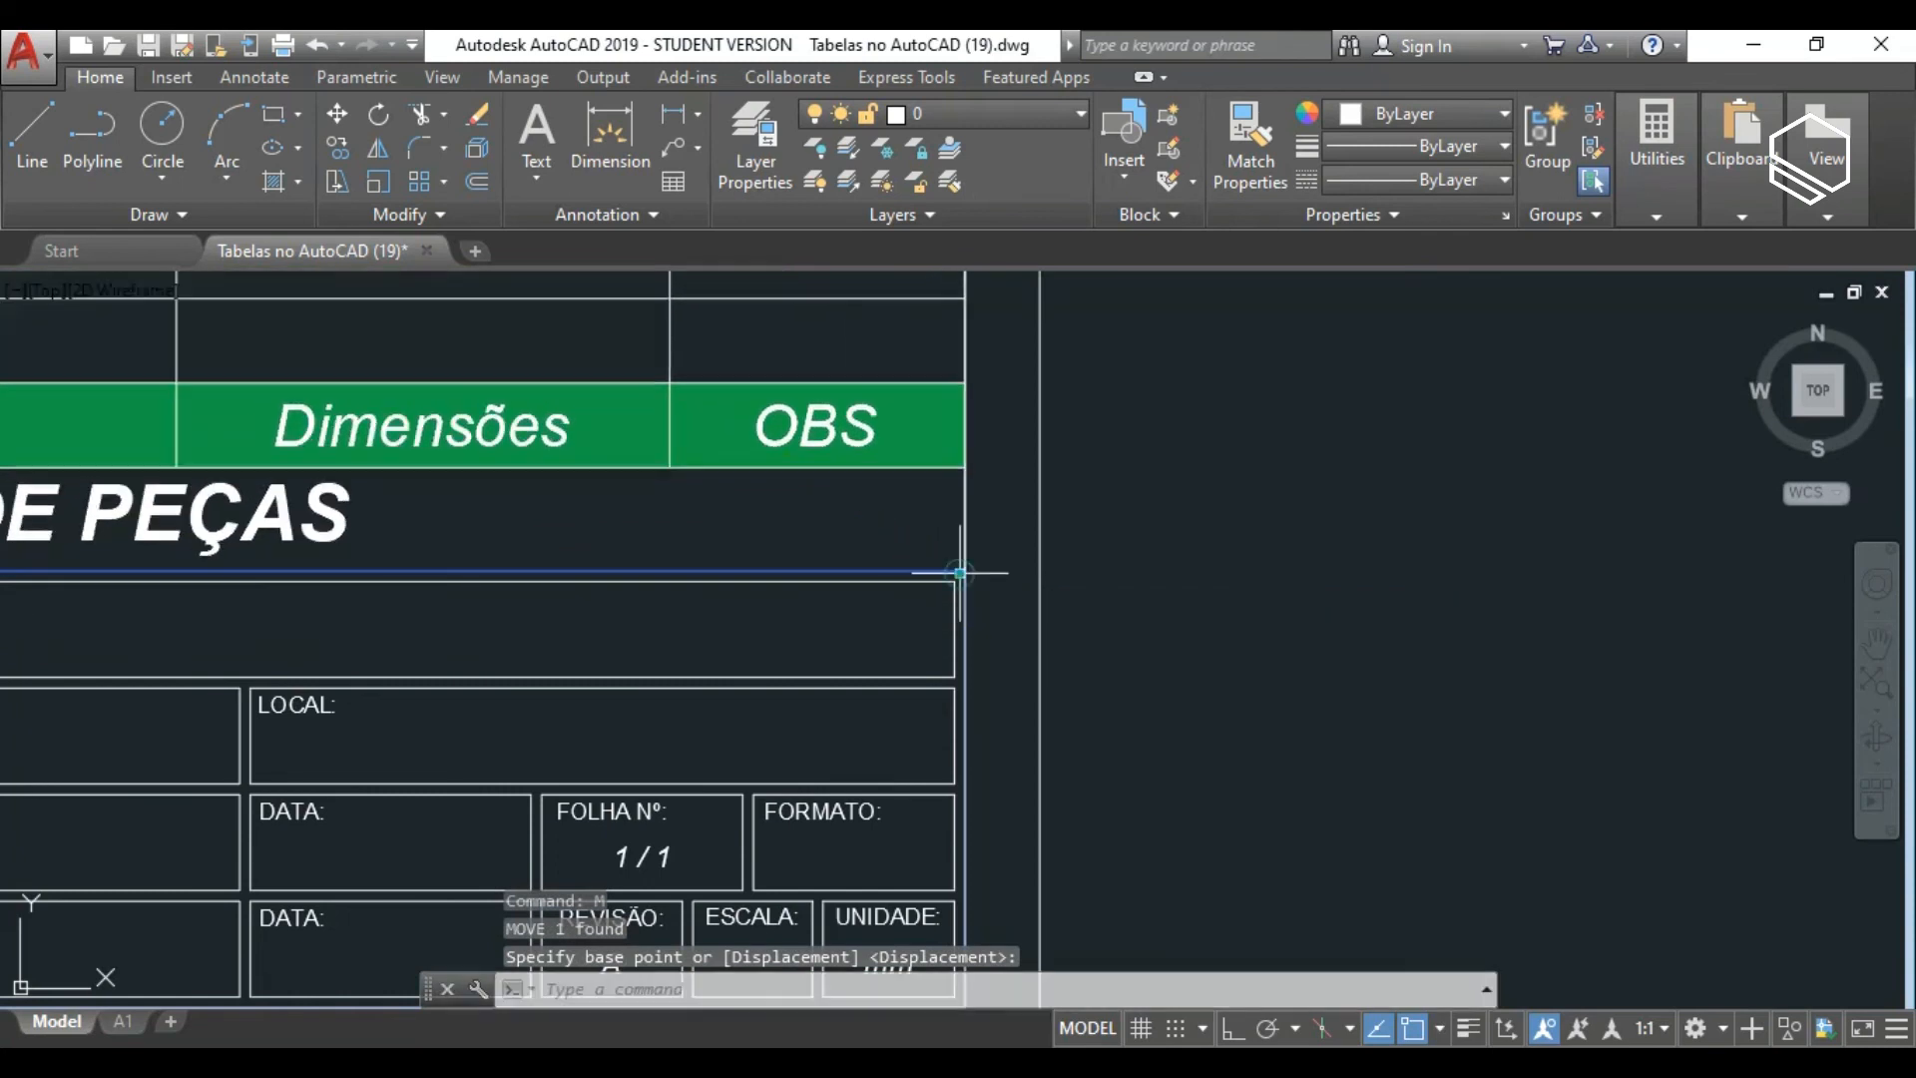
scroll(960, 573, "down", 5)
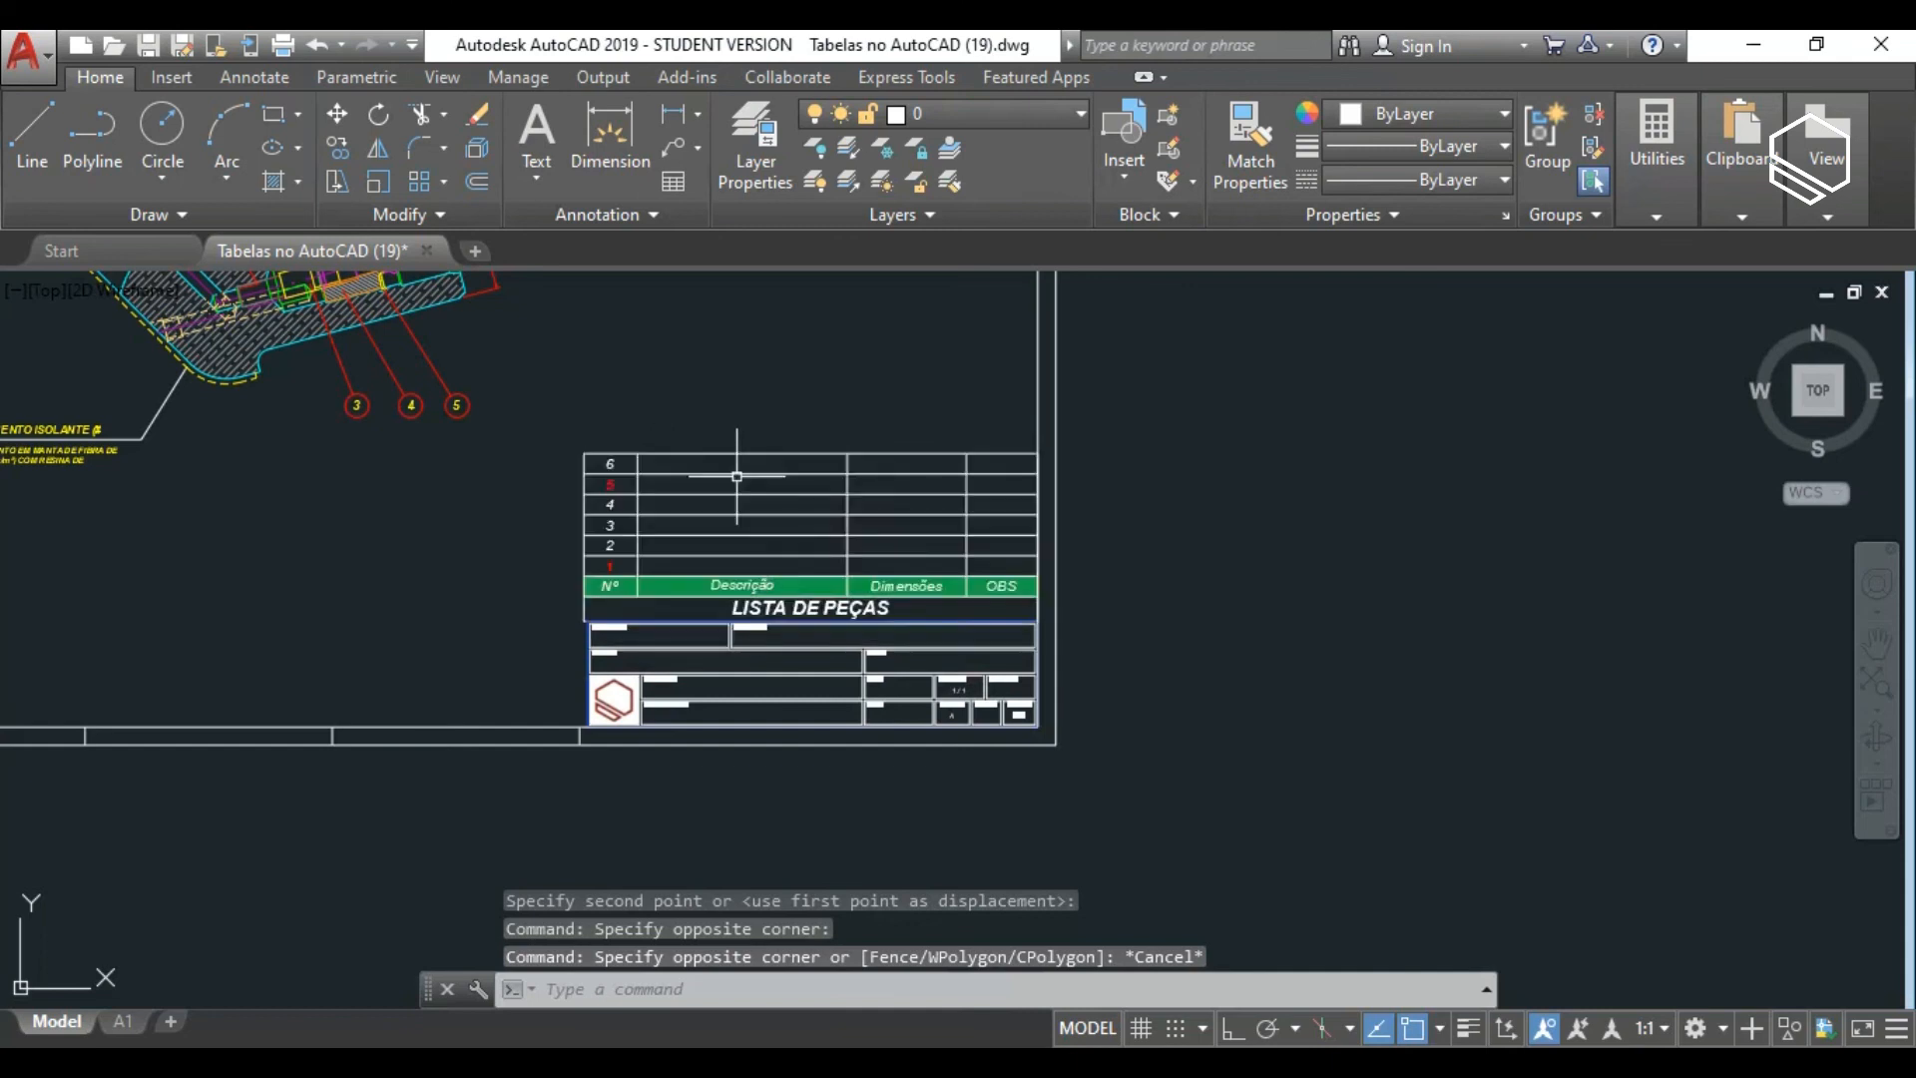
Move the table up and left off the title block by about 6.3 units at 139°.
left_click(639, 516)
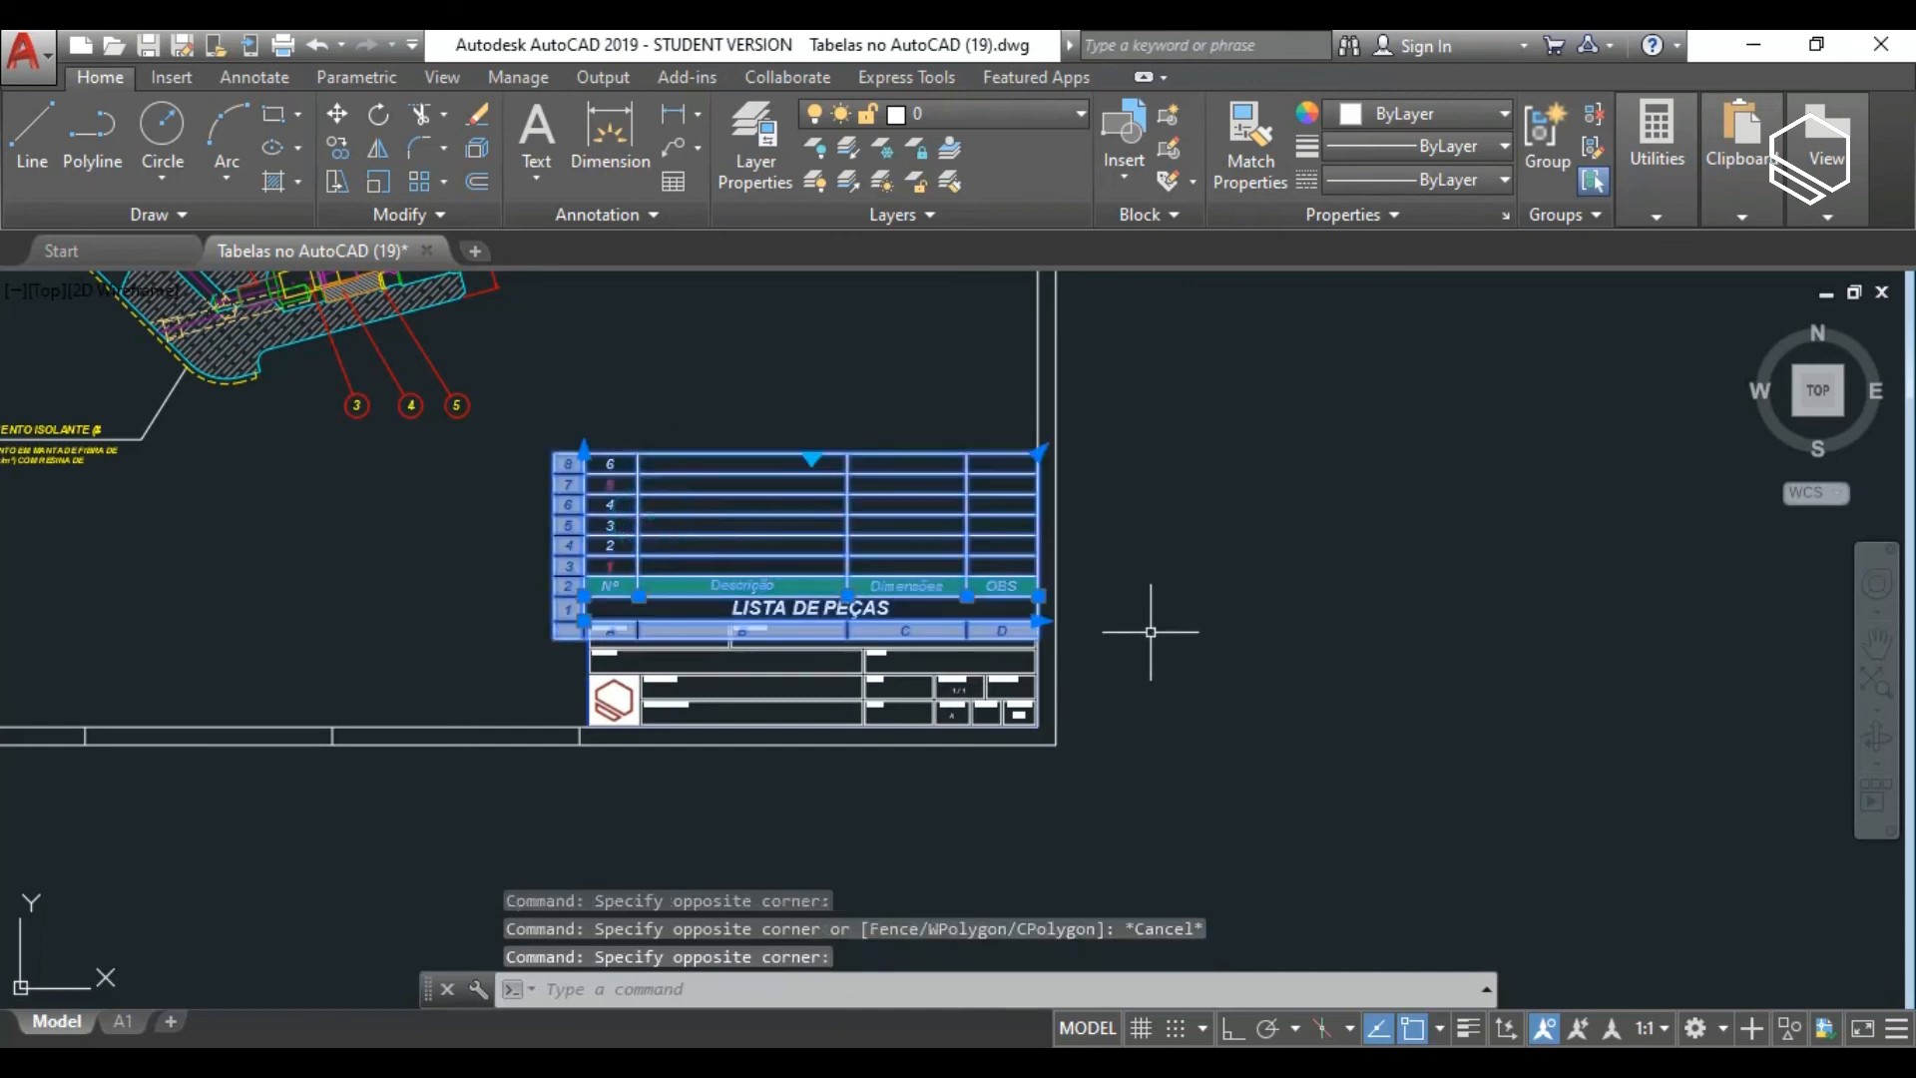
type("M")
key("Return")
scroll(1188, 655, "up", 3)
left_click(1143, 665)
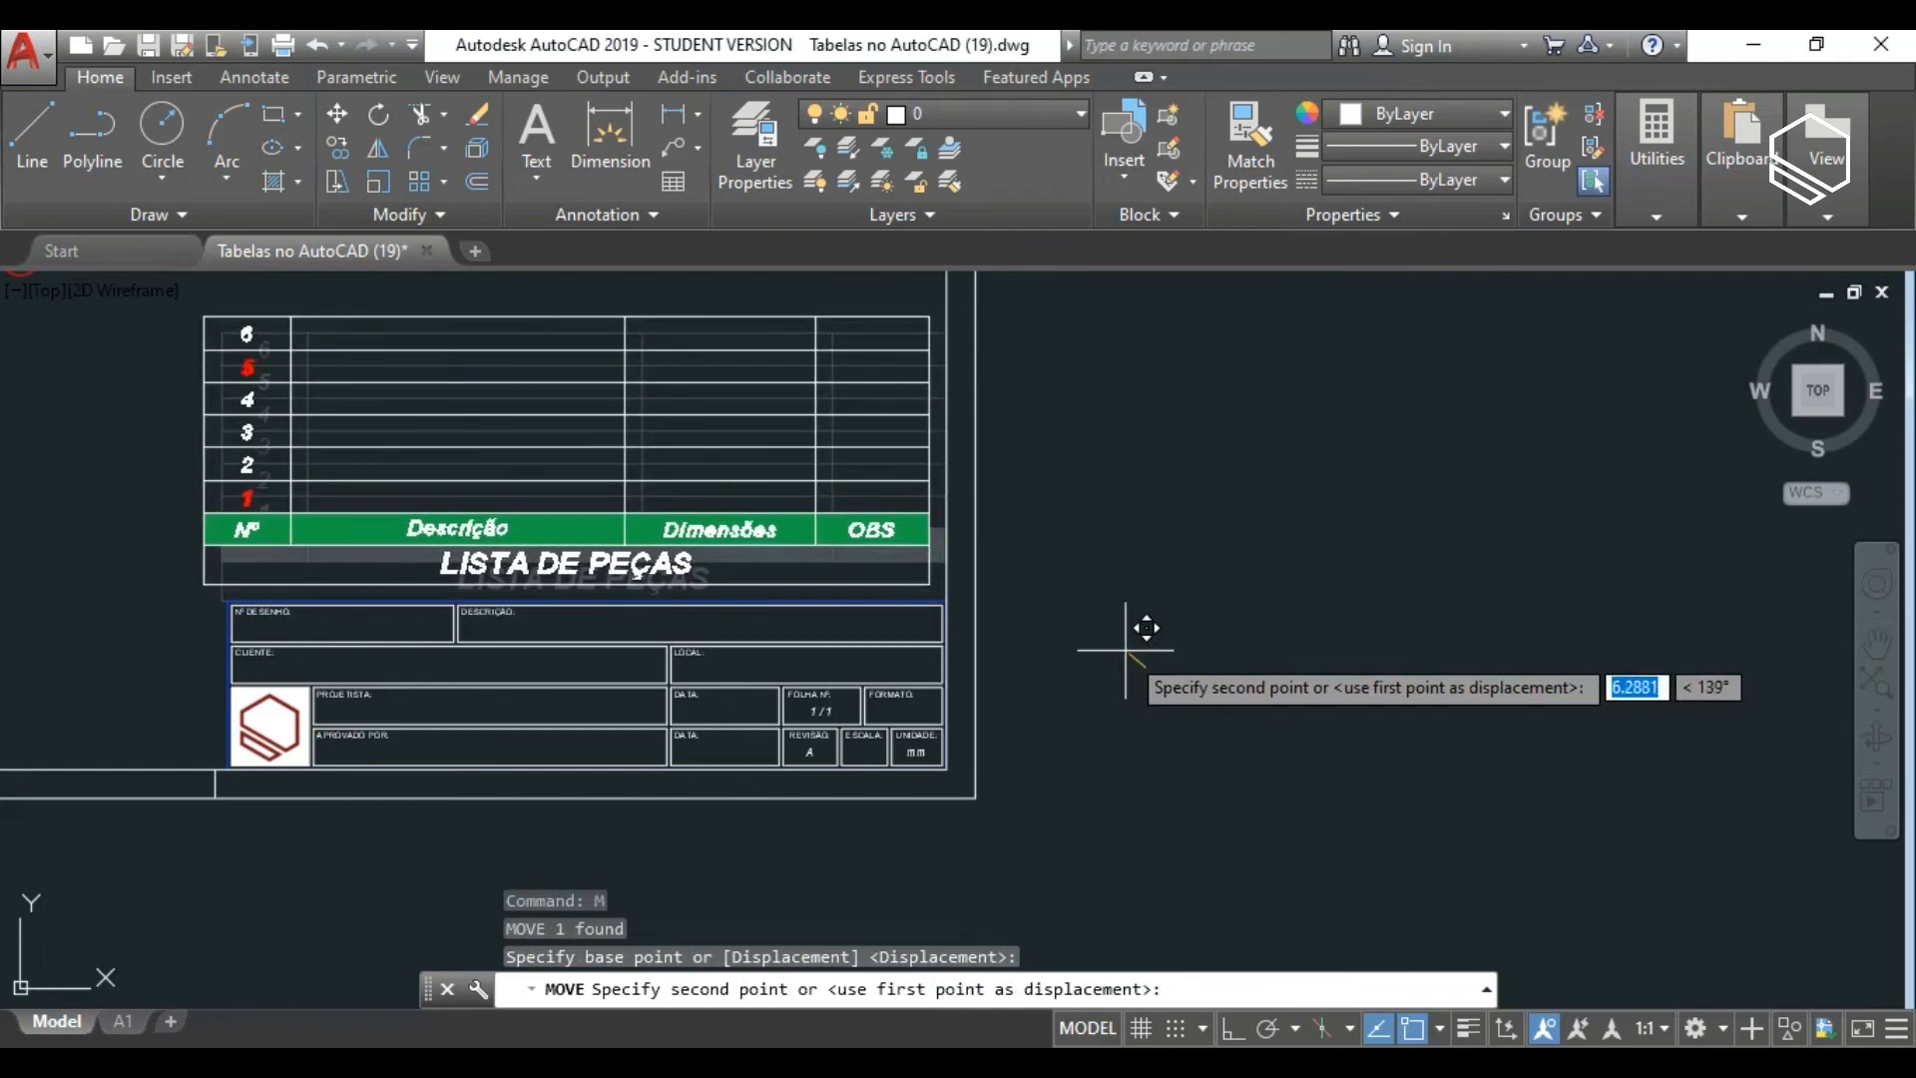
left_click(1124, 649)
Scale the displaced table by a factor of .95 from its lower-right corner.
left_click(917, 590)
left_click(917, 589)
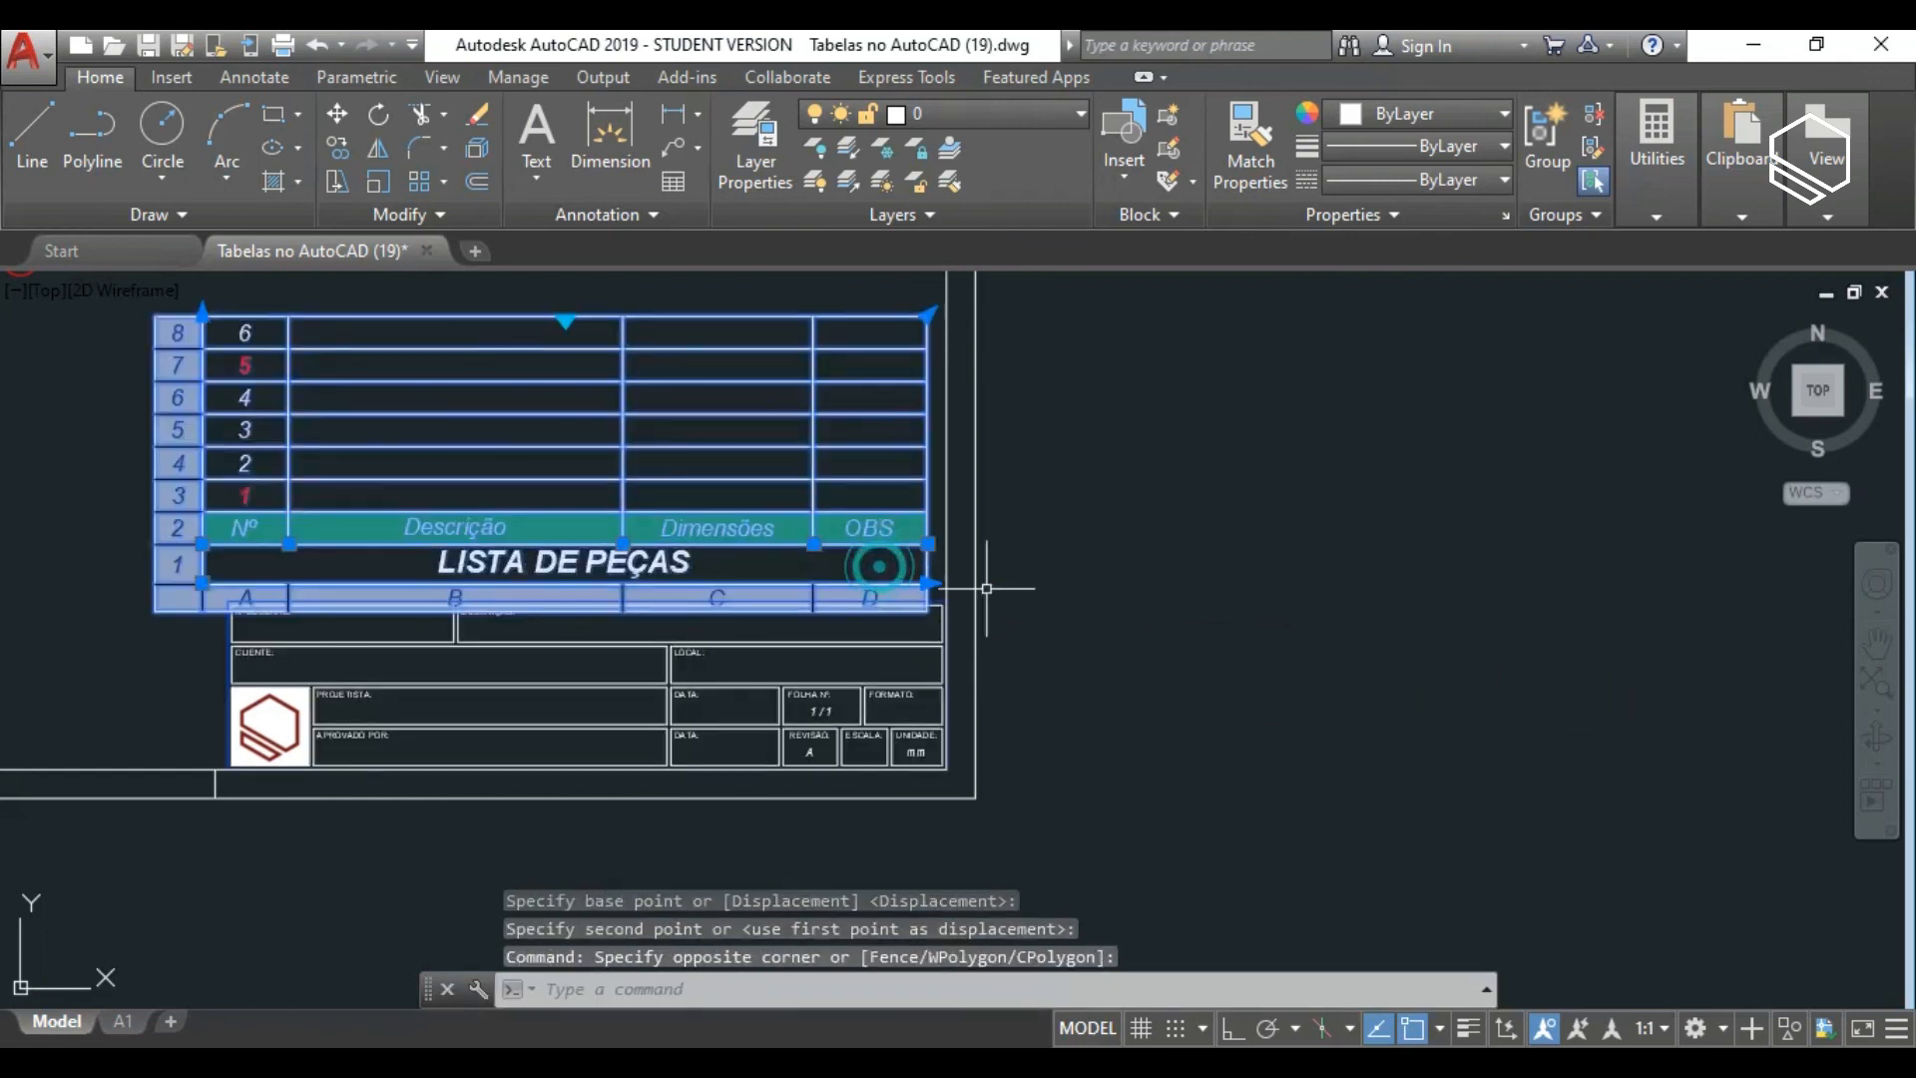
type("SC")
key("Return")
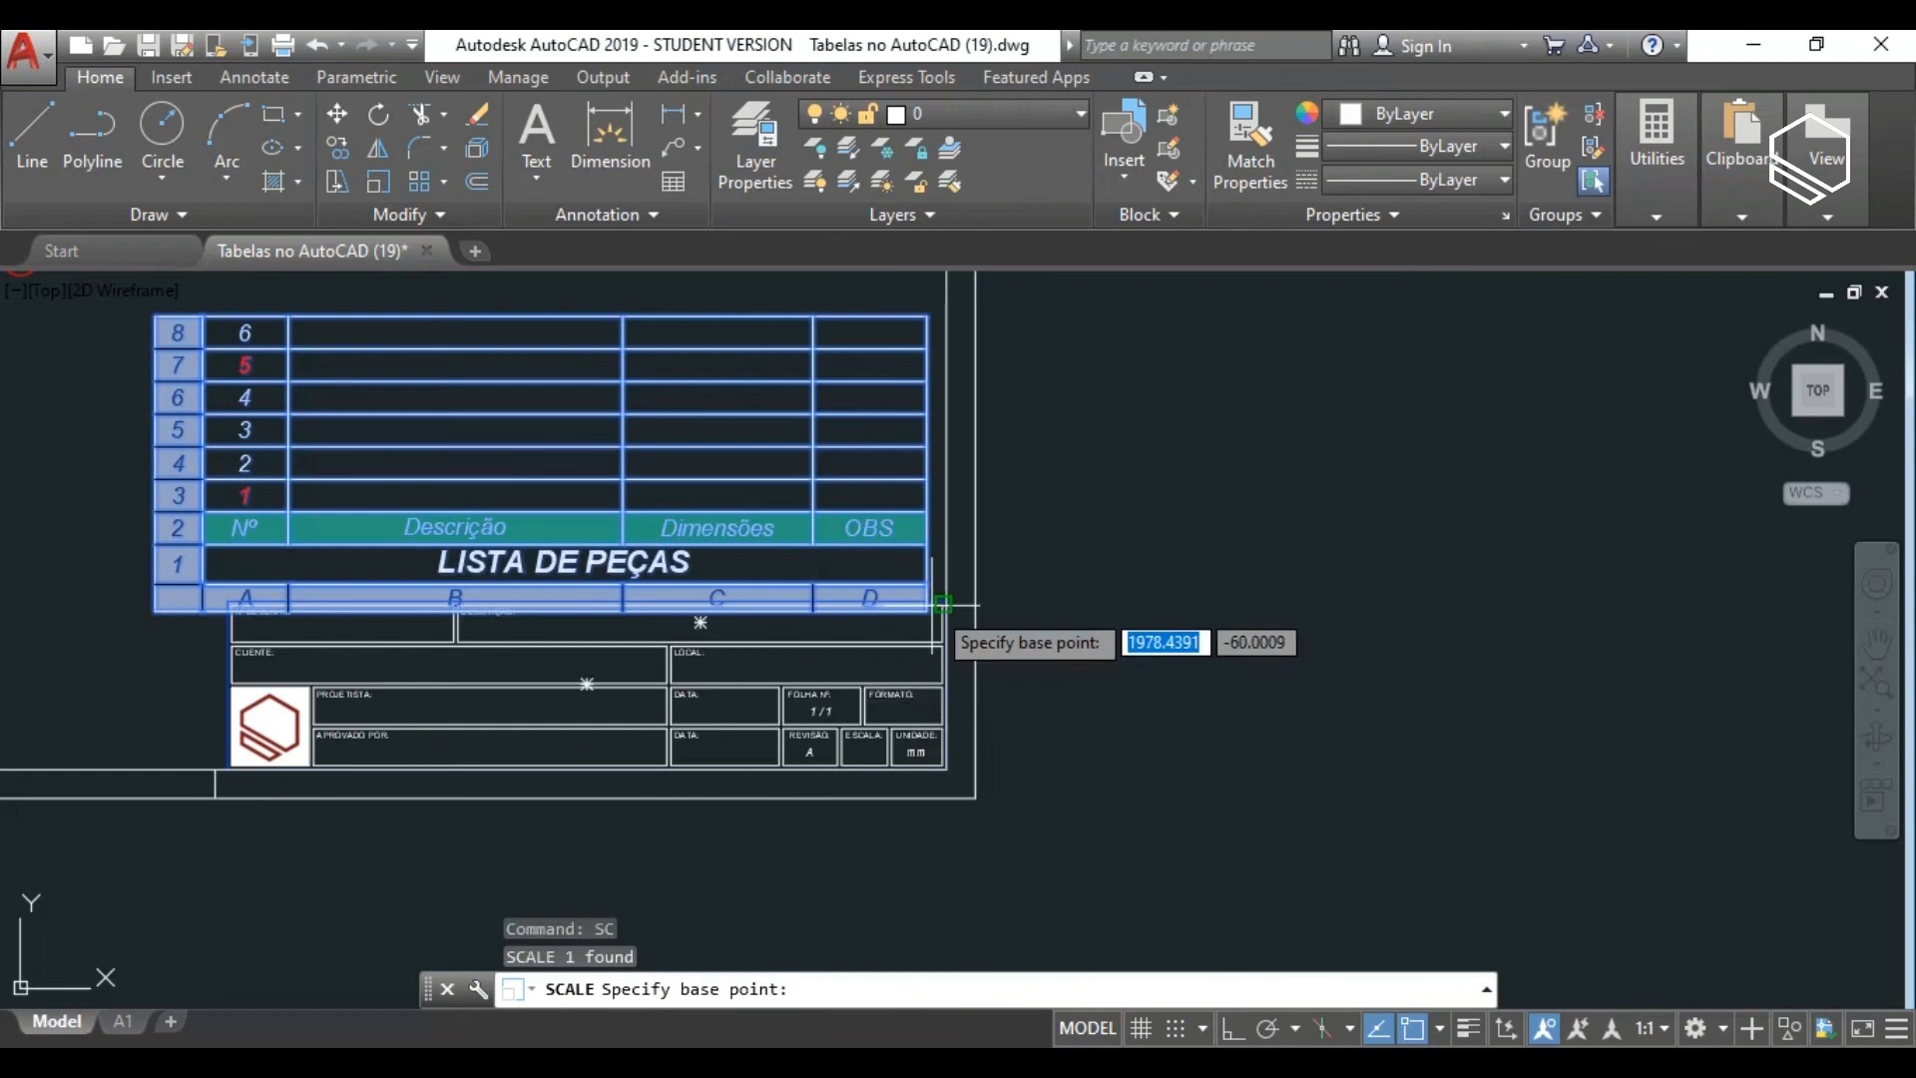
scroll(938, 598, "up", 2)
left_click(920, 570)
type(".85")
key("Return")
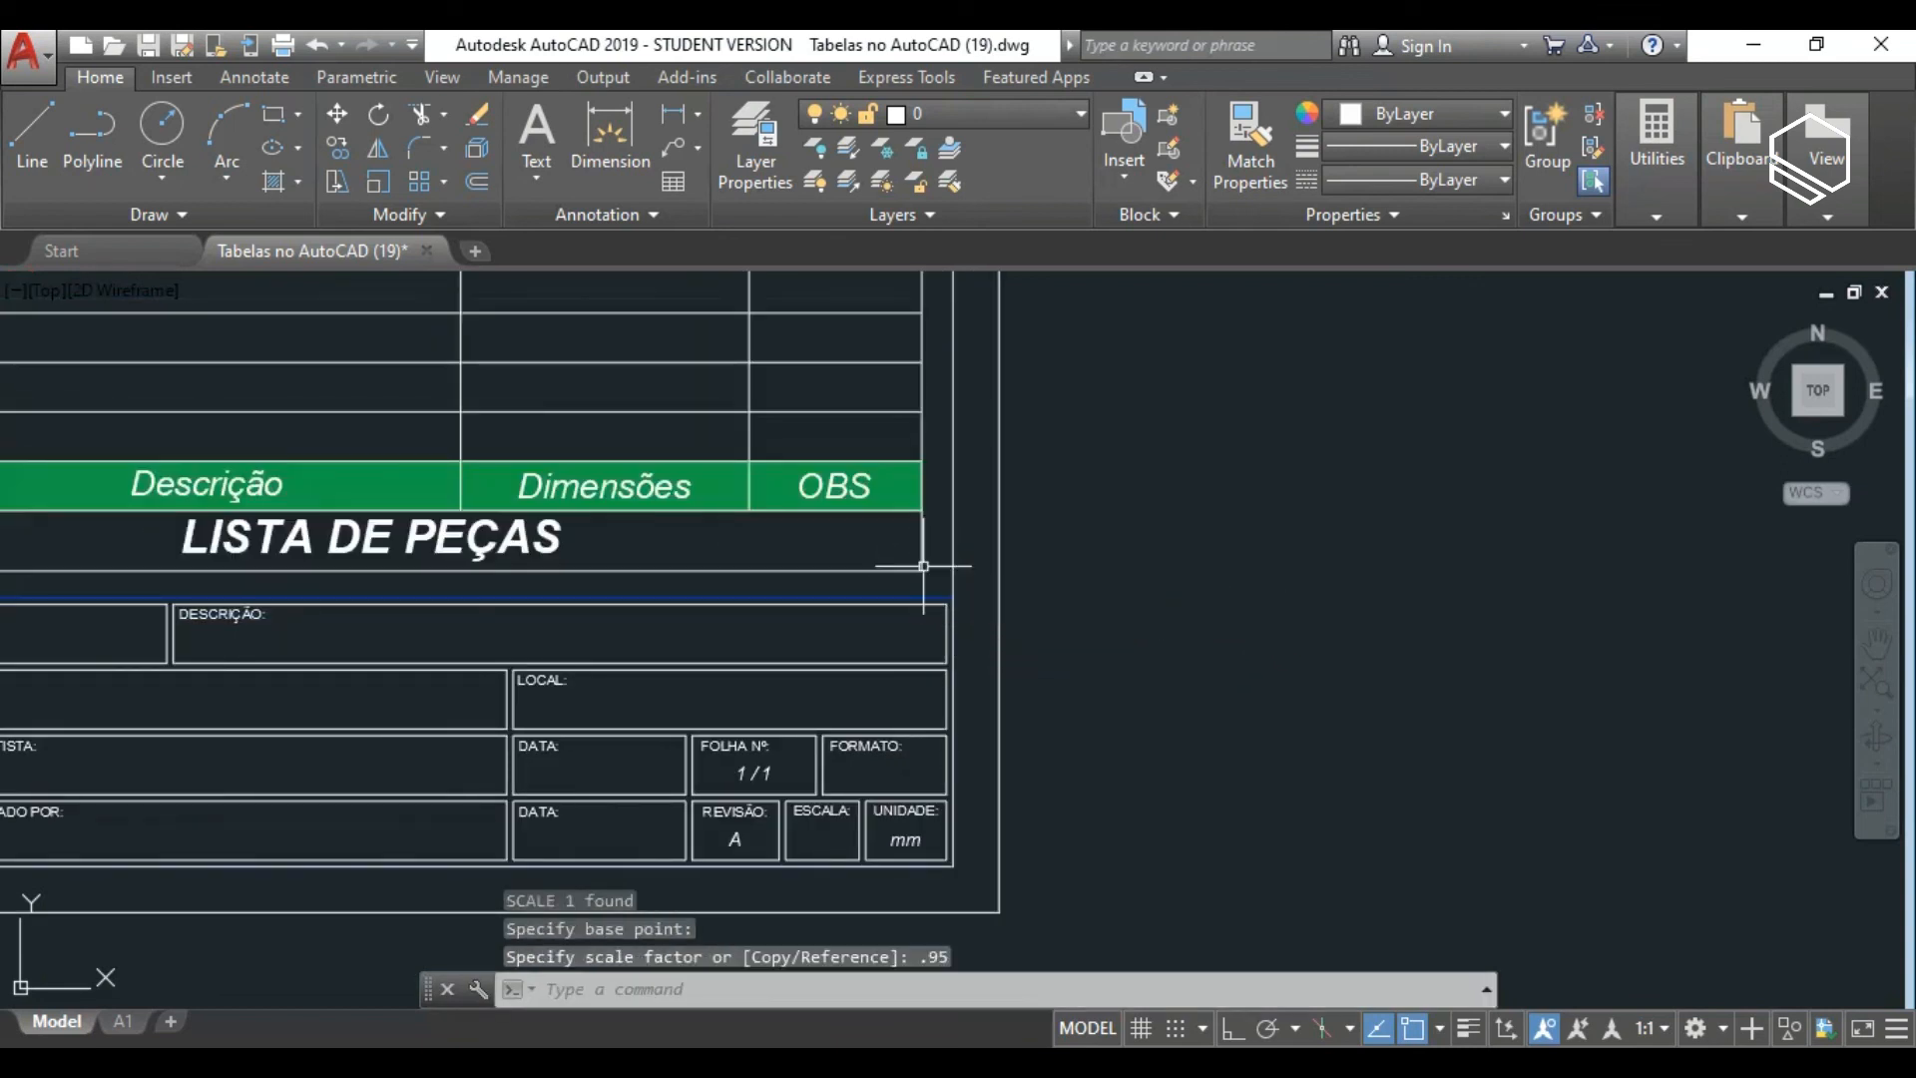
scroll(998, 559, "down", 2)
scroll(943, 624, "down", 2)
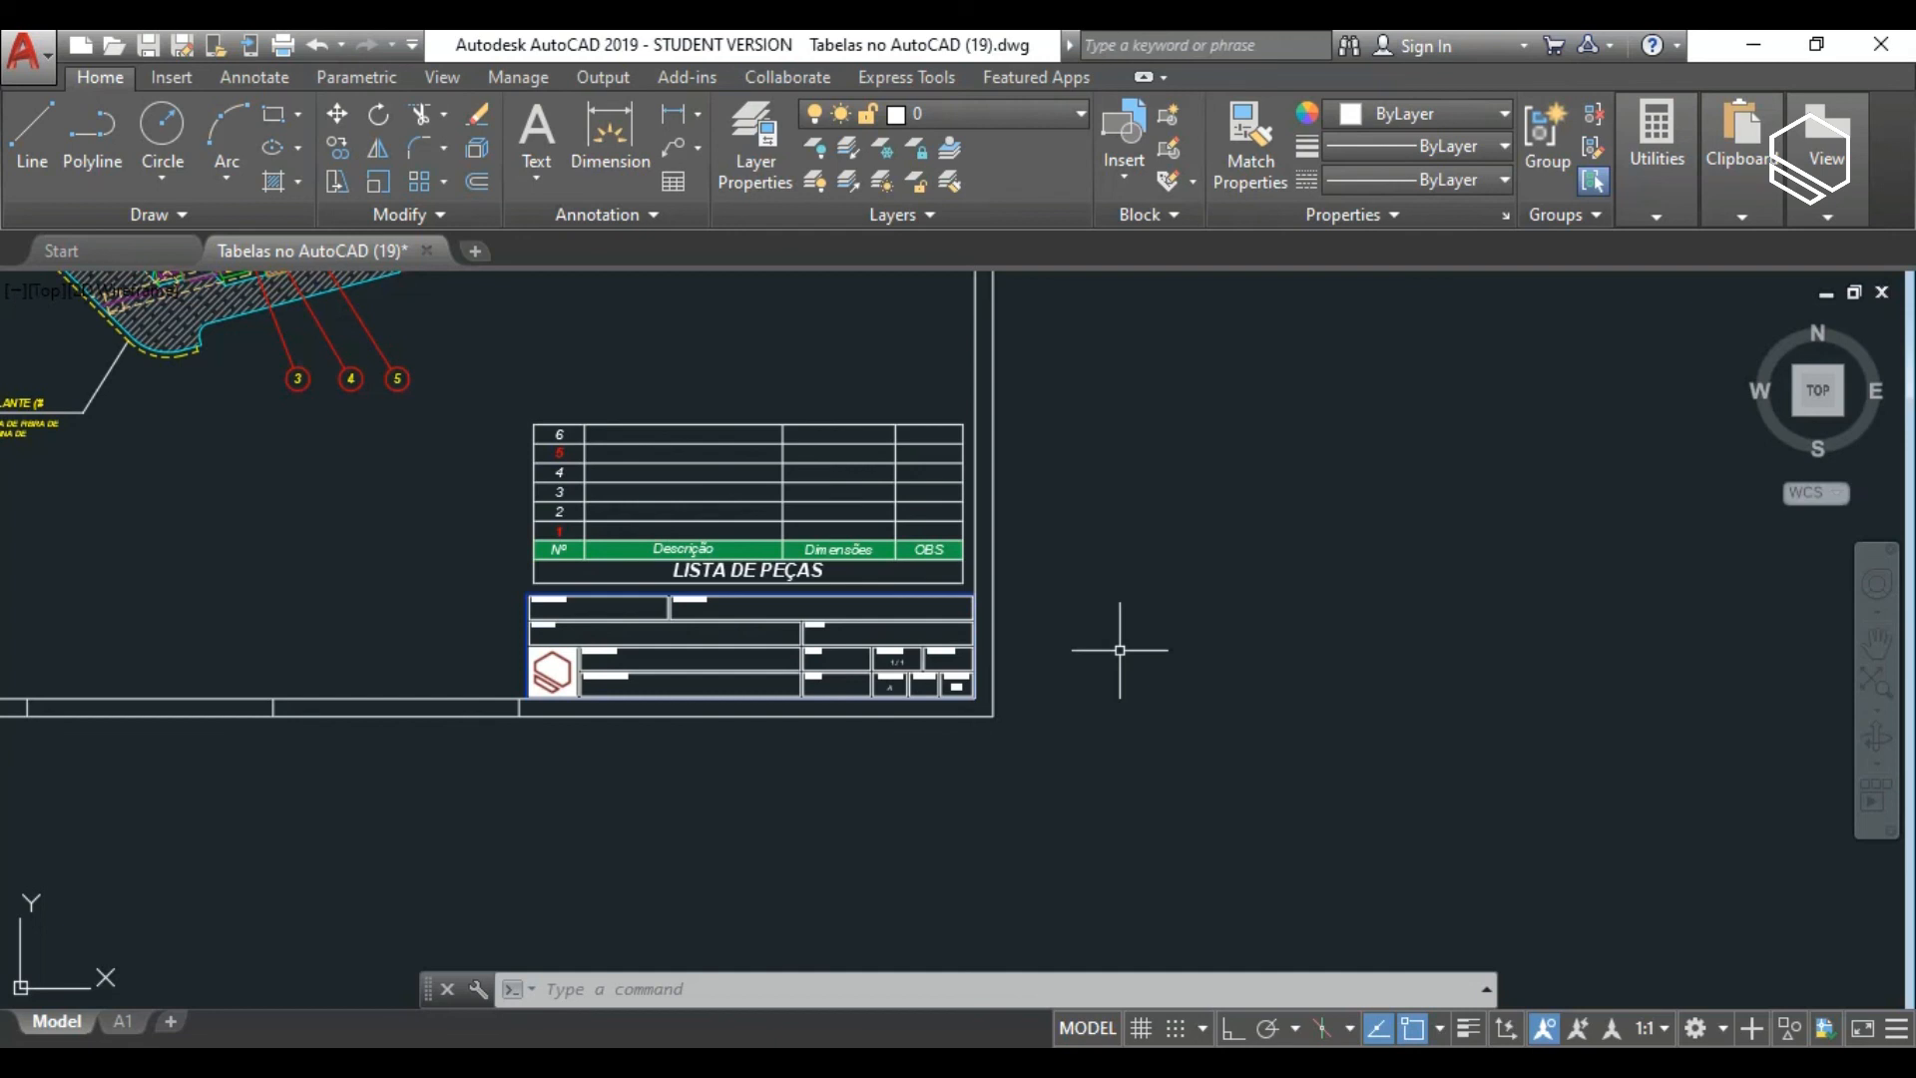
Start Align on the LISTA DE PEÇAS table and match its lower-right corner to the title block's upper-right corner.
left_click(788, 584)
left_click(707, 433)
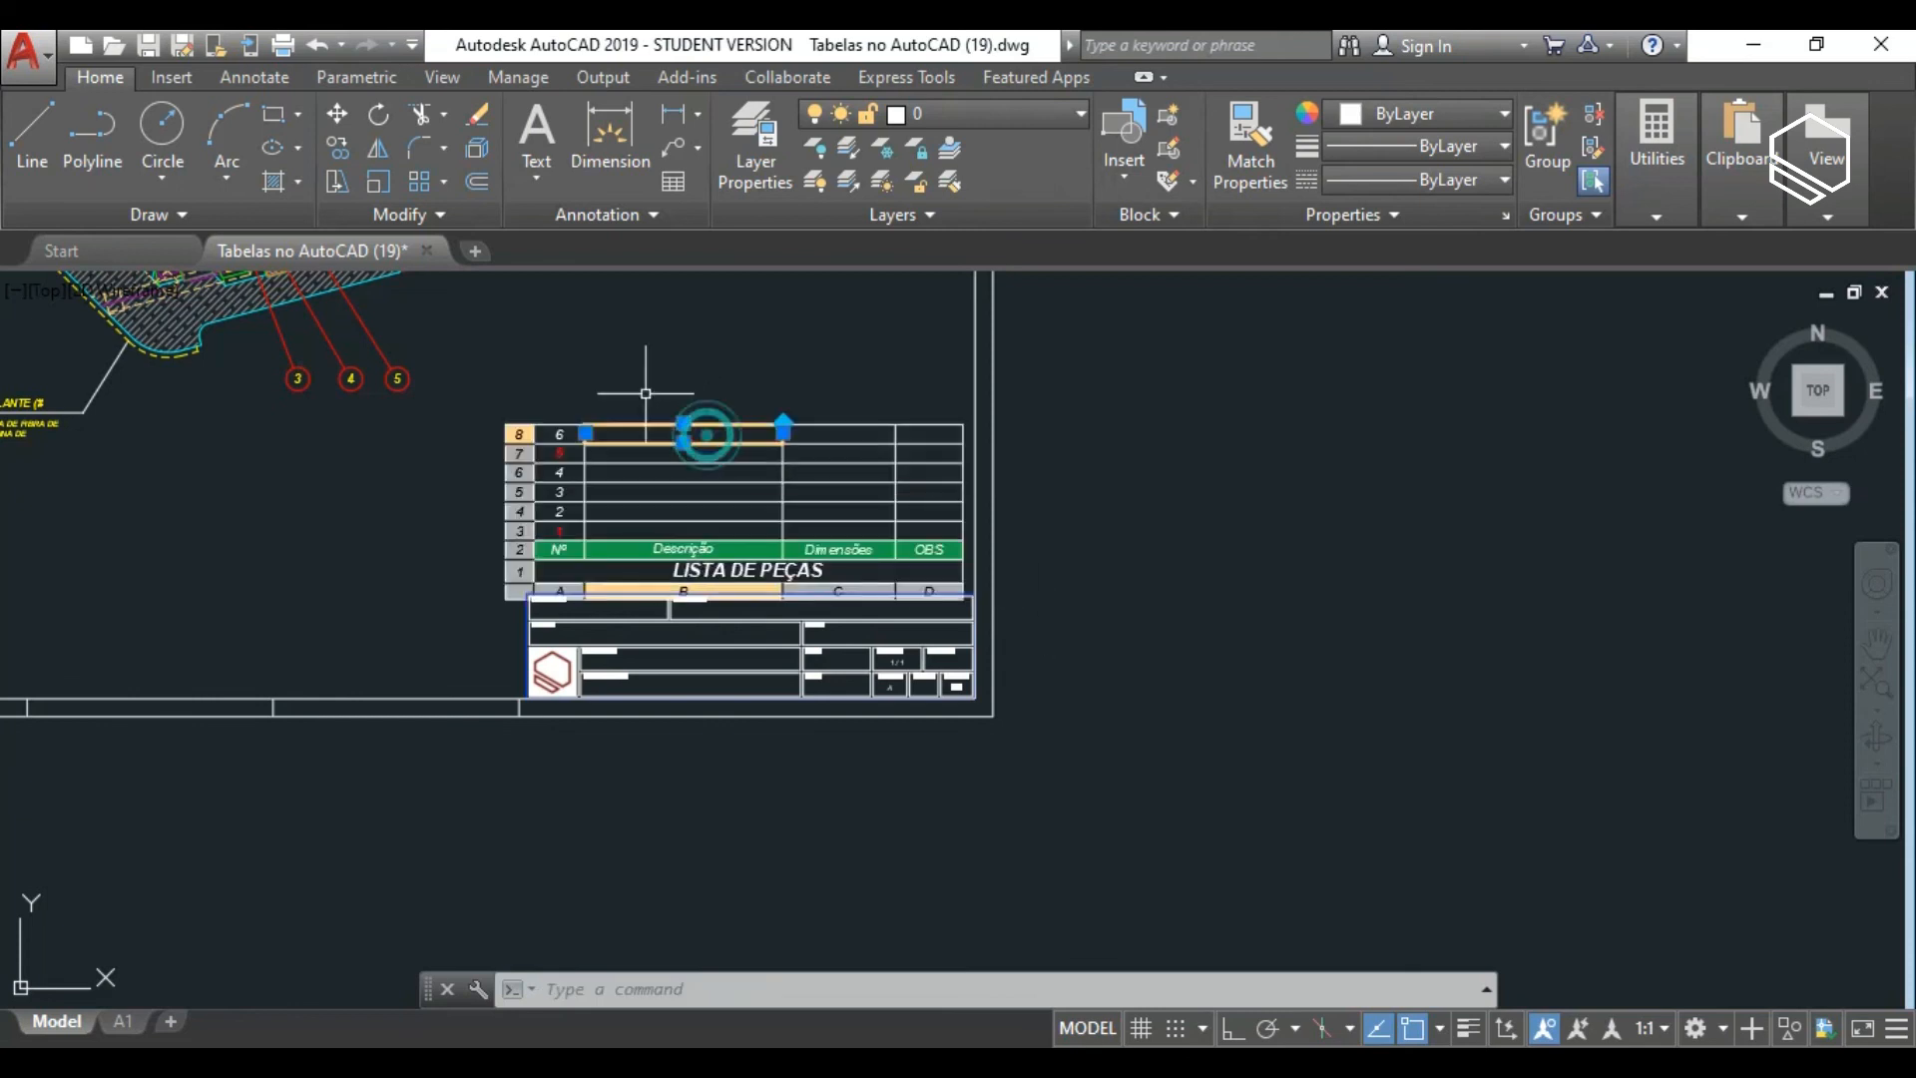
key("Escape")
left_click(622, 464)
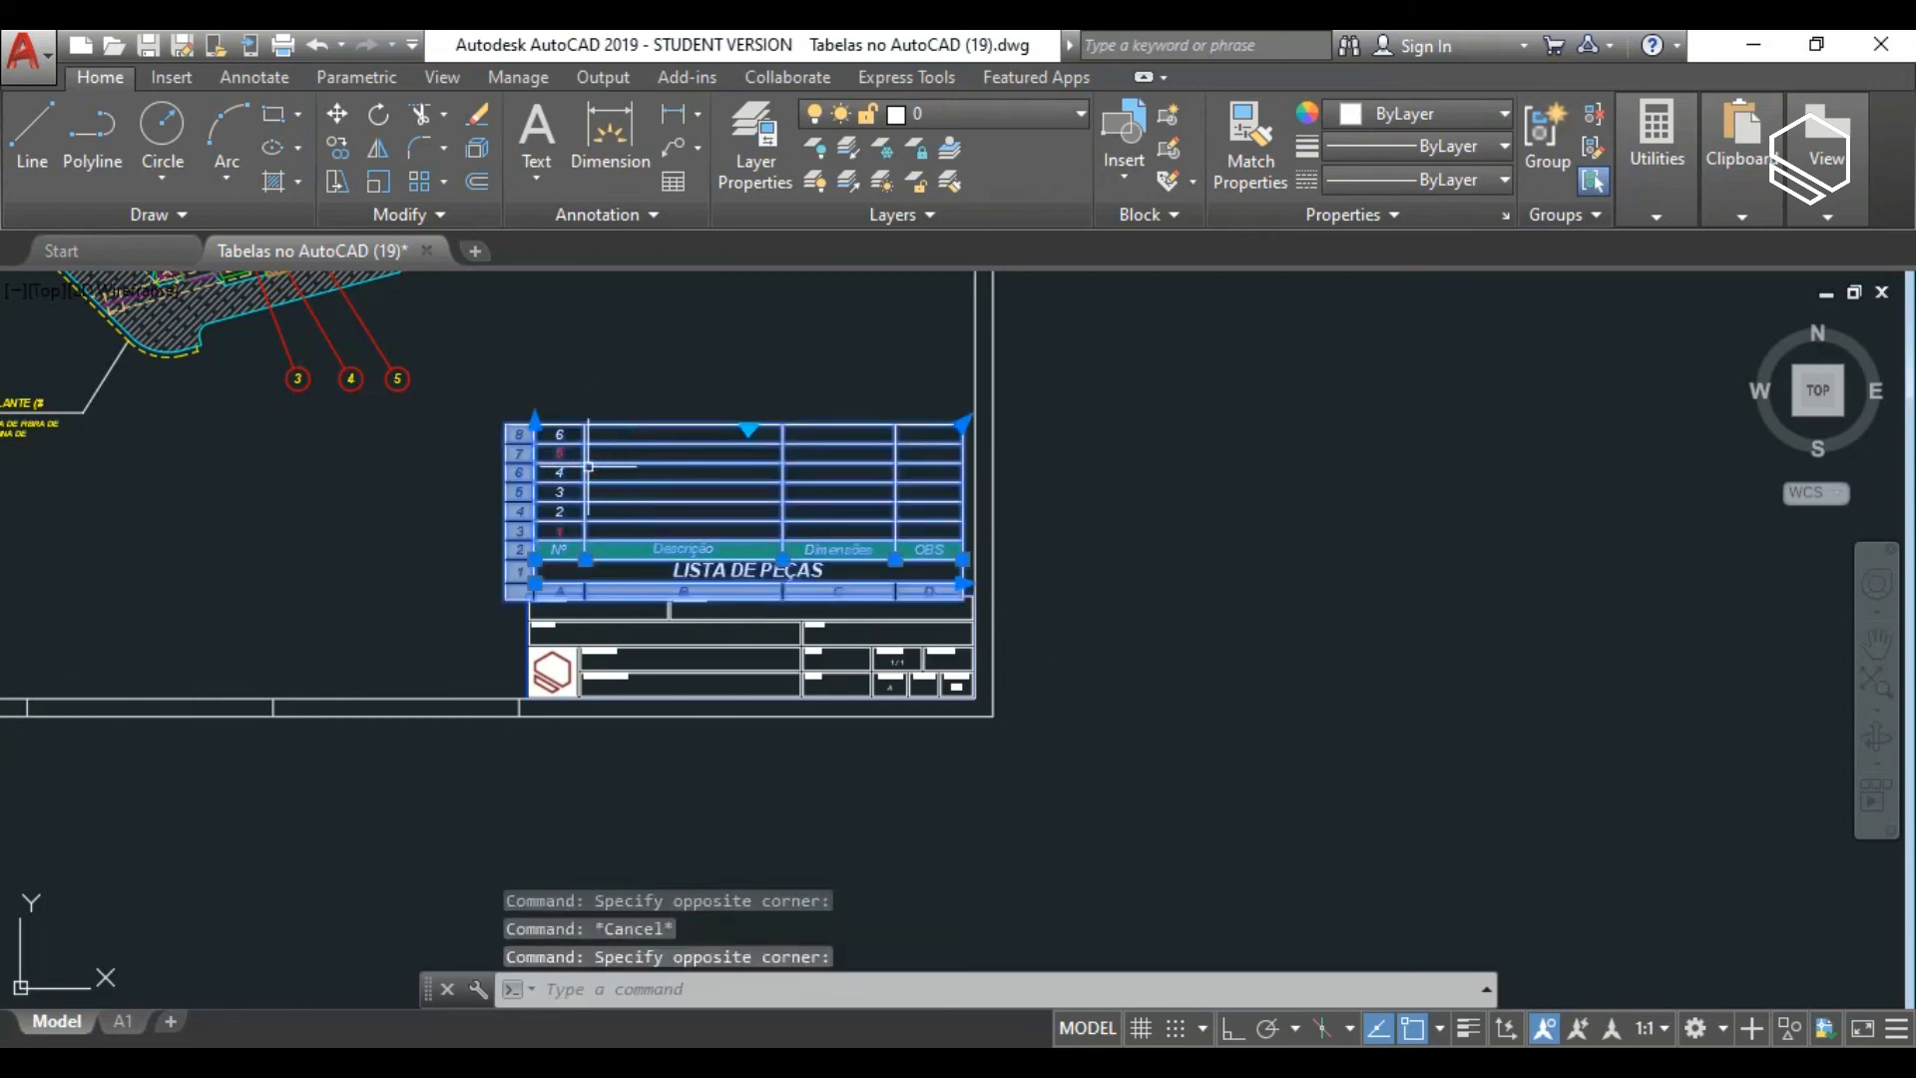
type("AL")
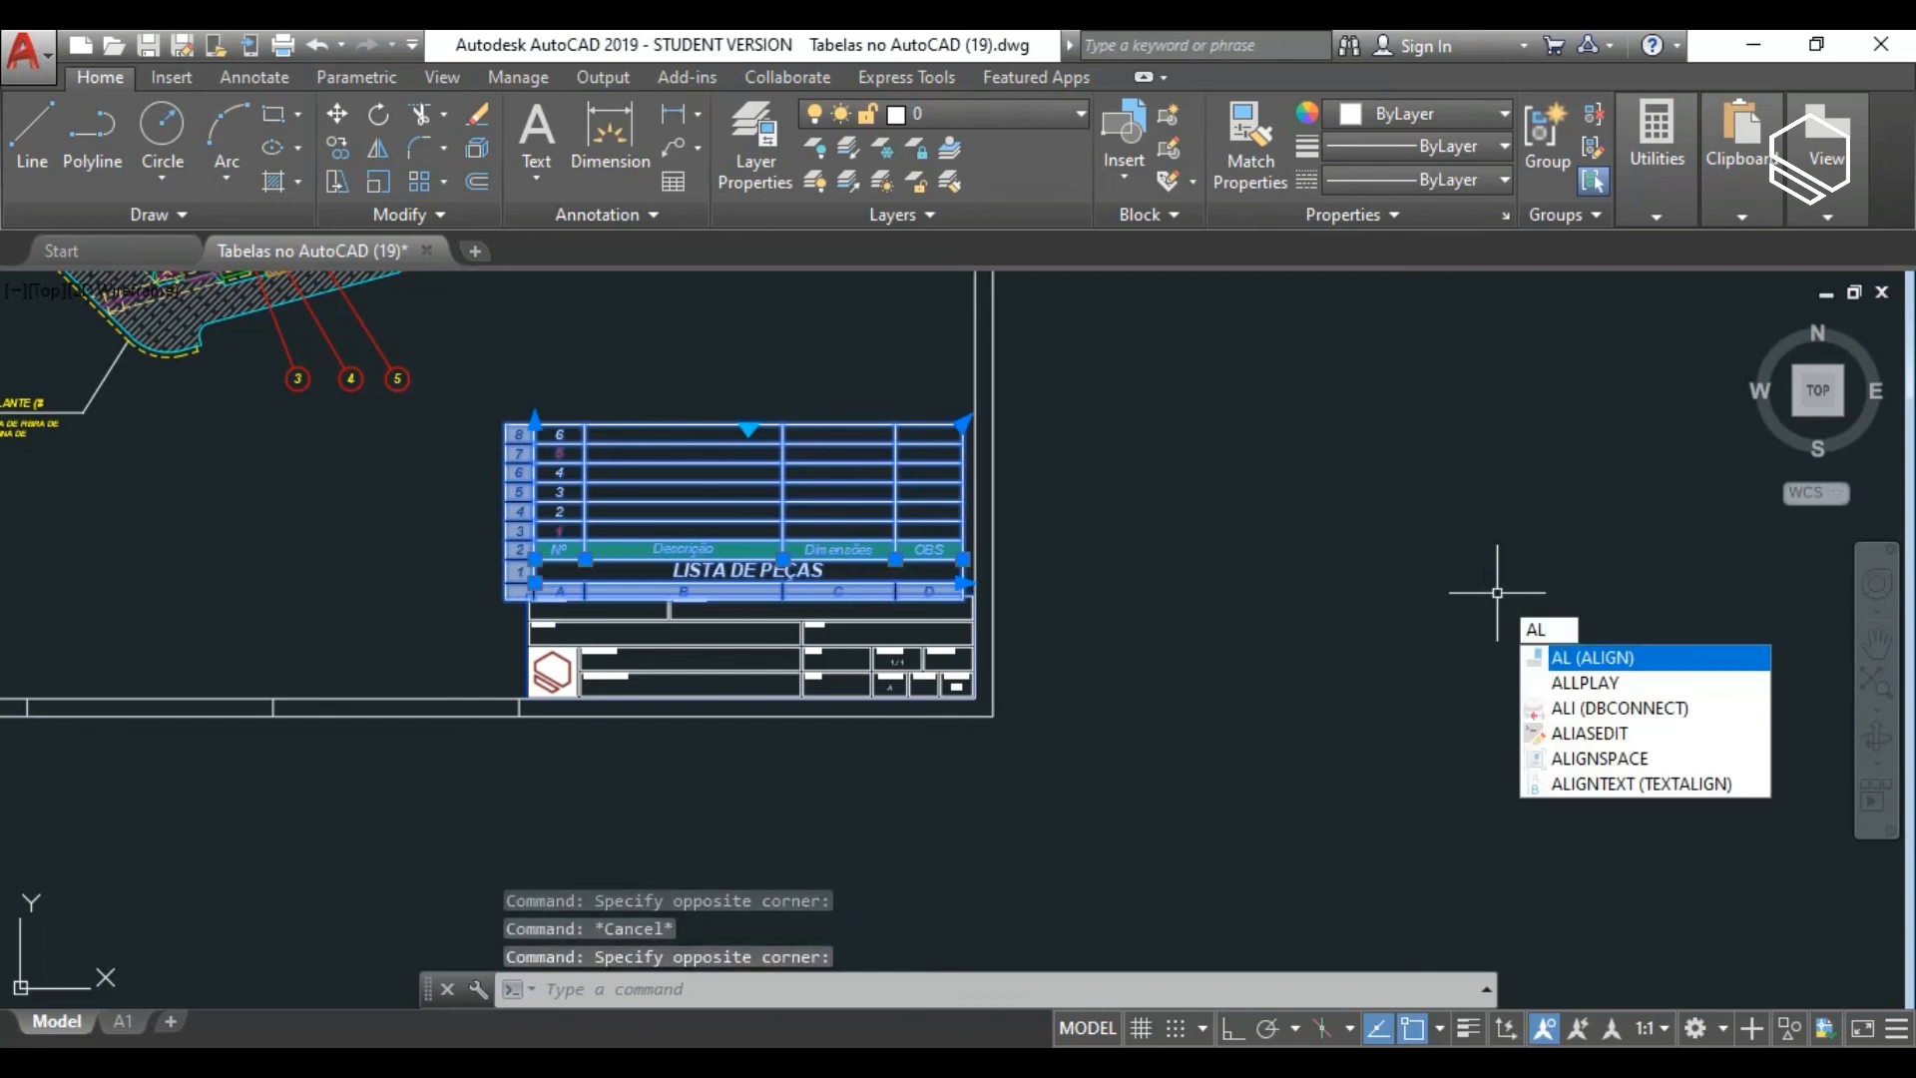
key("Return")
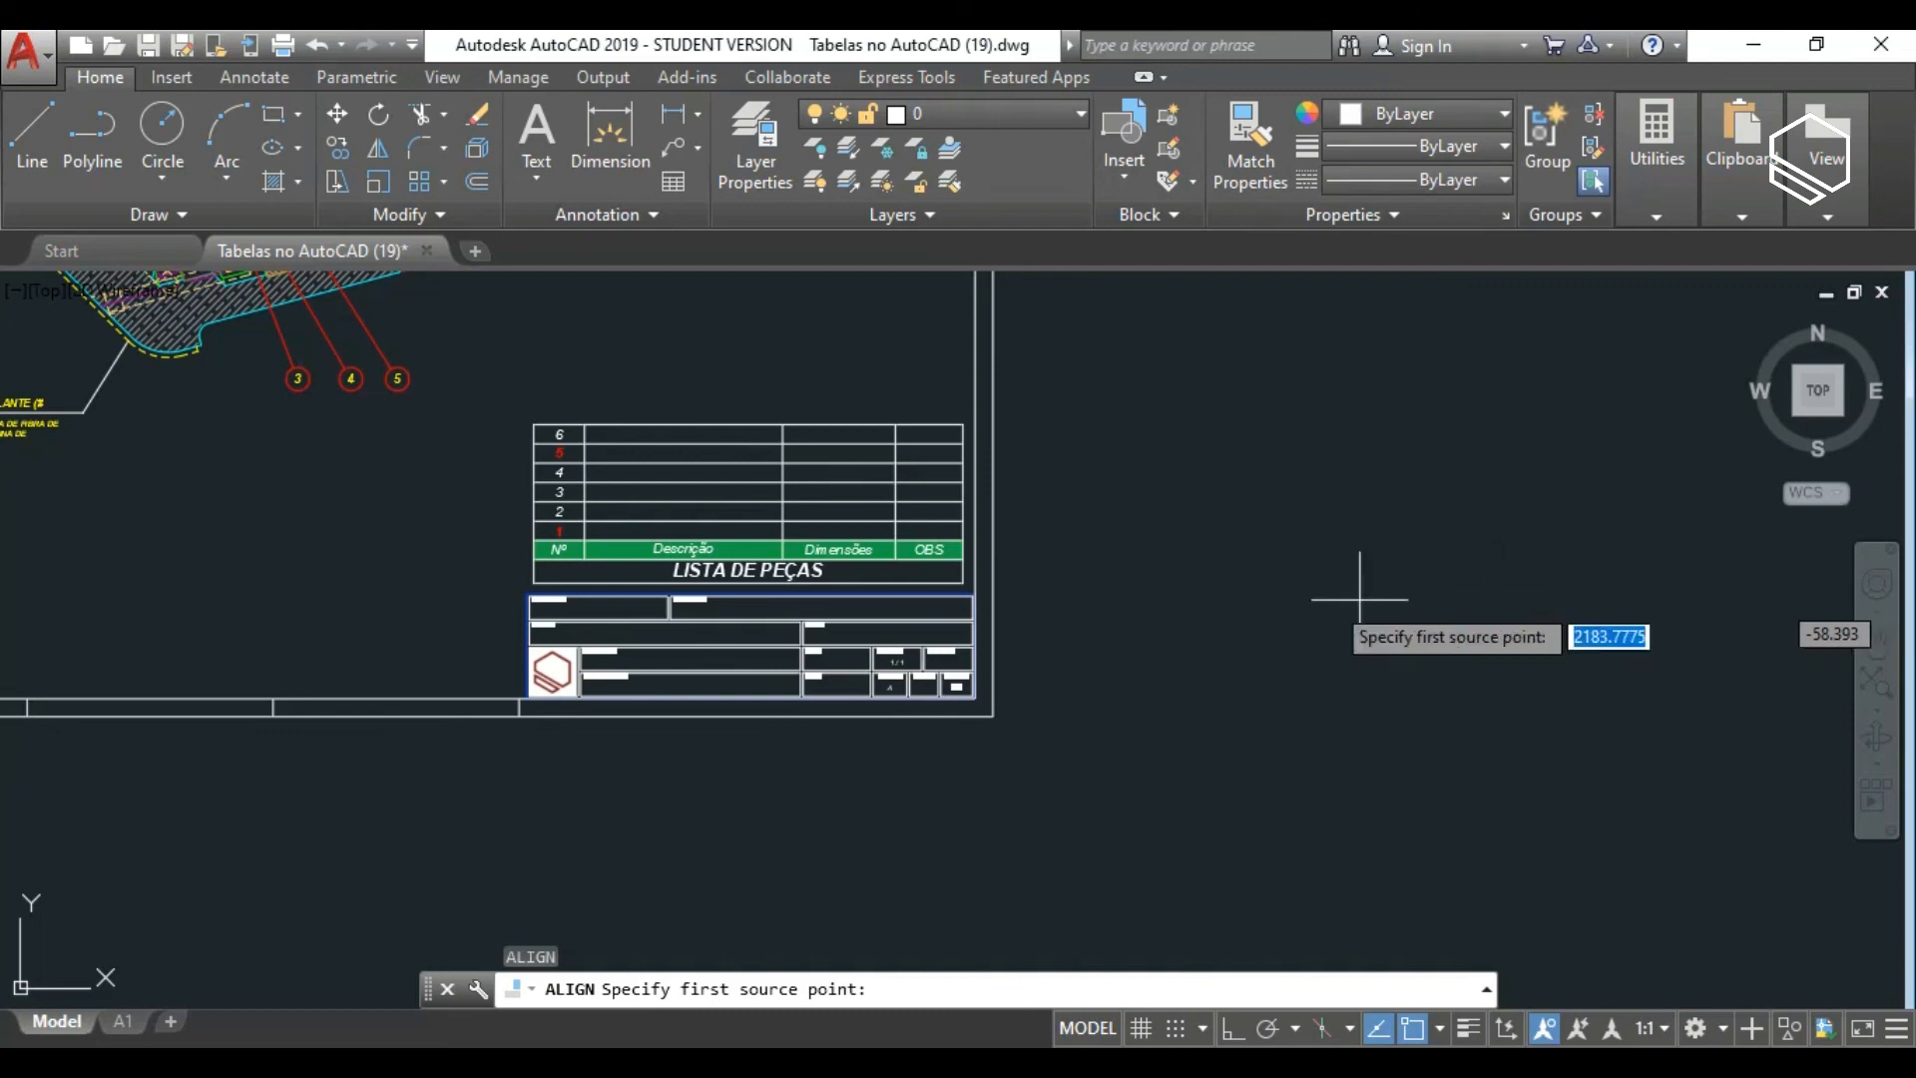
scroll(936, 616, "up", 2)
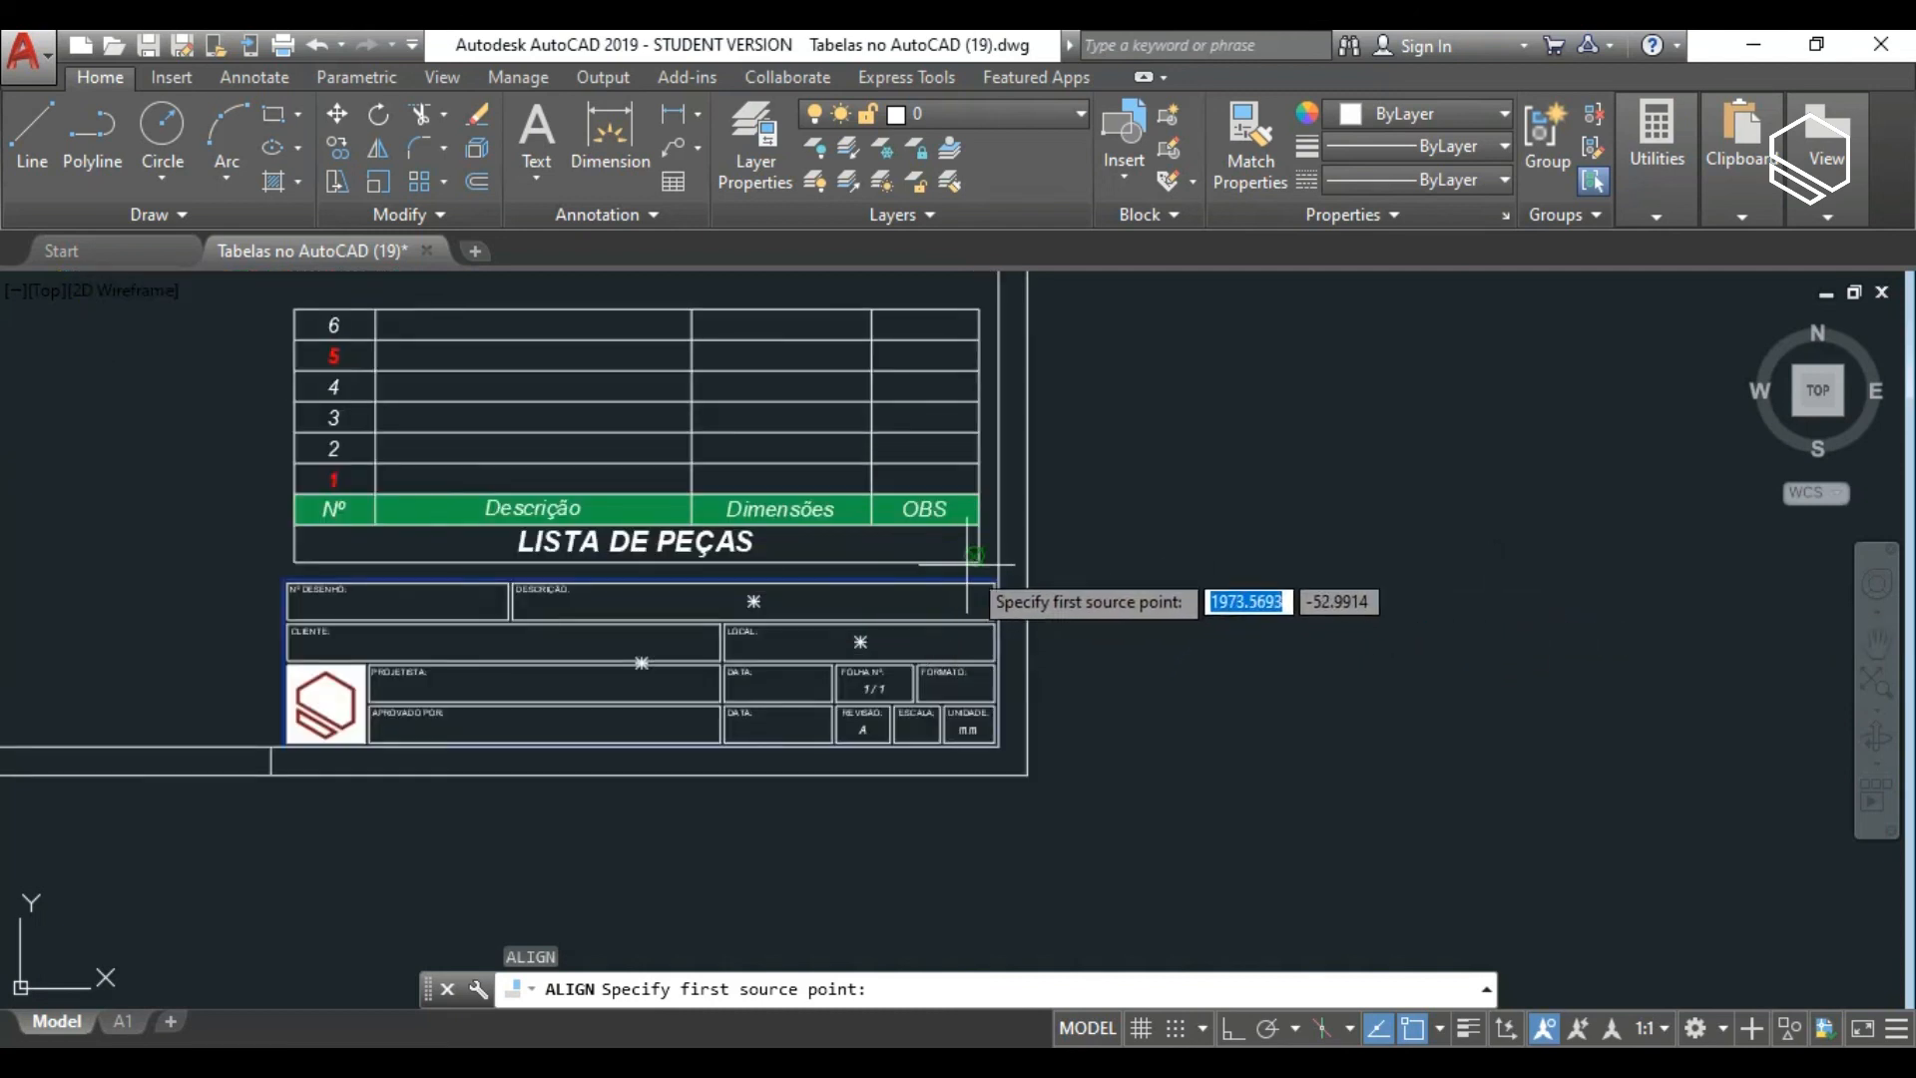
scroll(968, 583, "up", 5)
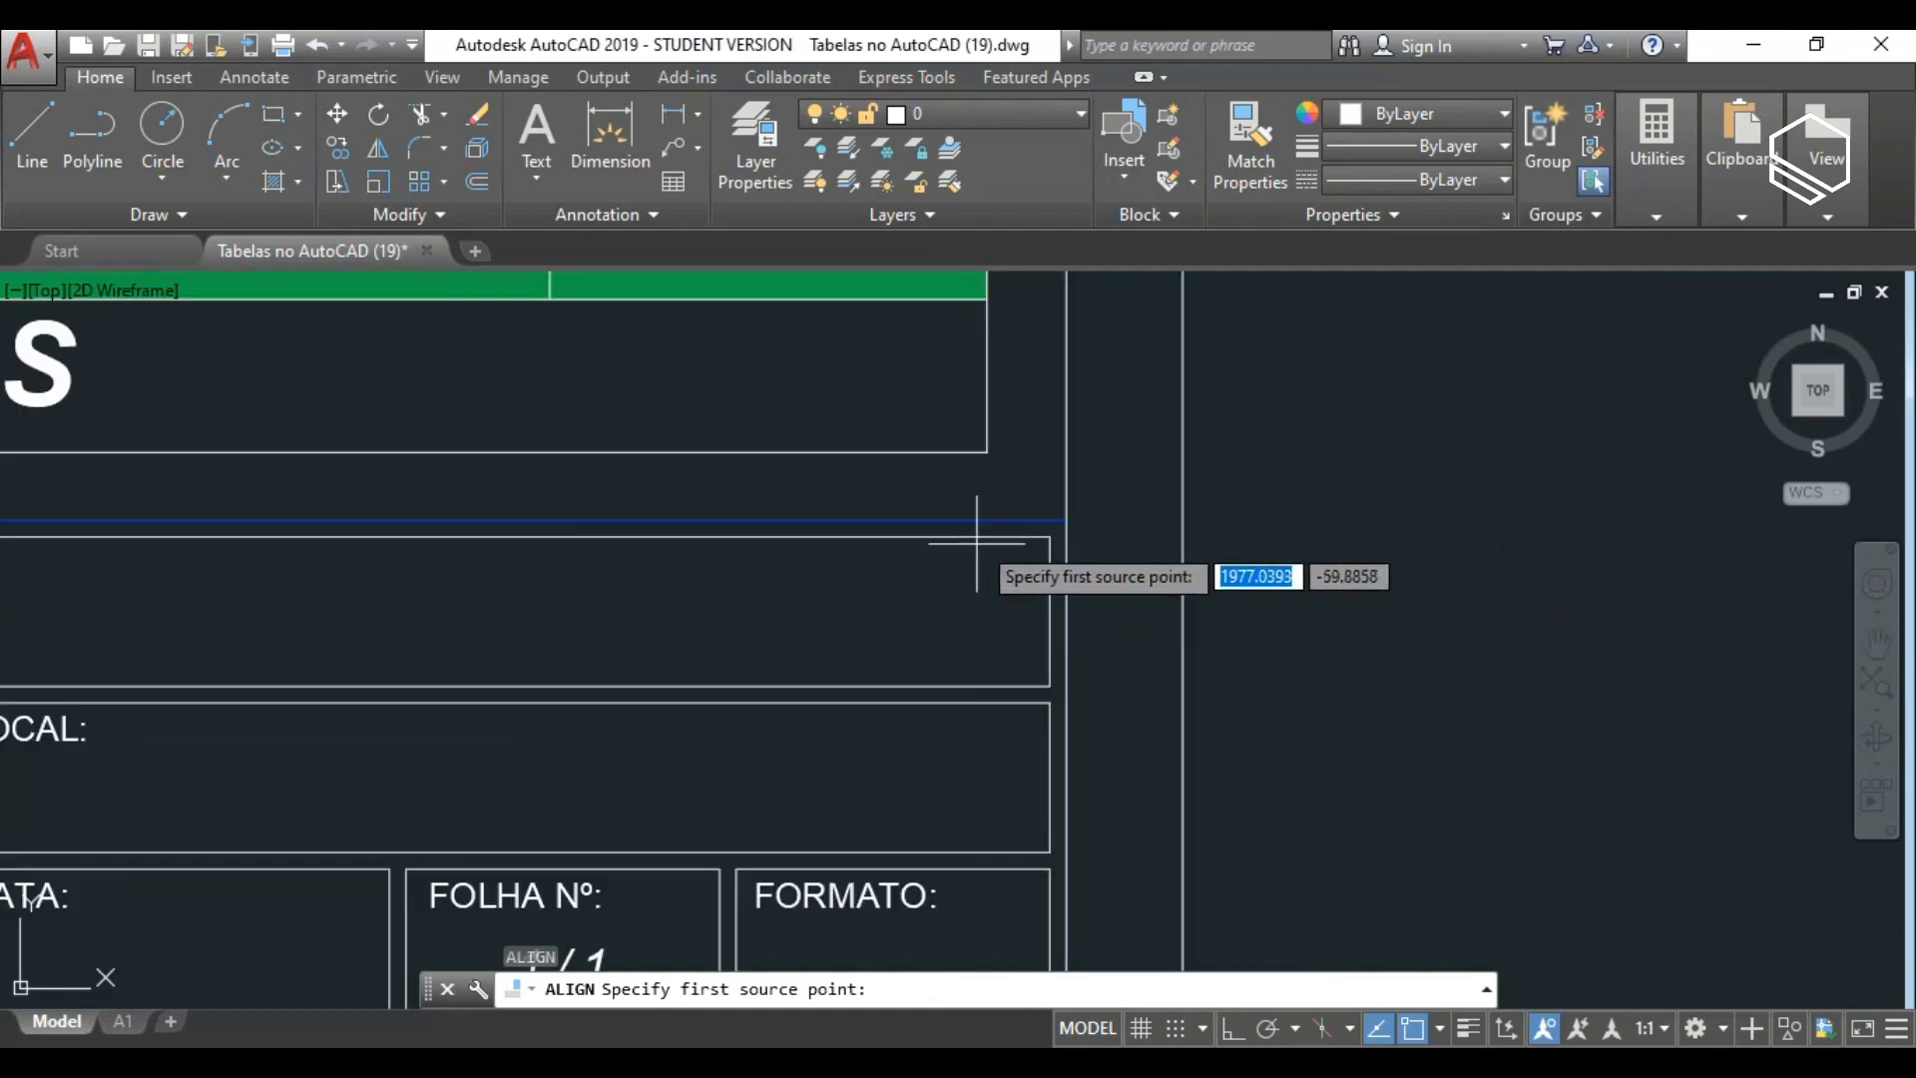
left_click(993, 437)
scroll(988, 459, "down", 2)
scroll(997, 489, "up", 4)
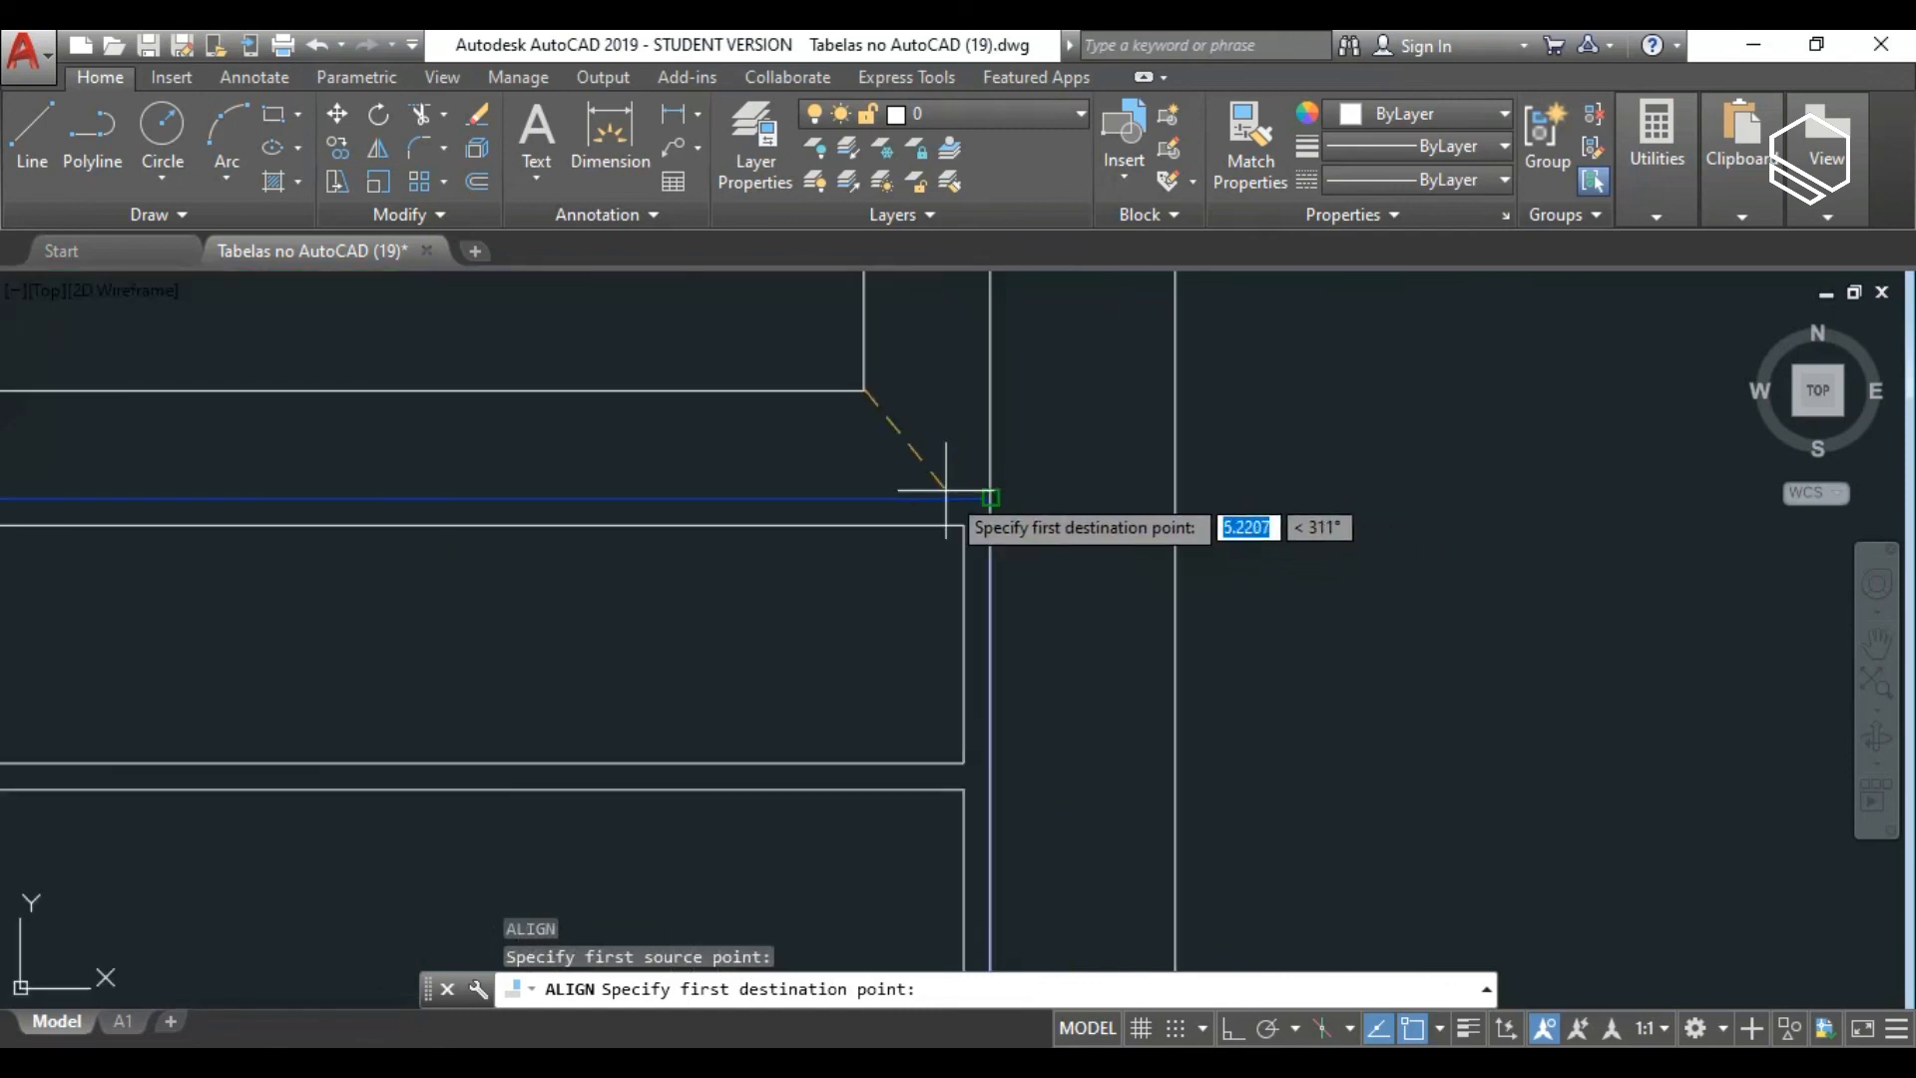
left_click(988, 495)
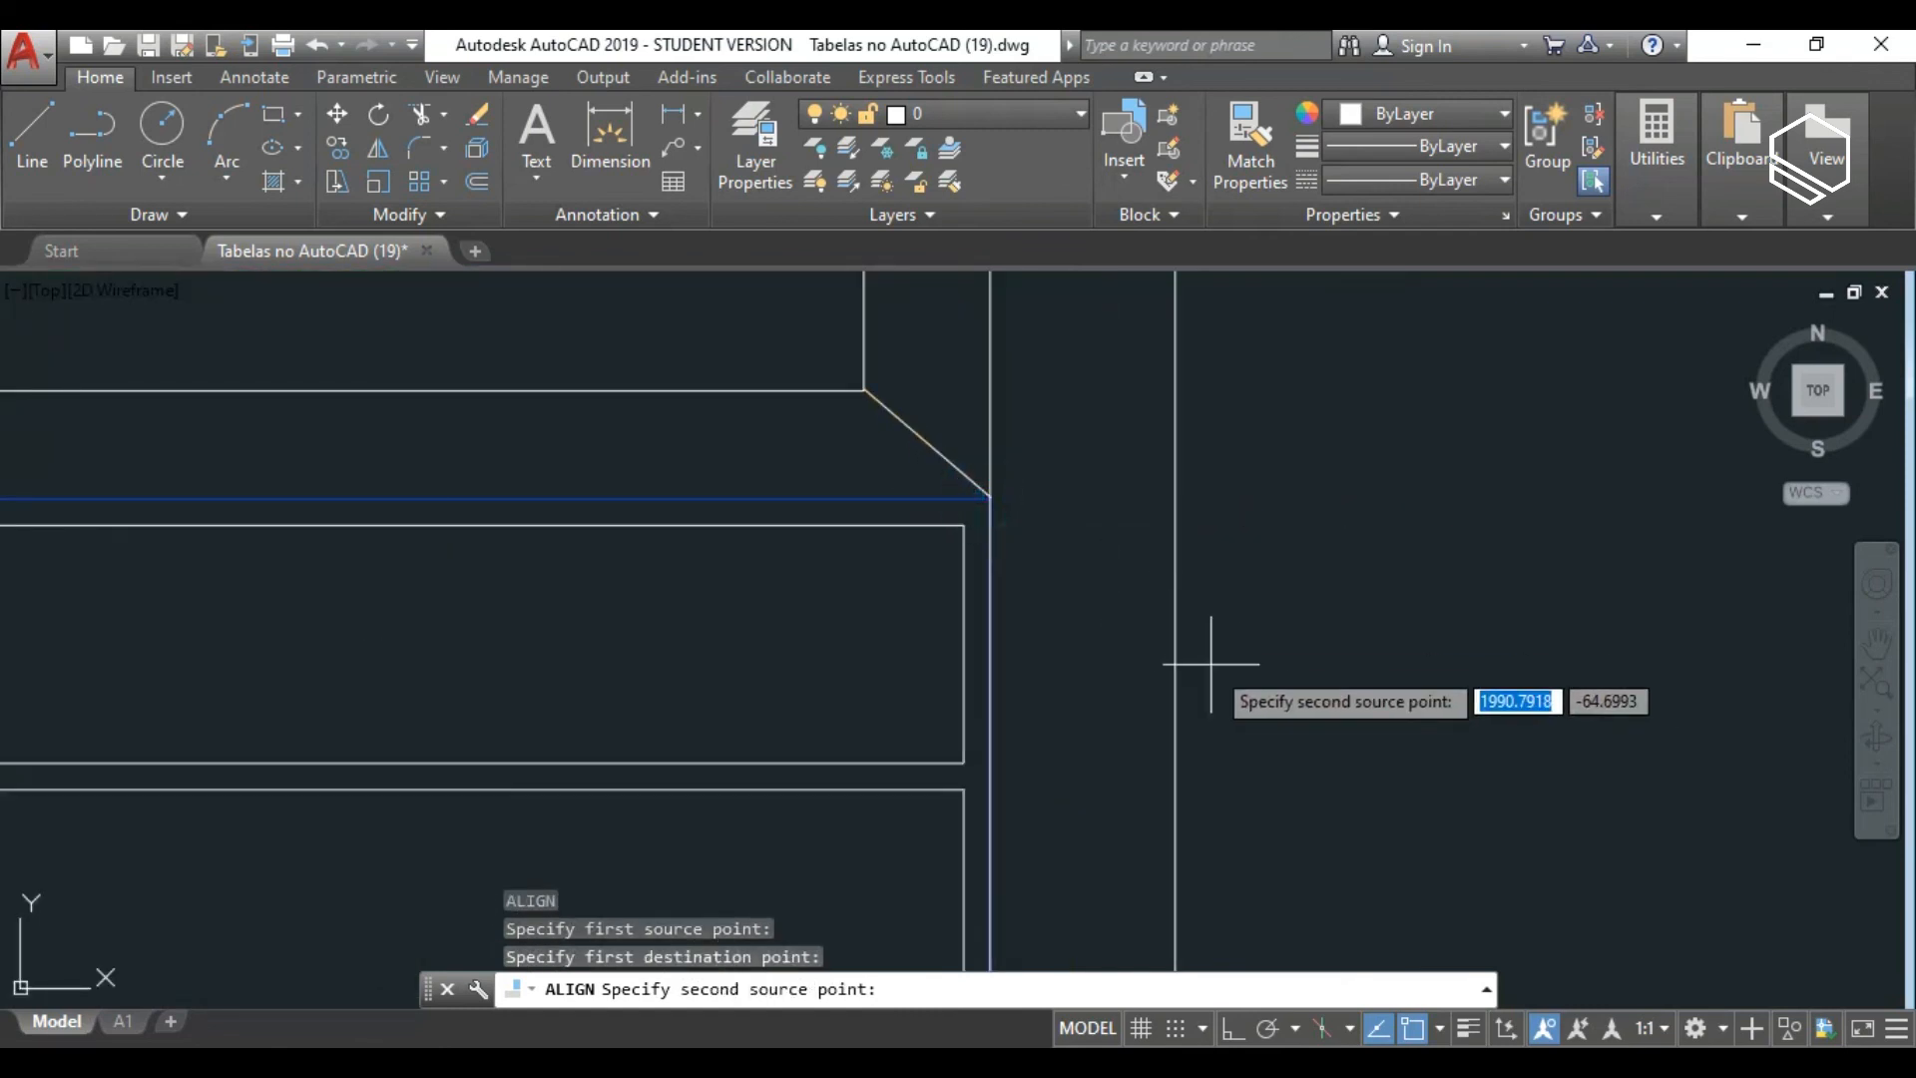
Match the table's lower-left corner to the title block's upper-left corner and scale the table to the alignment points.
scroll(1208, 649, "down", 5)
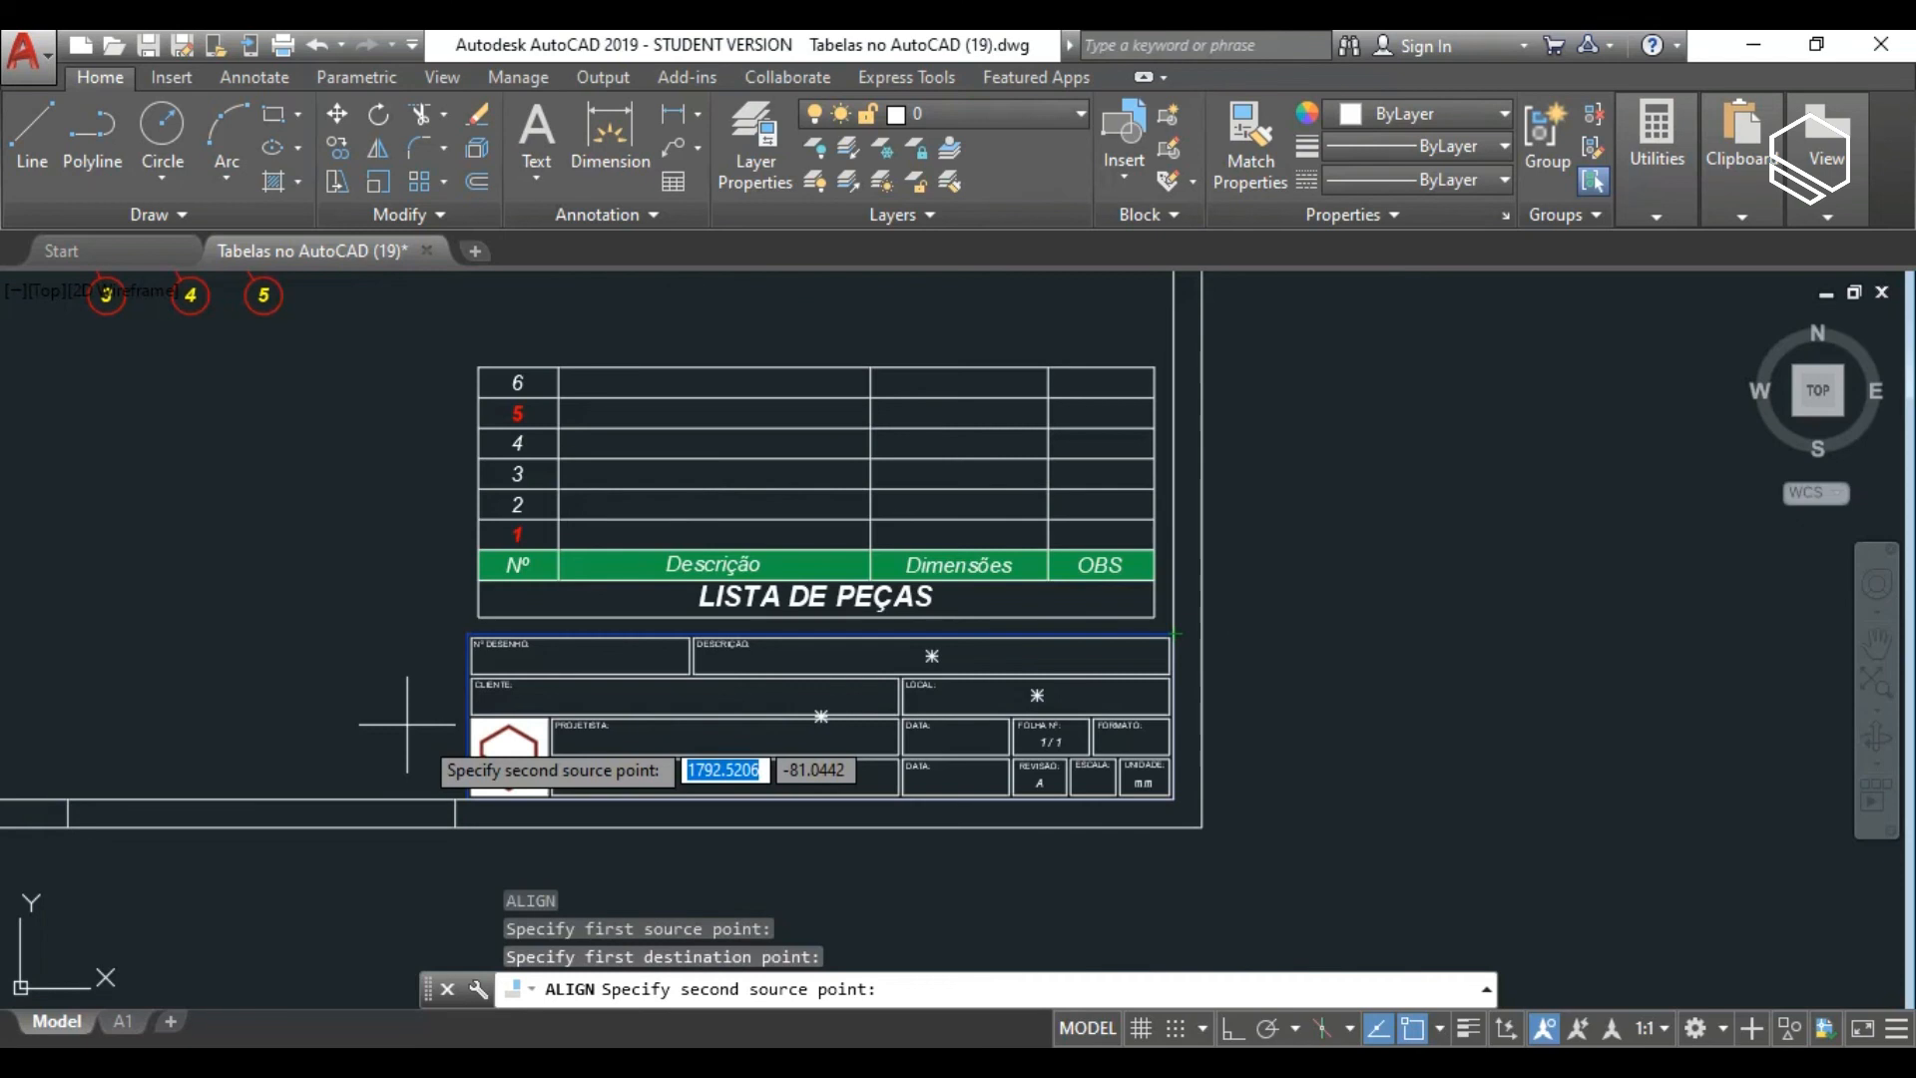
scroll(489, 710, "up", 2)
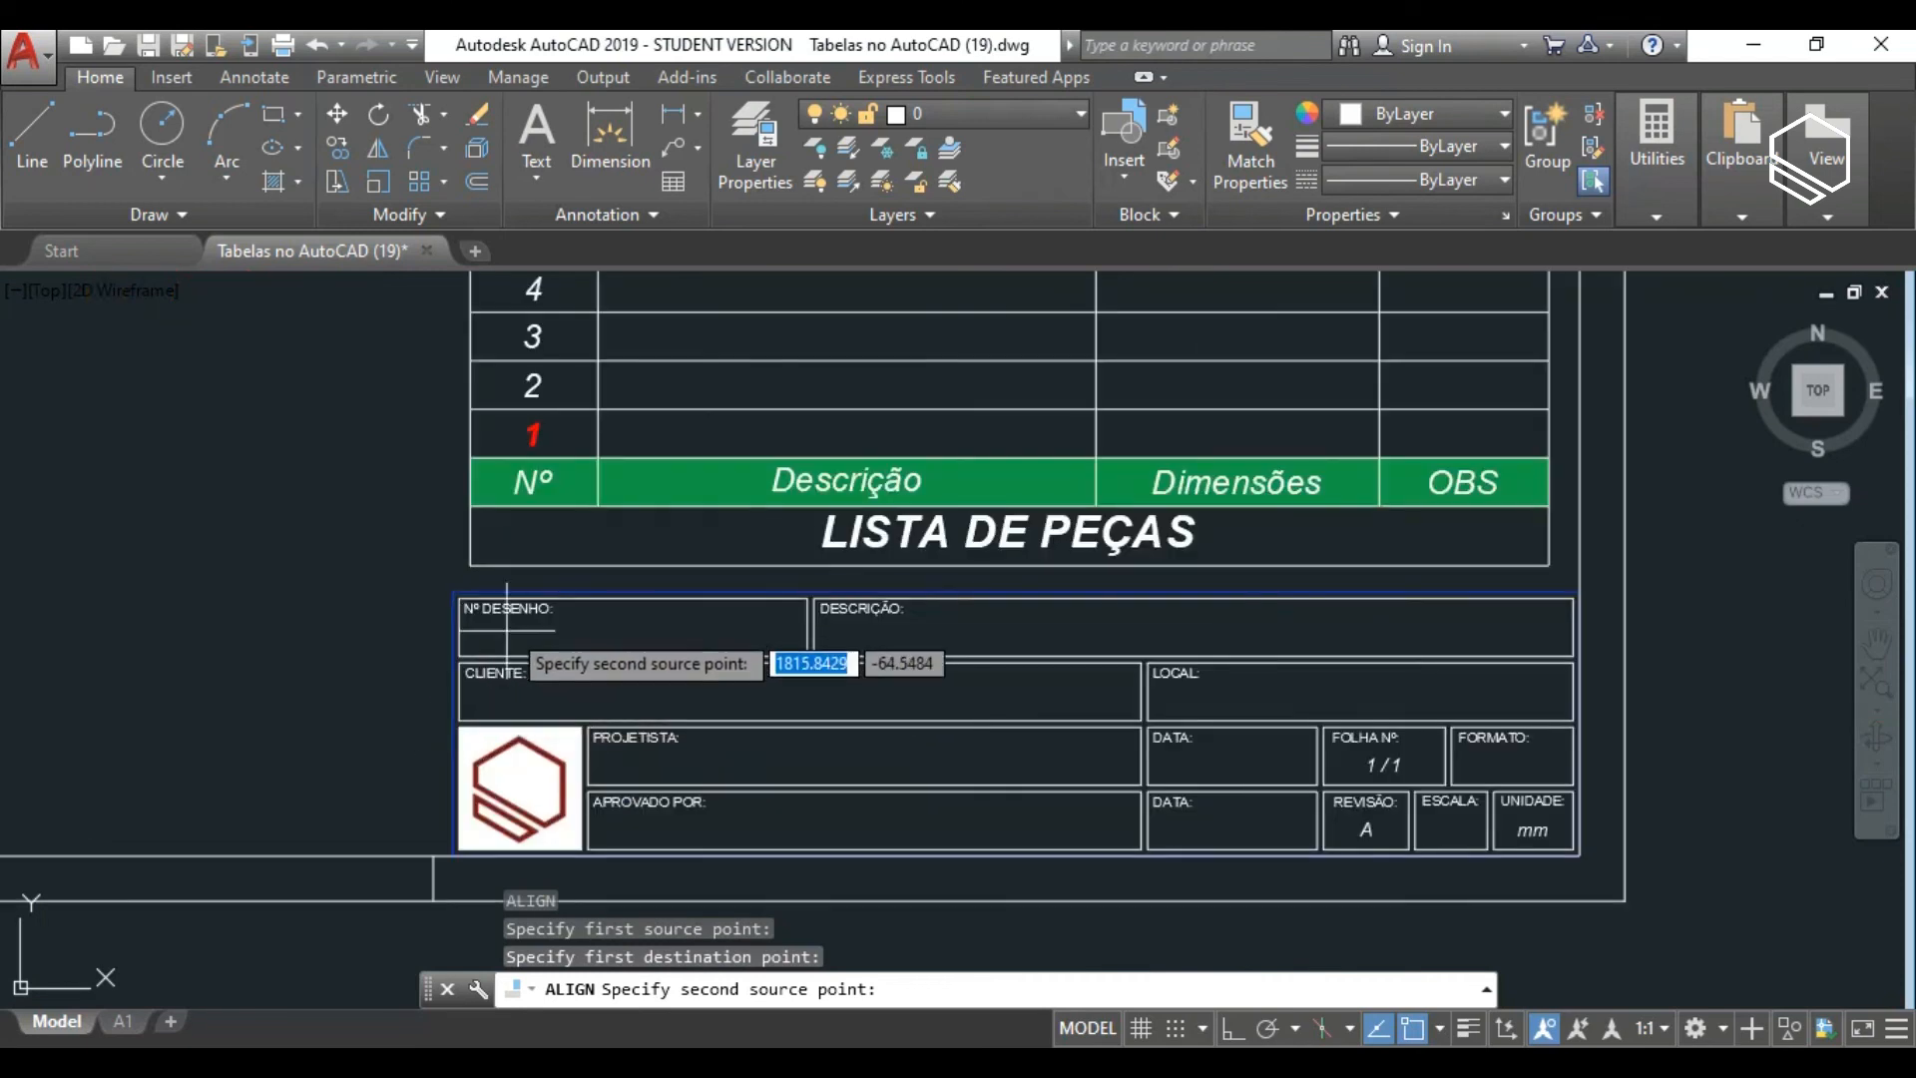
left_click(481, 561)
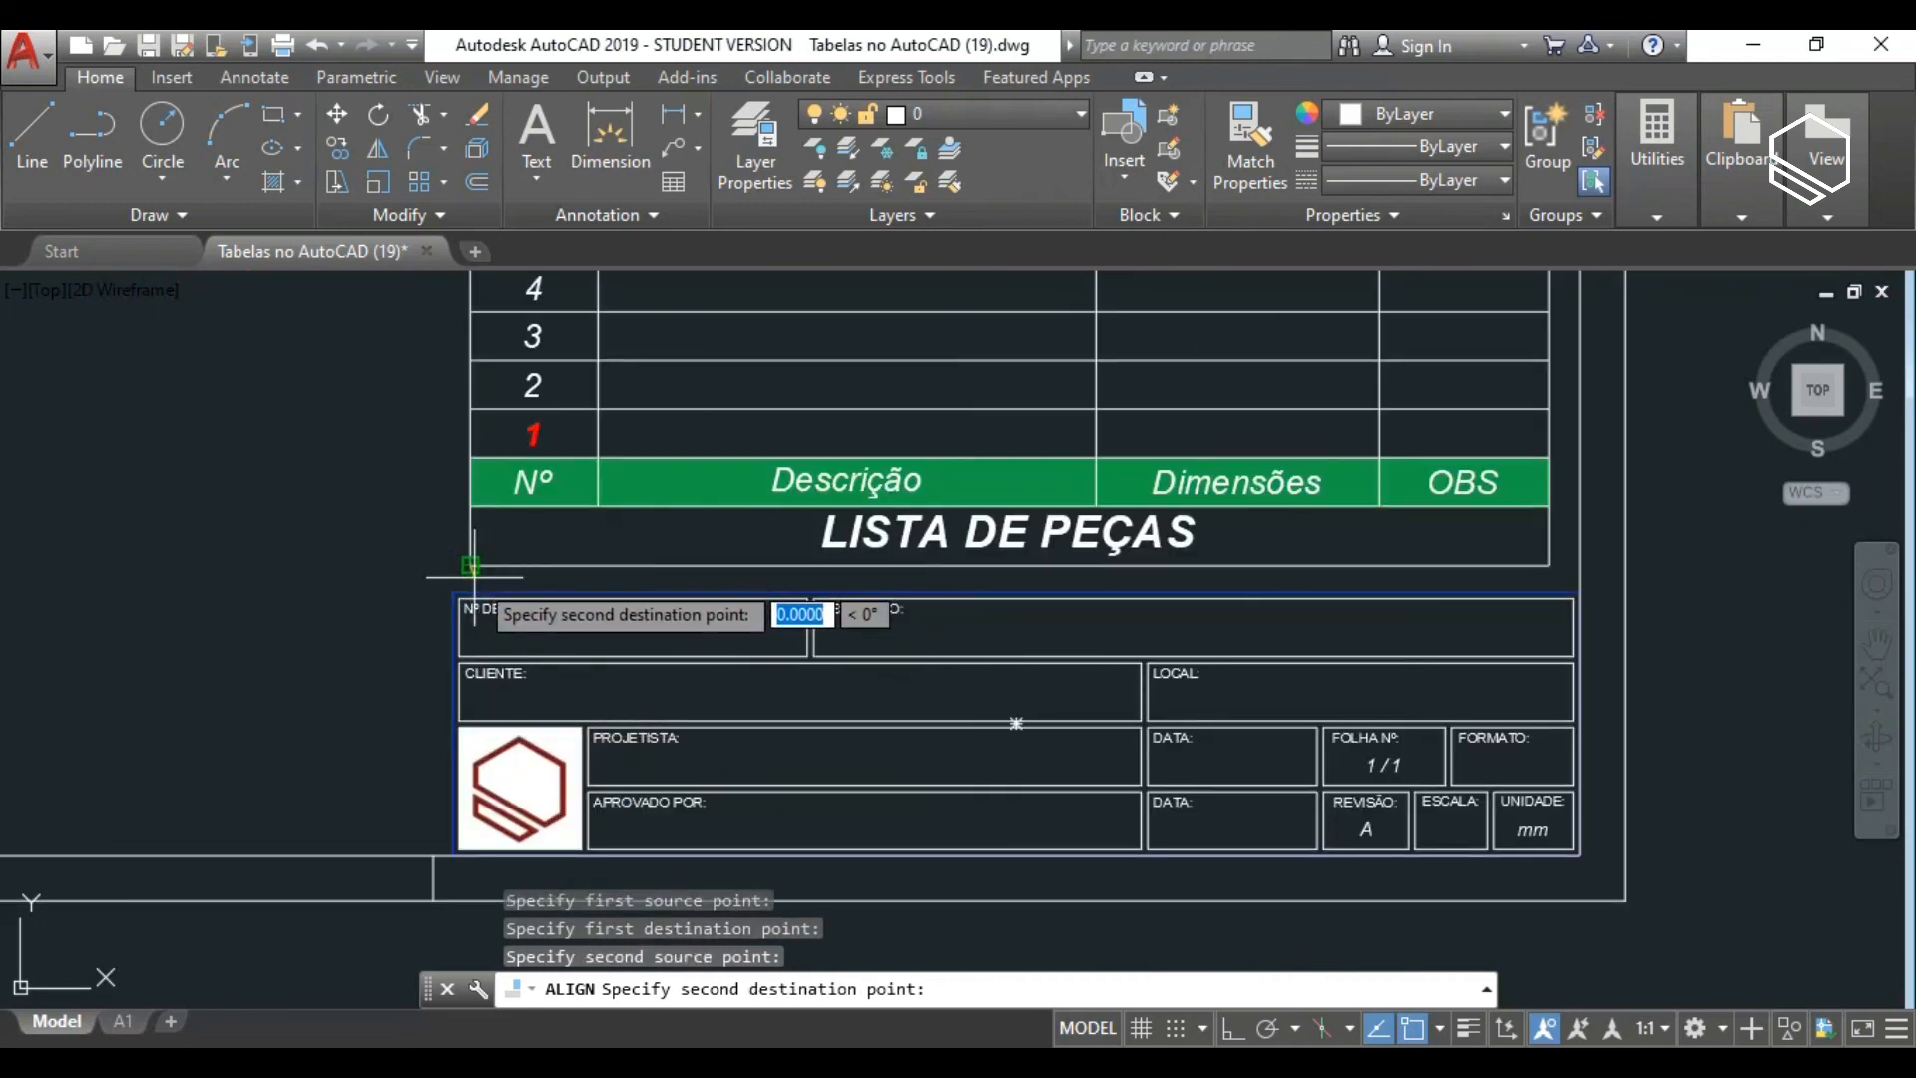
scroll(473, 570, "up", 3)
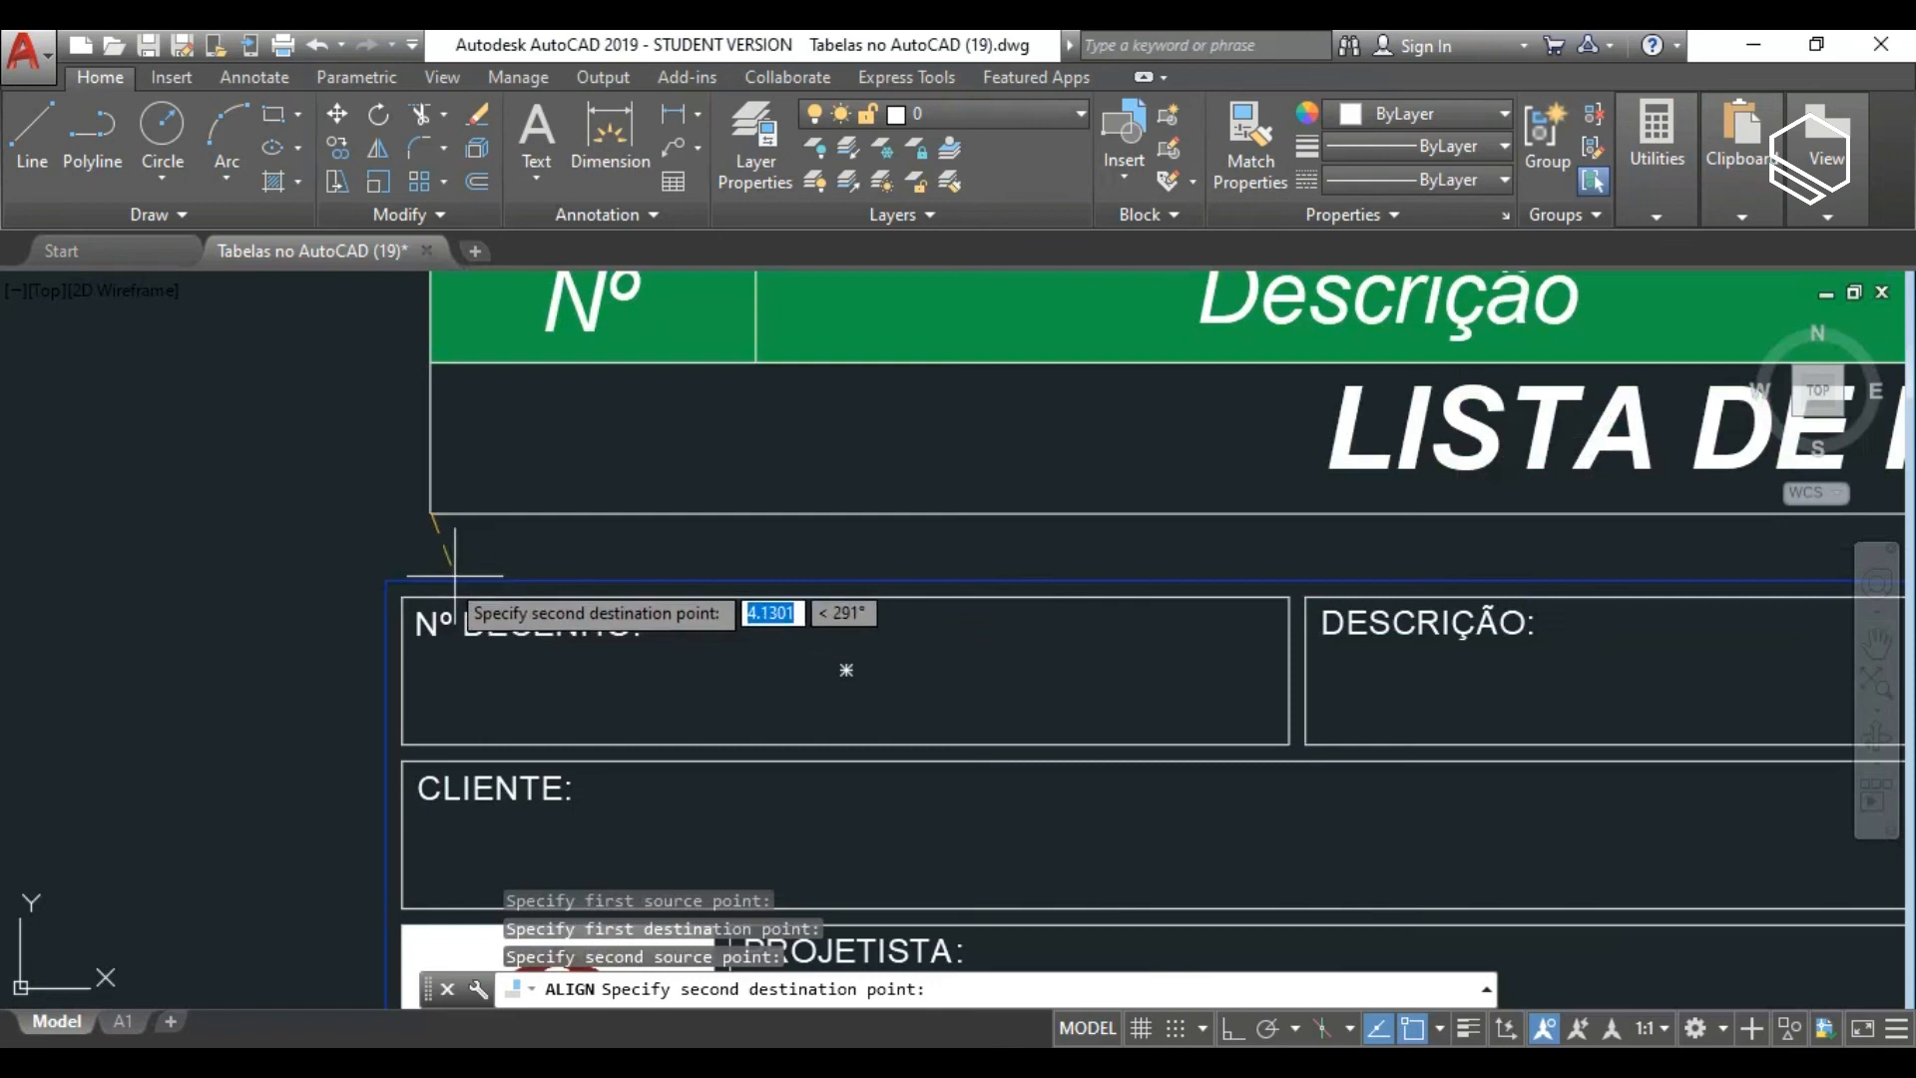
left_click(386, 579)
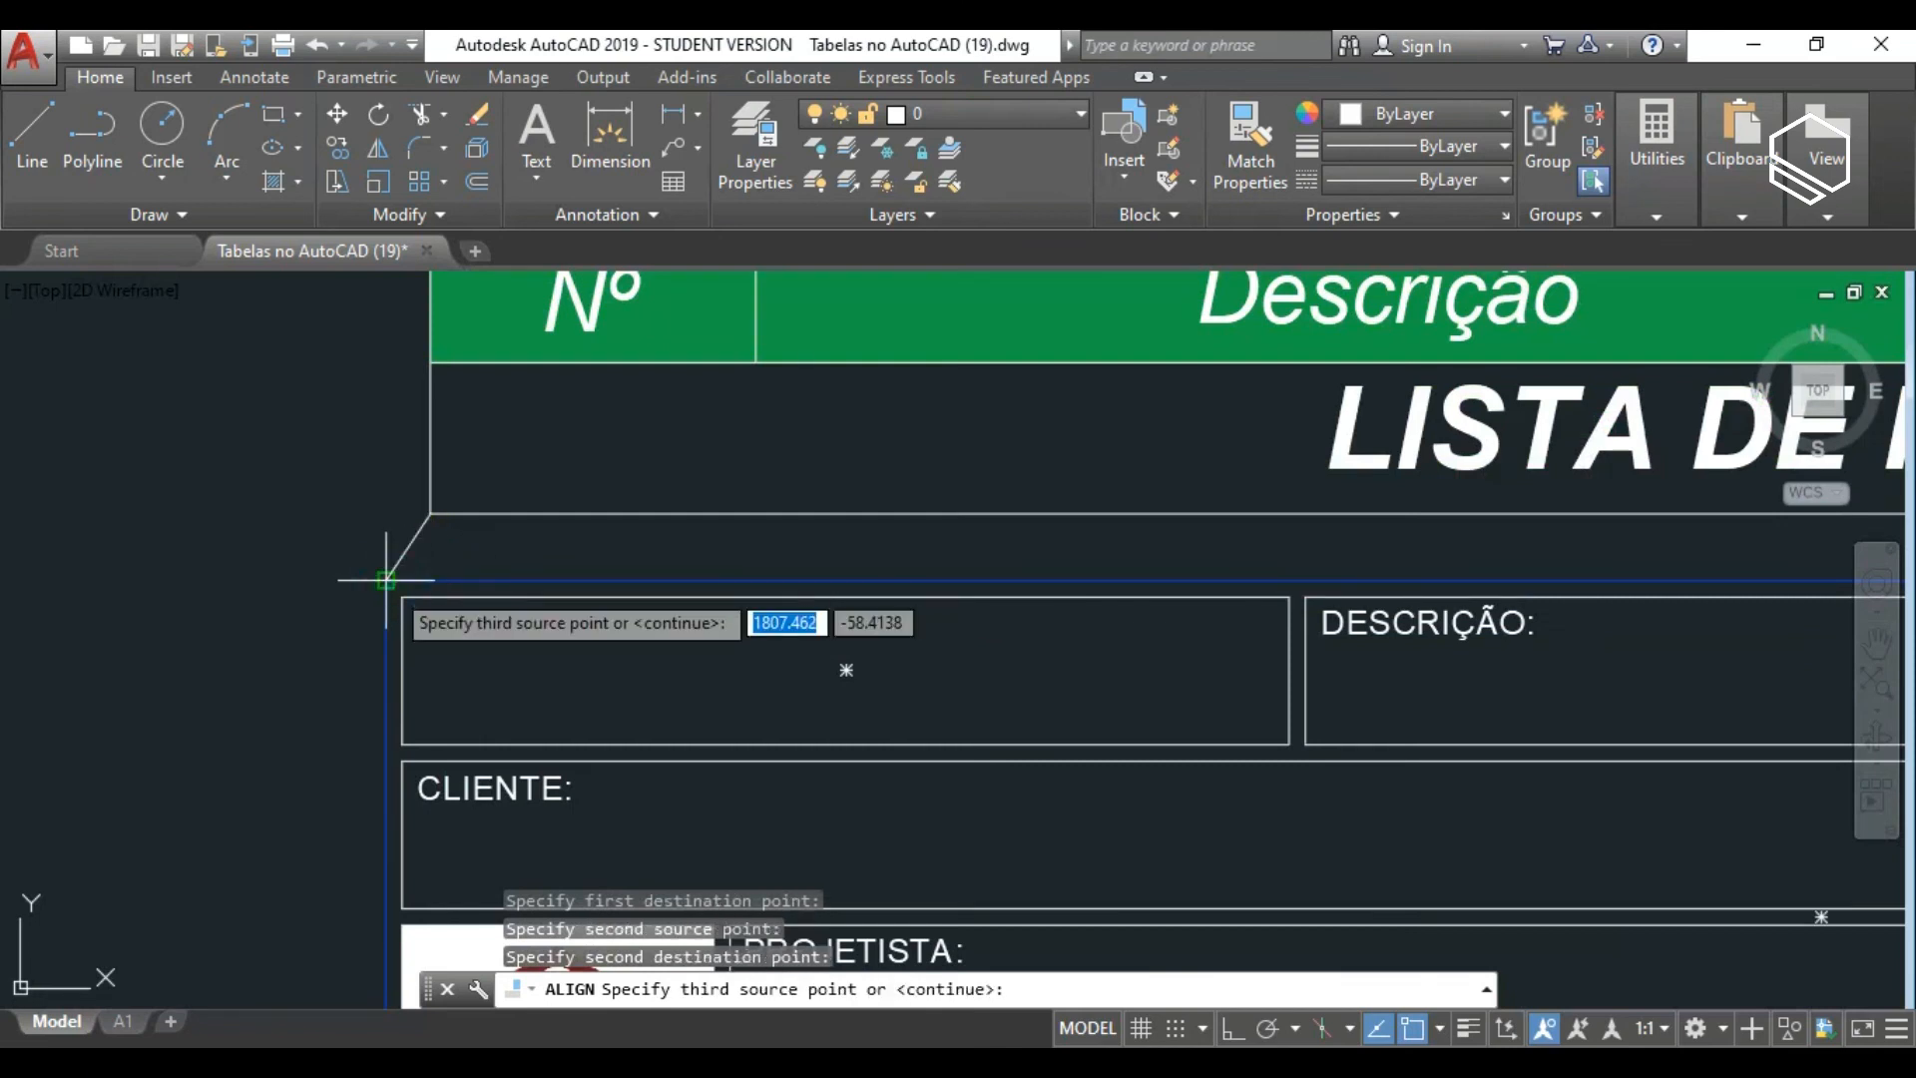
scroll(386, 579, "down", 3)
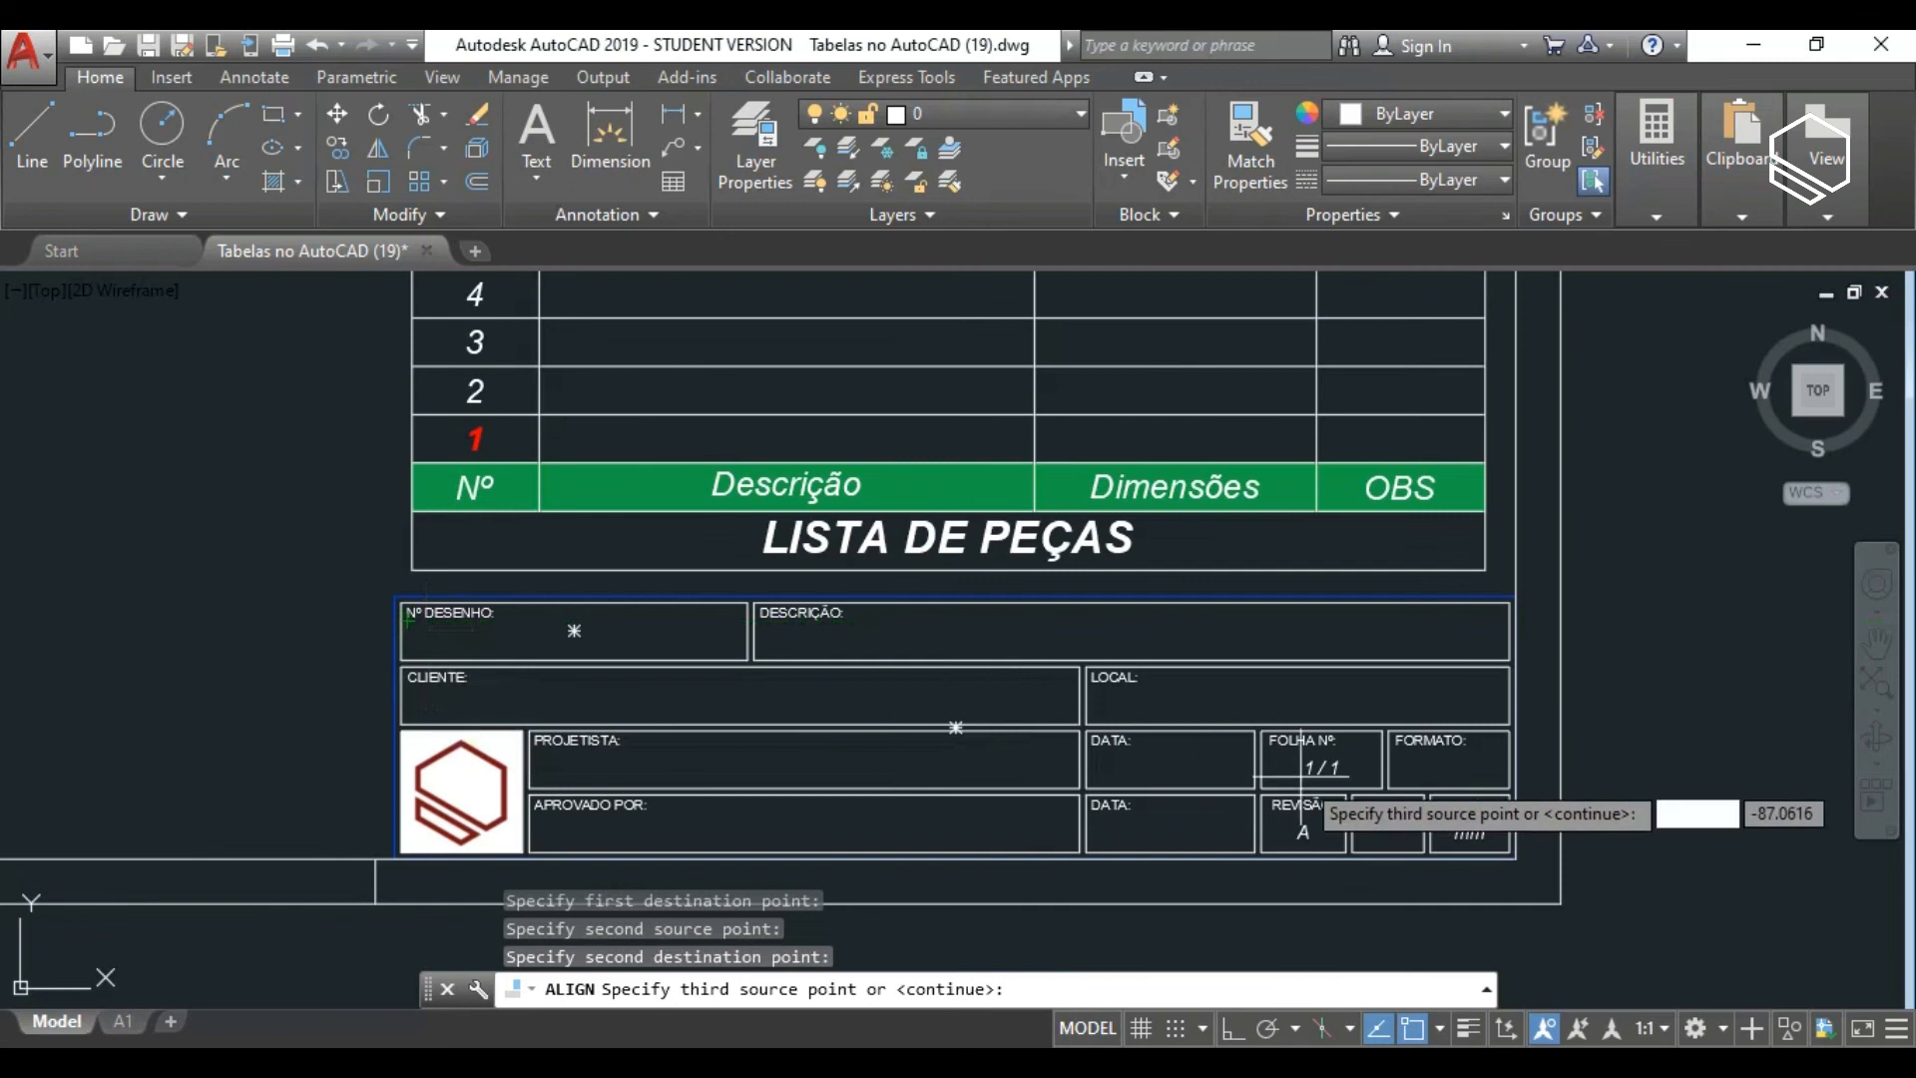
key("Return")
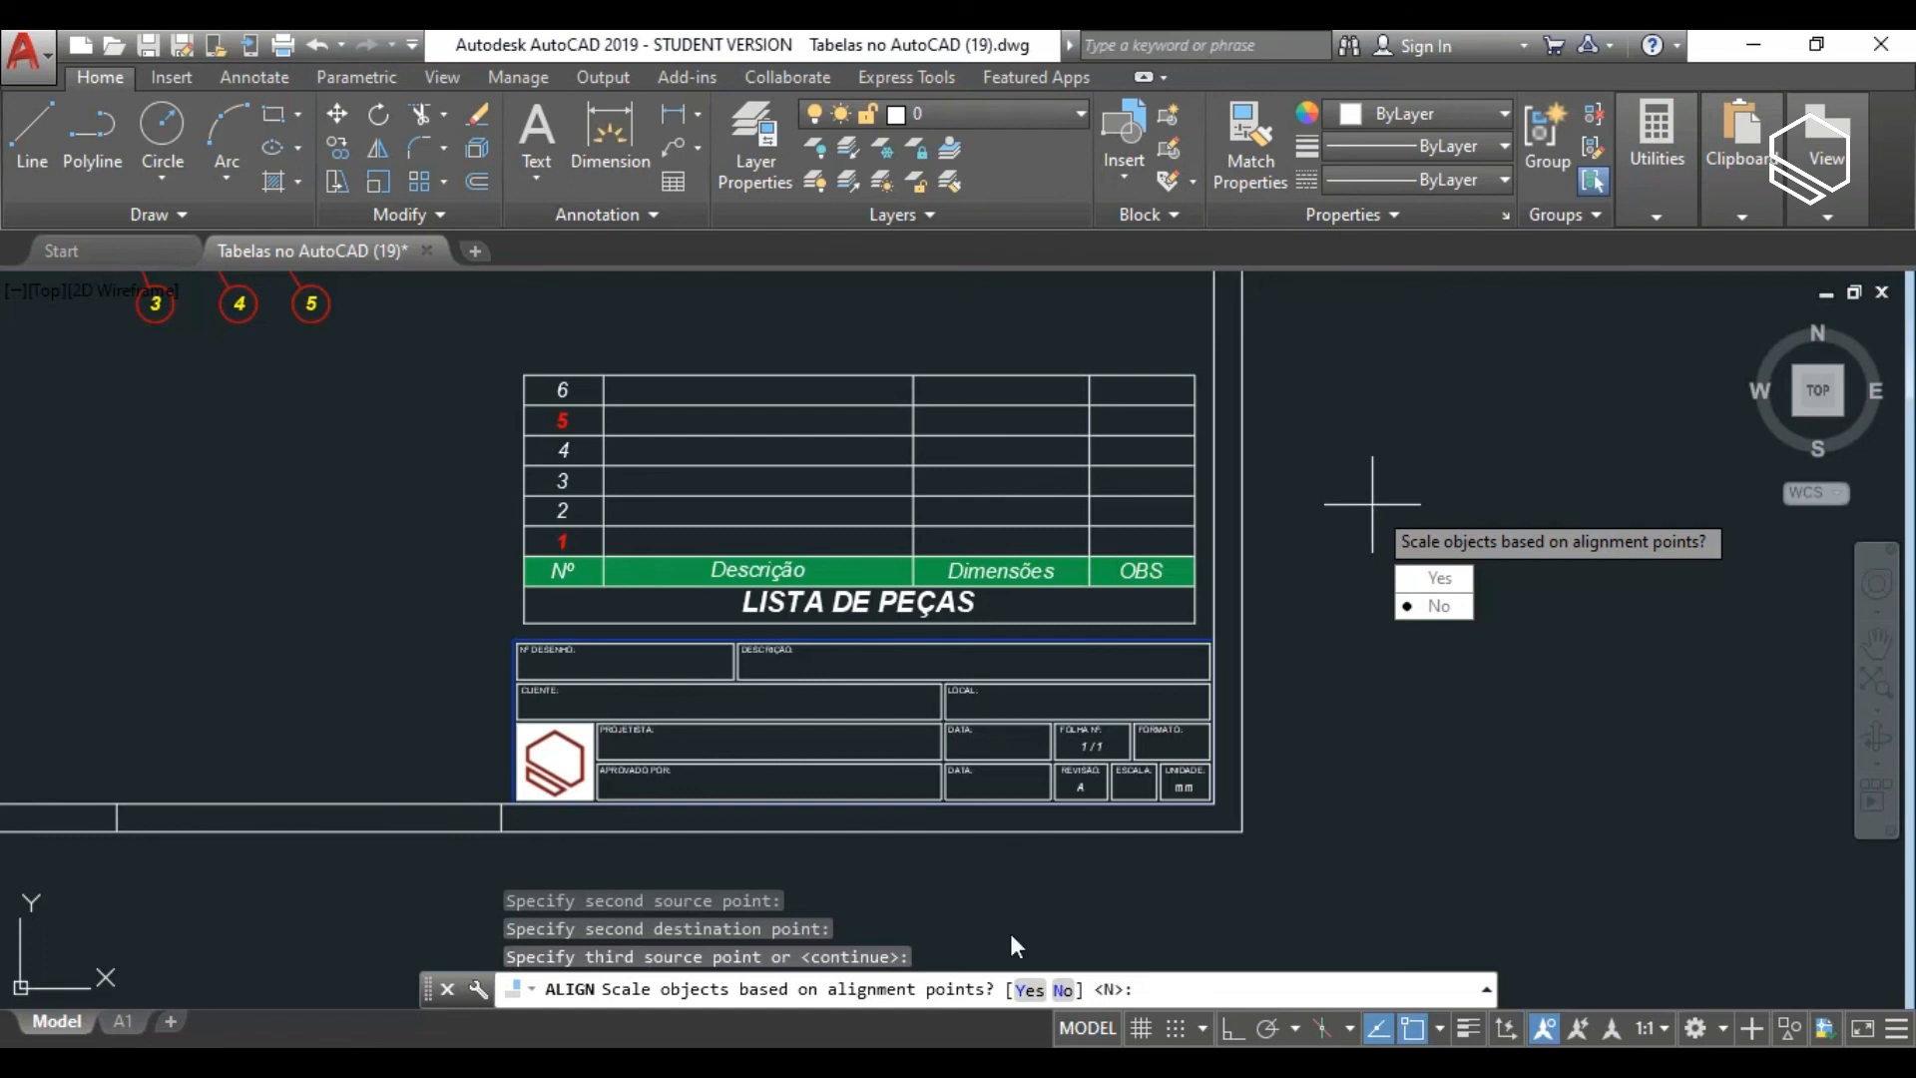
left_click(1031, 990)
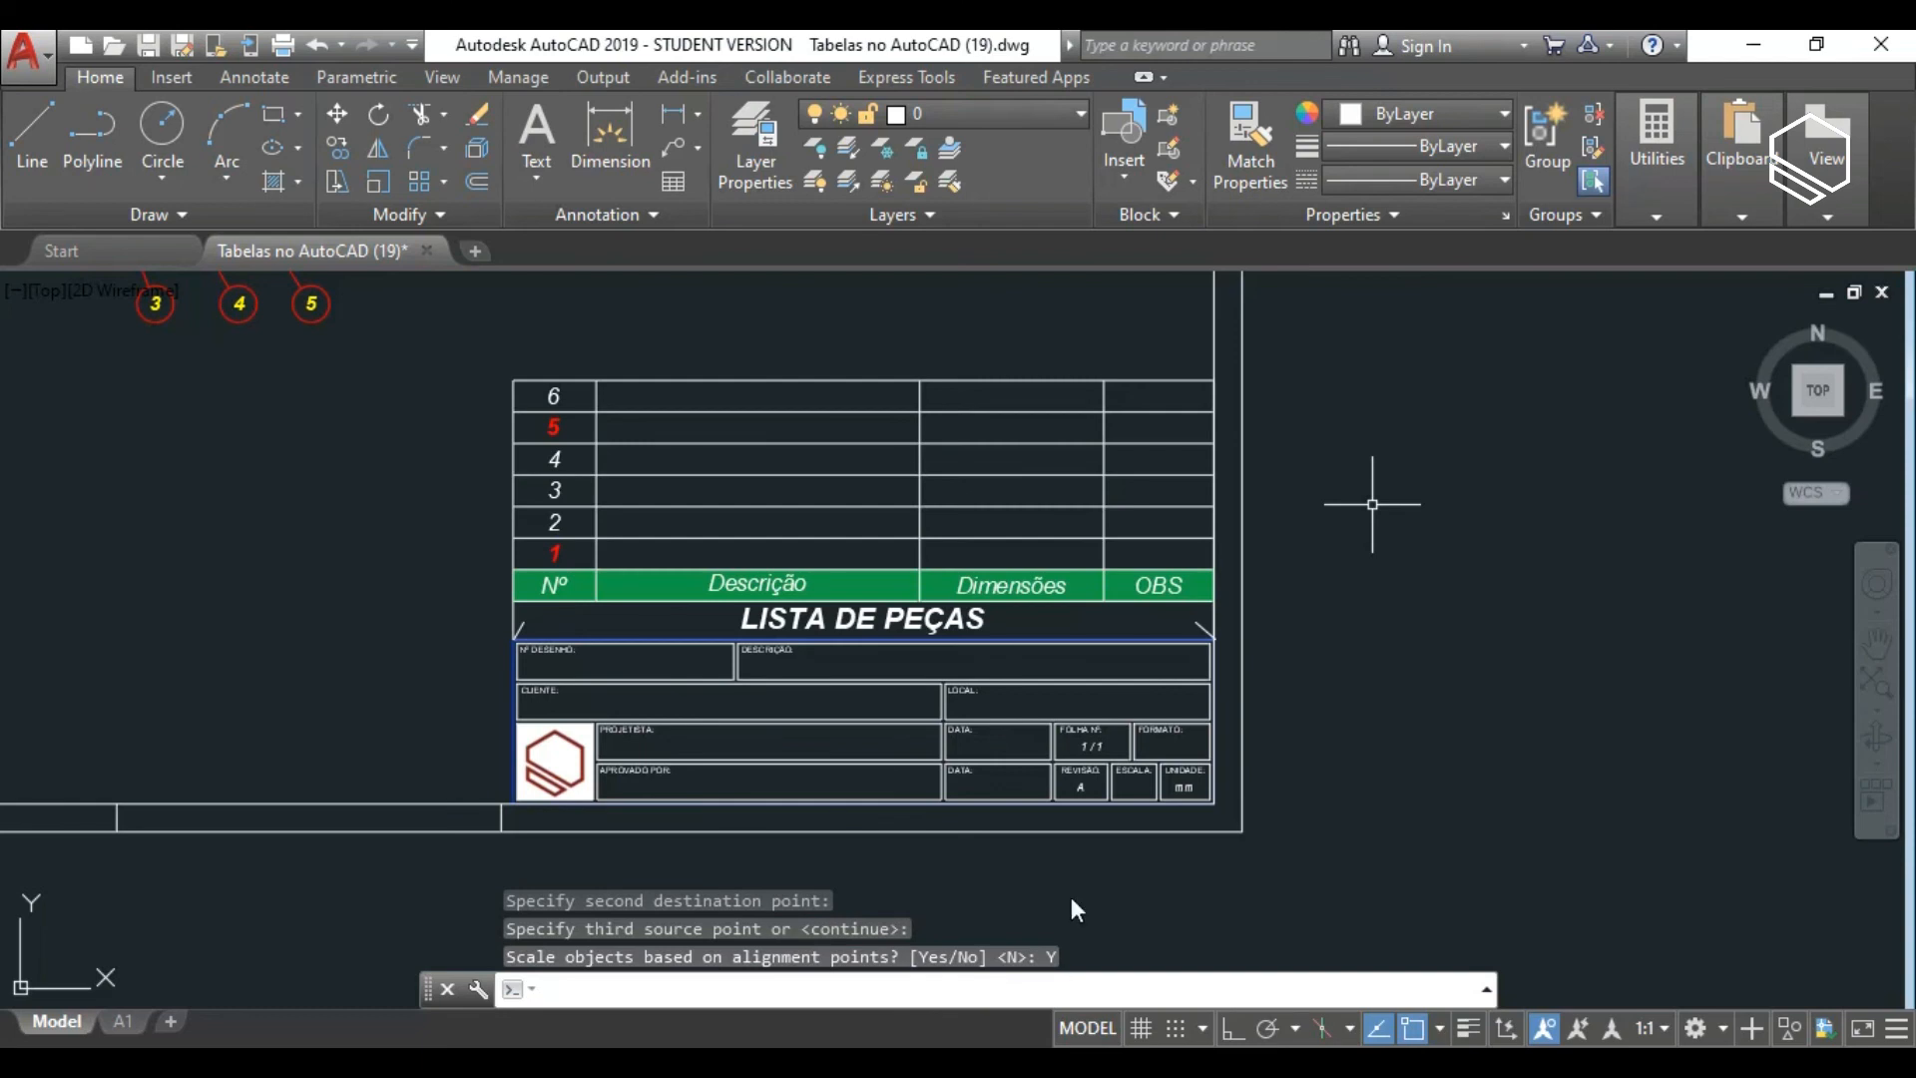
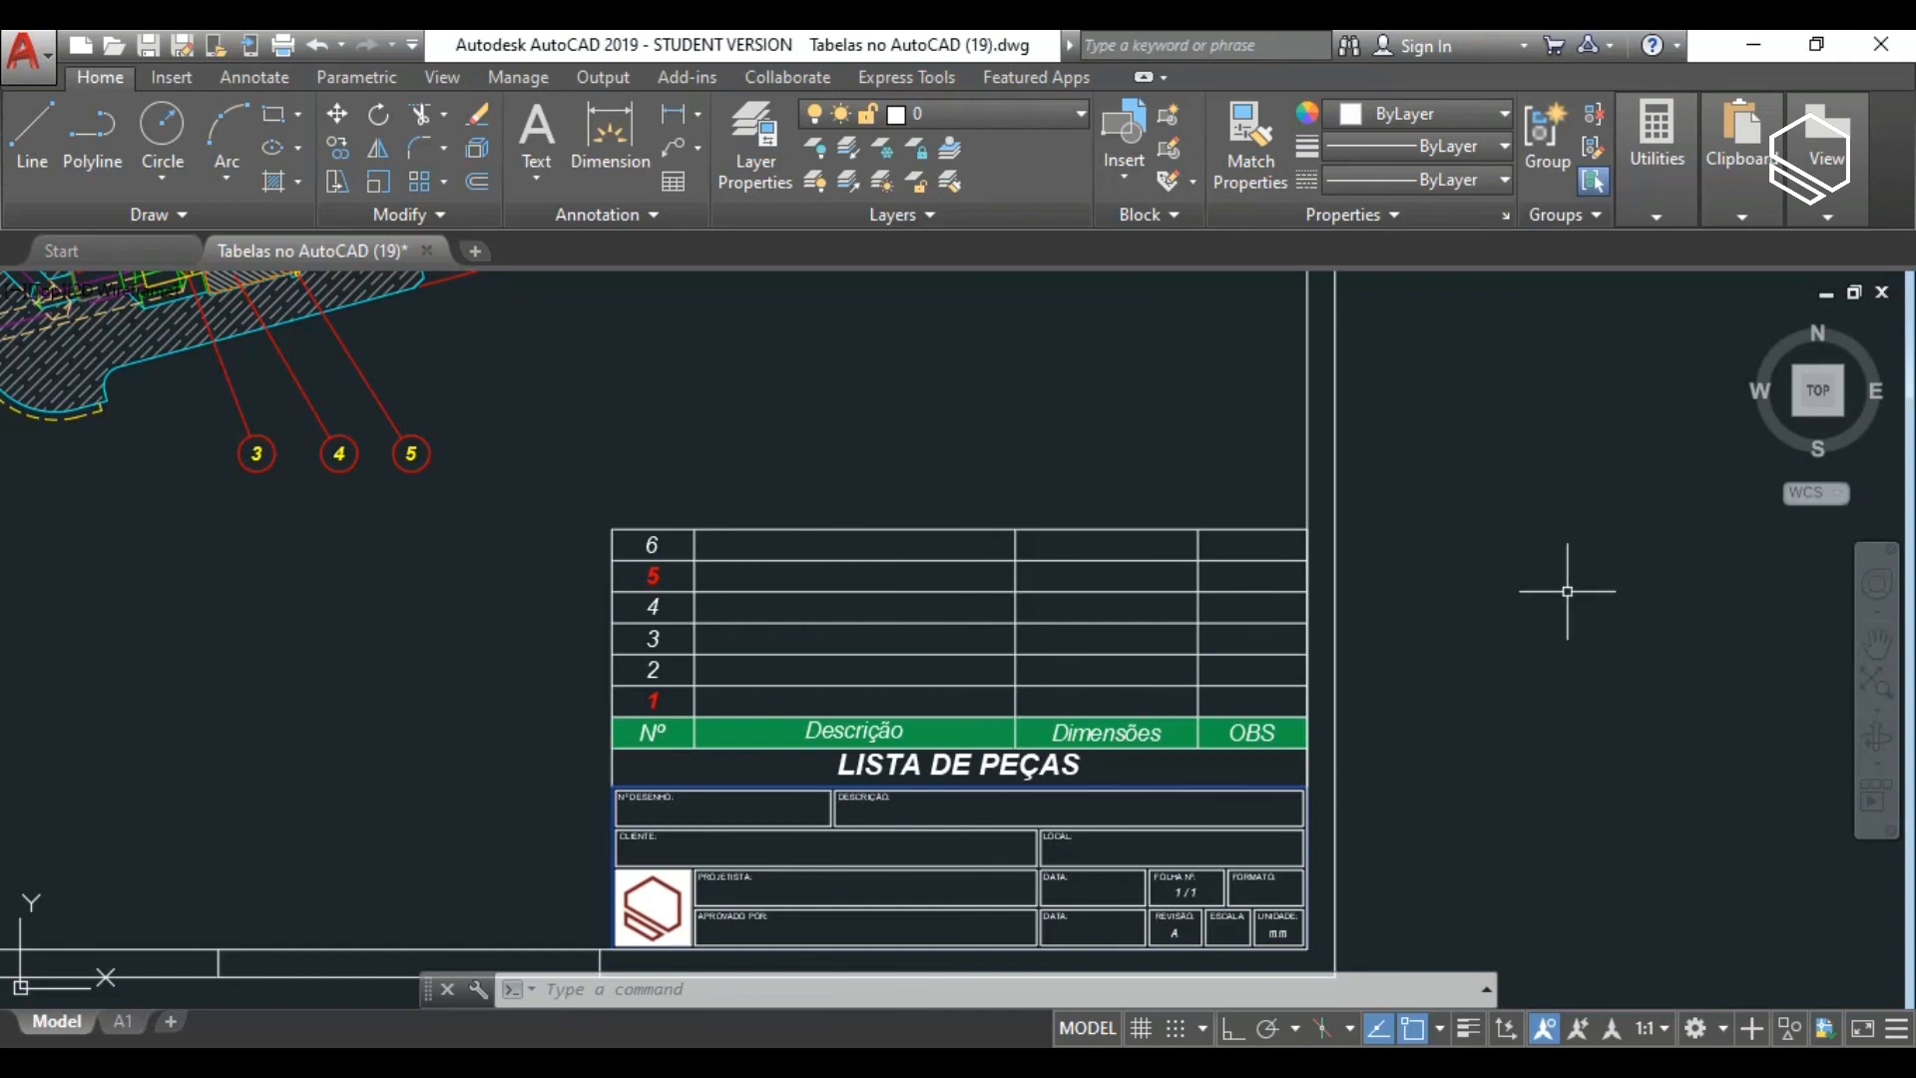
Save the LISTA DE PEÇAS table's formatting as a new table style named Exemplo 3.
left_click(964, 529)
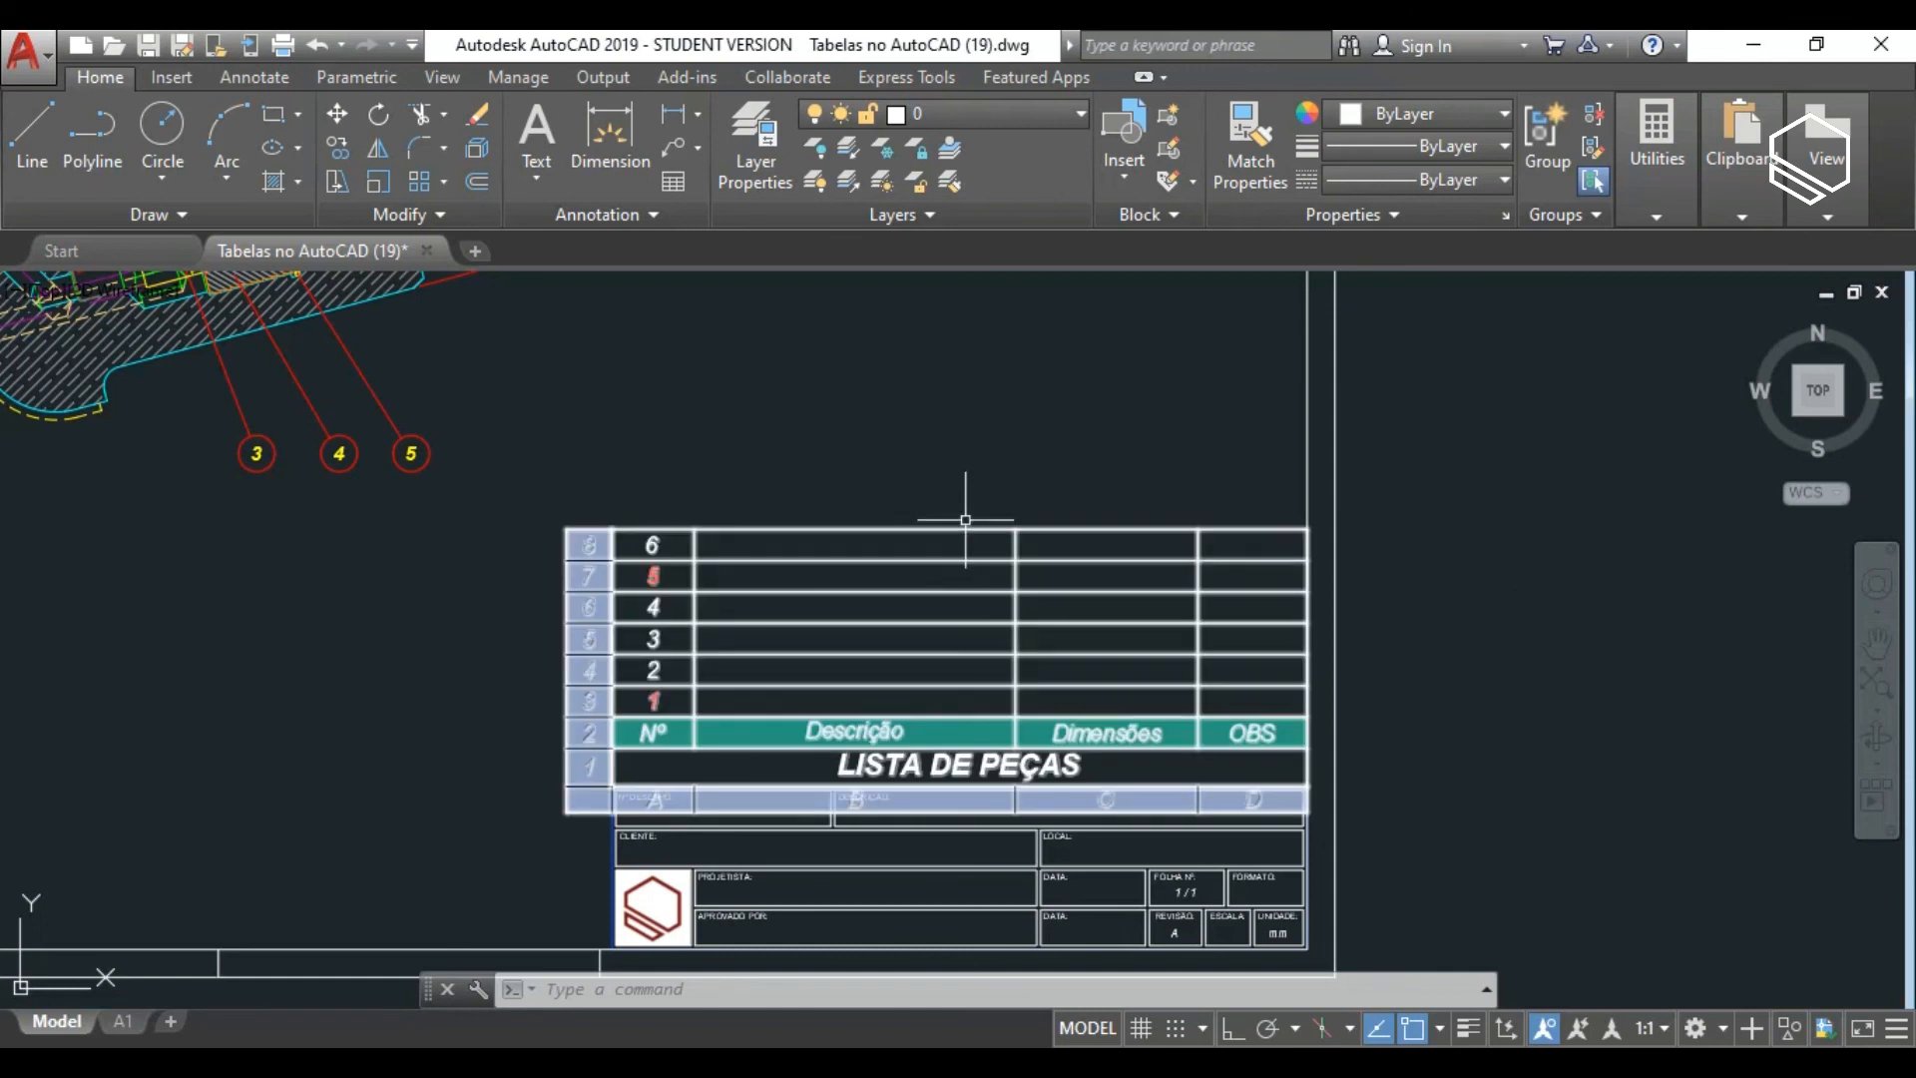
key("Escape")
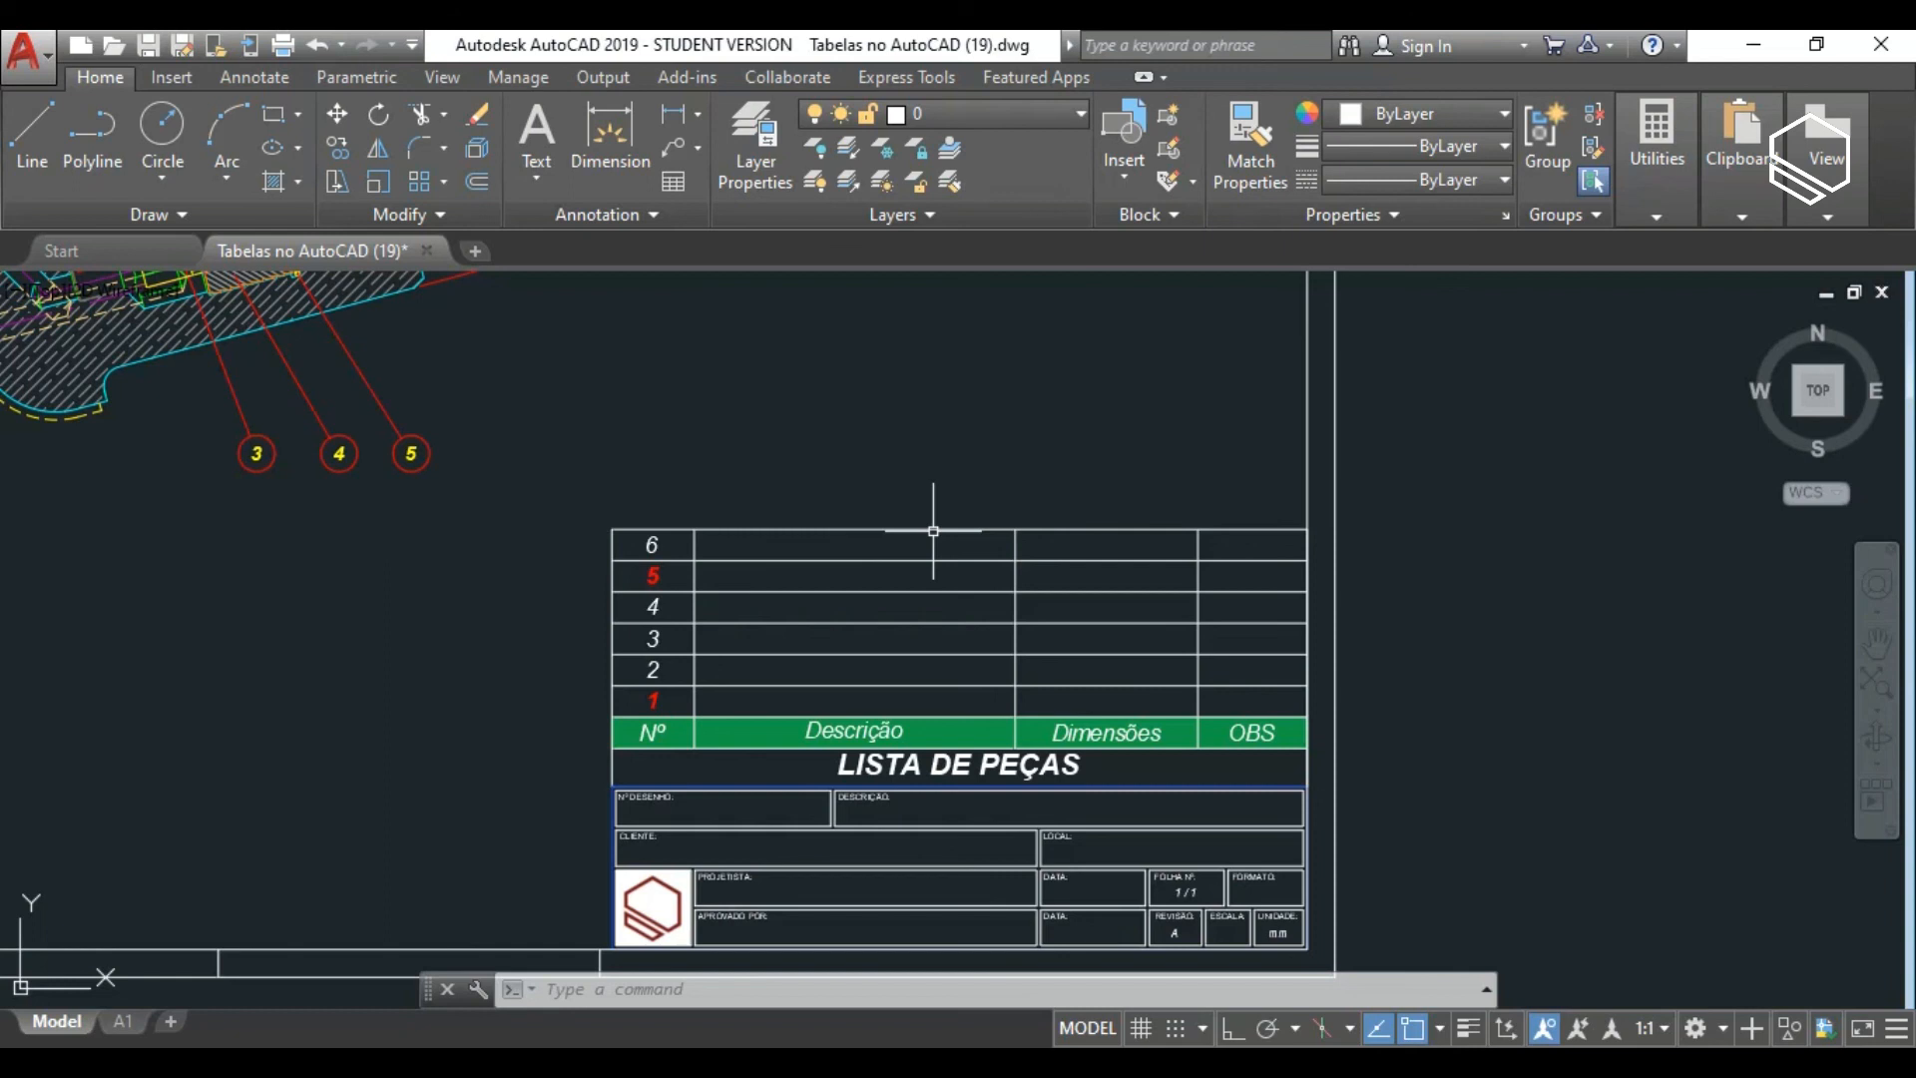
left_click(933, 530)
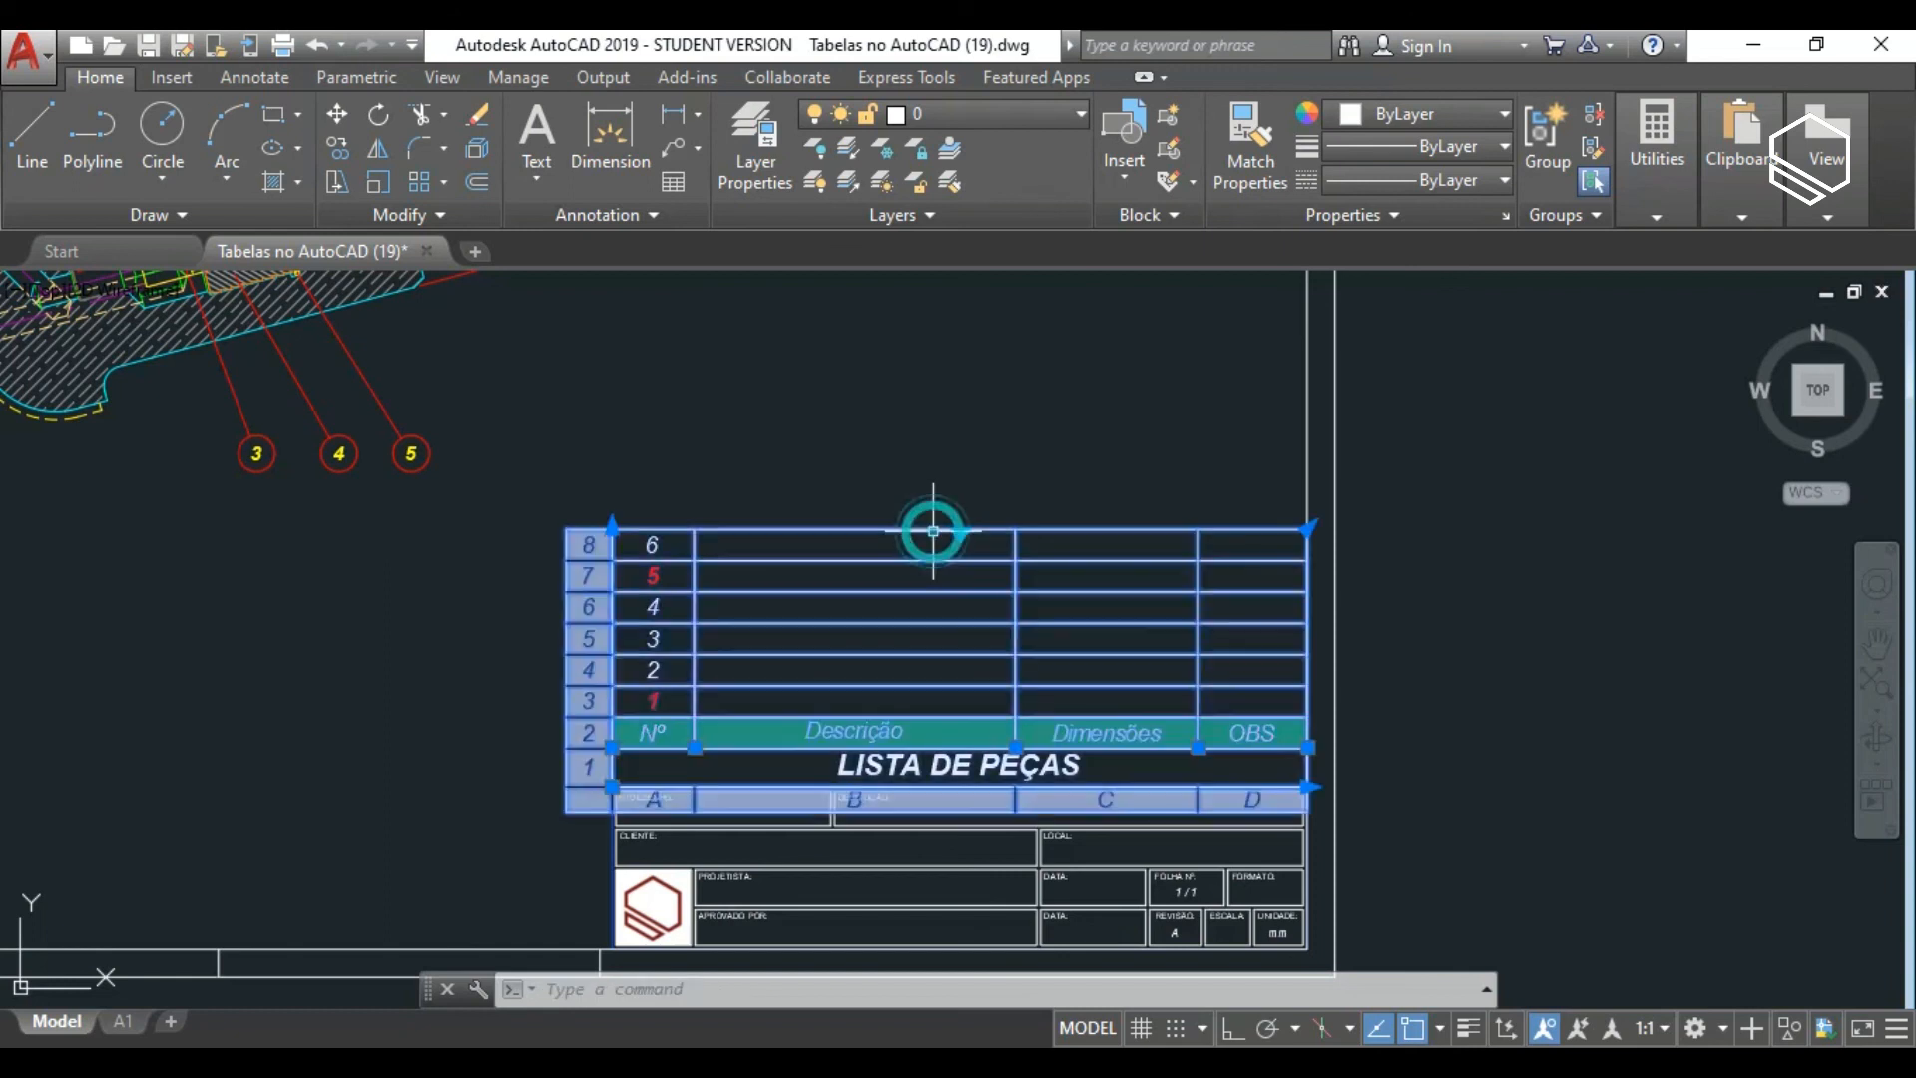
right_click(593, 636)
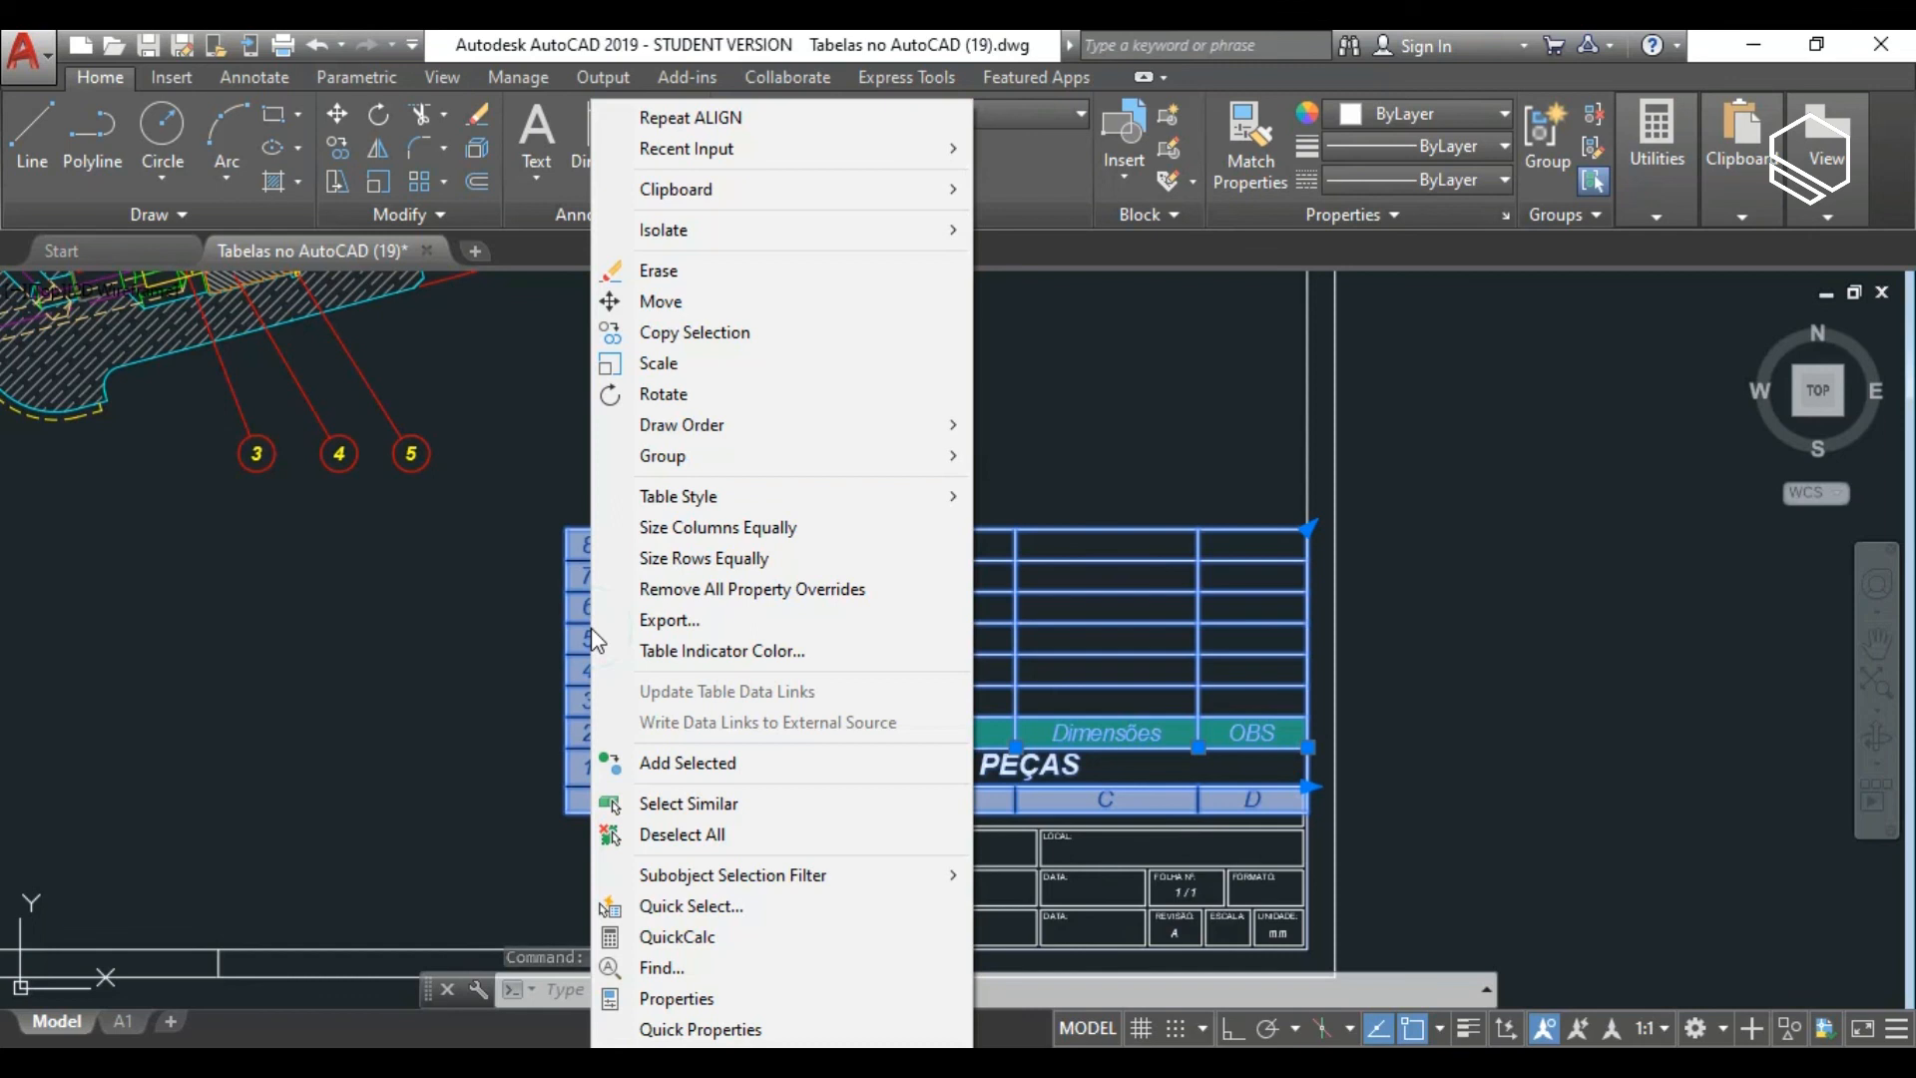
mouse_move(695, 507)
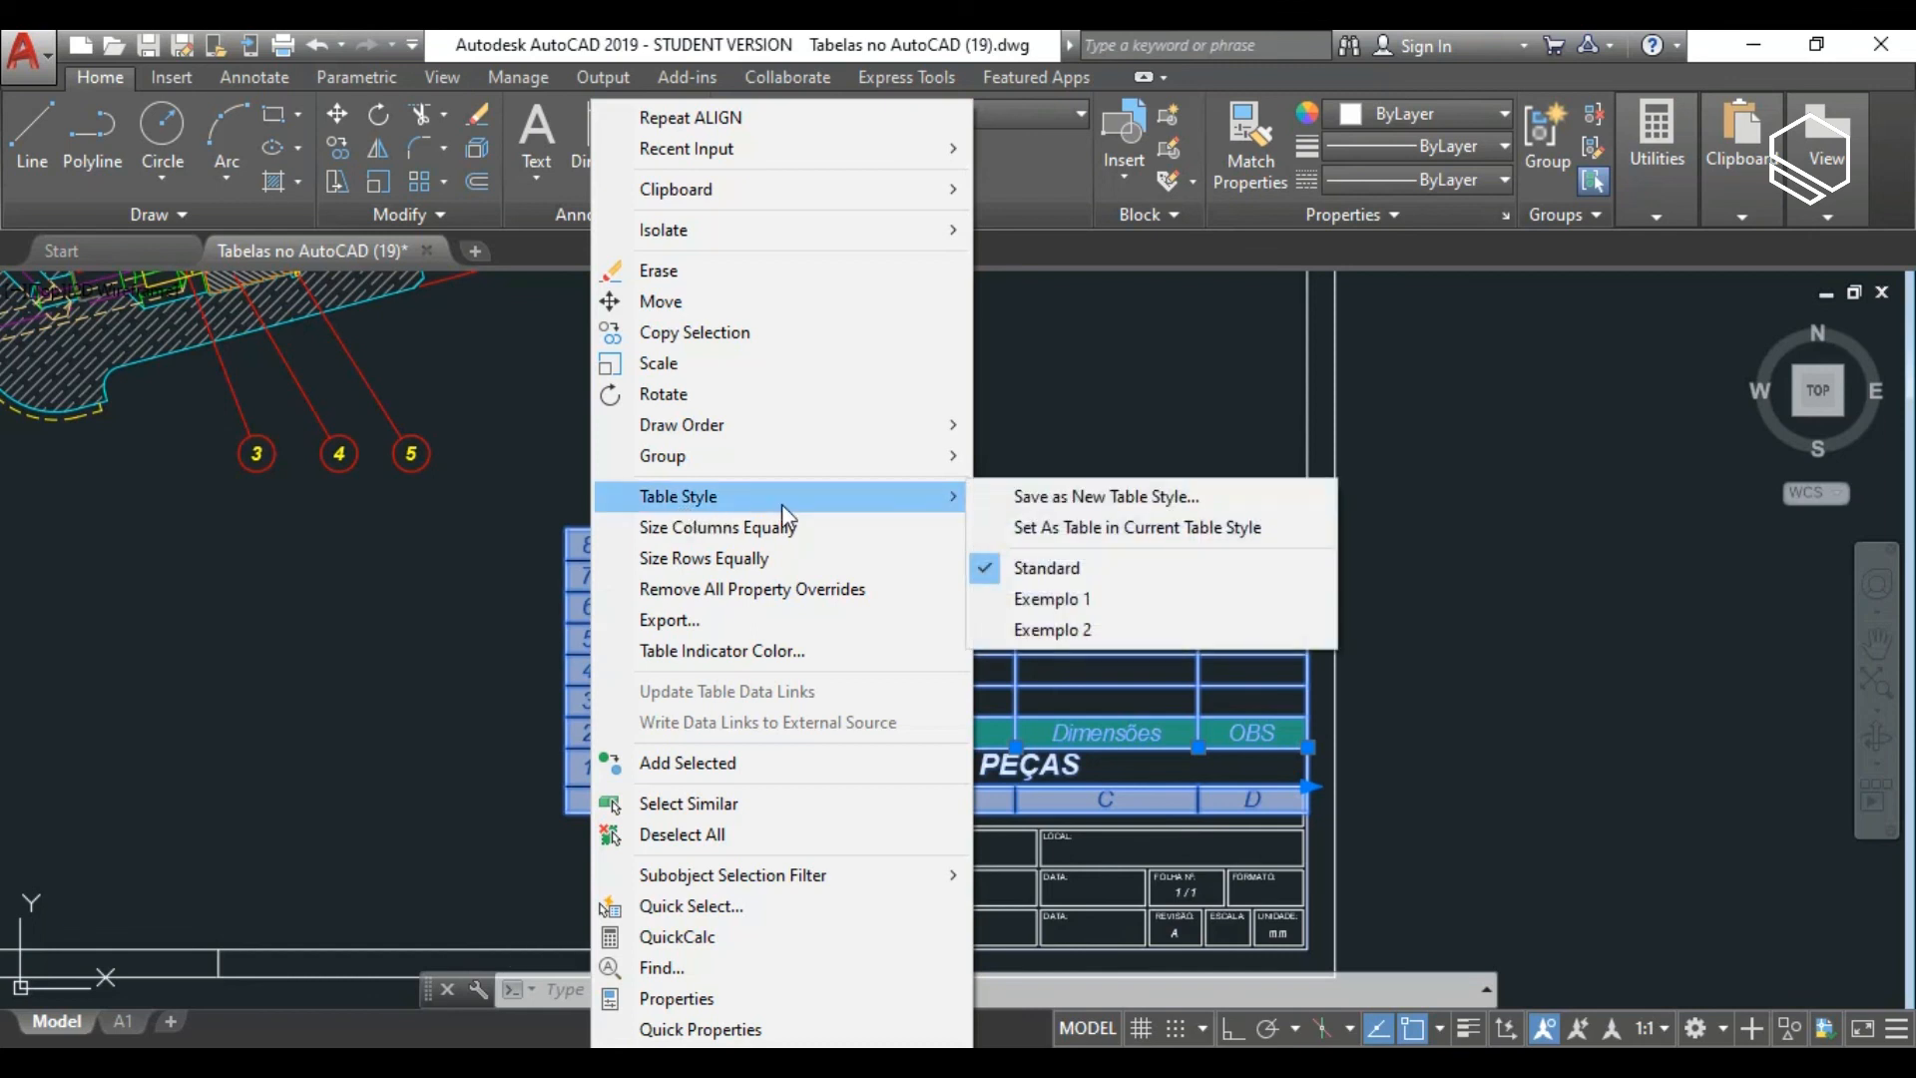
left_click(1053, 496)
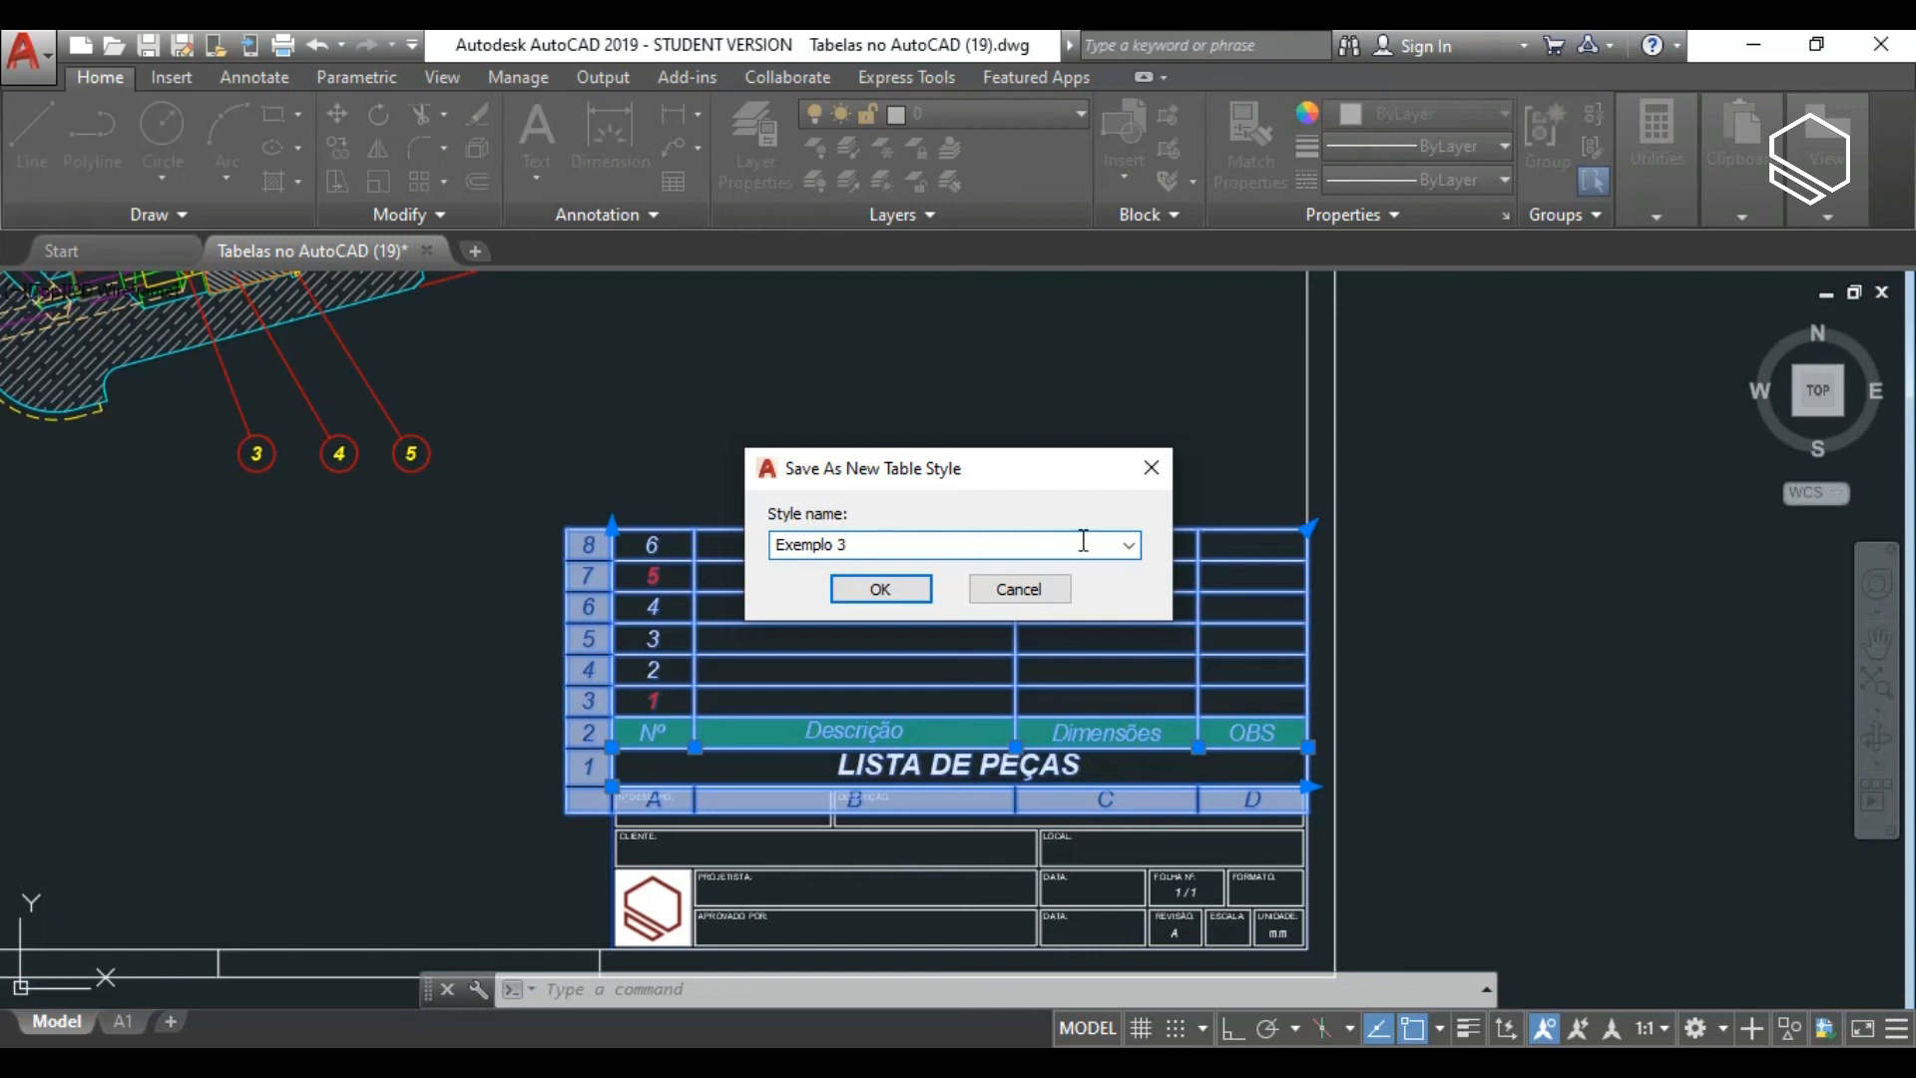
left_click(903, 593)
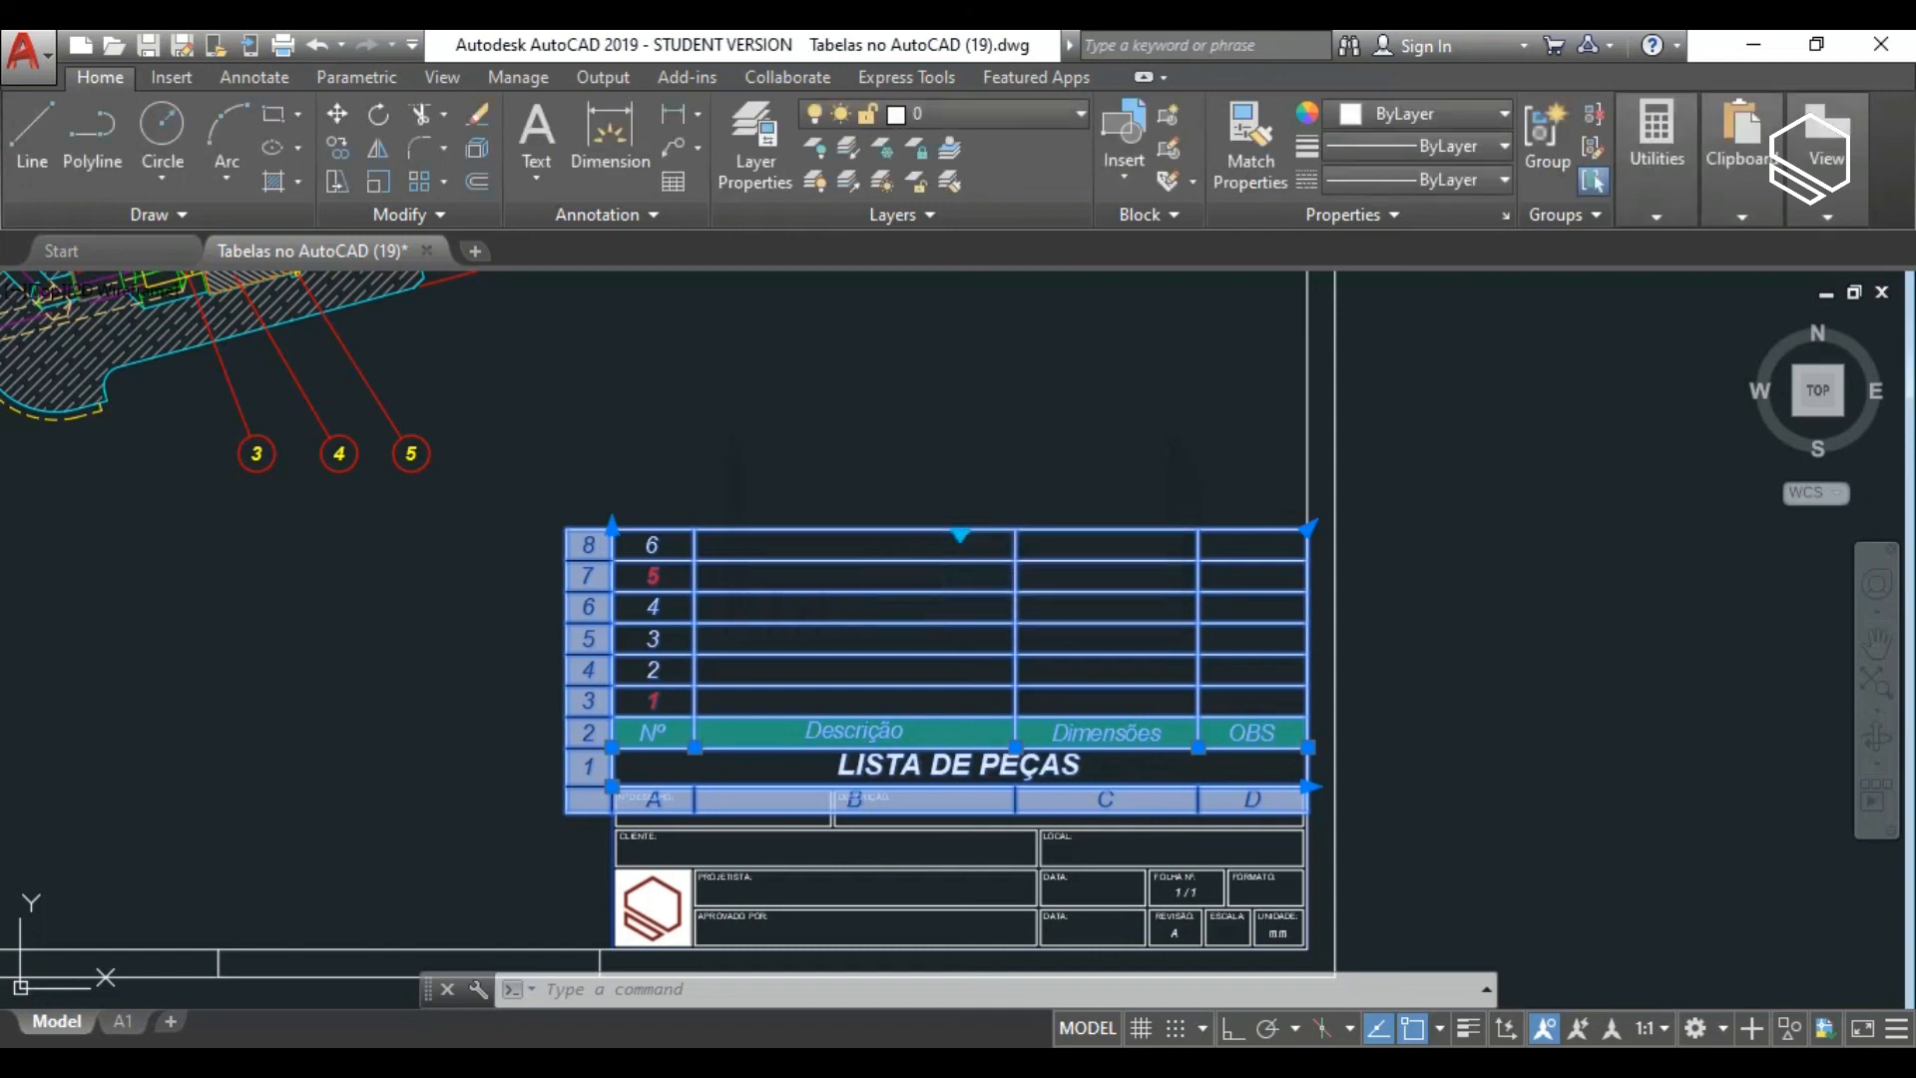
left_click(839, 452)
key("Escape")
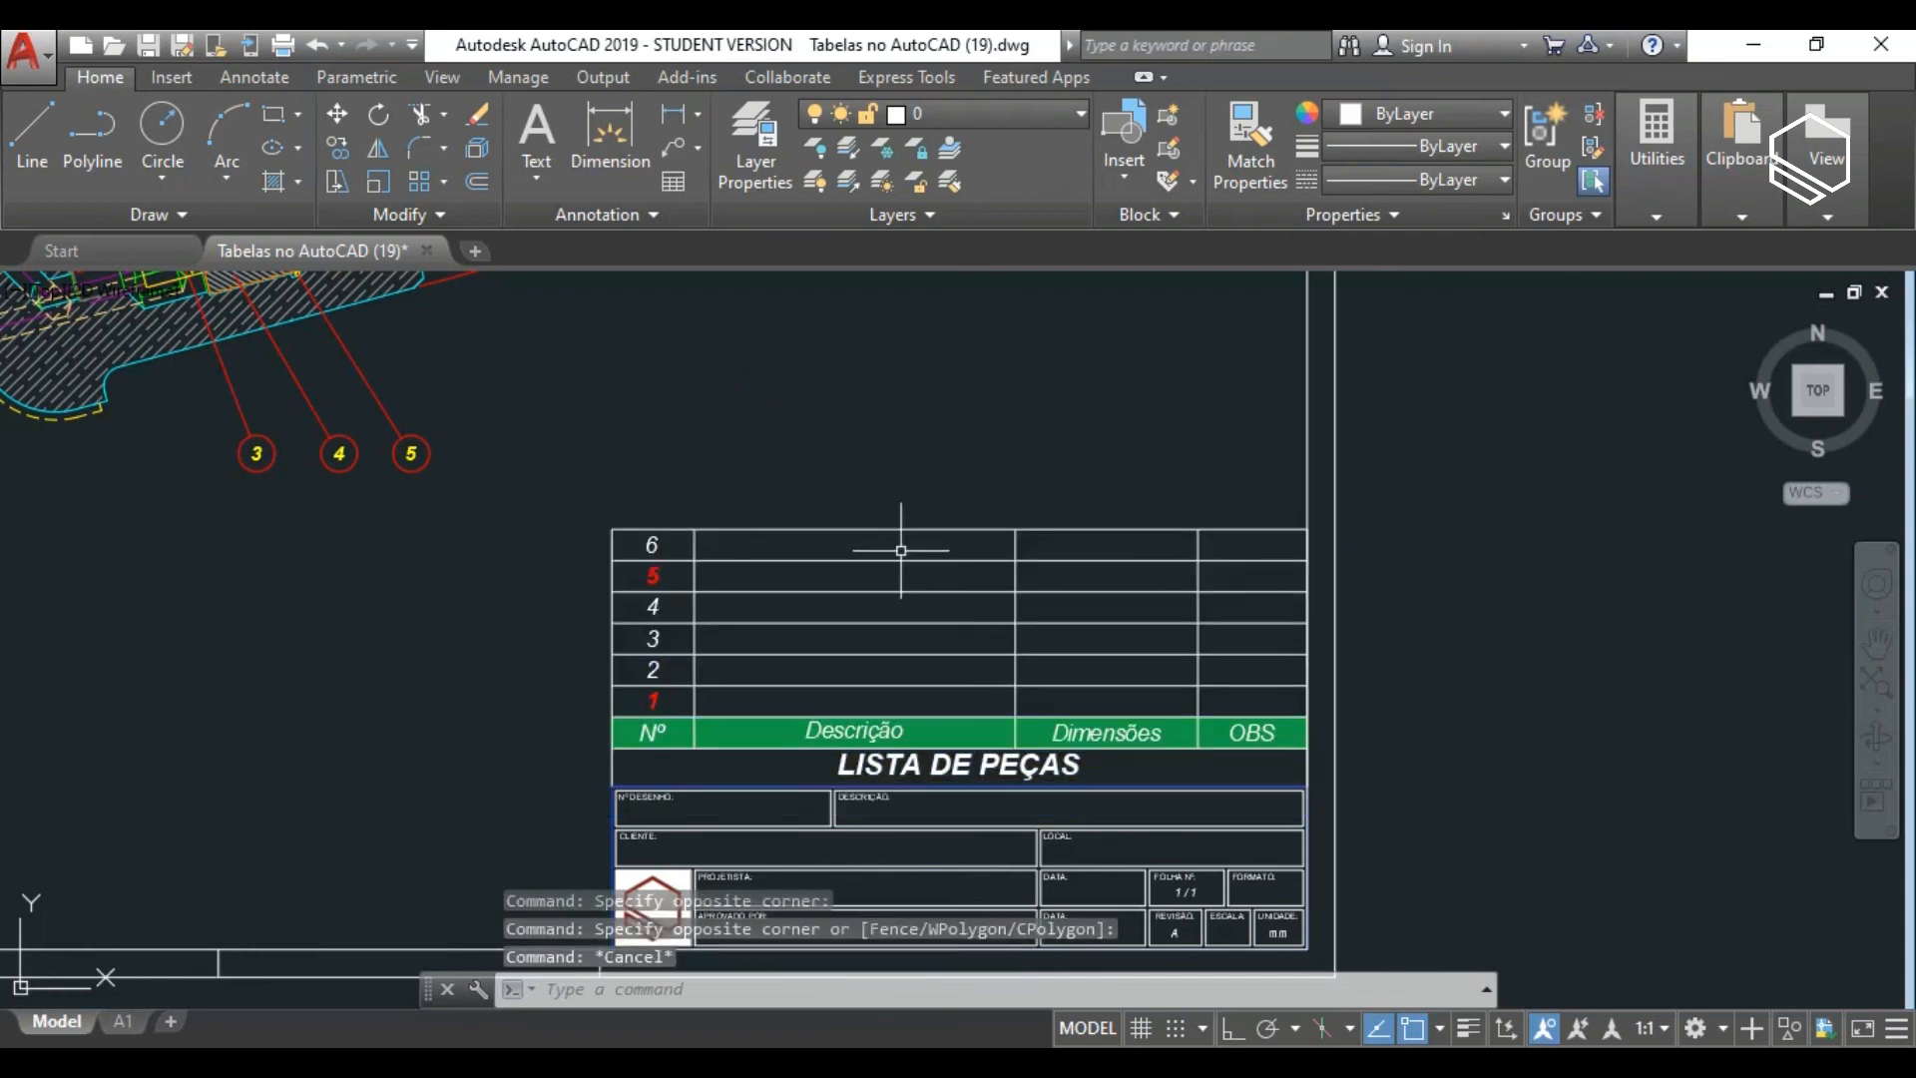
left_click(905, 546)
key("Escape")
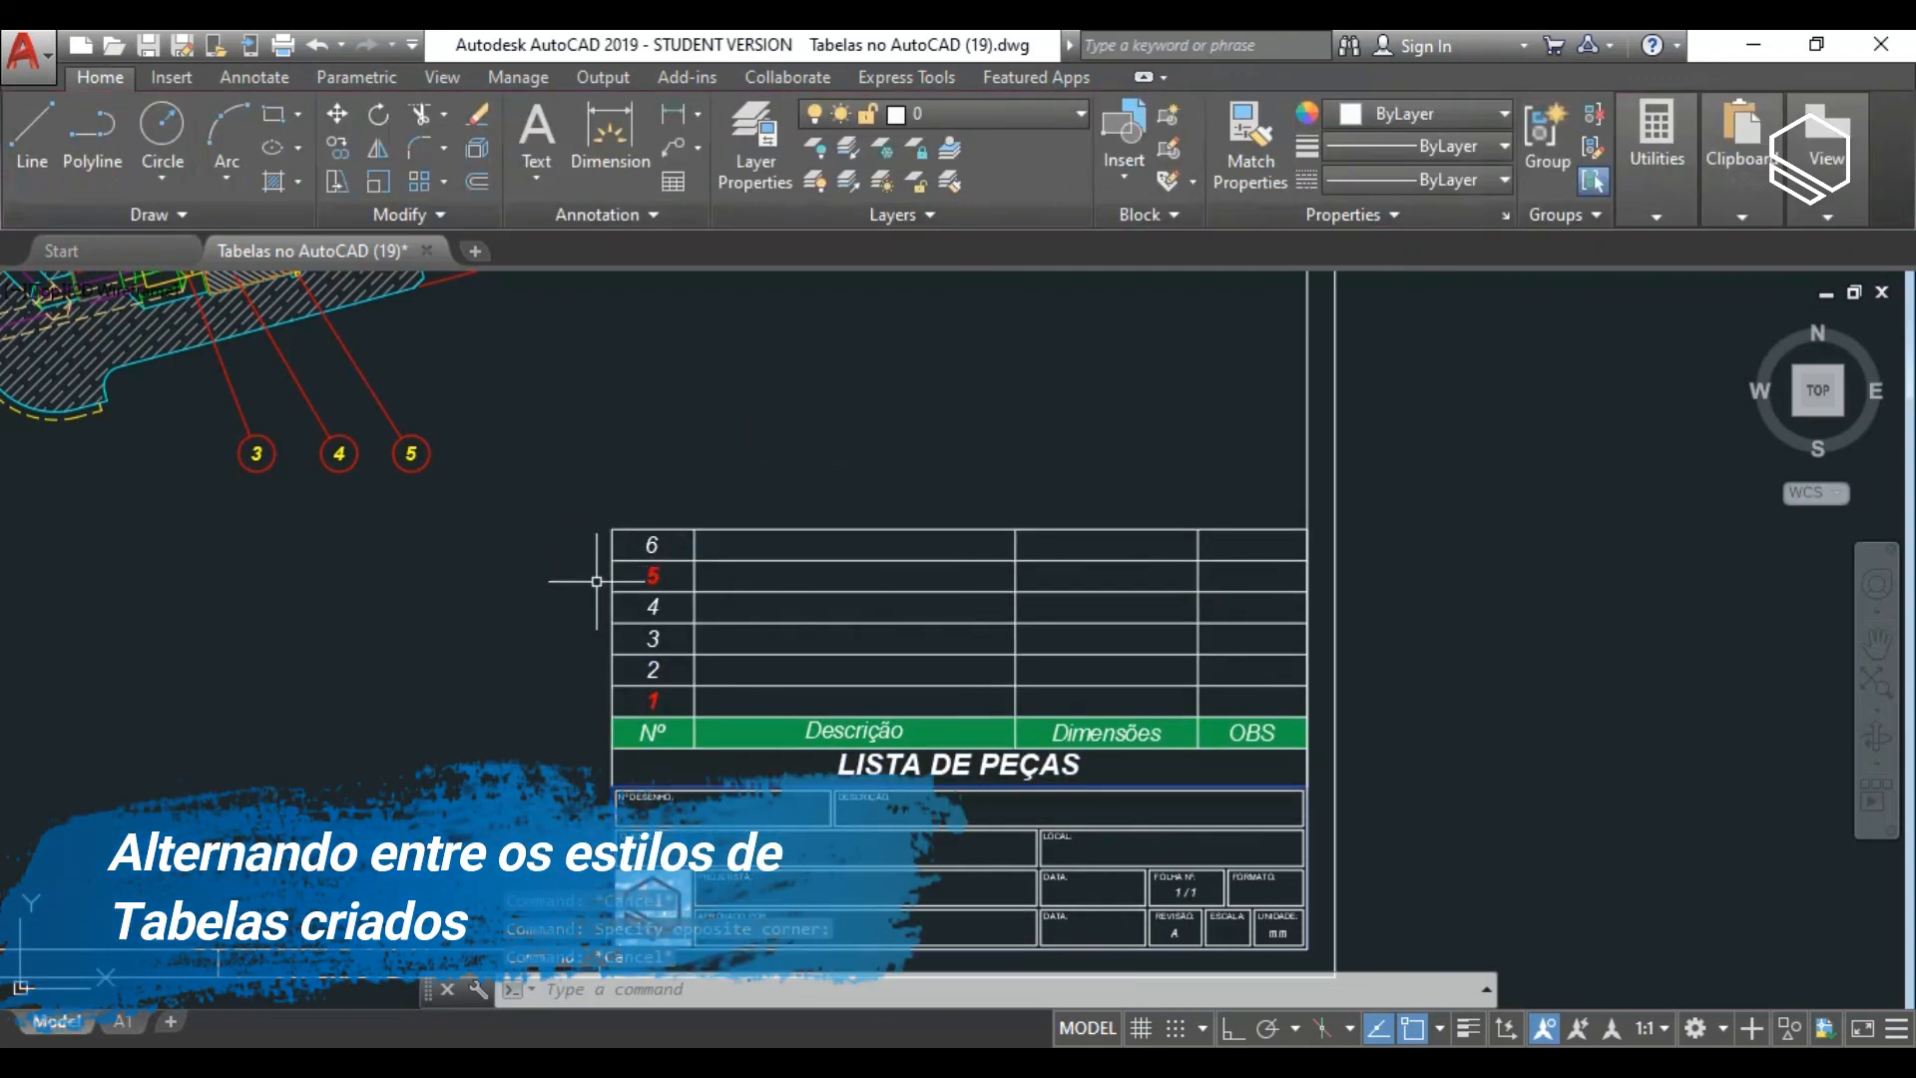
Apply the Exemplo 2 table style to the LISTA DE PEÇAS table.
left_click(639, 593)
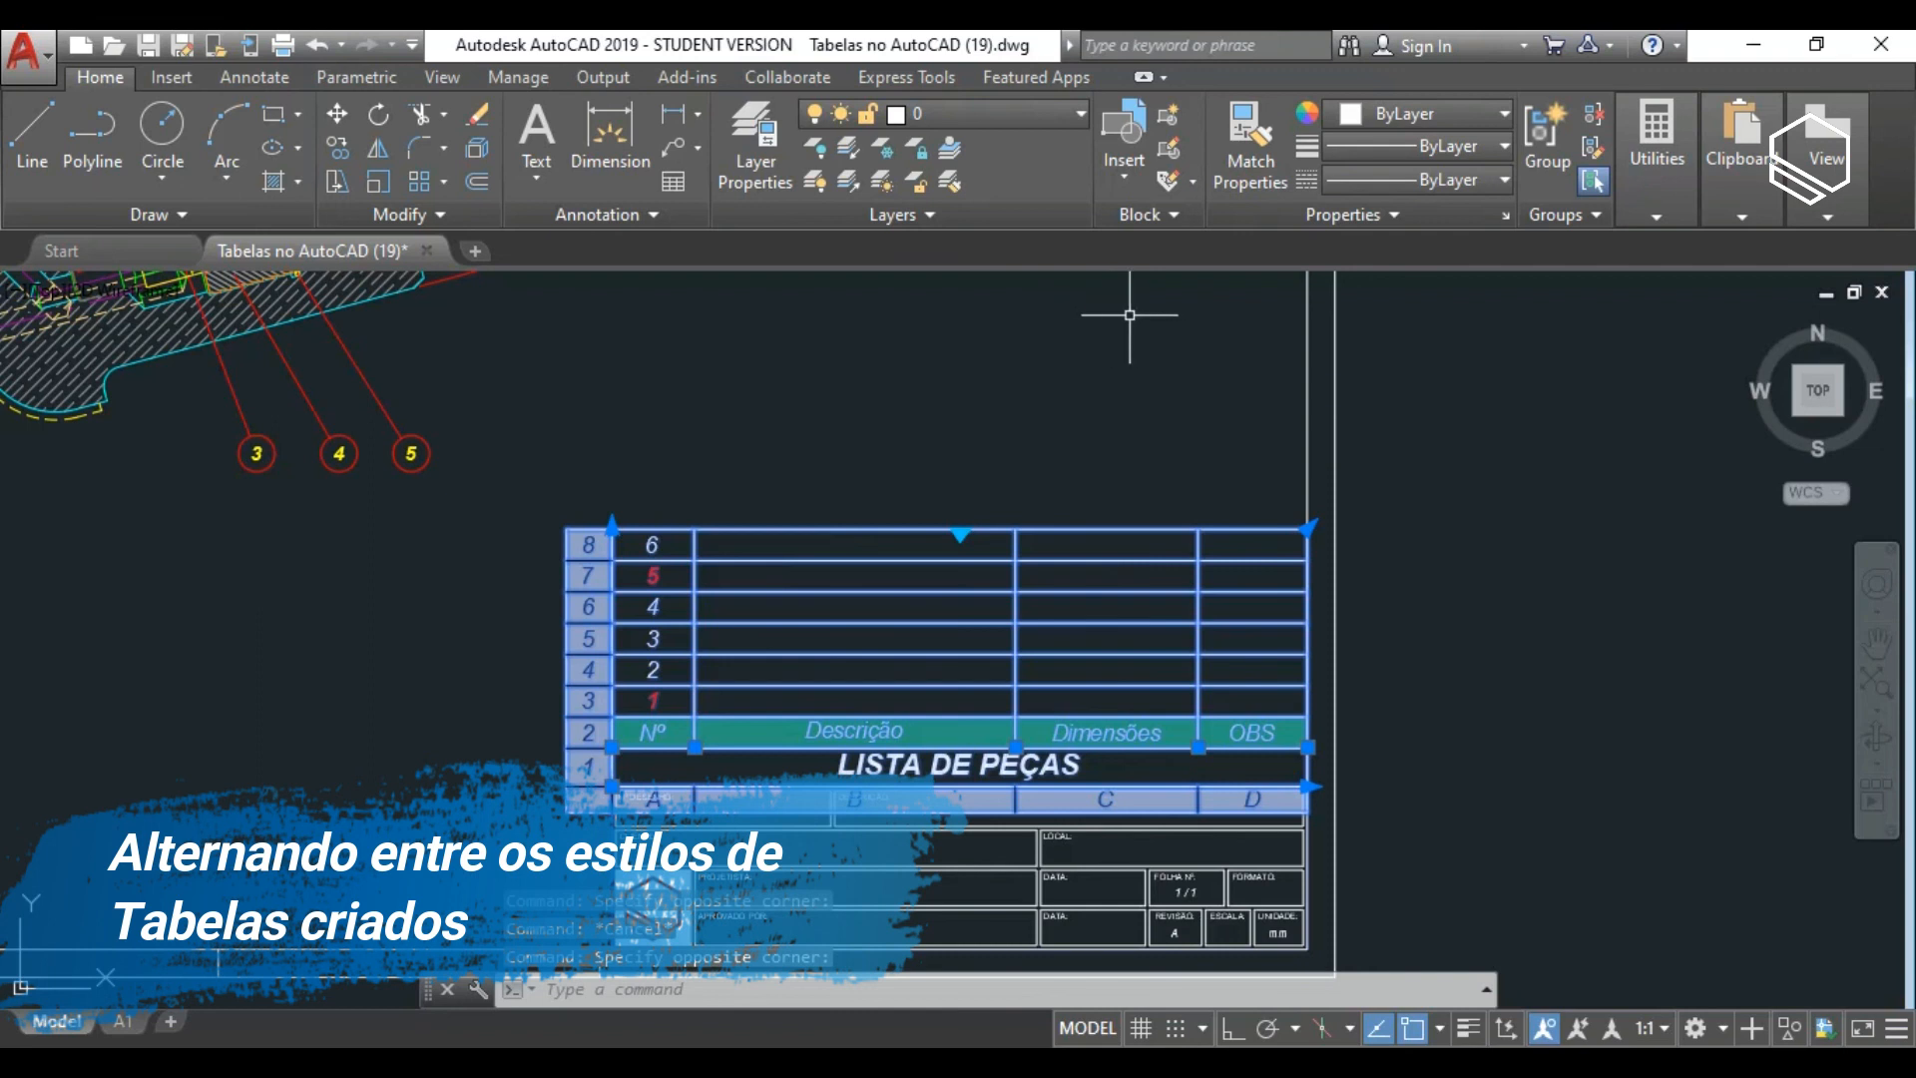
left_click(621, 217)
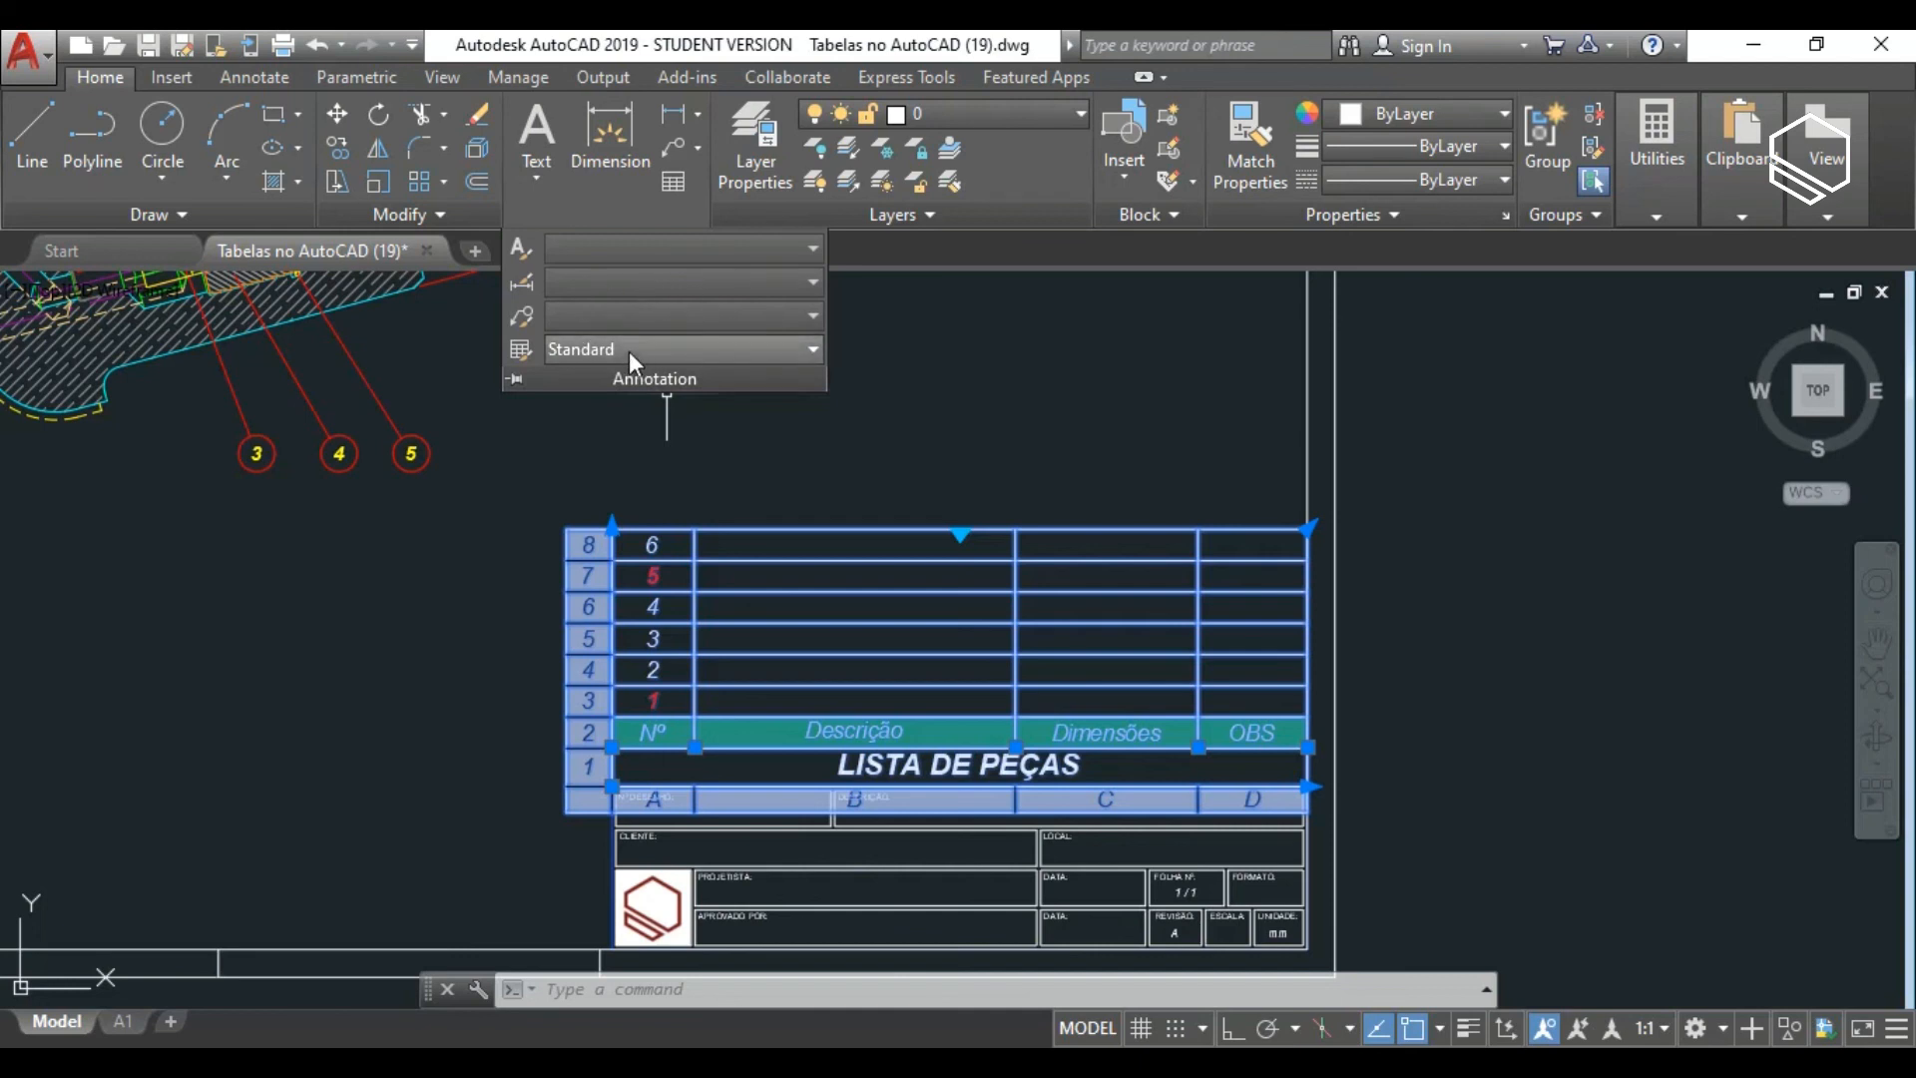
left_click(698, 354)
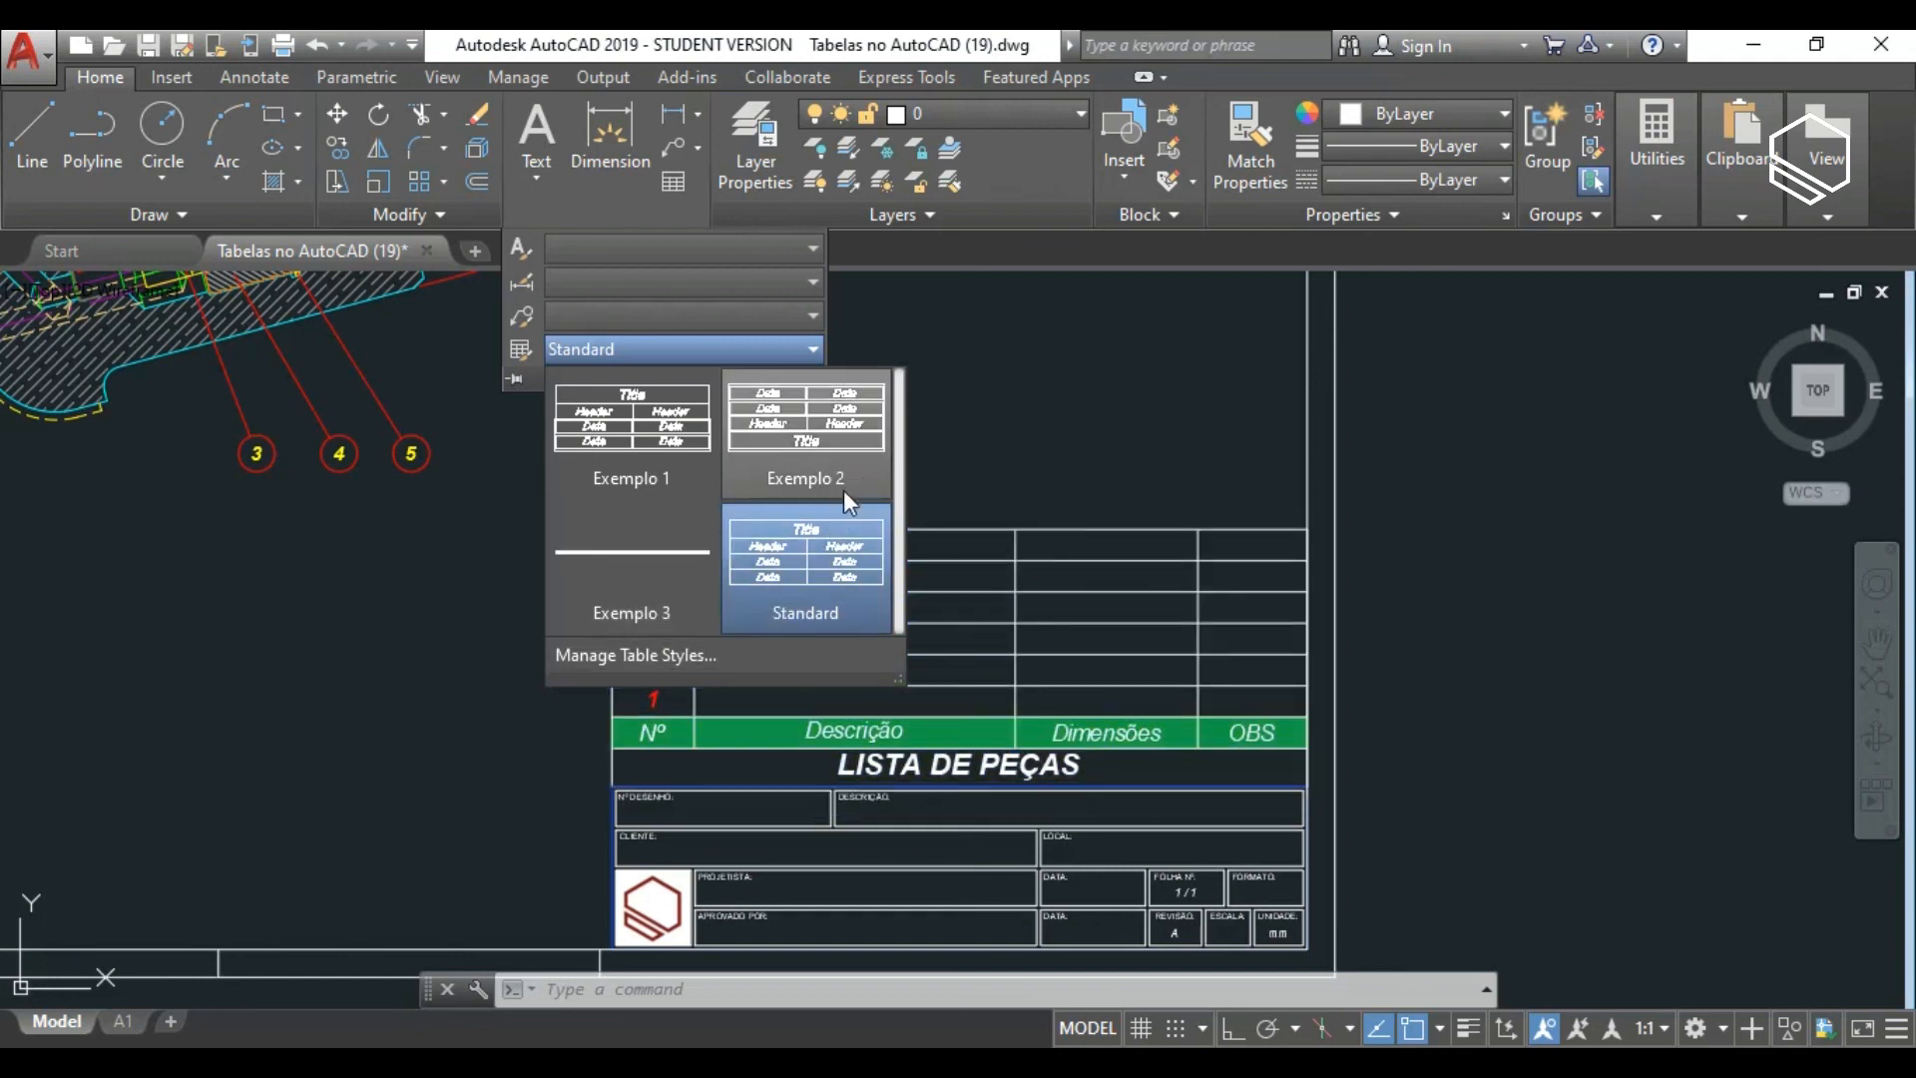
left_click(824, 431)
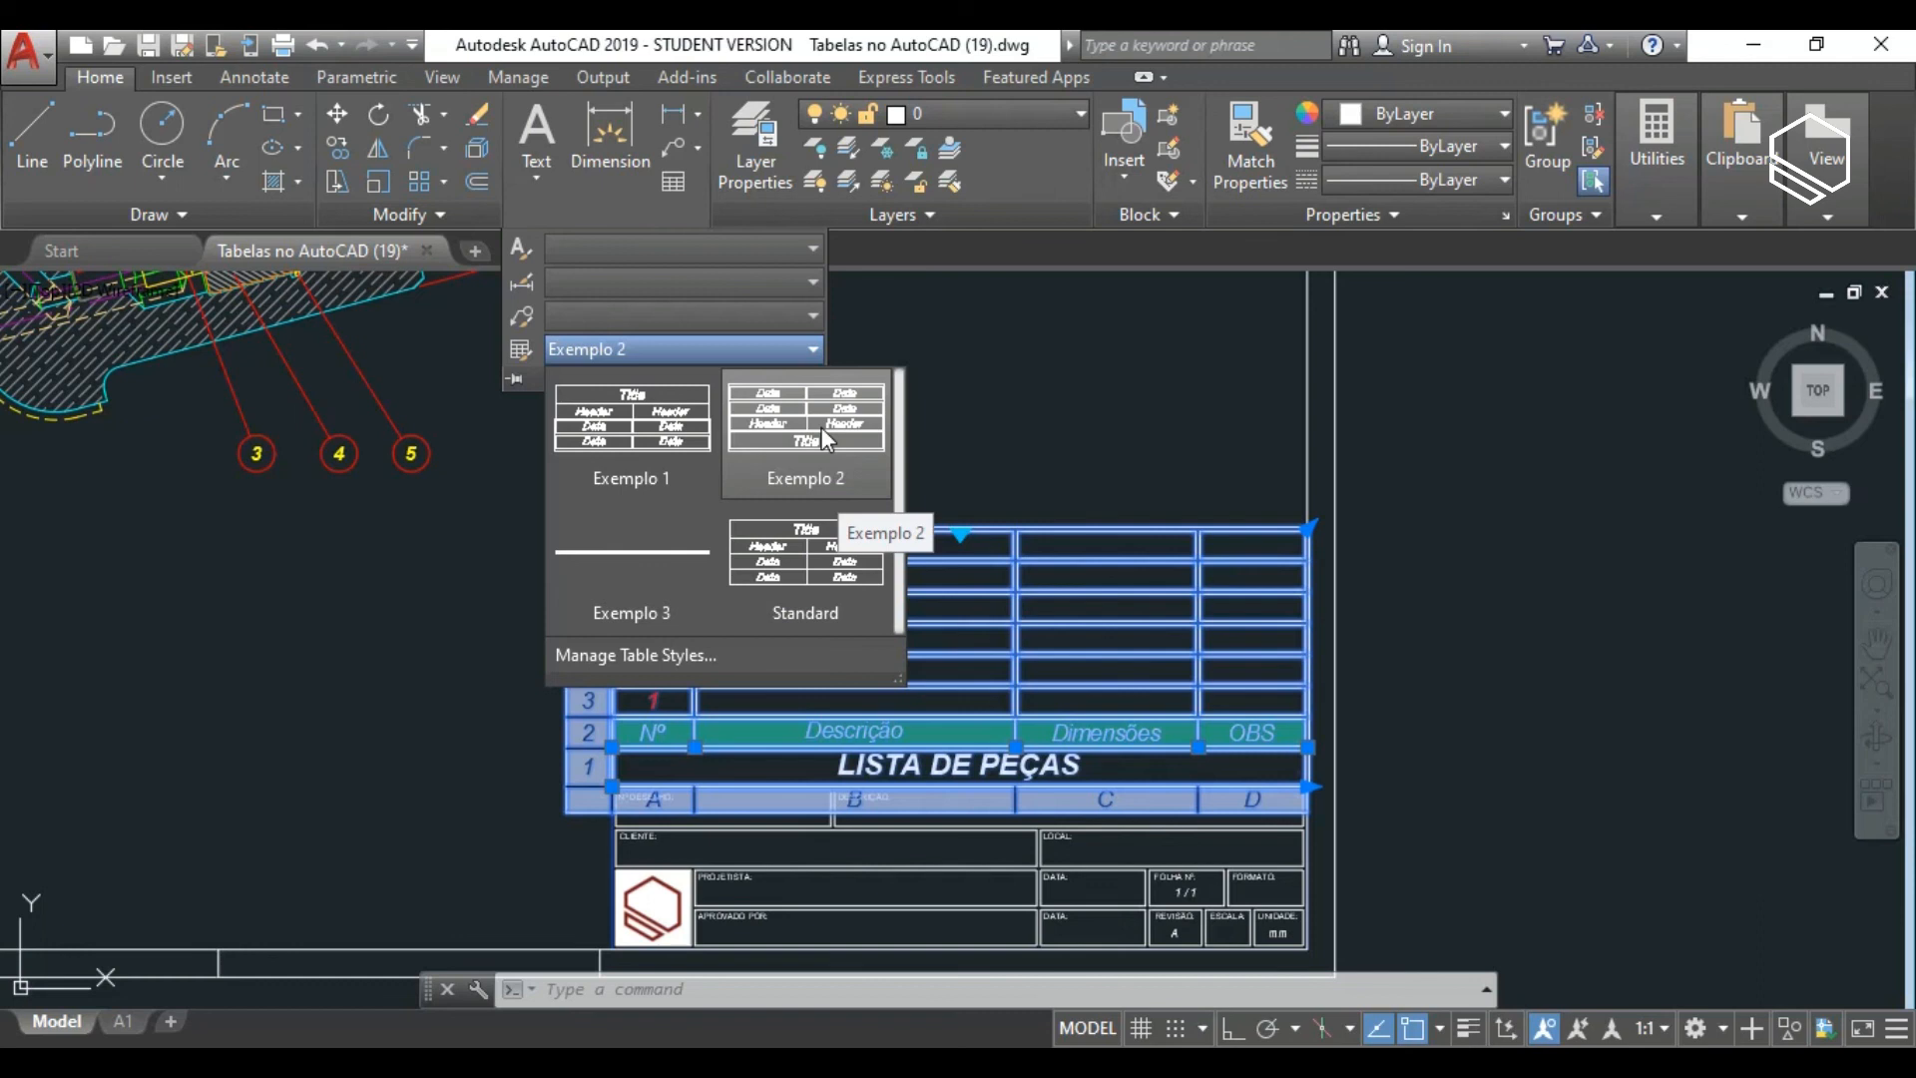
left_click(822, 427)
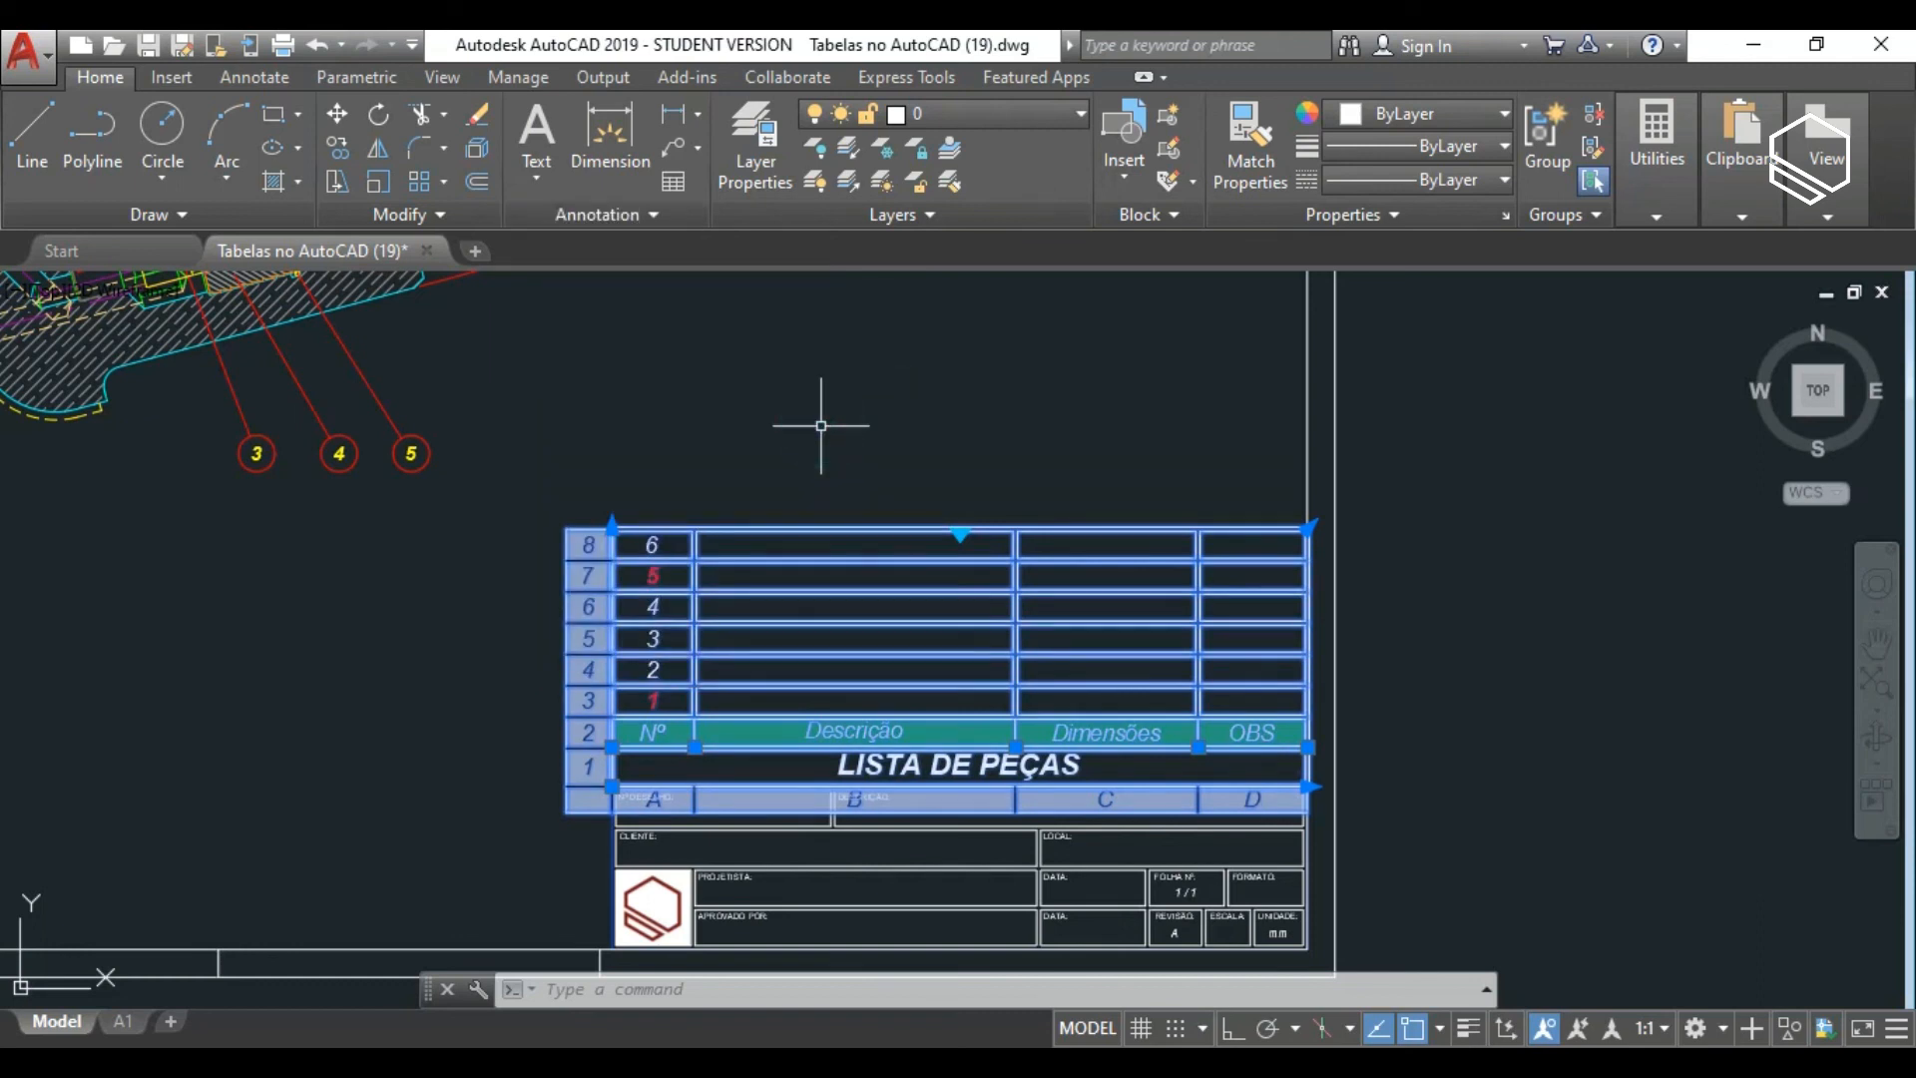
left_click(967, 499)
key("Escape")
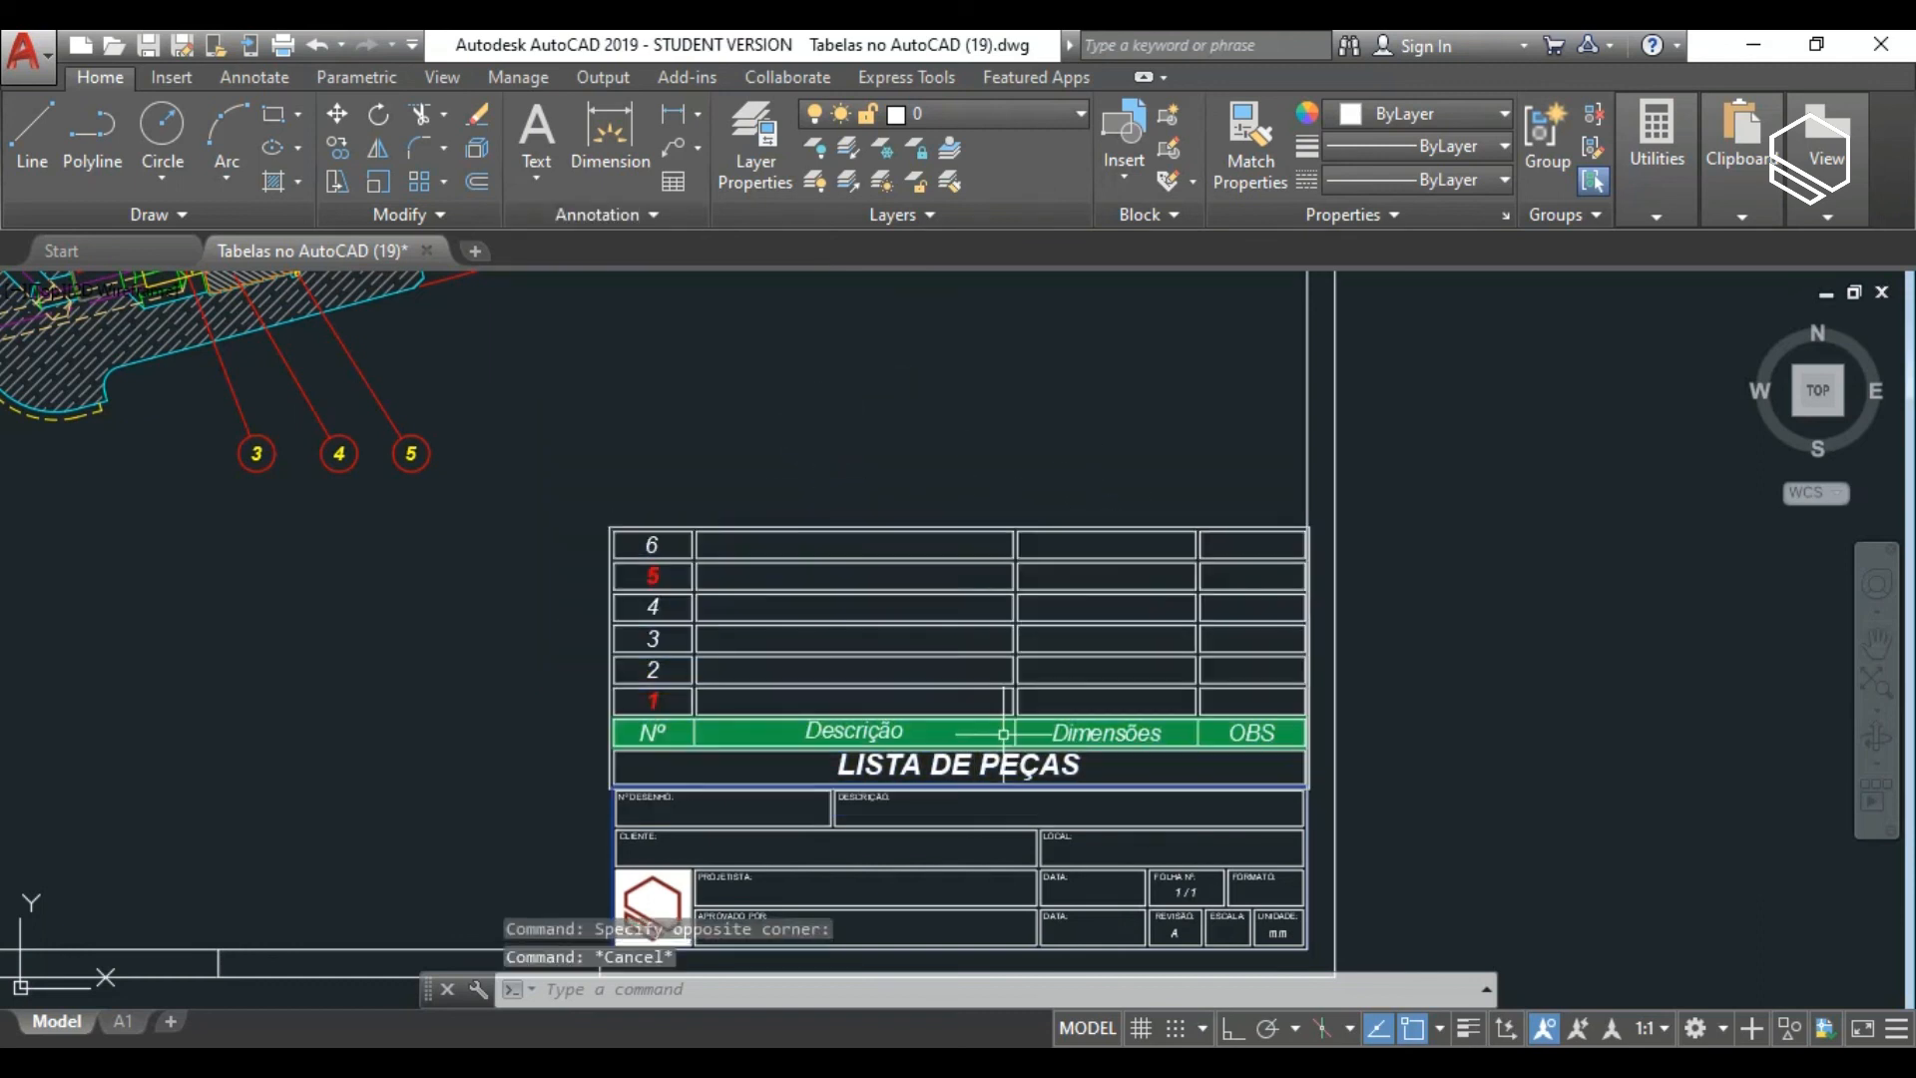
scroll(720, 527, "down", 2)
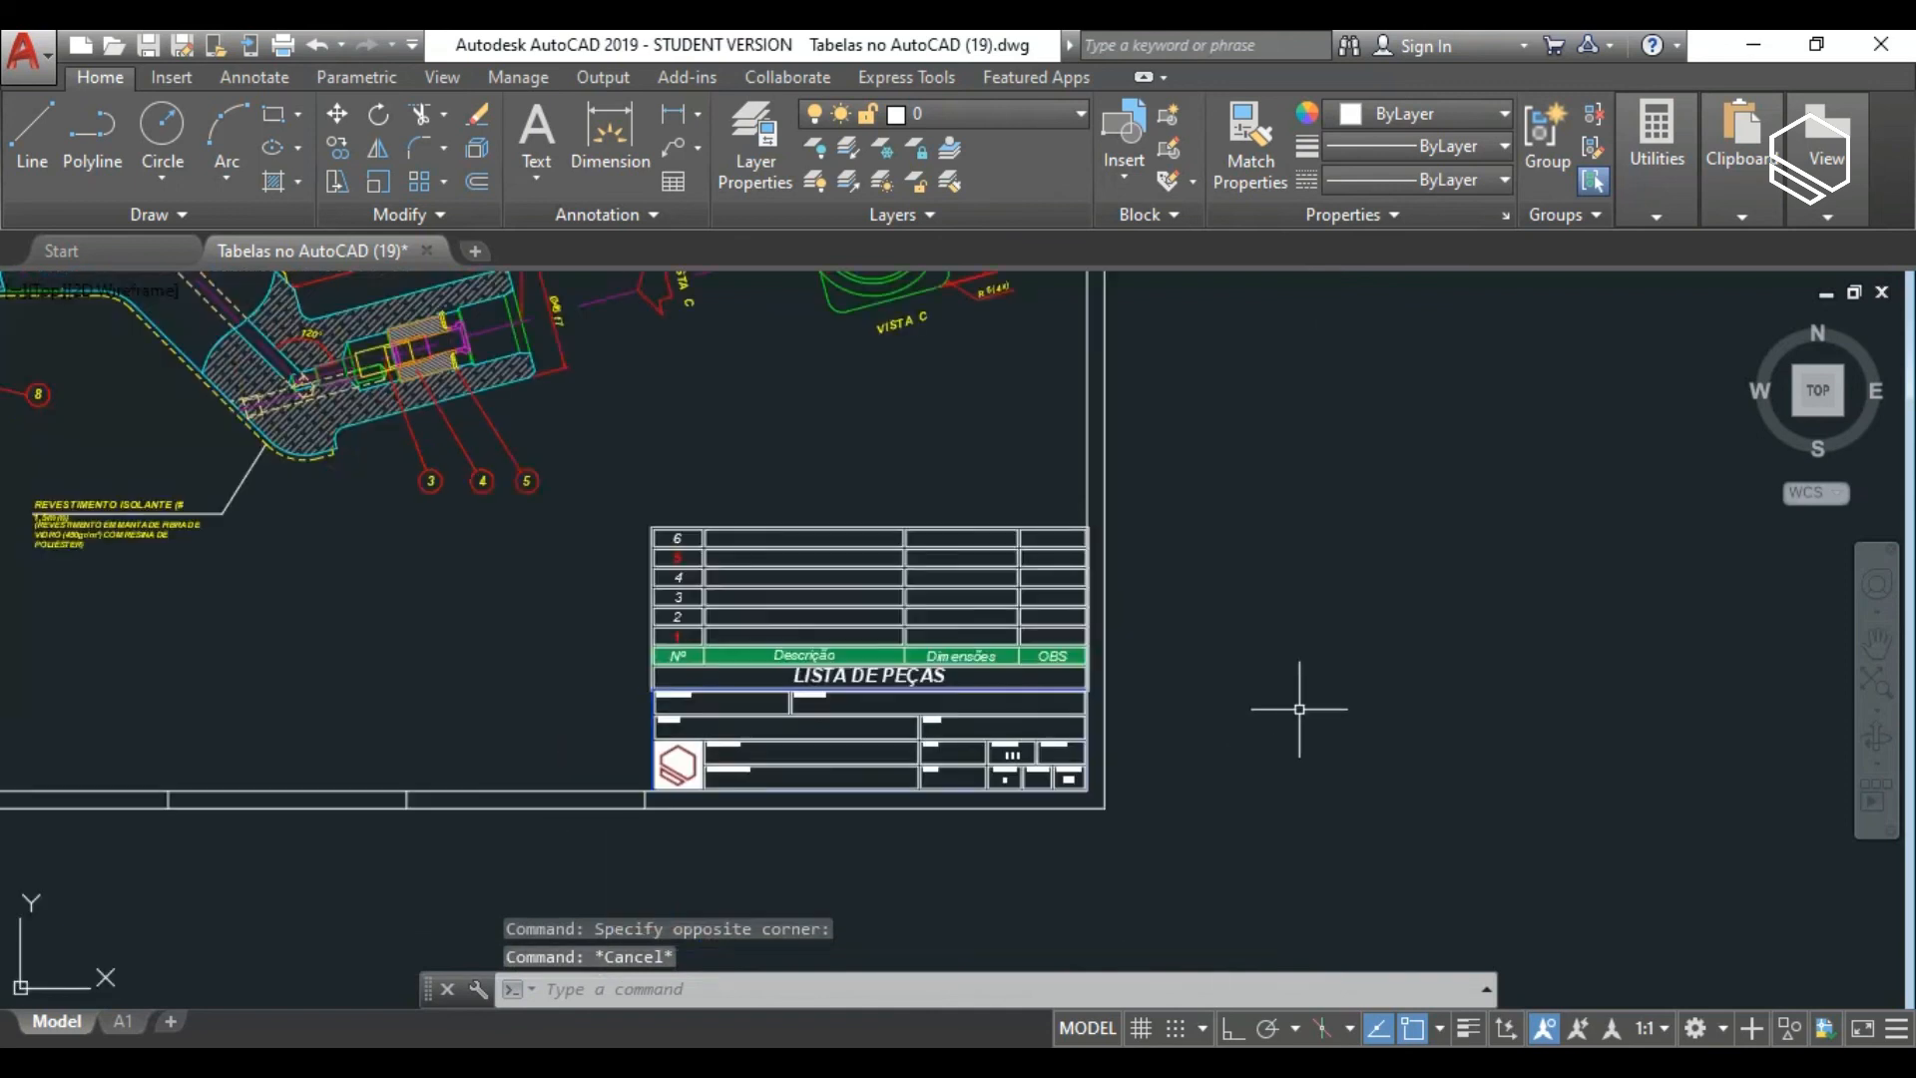
Switch the LISTA DE PEÇAS table to the Exemplo 1 table style and deselect it.
scroll(764, 683, "up", 4)
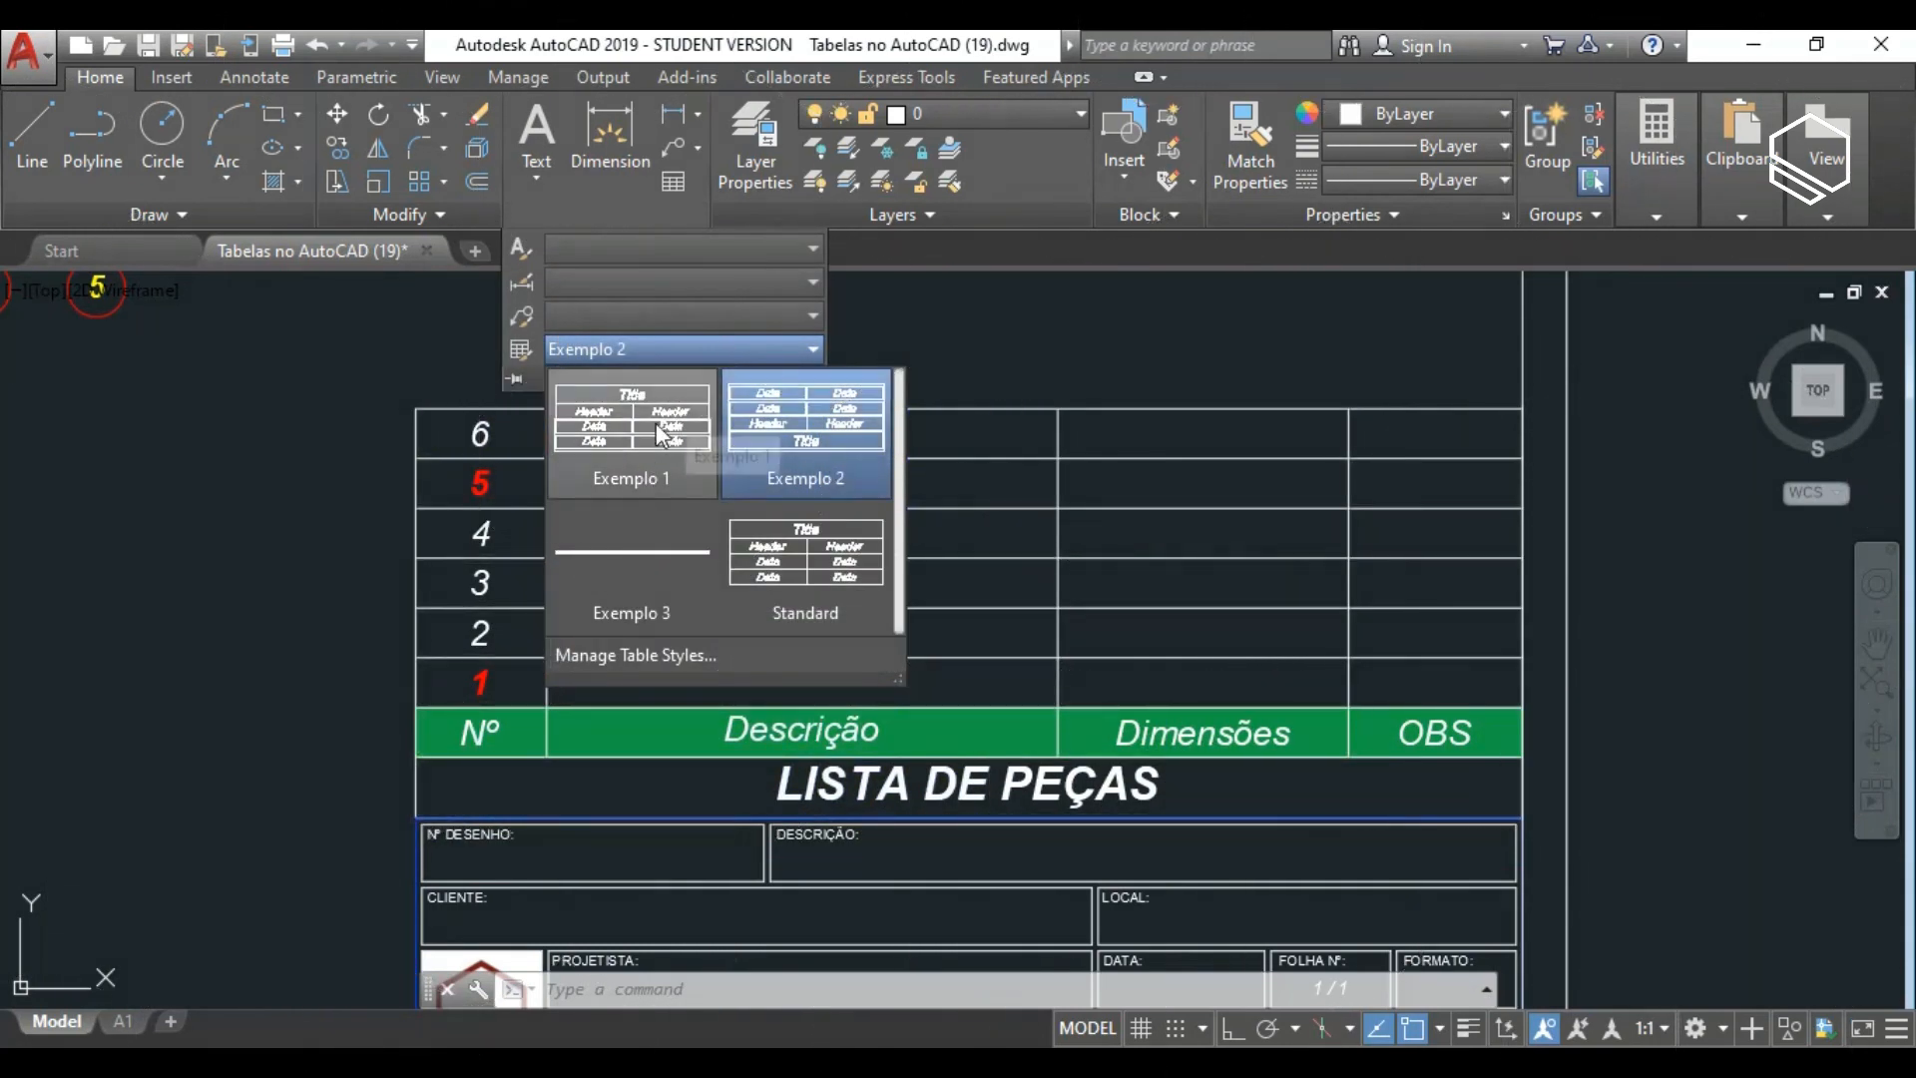
left_click(671, 436)
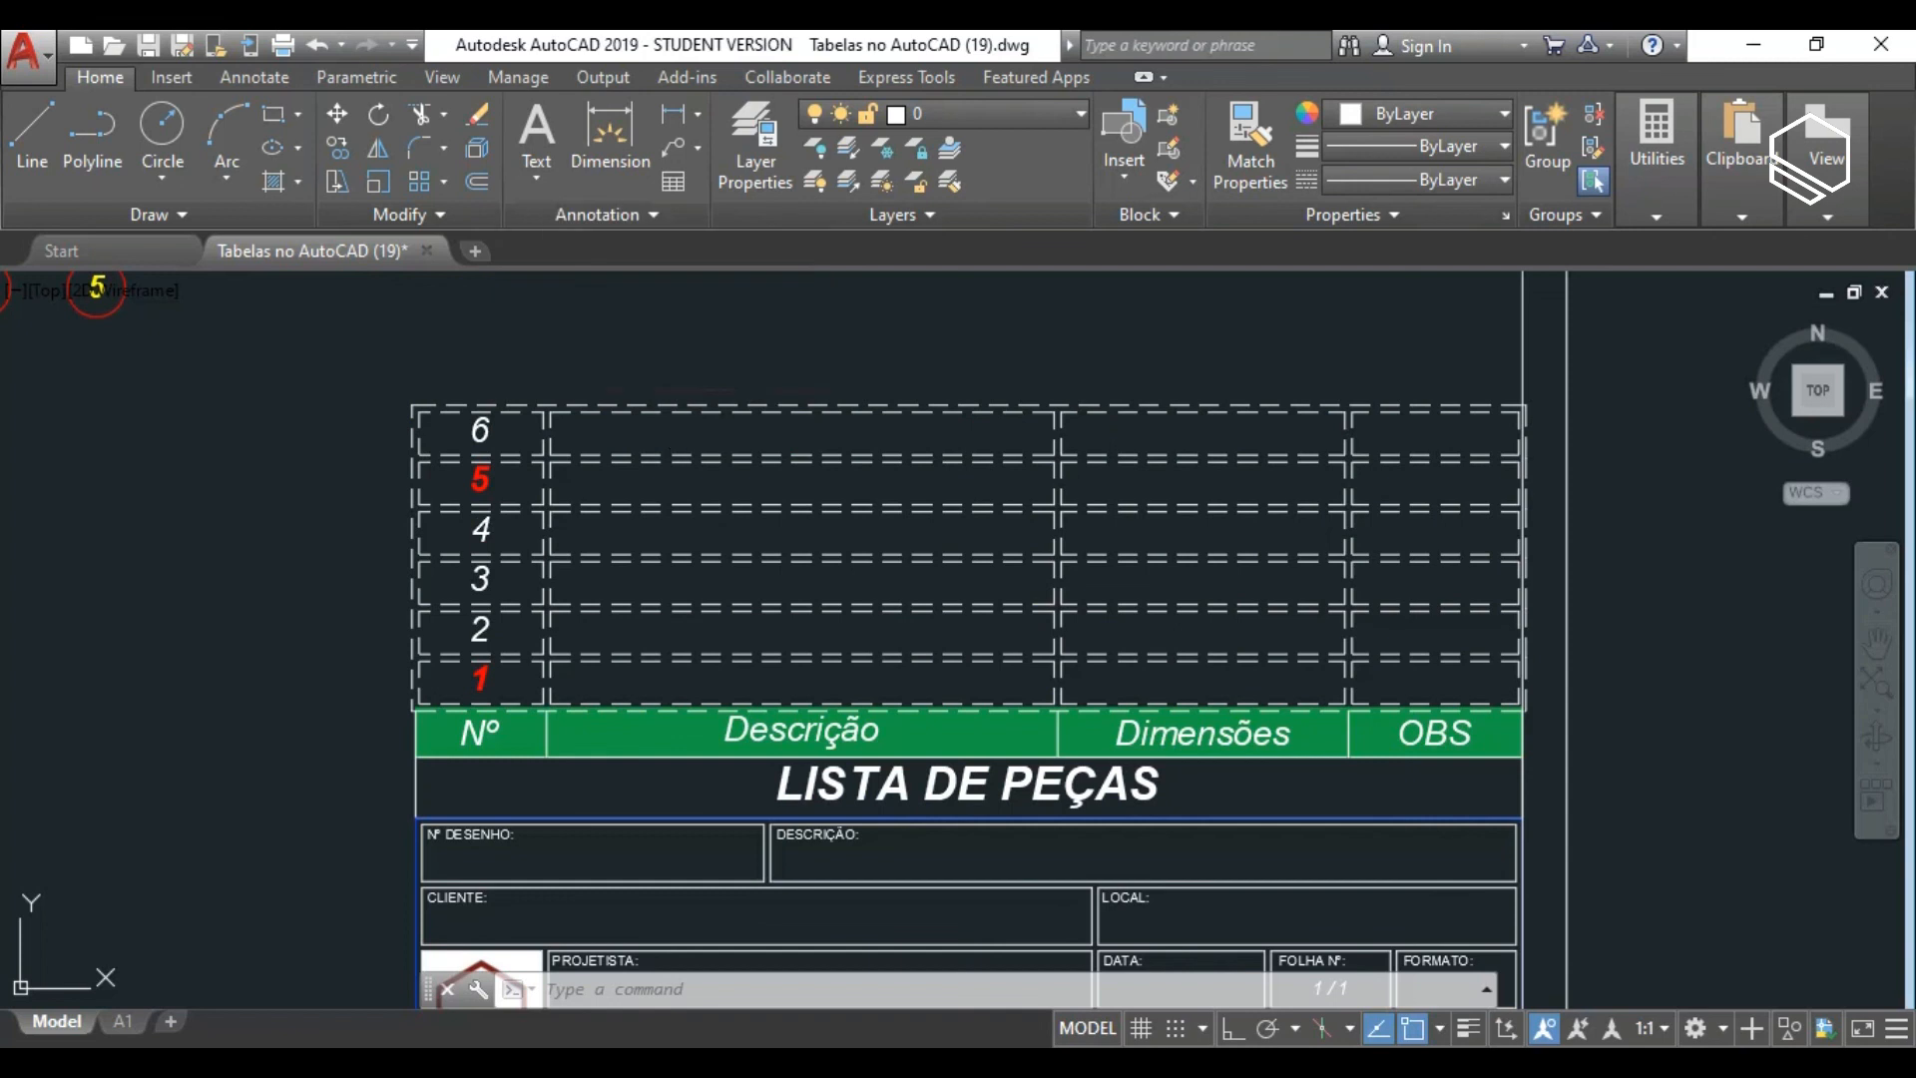
left_click(669, 425)
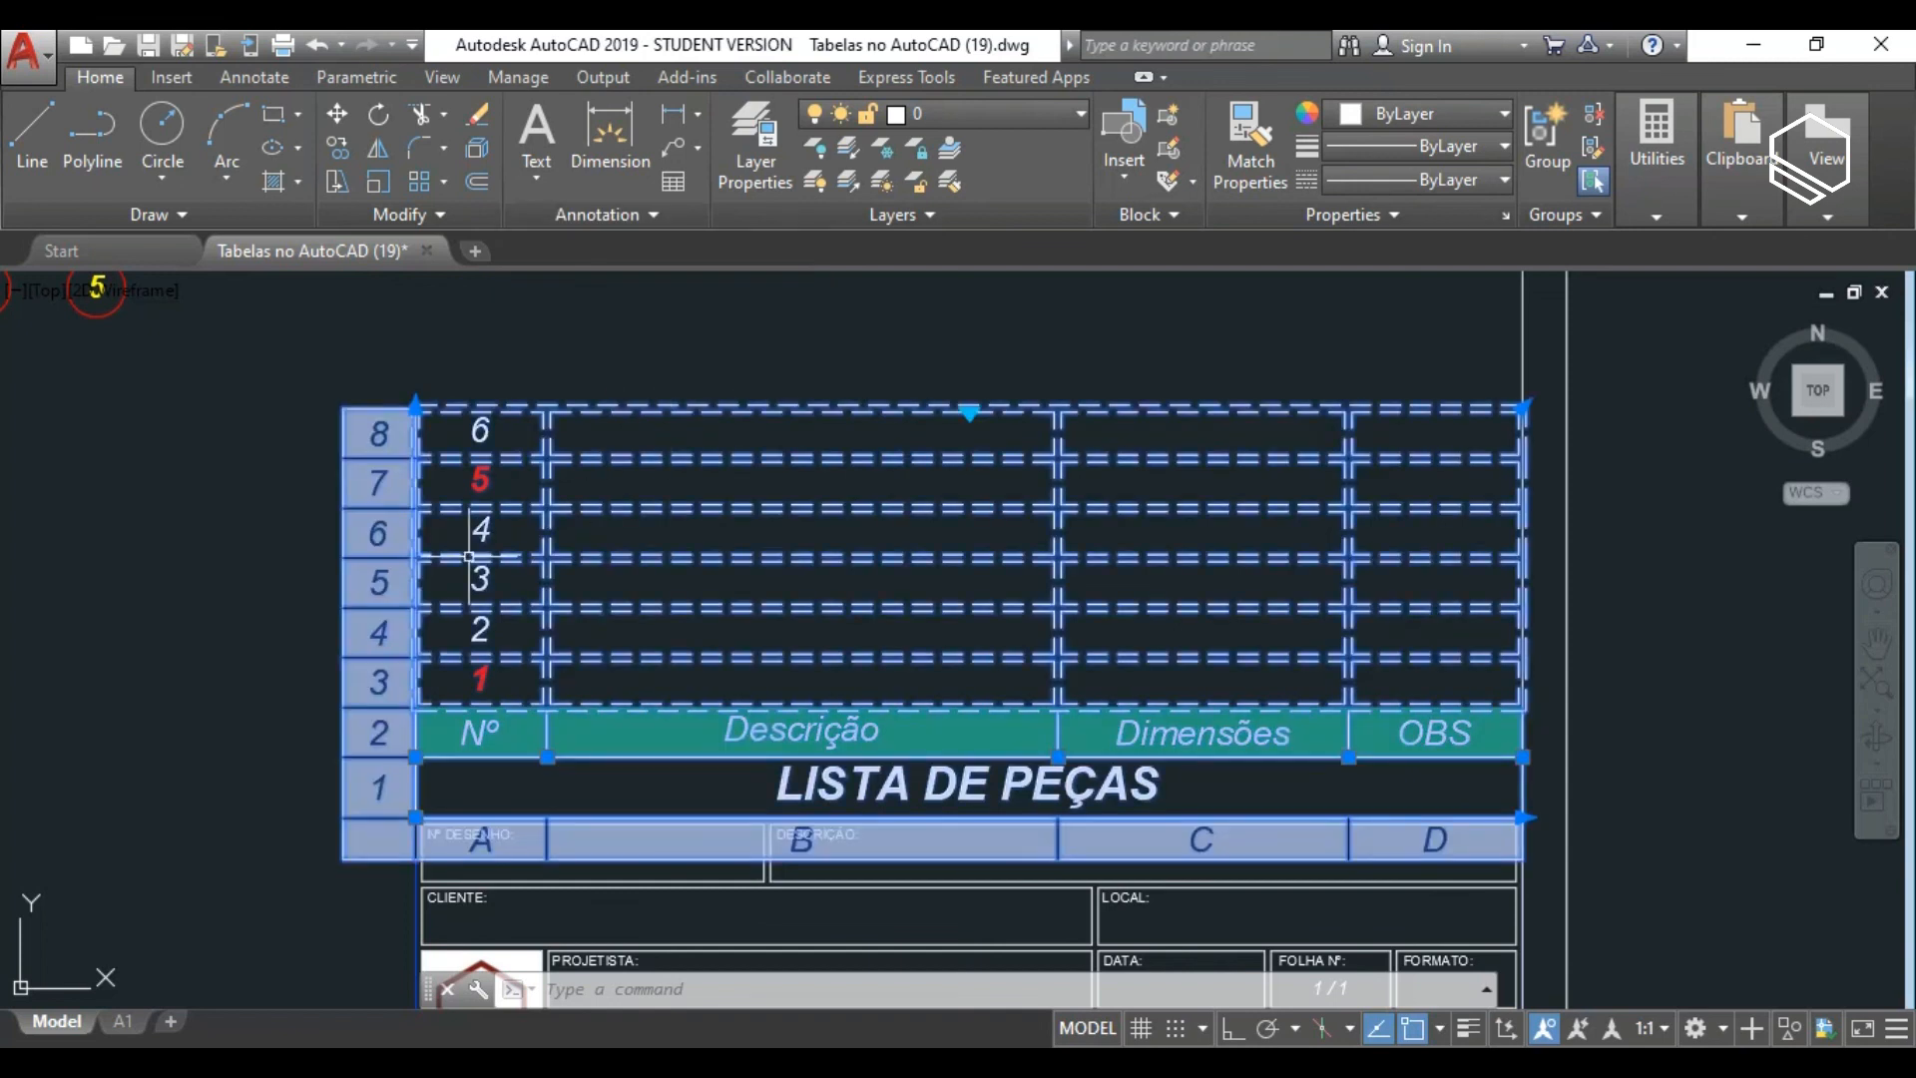
left_click(231, 818)
key("Escape")
scroll(315, 740, "down", 2)
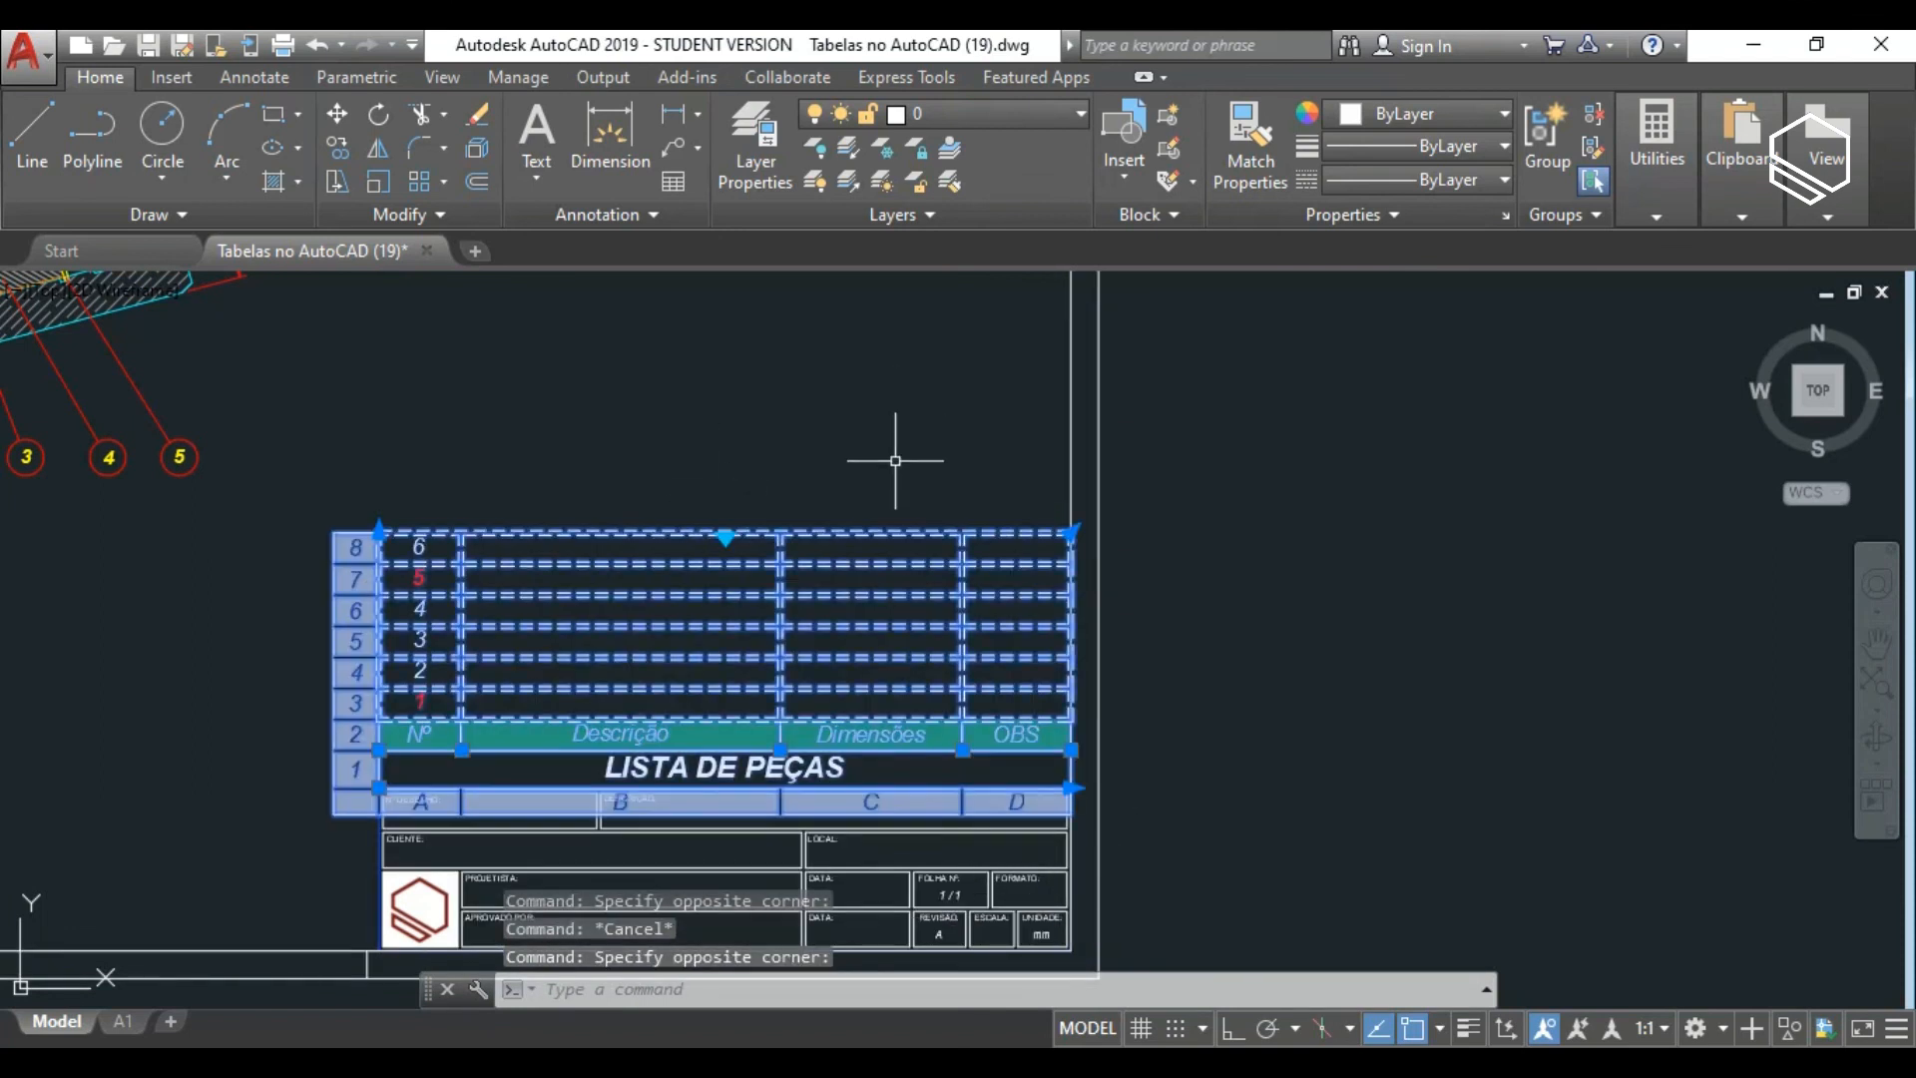
key("Escape")
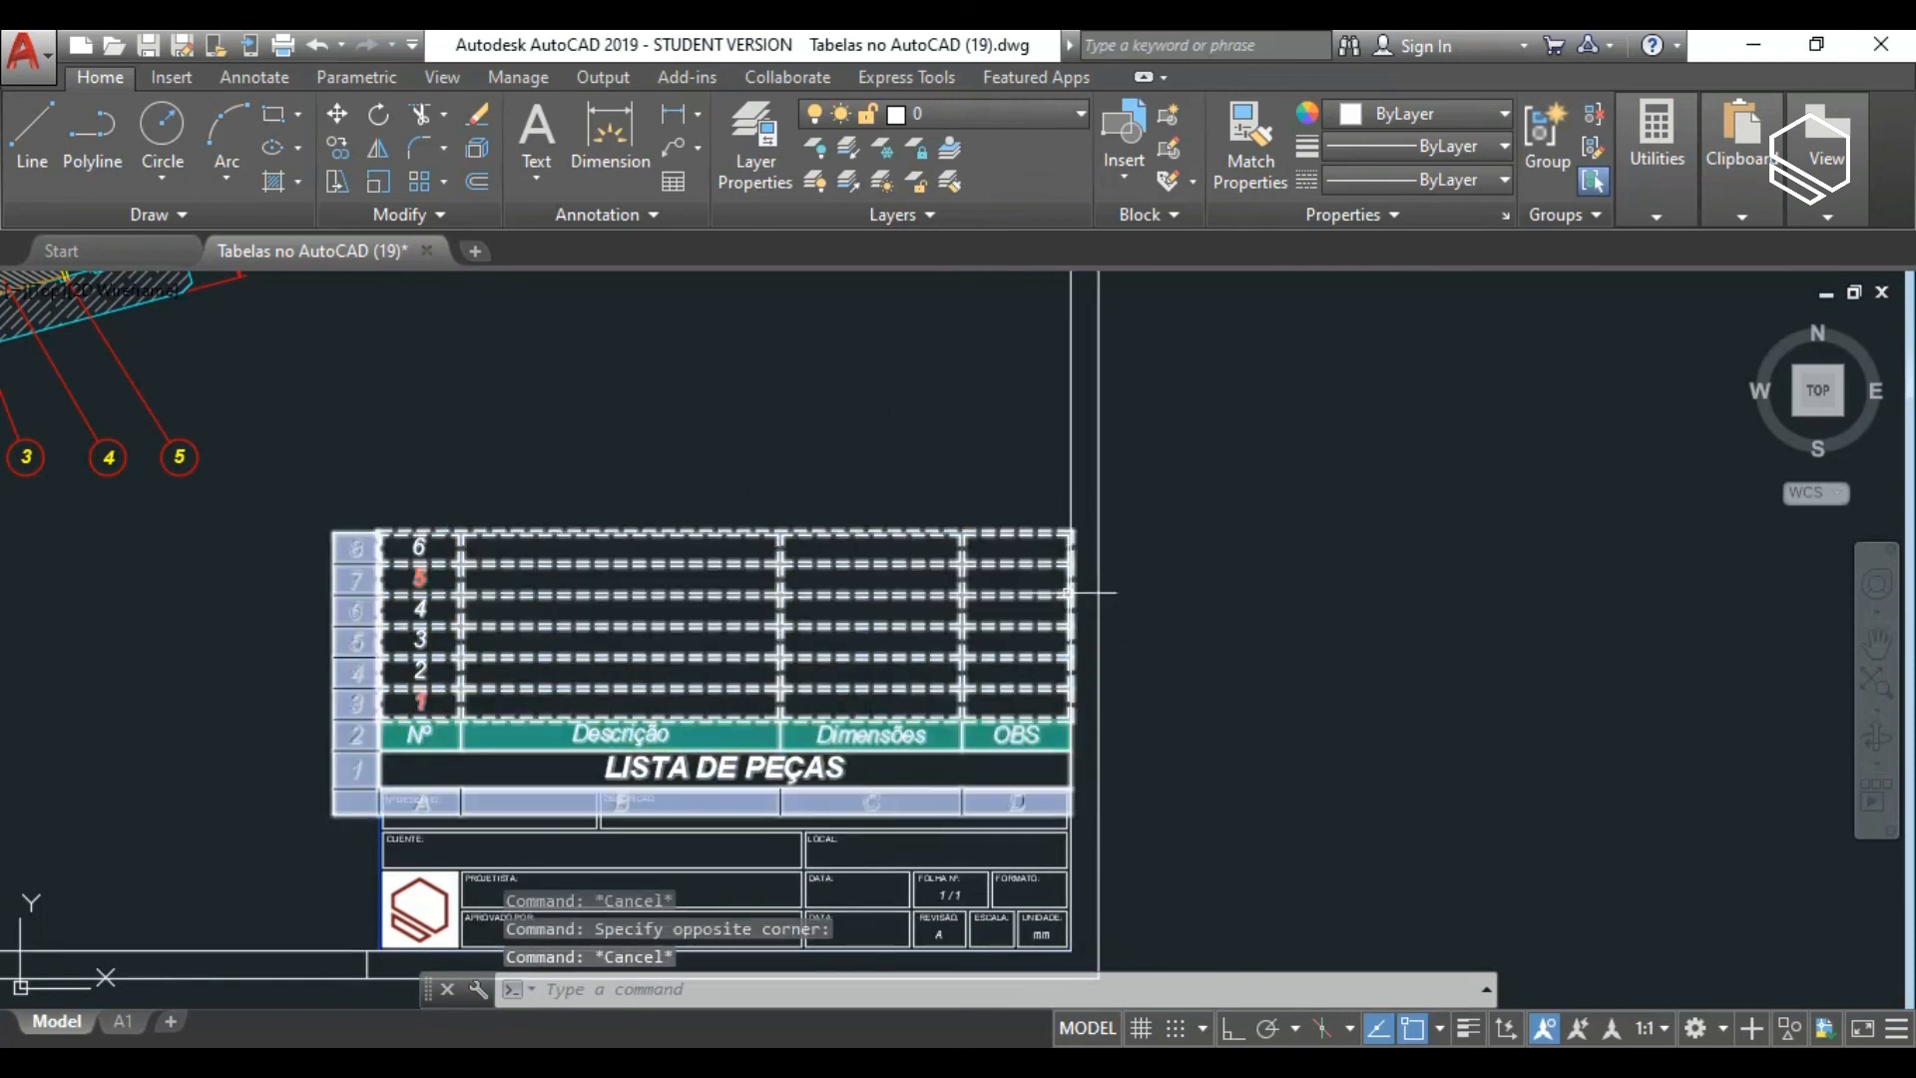
scroll(1274, 774, "down", 4)
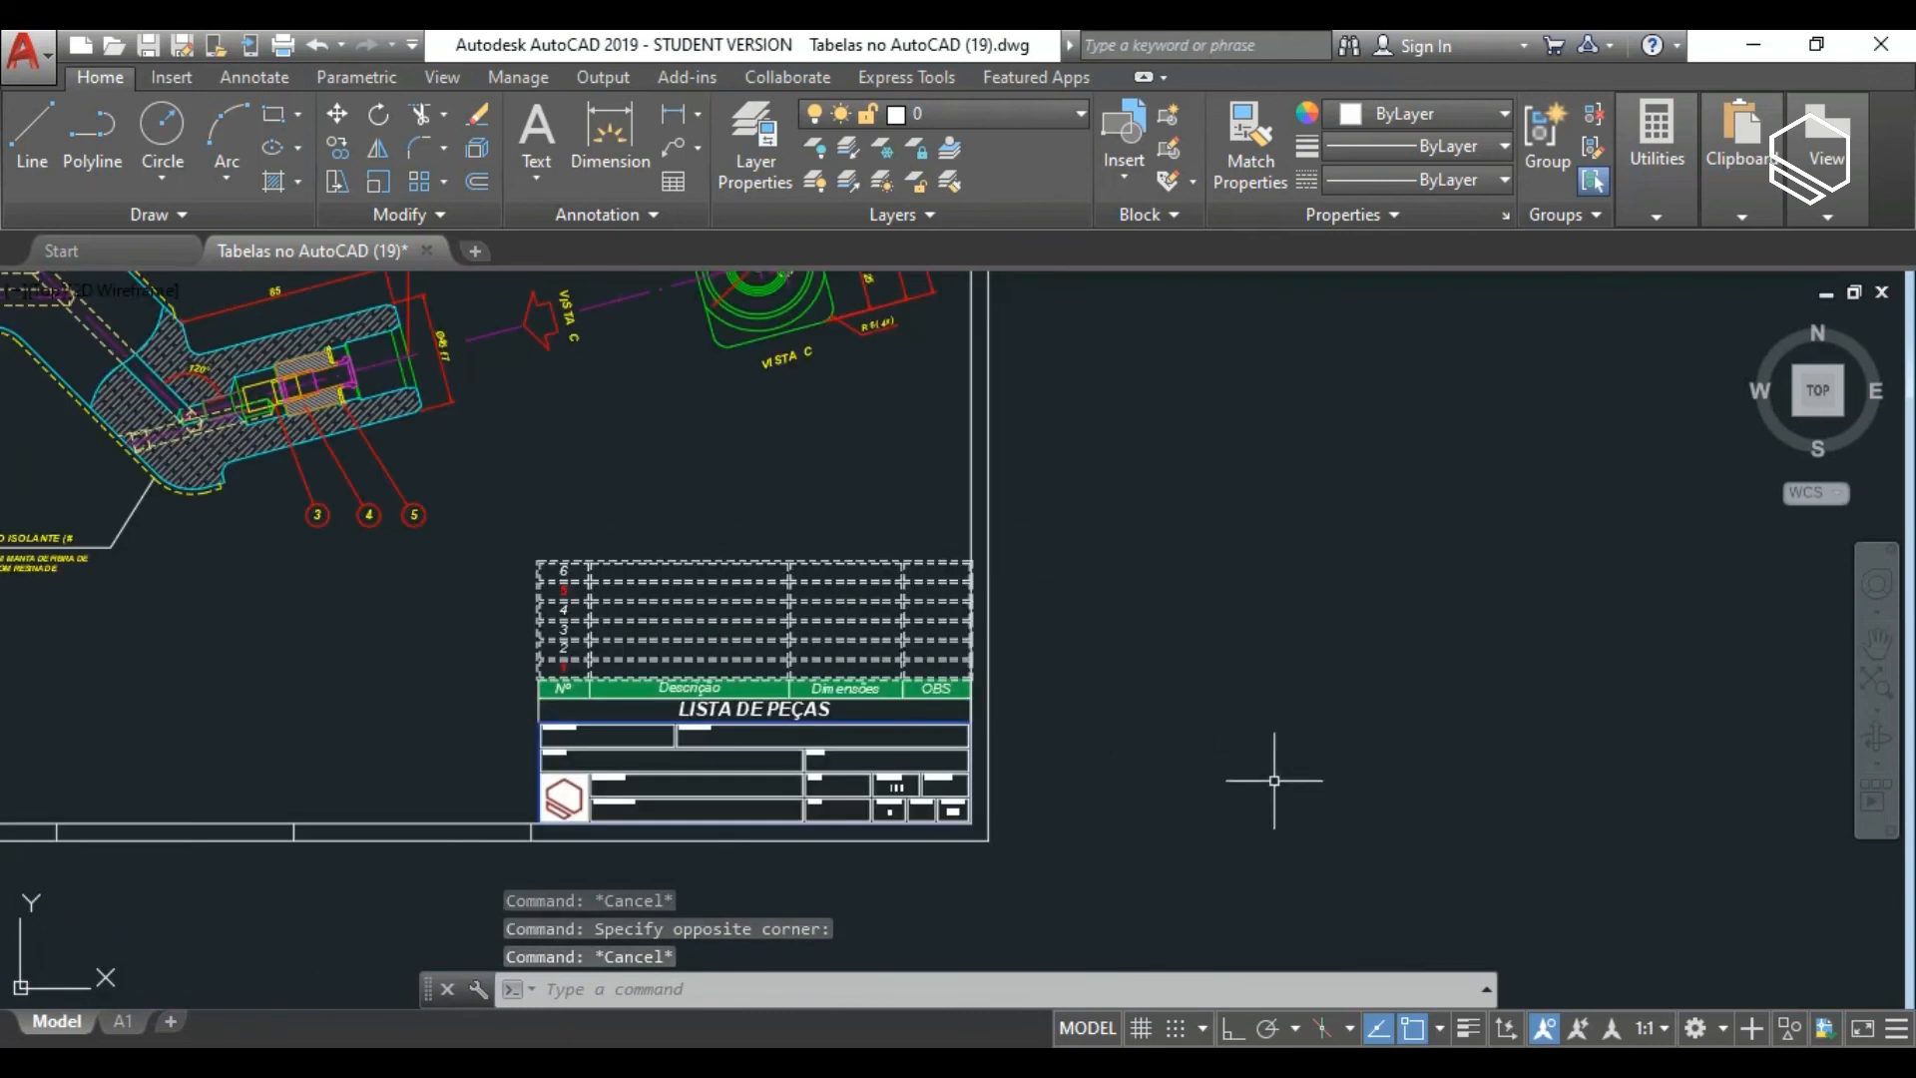